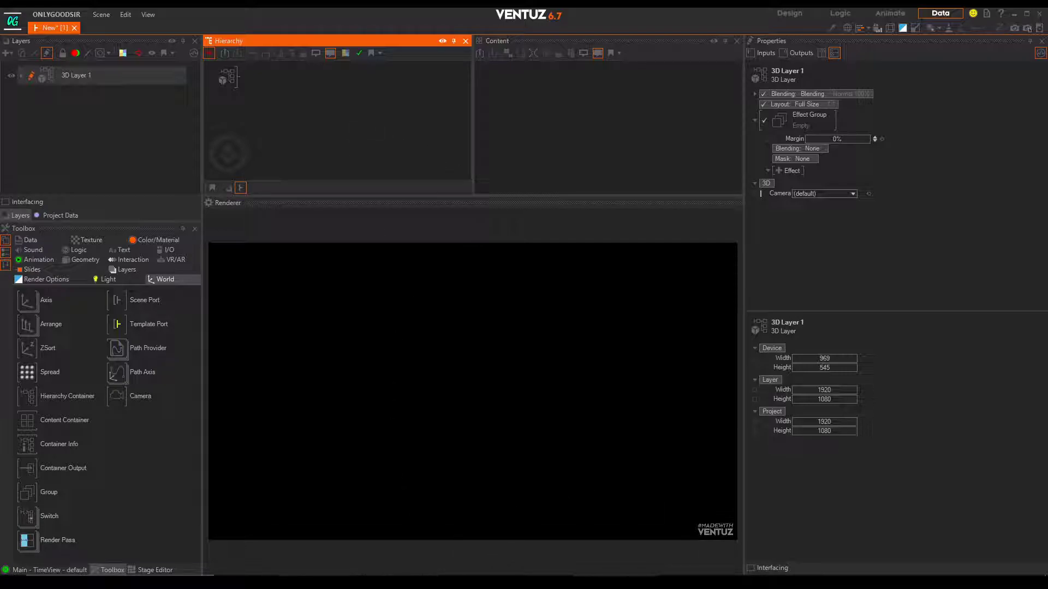
- Switch to the browser and download the Samsung Galaxy S9 model from Sketchfab in the autoconverted glTF format
key("alt+Tab")
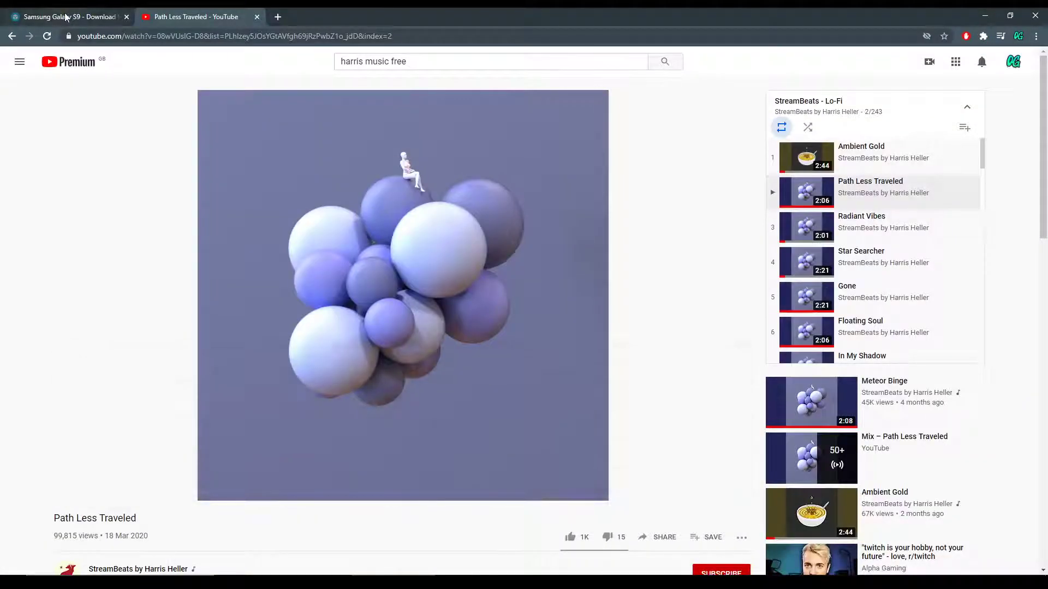
left_click(65, 17)
left_click(356, 116)
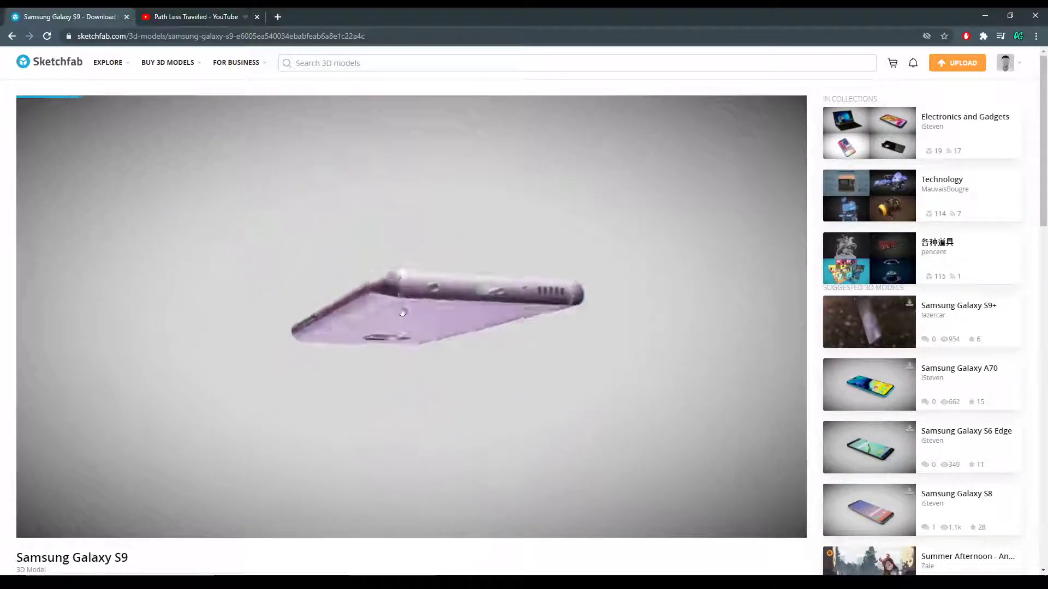
scroll(349, 537, "down", 4)
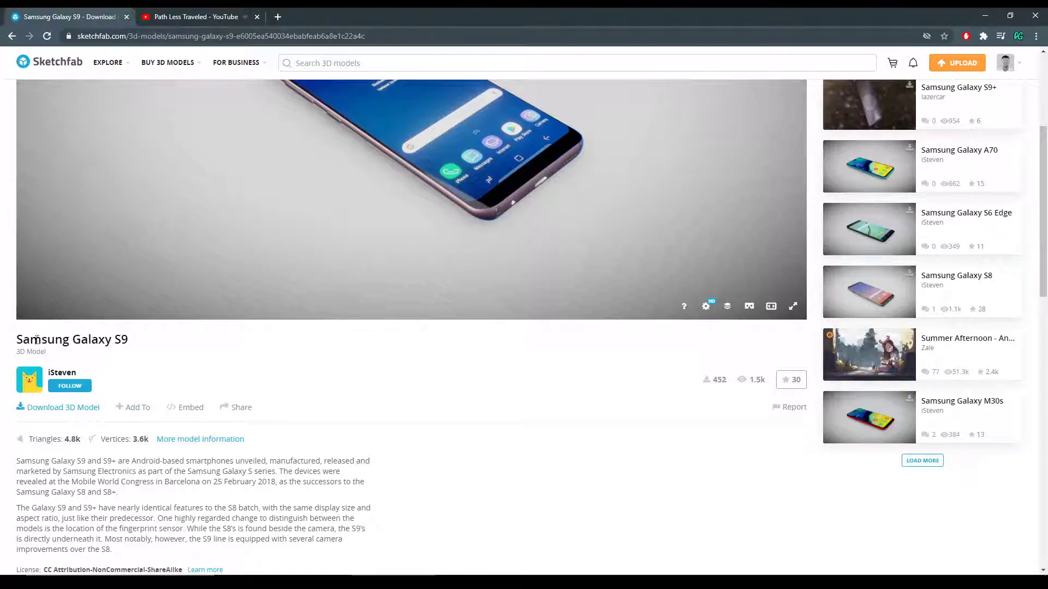
left_click(85, 409)
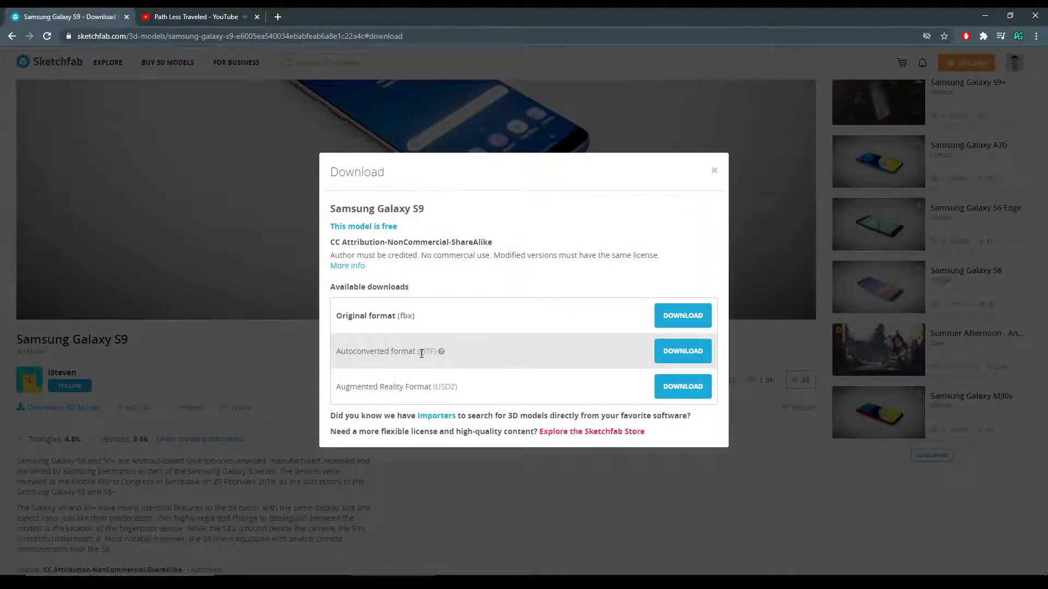
left_click(680, 352)
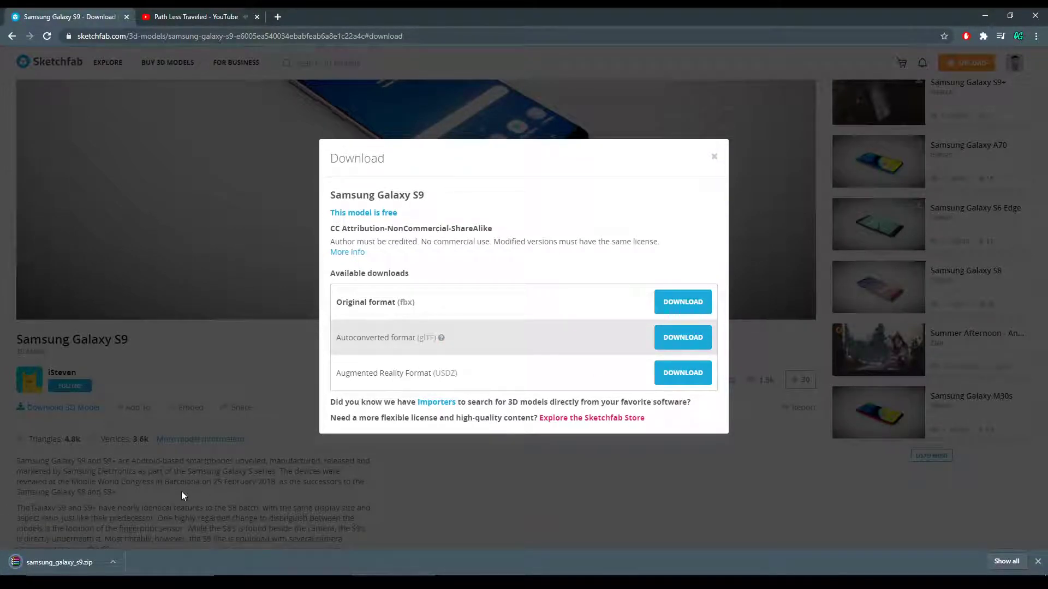
left_click(715, 157)
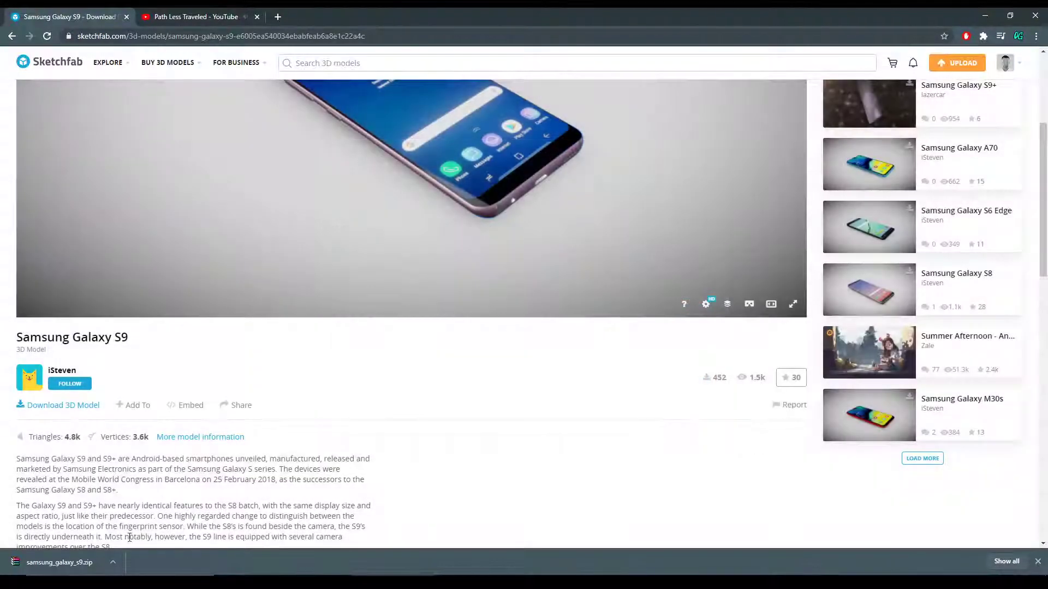
- Open the downloaded samsung_galaxy_s9.zip archive and create a folder named PHONE on the Desktop
left_click(60, 561)
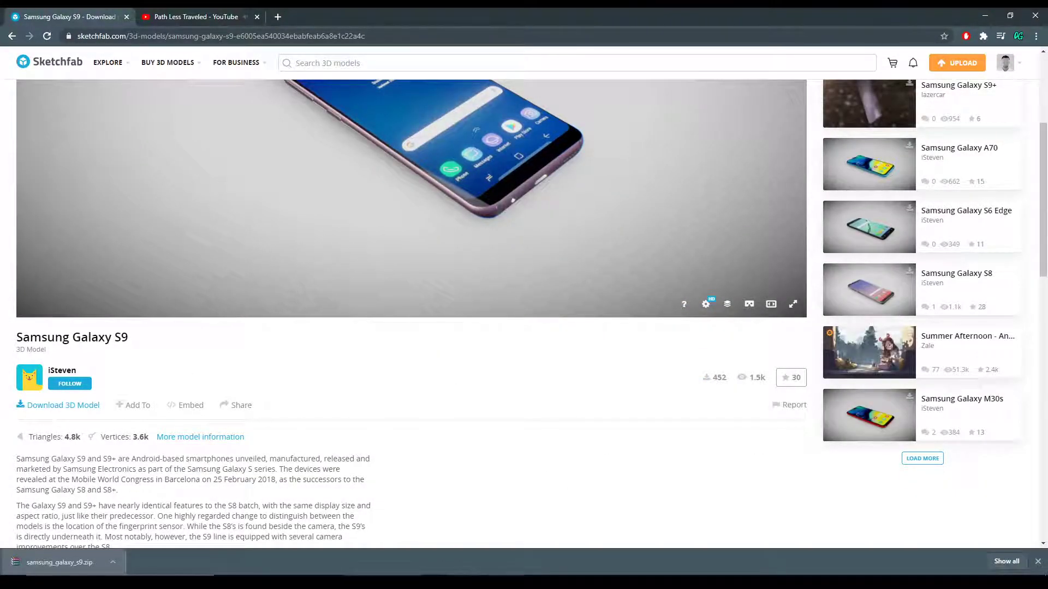
left_click(743, 403)
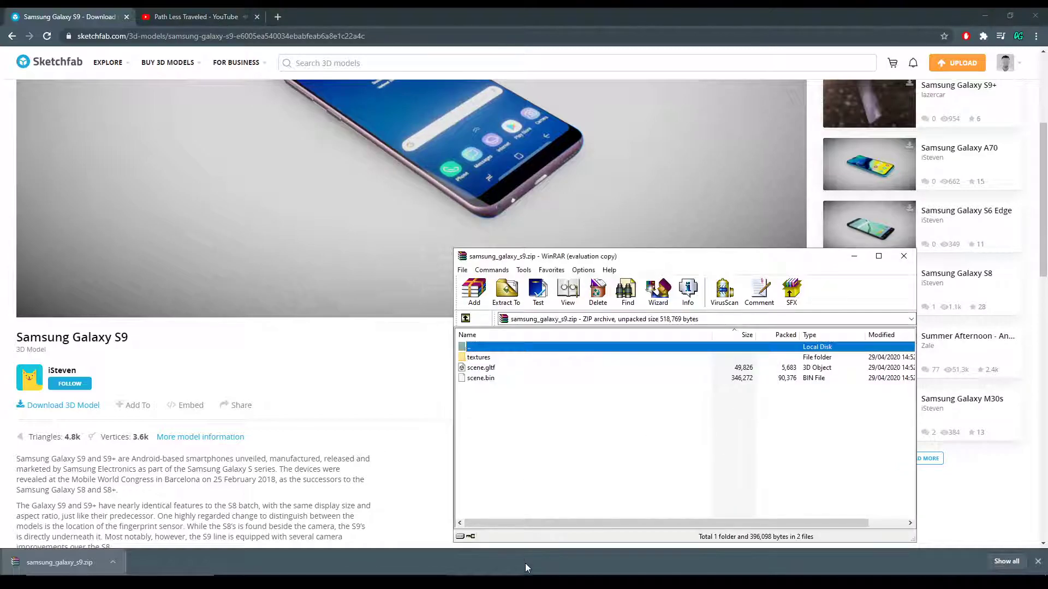
key("super+e")
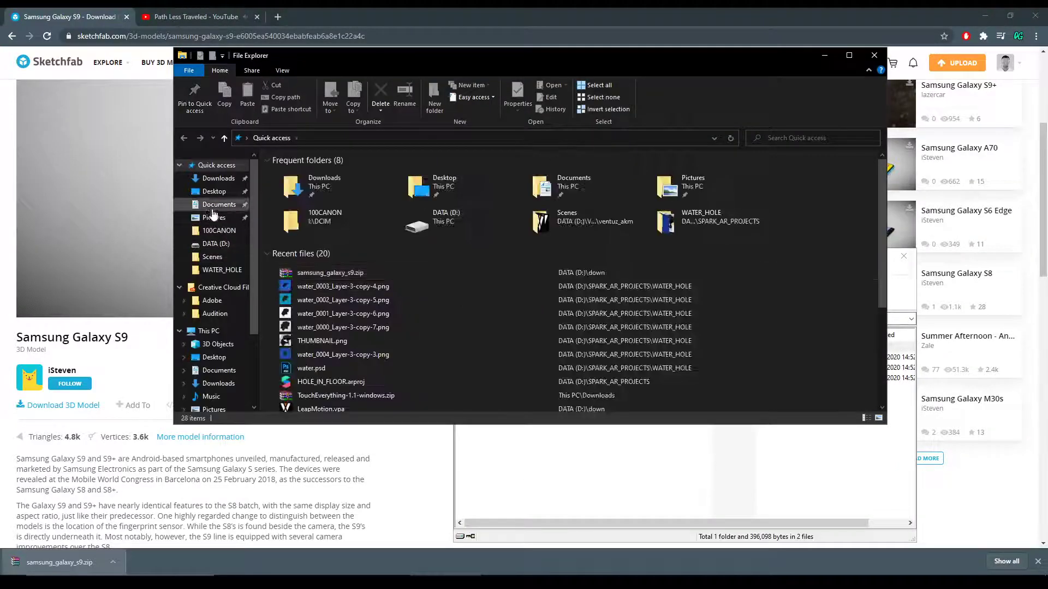
left_click(214, 191)
right_click(484, 290)
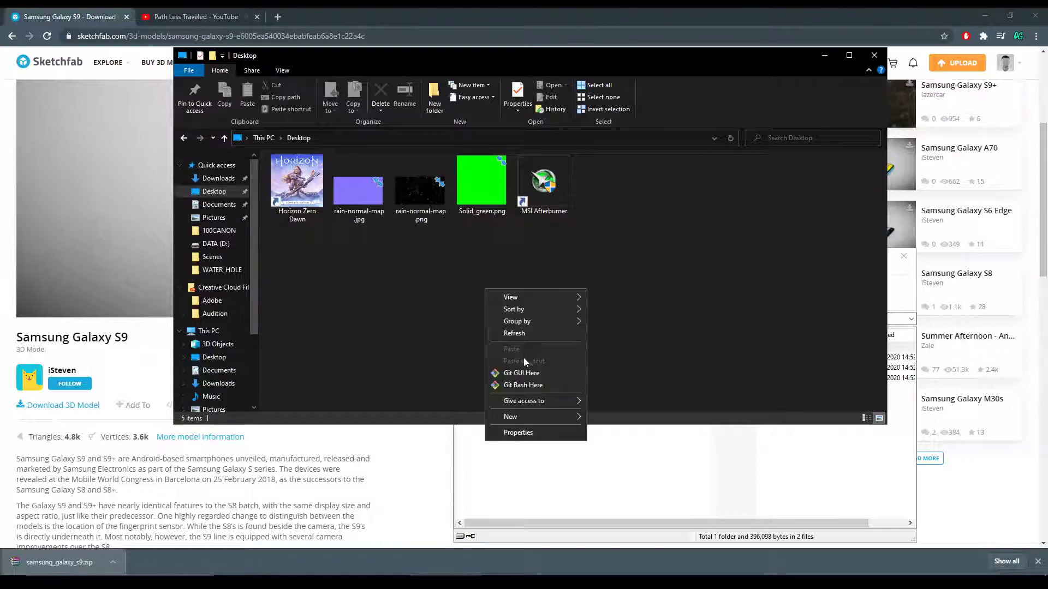
mouse_move(567, 416)
left_click(621, 414)
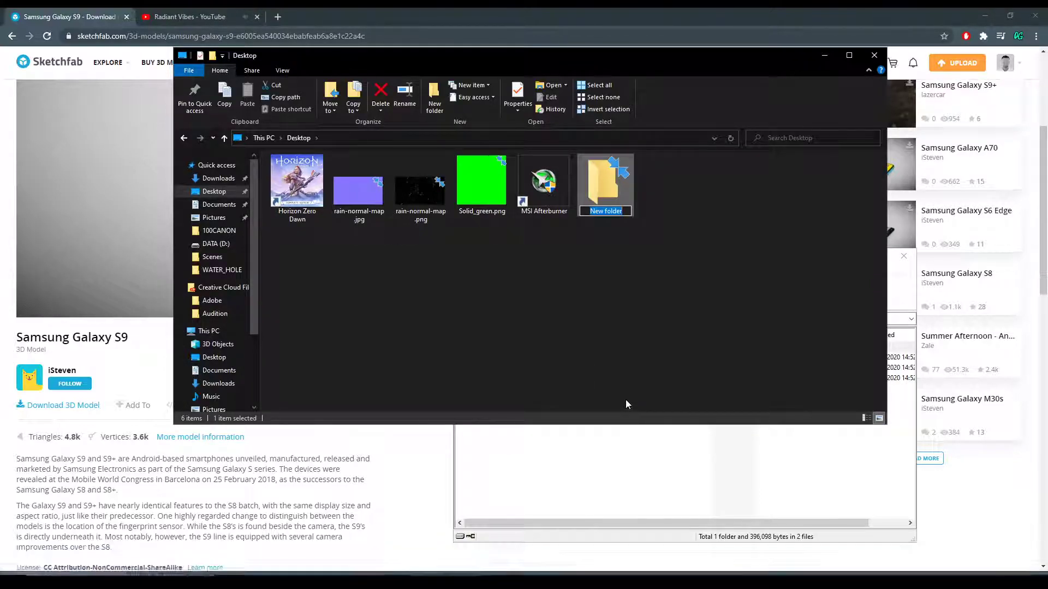
type("PHONE")
key("Return")
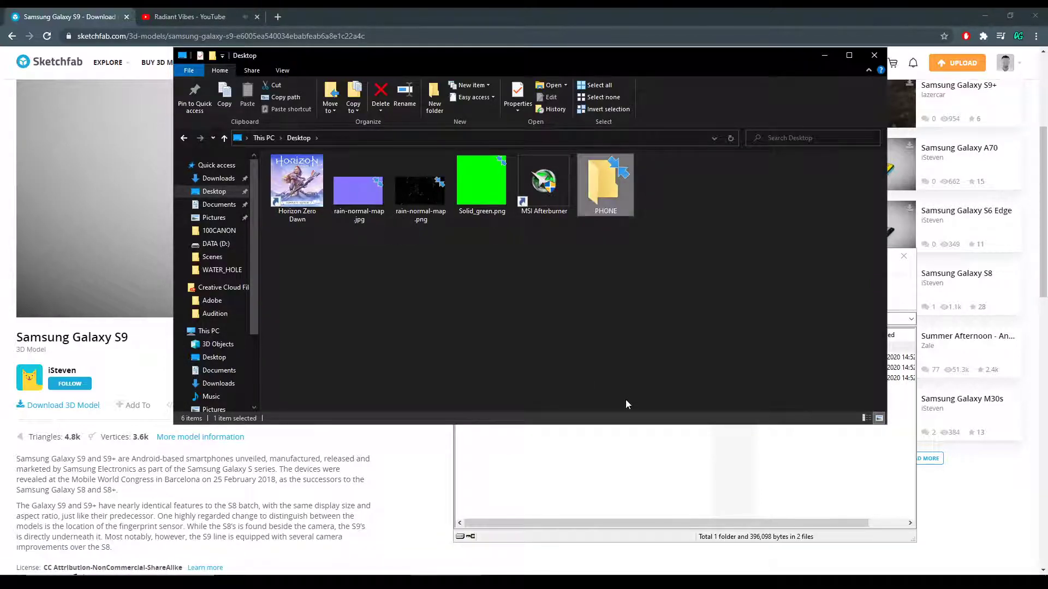
- Extract the textures folder, scene.gltf and scene.bin from the archive into the PHONE folder and close the archive
double_click(591, 189)
left_click(582, 440)
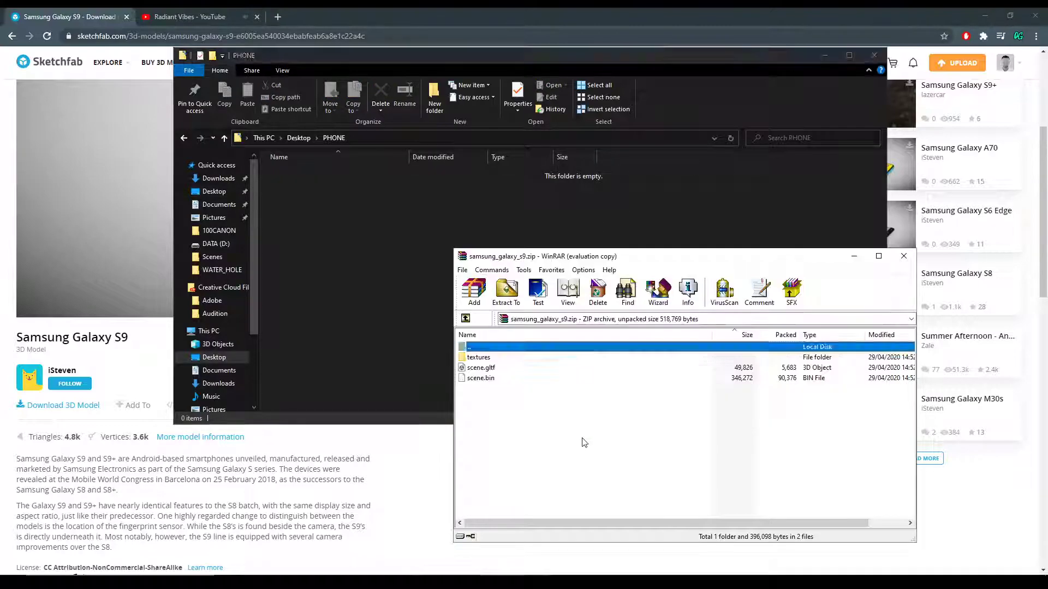
left_click_drag(506, 414, 376, 257)
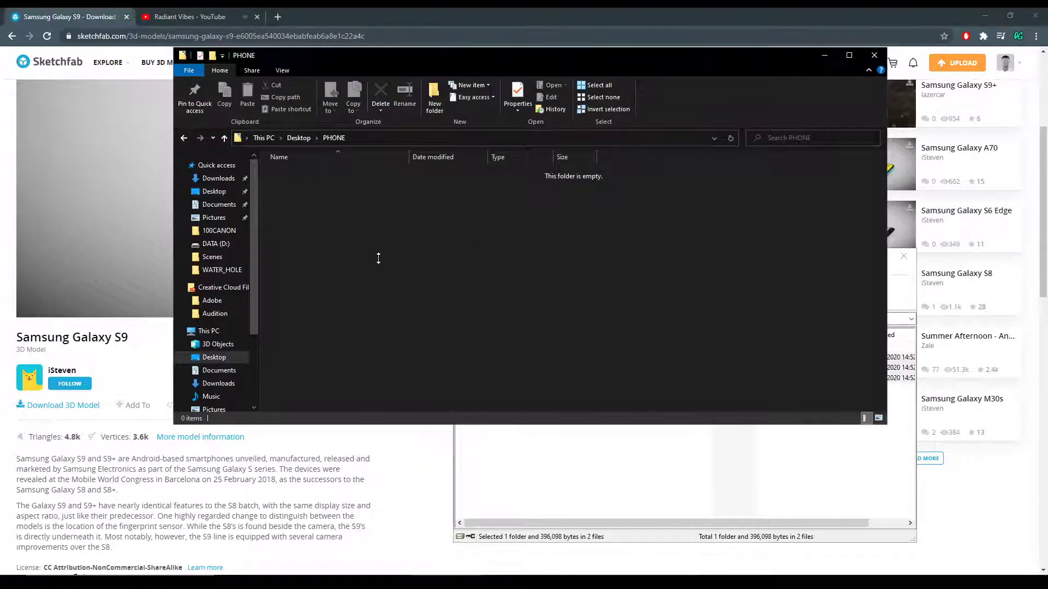
left_click(899, 410)
left_click(904, 256)
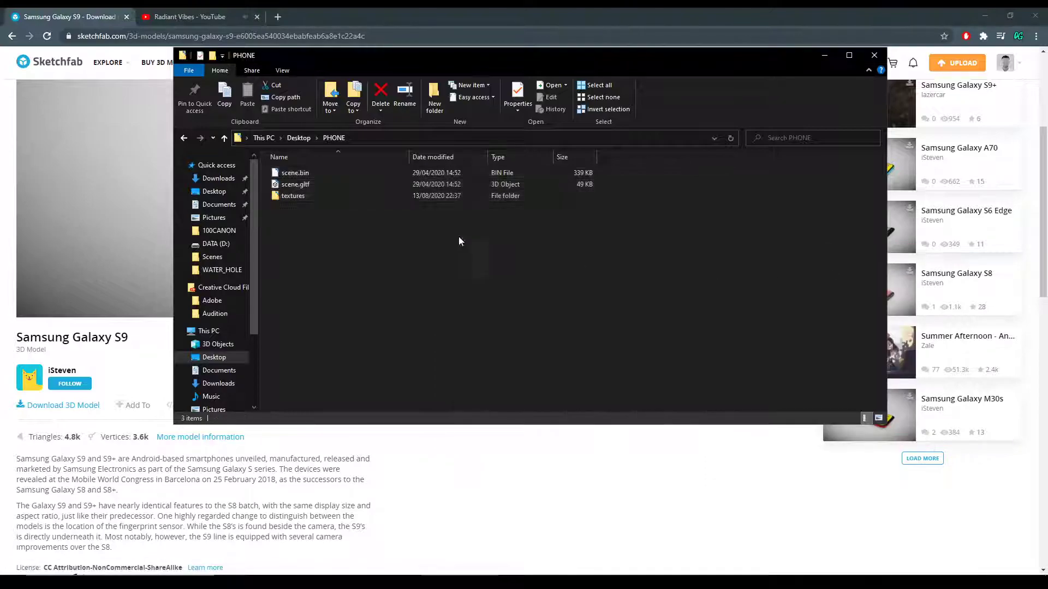
- Import scene.gltf from the PHONE folder into the hierarchy of 3D Layer 1 in Ventuz
left_click(476, 237)
left_click_drag(308, 186, 539, 493)
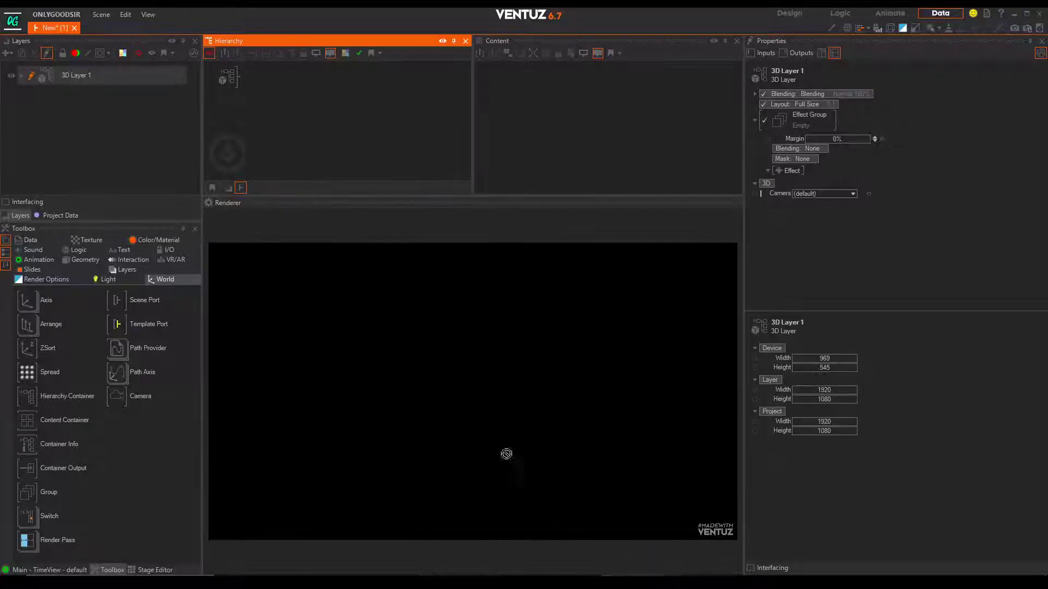
left_click_drag(340, 189, 232, 80)
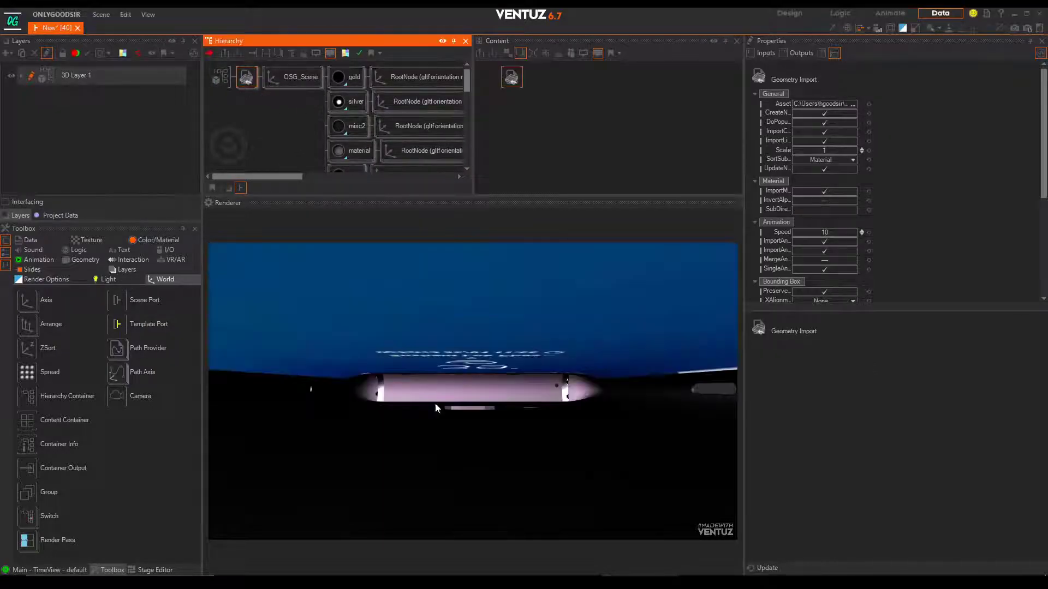
- Set the OSG_Scene axis scaling factor to 0.115 and rotate it to about X -95 and Y 41
left_click(270, 80)
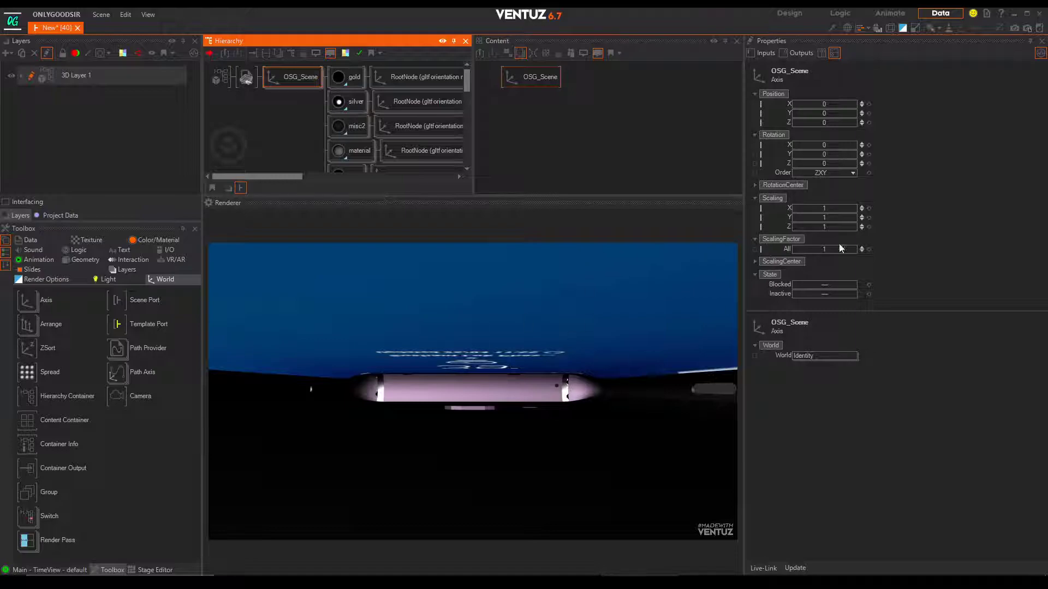
left_click_drag(830, 146, 817, 248)
left_click_drag(826, 145, 841, 146)
mouse_move(843, 154)
left_mouse_down()
mouse_move(860, 156)
mouse_move(841, 153)
left_mouse_up()
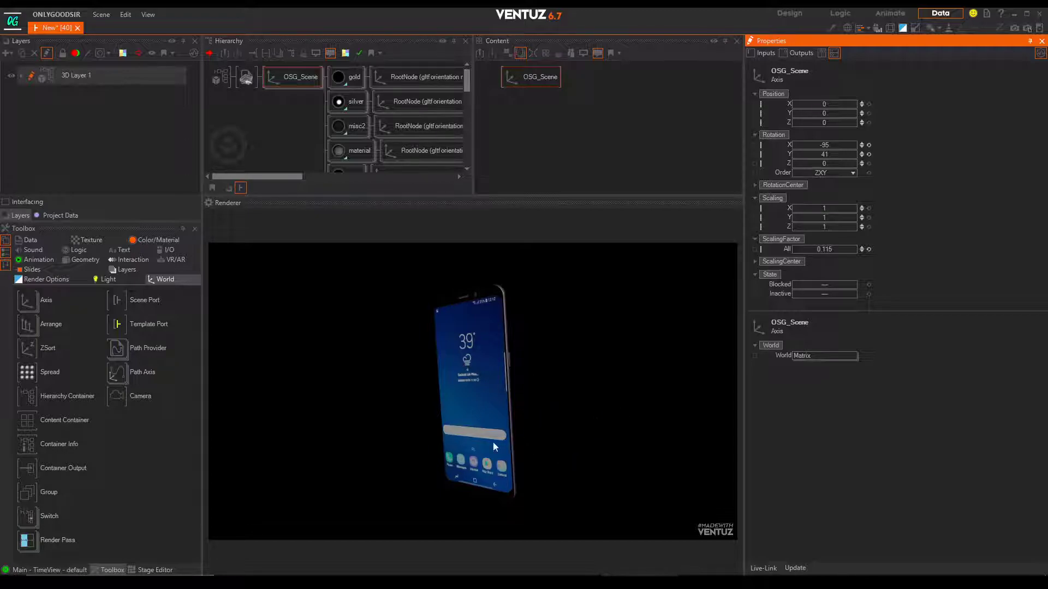
- Set the OSG_Scene rotation to X -90 and Y 0 so the phone stands upright facing forward
left_click(842, 145)
type("-90")
key("Return")
left_click_drag(835, 155, 814, 157)
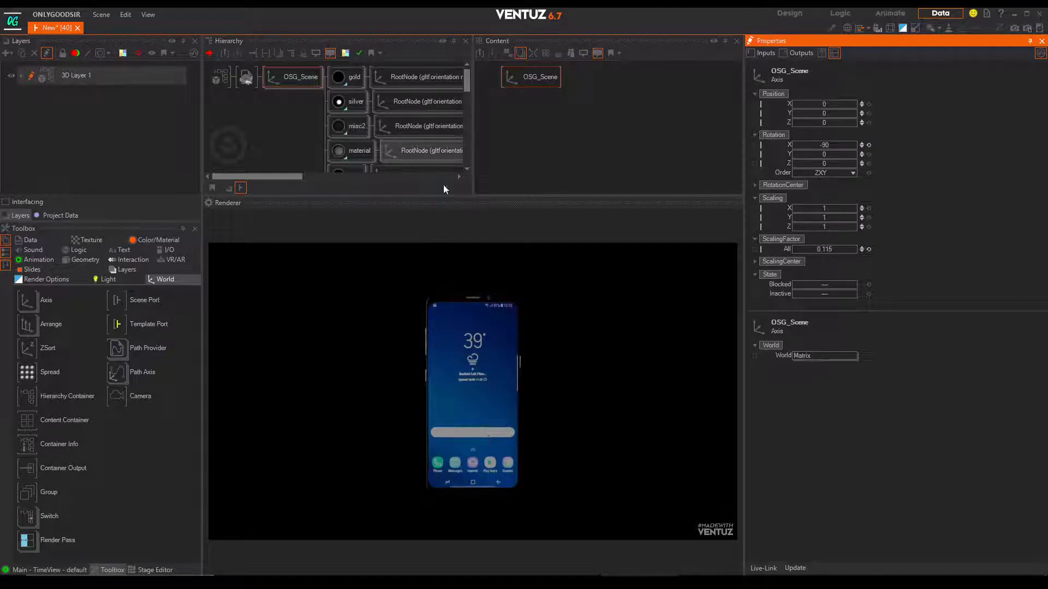
- Remove the Geometry Import node while keeping its child nodes, and rotate OSG_Scene to Y 156 to show the phone's back
left_click(266, 84)
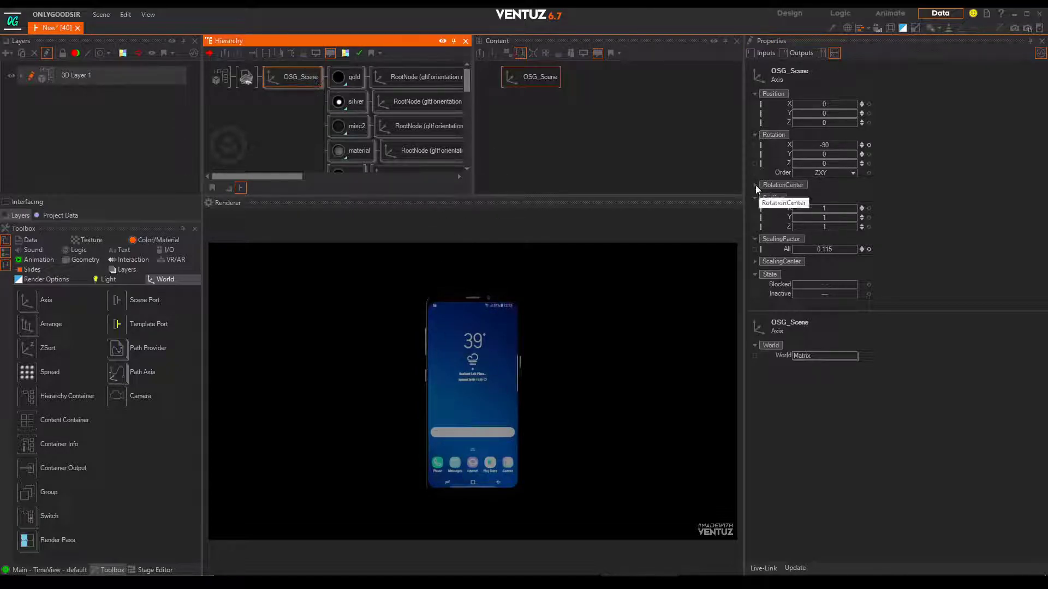
left_click(246, 79)
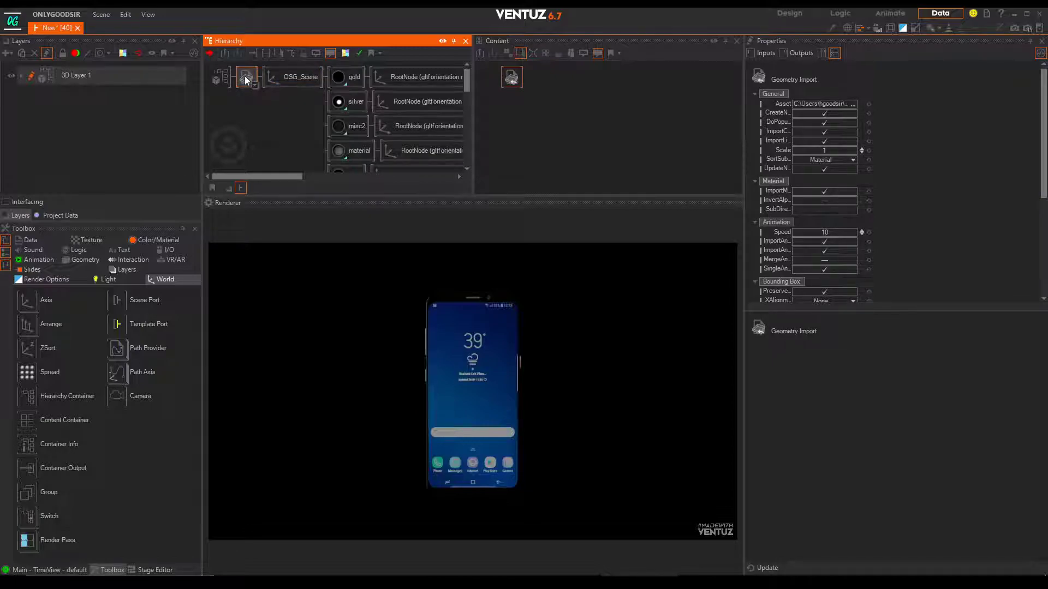
key("ctrl+z")
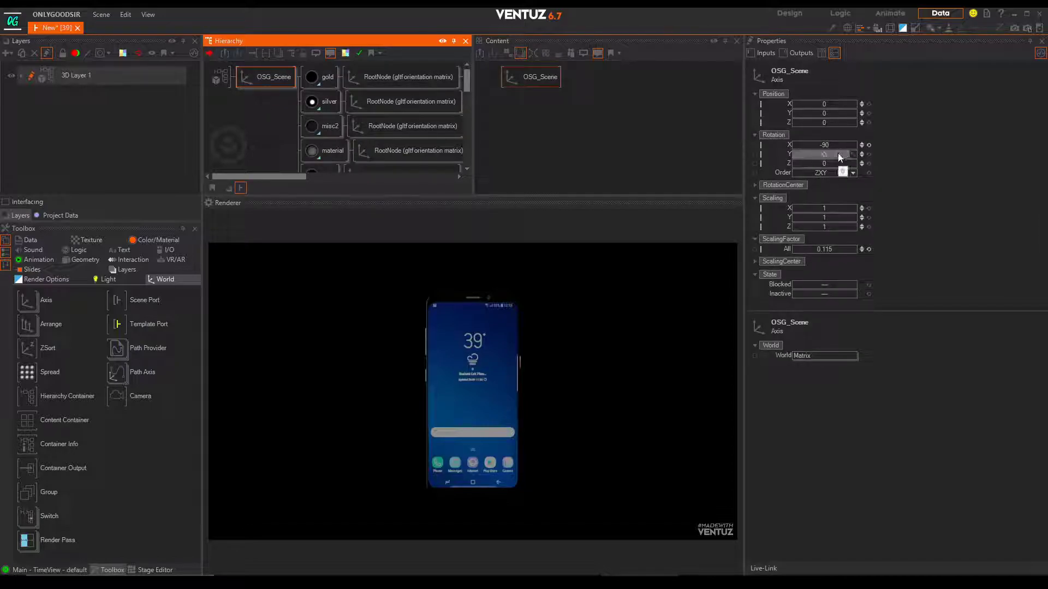
left_click(828, 154)
left_click_drag(828, 154, 802, 217)
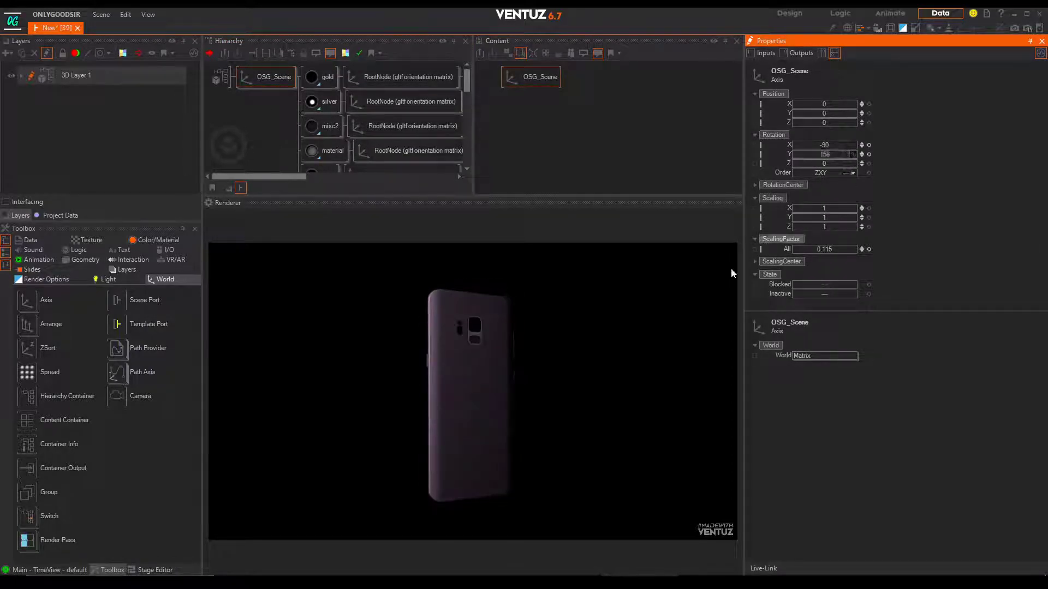
- Find the black material of the phone's back and set its Phong specular colour to white (255, 255, 255)
scroll(322, 152, "down", 5)
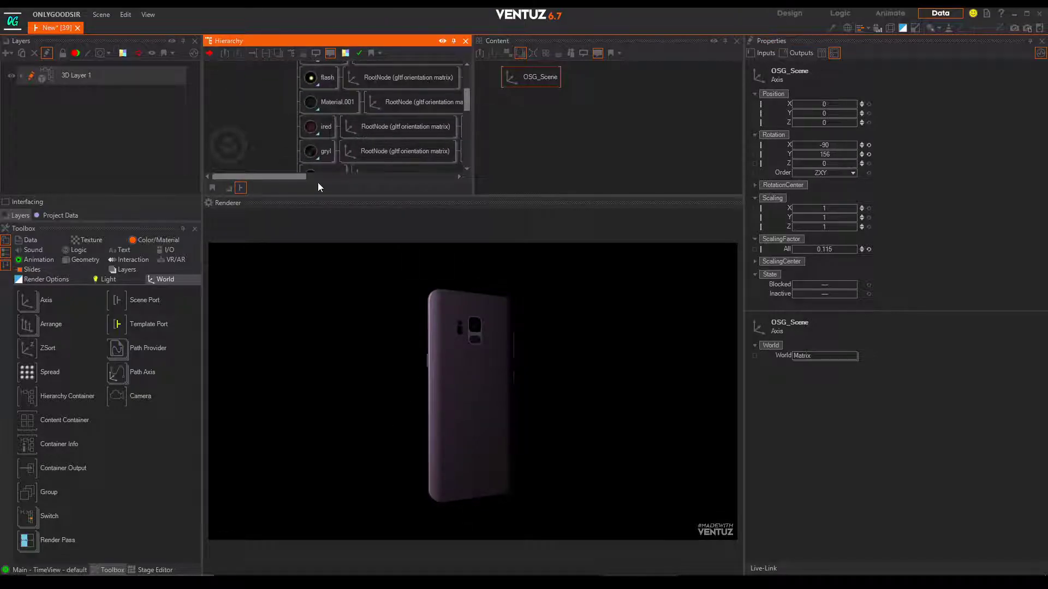
scroll(371, 157, "down", 2)
left_click(309, 87)
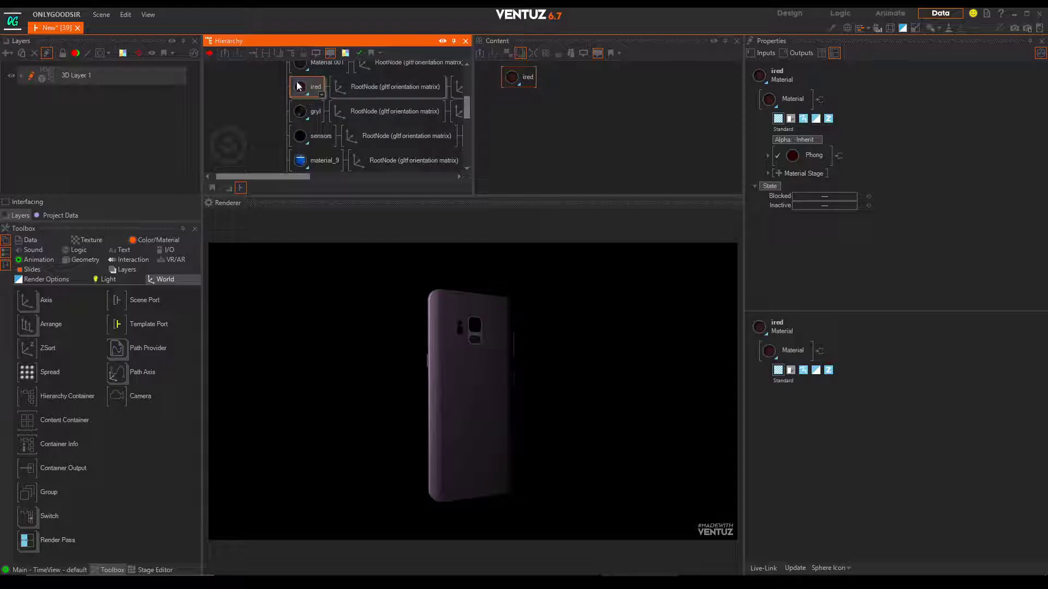
scroll(301, 101, "down", 2)
scroll(302, 102, "down", 3)
left_click(303, 97)
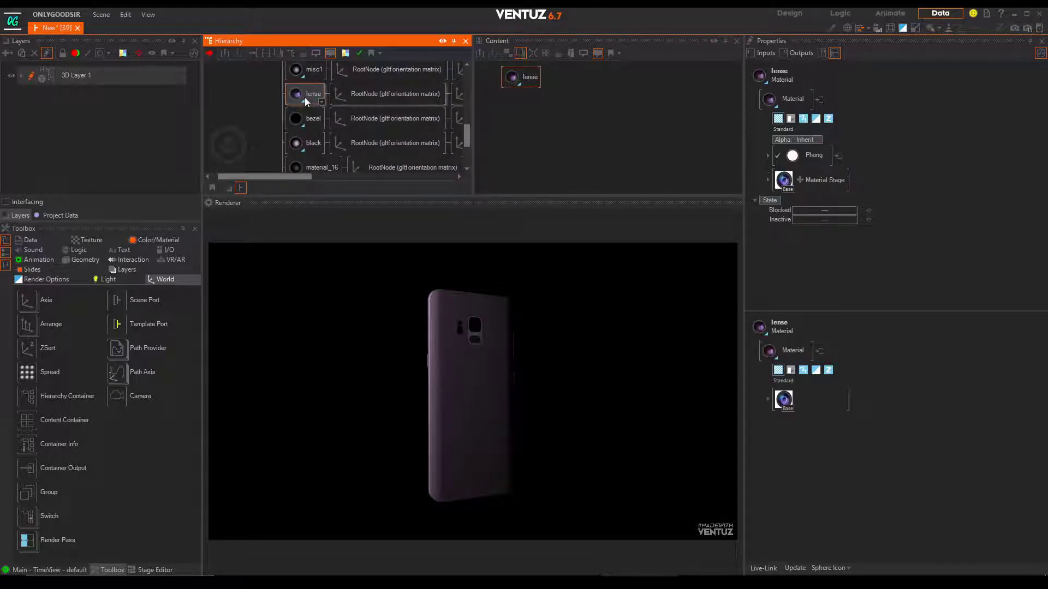
left_click(301, 143)
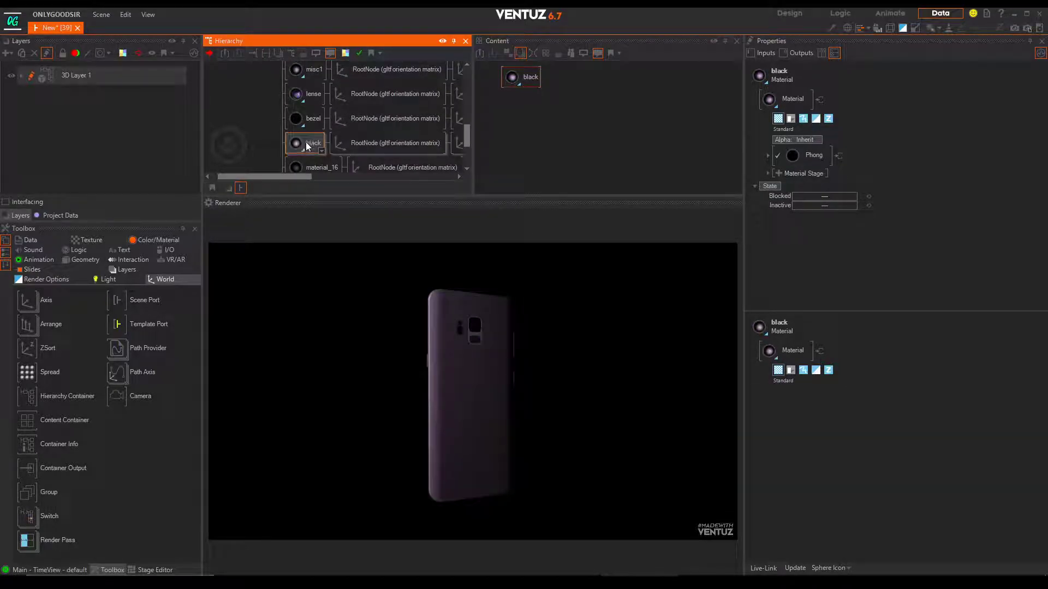
left_click(771, 154)
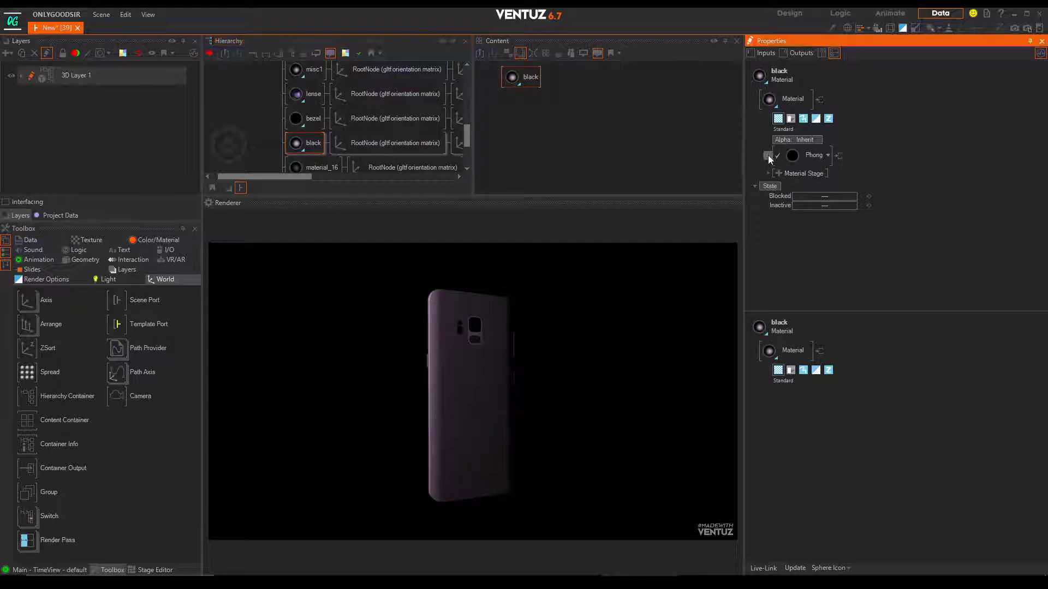
left_click(879, 203)
left_click_drag(853, 220, 742, 191)
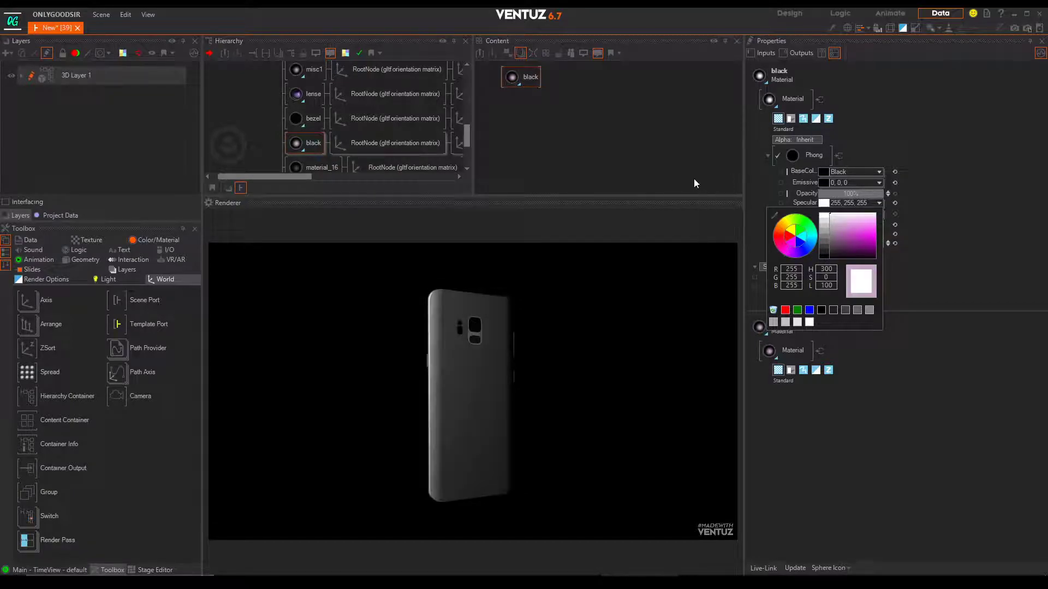
- Rotate the OSG_Scene axis to Y 13 to bring the phone's screen back to the front
left_click(261, 129)
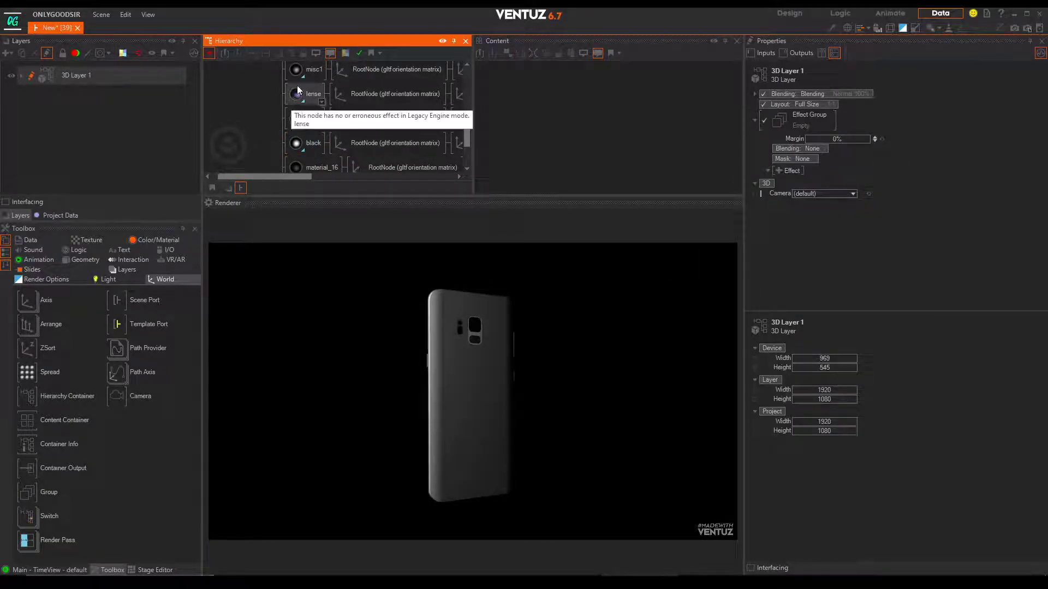
scroll(341, 124, "down", 1)
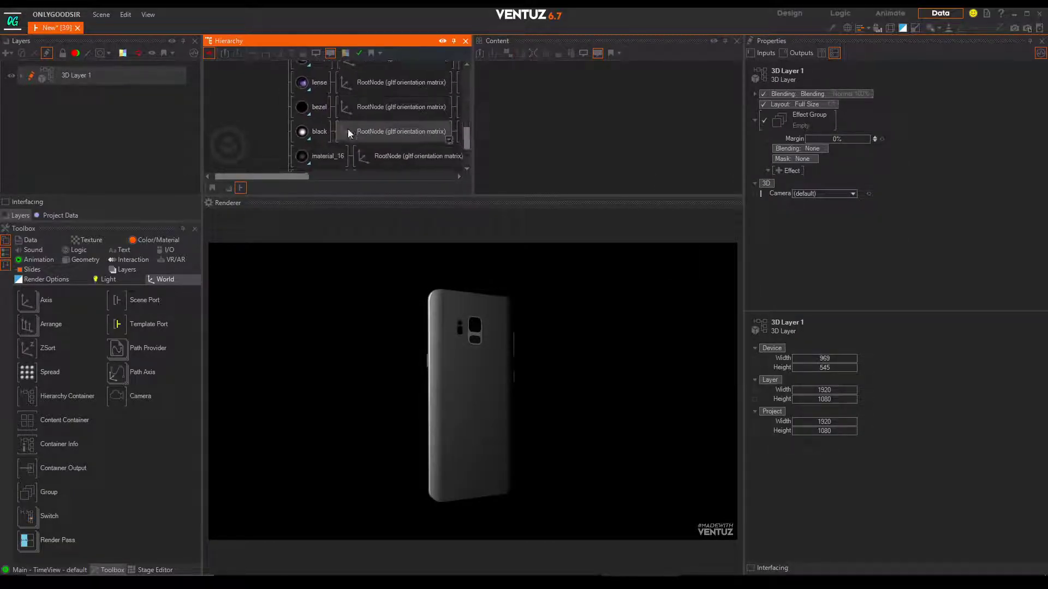
left_click(317, 134)
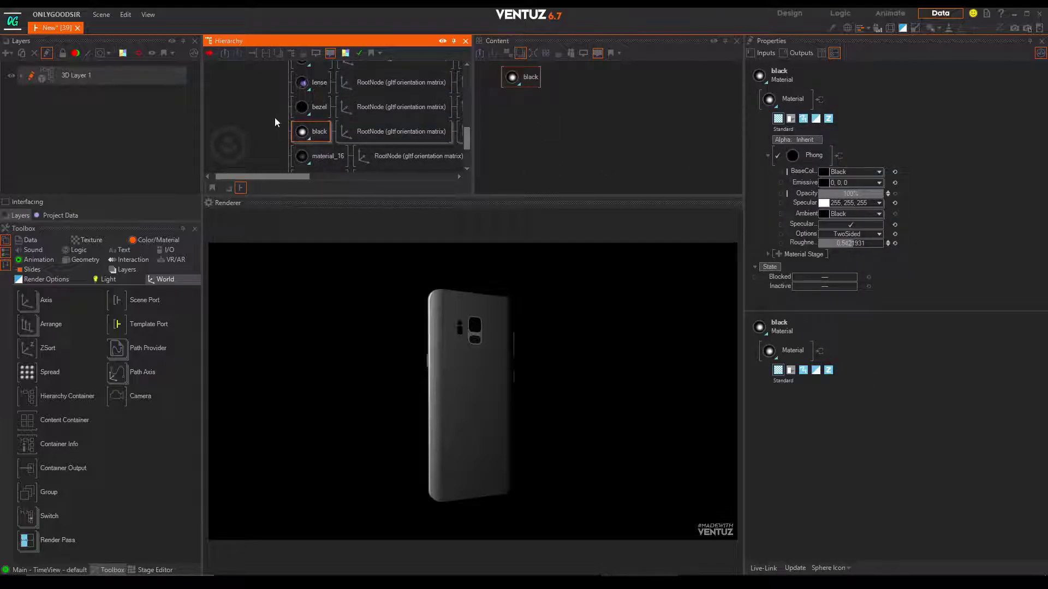
scroll(285, 146, "up", 10)
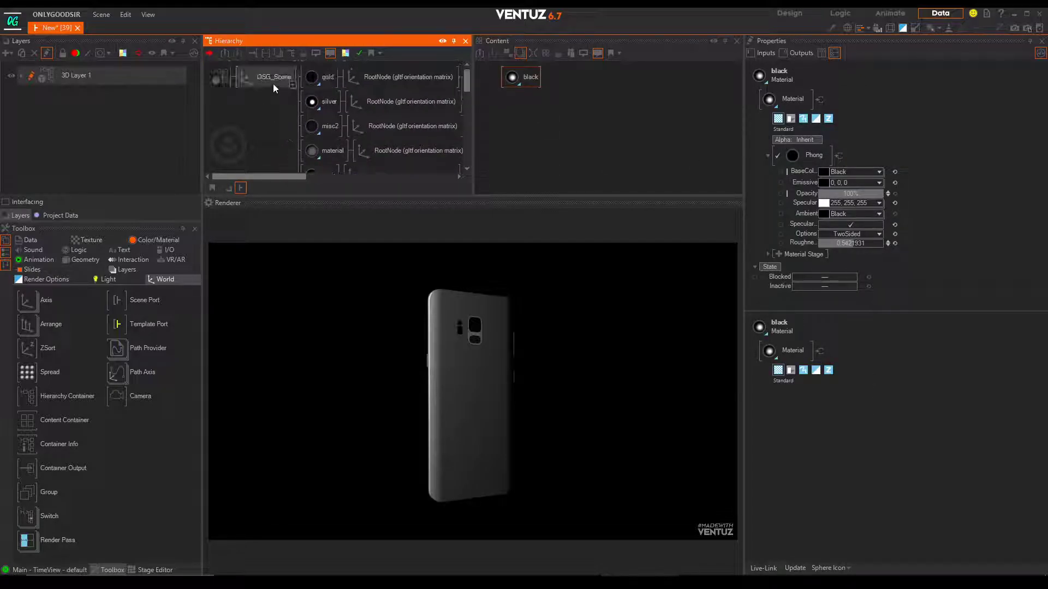
left_click(270, 79)
left_click_drag(830, 154, 483, 297)
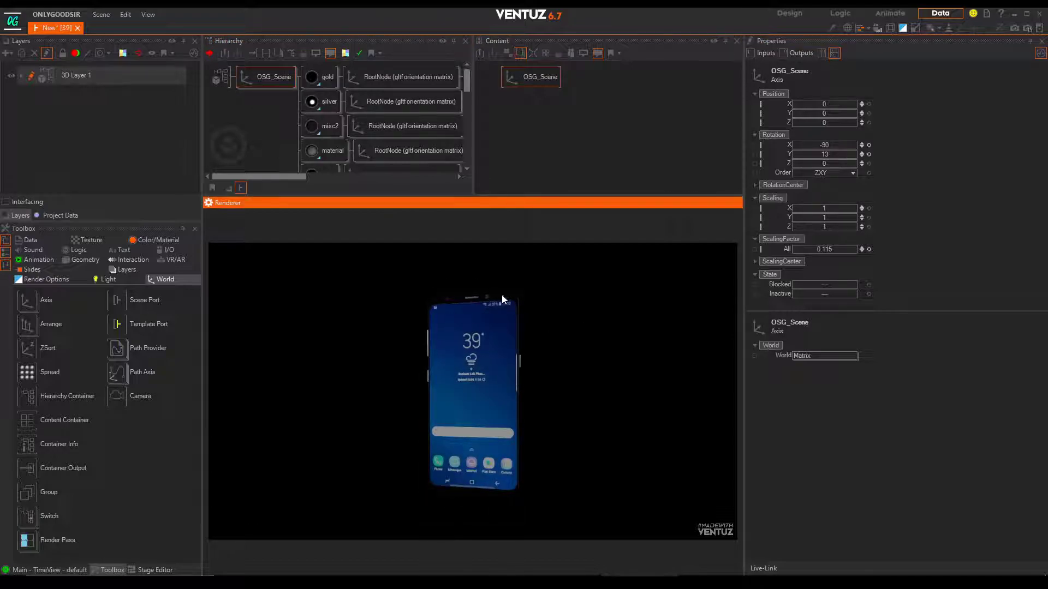
- Reset the bezel material's Phong colours to white base and specular with black emissive and ambient, and turn off its specular checkbox option
scroll(299, 97, "down", 2)
scroll(299, 97, "down", 5)
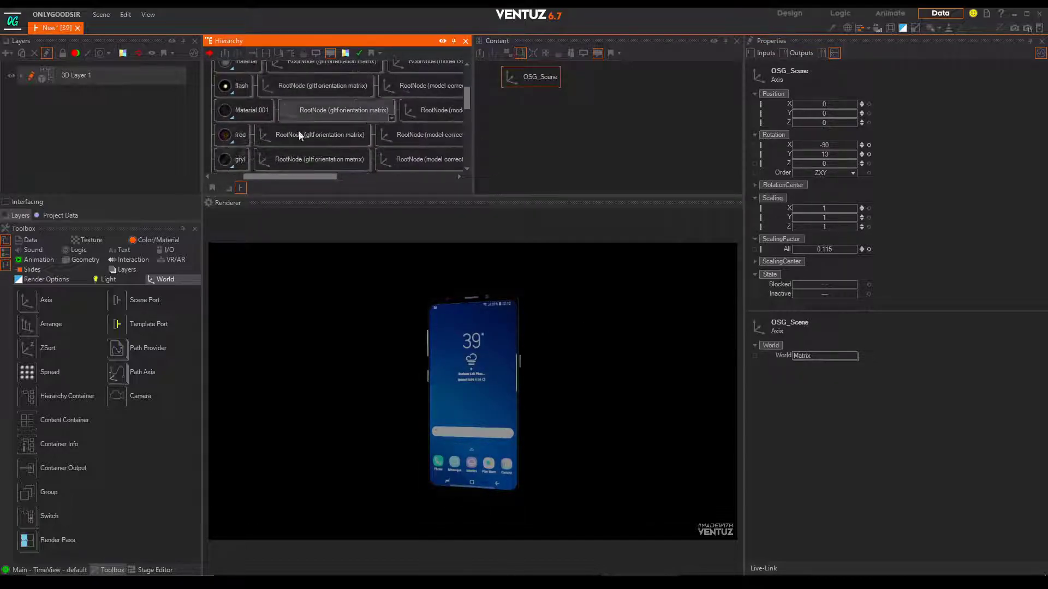
left_click(277, 92)
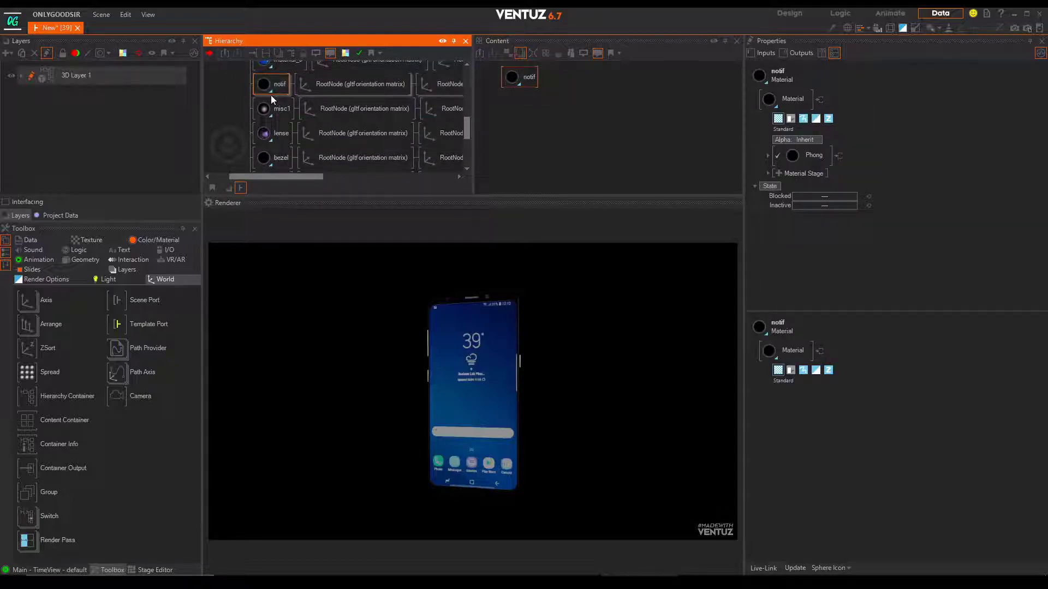
left_click(276, 161)
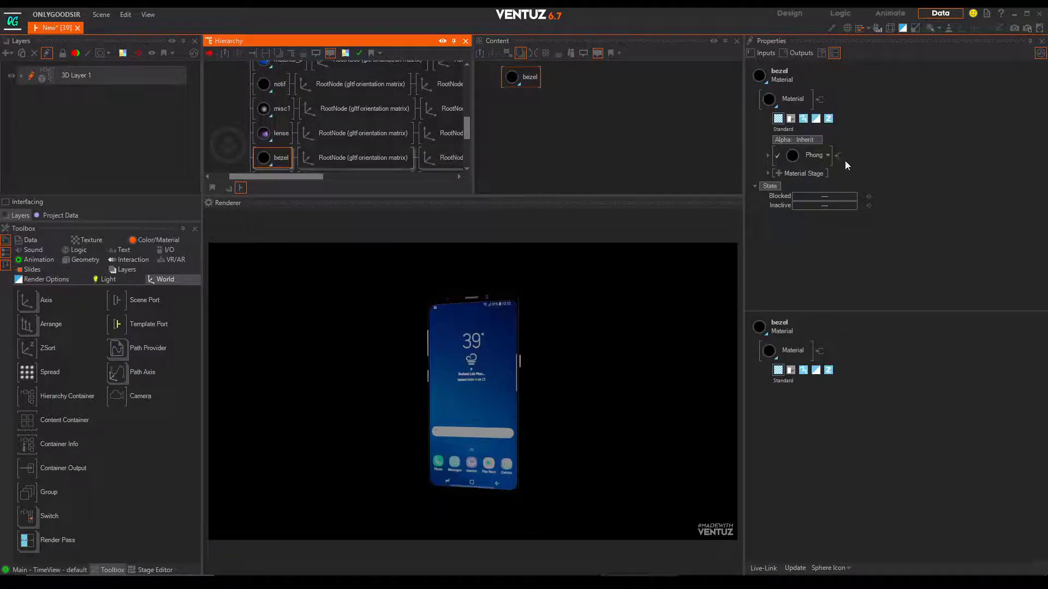
left_click(768, 156)
left_click(895, 213)
left_click(895, 182)
left_click(895, 172)
left_click(895, 203)
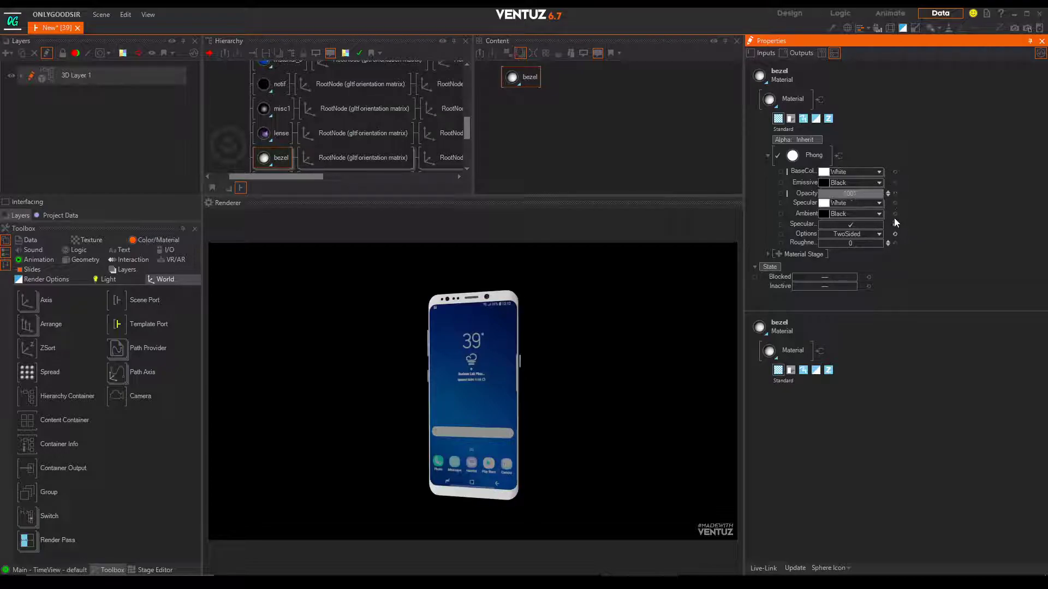
left_click(894, 225)
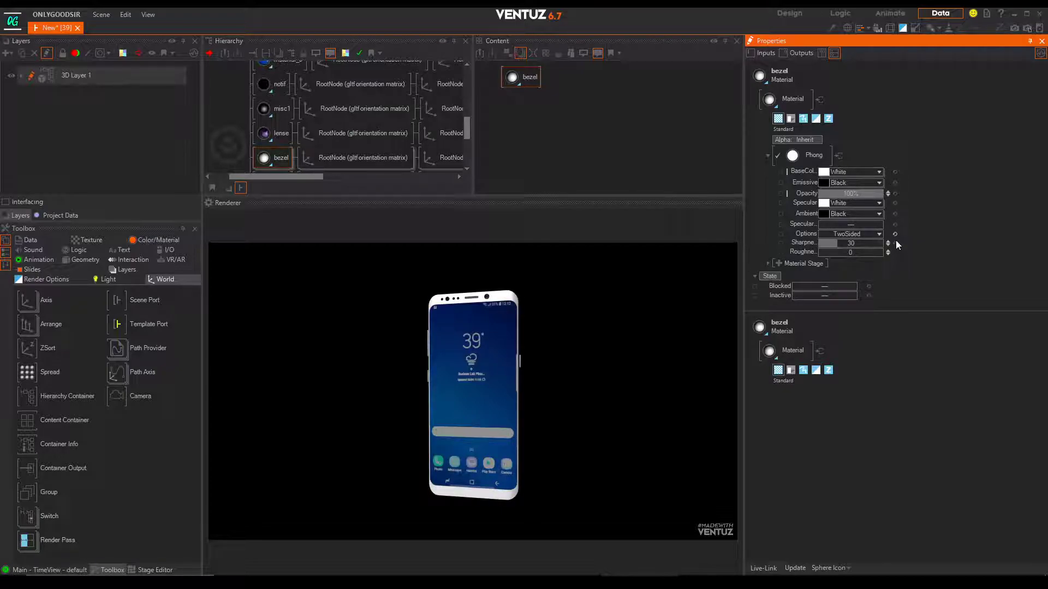
- Rotate the OSG_Scene axis to Y 176 to show the phone's back
middle_click_drag(321, 123, 368, 127)
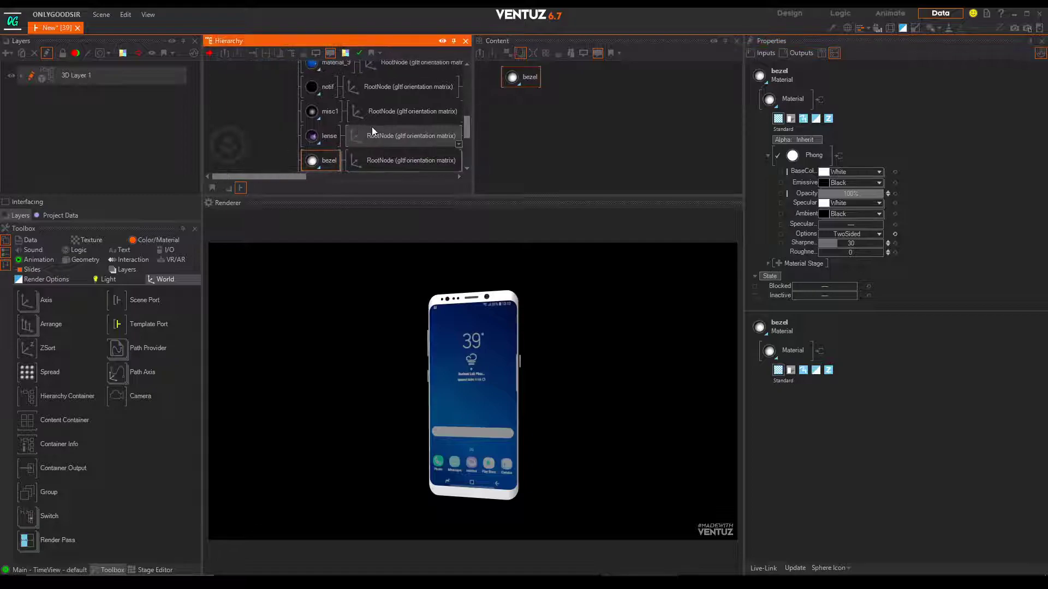
scroll(318, 127, "up", 5)
double_click(266, 80)
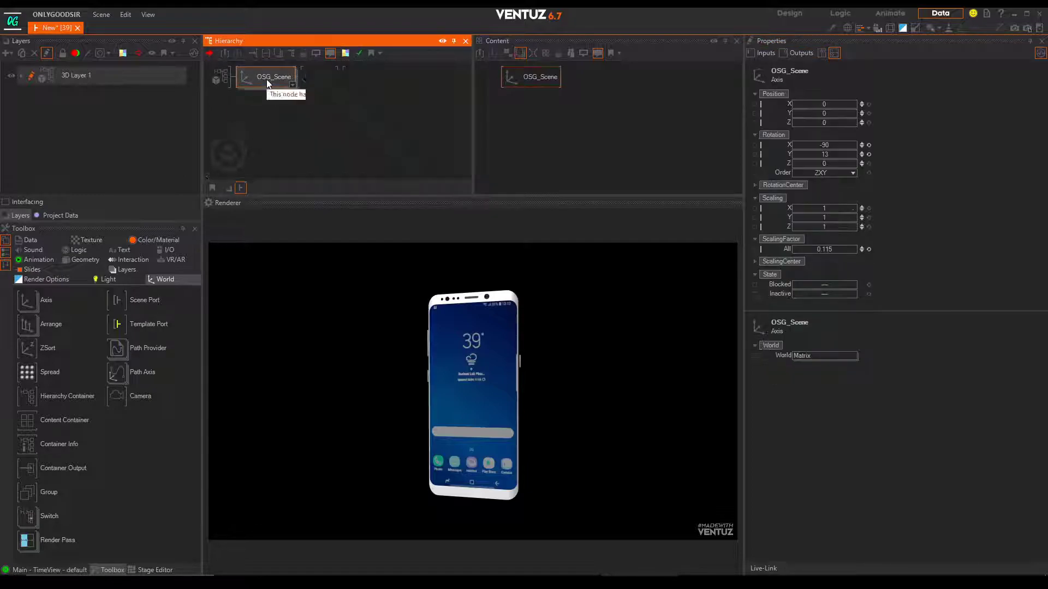
left_click_drag(831, 155, 867, 157)
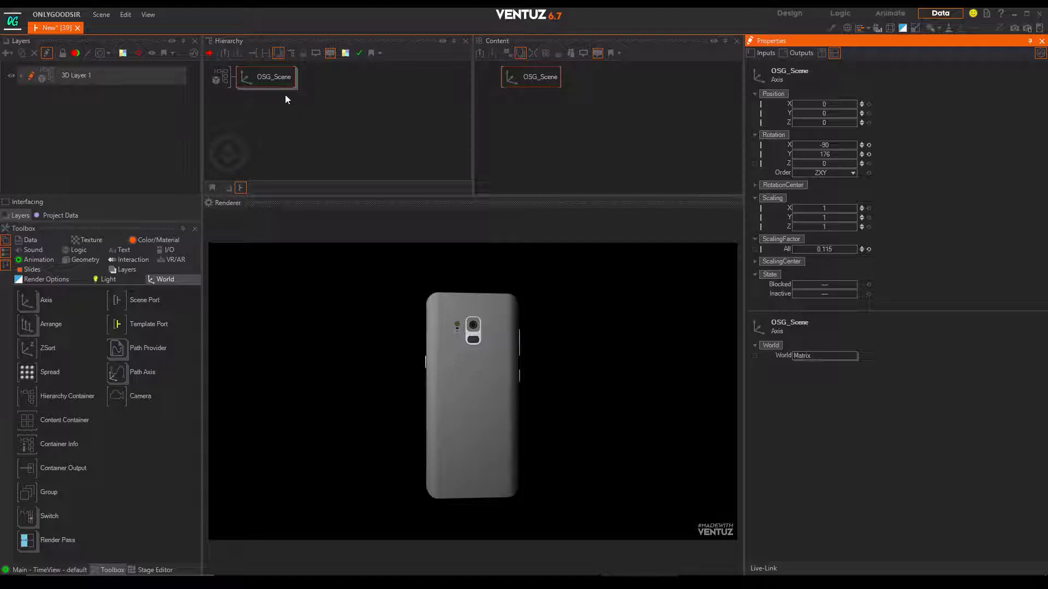
- Look through the material nodes under OSG_Scene to find those used for the phone's front and back
double_click(267, 77)
scroll(327, 136, "down", 5)
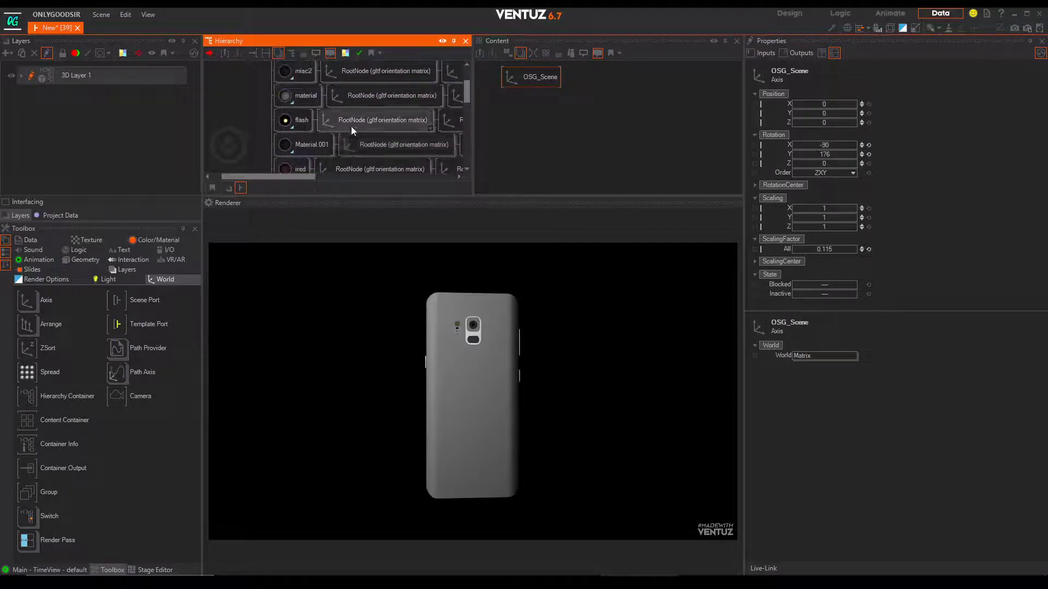
scroll(305, 129, "up", 1)
left_click(289, 111)
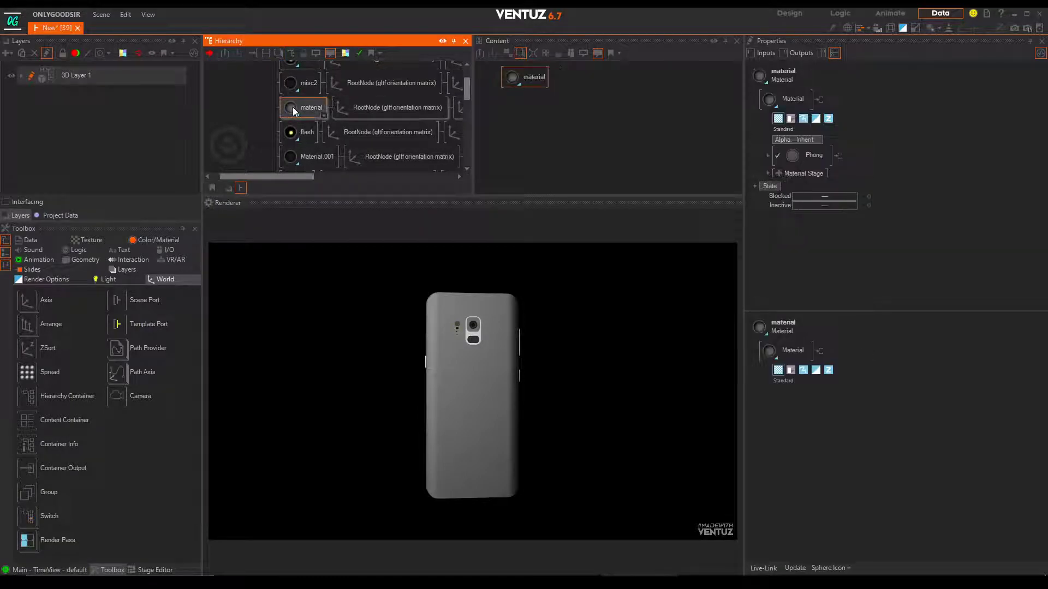
scroll(346, 109, "down", 8)
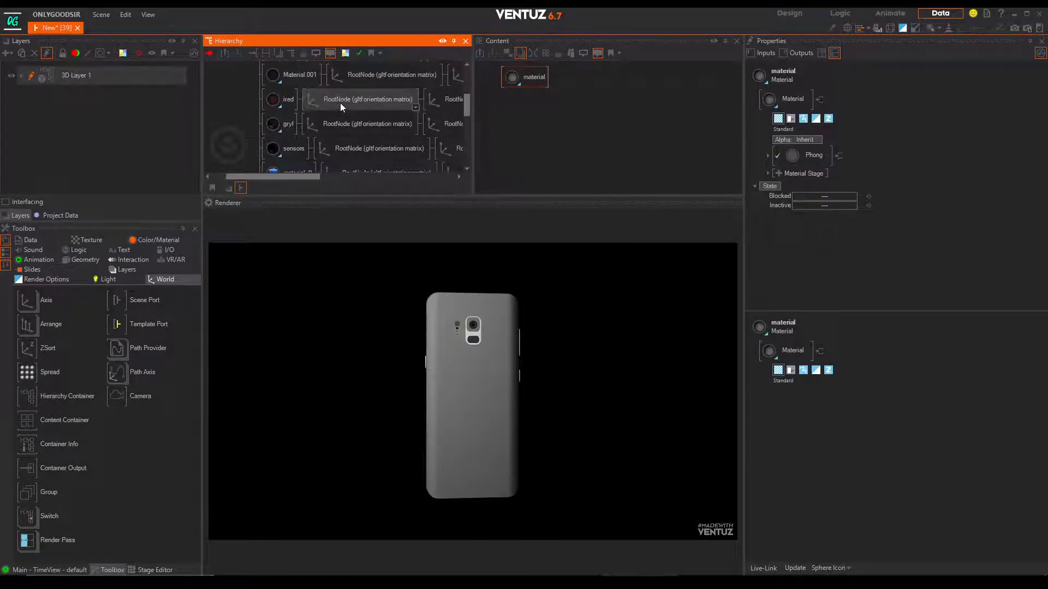
scroll(344, 131, "up", 4)
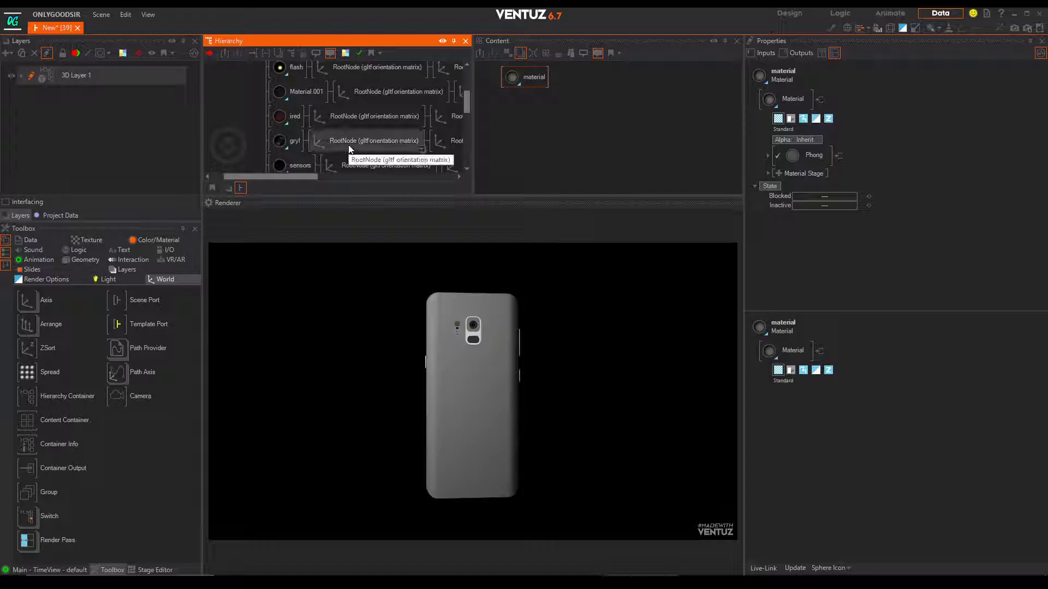
scroll(343, 136, "up", 4)
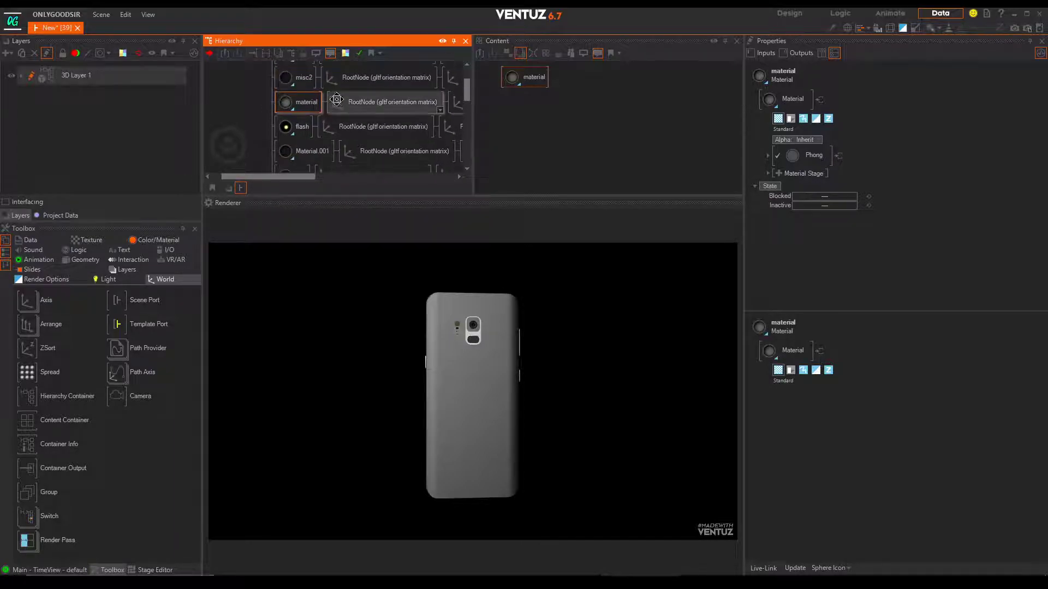
scroll(338, 131, "down", 6)
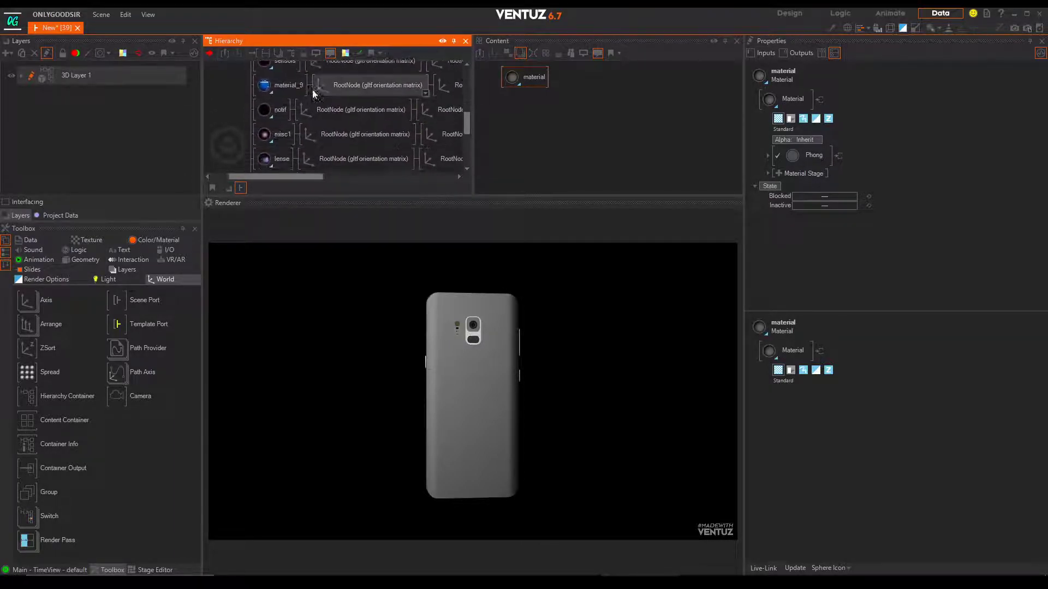
scroll(314, 101, "down", 3)
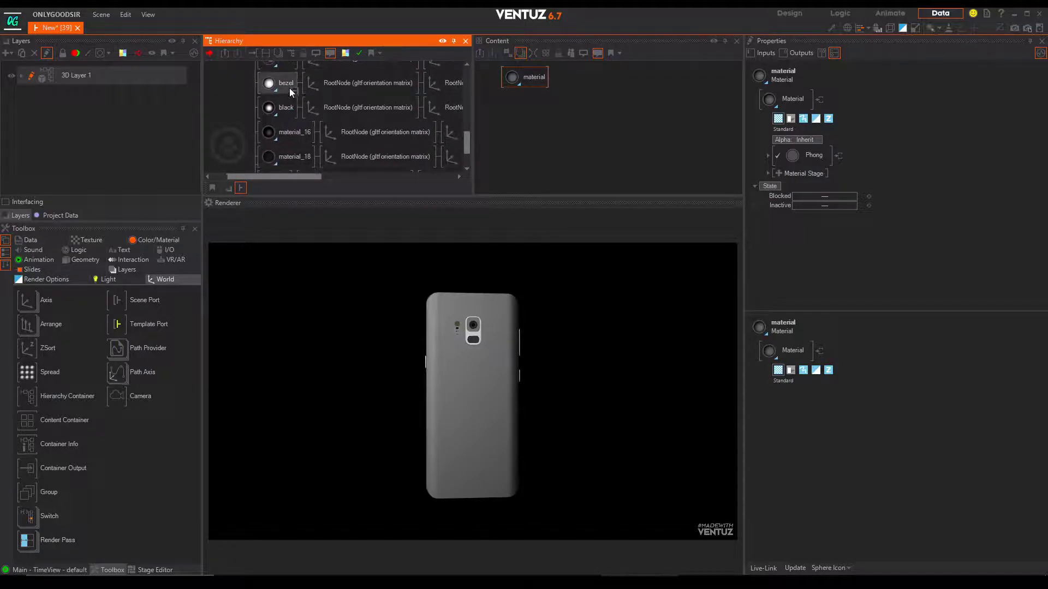
- Rename the bezel material node to FRONT and the black material node to BACK
left_click(283, 89)
double_click(277, 83)
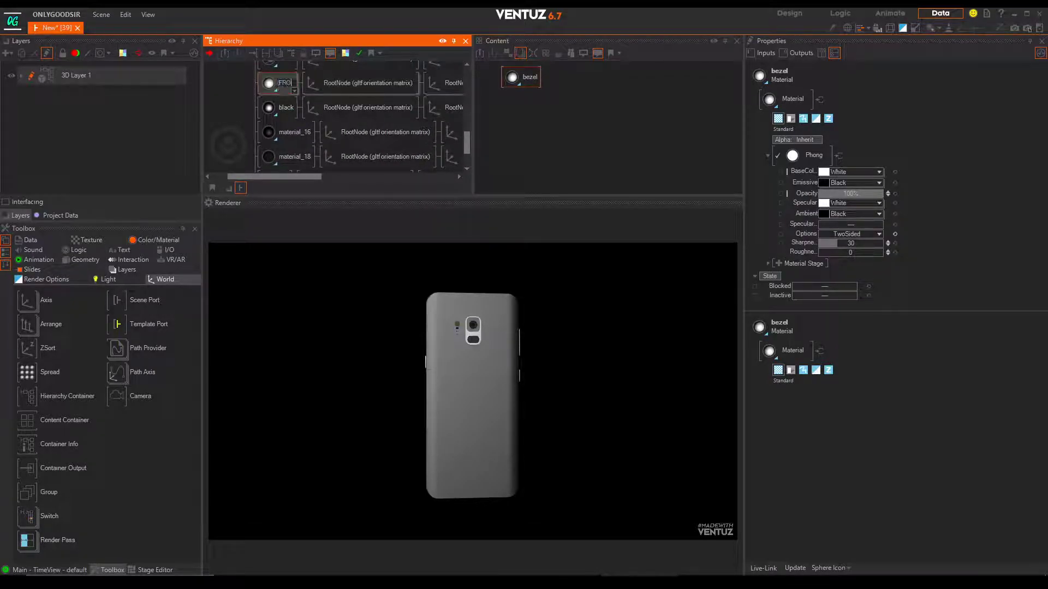
type("FRONT")
key("Return")
left_click(286, 108)
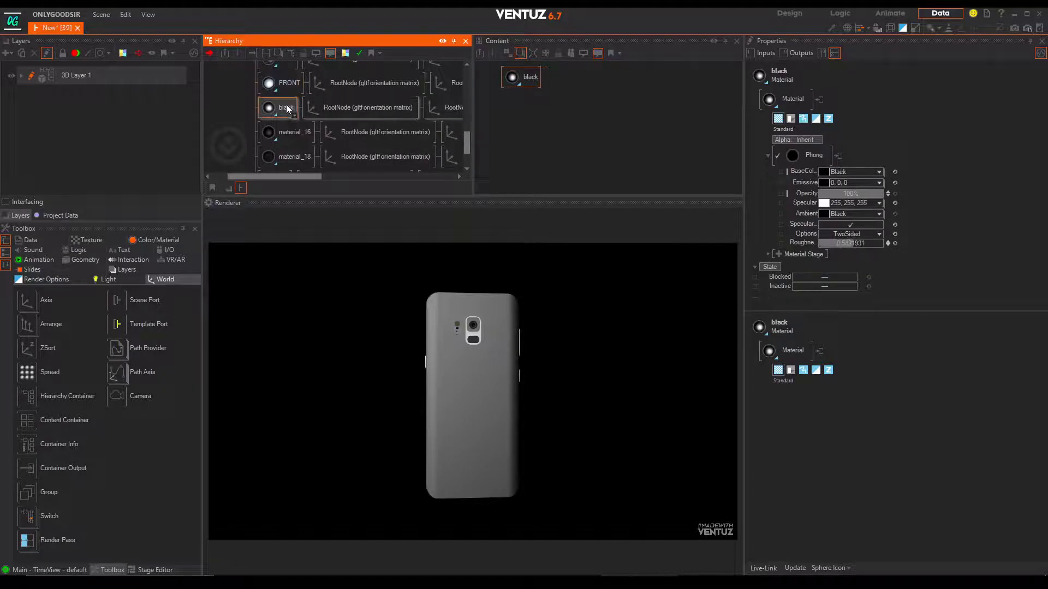
double_click(286, 107)
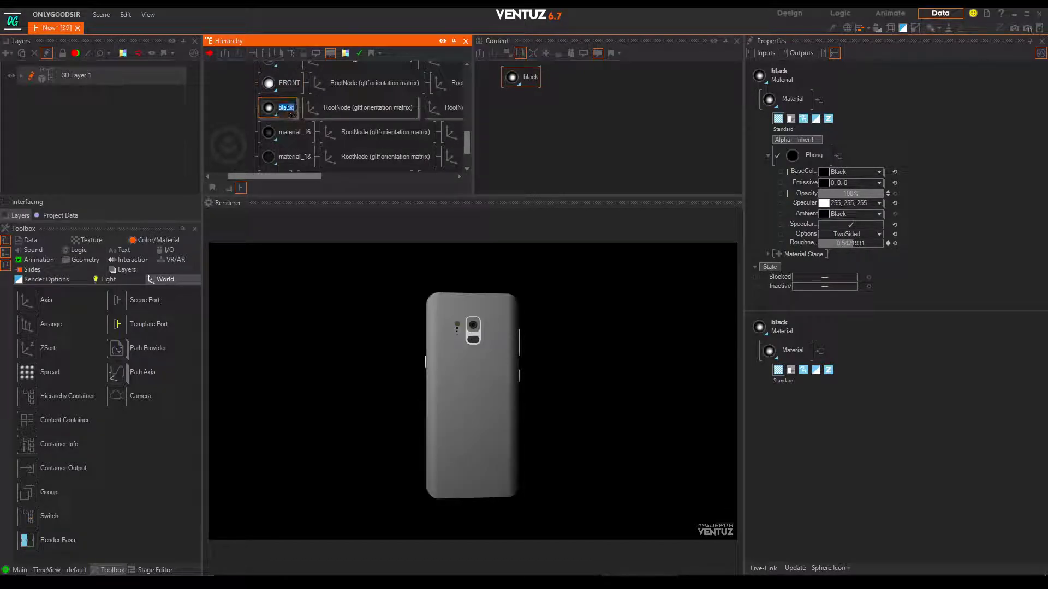
type("BACK")
key("Return")
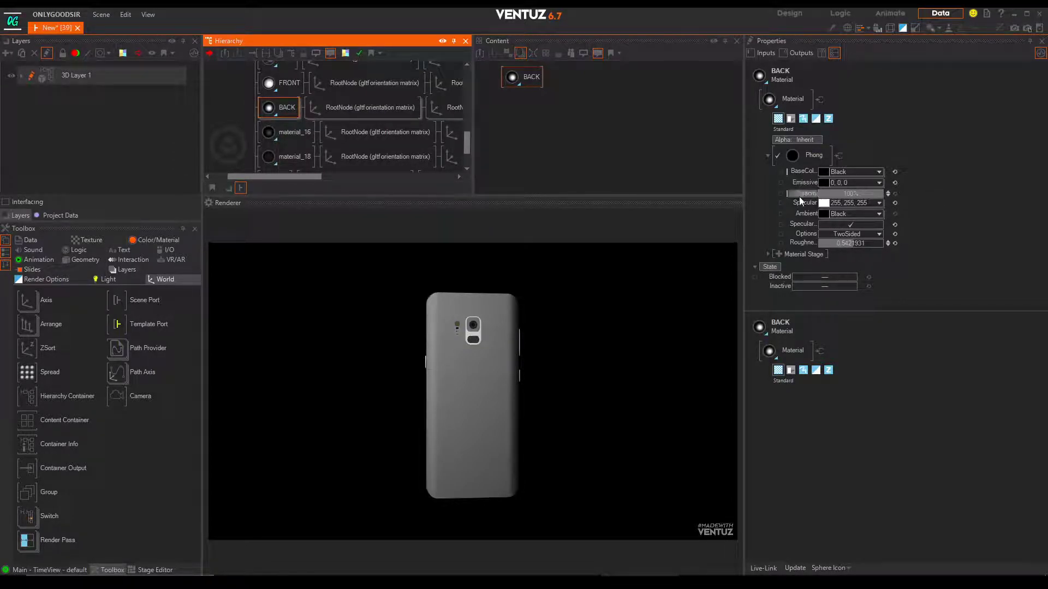
- Reset the BACK material's Phong colours and options to default with a white base colour, and set its roughness to 0.144
left_click(895, 174)
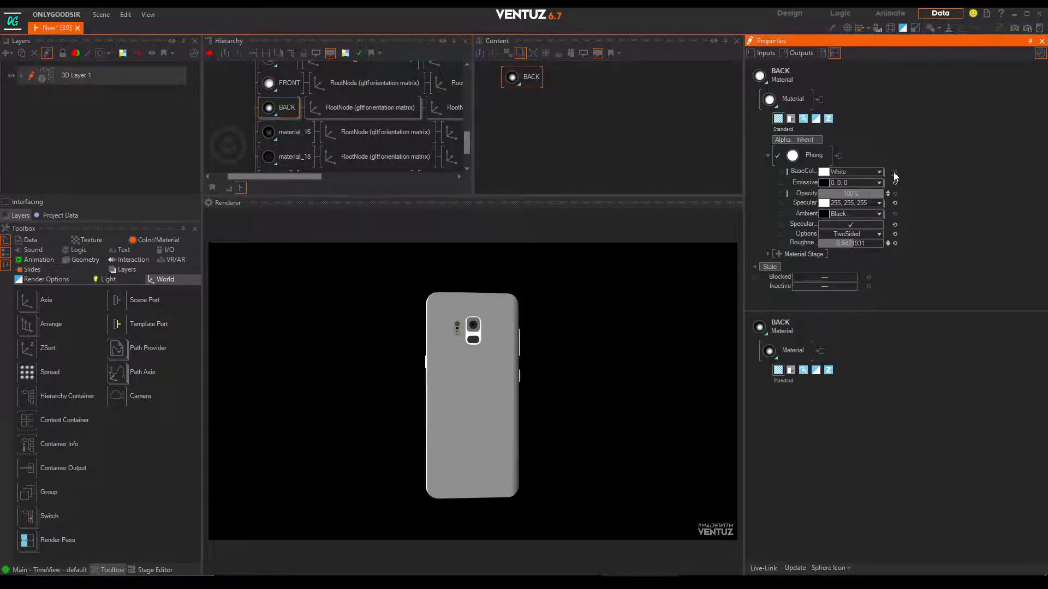
left_click(895, 225)
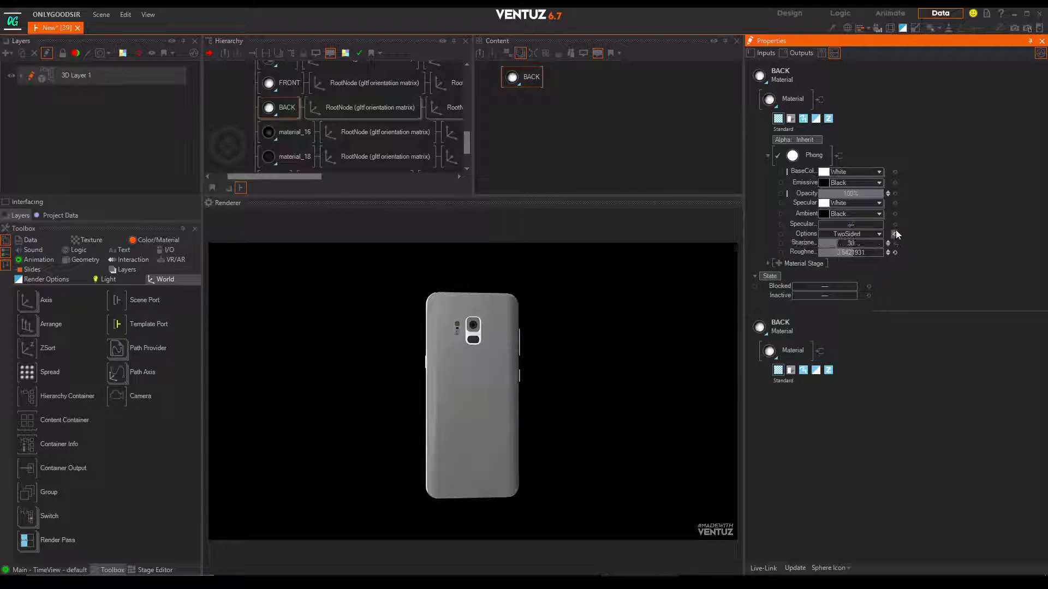
left_click(895, 234)
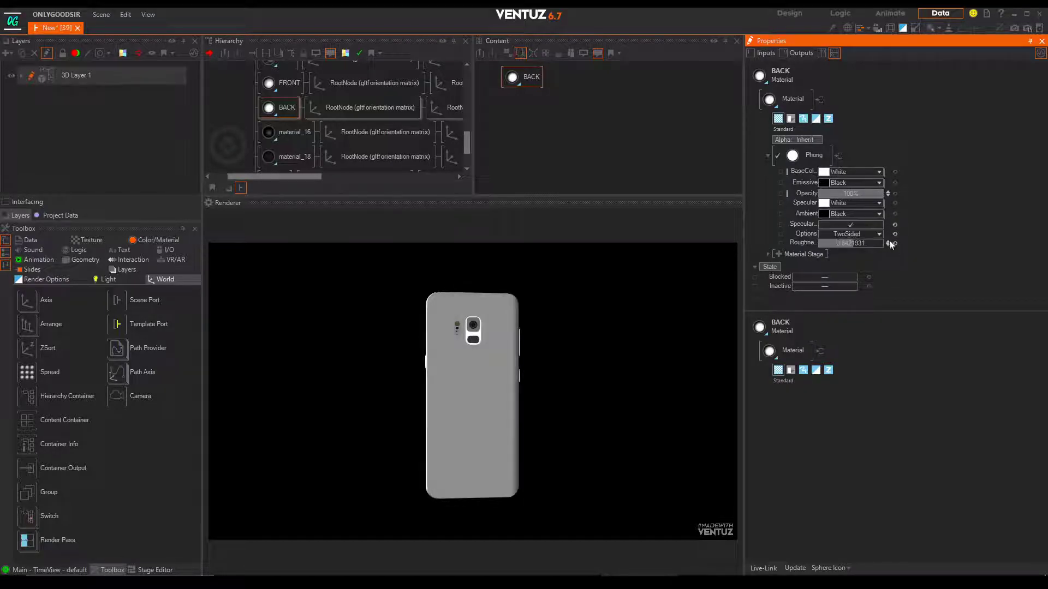
left_click(895, 234)
left_click(894, 243)
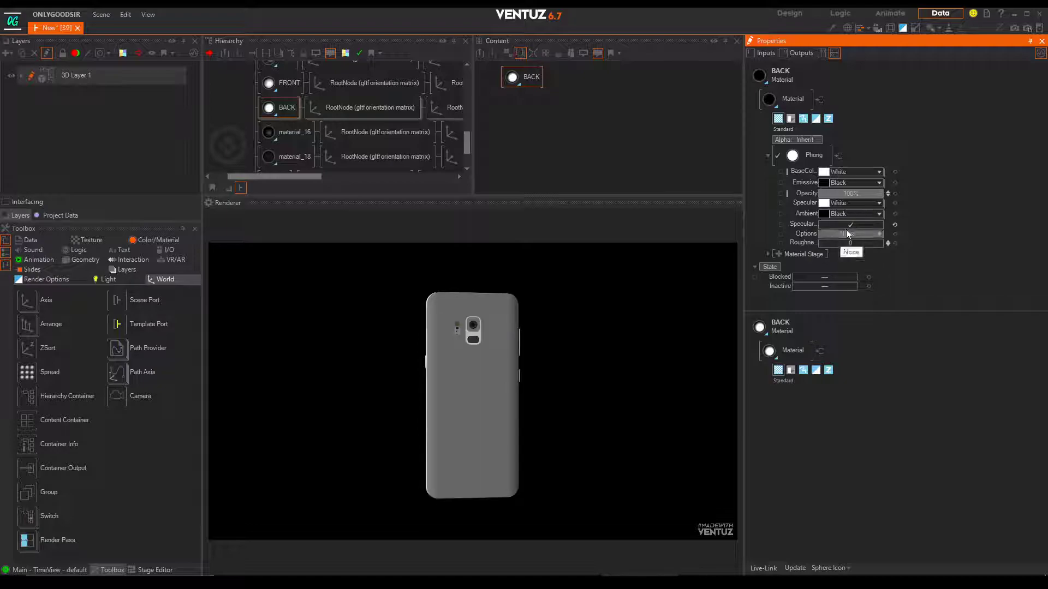
mouse_move(846, 244)
left_mouse_down()
mouse_move(831, 243)
mouse_move(843, 243)
left_mouse_up()
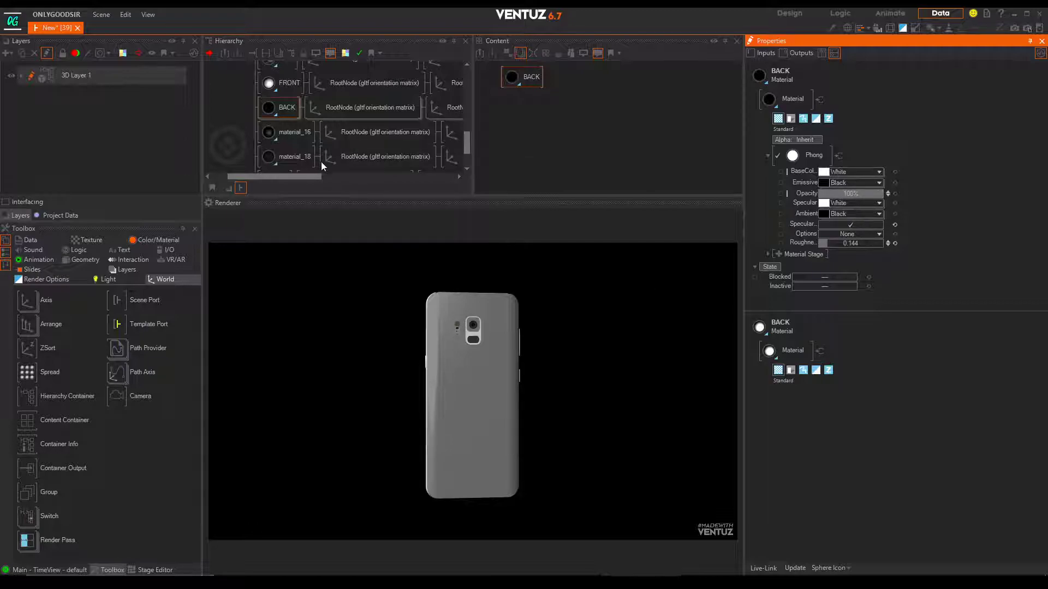
- Rotate the OSG_Scene axis to Y 33 to show the phone's screen at an angle
scroll(276, 143, "up", 5)
scroll(273, 134, "up", 3)
left_click(247, 82)
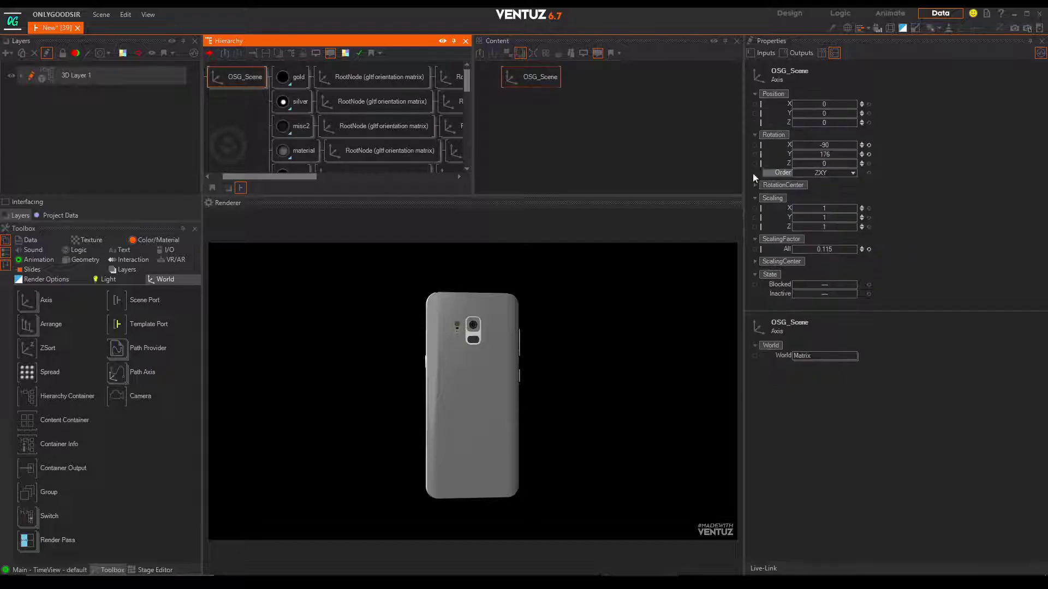
left_click_drag(808, 155, 825, 155)
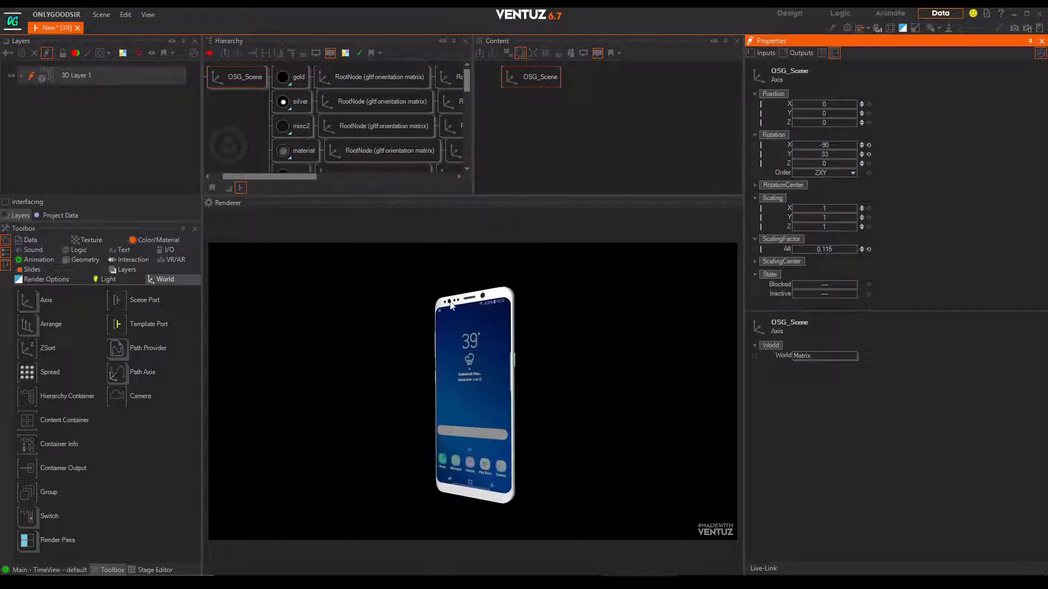
- Block and unblock the gold, silver and misc2 materials in turn to check which phone parts they cover
left_click(294, 82)
key("b")
key("b")
left_click(289, 106)
key("b")
key("b")
left_click(293, 126)
key("b")
key("b")
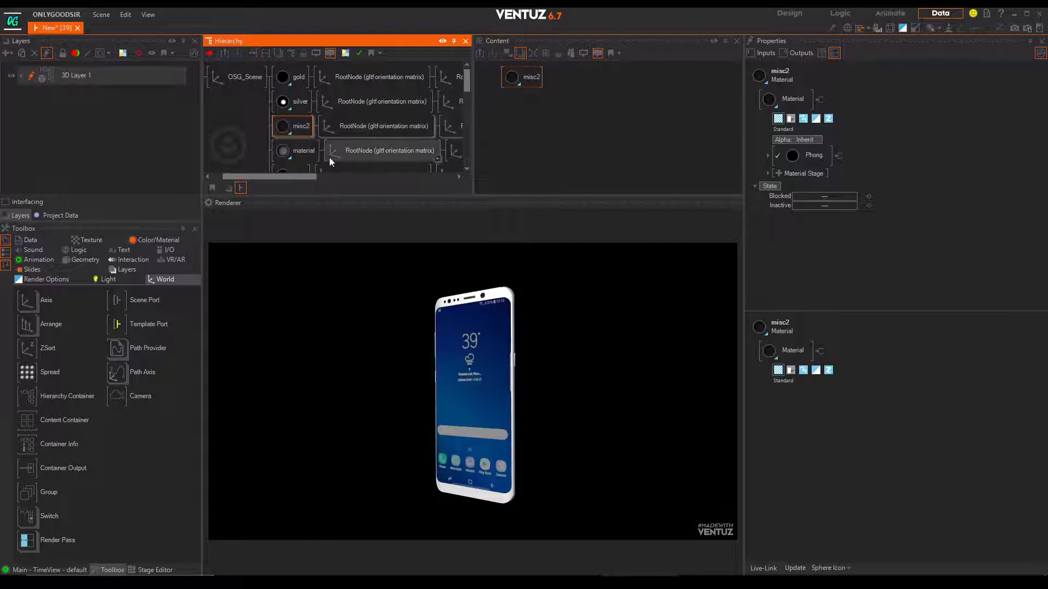
- Block and unblock the nodes named material and flash in turn to check which phone parts they cover
scroll(329, 156, "down", 2)
left_click(304, 106)
key("b")
key("b")
key("b")
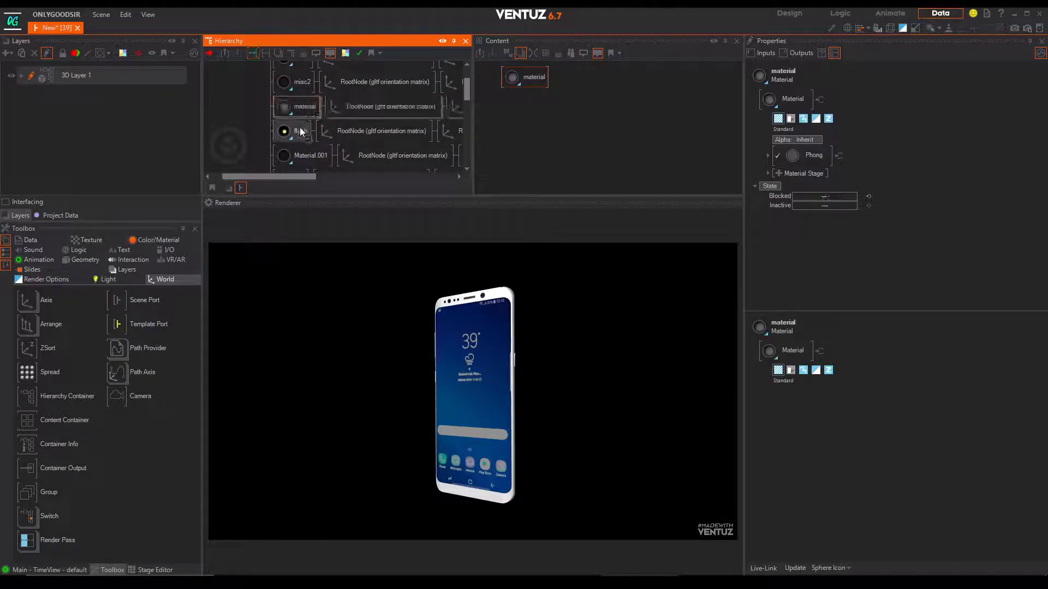
key("b")
scroll(300, 131, "down", 2)
left_click(294, 96)
key("b")
key("b")
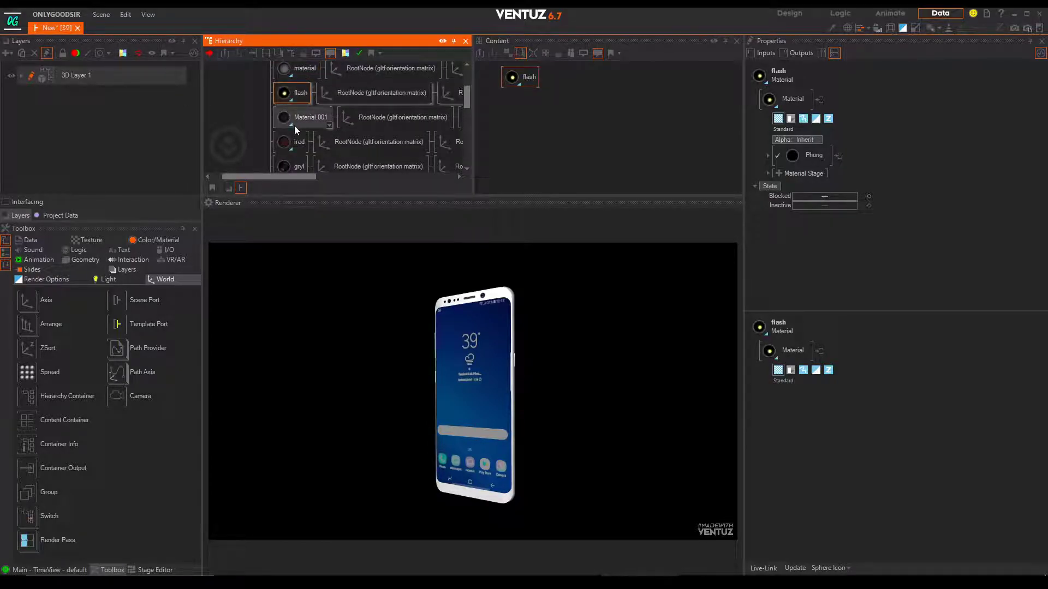
- Block and unblock Material.001, ired and the material below ired in turn to check which phone parts they cover
scroll(293, 125, "down", 2)
left_click(300, 72)
key("b")
key("b")
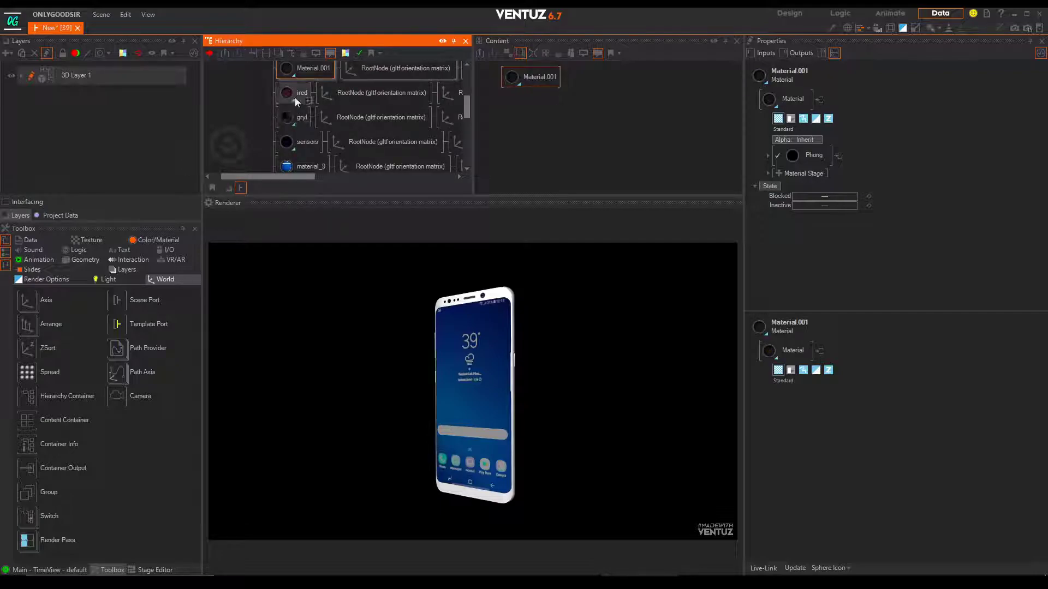
left_click(295, 97)
key("b")
key("b")
left_click(295, 121)
key("b")
key("b")
- Collapse the OSG_Scene node, rotate it to Y 18 and set its Z position to 6.3
scroll(300, 109, "down", 2)
scroll(302, 94, "up", 2)
left_click_drag(257, 176, 279, 174)
scroll(360, 112, "up", 3)
middle_click_drag(364, 107, 381, 166)
scroll(381, 166, "down", 4)
scroll(335, 139, "up", 4)
middle_click(273, 87)
left_click(261, 81)
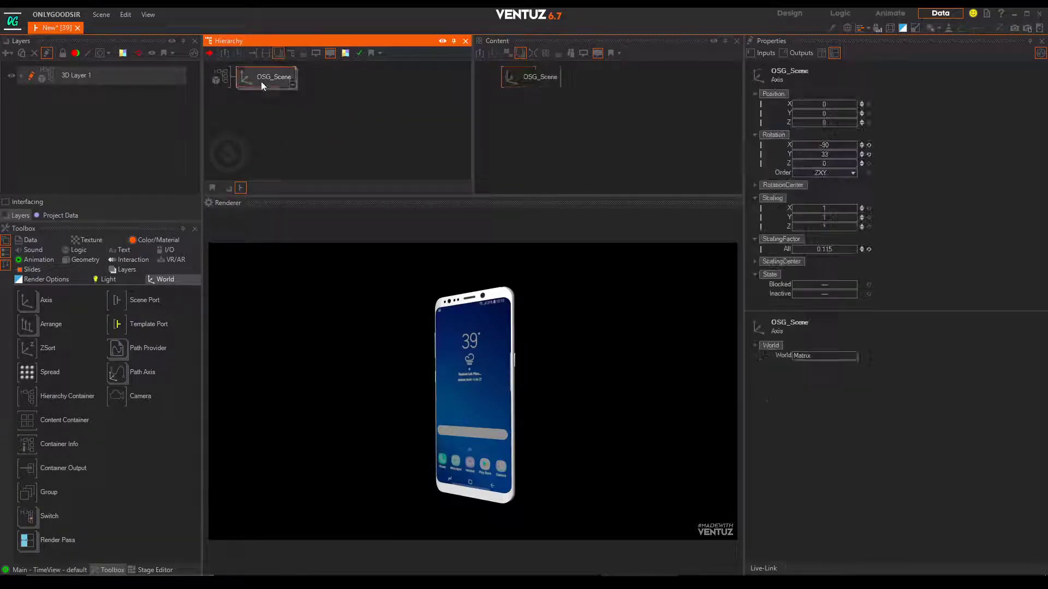
left_click_drag(792, 154, 844, 156)
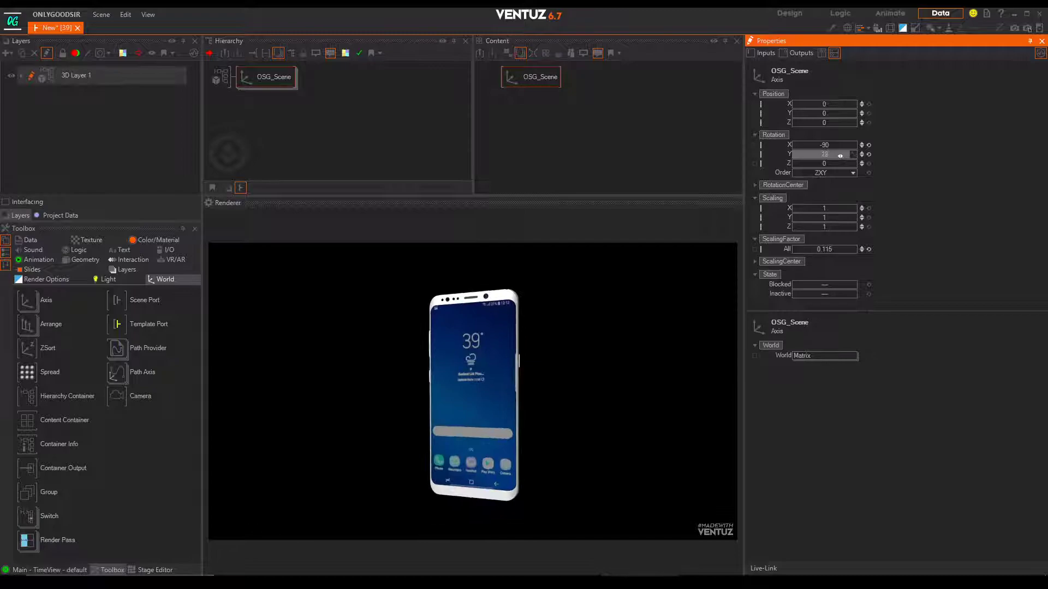
mouse_move(823, 121)
left_mouse_down()
mouse_move(855, 122)
mouse_move(825, 134)
left_mouse_up()
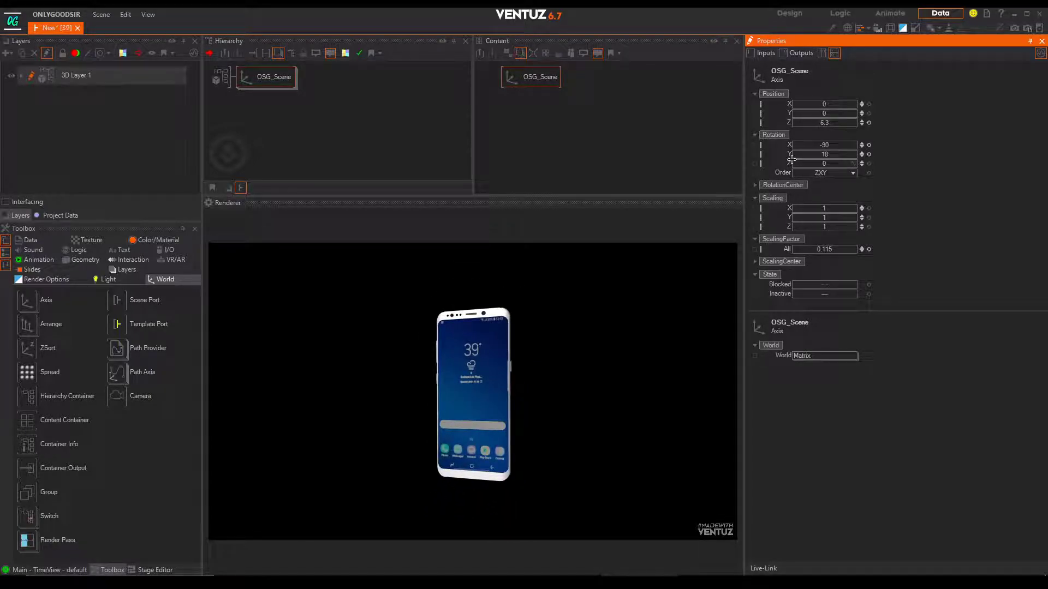
- Rename the OSG_Scene axis node to PHONE
left_click(239, 102)
double_click(267, 80)
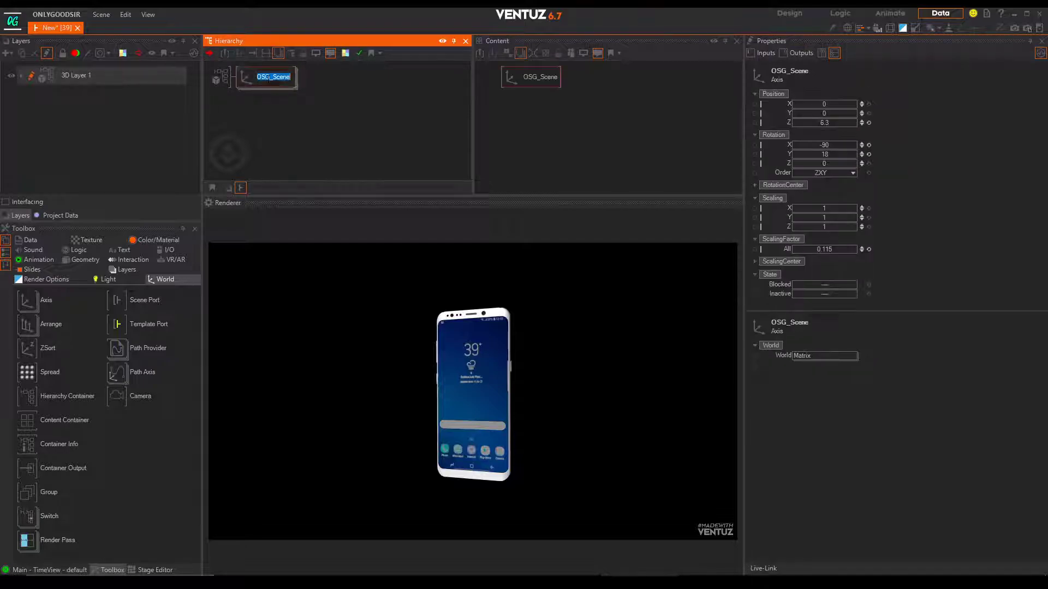
key("Return")
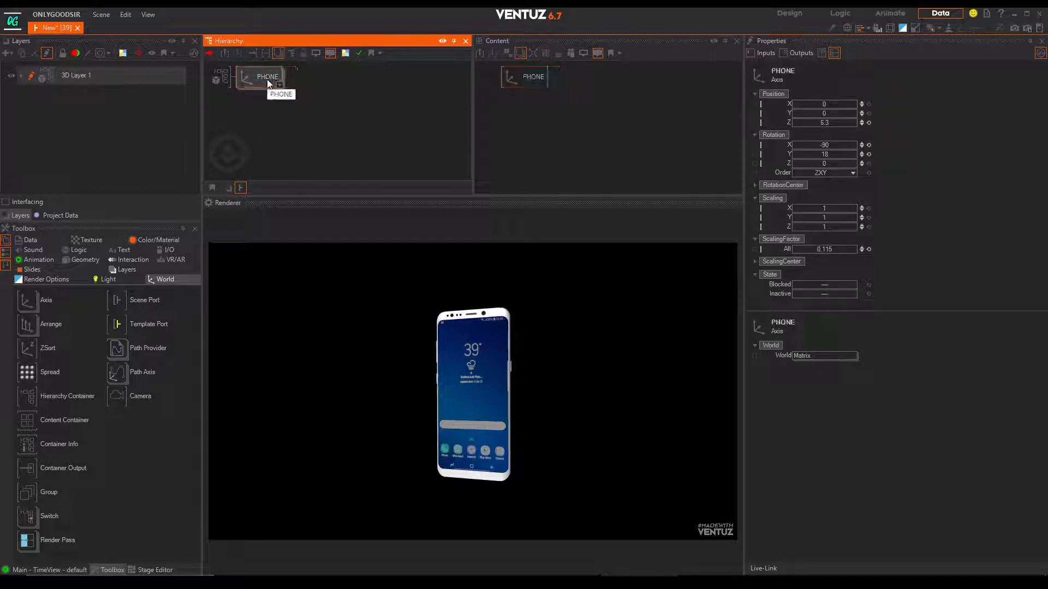
- Open the scene statistics to review the node and property group counts, and close them
left_click(102, 14)
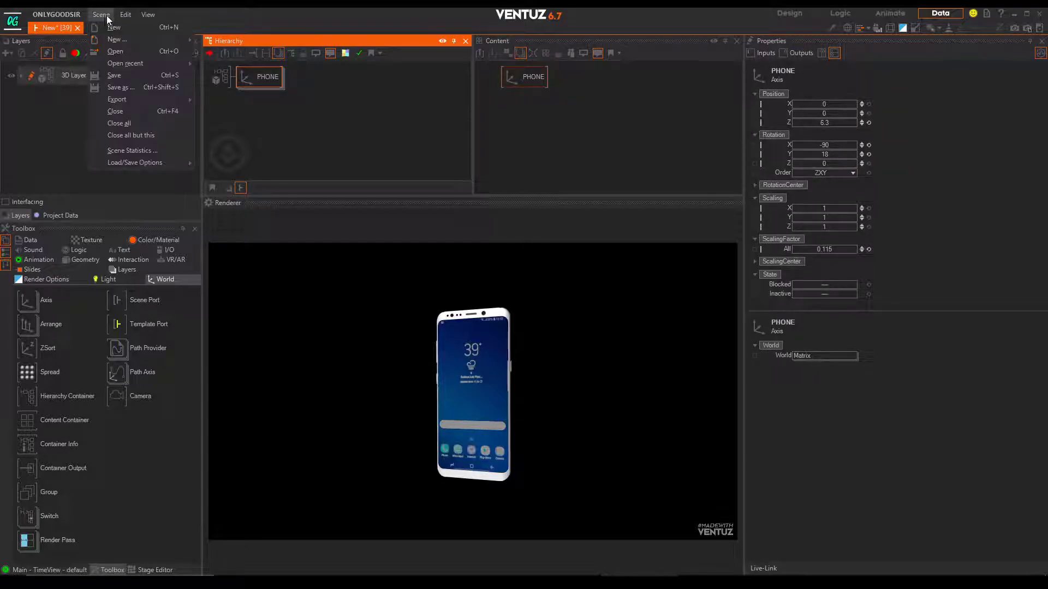
left_click(129, 150)
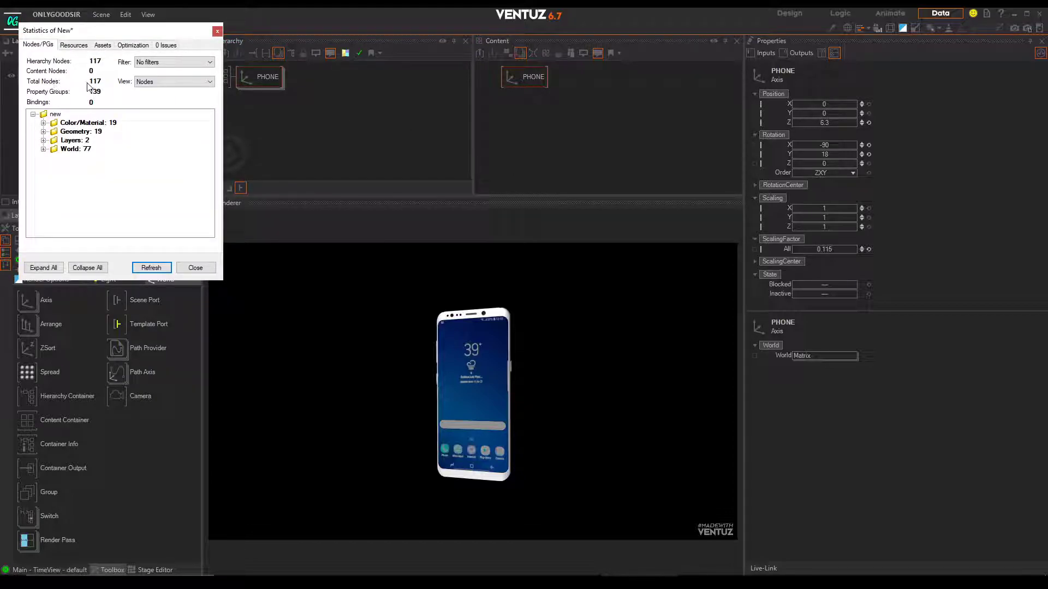
left_click(192, 268)
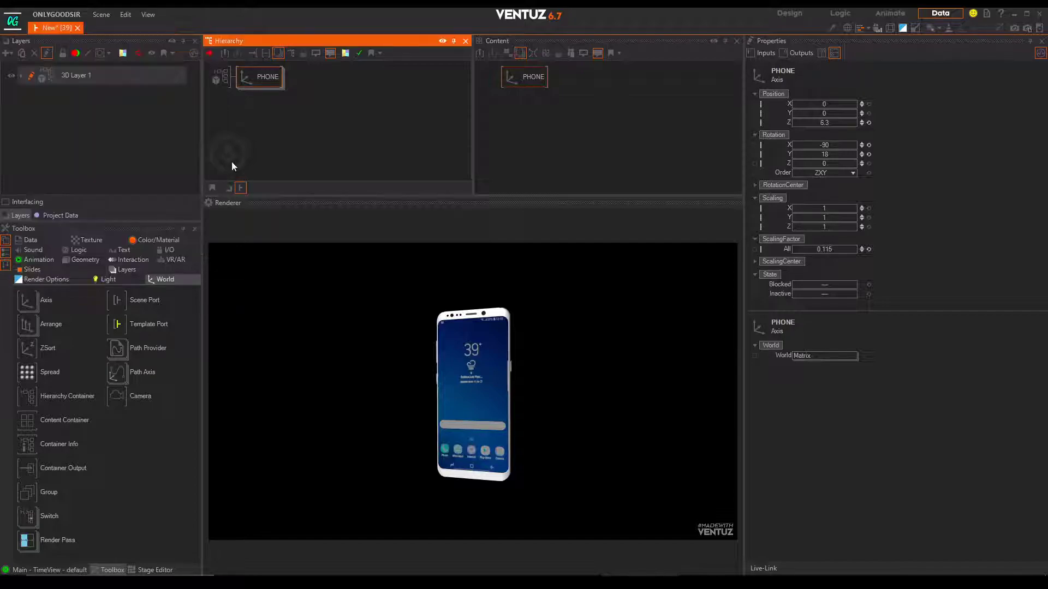
- Expand PHONE and delete it together with the RootNode, Samsung Galaxy S9.fbx and object axes in the gold, silver and misc2 branches
double_click(256, 77)
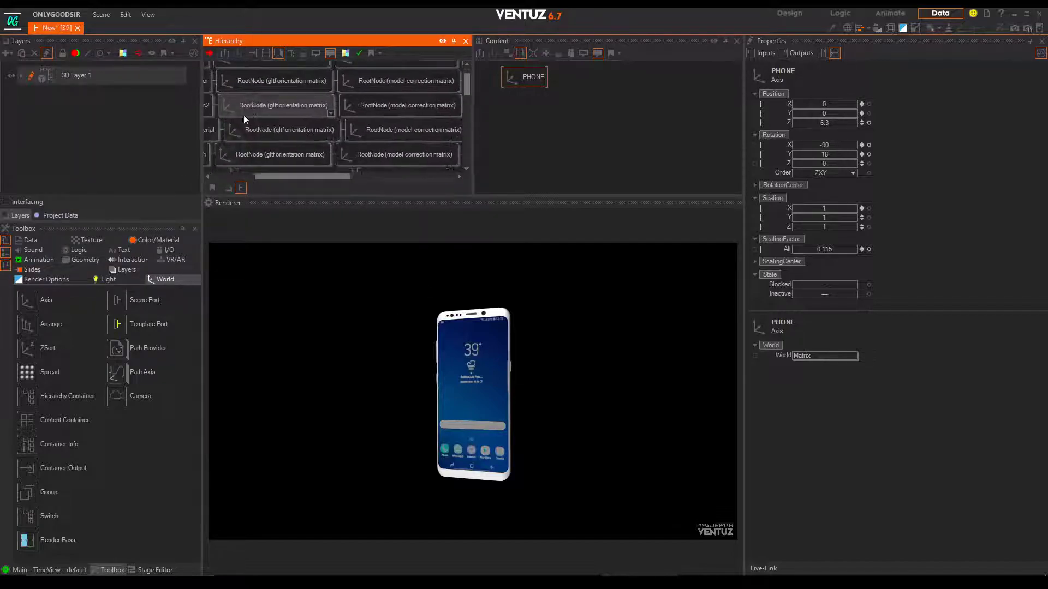
middle_click_drag(228, 124, 208, 122)
middle_click_drag(322, 120, 418, 118)
mouse_move(247, 98)
middle_mouse_down()
mouse_move(330, 102)
mouse_move(243, 109)
middle_mouse_up()
left_click(334, 84, "ctrl")
left_click(401, 76, "ctrl")
middle_click_drag(406, 109, 368, 110)
left_click(351, 82, "ctrl")
left_click(396, 81, "ctrl")
left_click(417, 104, "ctrl")
left_click(262, 105, "ctrl")
middle_click_drag(246, 127, 324, 126)
left_click(408, 108, "ctrl")
middle_click_drag(251, 116, 313, 116)
left_click(272, 100, "ctrl")
left_click(278, 123, "ctrl")
middle_click_drag(404, 138, 322, 134)
left_click(327, 119, "ctrl")
left_click(404, 119, "ctrl")
middle_click_drag(404, 119, 311, 117)
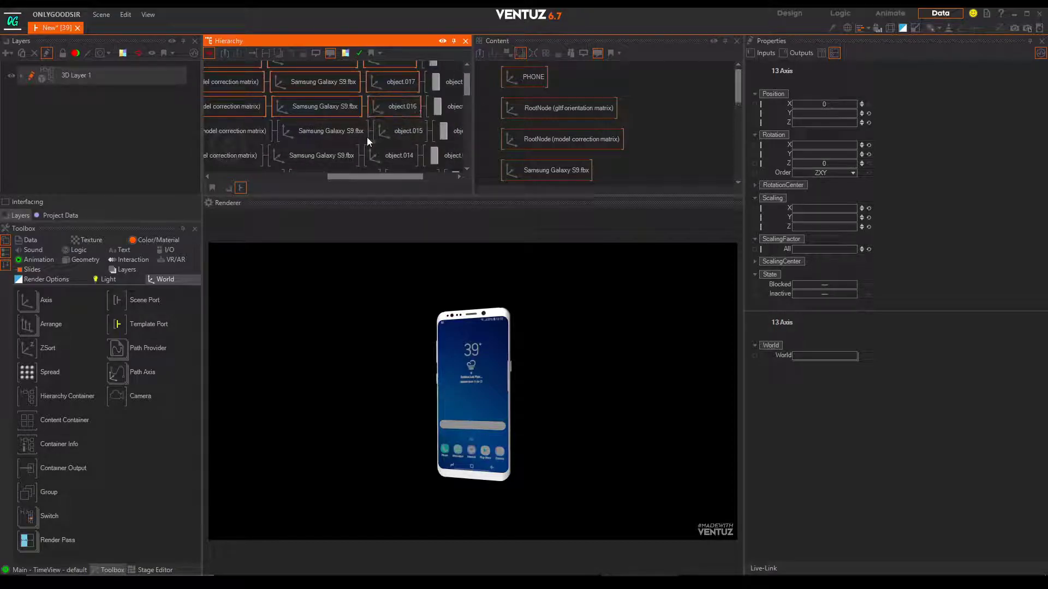
key("Delete")
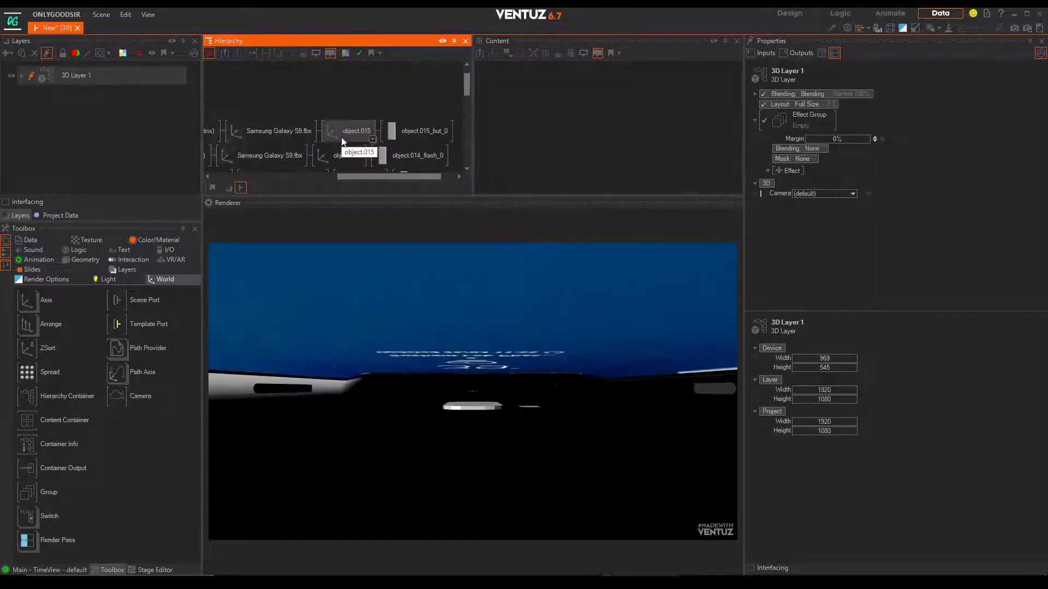
- Delete the RootNode, Samsung Galaxy S9.fbx and object axes from the remaining branches, from object.015 to object.001, keeping the materials and geometries
middle_click_drag(326, 120, 352, 79)
left_click(290, 97, "ctrl")
left_click(291, 97, "ctrl")
left_click(311, 95, "ctrl")
left_click(383, 94, "ctrl")
left_click(295, 120, "ctrl")
middle_click_drag(372, 142, 269, 129)
left_click(325, 107, "ctrl")
left_click(406, 83, "ctrl")
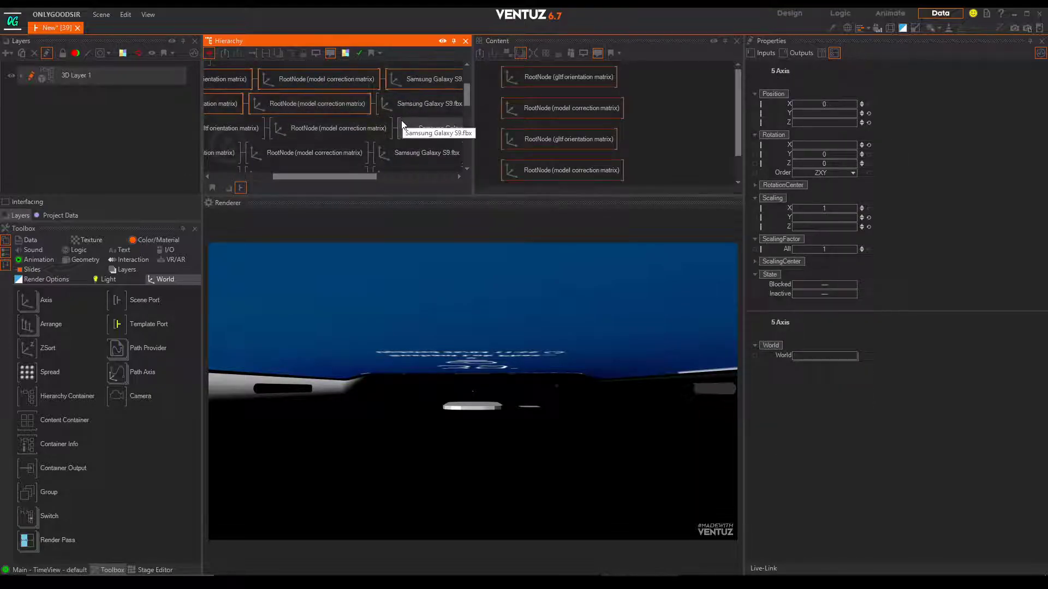
middle_click_drag(405, 127, 261, 126)
left_click(273, 103, "ctrl")
middle_click_drag(329, 112, 405, 106)
middle_click_drag(257, 138, 412, 116)
left_click(258, 106, "ctrl")
mouse_move(269, 130)
middle_mouse_down()
mouse_move(340, 125)
mouse_move(286, 129)
middle_mouse_up()
left_click(358, 124, "ctrl")
left_click(358, 126, "ctrl")
left_click(385, 101, "ctrl")
middle_click_drag(383, 120, 291, 121)
left_click(407, 116, "ctrl")
left_click(398, 102, "ctrl")
middle_click_drag(382, 119, 287, 108)
left_click(385, 112, "ctrl")
left_click(395, 88, "ctrl")
left_click(377, 134, "ctrl")
left_click(380, 152, "ctrl")
left_click(315, 133, "ctrl")
left_click(312, 156, "ctrl")
middle_click_drag(311, 156, 337, 82)
left_click(403, 155, "ctrl")
left_click(343, 155, "ctrl")
left_click(336, 131, "ctrl")
left_click(318, 109, "ctrl")
left_click(256, 108, "ctrl")
left_click(248, 85, "ctrl")
middle_click_drag(232, 123, 386, 112)
left_click(290, 148, "ctrl")
left_click(289, 123, "ctrl")
left_click(288, 97, "ctrl")
left_click(288, 80, "ctrl")
middle_click_drag(288, 88, 325, 110)
left_click(325, 89, "ctrl")
left_click(325, 108, "ctrl")
left_click(377, 108, "ctrl")
left_click(348, 134, "ctrl")
left_click(406, 135, "ctrl")
middle_click_drag(395, 157, 395, 92)
left_click(280, 127, "ctrl")
left_click(354, 125, "ctrl")
left_click(332, 147, "ctrl")
left_click(403, 146, "ctrl")
left_click(295, 118, "ctrl")
left_click(387, 126, "ctrl")
left_click(313, 148, "ctrl")
left_click(313, 145, "ctrl")
left_click(362, 162, "ctrl")
left_click(293, 166, "ctrl")
middle_click_drag(363, 156, 299, 115)
left_click(415, 132, "ctrl")
middle_click_drag(415, 132, 342, 139)
left_click(341, 138, "ctrl")
left_click(351, 103, "ctrl")
left_click(342, 82, "ctrl")
middle_click_drag(326, 69, 334, 114)
left_click(347, 104, "ctrl")
left_click(343, 82, "ctrl")
left_click(418, 107, "ctrl")
left_click(420, 131, "ctrl")
left_click(425, 155, "ctrl")
middle_click_drag(426, 157, 401, 106)
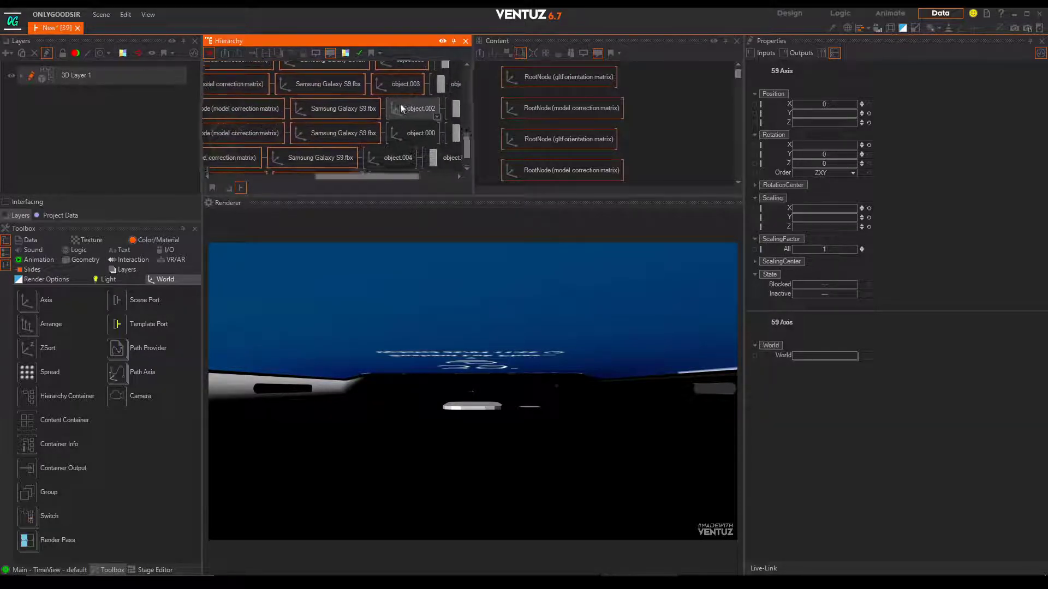
left_click(398, 126, "ctrl")
middle_click_drag(385, 151, 392, 135)
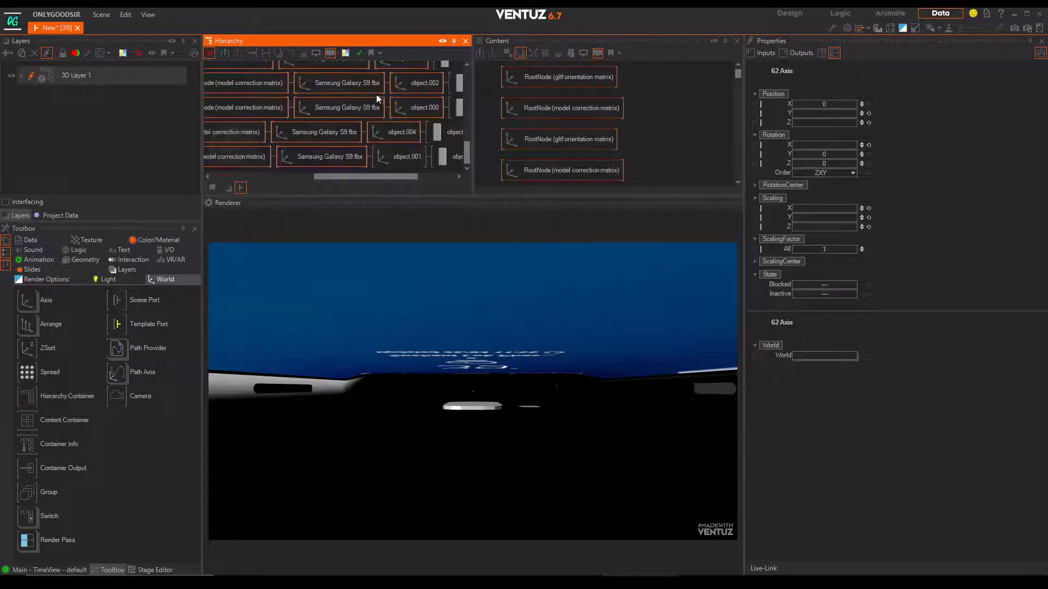
left_click(388, 152, "ctrl")
left_click(306, 157, "ctrl")
middle_click_drag(281, 157, 321, 157)
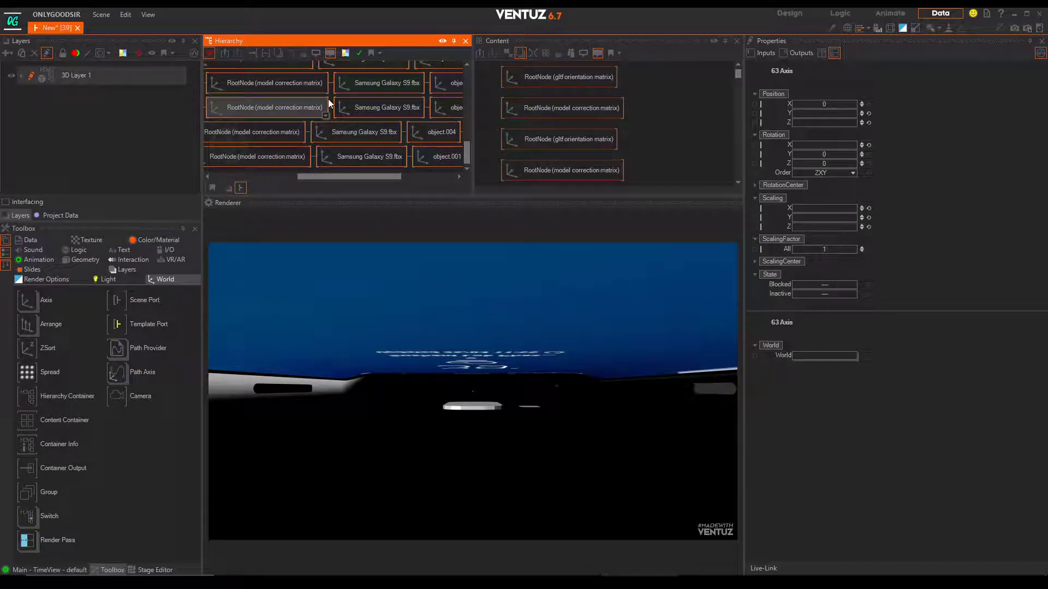
key("Delete")
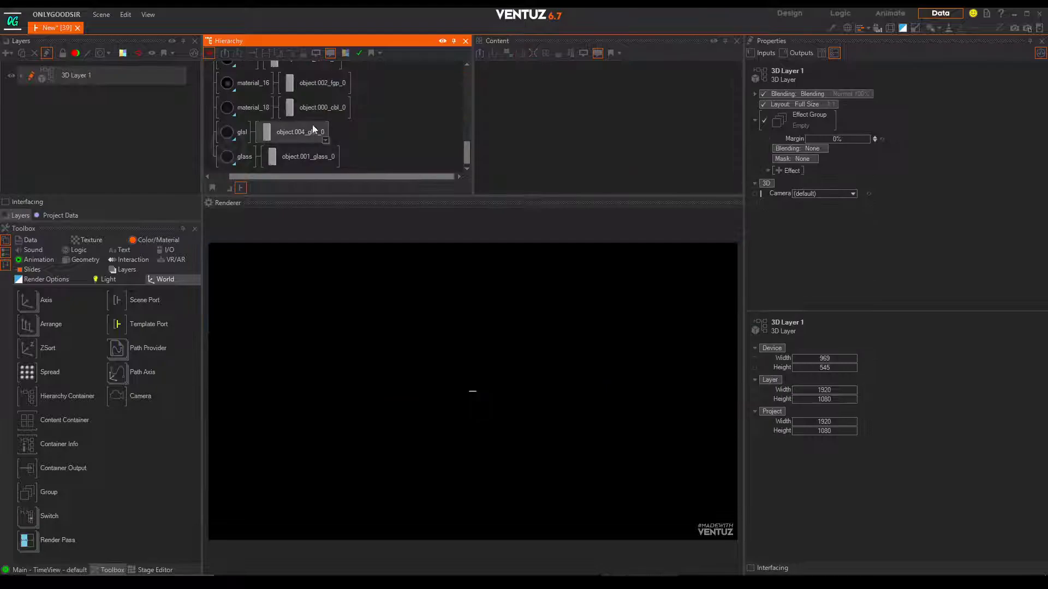
- Find and delete the leftover RootNode (model correction matrix) axis in the gryl branch
scroll(321, 130, "up", 10)
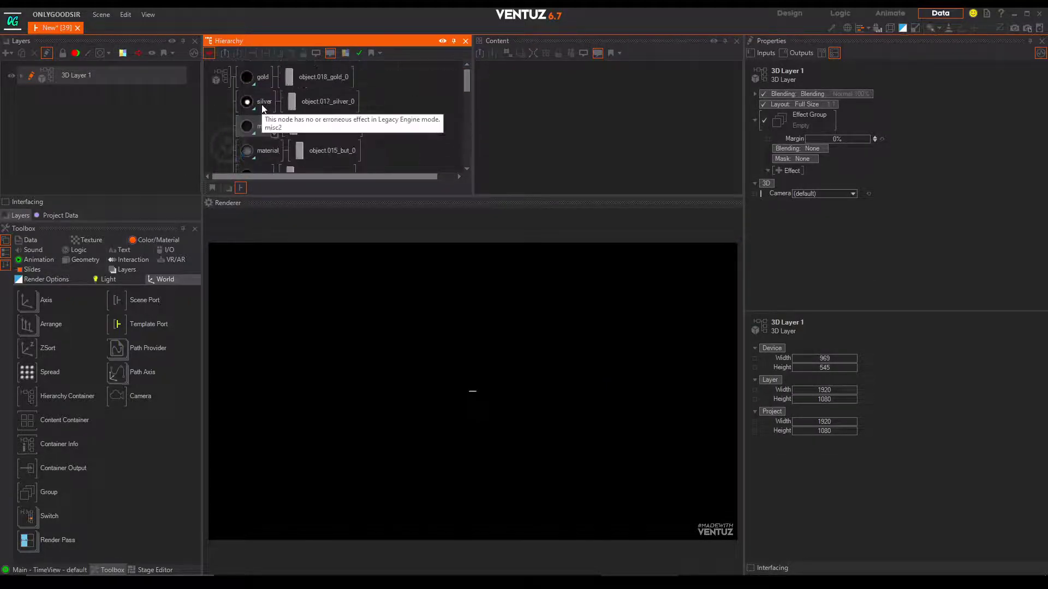
scroll(292, 78, "down", 4)
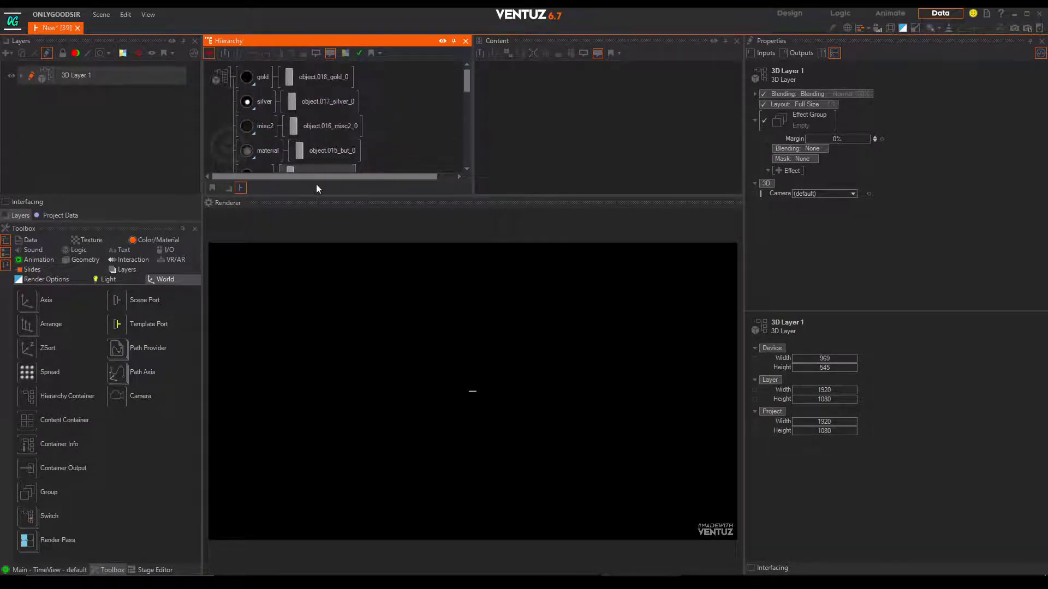
scroll(349, 136, "down", 2)
double_click(335, 107)
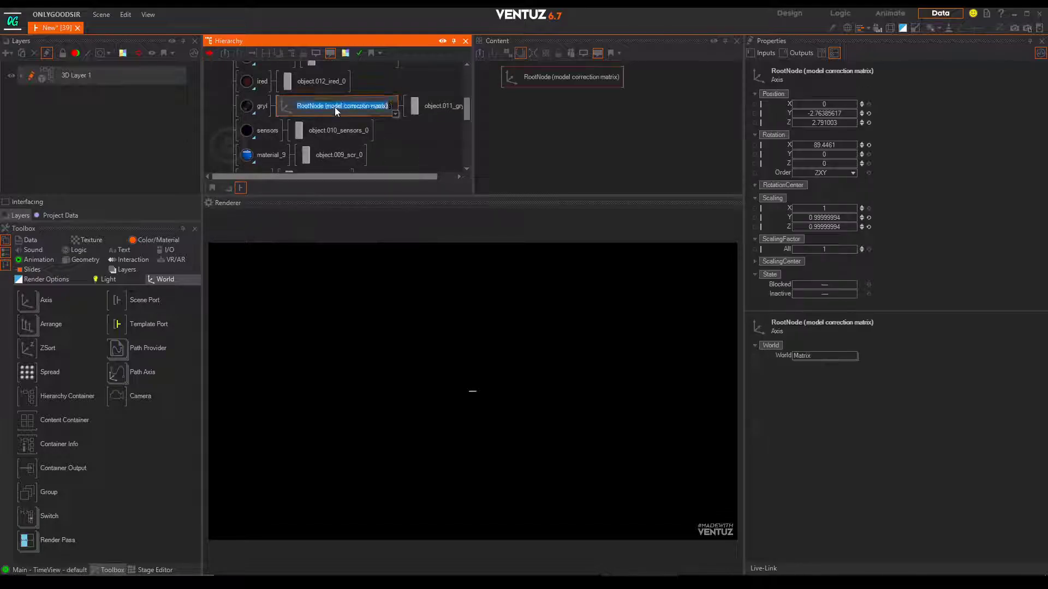
left_click(286, 109)
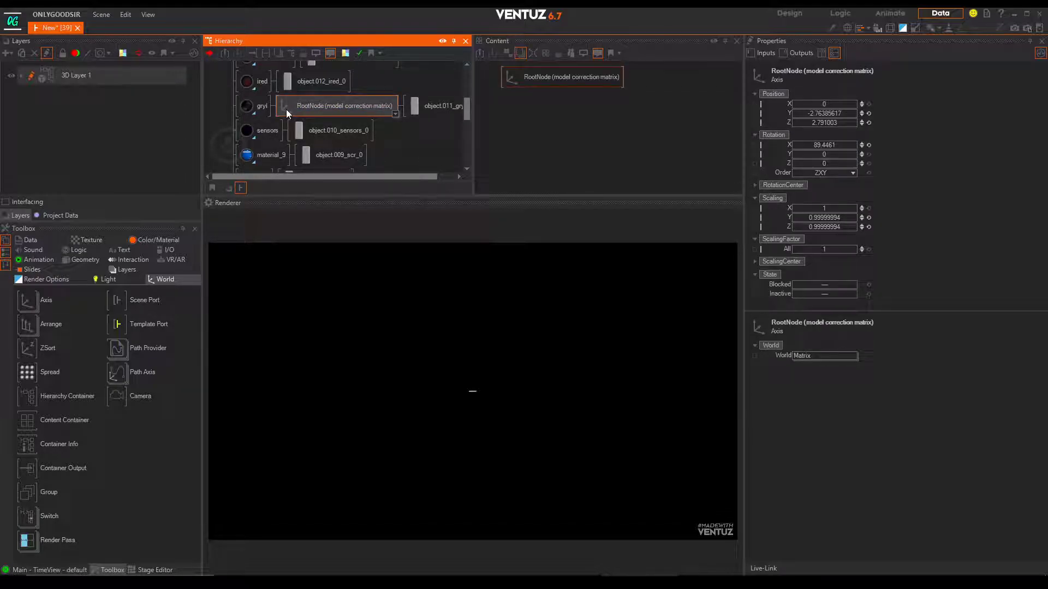
key("Delete")
- Insert a new Axis node at the top of the hierarchy as parent of all the phone's materials
scroll(375, 140, "up", 6)
key("Tab")
type("ax")
key("Return")
left_click(292, 74)
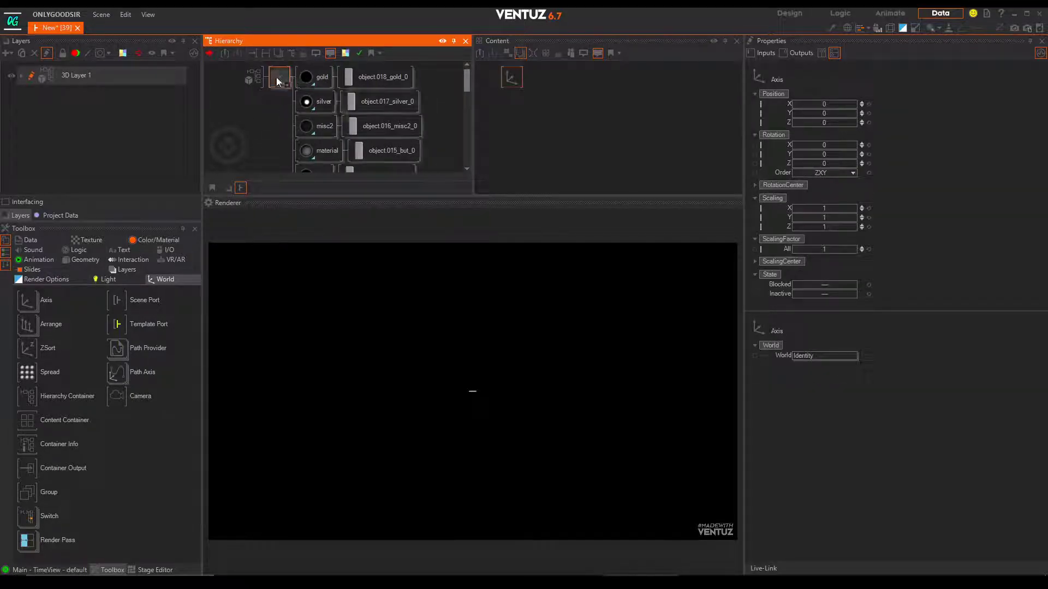
- Set the new axis's X rotation to -265 and its overall scaling factor to 10.2
left_click_drag(833, 147, 803, 146)
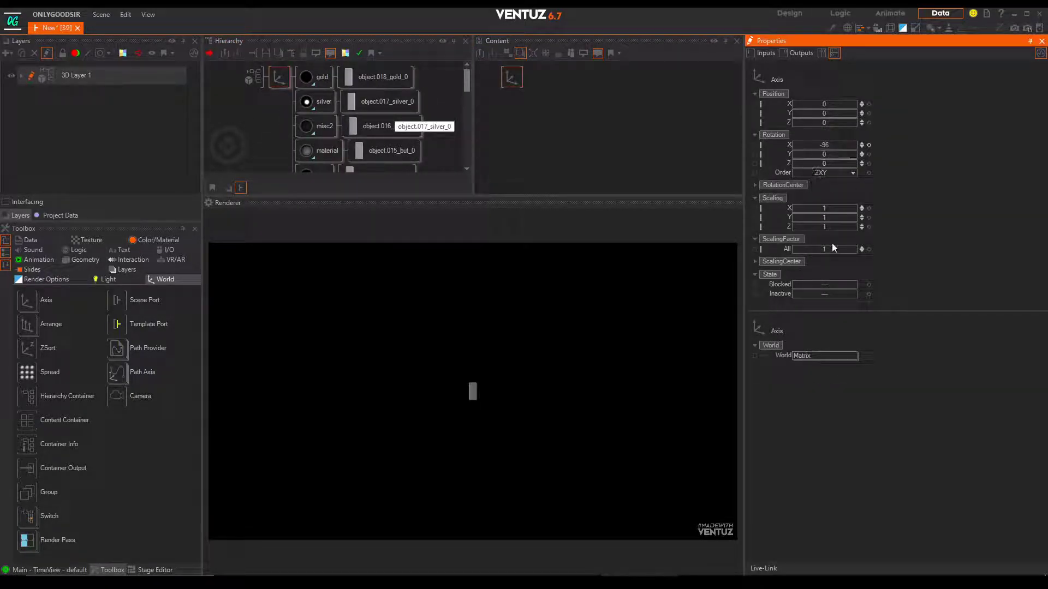
left_click_drag(825, 252, 856, 249)
left_click_drag(832, 145, 784, 148)
- Block and unblock the glass material to compare its effect on the phone screen, and delete its branch
middle_click_drag(329, 143, 328, 138)
scroll(327, 139, "down", 10)
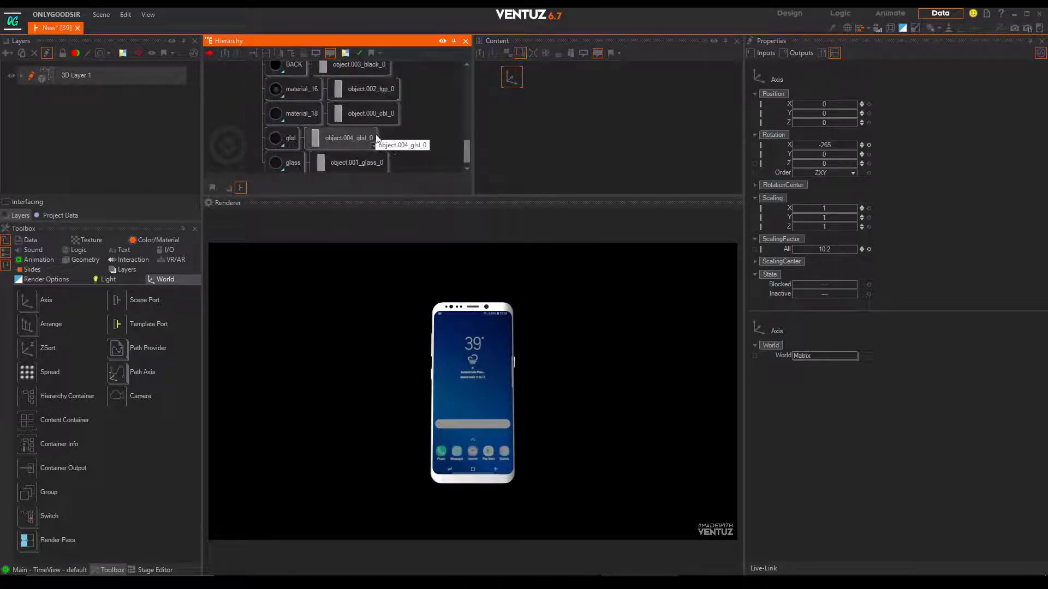
scroll(374, 148, "up", 3)
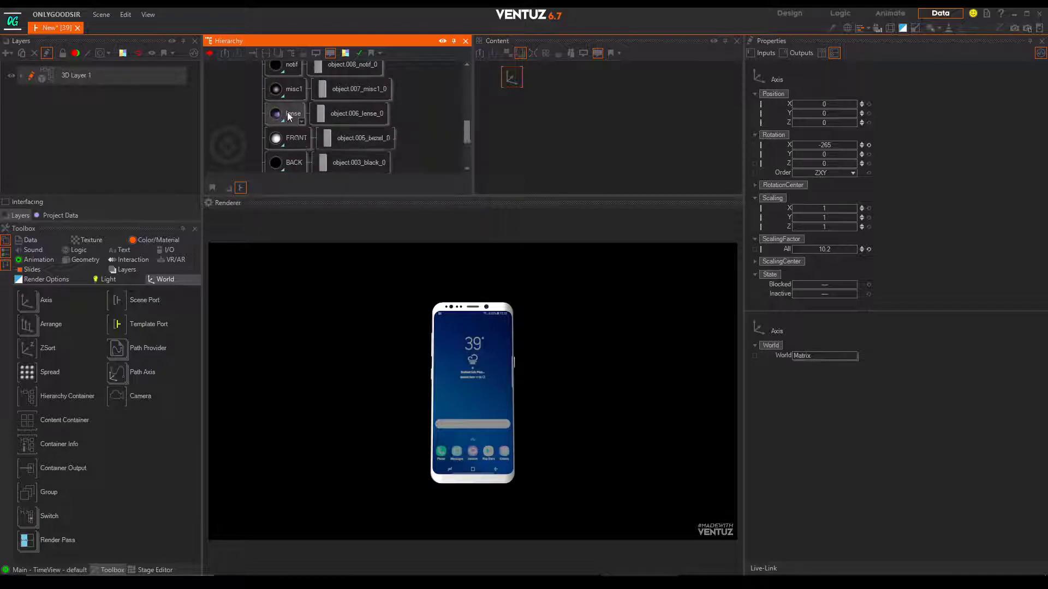
left_click(289, 117)
scroll(299, 126, "down", 3)
left_click(490, 343)
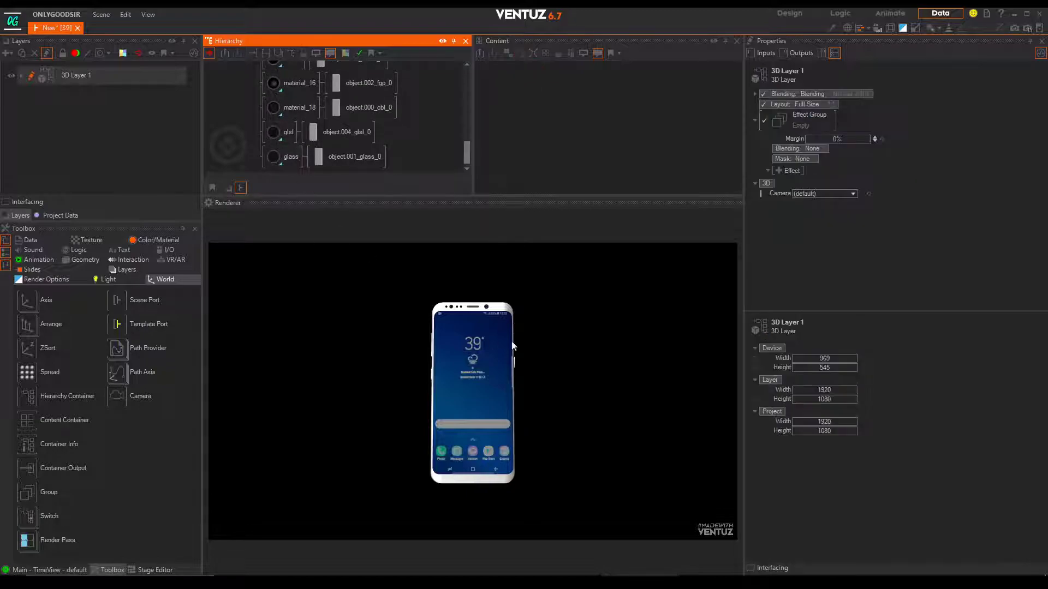
left_click(289, 159)
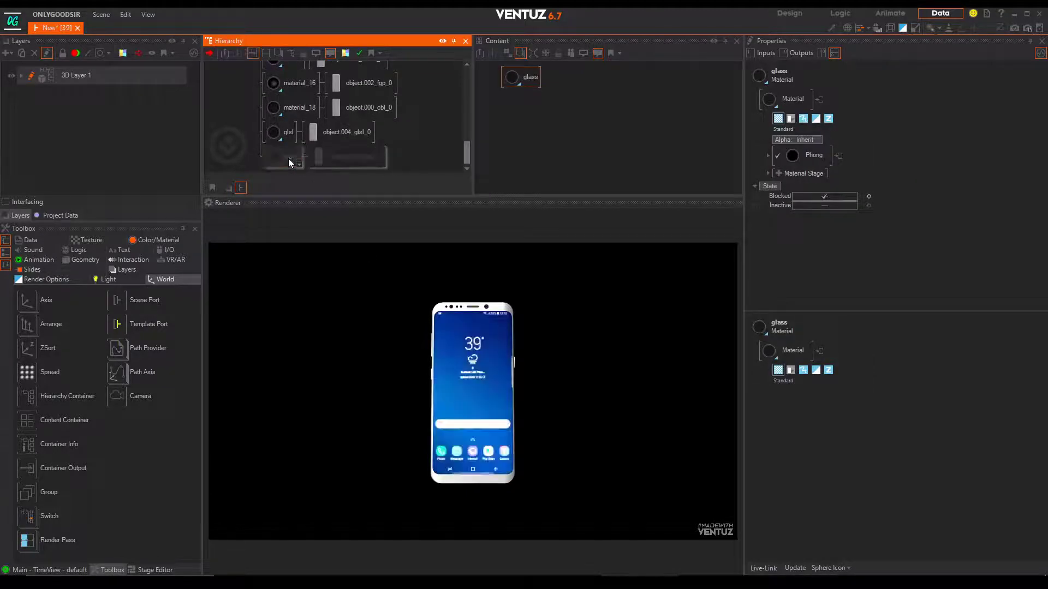
key("ctrl+b")
key("ctrl+b")
key("ctrl+b")
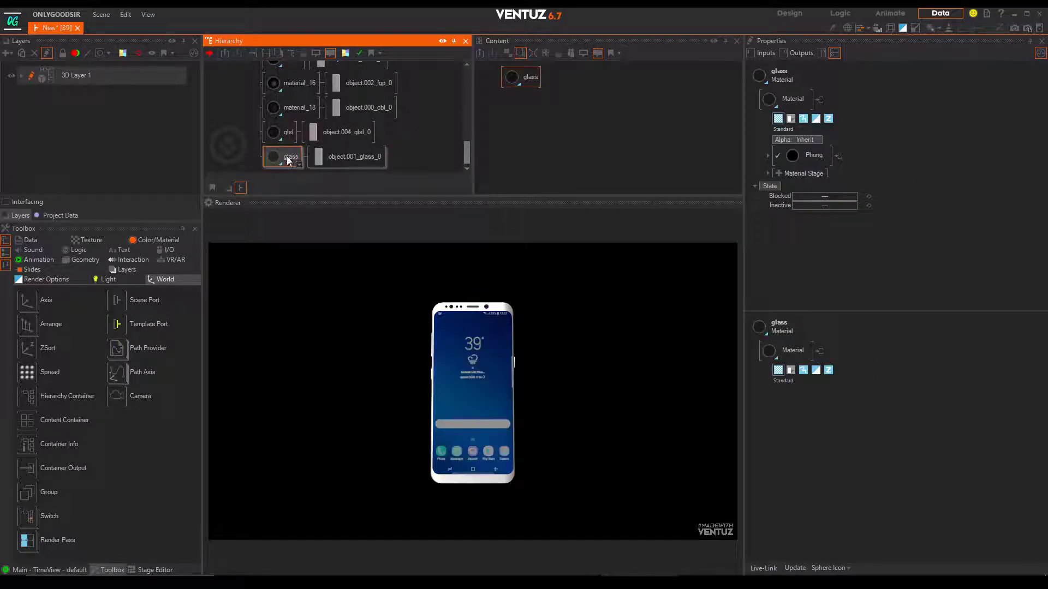
key("Delete")
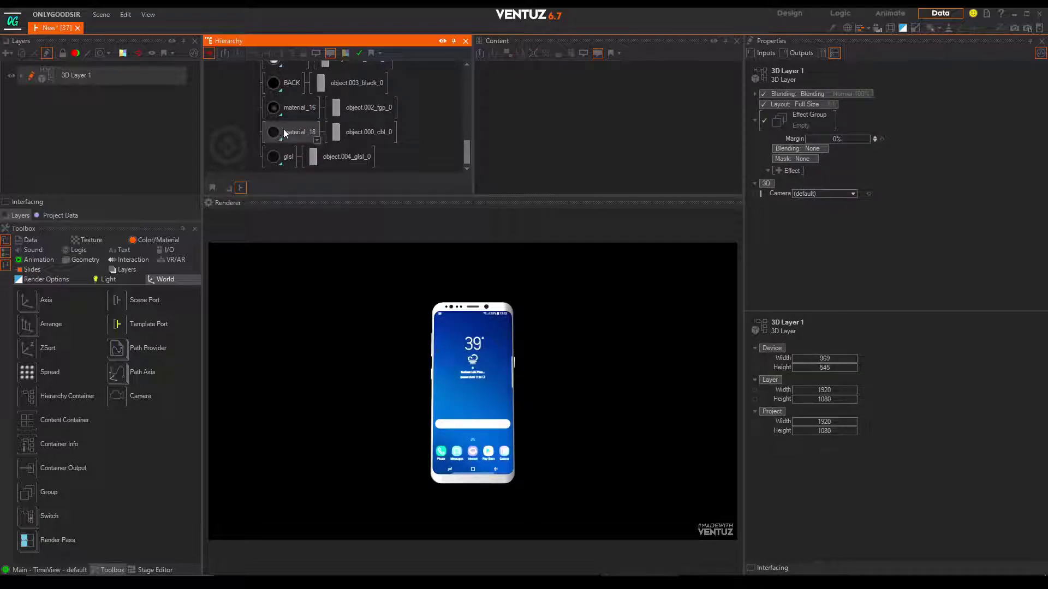
- Block the glsl material to test its effect and delete its branch
left_click(277, 158)
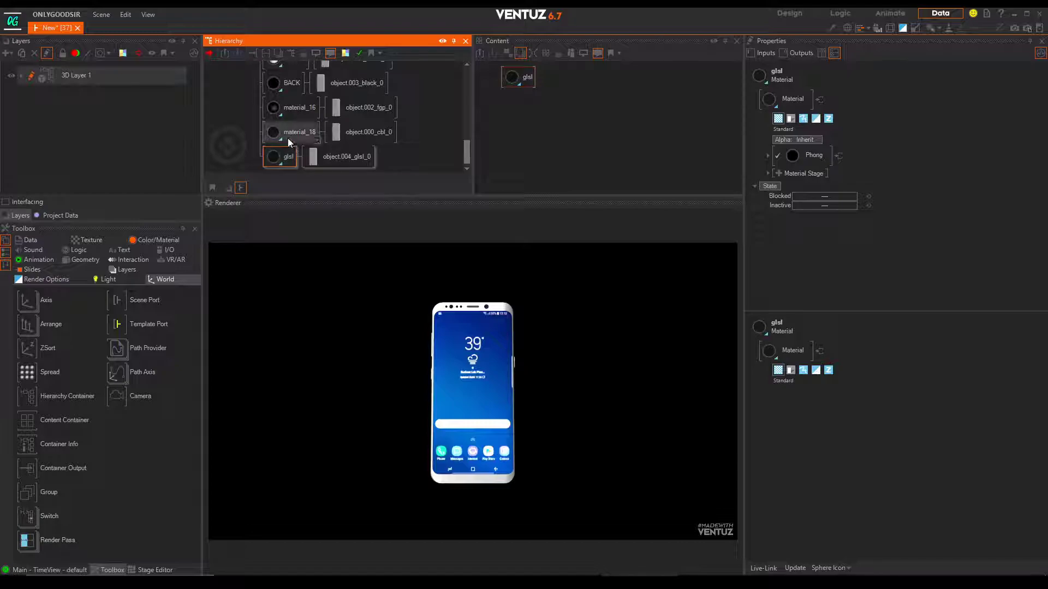
key("ctrl+b")
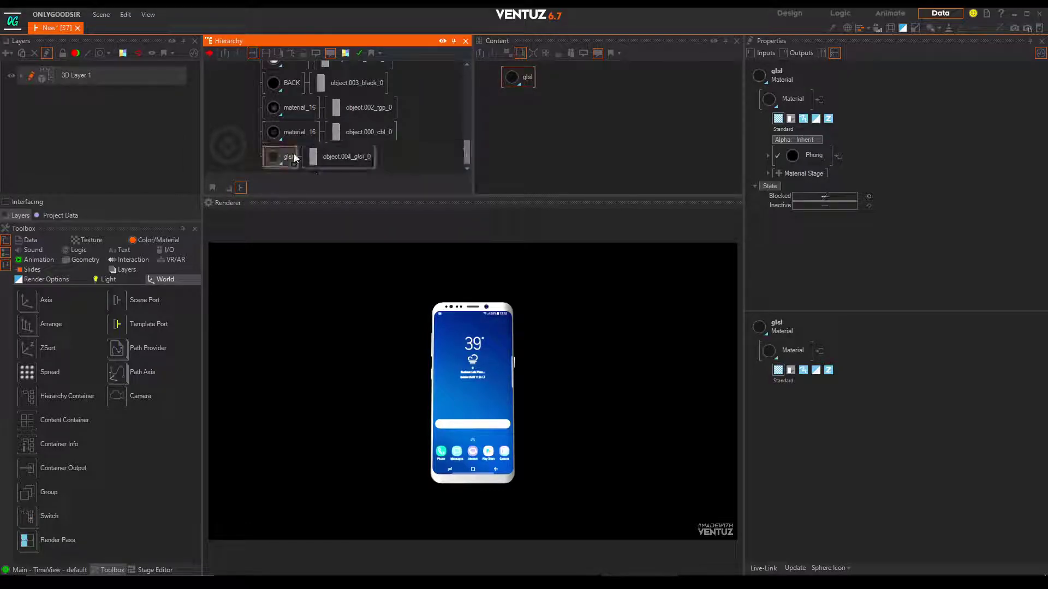
key("Delete")
- Block and unblock the material_18 and BACK nodes in turn to check what they contribute to the phone
left_click(301, 157)
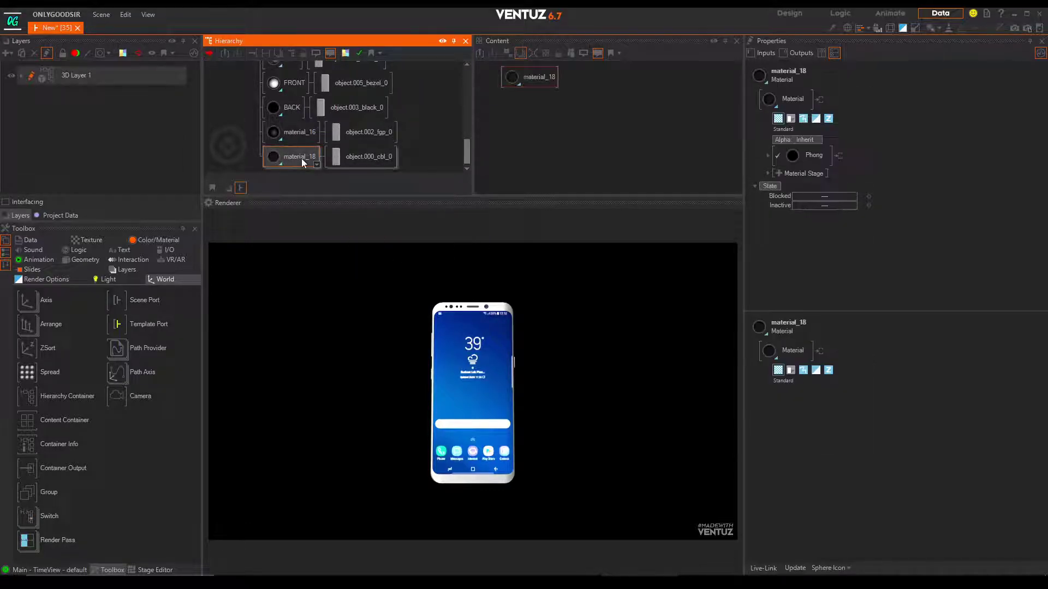
key("ctrl+b")
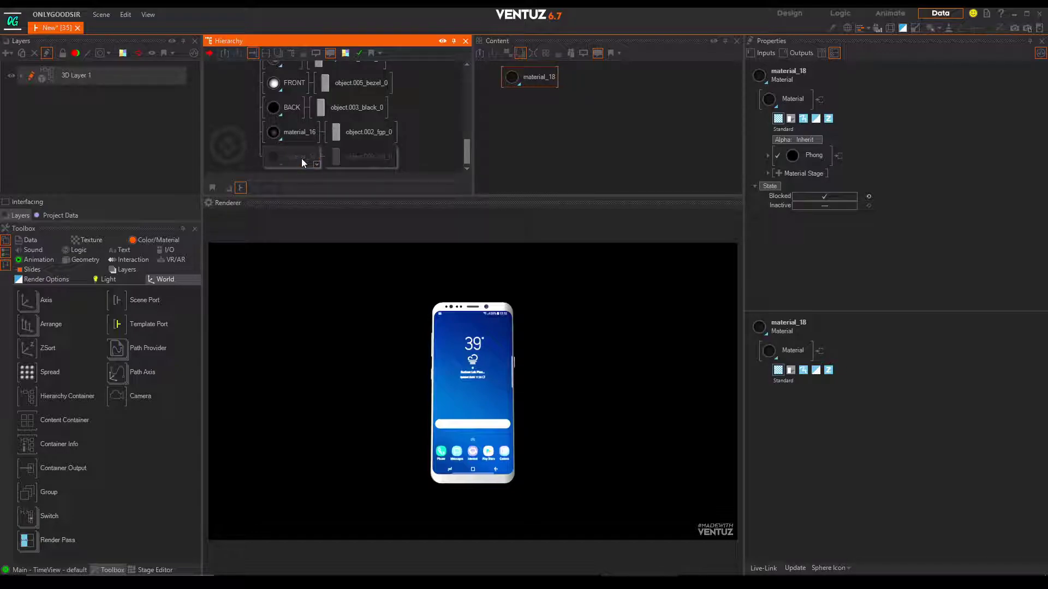
key("ctrl+b")
left_click(299, 132)
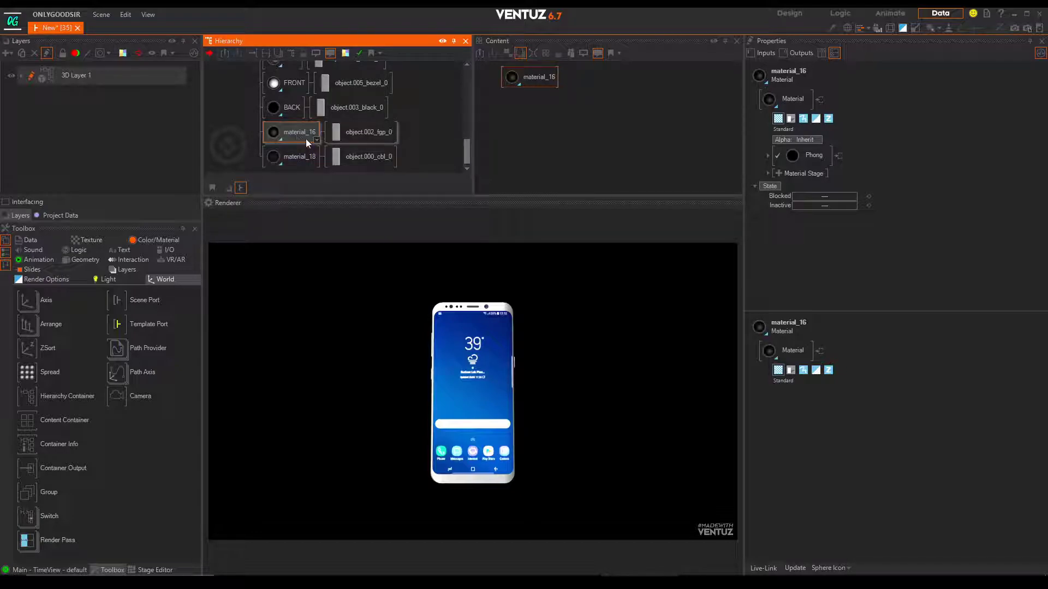
left_click(292, 109)
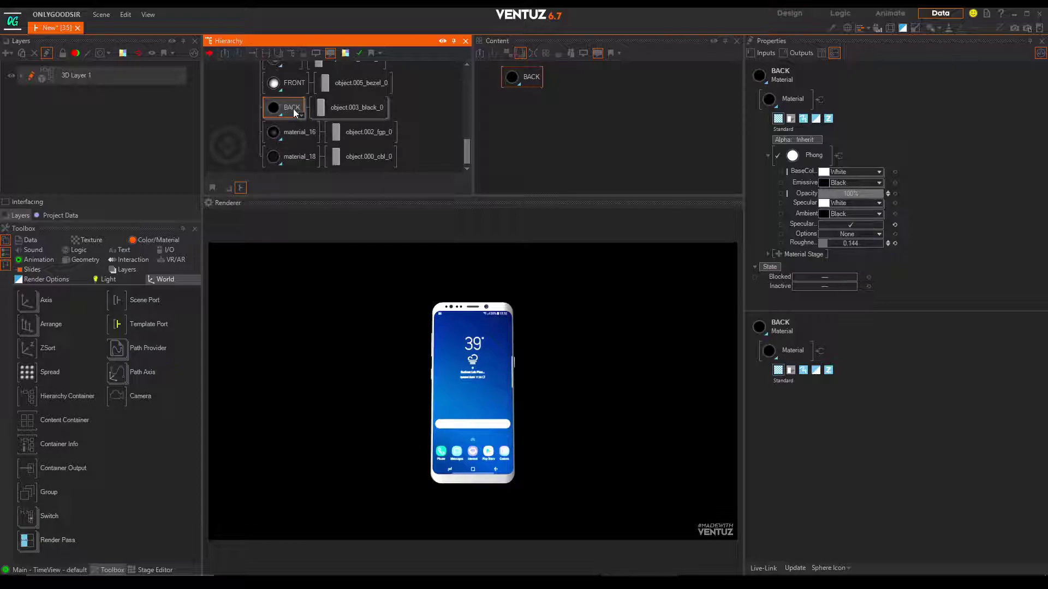
scroll(231, 152, "up", 1)
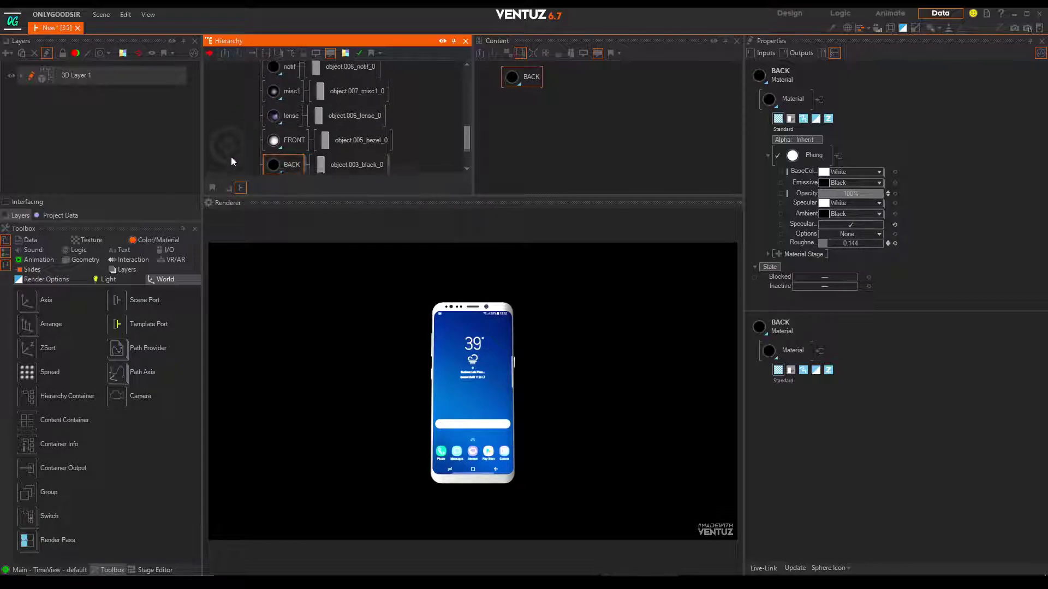
key("b")
key("b")
key("b")
key("b")
scroll(284, 129, "up", 1)
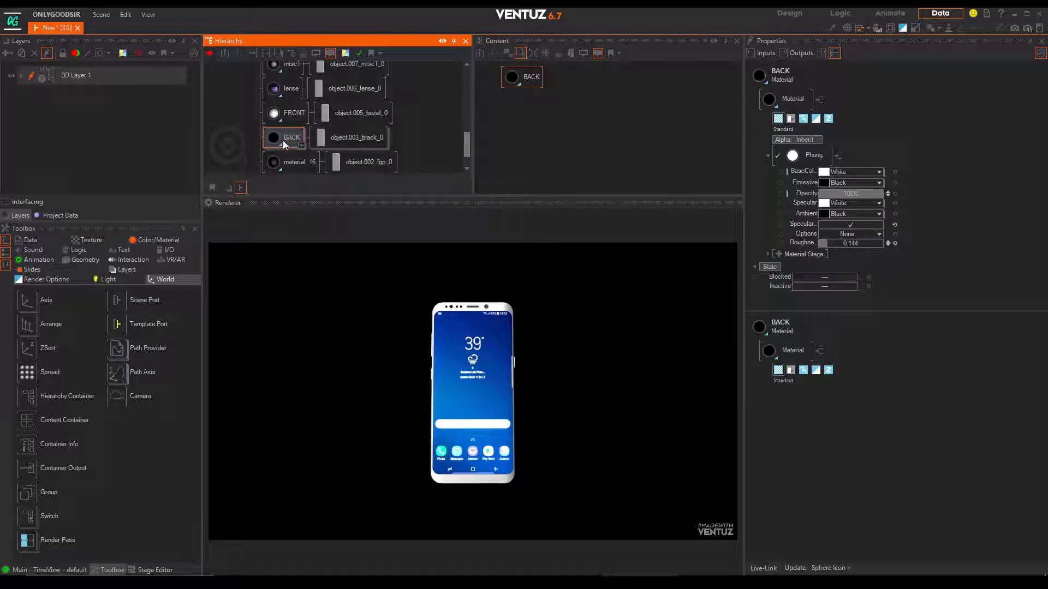
- Block and unblock the FRONT and lense materials in turn to check what they contribute to the phone
left_click(286, 116)
key("b")
key("b")
scroll(285, 116, "up", 2)
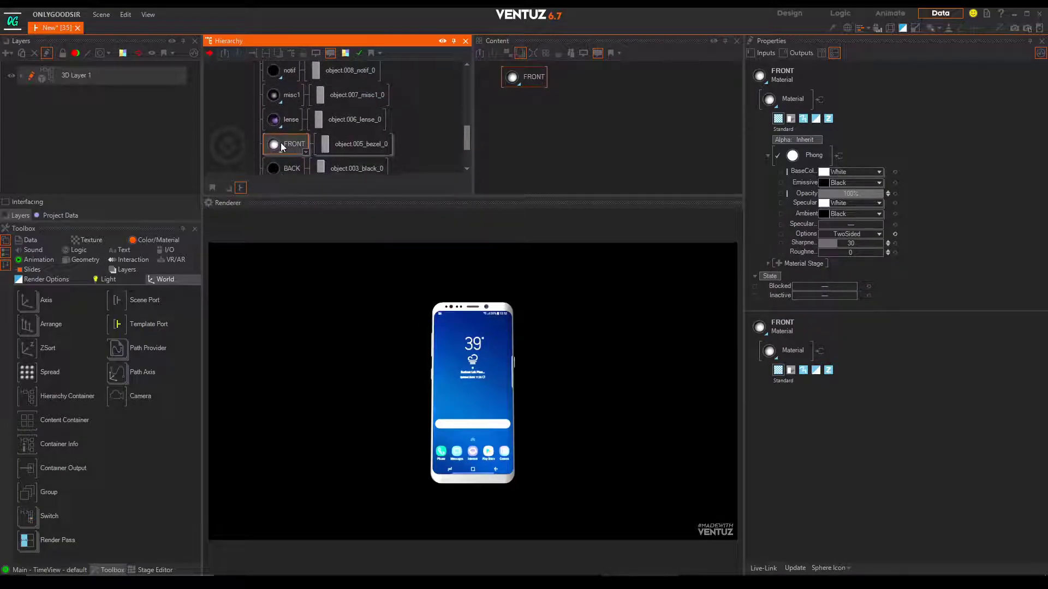
left_click(286, 120)
key("b")
key("b")
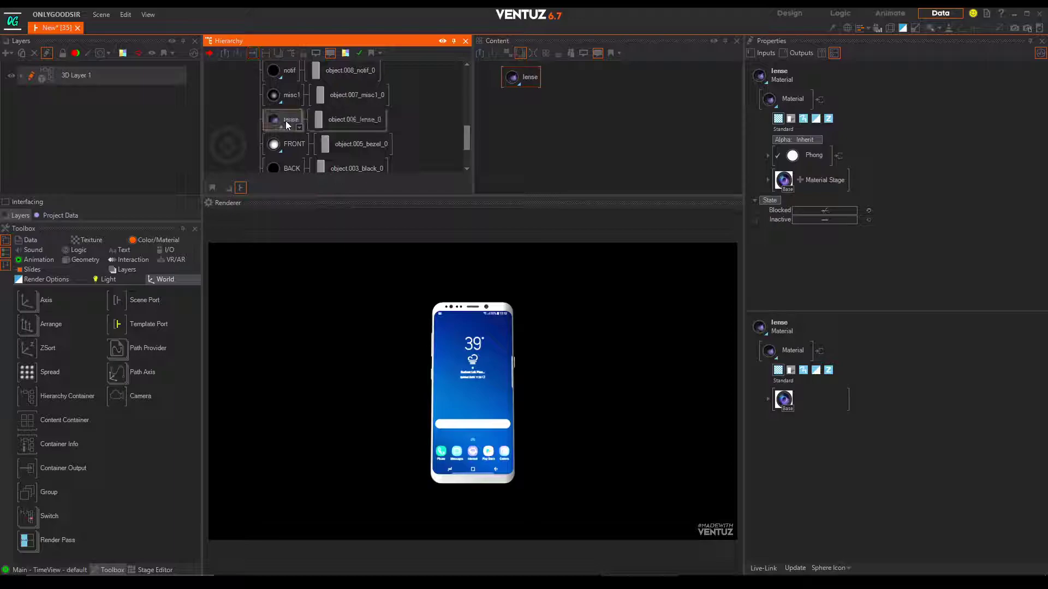
- Toggle blocking on the misc1, notif and sensors materials in turn to check what they contribute to the phone
left_click(284, 95)
key("b")
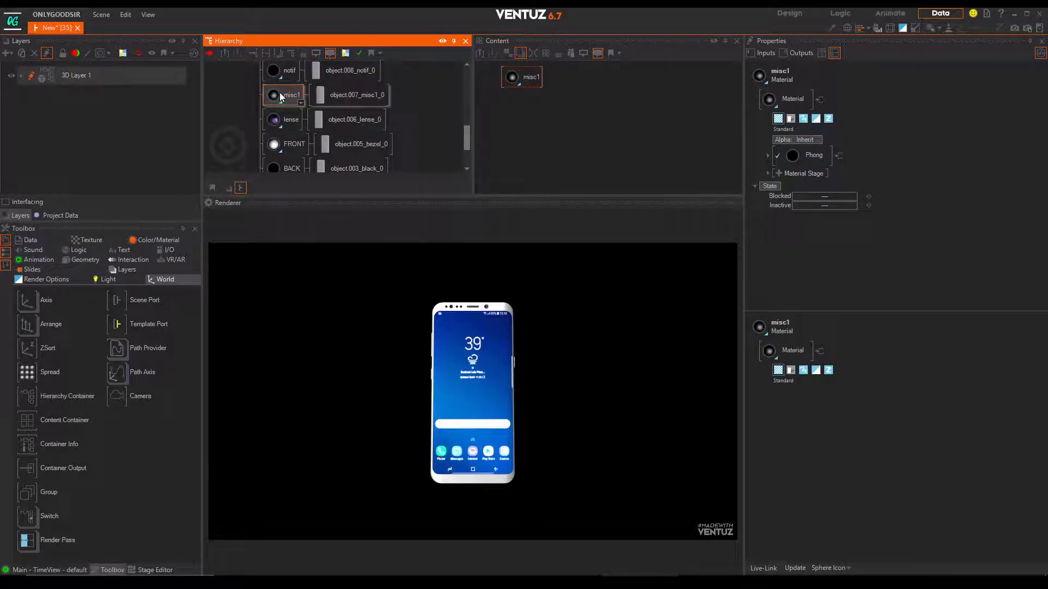
scroll(285, 88, "up", 2)
left_click(282, 93)
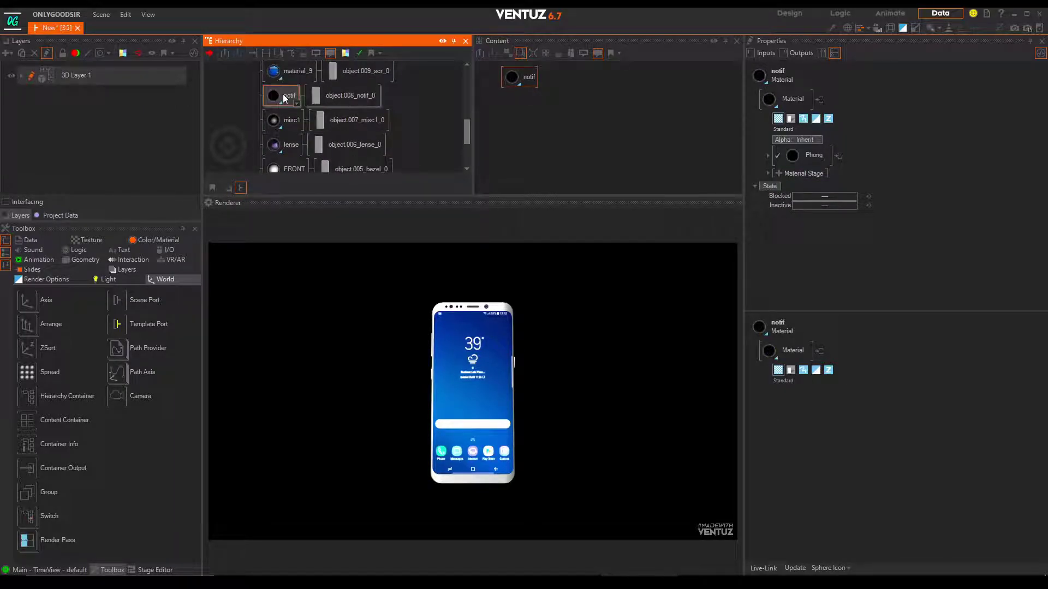
scroll(283, 93, "up", 3)
left_click(291, 93)
key("b")
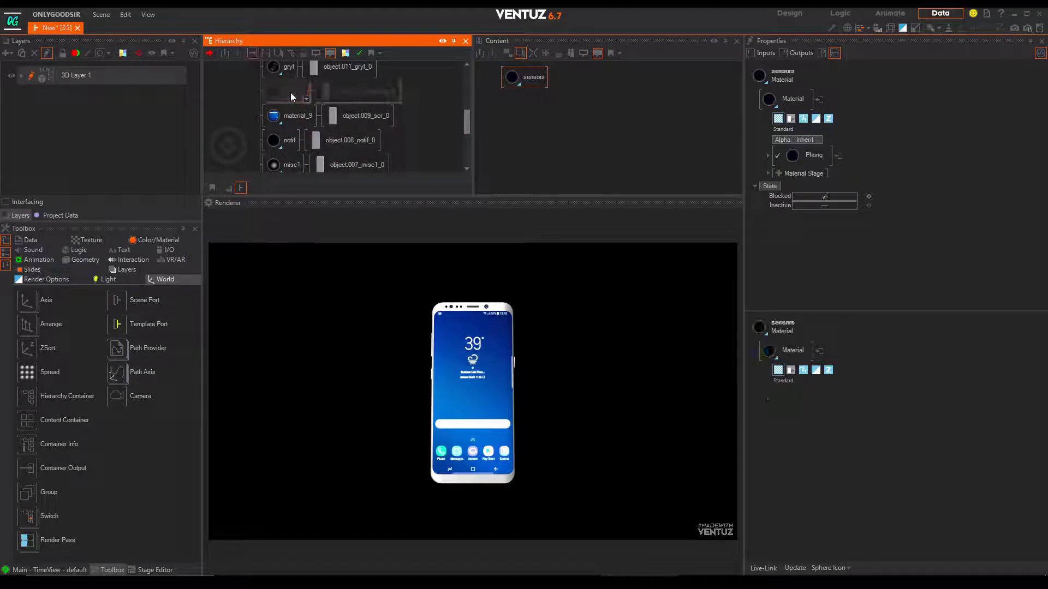
- Check the remaining material nodes in turn, from gryl and ired up through flash, misc2 and silver to gold
scroll(290, 93, "up", 3)
left_click(280, 117)
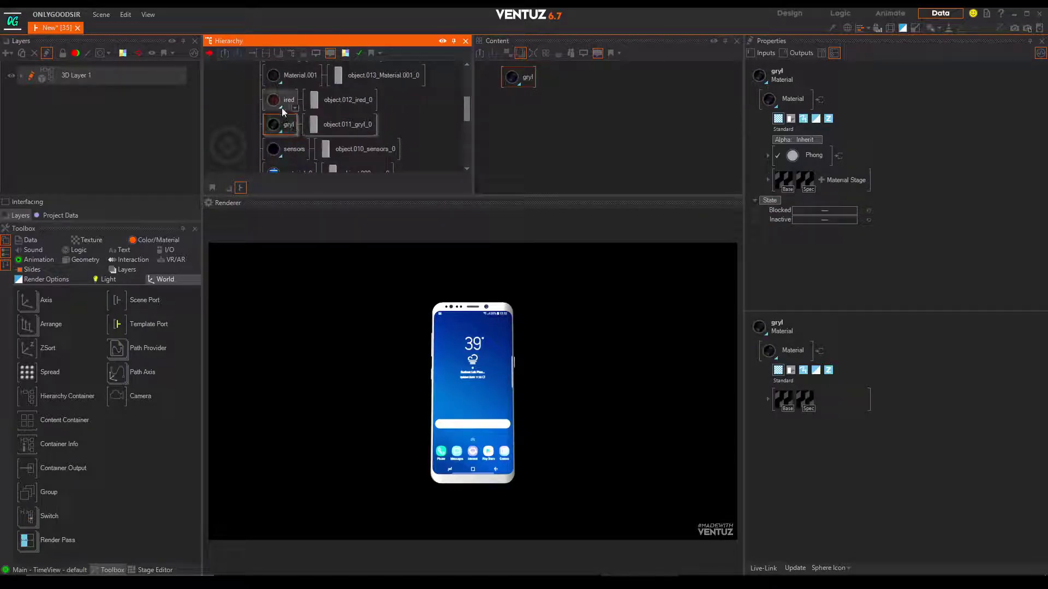
left_click(281, 101)
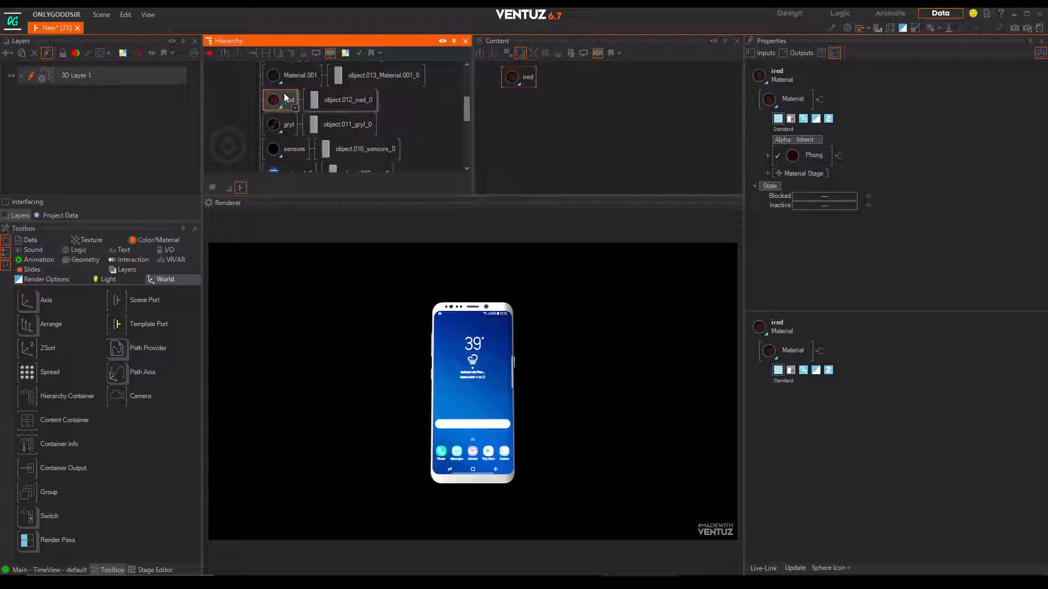
scroll(285, 106, "up", 2)
left_click(288, 111)
left_click(291, 91)
scroll(289, 98, "up", 4)
left_click(283, 134)
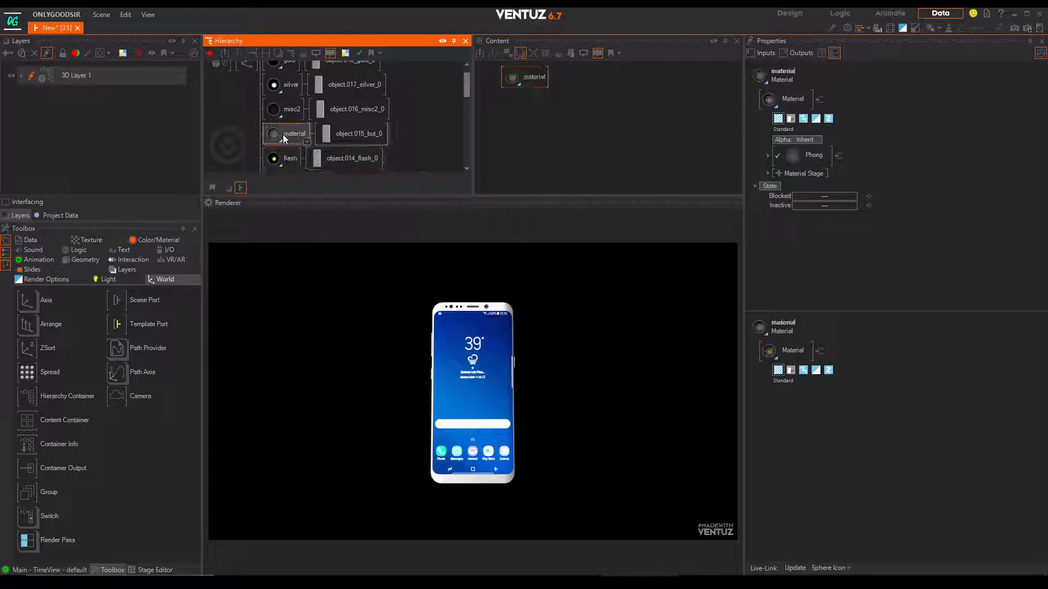
left_click(283, 109)
left_click(283, 85)
scroll(287, 136, "up", 1)
left_click(289, 77)
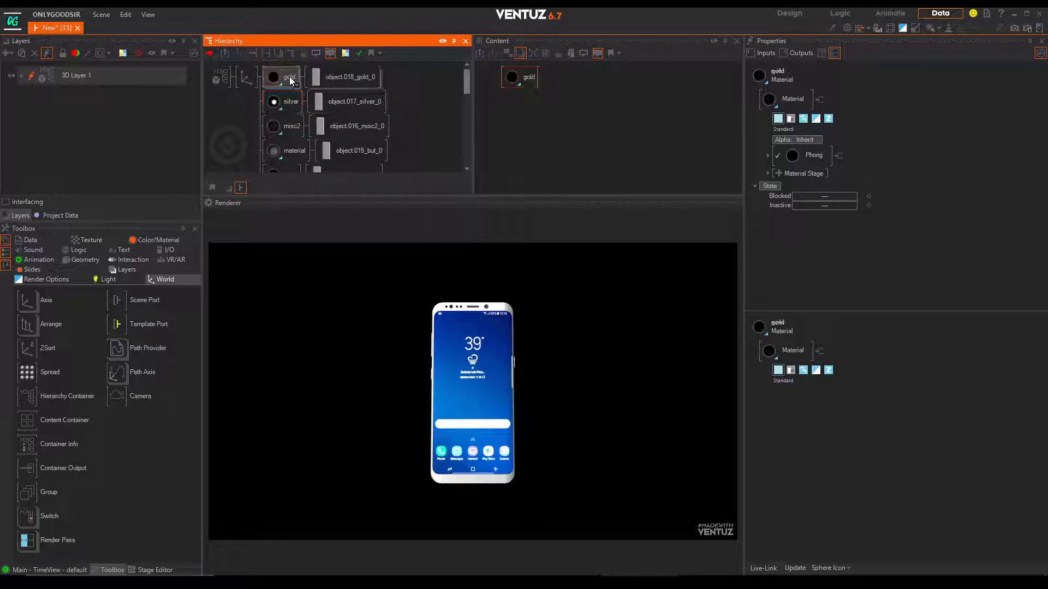
- Rename the phone's parent axis to PHONE
left_click(246, 79)
scroll(359, 124, "down", 2)
scroll(362, 131, "up", 2)
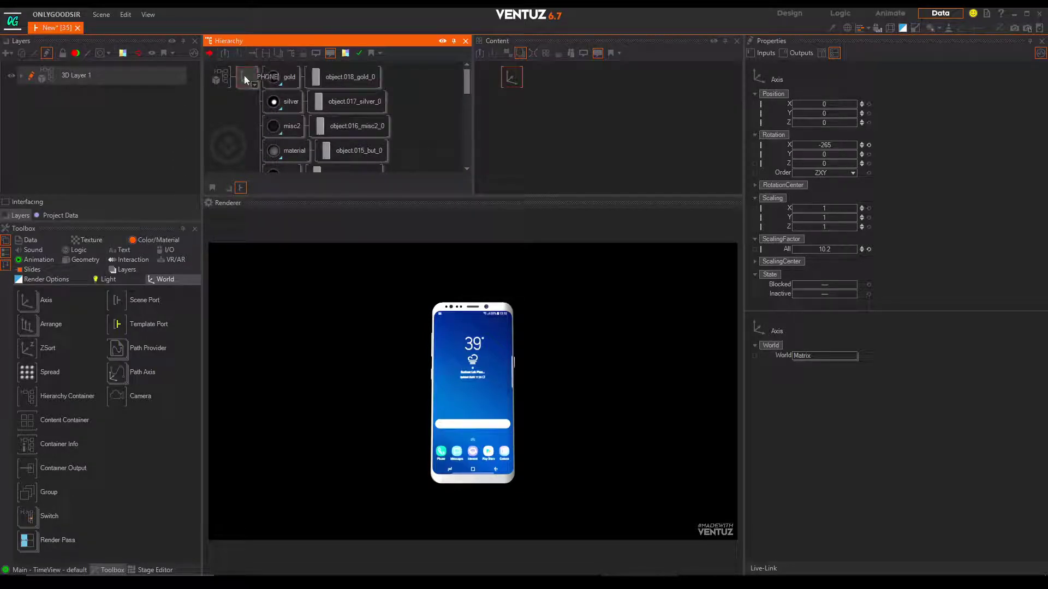
key("Return")
- Review the scene statistics for the node counts by category and close them
left_click(101, 15)
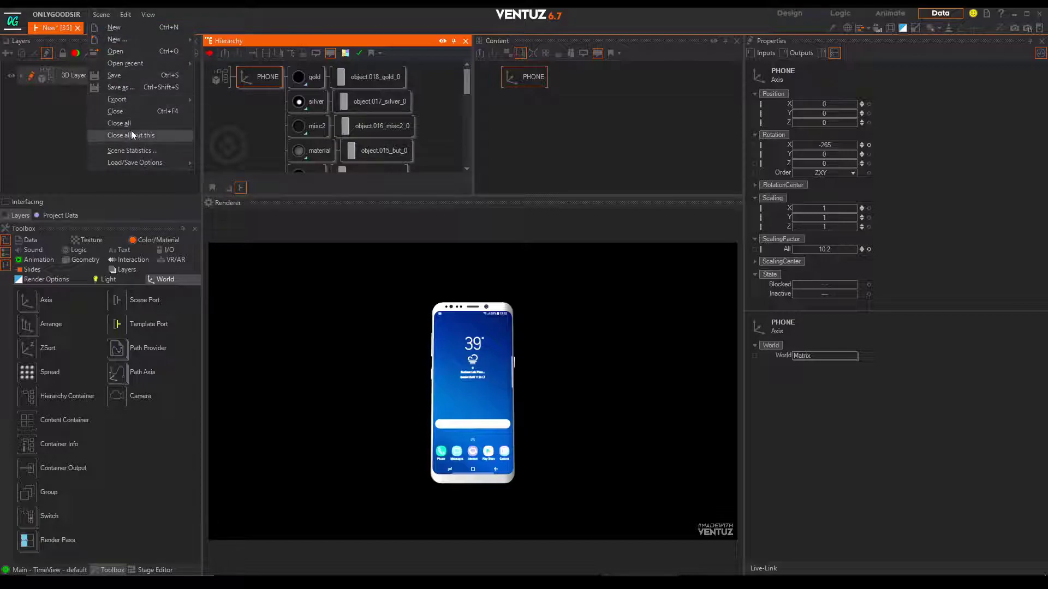
left_click(132, 150)
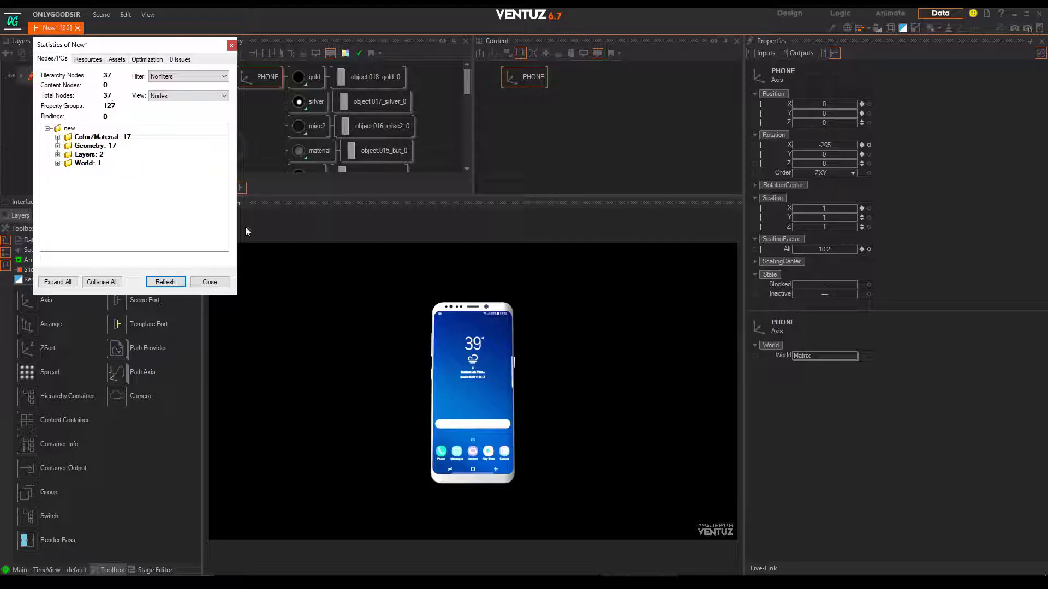
left_click(209, 281)
- Collapse the PHONE axis's branch and set its X rotation to 90 after trying -90
left_click(256, 81)
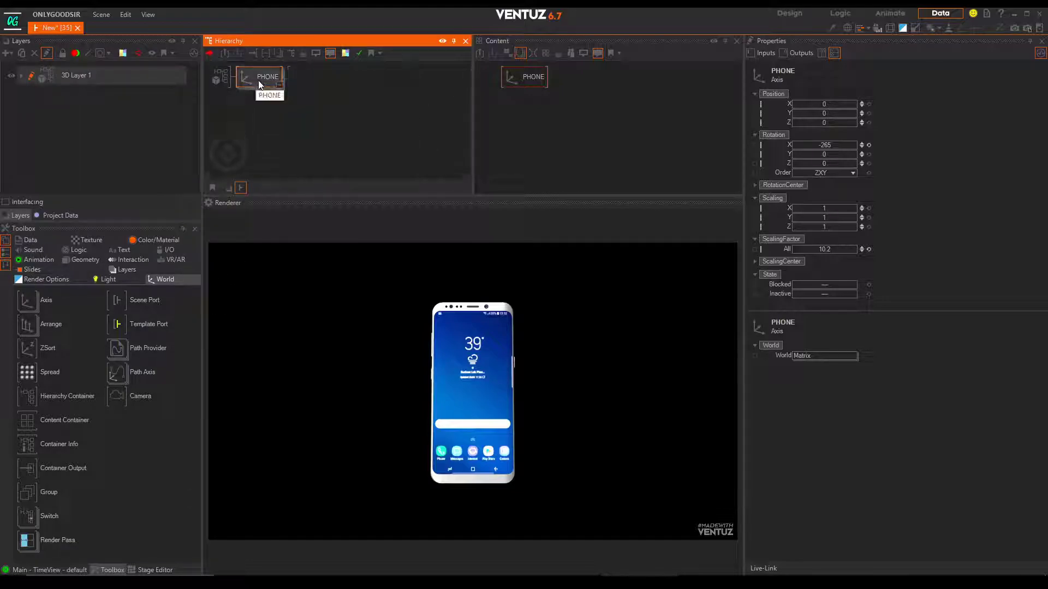
left_click(868, 144)
mouse_move(805, 144)
left_mouse_down()
mouse_move(792, 147)
mouse_move(838, 151)
mouse_move(811, 143)
left_mouse_up()
left_click(869, 145)
left_click(869, 154)
left_click(834, 145)
type("-90")
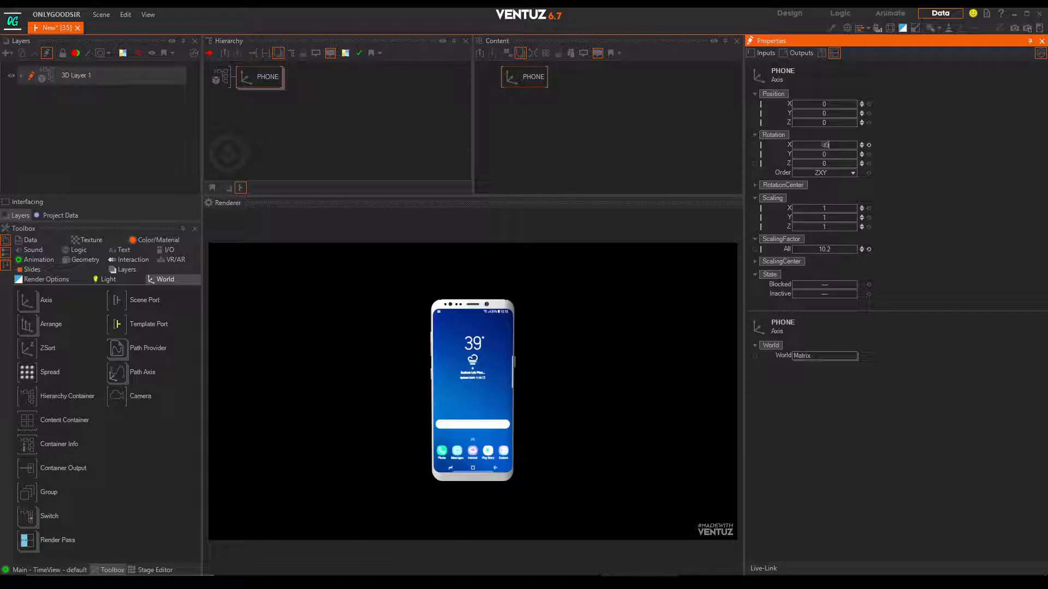
key("Return")
left_click(835, 145)
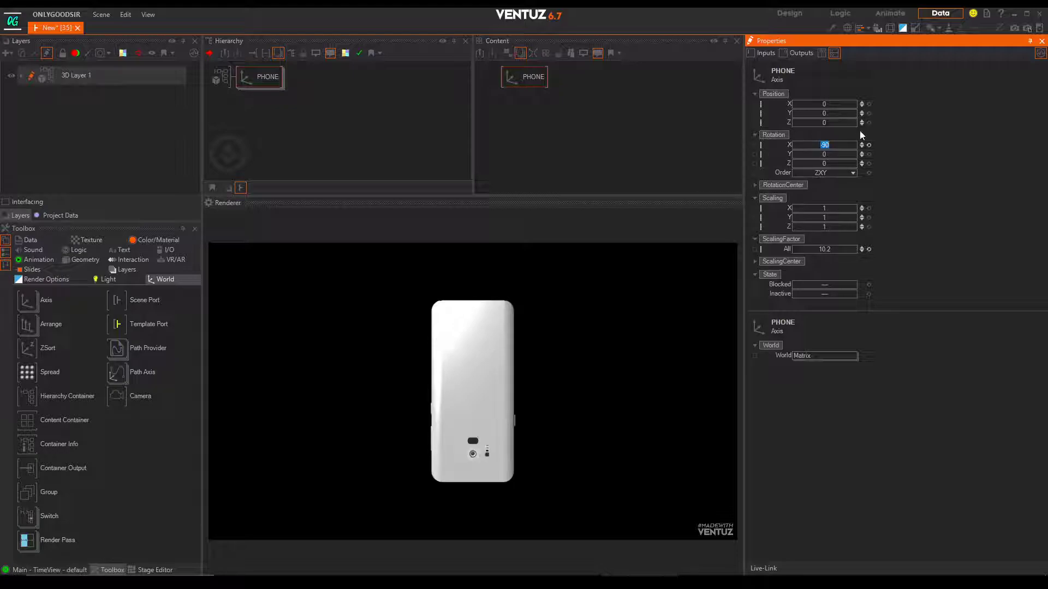
type("90")
key("Return")
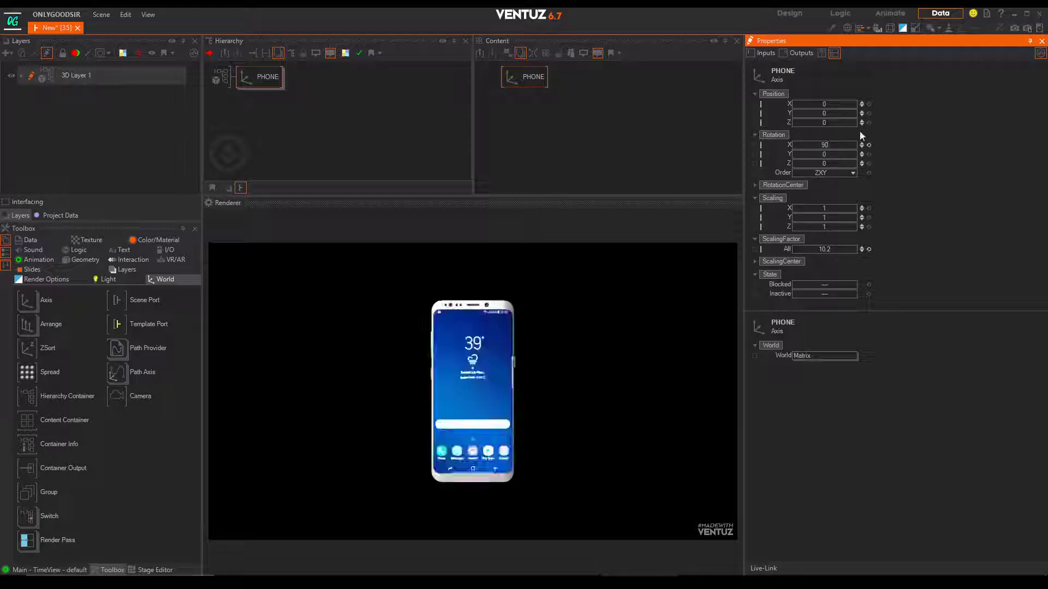
- Add a second axis to the 3D layer's hierarchy as a sibling of PHONE
left_click(305, 93)
middle_click(249, 77)
middle_click(258, 78)
key("Tab")
type("ax")
left_click_drag(389, 149, 252, 96)
- Attach a Circle geometry to the new axis below PHONE
key("Tab")
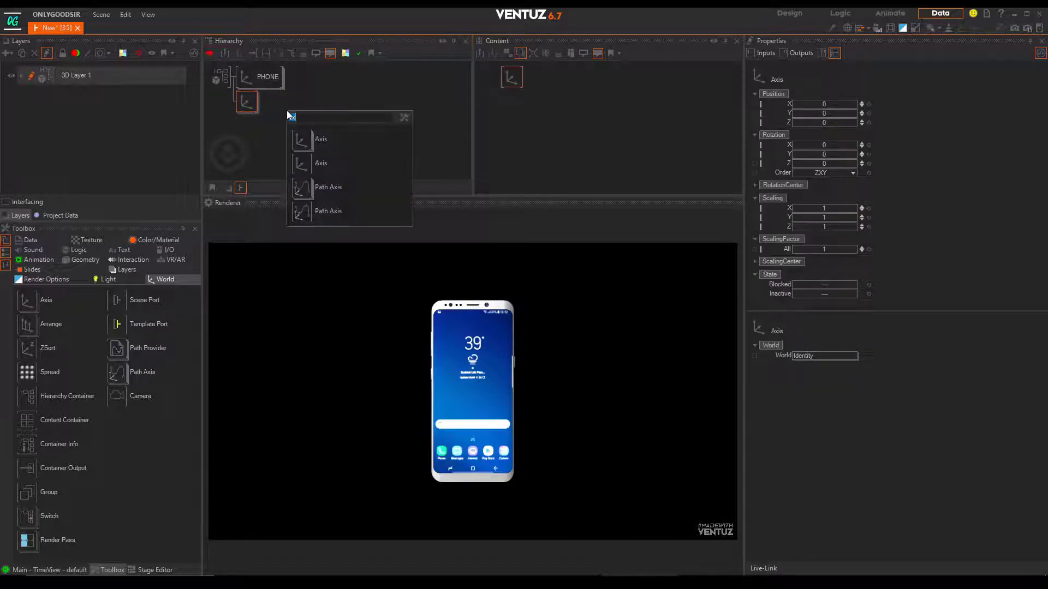
type("ri")
key("BackSpace")
key("BackSpace")
type("ci")
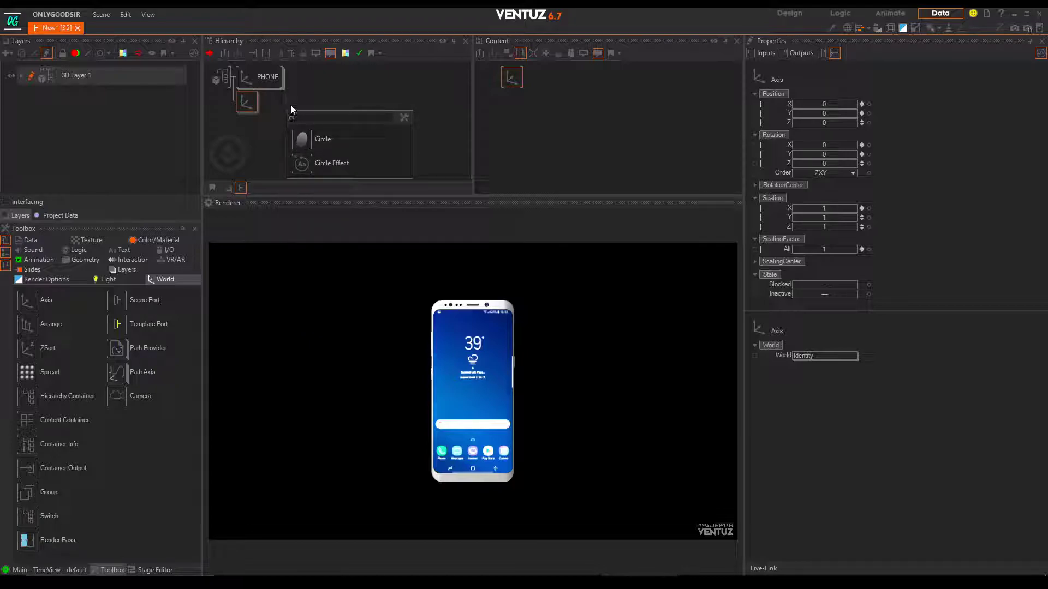
left_click_drag(301, 138, 265, 104)
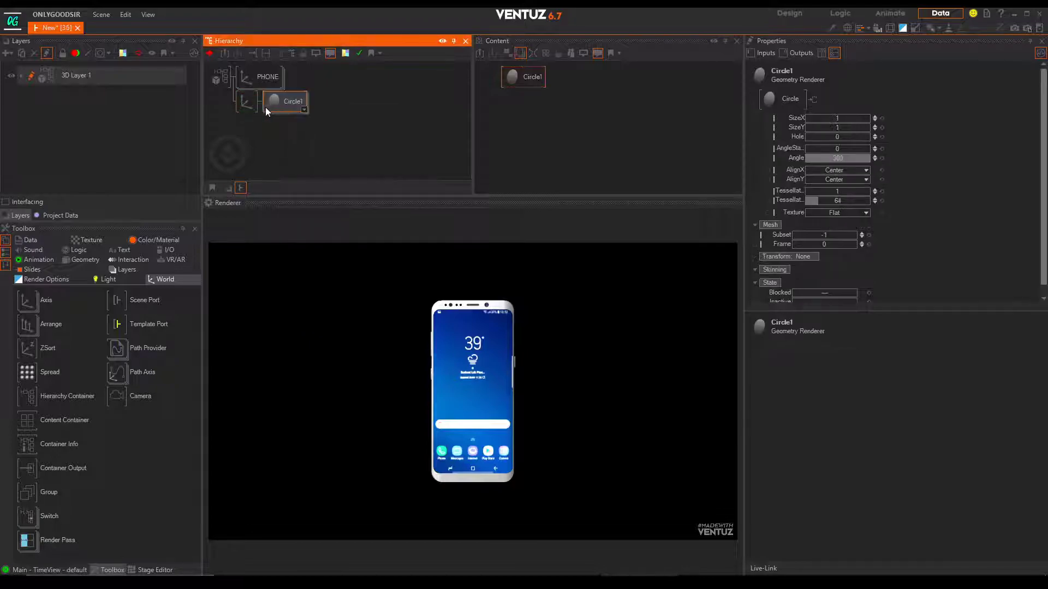
- Set the circle axis's overall scaling factor to 18.2 and enlarge the circle's hole until only a thin ring remains
left_click(246, 110)
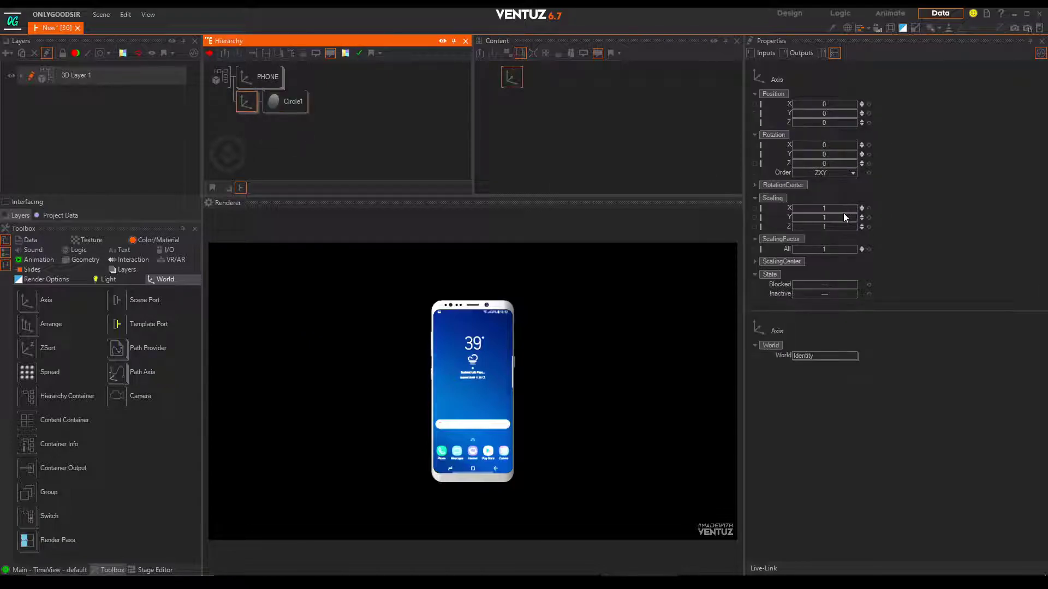
left_click_drag(822, 248, 853, 248)
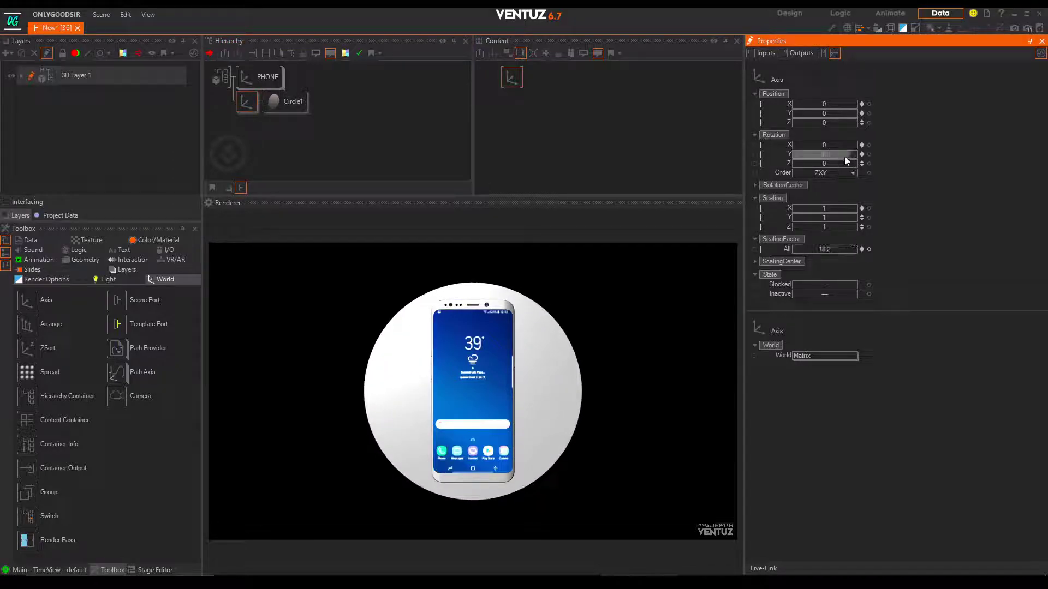
left_click(294, 103)
left_click_drag(839, 137, 863, 137)
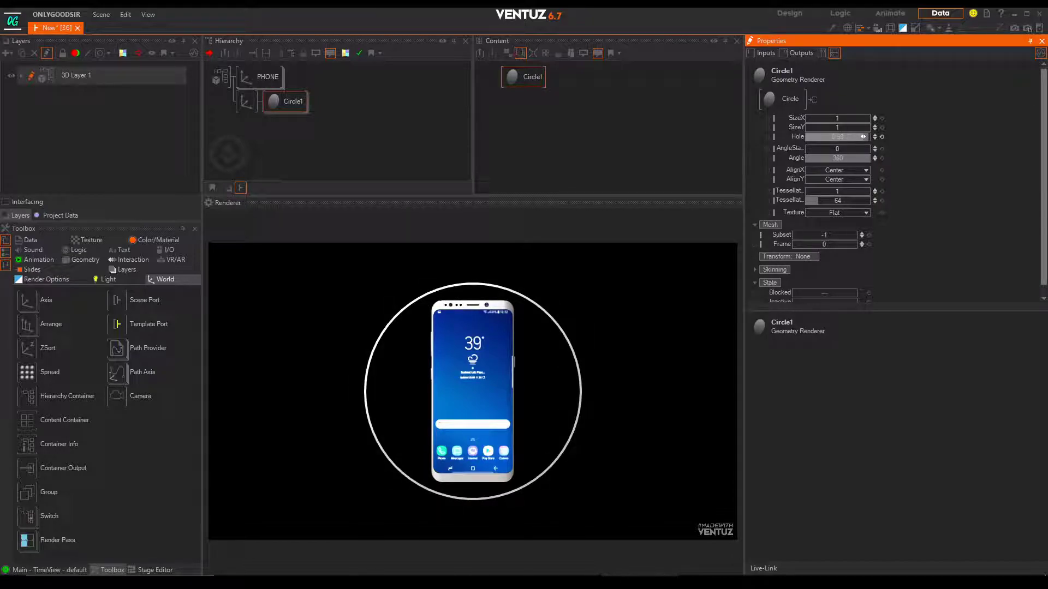
- Insert a material between the axis and the circle and set its base colour to blue, 25, 163, 254
double_click(326, 148)
type("c")
left_click(348, 177)
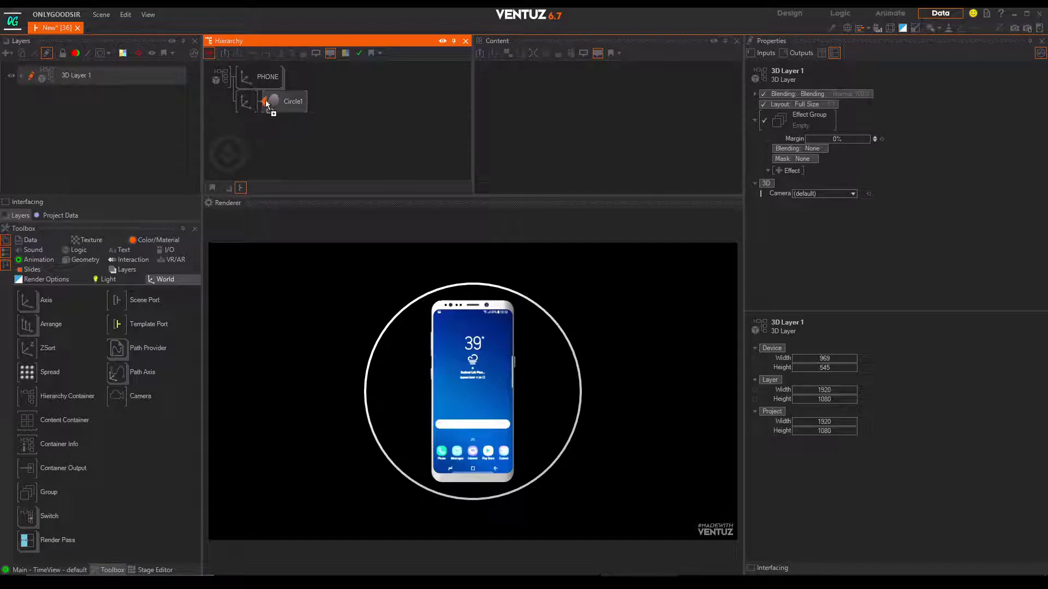
left_click(266, 104)
left_click(878, 172)
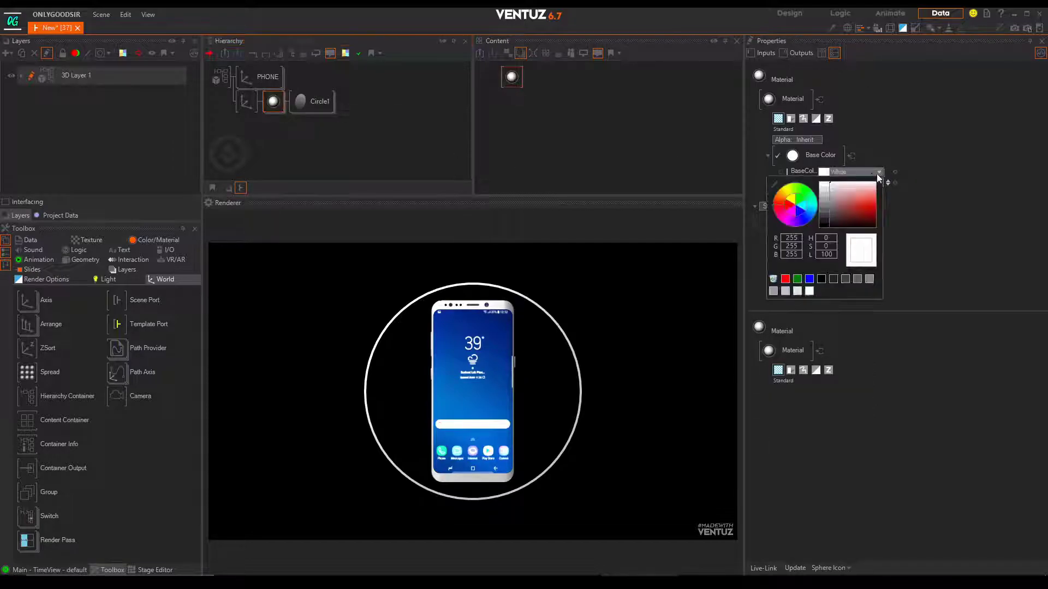
left_click_drag(813, 208, 885, 202)
left_click(944, 192)
- Lay the ring flat under the phone by setting its axis's X rotation to 90 and Y position to -6.4
left_click(242, 104)
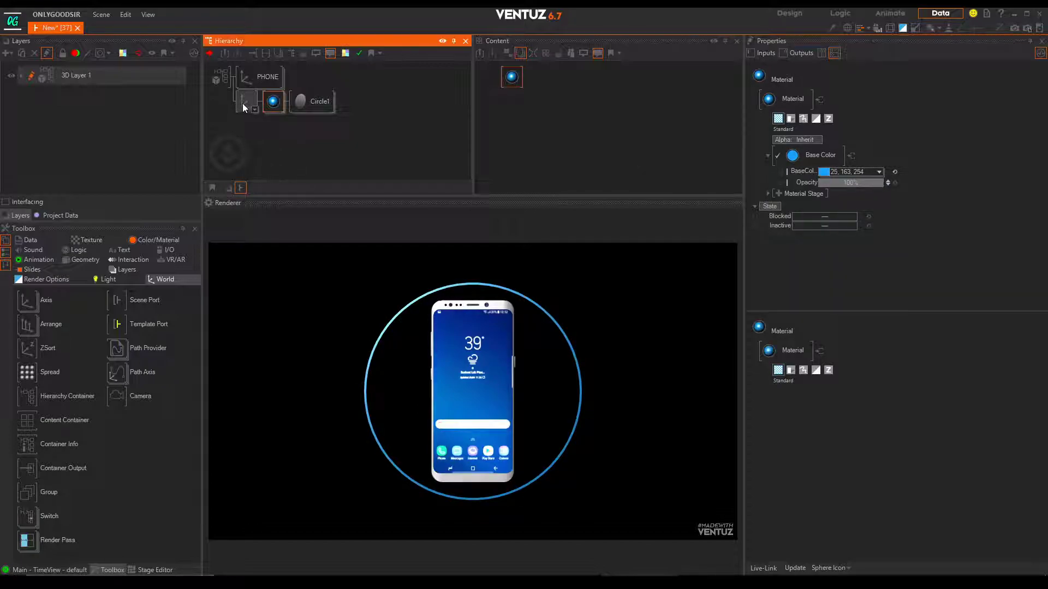
double_click(839, 145)
type("90")
key("Return")
mouse_move(831, 115)
left_mouse_down()
mouse_move(800, 116)
mouse_move(810, 116)
left_mouse_up()
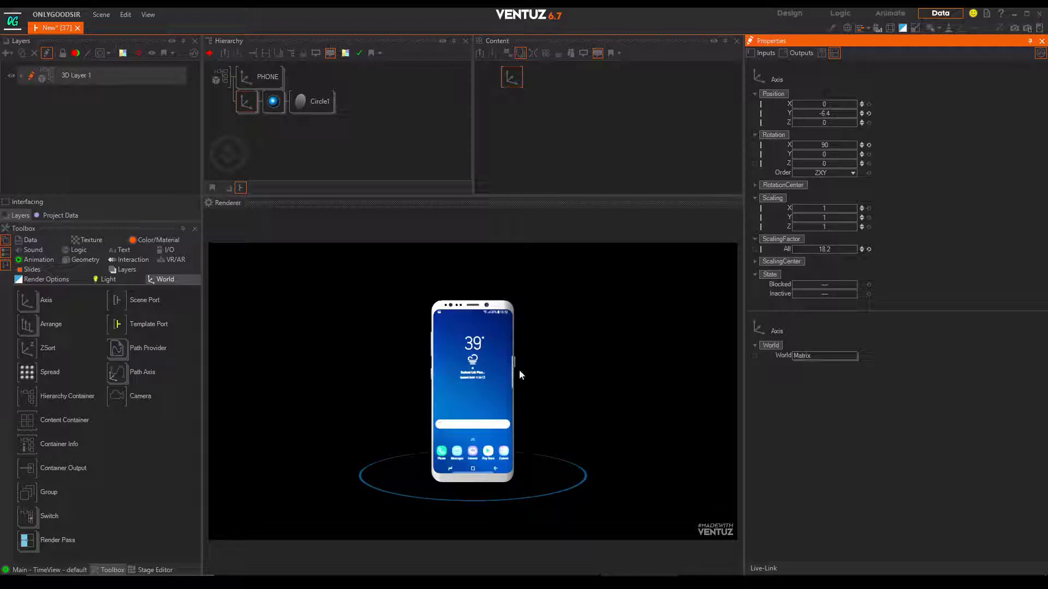
- Change the ring material's shading from Base Color to No Light
left_click(257, 124)
left_click(272, 101)
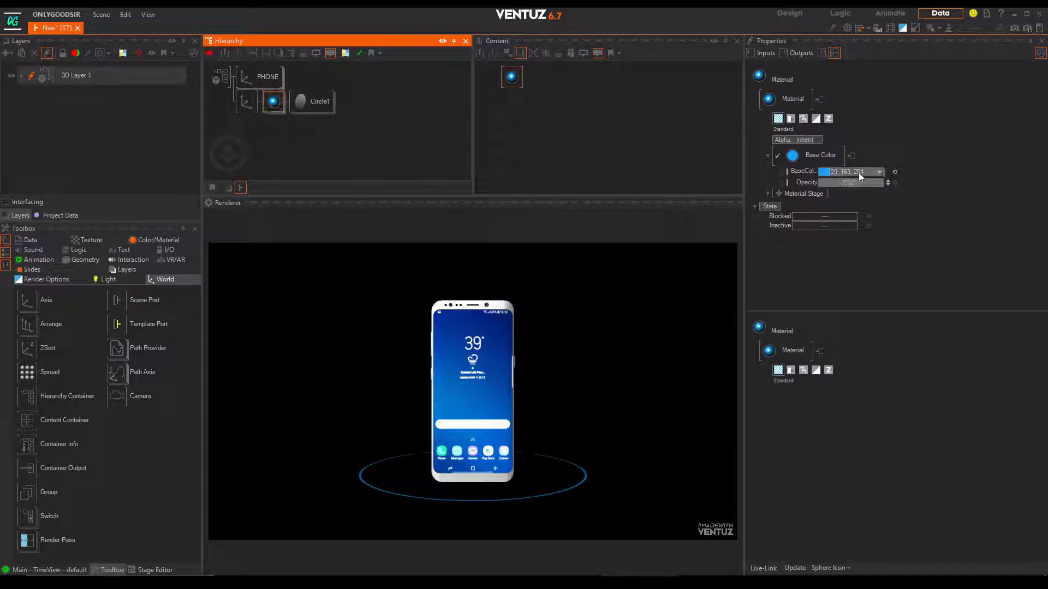
left_click(819, 155)
left_click(780, 186)
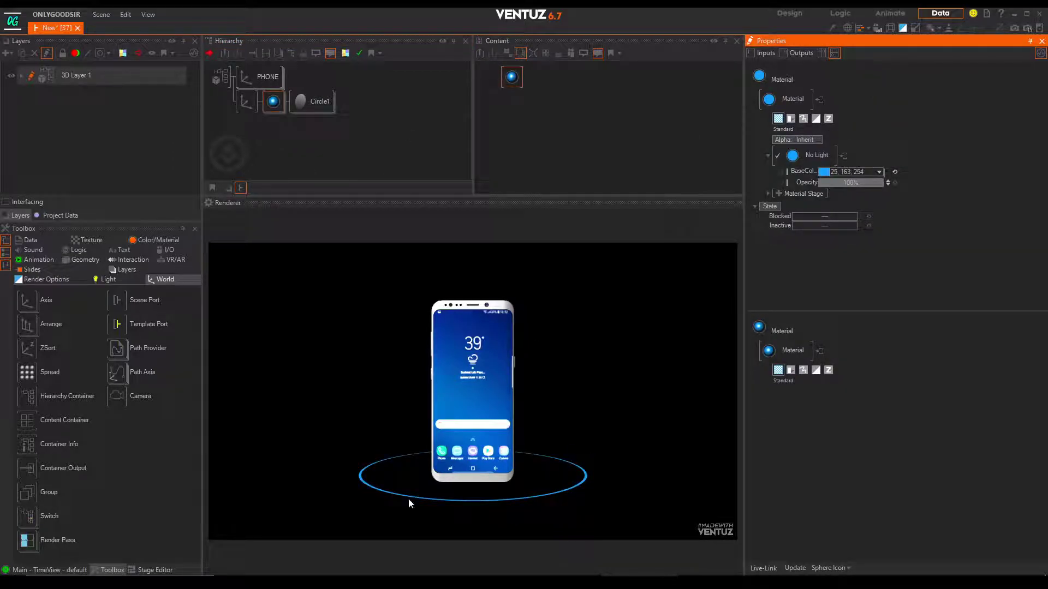
- Insert a new axis as the common parent of the PHONE branch and the ring branch
double_click(253, 123)
type("ax")
left_click(271, 153)
left_click(242, 78)
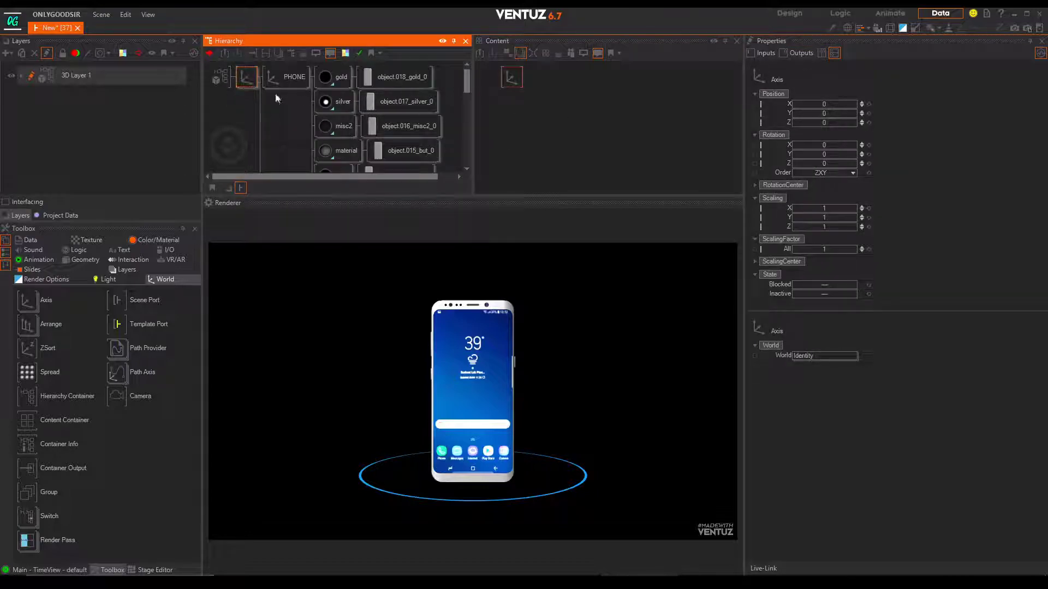
- Test-rotate the common parent axis, reset its X and Y rotation, and set its Z position to 6.4
left_click(270, 87)
left_click_drag(804, 155, 843, 125)
left_click(869, 154)
left_click(869, 145)
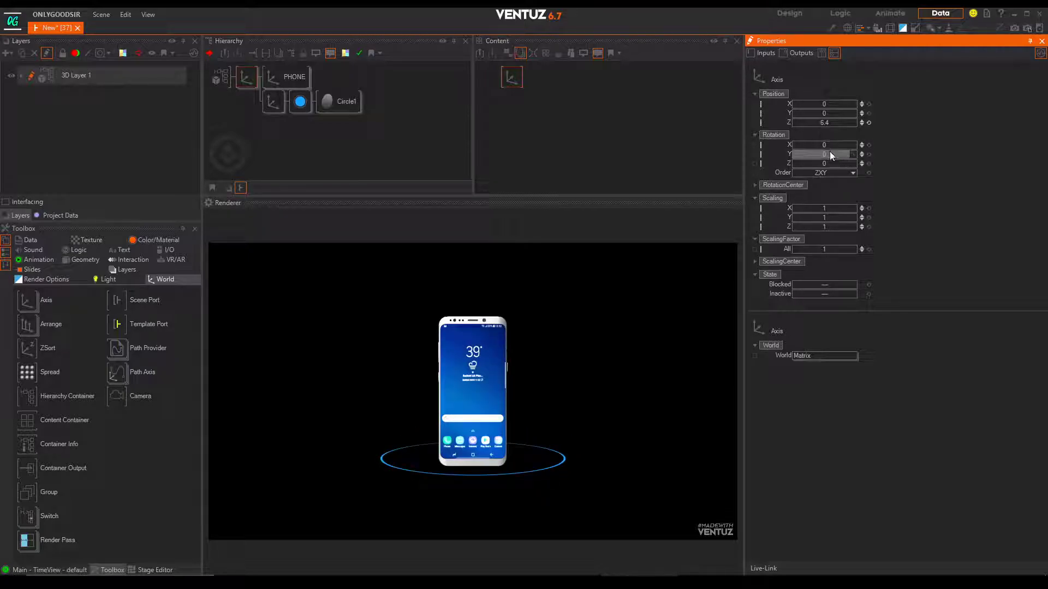
left_click_drag(831, 127, 842, 154)
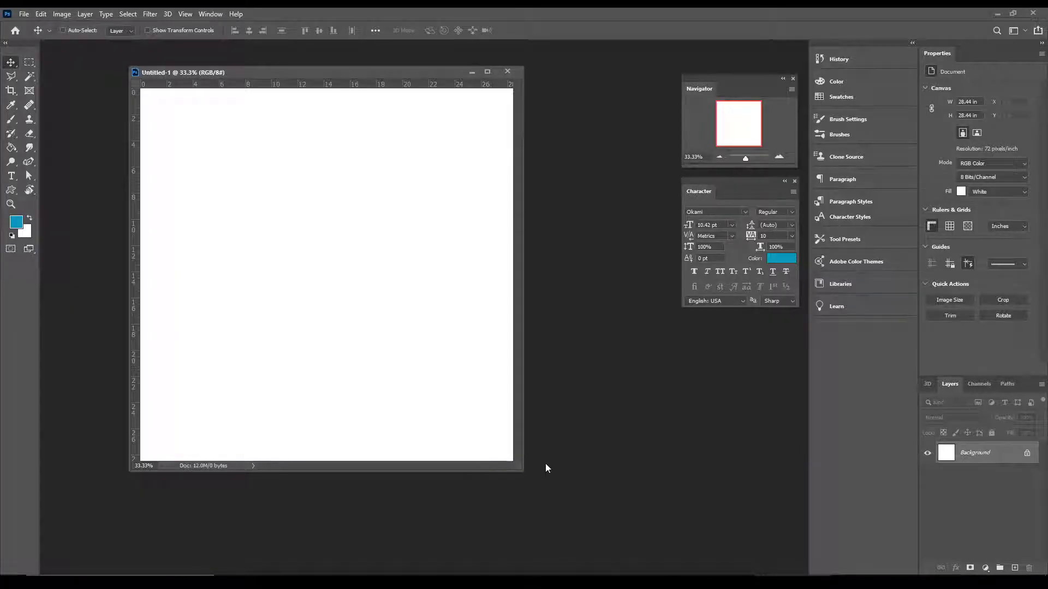
- Switch to the browser and search Google Images for "thumb print"
left_click_drag(521, 476, 644, 500)
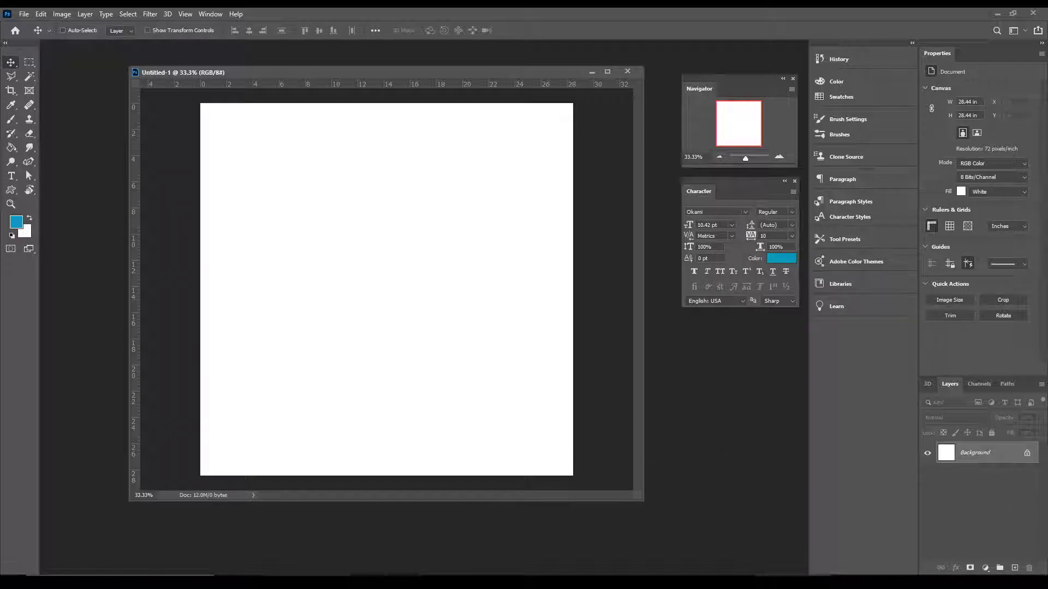
key("alt+Tab")
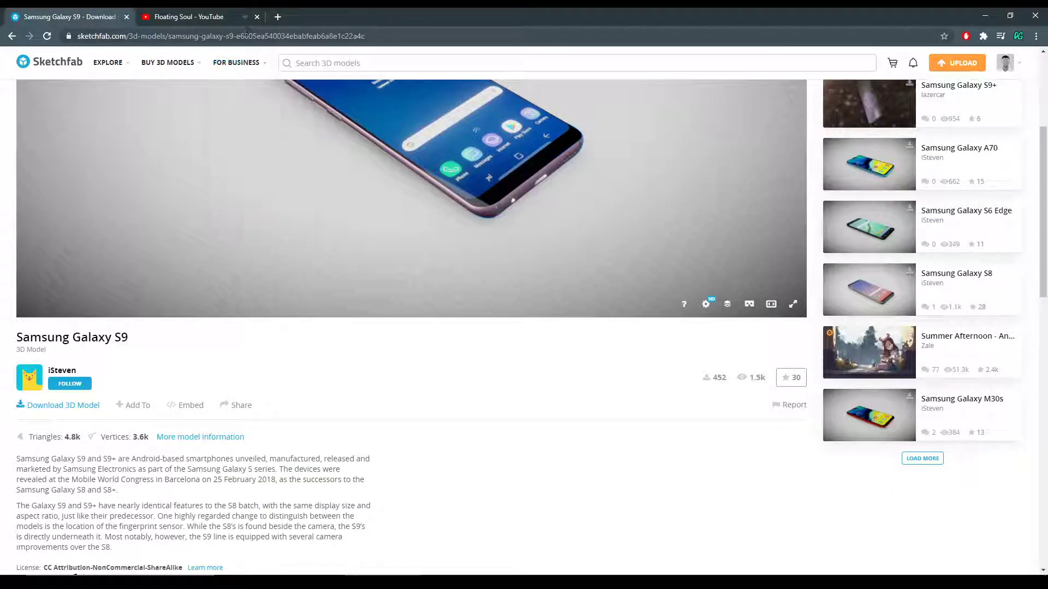
left_click(221, 36)
type("thu")
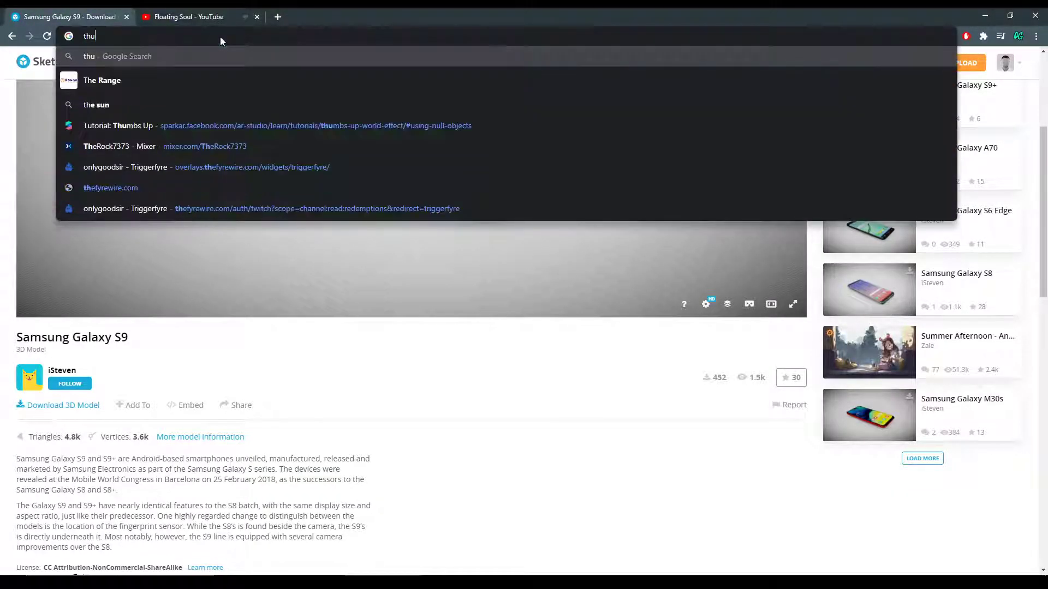
type("mb print")
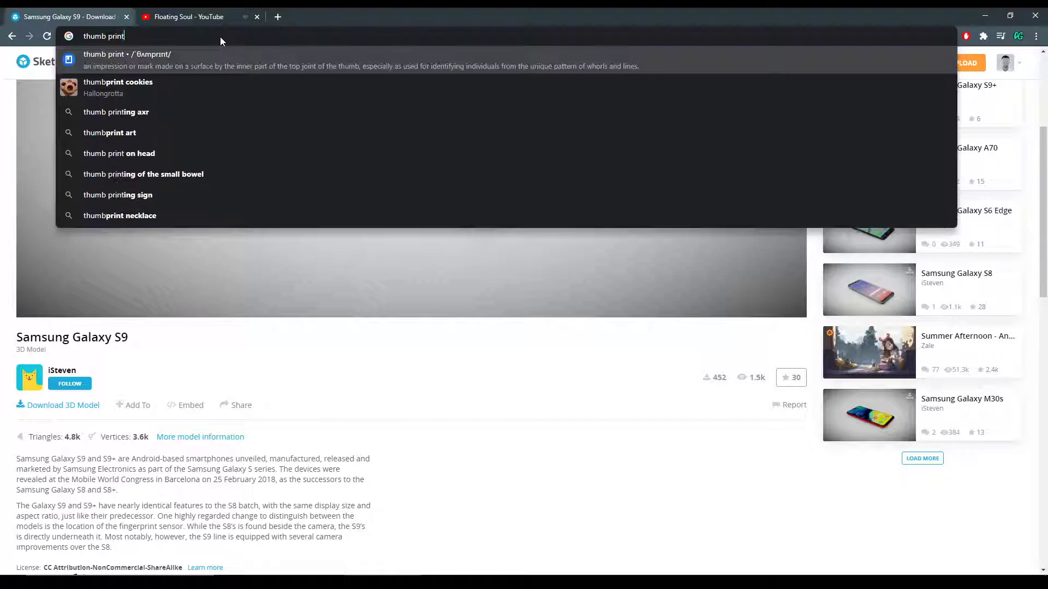
key("Return")
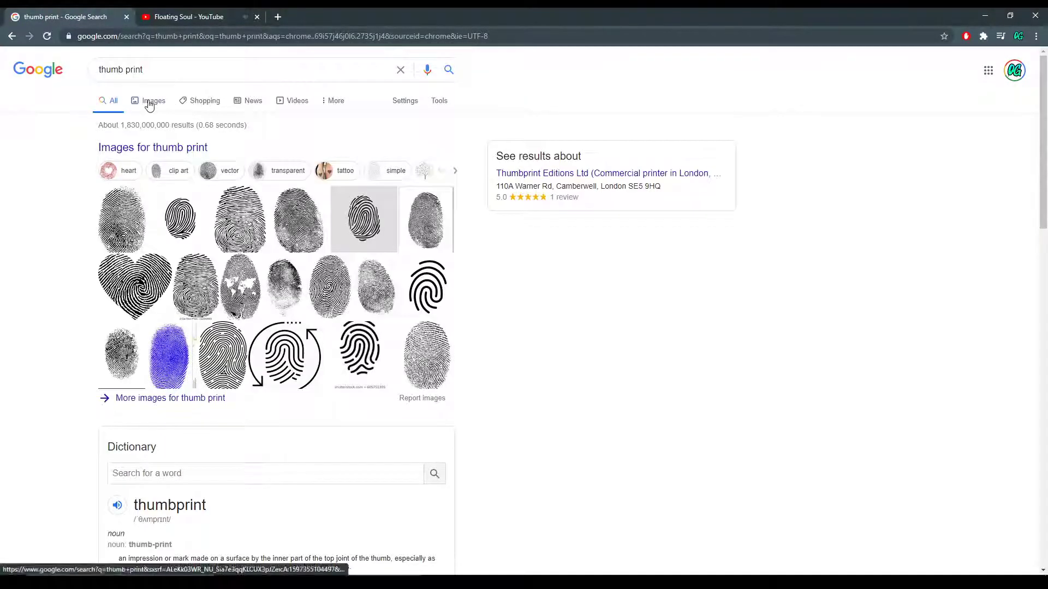
left_click(148, 101)
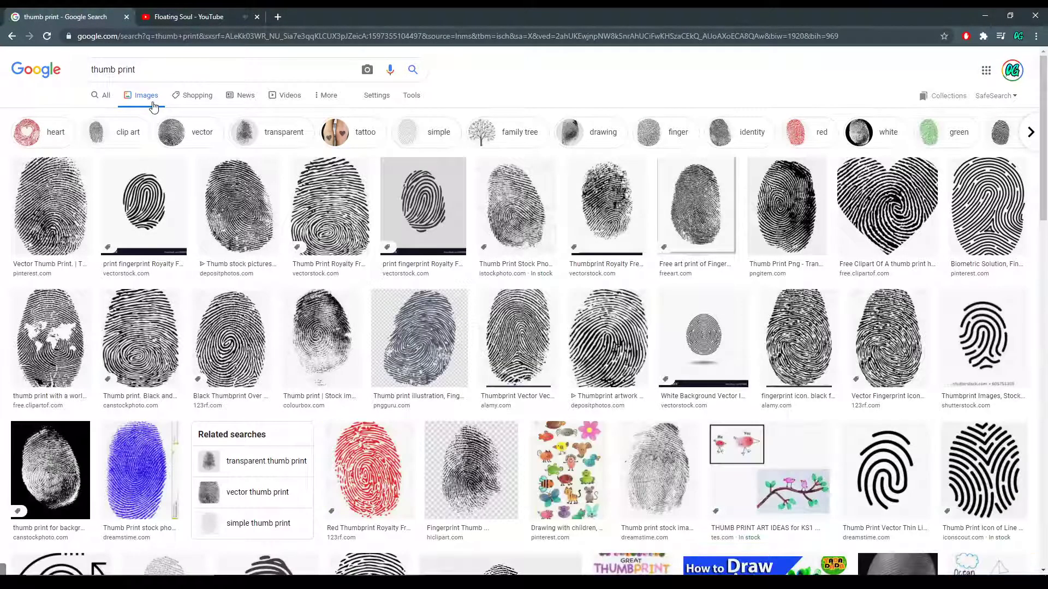
- Compare two thumbprint icons in the results and copy the image of the Dreamstime Thumb Print Vector Thin Line Icon
left_click(884, 469)
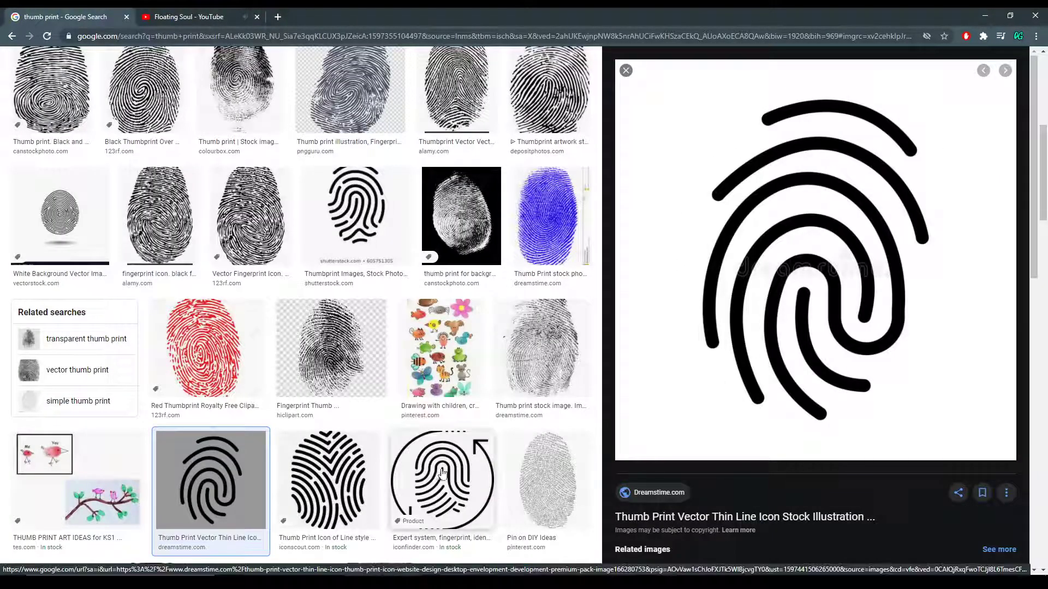
left_click(330, 468)
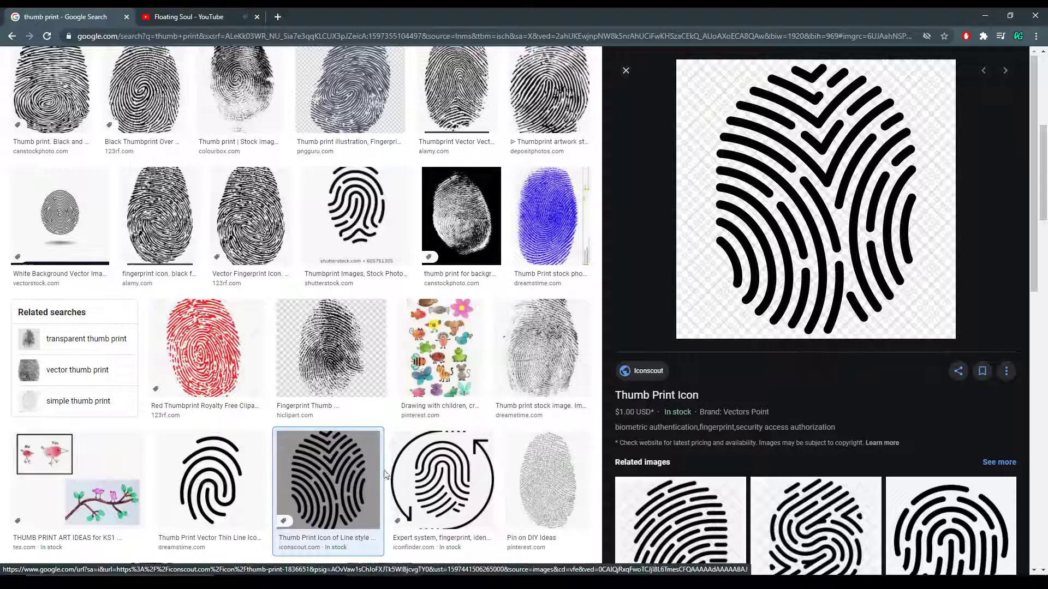
left_click(223, 481)
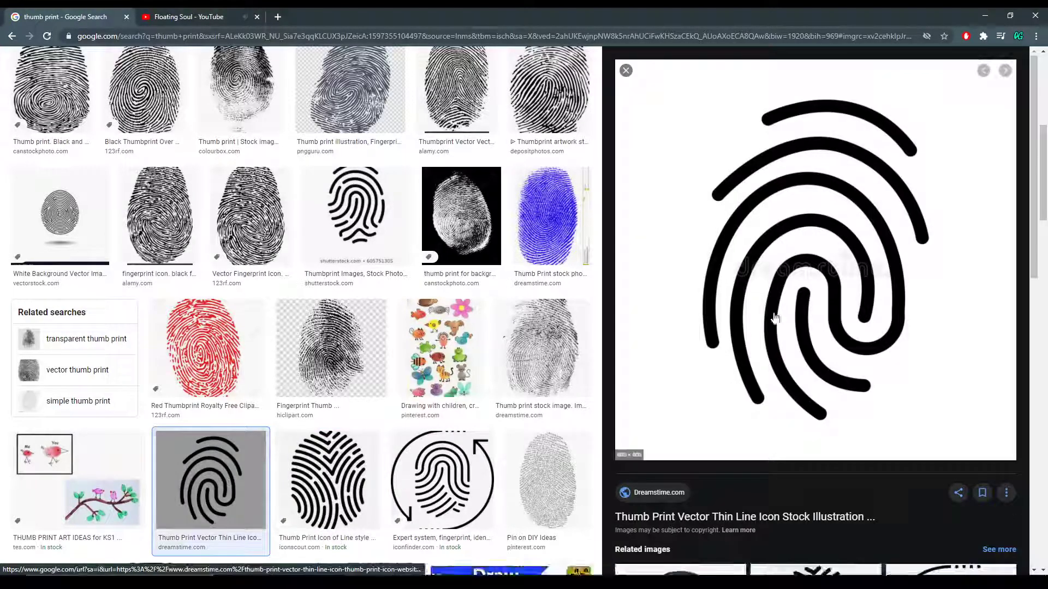
right_click(798, 213)
left_click(840, 323)
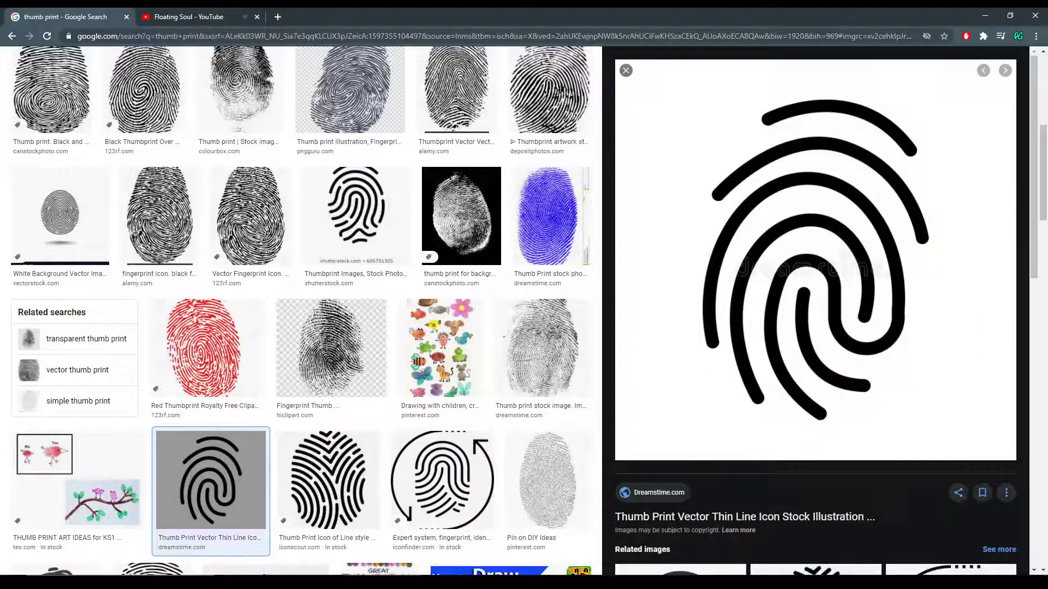
- Switch to Photoshop, paste the thumbprint into the blank document and scale it up to nearly fill and centre on the canvas
key("alt+Tab")
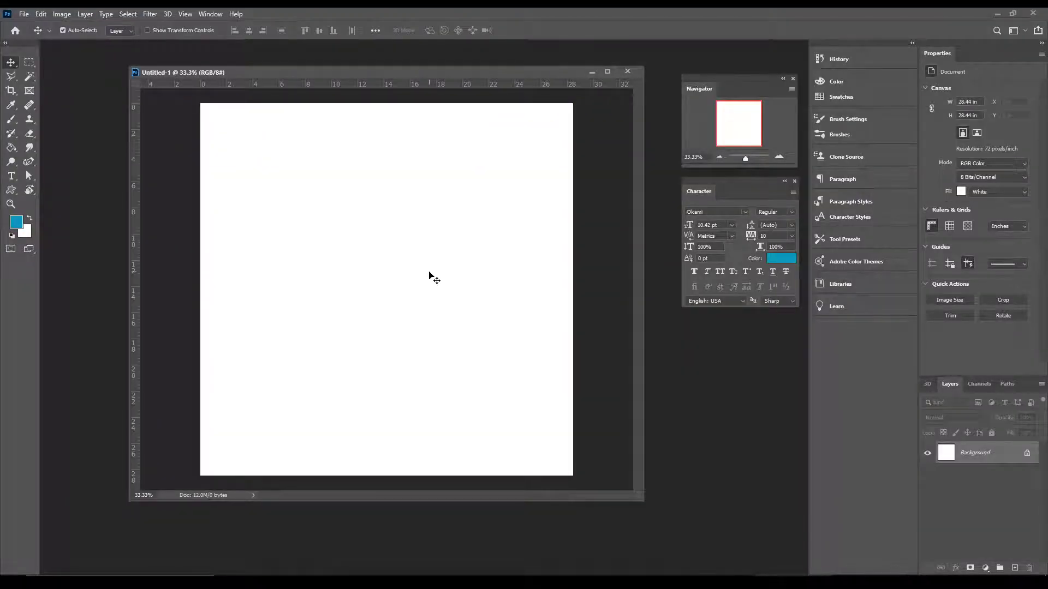
key("ctrl+v")
key("ctrl+t")
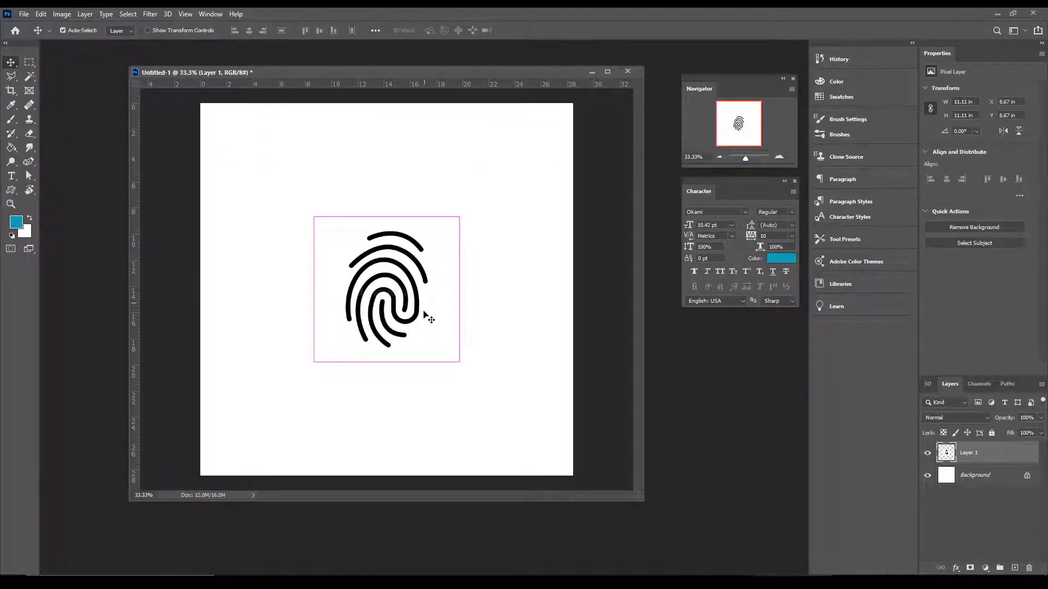
left_click_drag(458, 362, 558, 461)
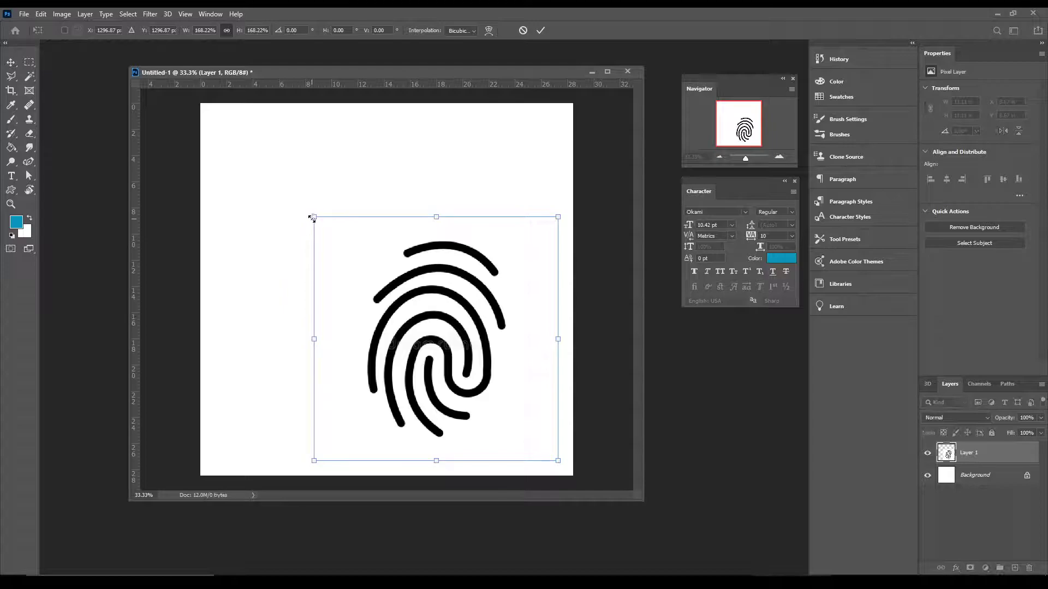
left_click_drag(313, 217, 217, 128)
key("Return")
mouse_move(392, 273)
left_mouse_down()
mouse_move(409, 276)
mouse_move(386, 268)
left_mouse_up()
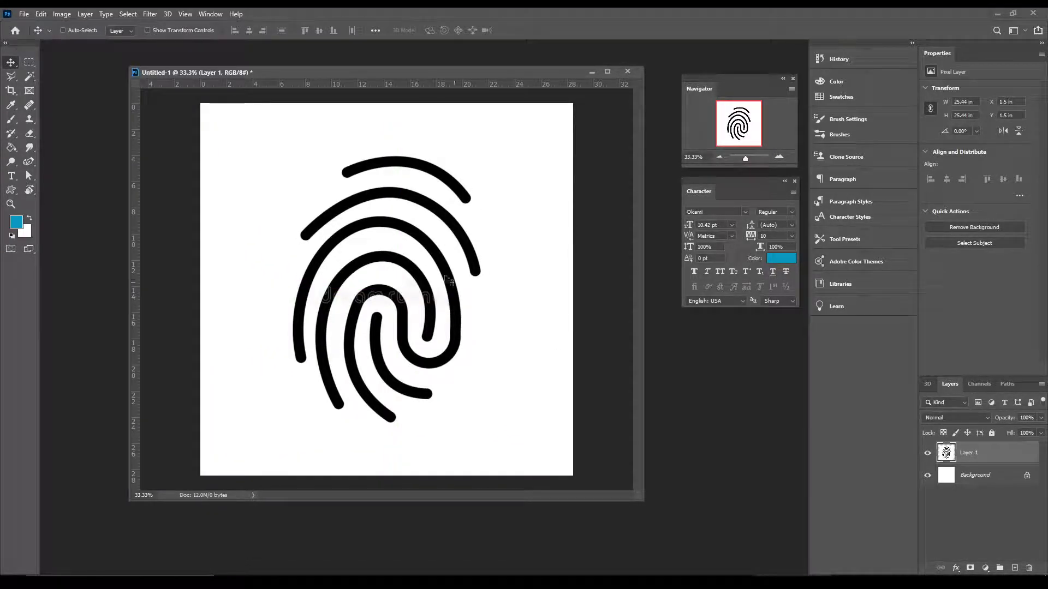
- Select all black thumbprint lines with the Magic Wand and Similar, copy them onto a new layer and hide Layer 1
left_click(30, 76)
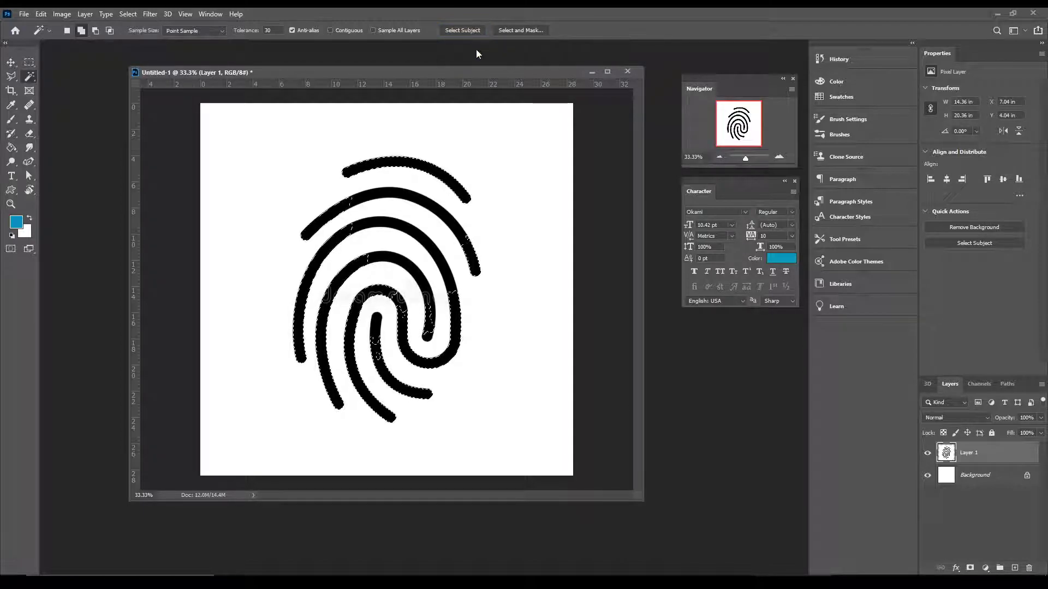
key("ctrl+d")
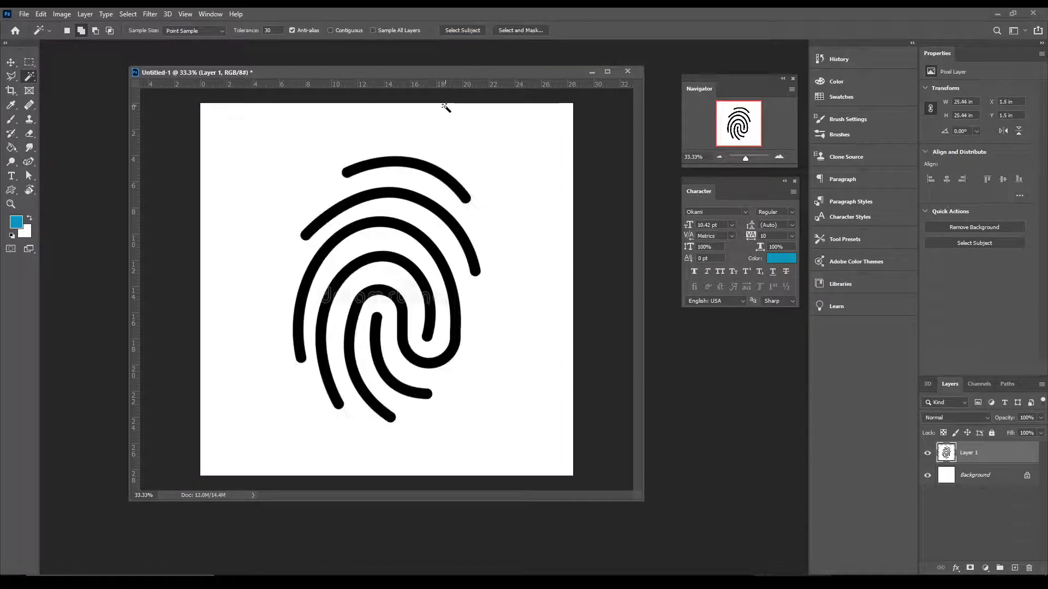
left_click(392, 192)
right_click(394, 192)
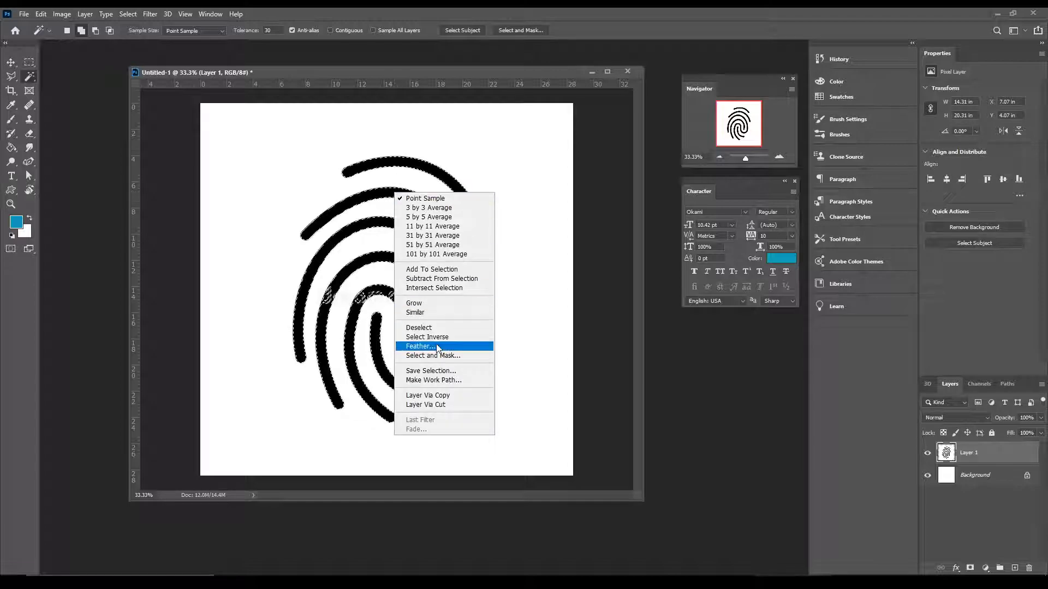
left_click(415, 312)
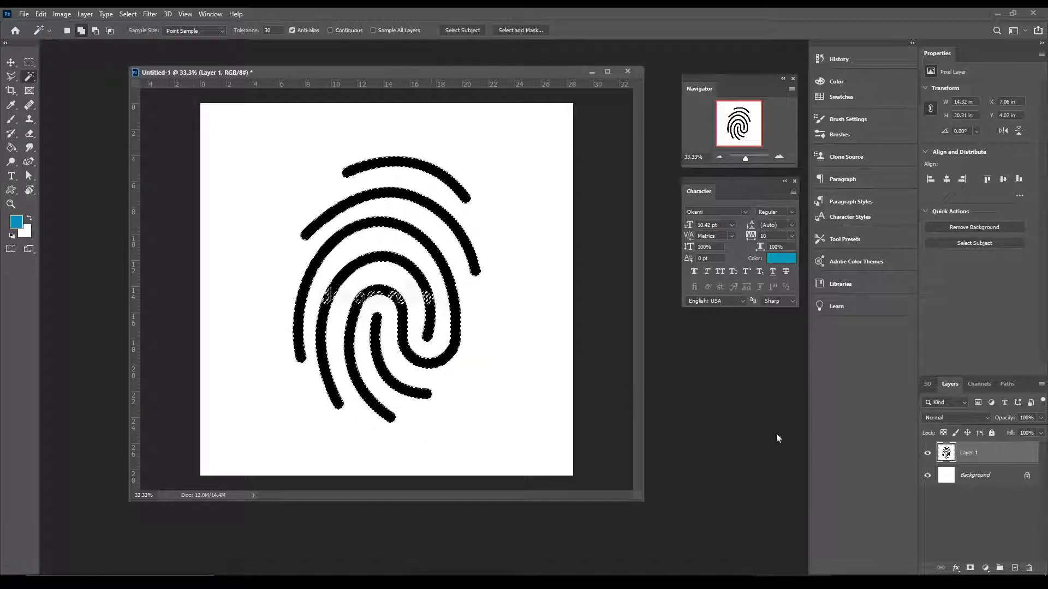
key("ctrl+j")
left_click(927, 475)
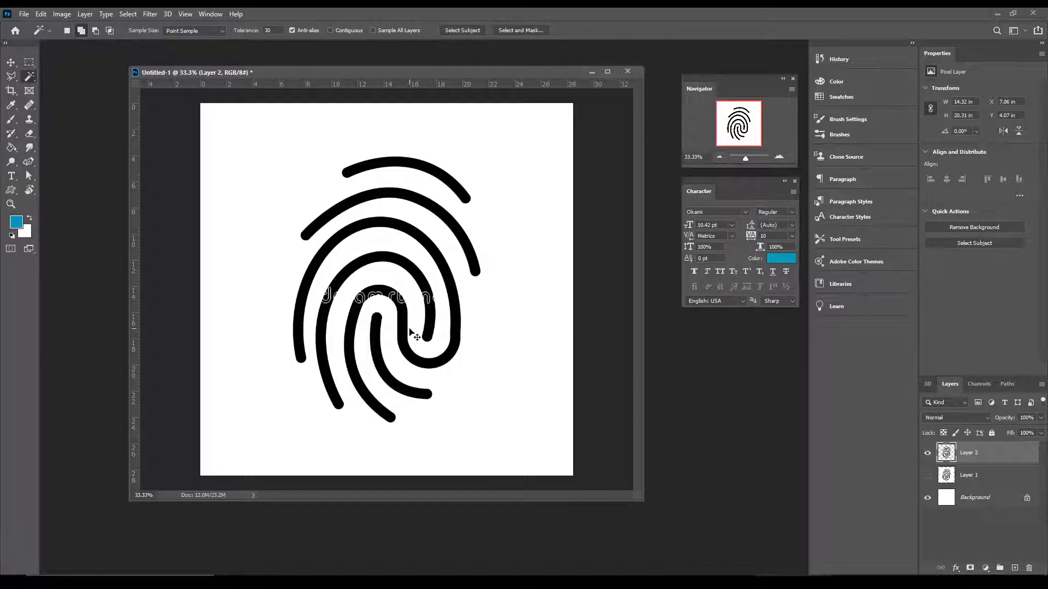
- Darken the copied thumbprint lines by lowering Lightness to its minimum with Hue/Saturation
key("ctrl+u")
left_click_drag(740, 320, 630, 326)
left_click(863, 212)
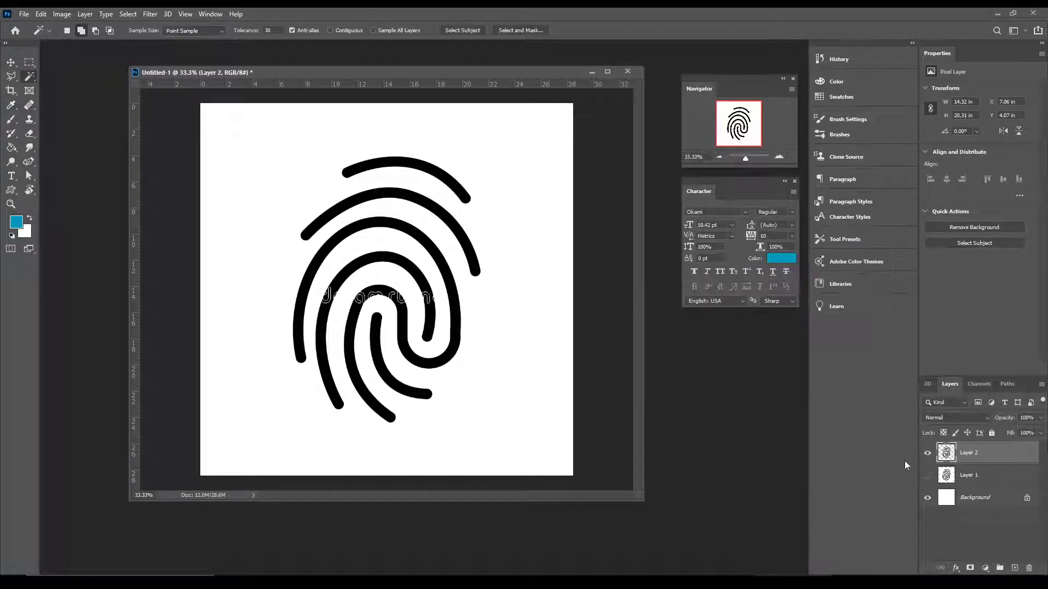
- Set the Brush colour to black and paint over part of the watermark lettering on the thumbprint's lines
left_click(778, 158)
left_click(779, 158)
left_click(778, 158)
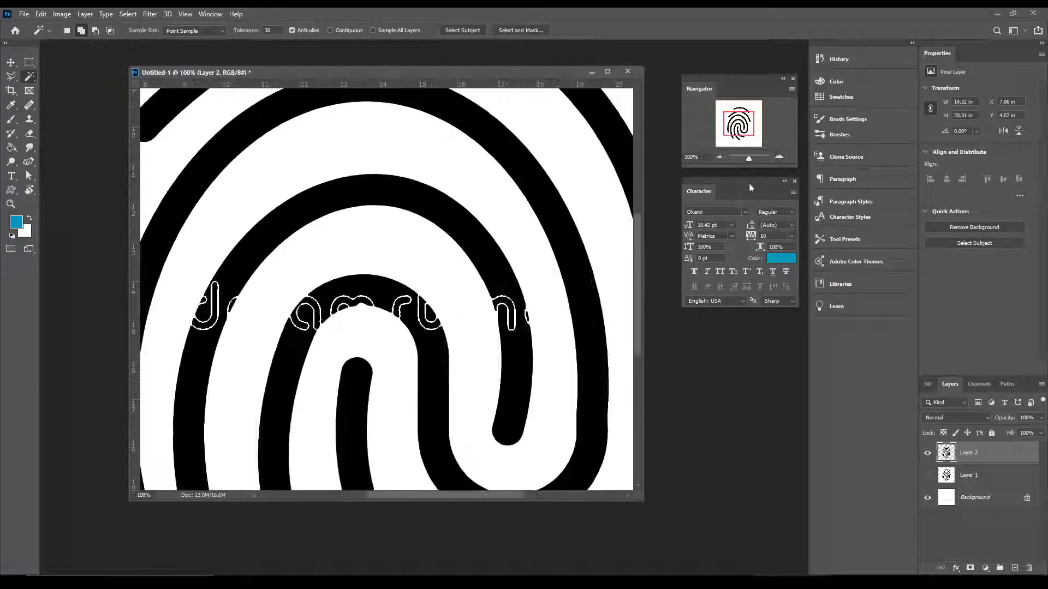
left_click(11, 119)
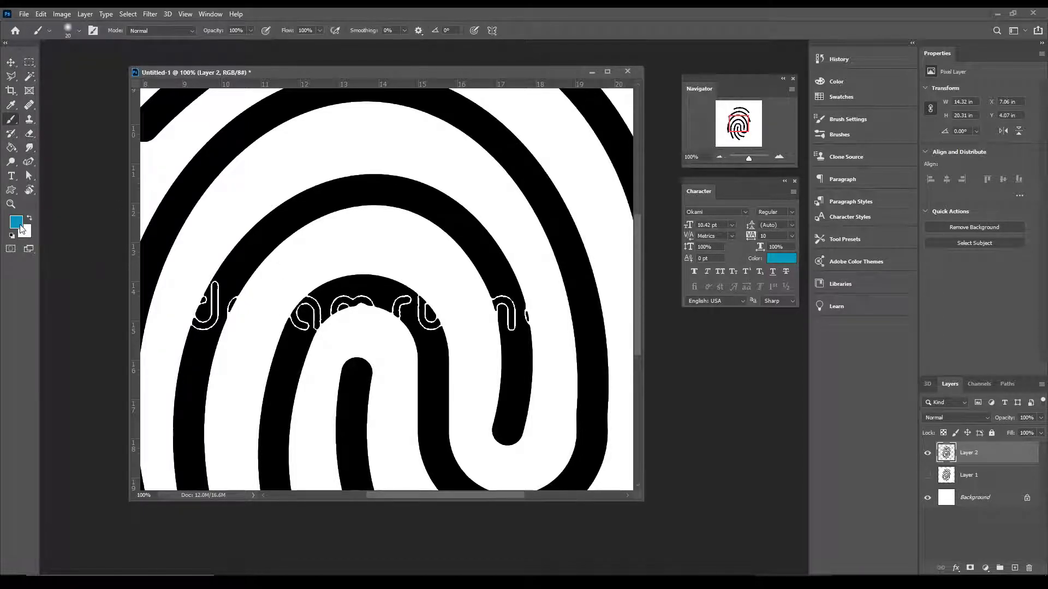
left_click(18, 223)
key("Return")
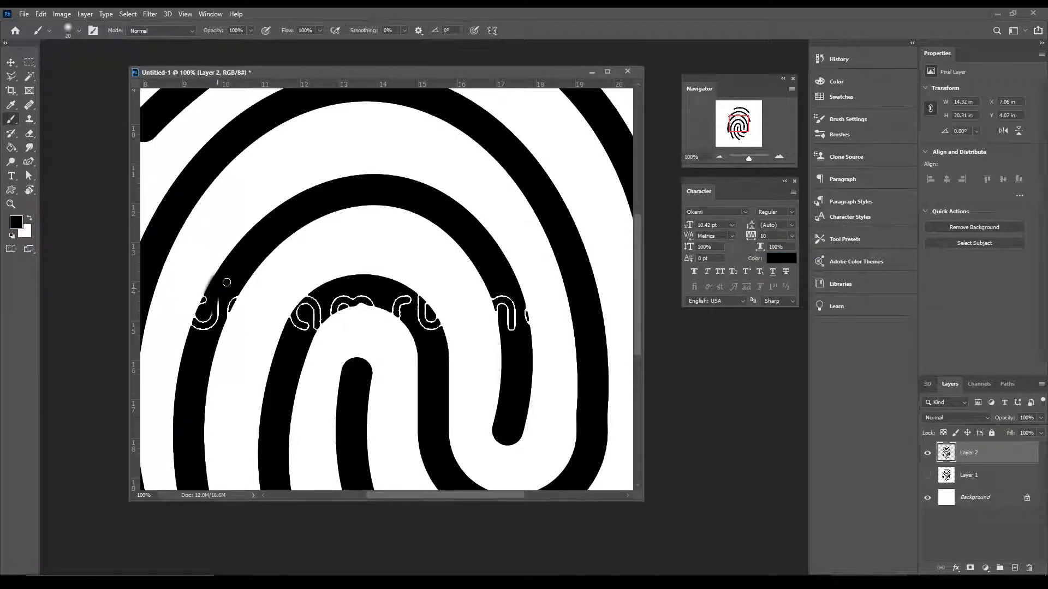
left_click(781, 156)
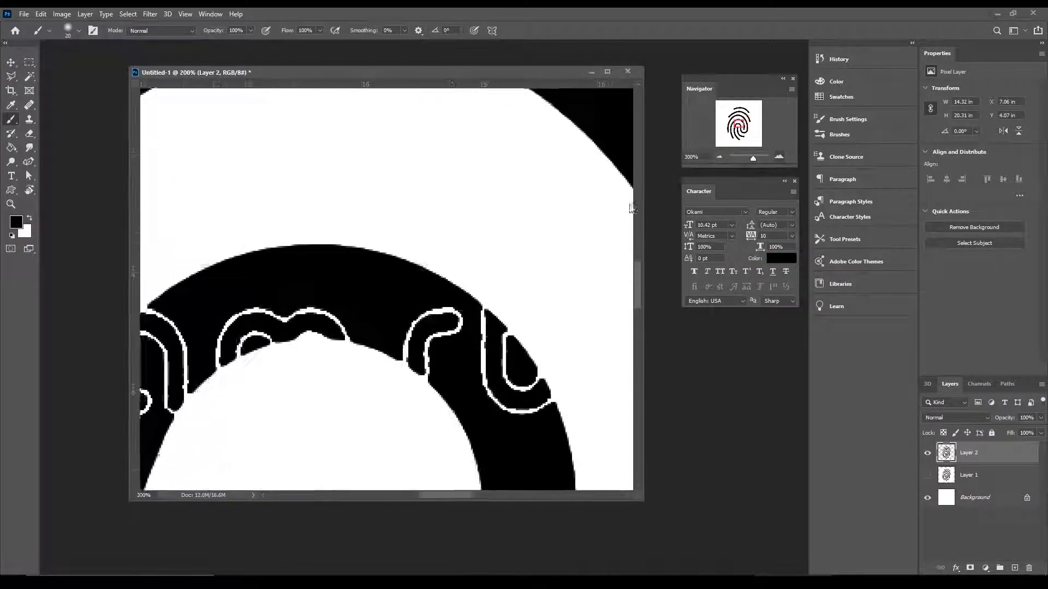
left_click(780, 157)
mouse_move(329, 295)
left_mouse_down()
mouse_move(542, 297)
mouse_move(572, 327)
left_mouse_up()
mouse_move(300, 211)
left_mouse_down()
mouse_move(268, 326)
mouse_move(265, 311)
left_mouse_up()
key("bracketleft")
key("bracketleft")
key("bracketleft")
key("bracketleft")
mouse_move(361, 209)
left_mouse_down()
mouse_move(351, 233)
mouse_move(386, 183)
mouse_move(306, 312)
mouse_move(245, 323)
mouse_move(222, 370)
mouse_move(226, 271)
mouse_move(257, 204)
mouse_move(188, 328)
mouse_move(218, 316)
mouse_move(227, 360)
mouse_move(253, 311)
left_mouse_up()
key("ctrl+z")
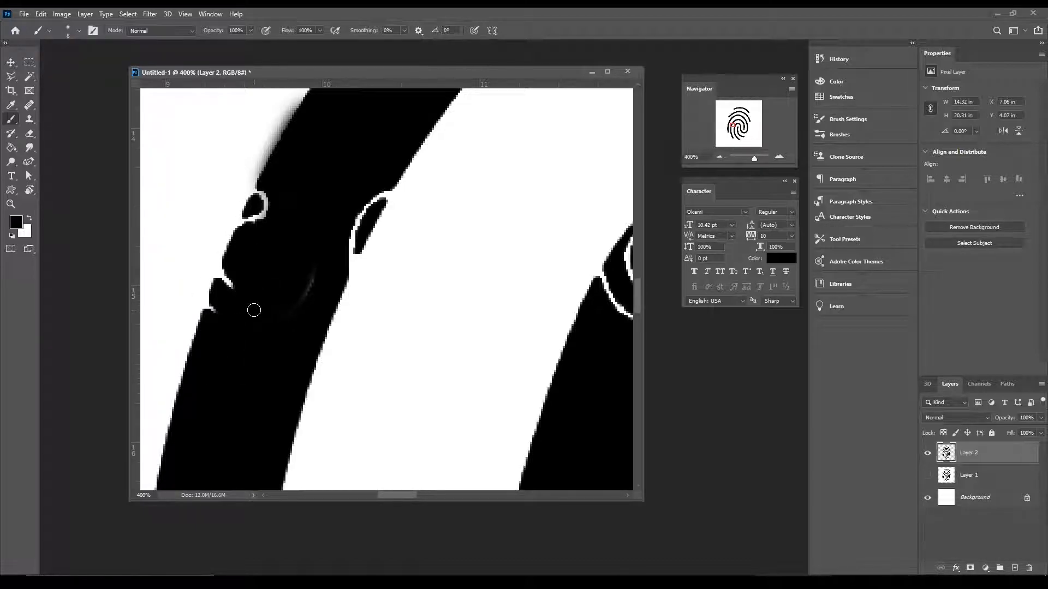
- Enlarge the brush to 15 px and paint over the watermark outline on the inner edge of the thick line at the lettering's start
key("bracketright")
key("bracketright")
key("bracketright")
mouse_move(354, 257)
left_mouse_down()
mouse_move(374, 171)
mouse_move(365, 204)
mouse_move(384, 180)
left_mouse_up()
- Switch to a hard-edged brush and fill the watermark notches along both edges of the same thumbprint line
left_click(76, 32)
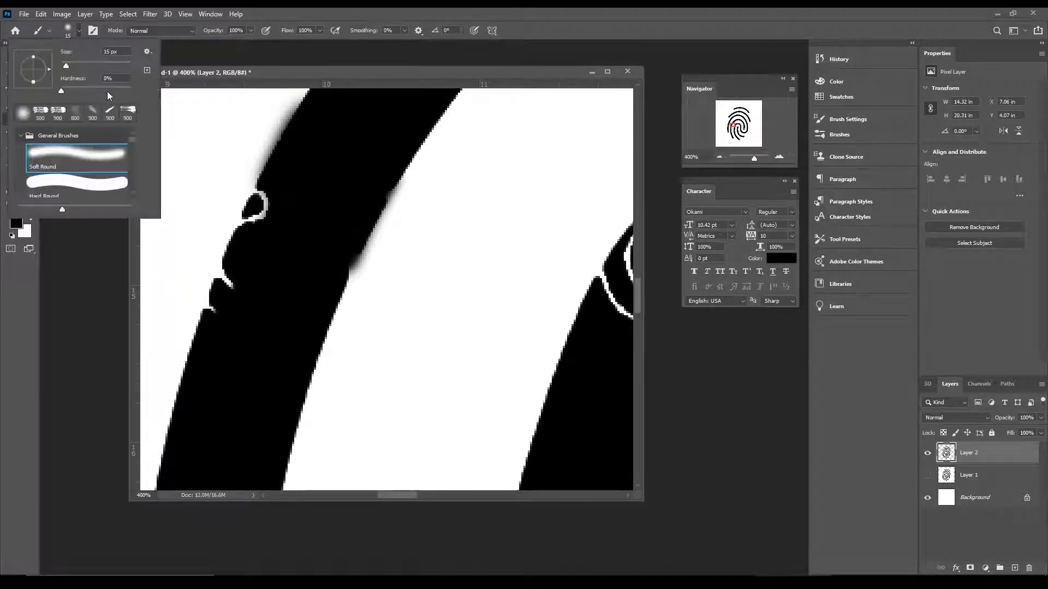
left_click(326, 173)
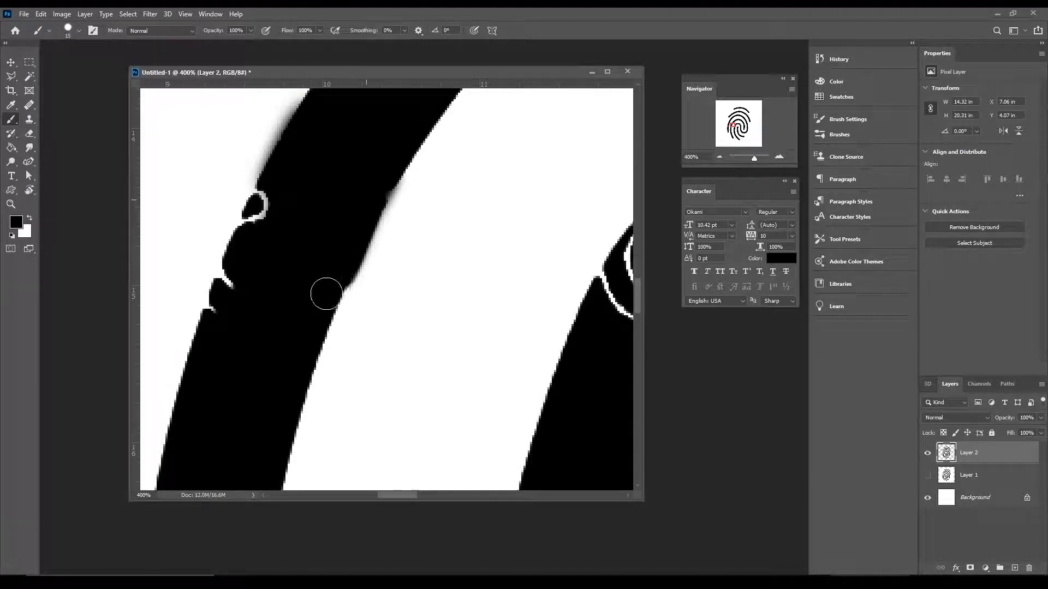
left_click_drag(262, 227, 269, 201)
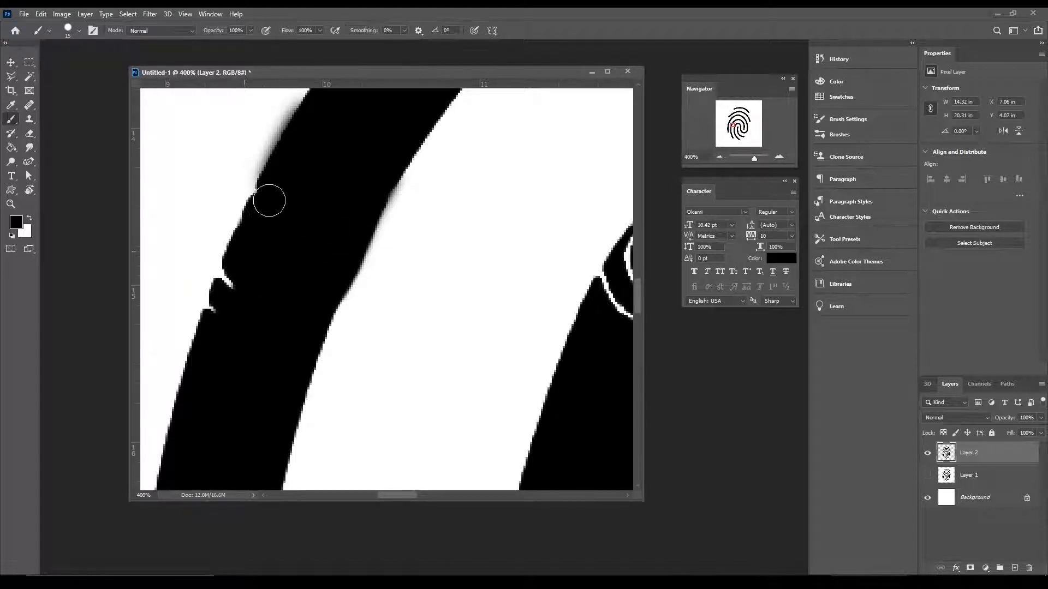
left_click_drag(241, 278, 210, 341)
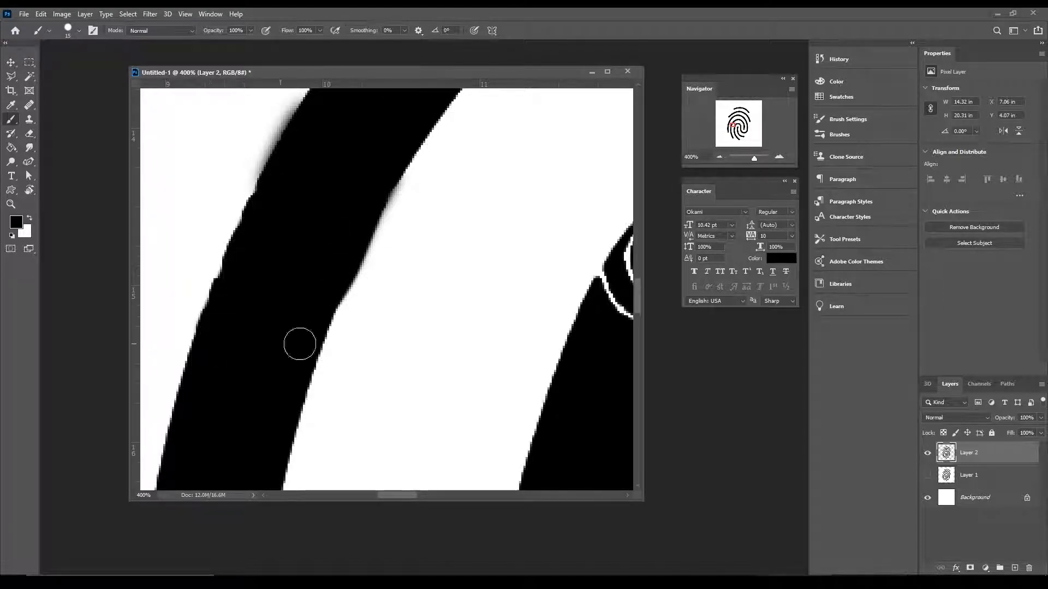
- Paint over the remaining watermark lettering across the thumbprint's inner curves in black
left_click_drag(499, 335, 350, 310)
mouse_move(547, 281)
left_mouse_down()
mouse_move(540, 252)
mouse_move(491, 318)
mouse_move(568, 201)
mouse_move(544, 194)
mouse_move(564, 168)
mouse_move(461, 288)
mouse_move(449, 274)
mouse_move(545, 169)
mouse_move(529, 171)
mouse_move(543, 200)
mouse_move(440, 212)
mouse_move(449, 253)
mouse_move(433, 286)
left_mouse_up()
left_click_drag(484, 209, 329, 271)
mouse_move(350, 256)
left_mouse_down()
mouse_move(444, 222)
mouse_move(301, 284)
mouse_move(472, 246)
mouse_move(436, 229)
mouse_move(569, 249)
mouse_move(353, 190)
left_mouse_up()
mouse_move(410, 224)
left_mouse_down()
mouse_move(356, 192)
mouse_move(421, 253)
mouse_move(480, 249)
left_mouse_up()
mouse_move(394, 163)
left_mouse_down()
mouse_move(466, 173)
mouse_move(561, 321)
mouse_move(497, 260)
mouse_move(535, 245)
mouse_move(479, 192)
mouse_move(431, 170)
left_mouse_up()
- Touch up the watermark remnants near the end of the inner curve that closes above the hook
left_click(718, 158)
left_click(719, 158)
left_click(718, 158)
left_click(718, 157)
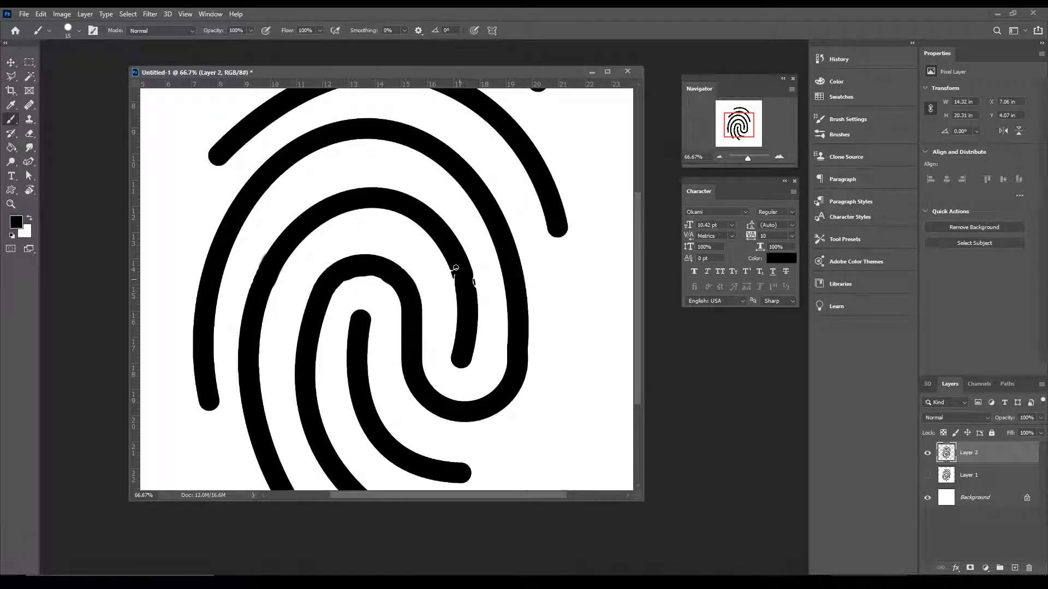
mouse_move(452, 263)
left_mouse_down()
mouse_move(459, 286)
mouse_move(475, 293)
left_mouse_up()
left_click(719, 157)
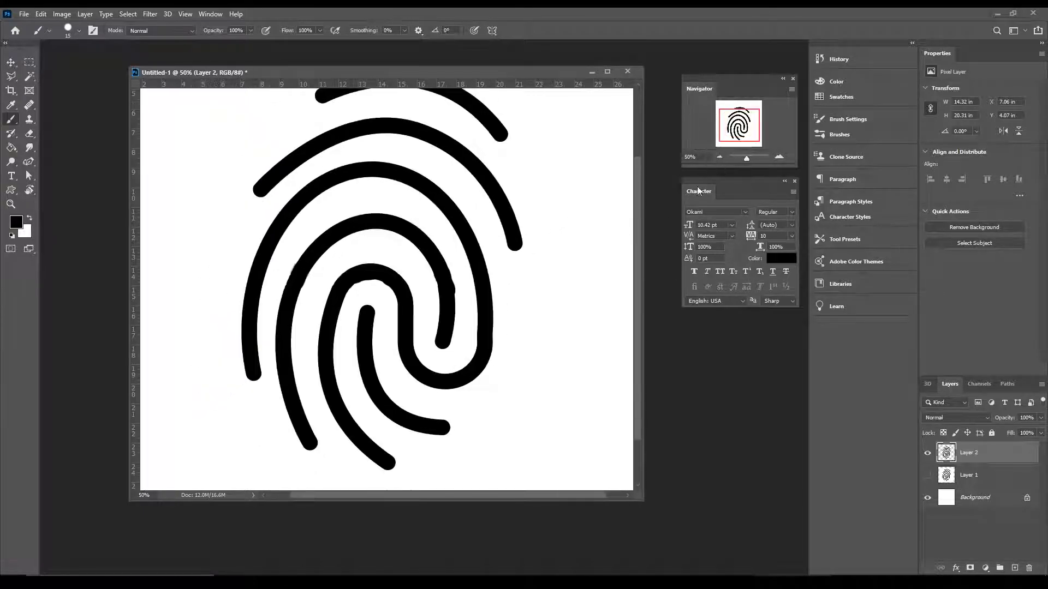
left_click(720, 158)
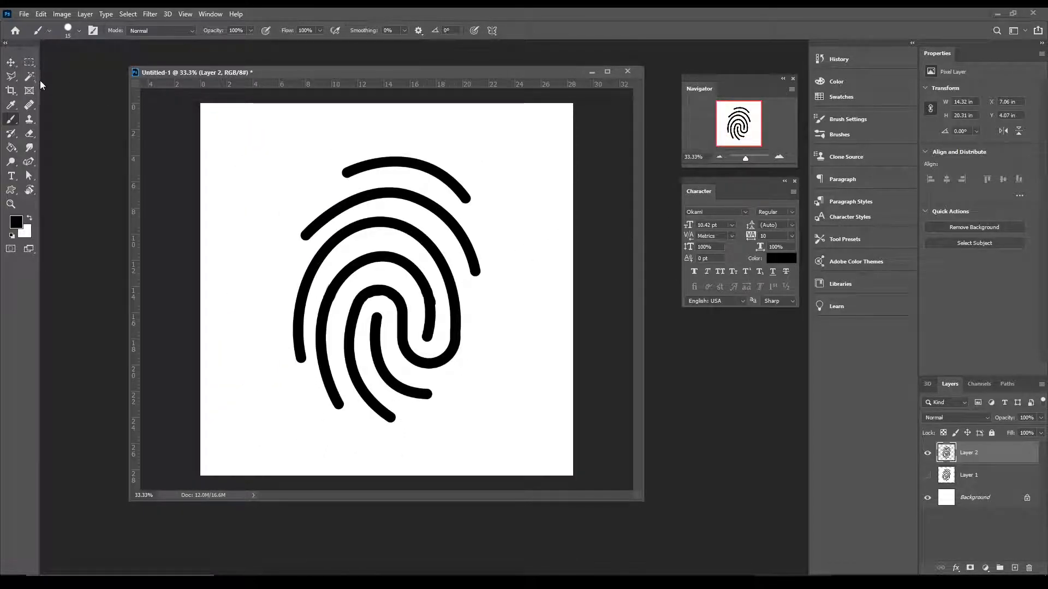
- Turn the thumbprint on Layer 2 white by raising Lightness to its maximum with Hue/Saturation, and hide the Background layer
key("ctrl+u")
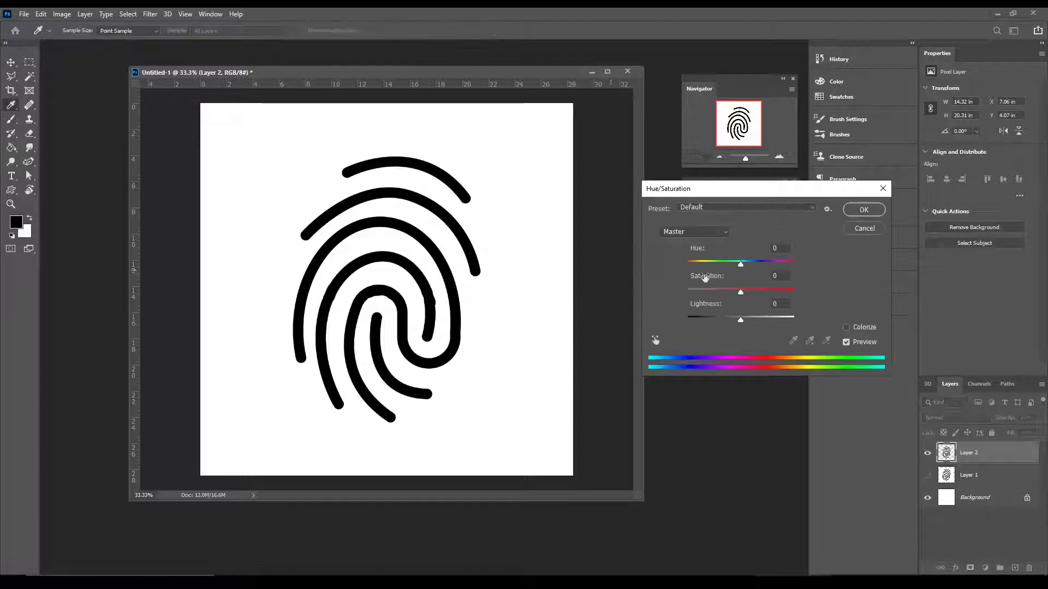
left_click_drag(740, 319, 875, 319)
left_click(864, 210)
left_click(927, 497)
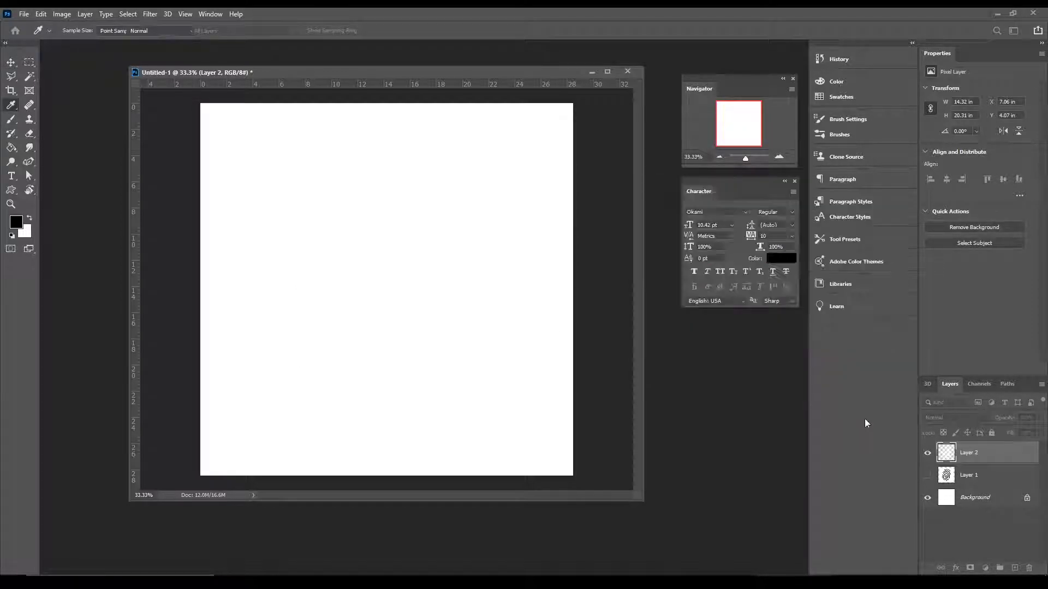
key("v")
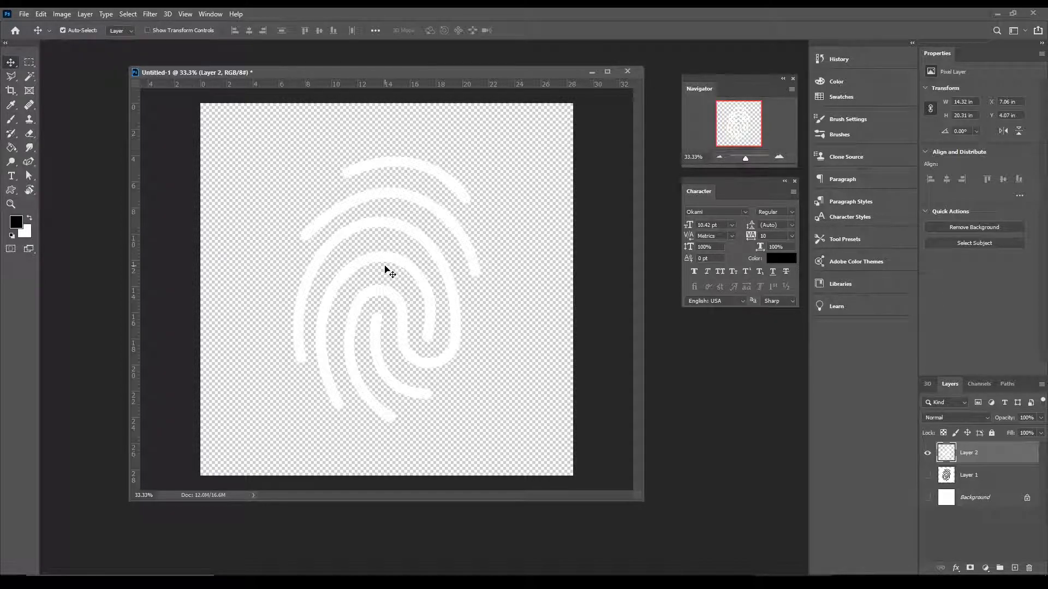
- Save the white thumbprint as thumbprint in PNG format in the PHONE folder on the Desktop, using the large file size option
key("ctrl+s")
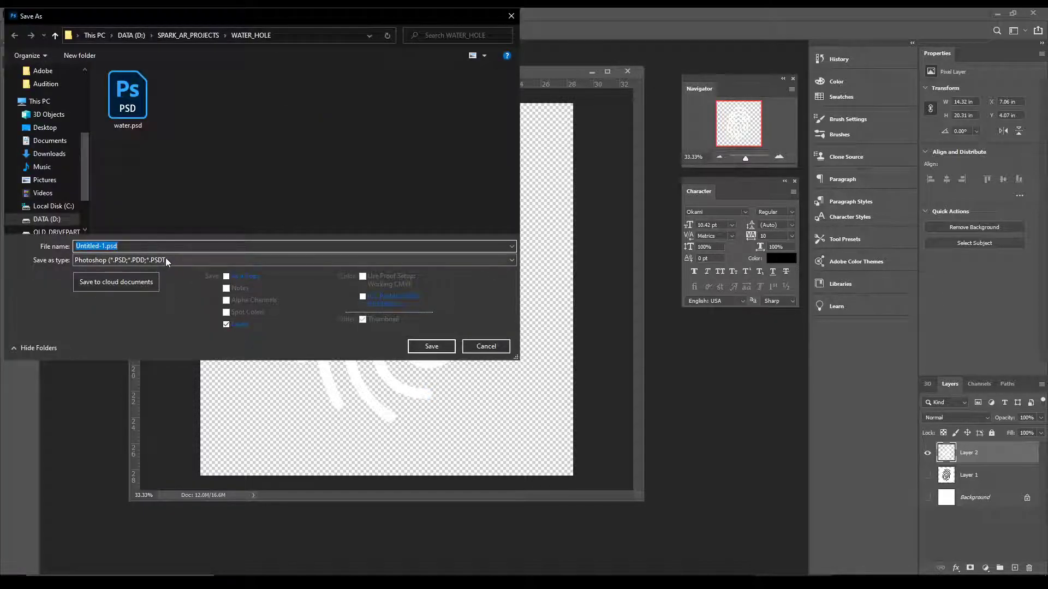
left_click(166, 260)
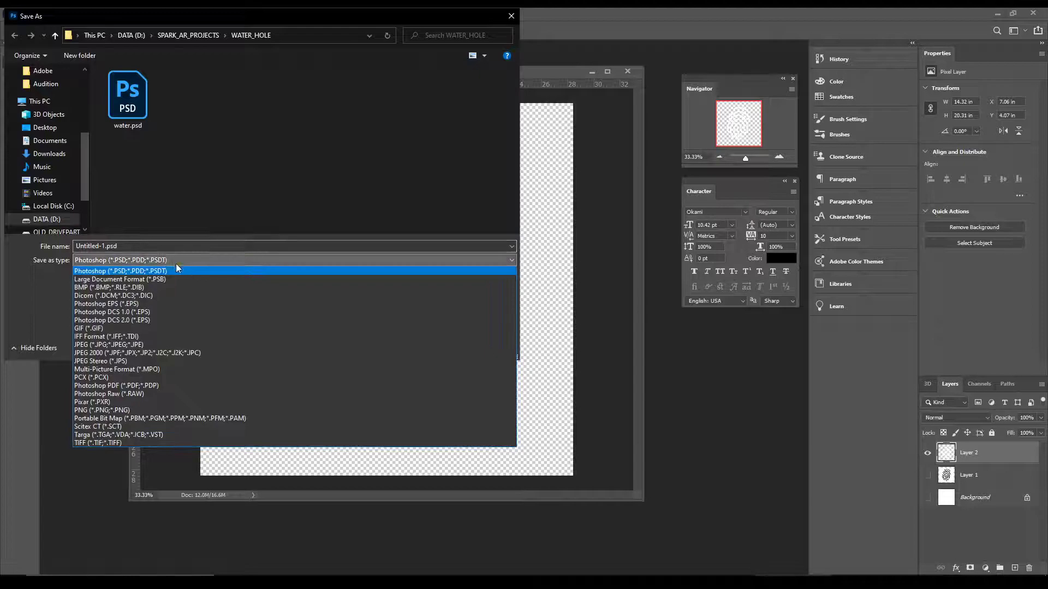
left_click(114, 410)
left_click(44, 127)
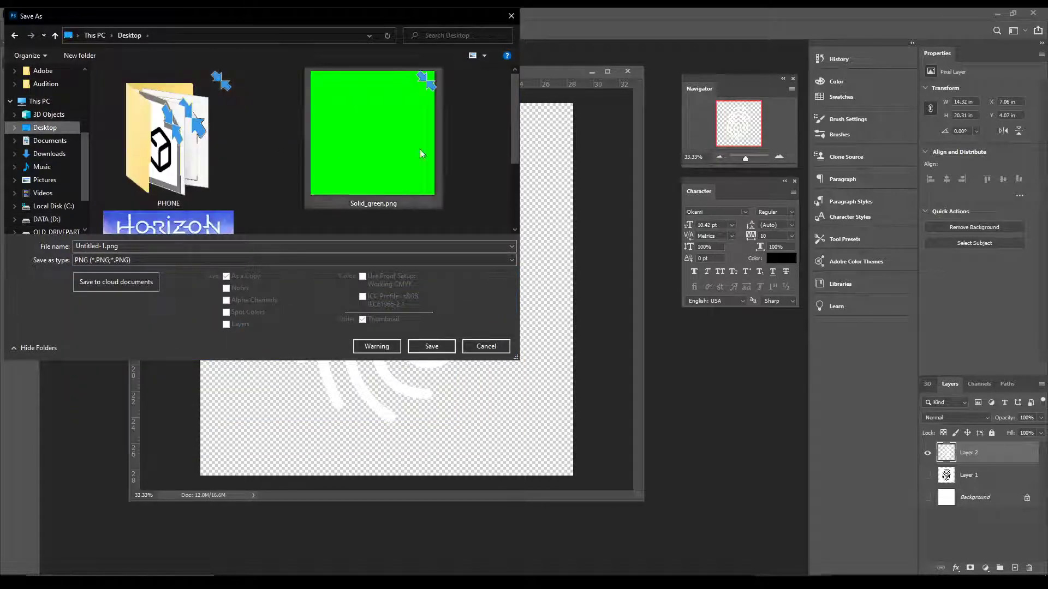
double_click(165, 137)
right_click(167, 153)
left_click(153, 225)
double_click(157, 249)
type("thumbprint")
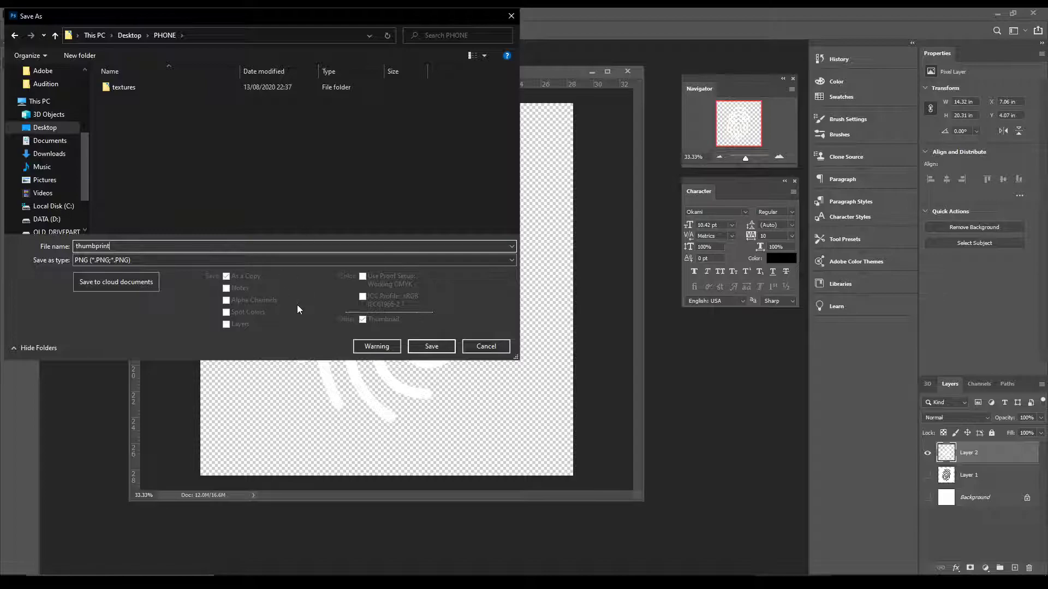
left_click(431, 347)
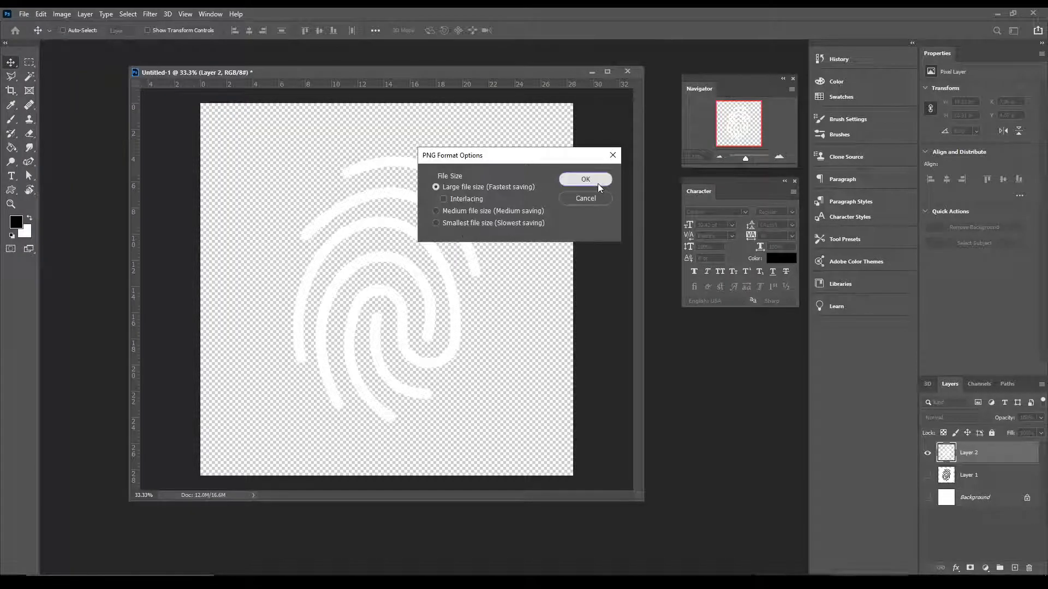
left_click(595, 180)
- Switch to Ventuz and bring thumbprint.png from the PHONE folder into the scene hierarchy as a new branch beneath the ring
left_click(633, 540)
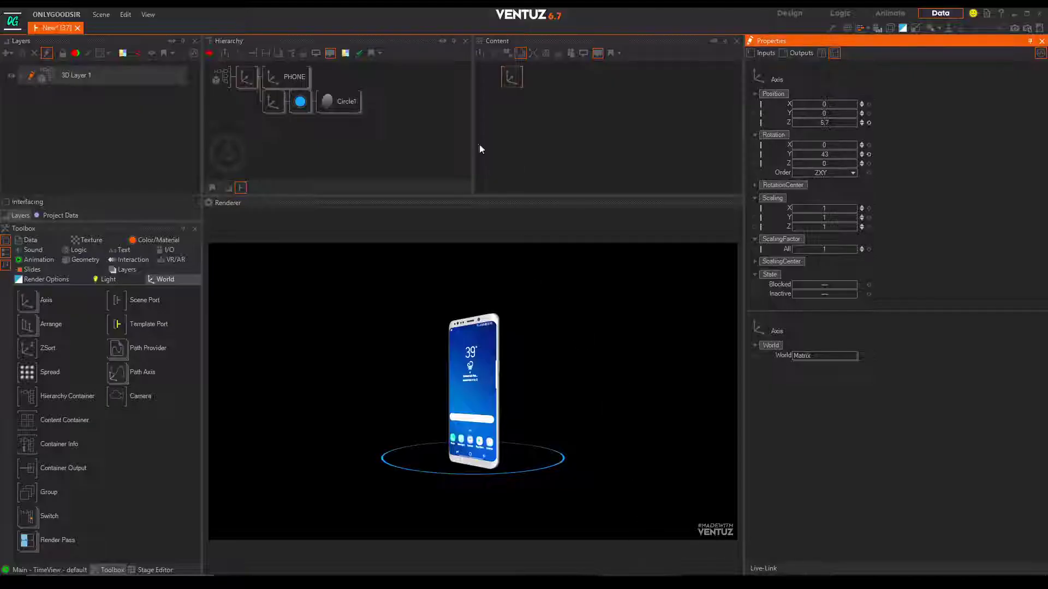
left_click(322, 140)
left_click(563, 513)
left_click(319, 221)
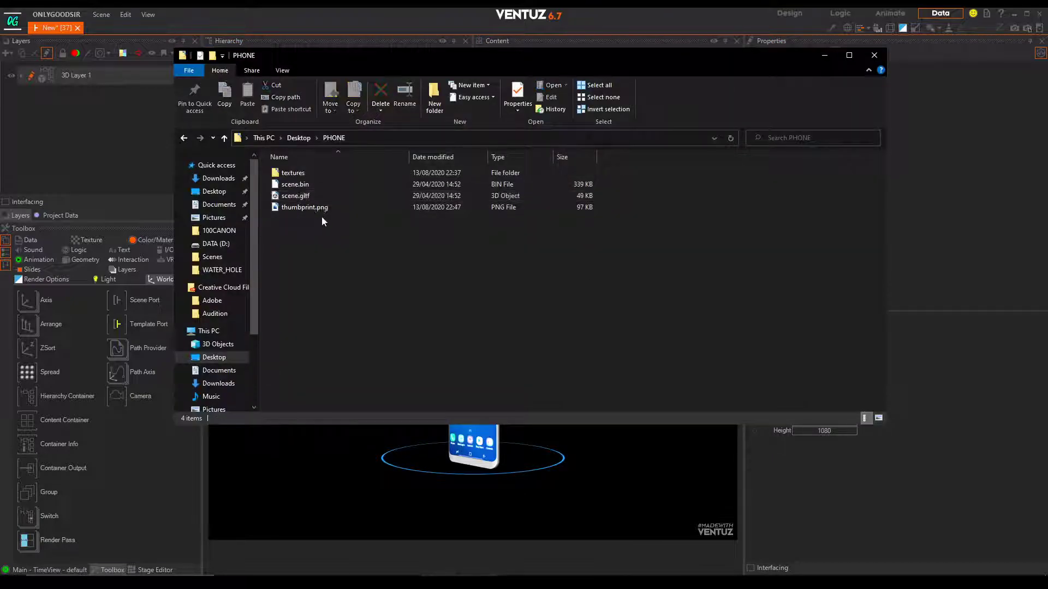
left_click(306, 208)
left_click_drag(306, 207, 366, 130)
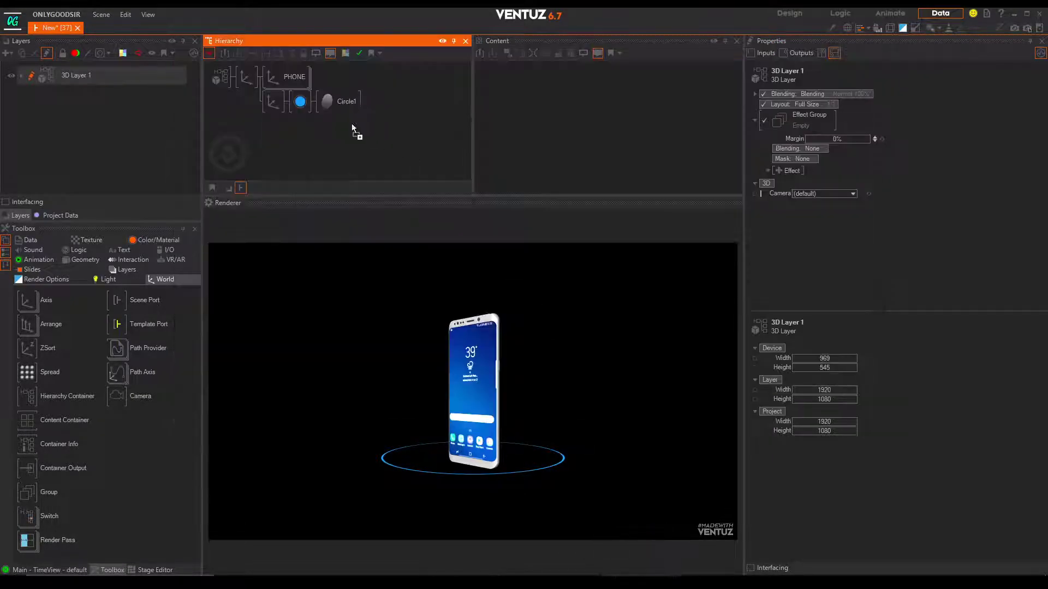
left_click_drag(265, 112, 272, 108)
- Add an Axis in front of the thumbprint material and attach a Rectangle after it
double_click(300, 137)
type("ax")
key("Return")
left_click(264, 129)
double_click(314, 150)
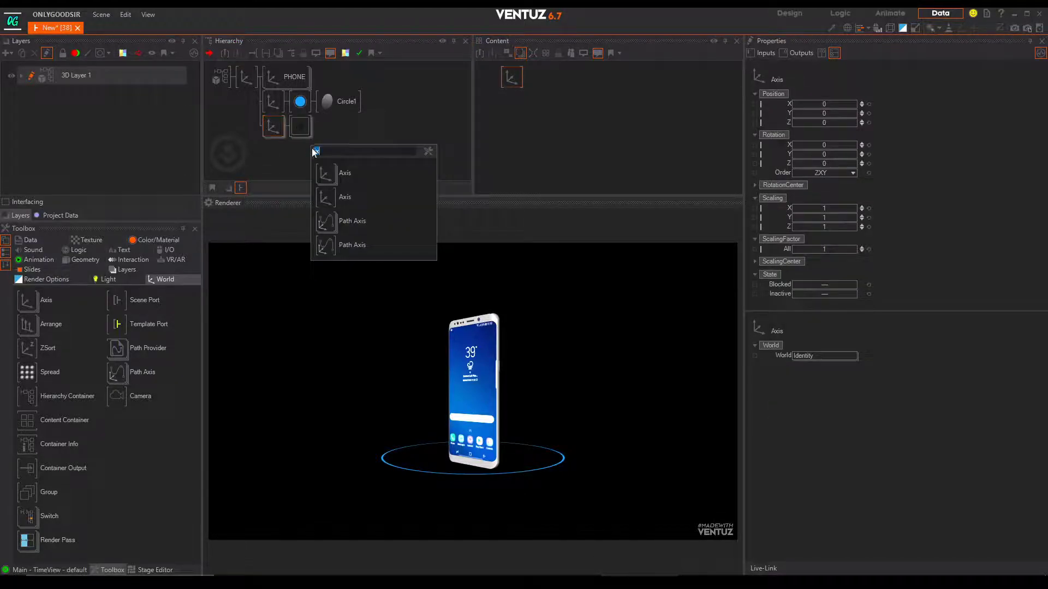
type("rect")
key("Return")
left_click(324, 123)
- Set the thumbprint material's lighting model to No Light
left_click(301, 132)
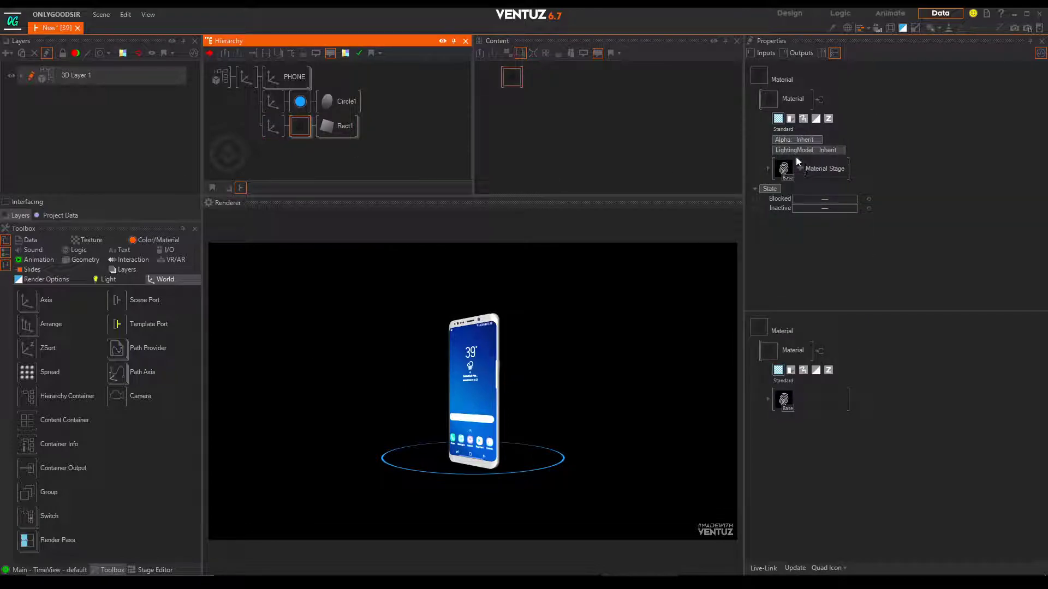
left_click(829, 150)
left_click(785, 182)
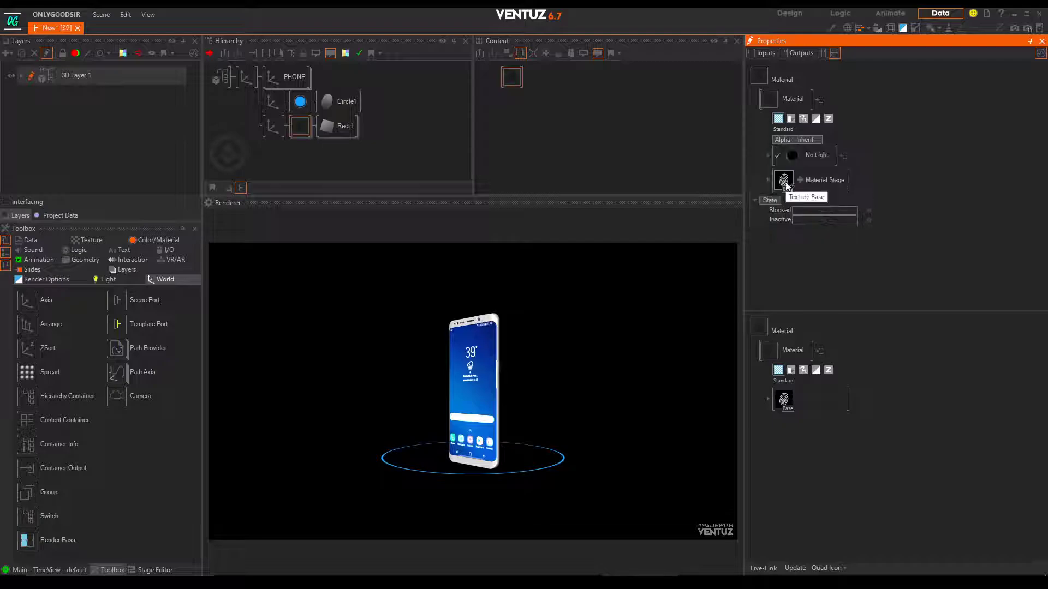
- Lay the thumbprint flat beneath the phone by setting its axis to scale 22.7, X rotation 90 and Y position -7.9
left_click(272, 127)
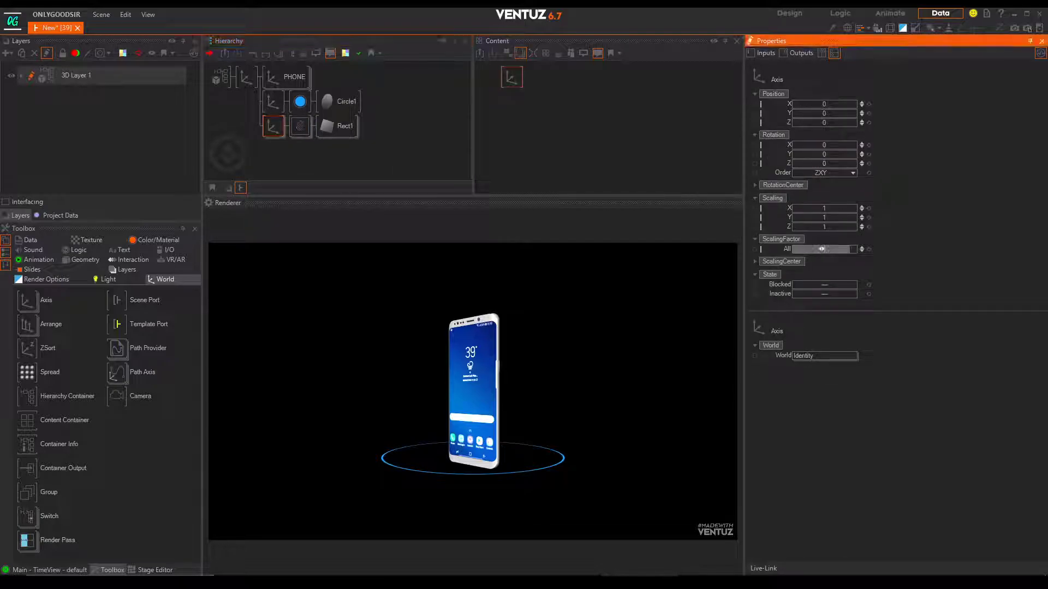
left_click_drag(855, 249, 852, 249)
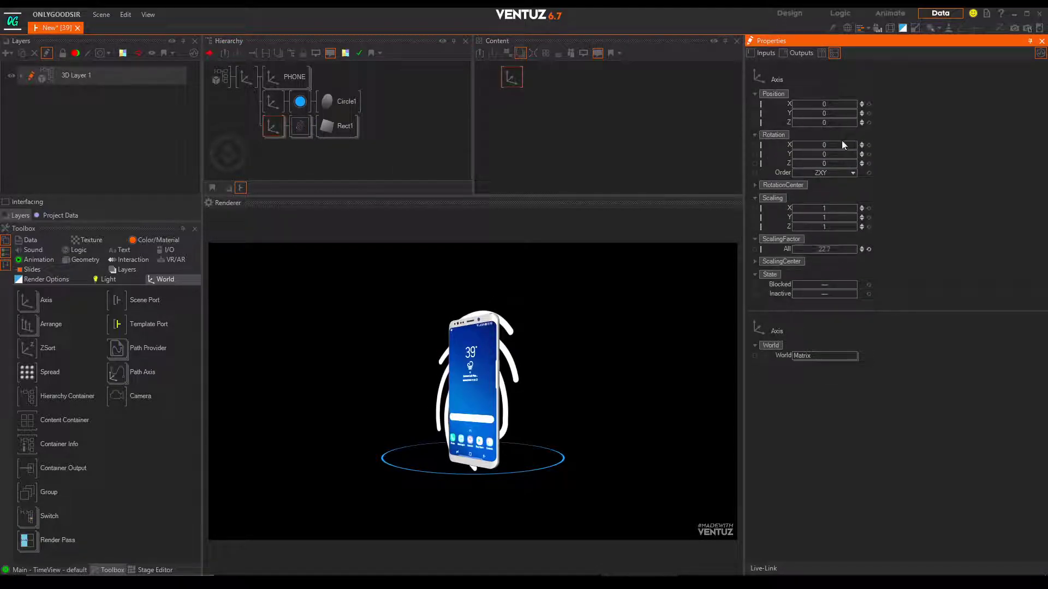
left_click(842, 147)
type("90")
key("Return")
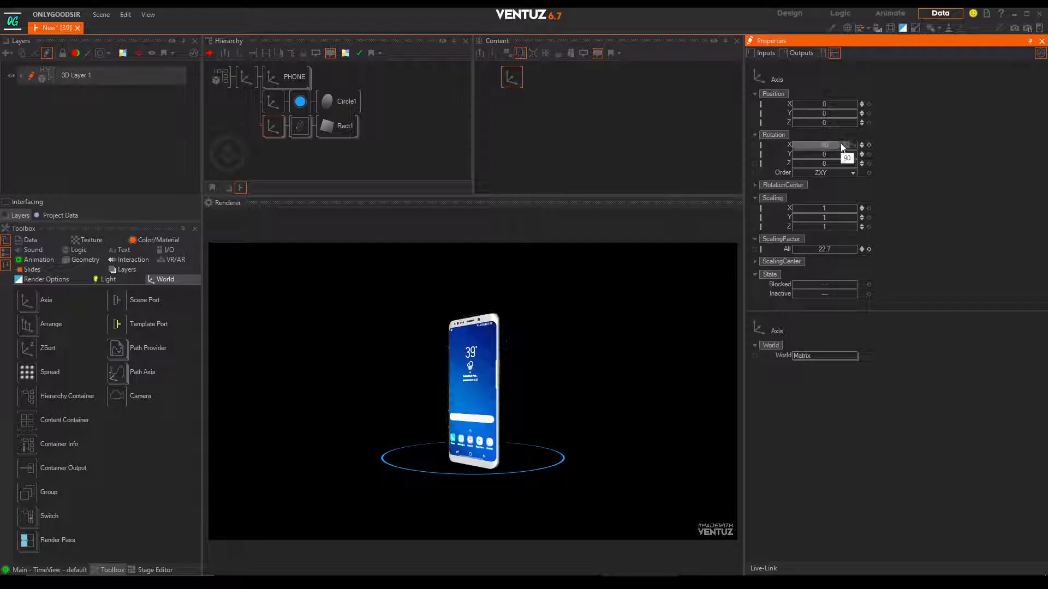
mouse_move(829, 115)
left_mouse_down()
mouse_move(794, 113)
mouse_move(825, 113)
mouse_move(803, 113)
mouse_move(813, 114)
left_mouse_up()
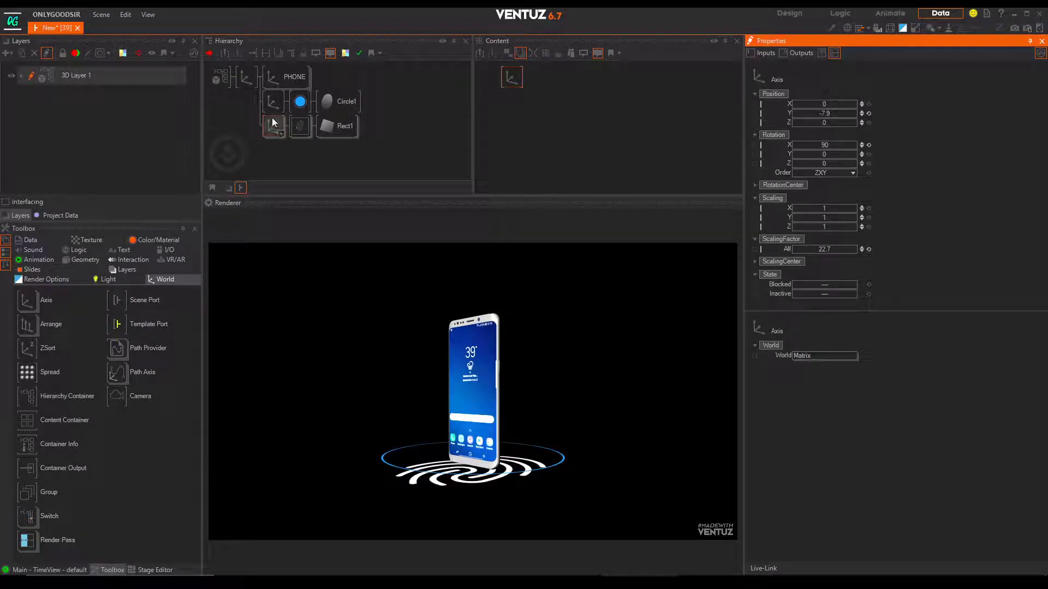
- Move the thumbprint branch above PHONE in the hierarchy and reduce its overall scale to 20.6
left_click_drag(271, 128, 273, 78)
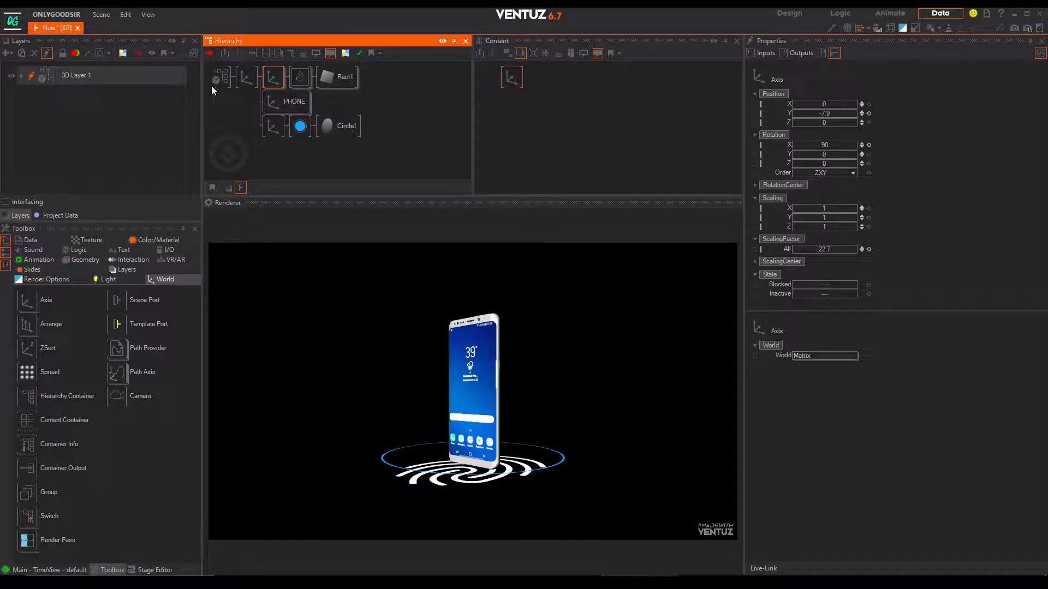
left_click_drag(829, 250, 826, 249)
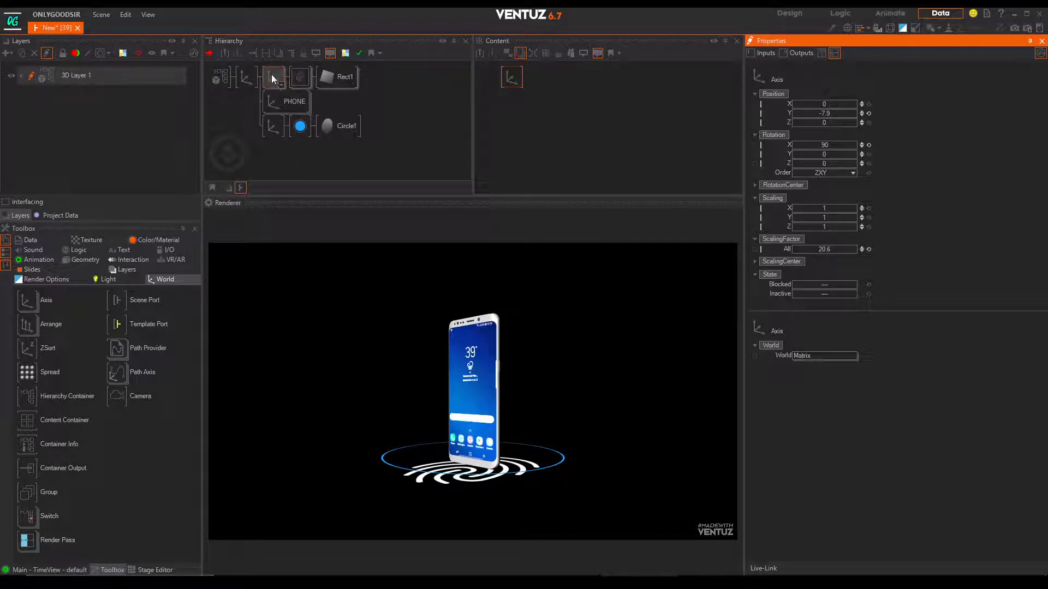
- Add a branch at the start of the hierarchy with an Axis and a Circle, and reuse the ring's blue material on it
key("ctrl+space")
type("axi")
mouse_move(284, 103)
left_mouse_down()
mouse_move(275, 73)
mouse_move(287, 78)
left_mouse_up()
key("ctrl+space")
type("circ")
left_click(301, 153)
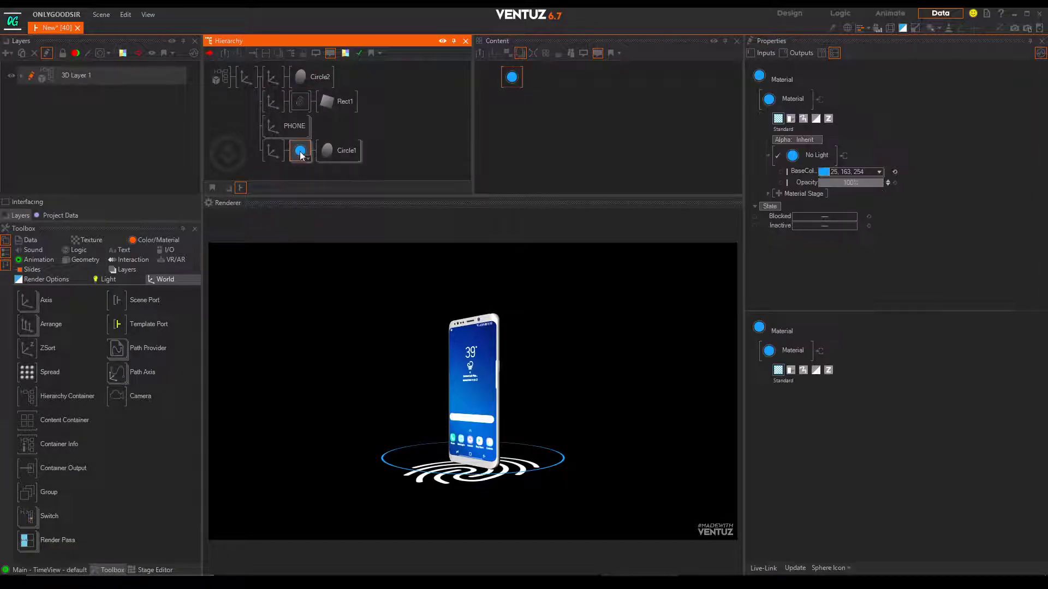
left_click_drag(301, 155, 299, 77, "ctrl")
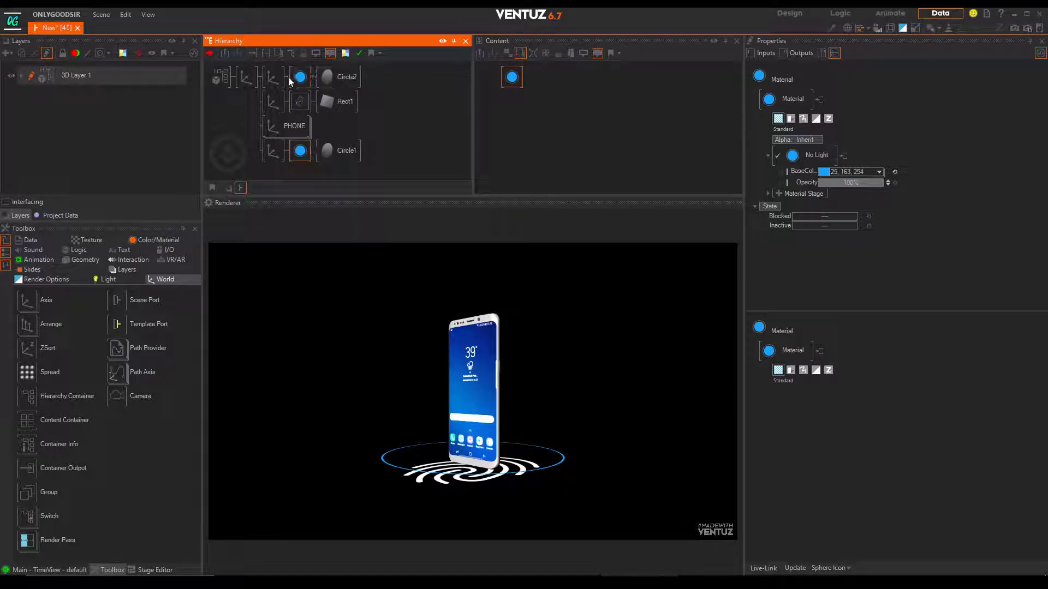
- Lay the blue circle flat under the thumbprint with X rotation 90, lowering it beneath the phone and scaling it to about 16.1
left_click_drag(861, 249, 859, 249)
left_click(835, 145)
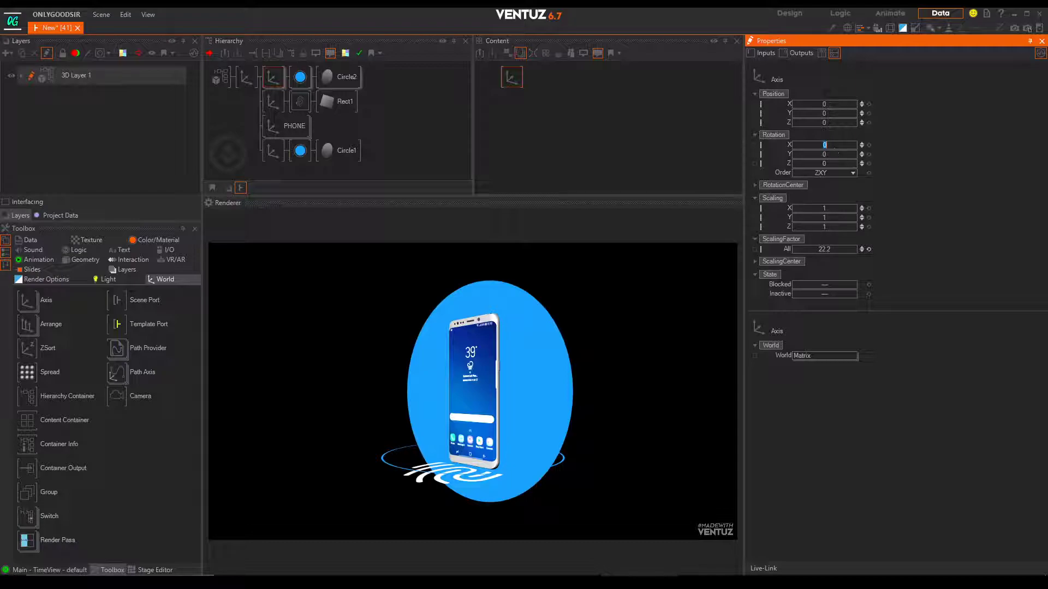
type("90")
key("Return")
left_click_drag(824, 115, 800, 115)
left_click_drag(837, 252, 825, 248)
- Set the thumbprint material's alpha blending to Advanced with the Screen preset
left_click(299, 101)
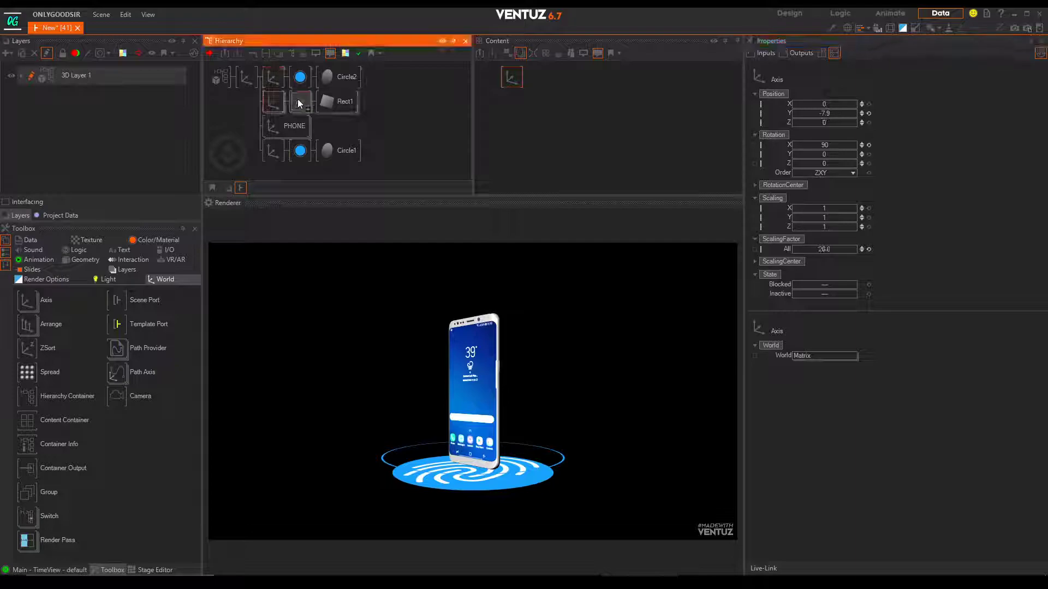
left_click(816, 122)
left_click(816, 119)
left_click(821, 150)
mouse_move(820, 198)
left_click(887, 271)
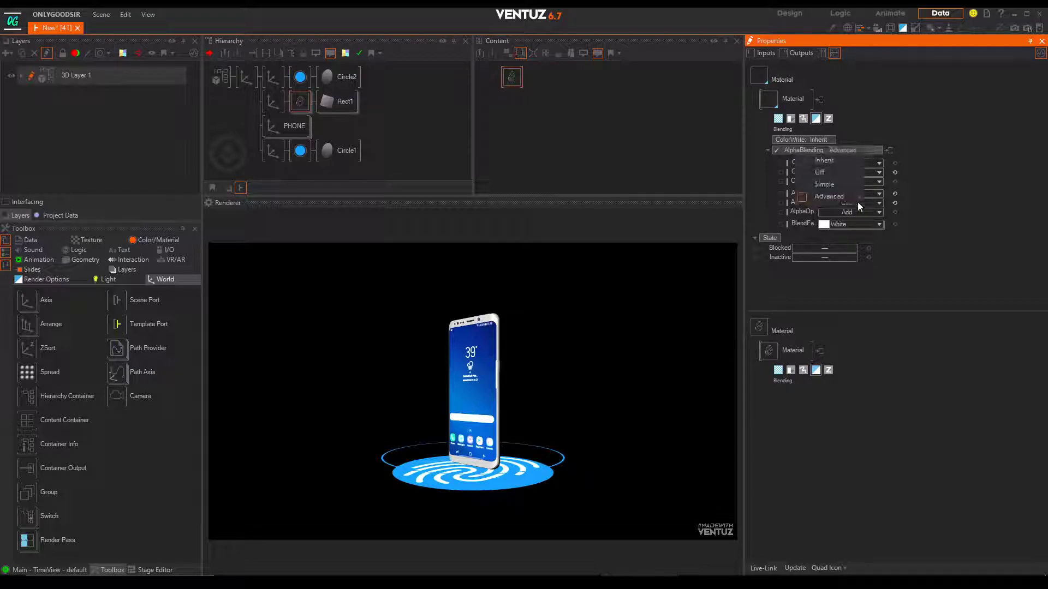
left_click(862, 153)
left_click(896, 265)
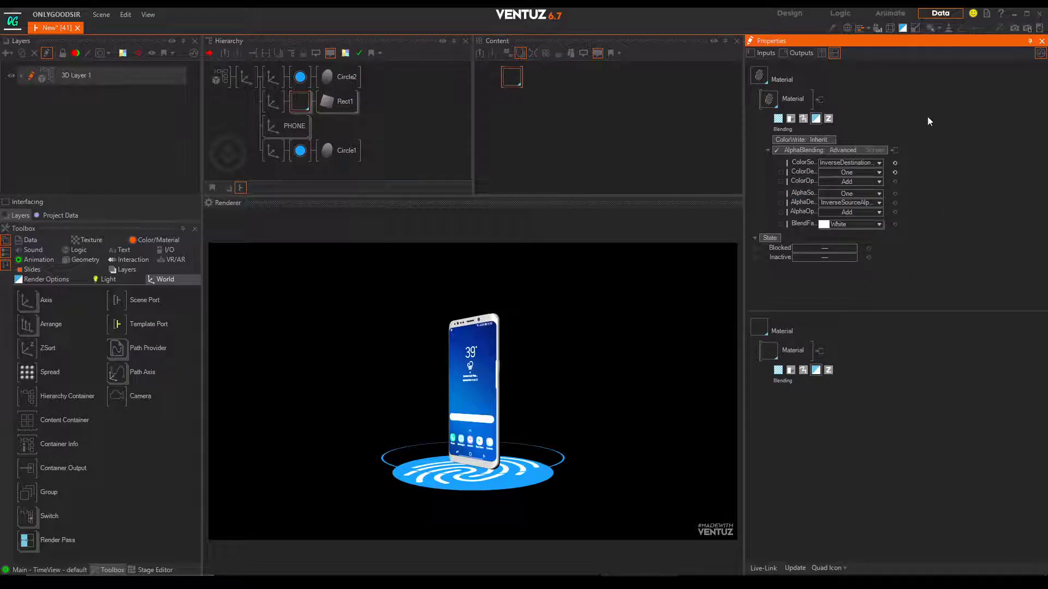
- Lower the thumbprint material's No Light opacity to 33.4%
left_click(779, 118)
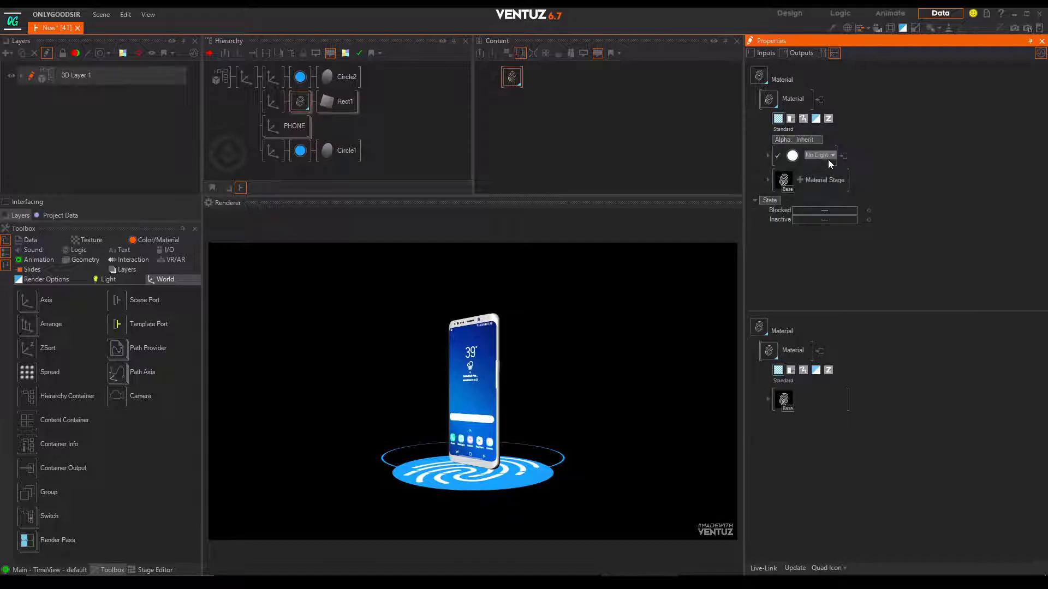
left_click(767, 155)
left_click_drag(872, 189, 839, 185)
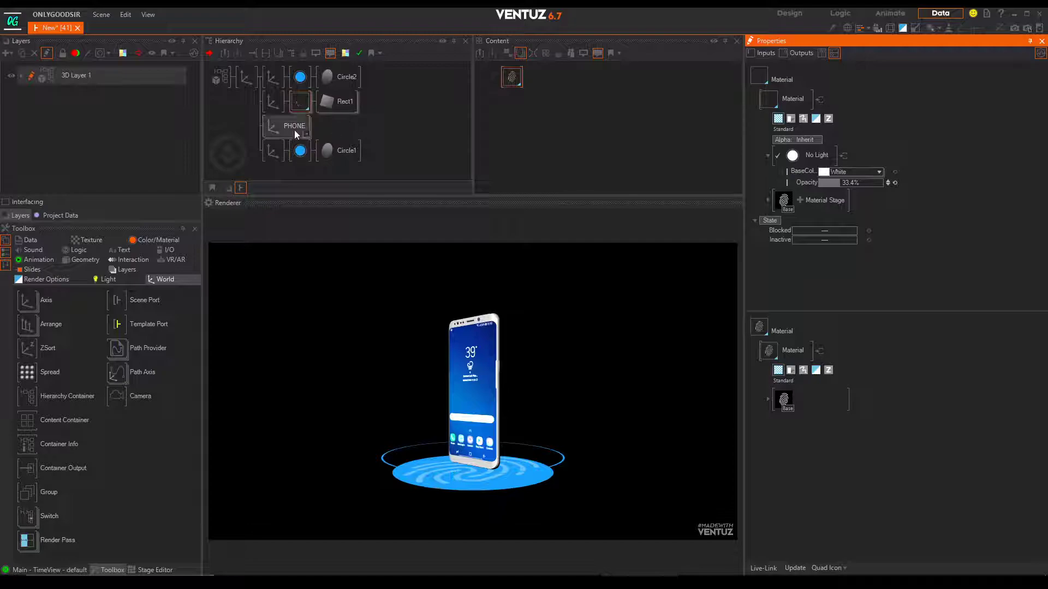
- Set the thumbprint's overall scale to 20.7 and raise the PHONE axis above the blue disc
left_click(272, 101)
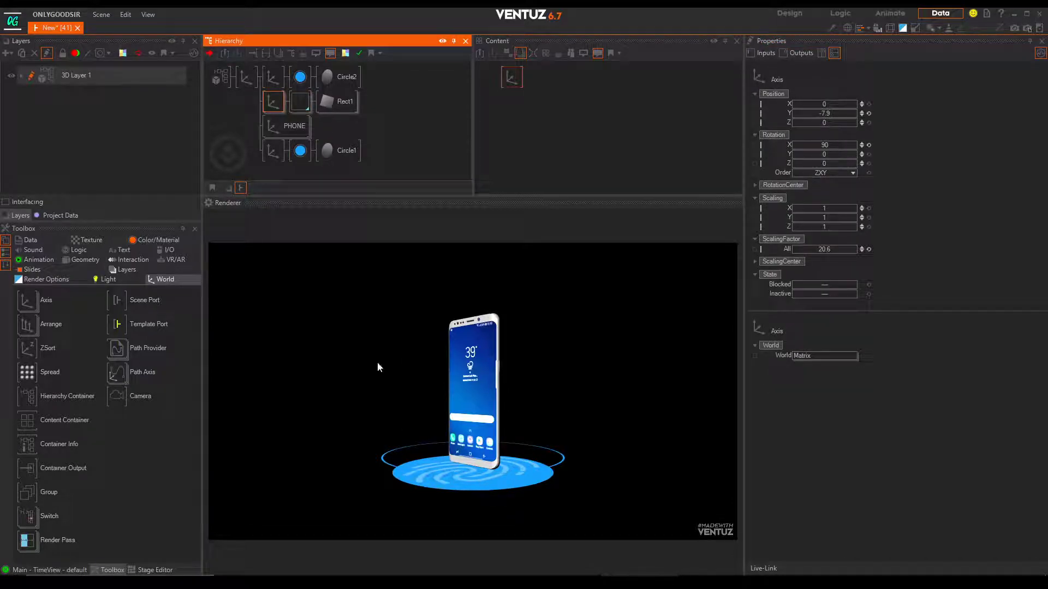
left_click_drag(836, 251, 818, 248)
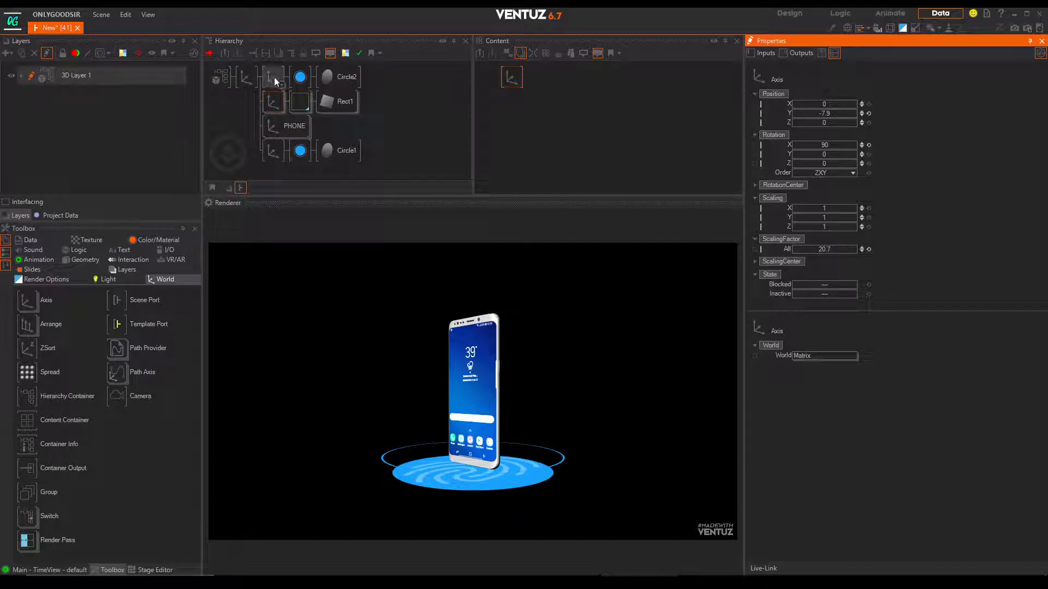
left_click(273, 126)
left_click_drag(827, 115, 856, 110)
- Tilt the whole scene by setting the root axis rotation to -7 on both X and Z
left_click(245, 77)
left_click_drag(830, 145, 821, 164)
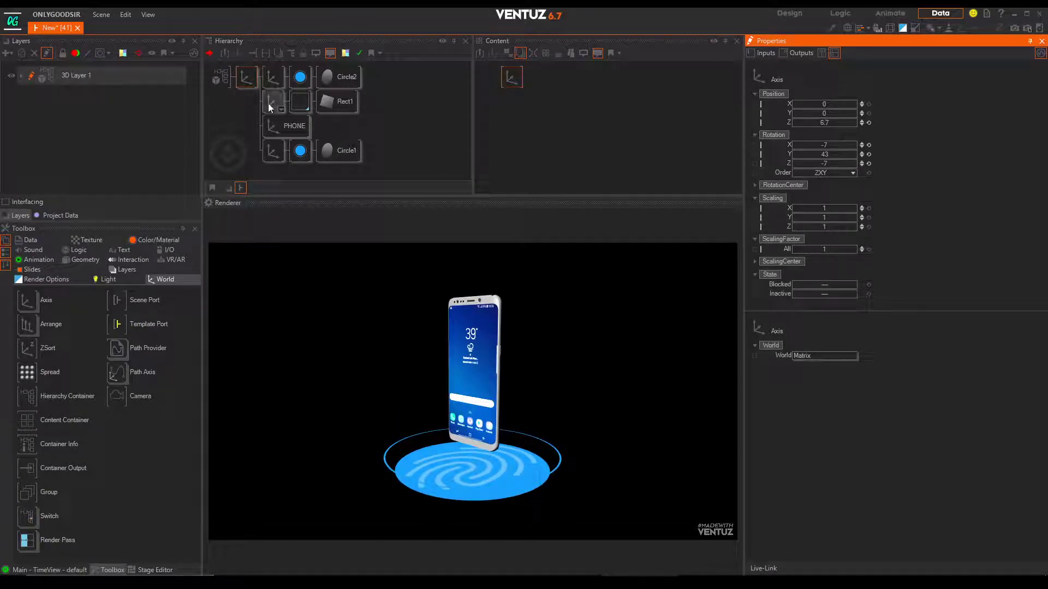
- Lower the blue disc's axis slightly below the thumbprint to Y position -8.01
left_click(292, 121)
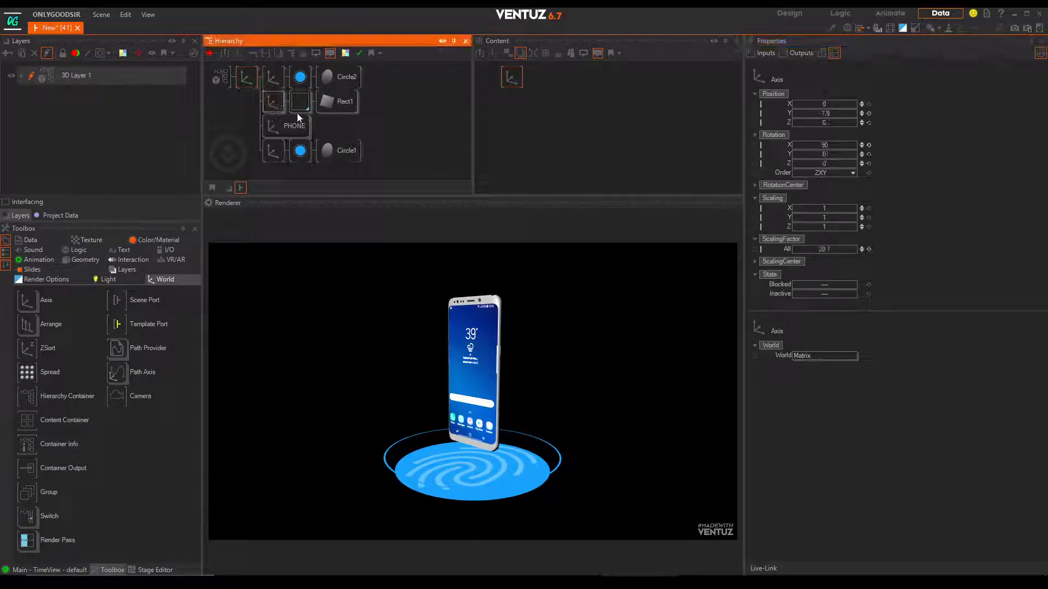
left_click(819, 115)
left_click_drag(814, 113, 822, 113)
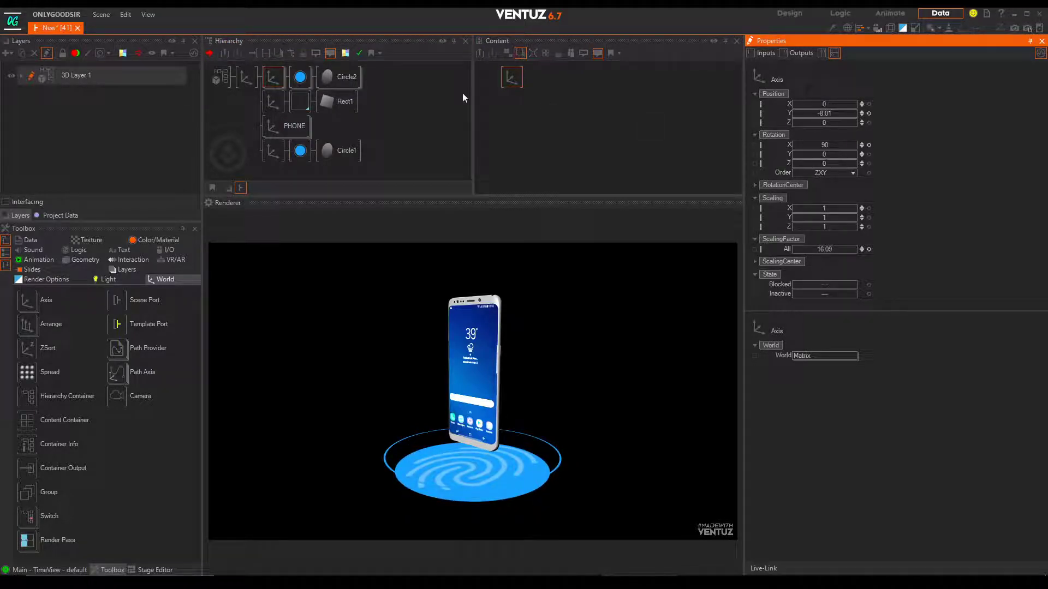
- Nest the thumbprint branch under the blue disc's axis and reset its X rotation, Y position and overall scale to defaults
left_click(279, 104)
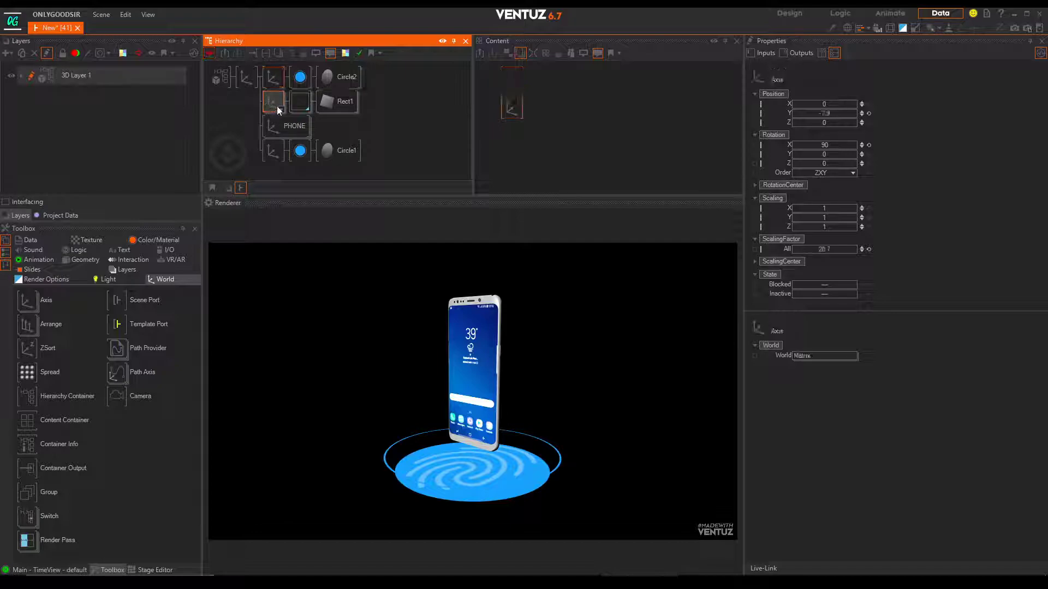
left_click_drag(279, 111, 301, 101)
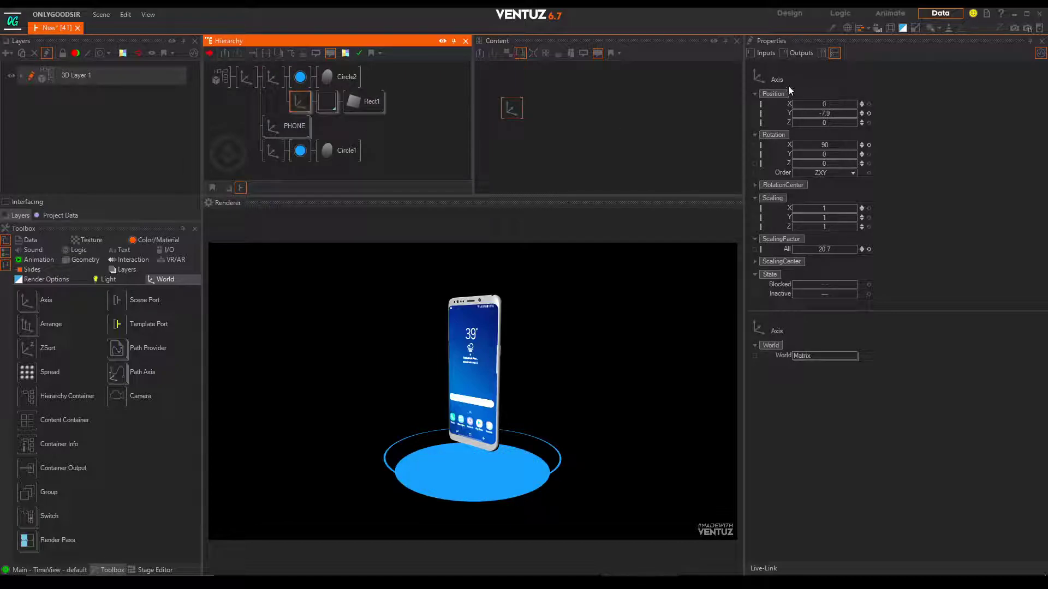
left_click(868, 145)
left_click(868, 114)
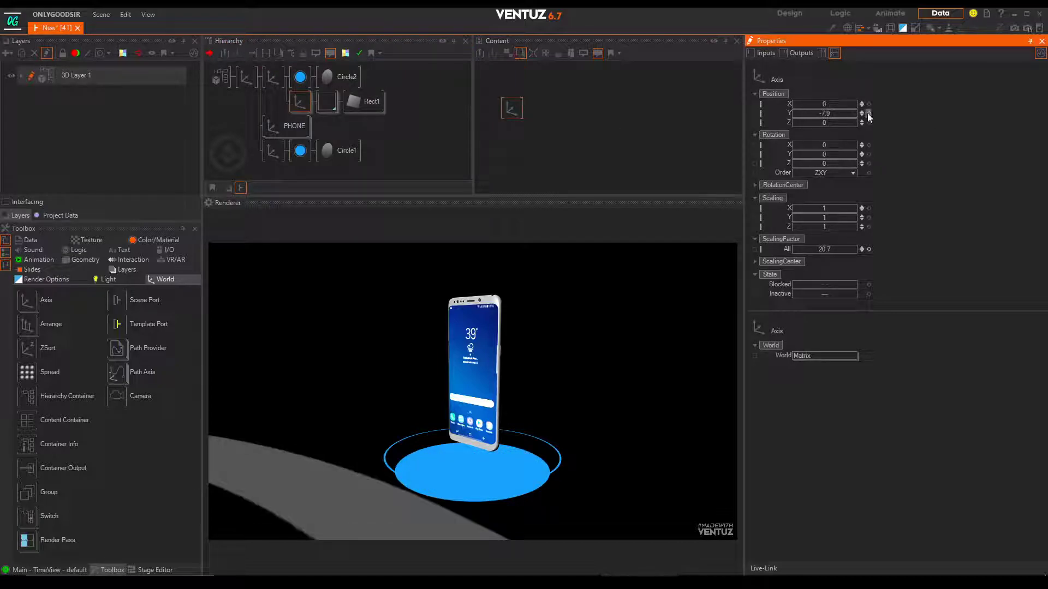
left_click(869, 249)
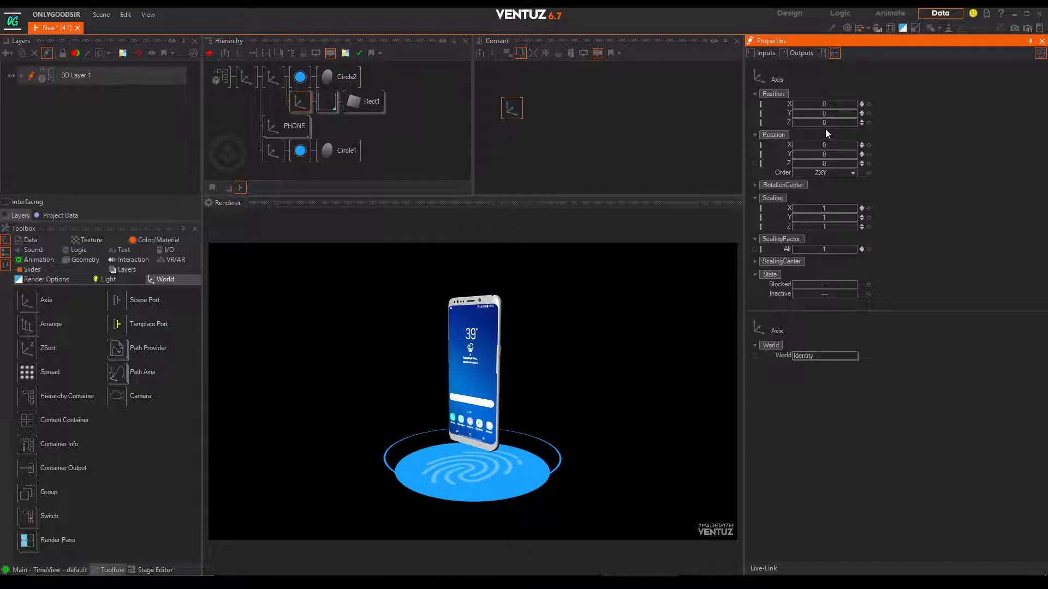
- Offset the nested thumbprint to Z position -0.003 with Y at its default, and set its overall scale to 1.21
left_click_drag(829, 114, 801, 122)
left_click(869, 115)
left_click_drag(819, 249, 831, 249)
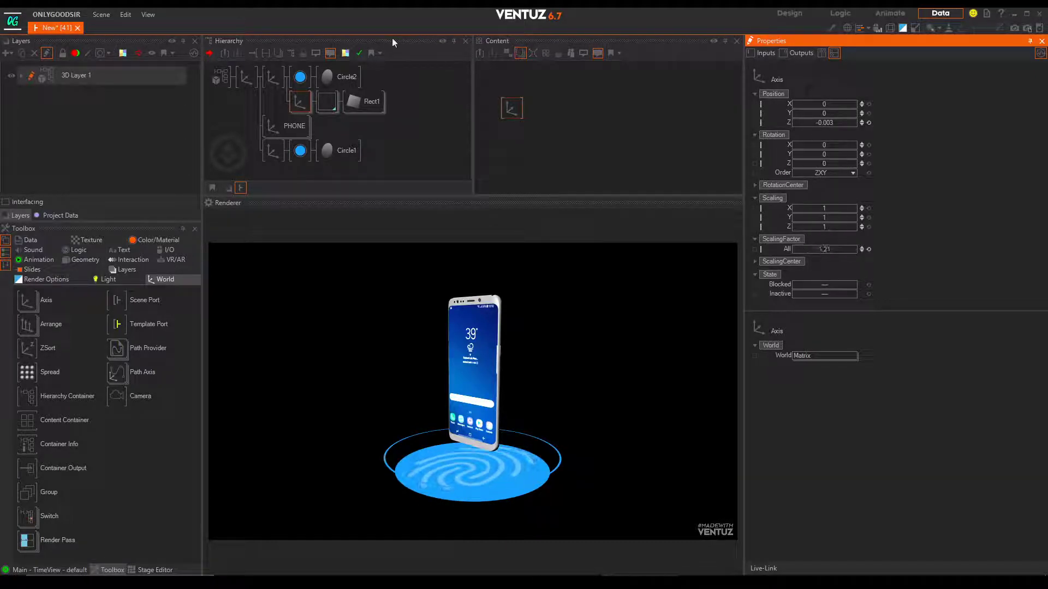
- Raise the blue disc's axis slightly along Y
left_click(268, 74)
mouse_move(831, 116)
left_mouse_down()
mouse_move(855, 116)
mouse_move(811, 116)
mouse_move(831, 116)
left_mouse_up()
left_click(296, 95)
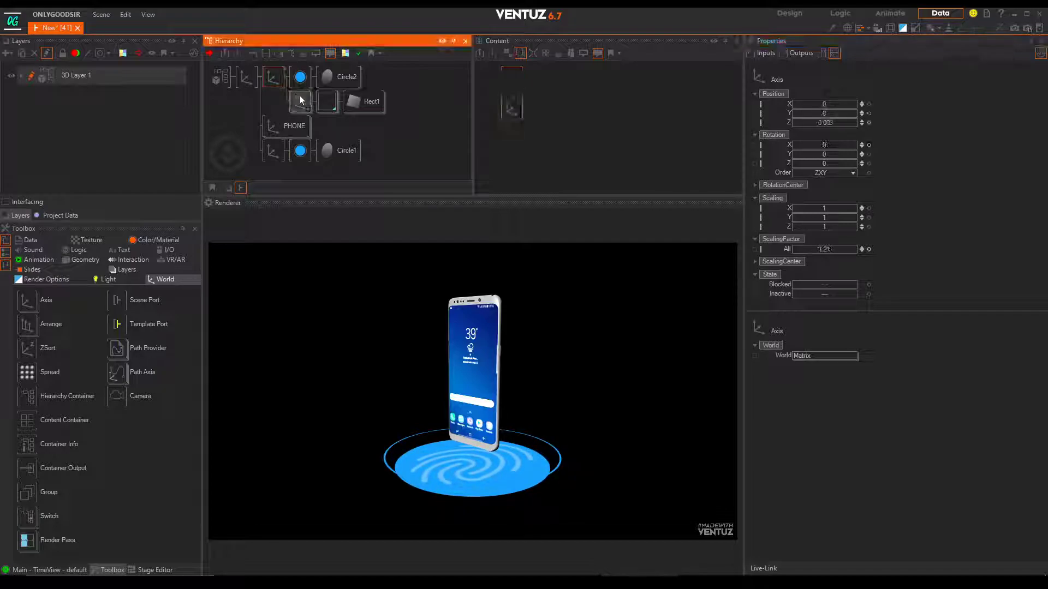
- Duplicate the disc's material and Circle2 geometry under the disc's axis and insert a new axis ahead of the copy
left_click(303, 82)
left_click_drag(305, 81, 298, 76, "ctrl")
type("ax")
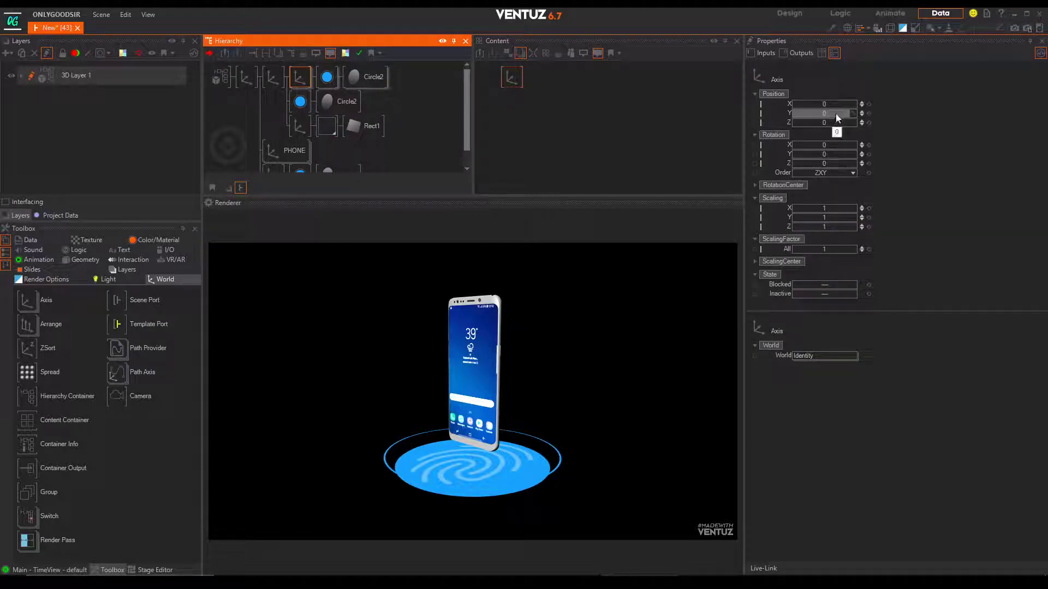
- Offset the duplicate disc's axis to Z position 0.006 with Y at its default, and set its overall scale to 1.11
left_click_drag(833, 113, 829, 113)
left_click(868, 113)
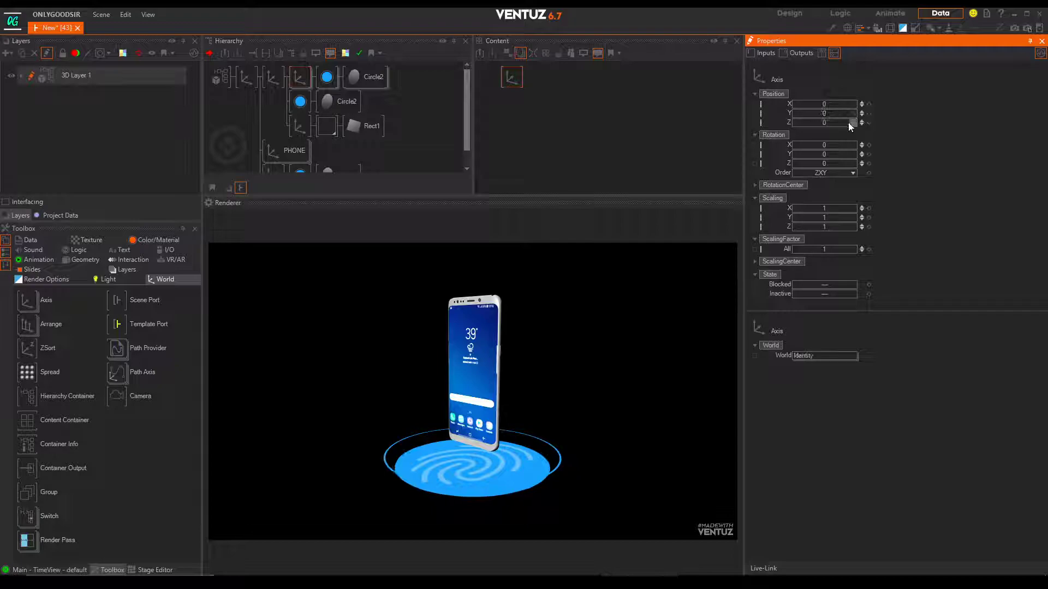
left_click_drag(829, 122, 826, 122)
left_click_drag(819, 251, 826, 249)
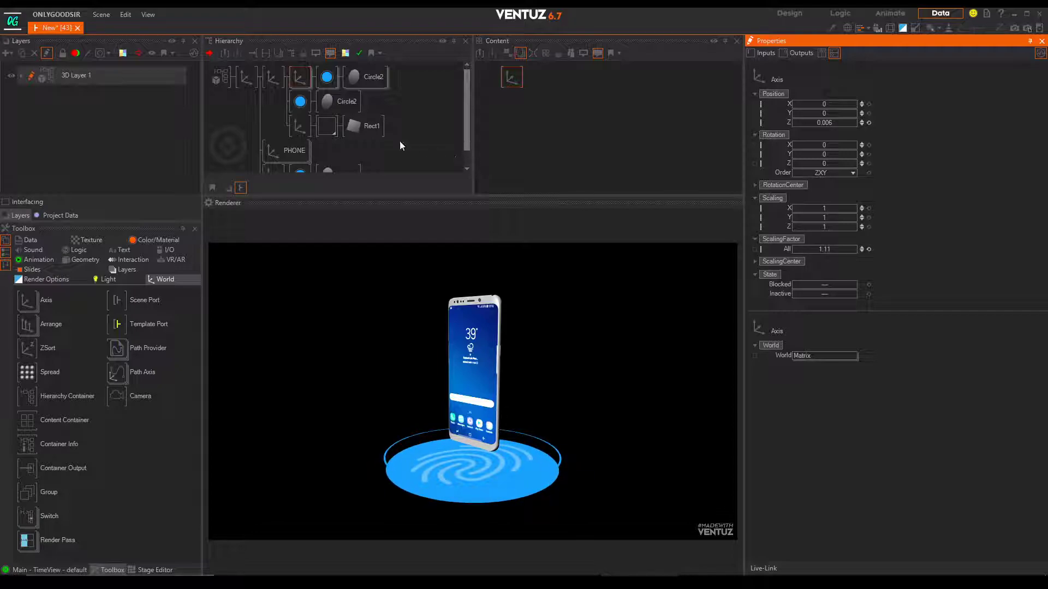
- Add a texture stage with the light-blue 1D gradient preset to the duplicate disc's material and shrink the disc's overall scale slightly
left_click(329, 78)
left_click(774, 194)
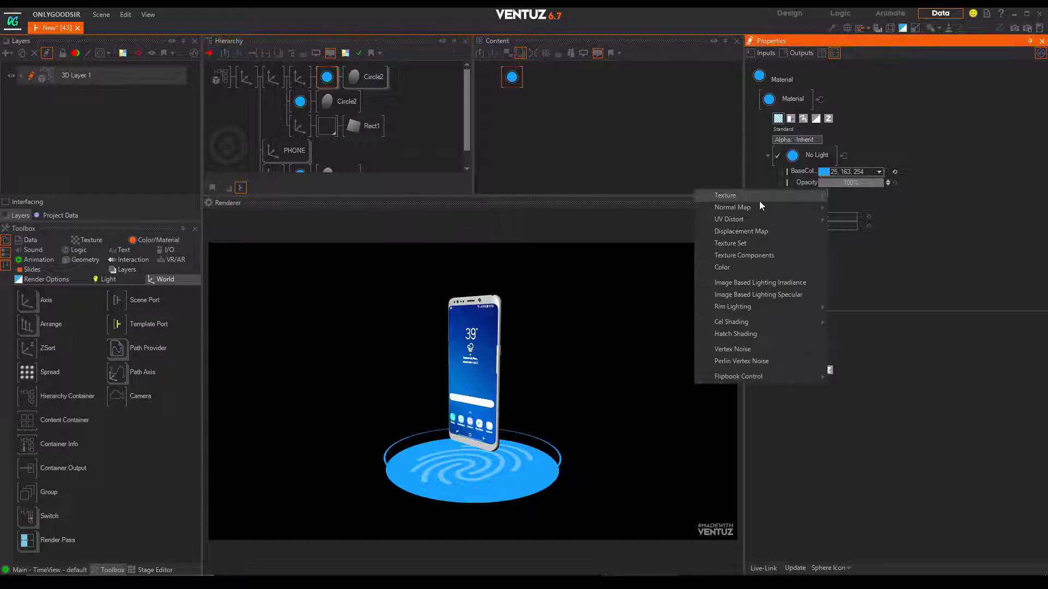
mouse_move(769, 202)
left_click(870, 211)
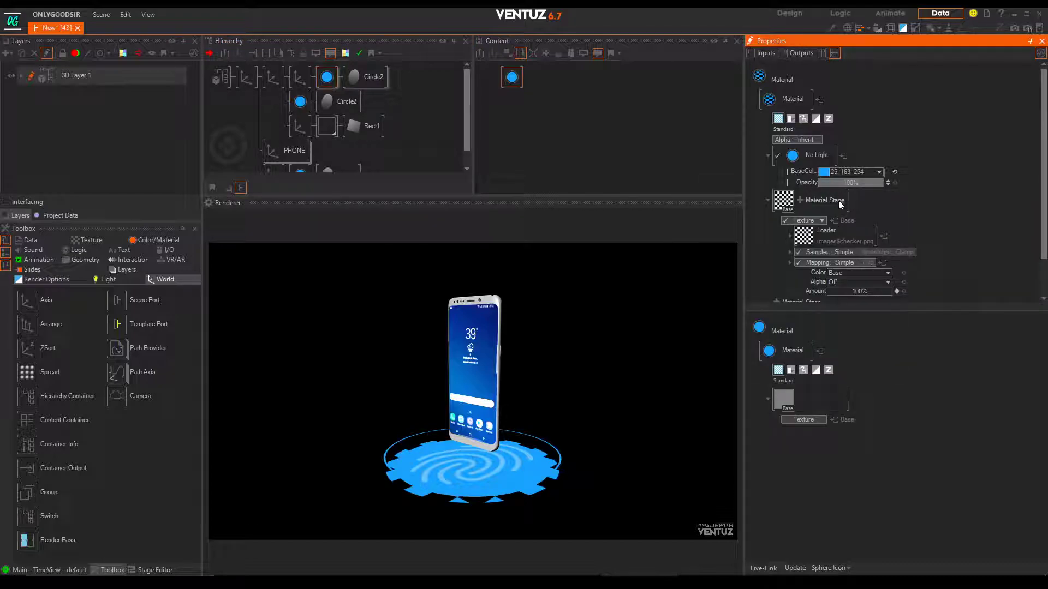
left_click(841, 230)
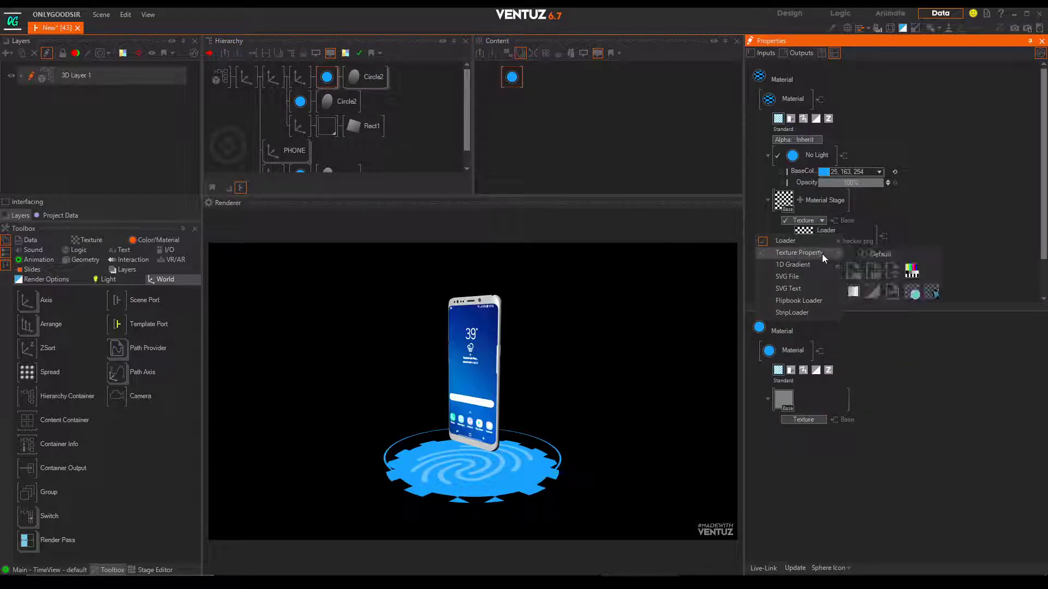
mouse_move(825, 264)
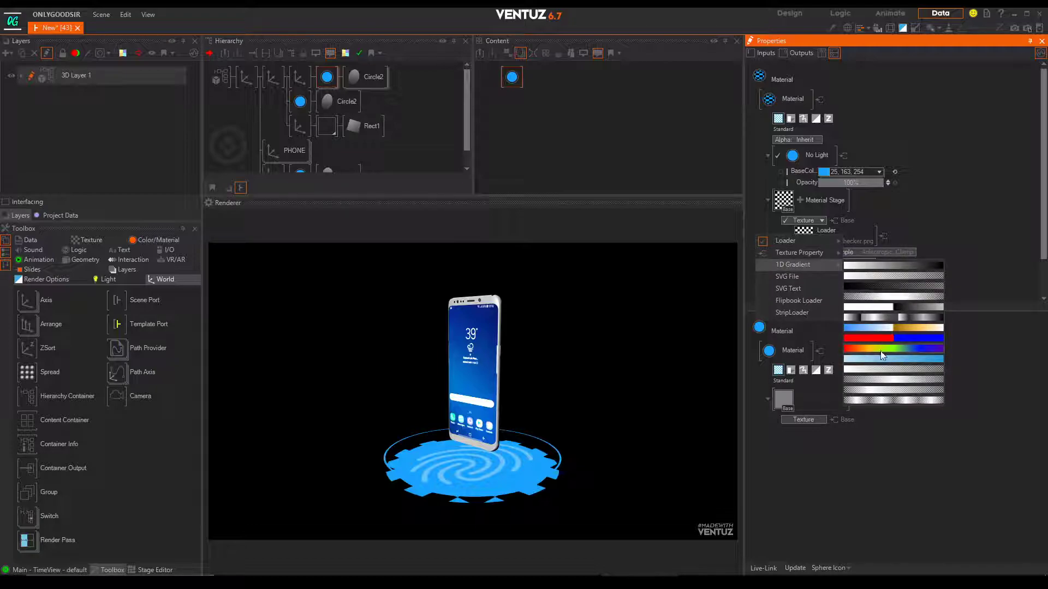
left_click(902, 358)
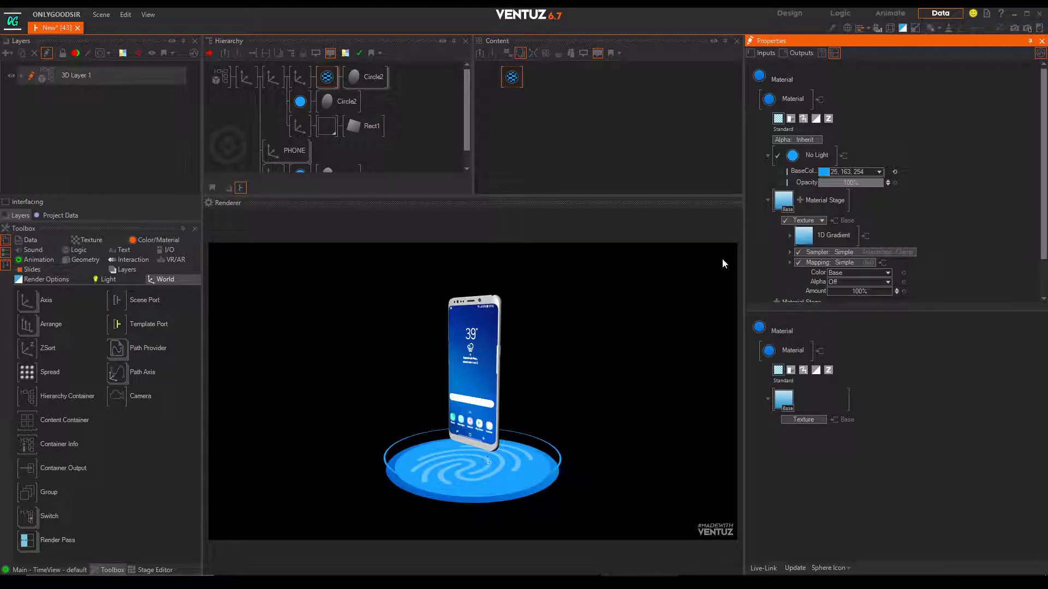
left_click(299, 76)
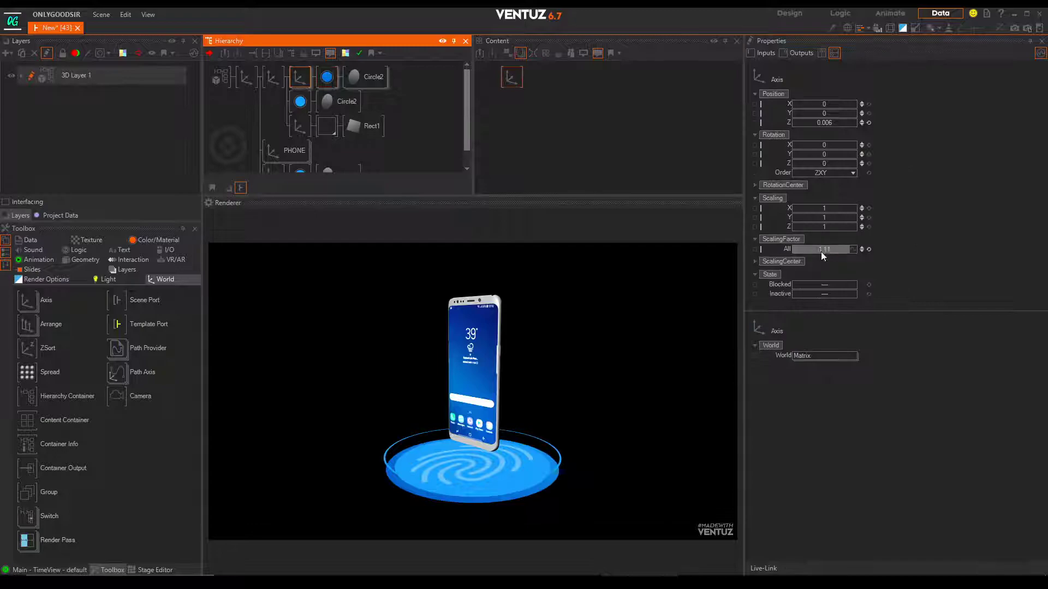
left_click_drag(820, 249, 820, 249)
- Recolour the duplicate disc's gradient with a dark blue end stop (RGB 0, 44, 85) and a brighter, saturated blue start stop
left_click(327, 77)
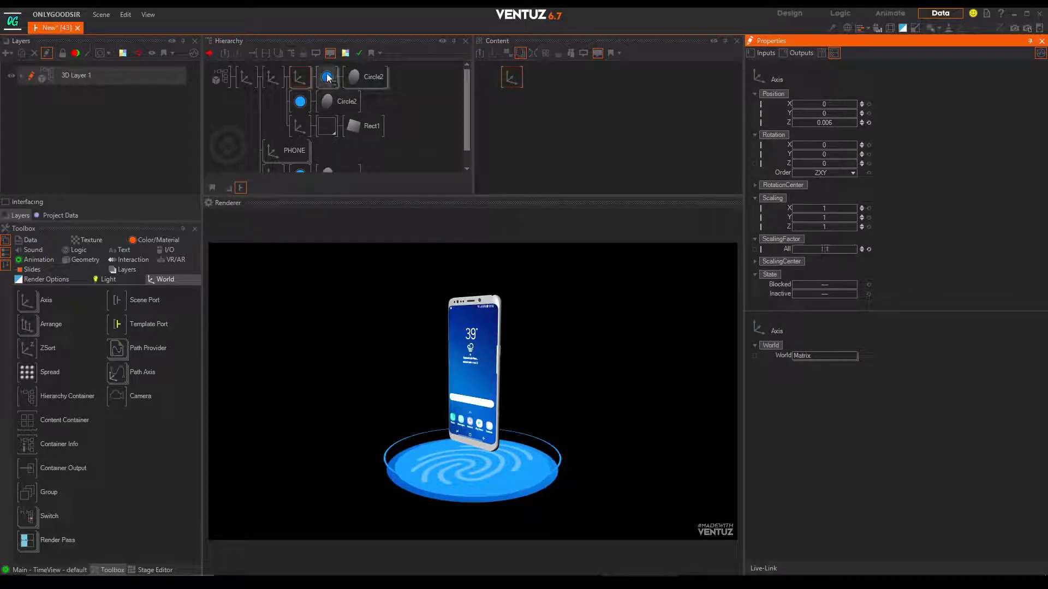
left_click(807, 244)
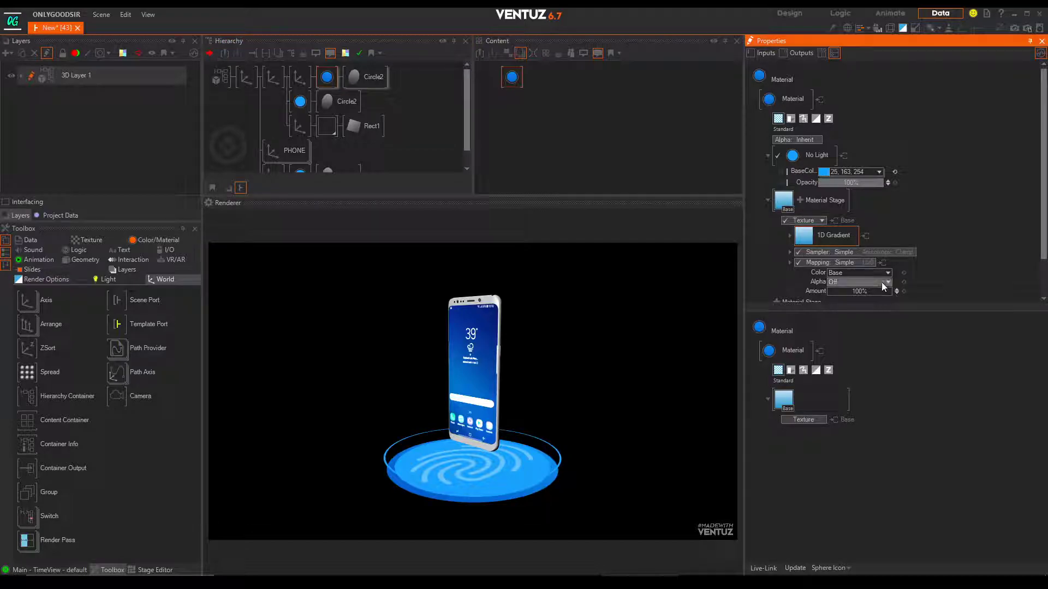
left_click(790, 236)
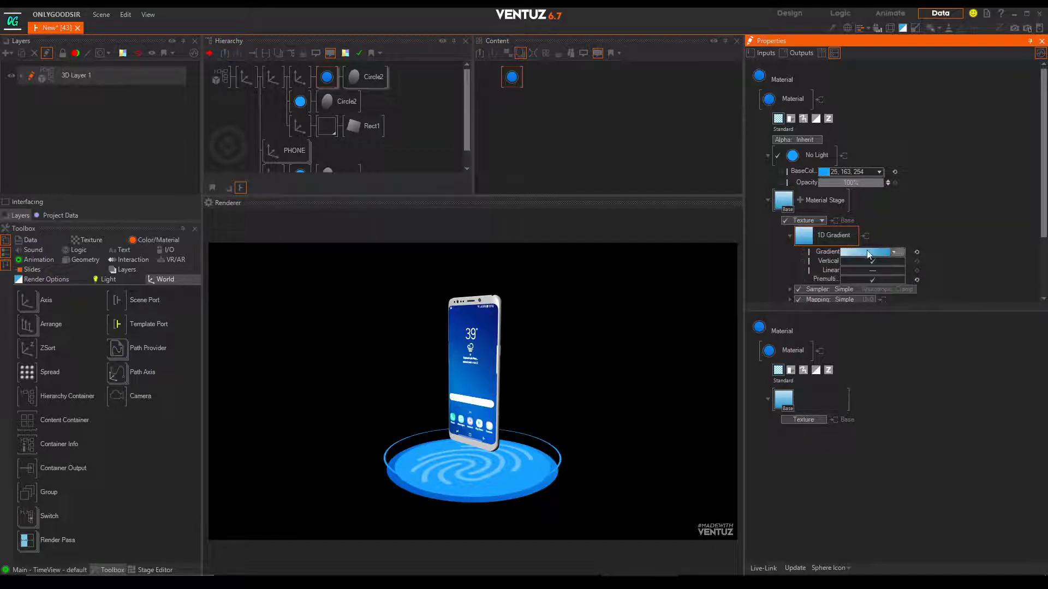
left_click(897, 253)
left_click(898, 280)
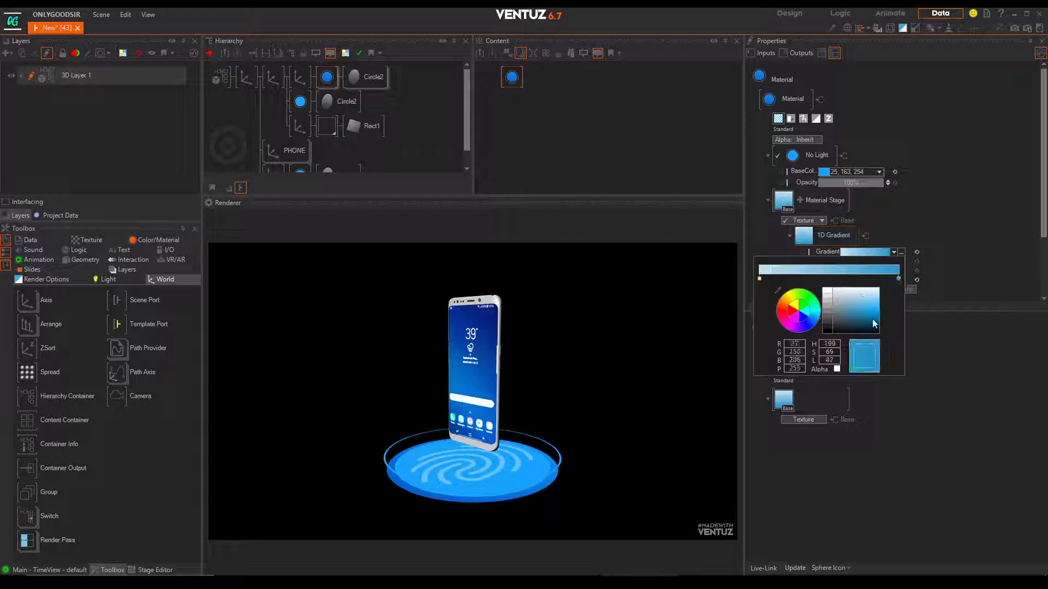
left_click_drag(877, 313, 879, 328)
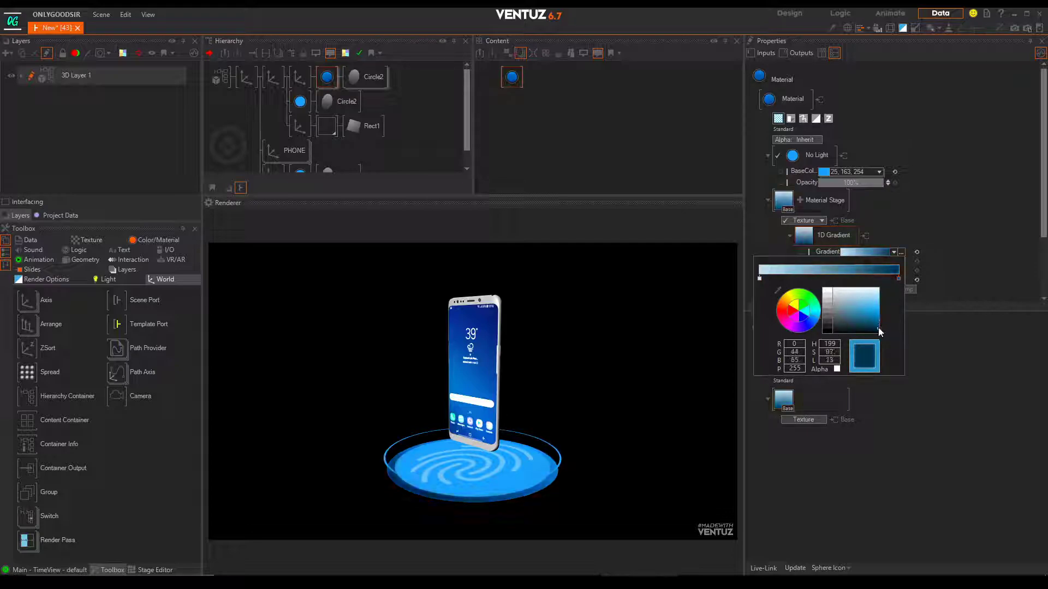
left_click(760, 279)
left_click_drag(868, 297, 891, 310)
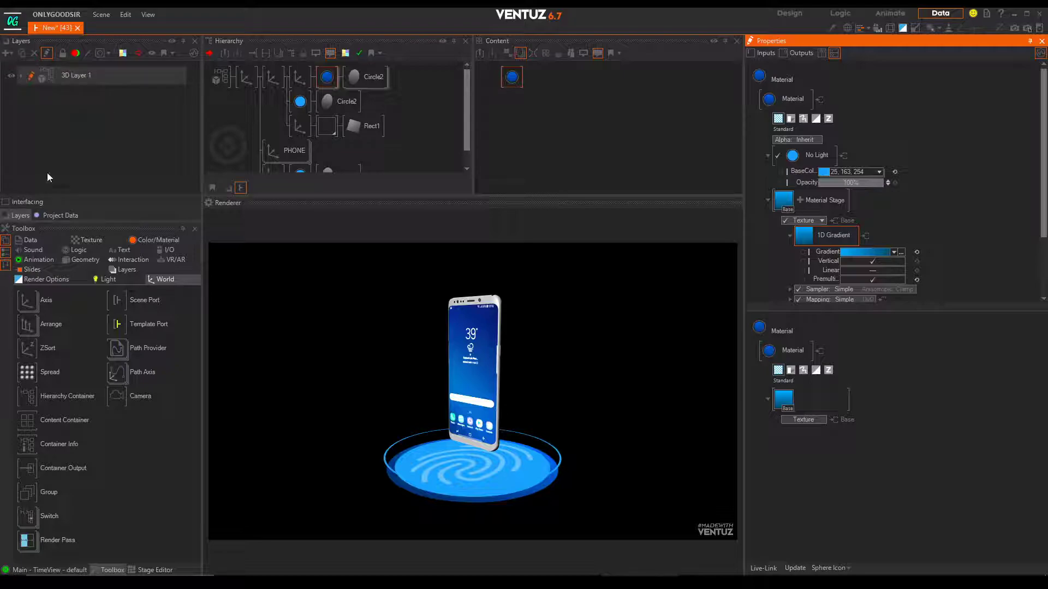
- Add a 2D gradient layer and place it behind 3D Layer 1 as the first layer in the list
left_click(9, 53)
mouse_move(64, 102)
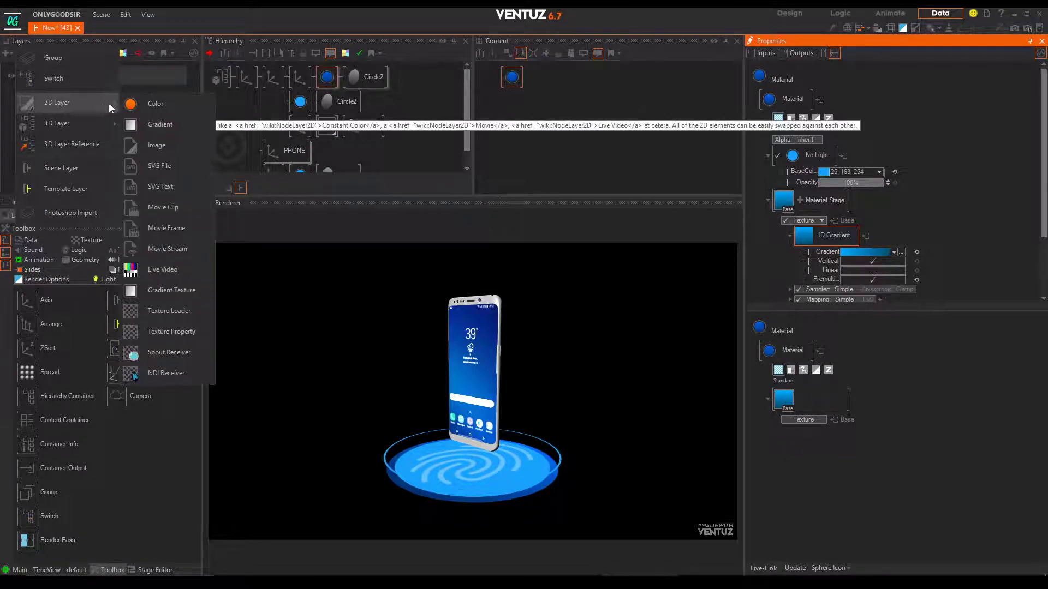
left_click(147, 125)
left_click_drag(82, 96, 76, 71)
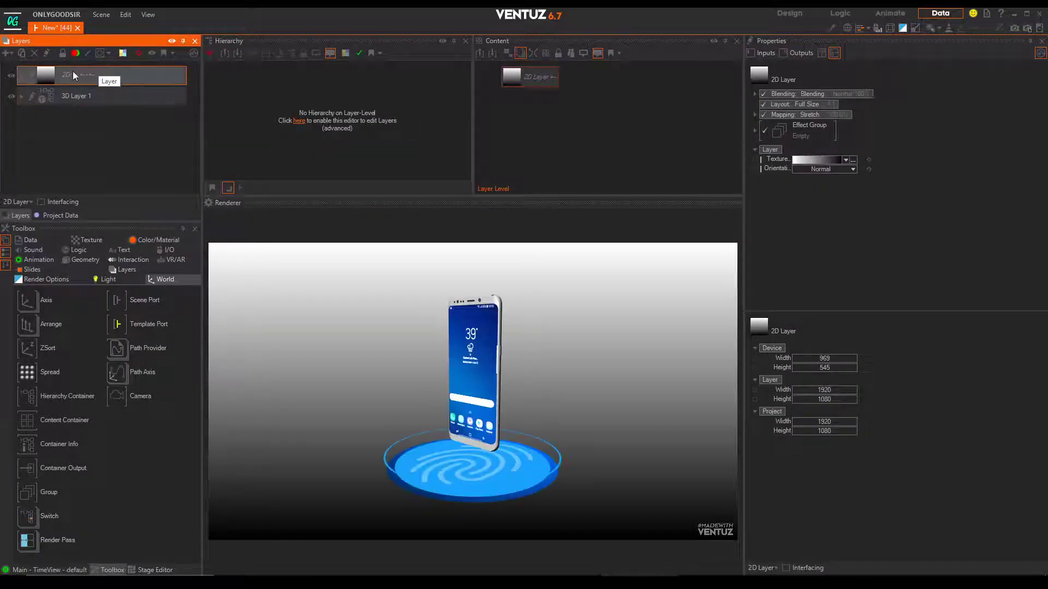
- Change the background layer's texture to the light-to-medium blue gradient preset
left_click(20, 76)
left_click(125, 158)
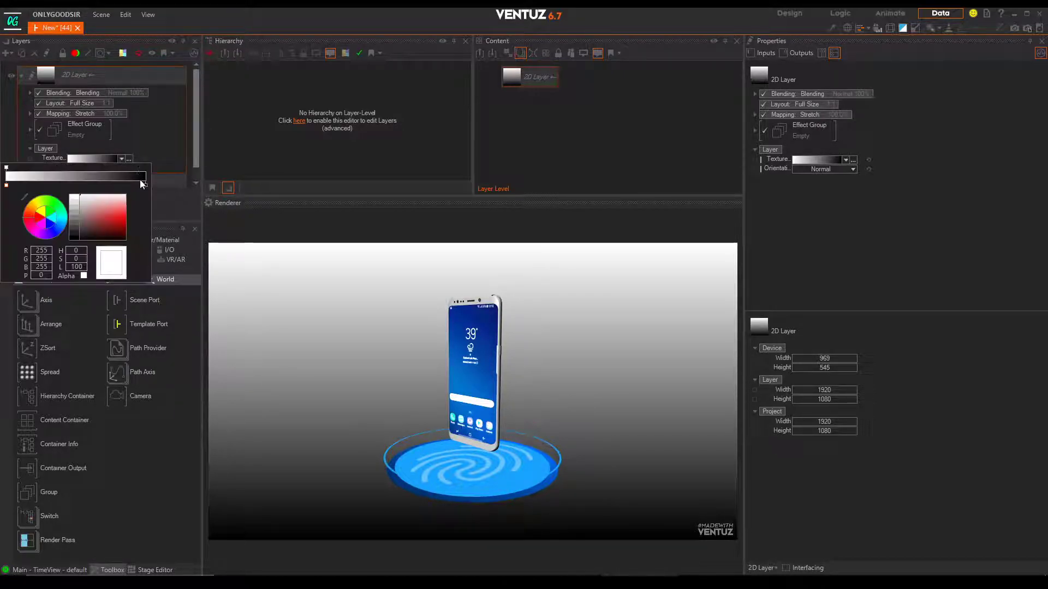
left_click(121, 159)
left_click(121, 159)
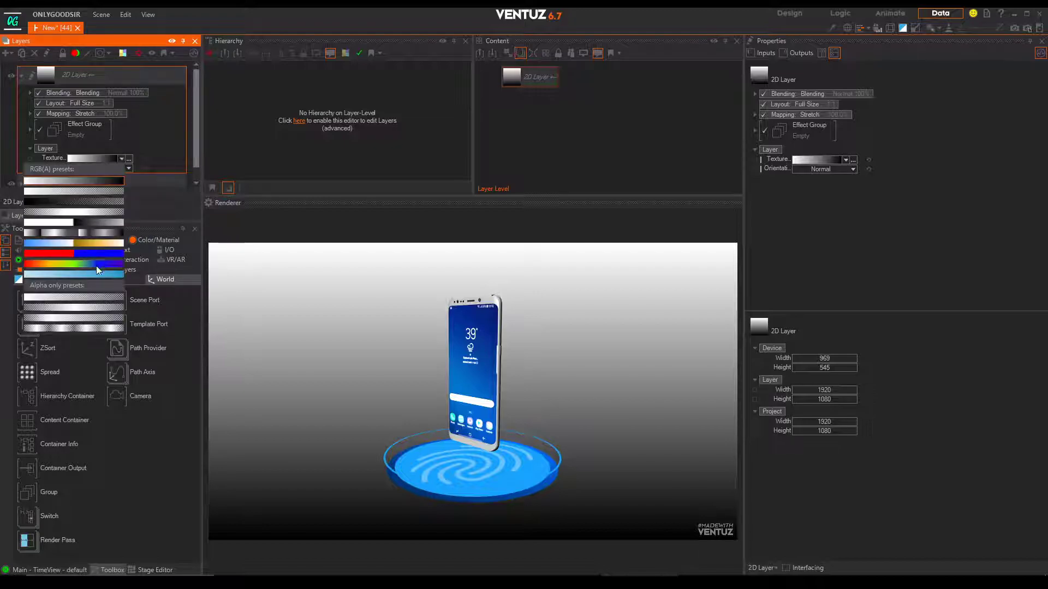
left_click(96, 264)
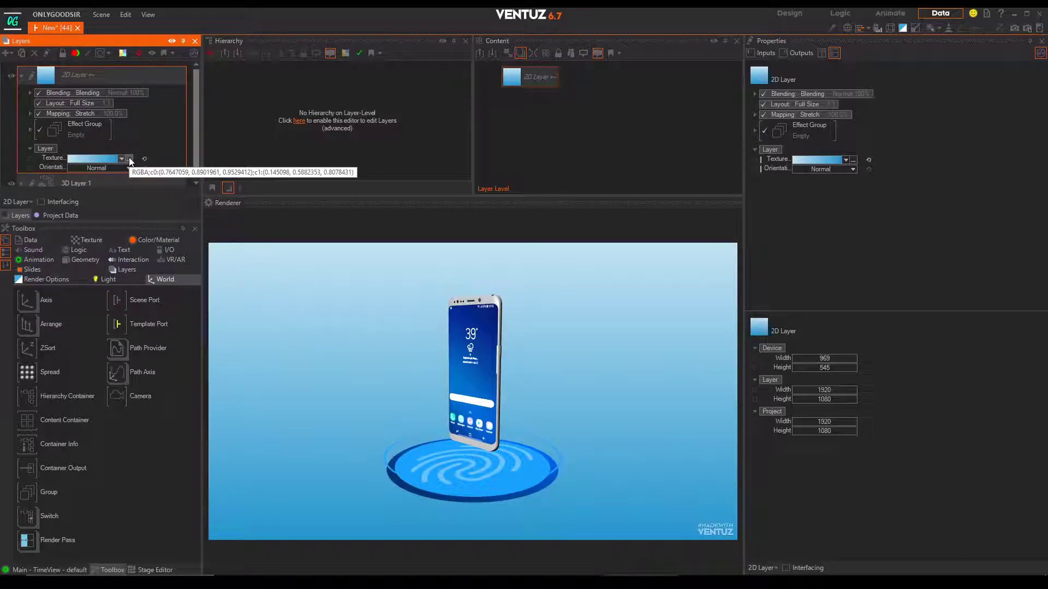
- Recolour the background gradient with a navy start stop (RGB 1, 31, 79) and a bright, saturated blue end stop
left_click(129, 159)
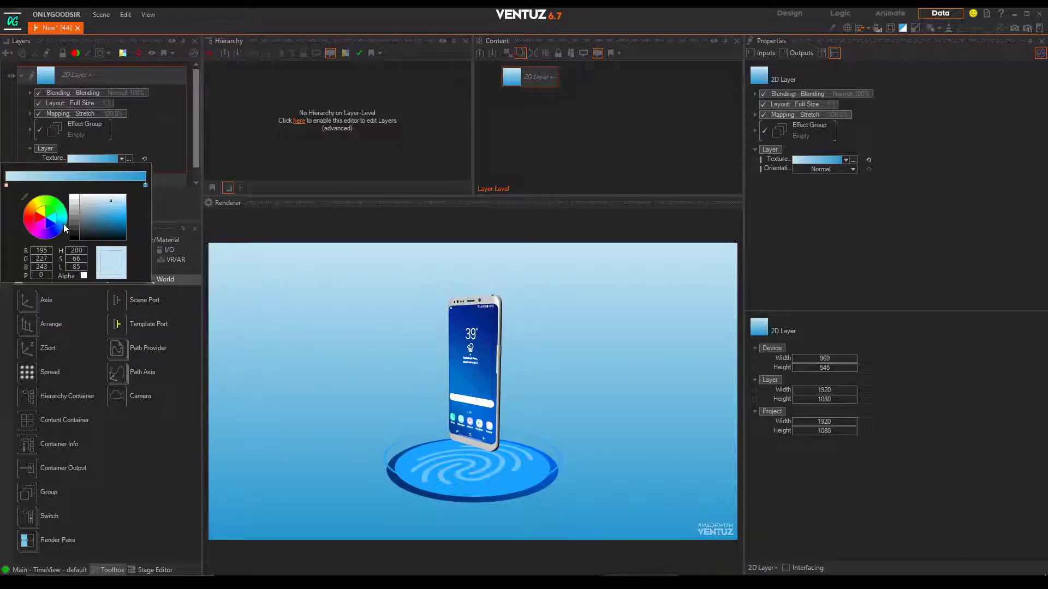
left_click_drag(64, 228, 126, 236)
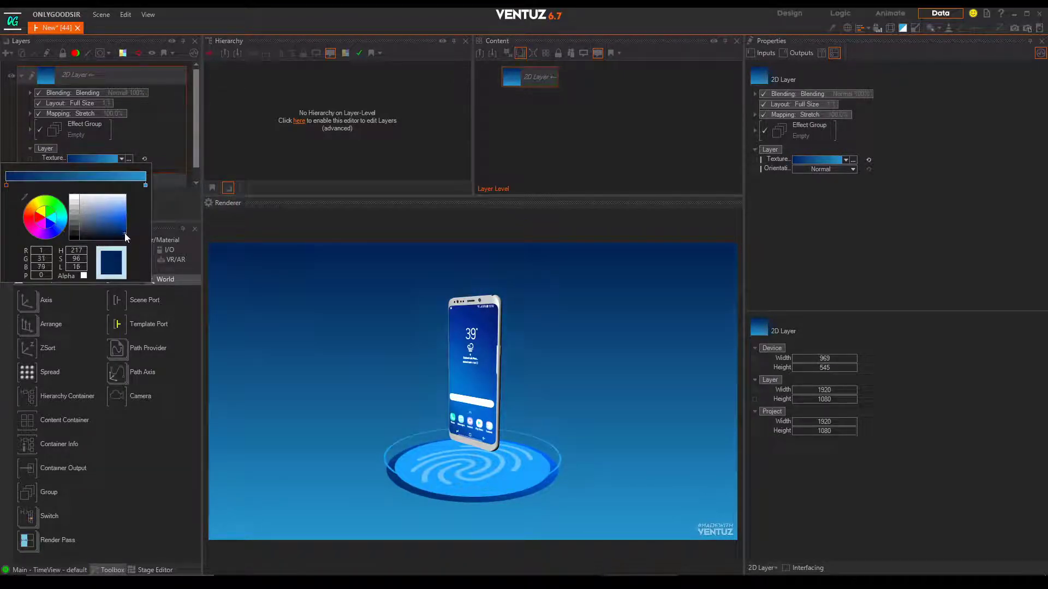
left_click(145, 186)
left_click_drag(112, 216, 136, 216)
left_click(62, 65)
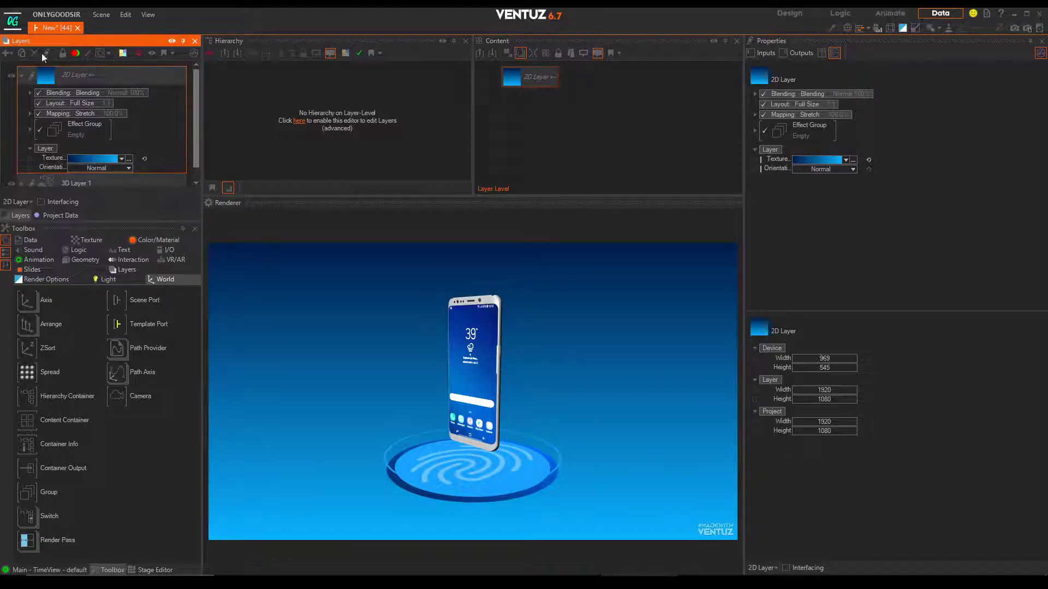
- Return to 3D Layer 1 and examine its hierarchy of disc, thumbprint, phone and ring branches
left_click(32, 96)
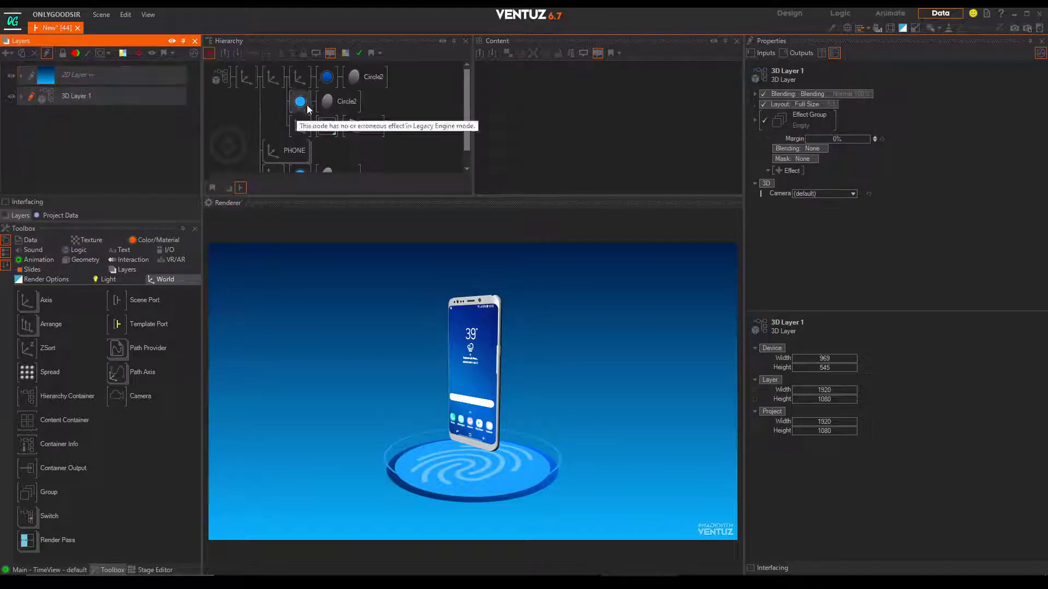
left_click(240, 120)
scroll(228, 82, "down", 1)
scroll(271, 120, "up", 1)
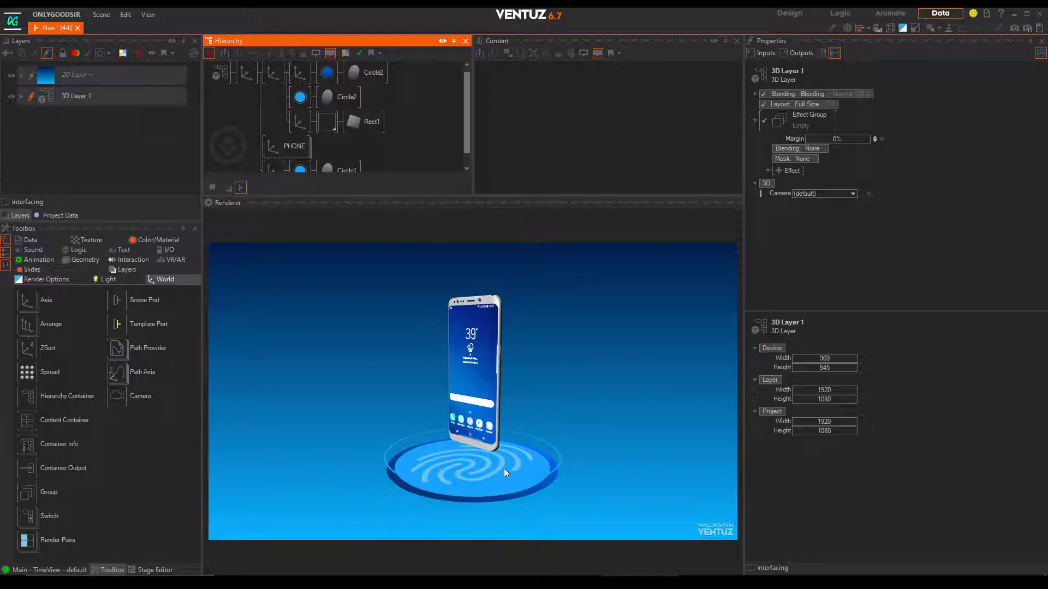
- Switch to Photoshop, show only the Background layer, and turn it black with Hue/Saturation by lowering Lightness to the minimum
left_click(496, 581)
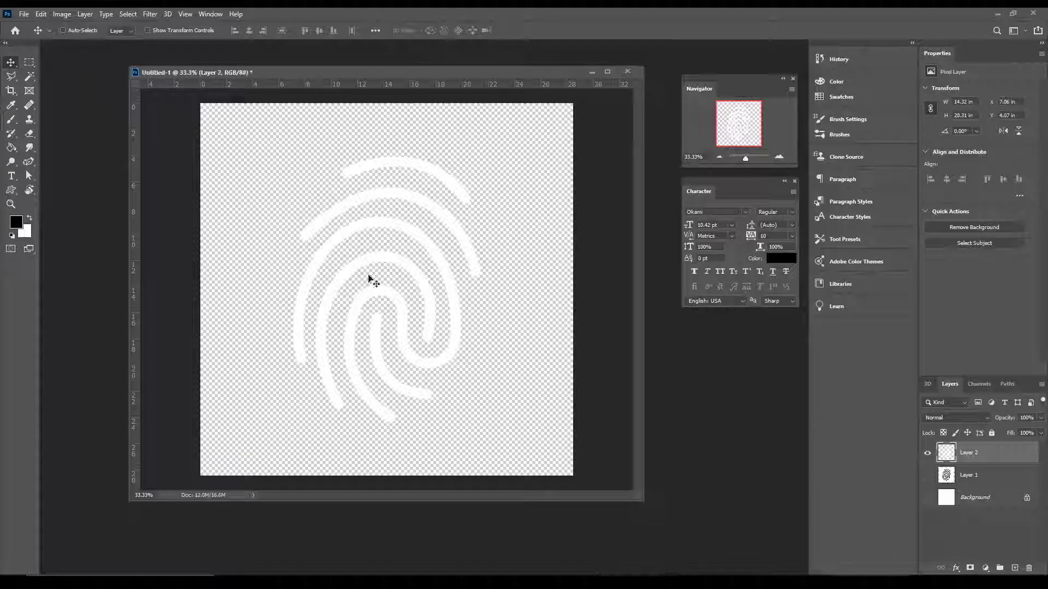
left_click_drag(928, 453, 928, 497)
left_click(954, 500)
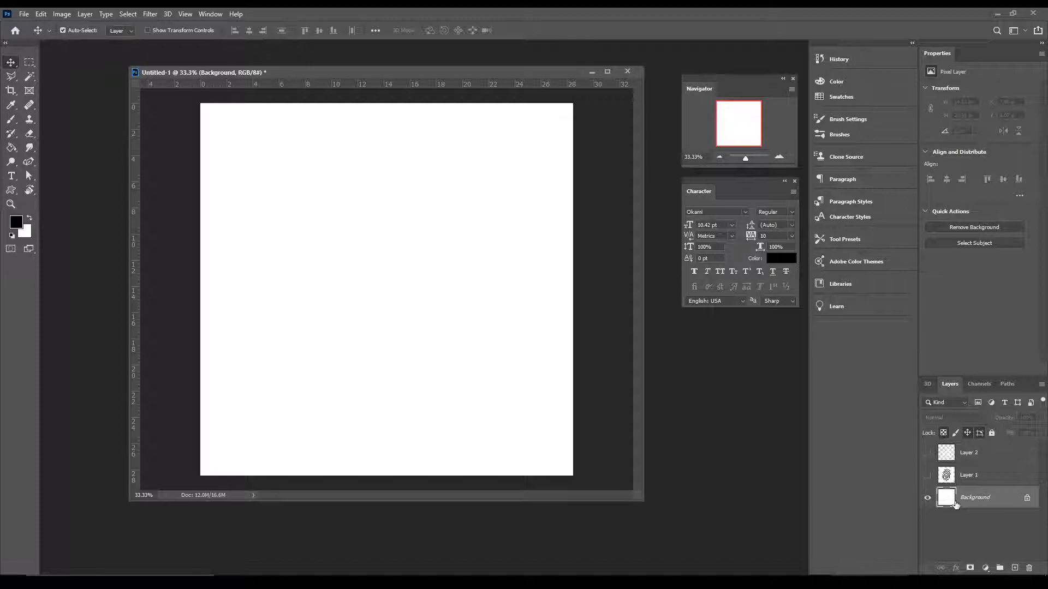
key("ctrl+u")
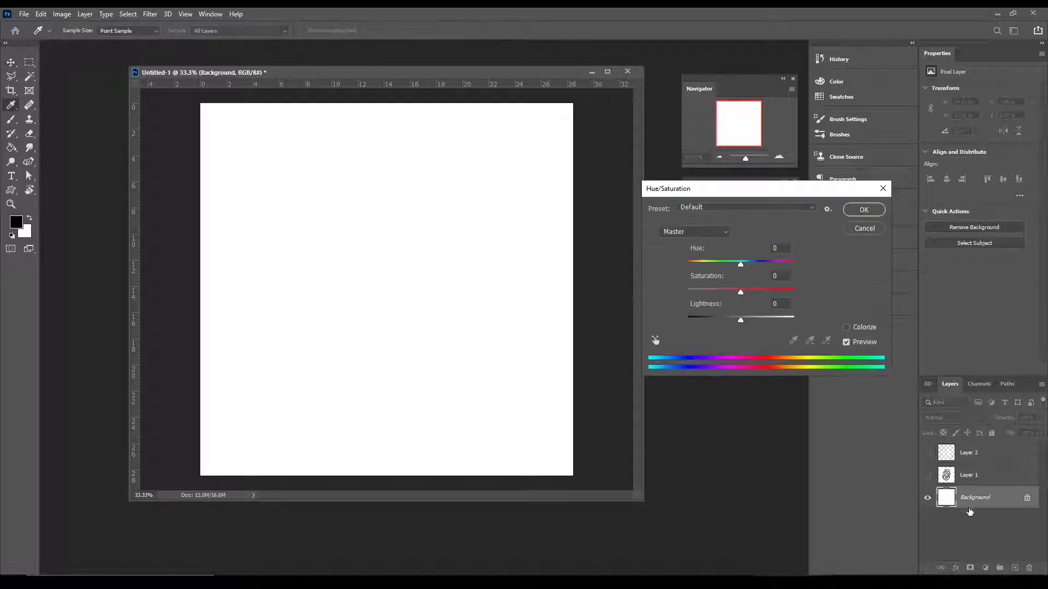
left_click_drag(740, 319, 687, 320)
left_click(864, 209)
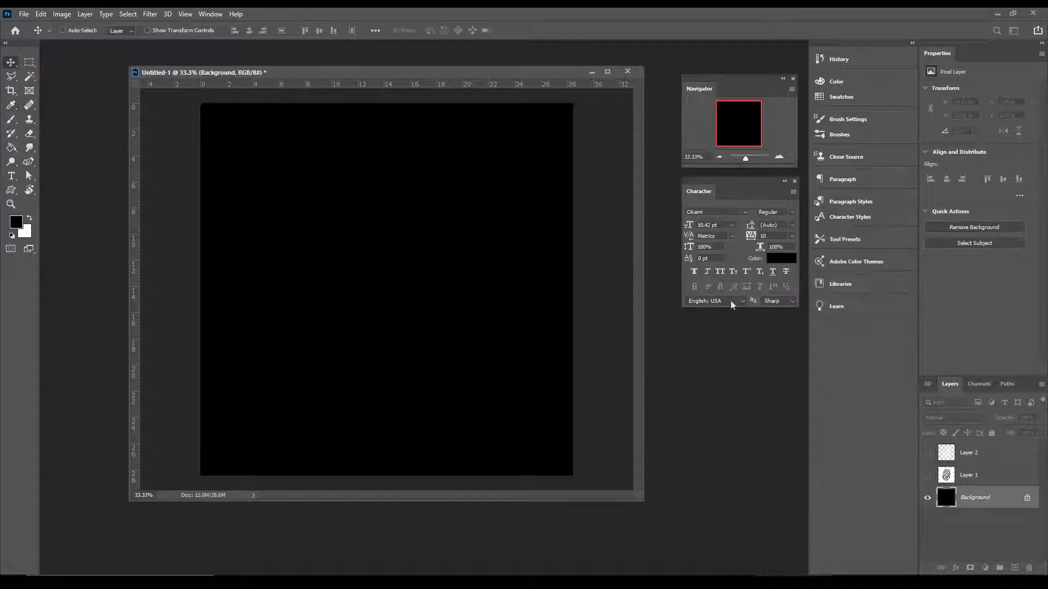
- Make a circular selection about 13.1 in across with the Elliptical Marquee tool and position it near the canvas centre
left_click(34, 64)
left_click(76, 75)
left_click_drag(328, 212, 500, 379)
left_click_drag(464, 346, 389, 304)
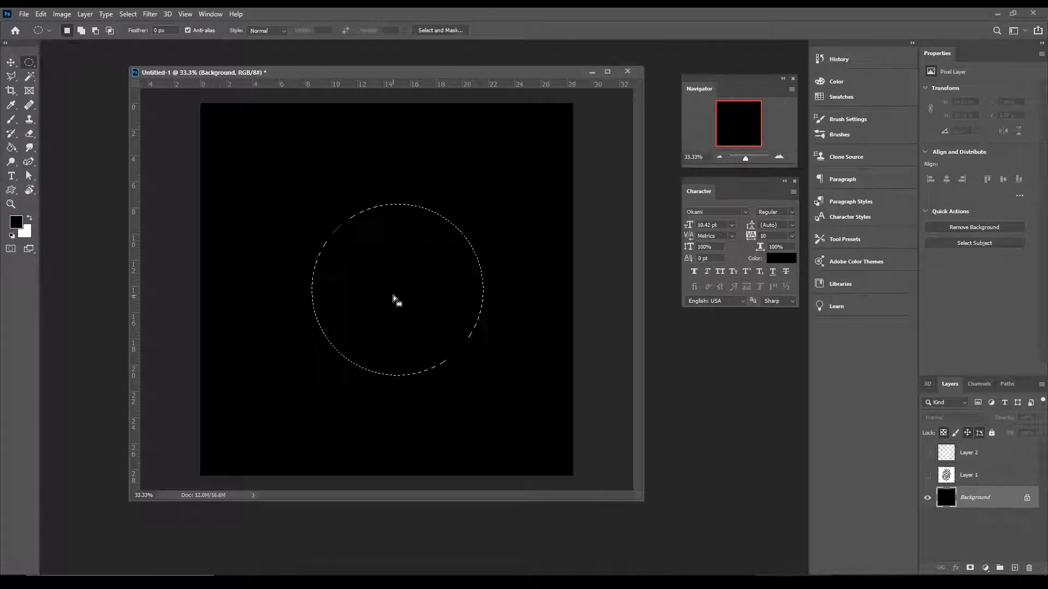
- Add a new layer above the black Background and fill the circular selection with white using the Paint Bucket
left_click(1014, 567)
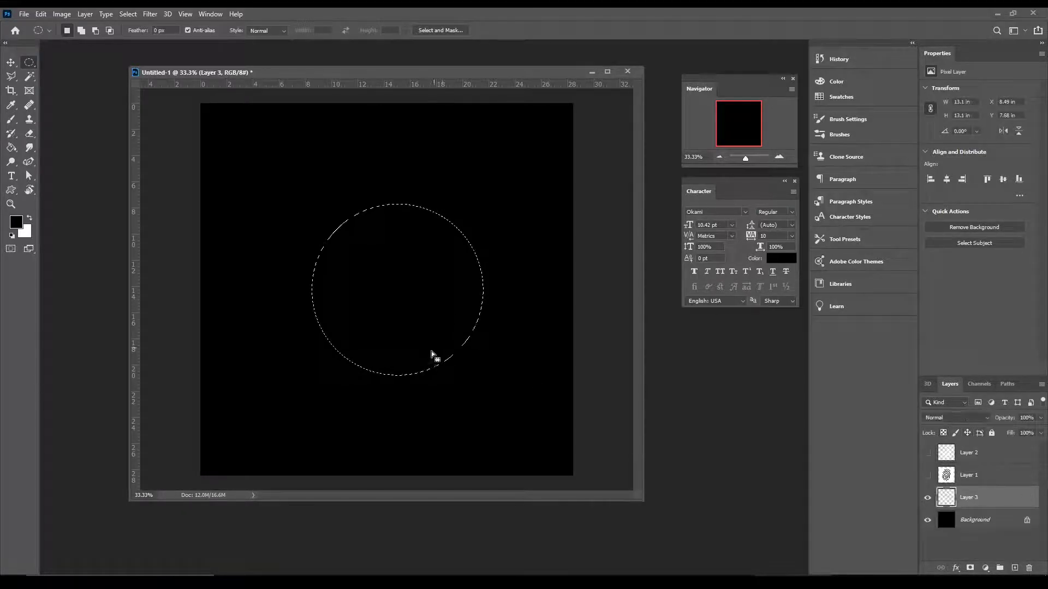
key("x")
key("ctrl+d")
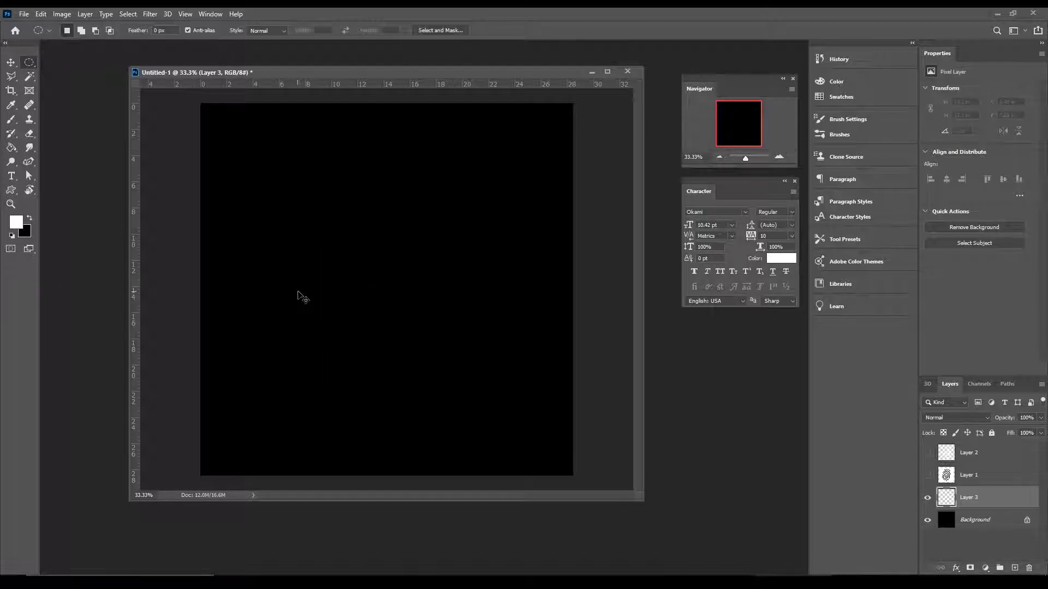
key("ctrl+shift+d")
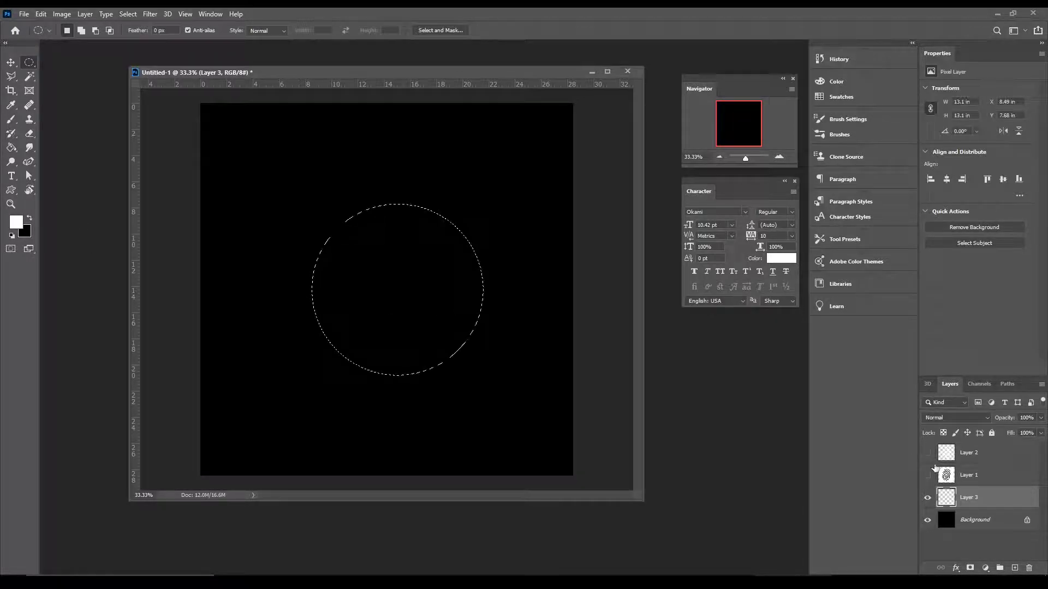
left_click(11, 147)
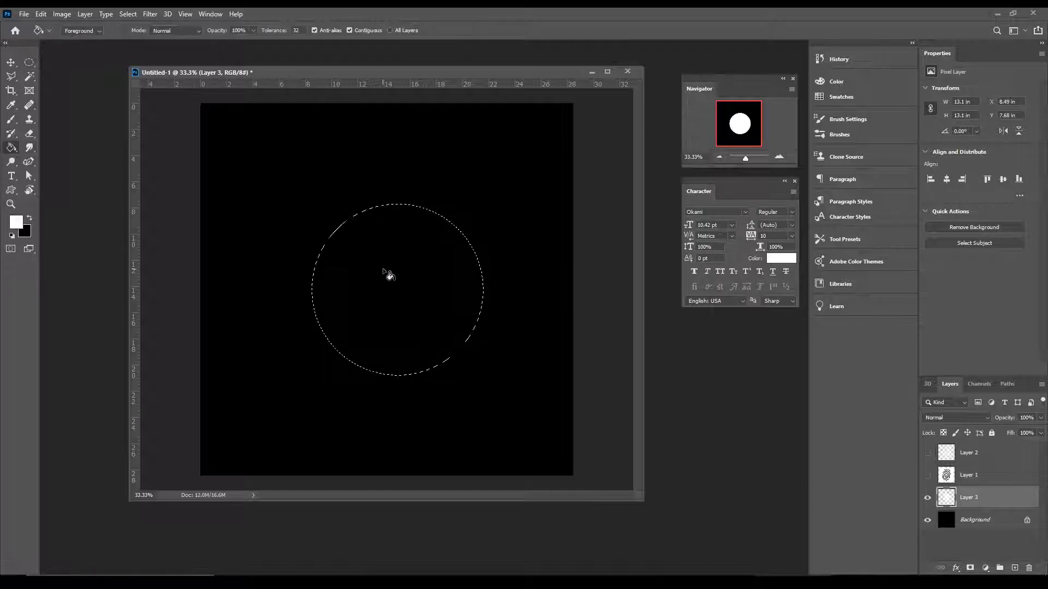
- Fill the circular selection with white, centre the circle on the canvas, and add a new layer above it
left_click(396, 286)
key("v")
left_click_drag(426, 304, 394, 295)
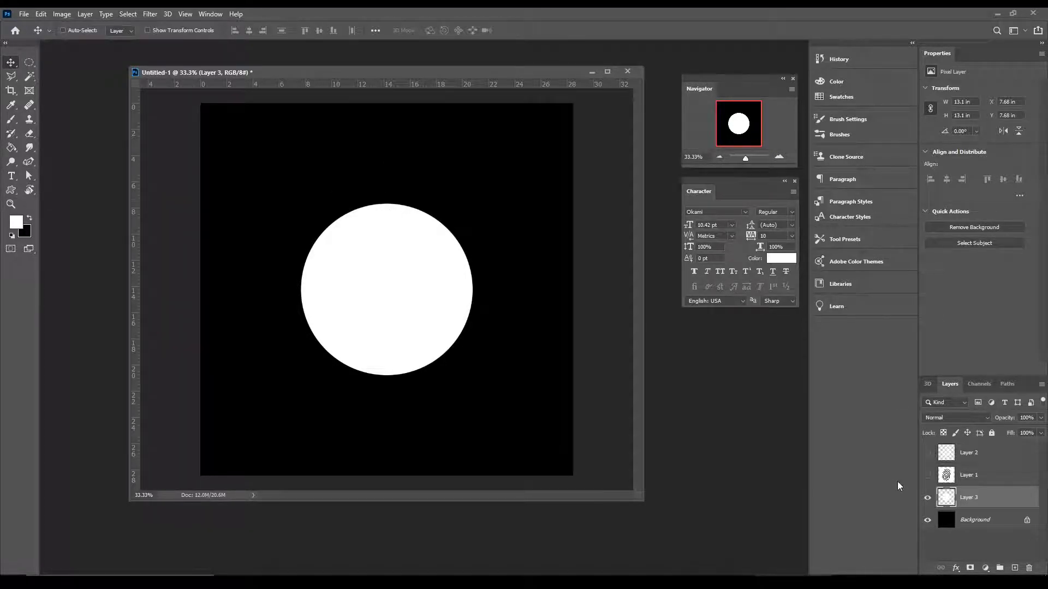
left_click(1013, 568)
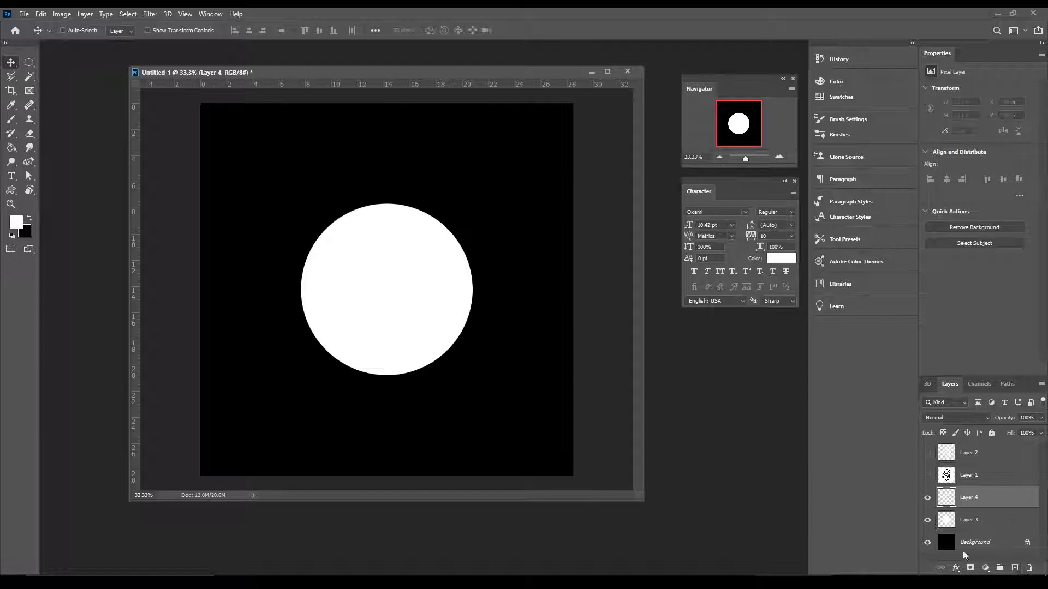
right_click(29, 62)
left_click(82, 98)
left_click_drag(352, 185, 351, 226)
left_click(253, 173)
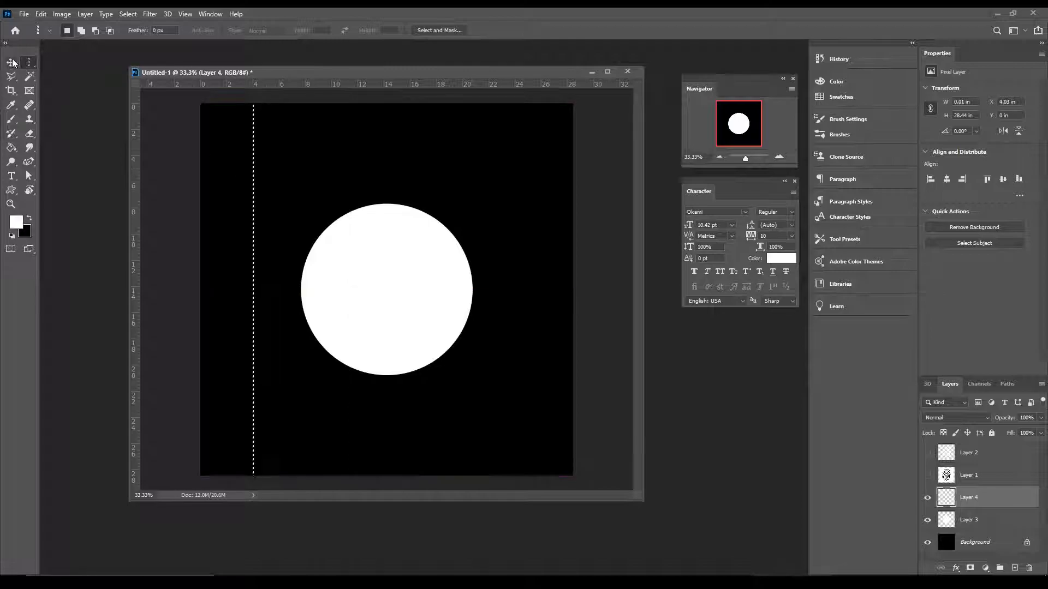
- Make a thin vertical rectangular selection about 0.1 by 9.81 in, fill it with white, and deselect
right_click(29, 63)
left_click(76, 64)
left_click_drag(327, 125, 327, 253)
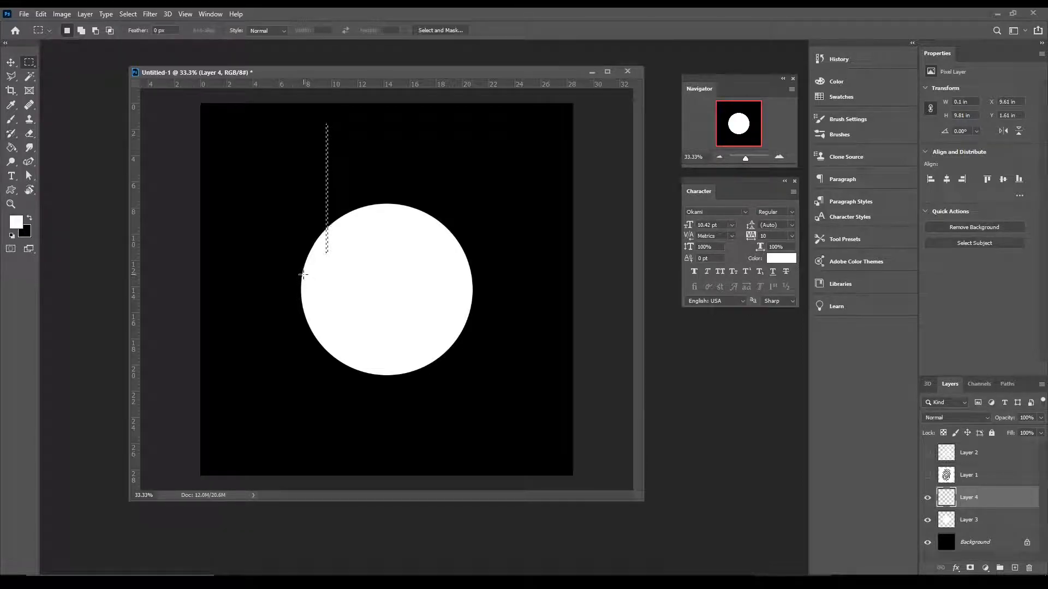
key("g")
left_click(328, 231)
key("ctrl+d")
key("c")
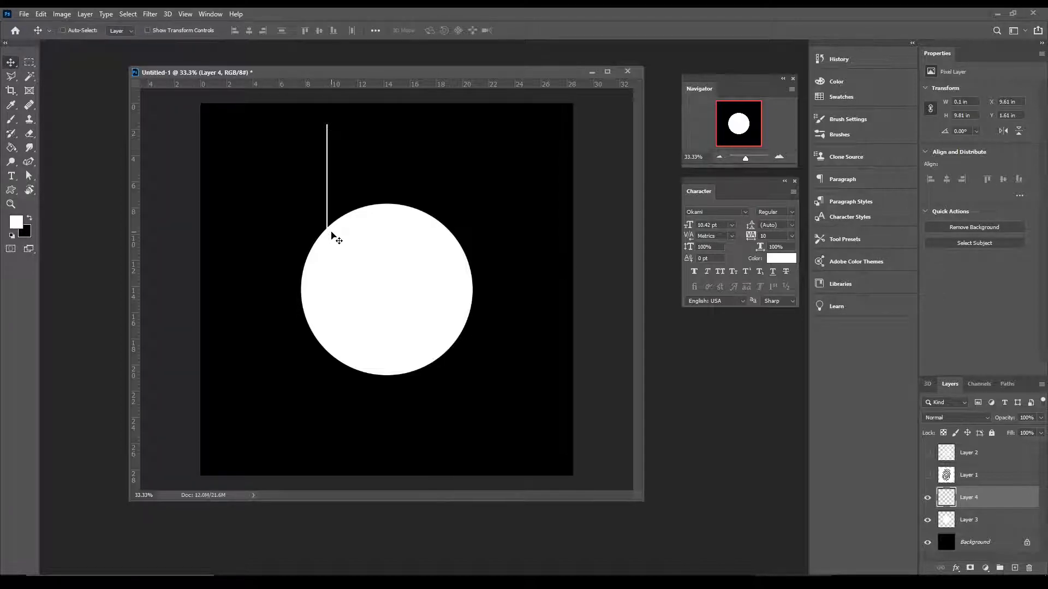
- Scale the vertical line to about 0.04 by 4.86 in and place it above the circle on its vertical centreline
key("ctrl+t")
left_click_drag(327, 254, 390, 222)
key("Return")
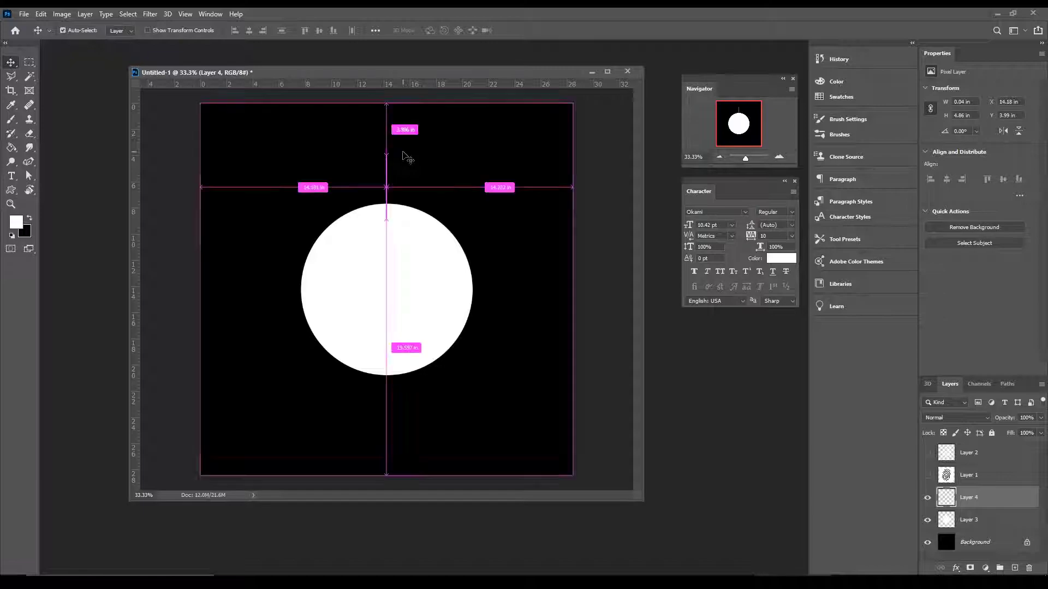
key("ctrl+j")
key("ctrl+t")
left_click_drag(439, 129, 445, 229, "shift")
left_click(779, 156)
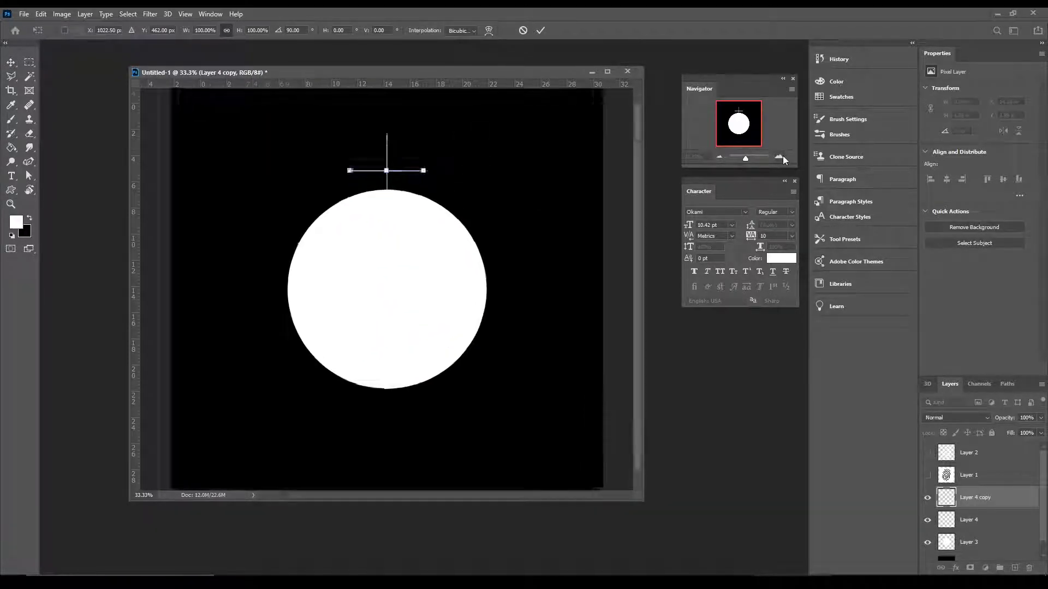
left_click(779, 156)
left_click(780, 157)
left_click_drag(484, 156, 493, 334)
left_click_drag(408, 214, 410, 218)
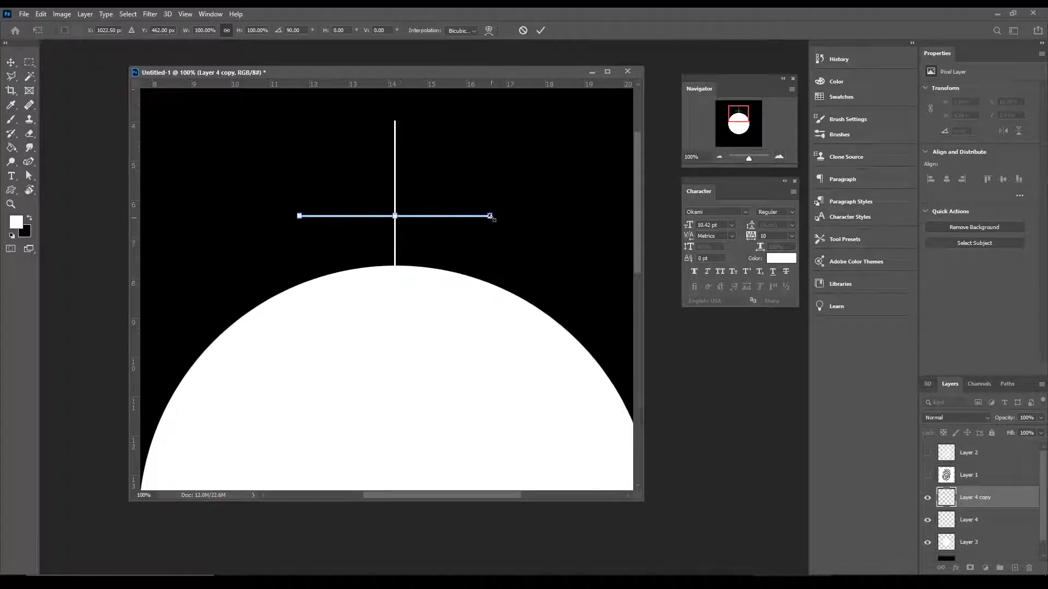
left_click_drag(489, 213, 342, 216)
key("Escape")
key("ctrl")
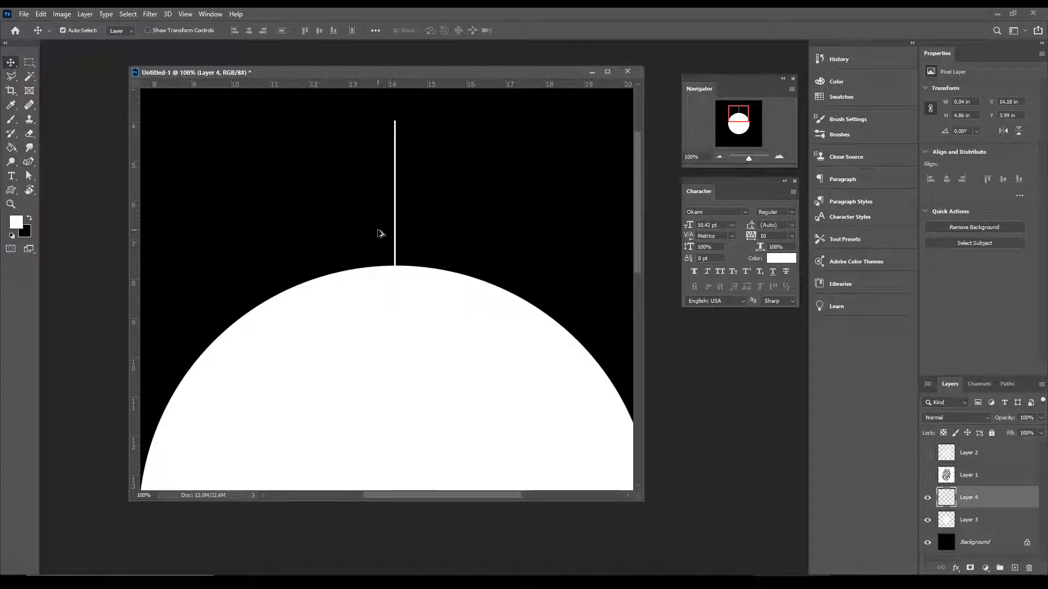
key("Delete")
- Widen the vertical line to about 0.15 in with Free Transform, with its lower end overlapping the circle's top
left_click_drag(244, 163, 420, 224)
key("ctrl")
key("ctrl+t")
left_click_drag(398, 185, 402, 189, "alt+shift")
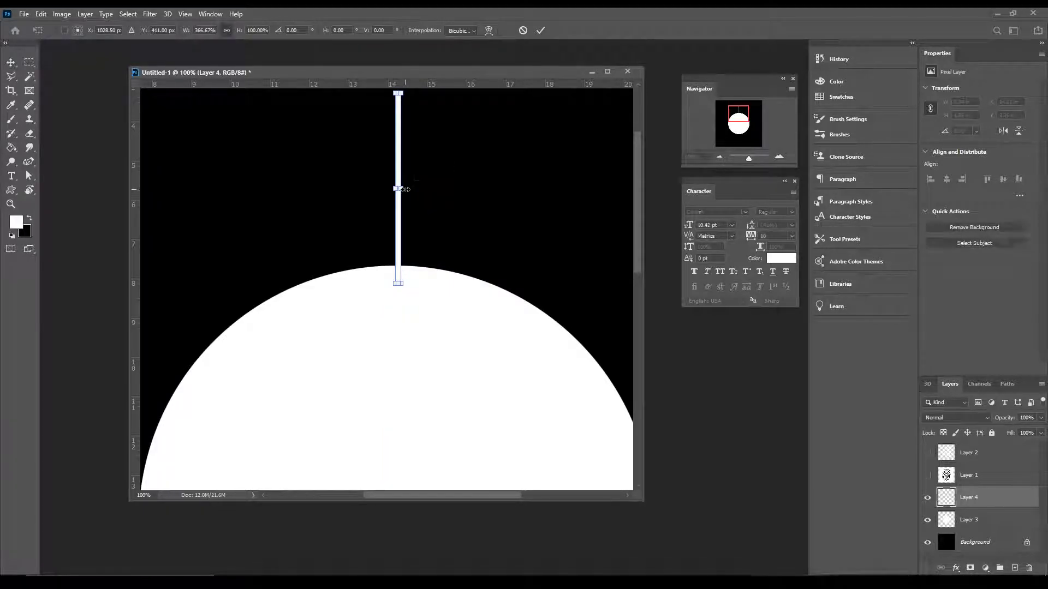
key("Return")
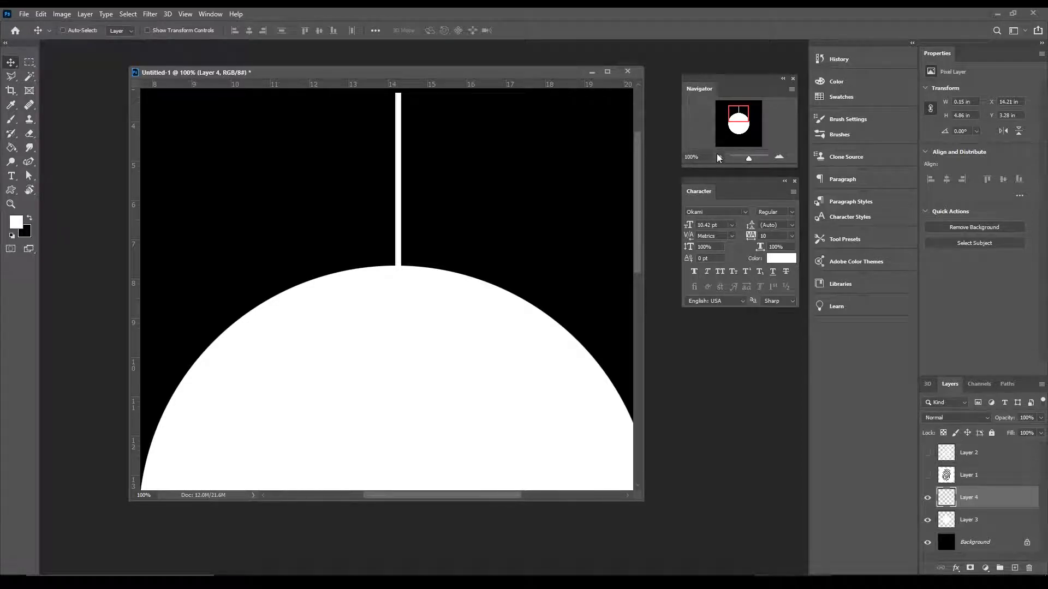
- Duplicate the vertical line, rotate the copy 90°, and place it across the original's upper end to form a T
key("ctrl+minus")
key("ctrl+j")
key("ctrl+t")
left_click_drag(414, 197, 423, 166)
key("Return")
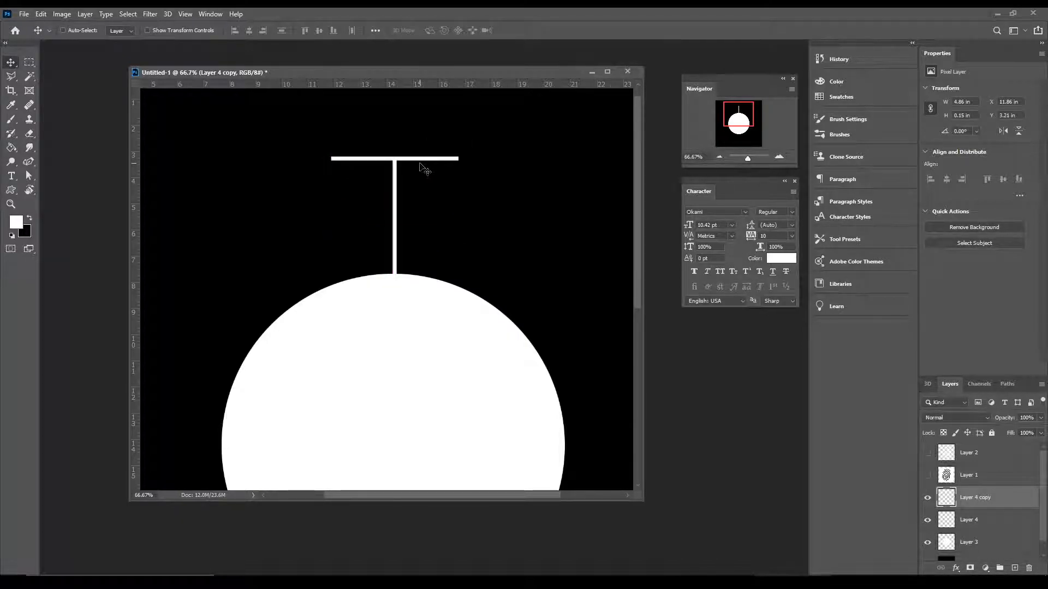
- Cut away the horizontal line's right half with a rectangular selection and deselect
key("m")
left_click_drag(507, 198, 402, 124)
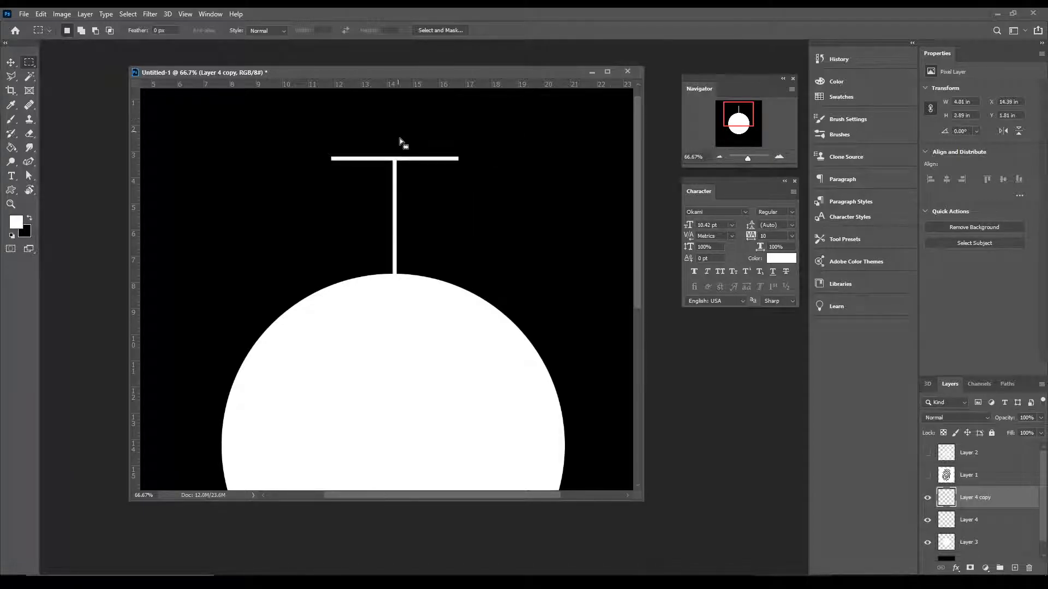
key("Delete")
key("ctrl+d")
- Duplicate the vertical line on Layer 4 and move the copy up from the horizontal segment's left end to the canvas edge
left_click(719, 157)
left_click(719, 157)
left_click(974, 522)
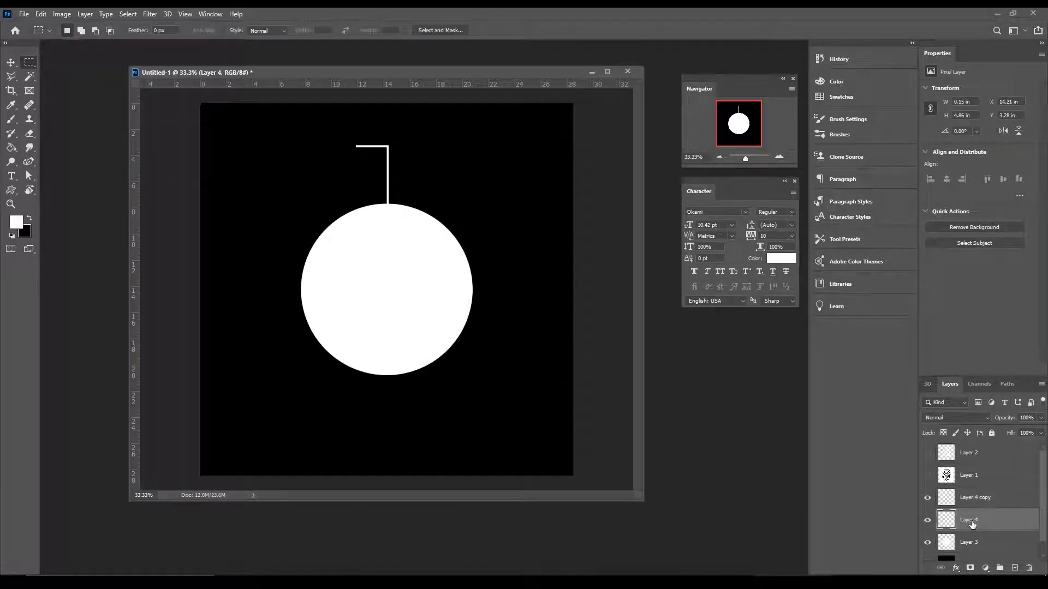
key("ctrl+j")
key("v")
left_click_drag(401, 186, 372, 120)
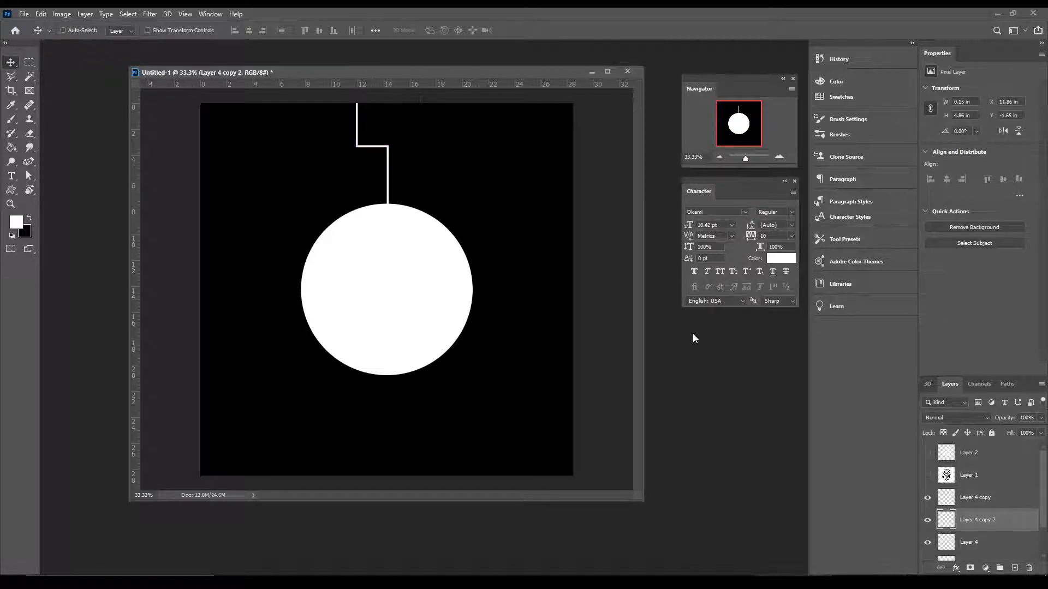
- Merge the three line layers, Layer 4, Layer 4 copy and Layer 4 copy 2, into one layer
left_click(991, 503, "ctrl")
left_click(981, 540, "ctrl")
scroll(987, 505, "down", 2)
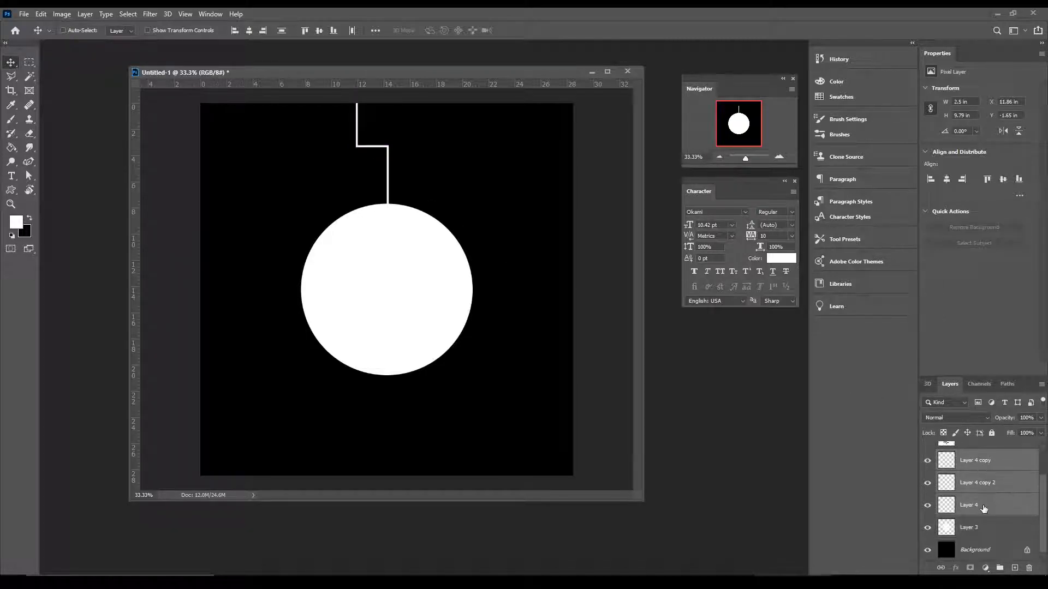
key("ctrl+e")
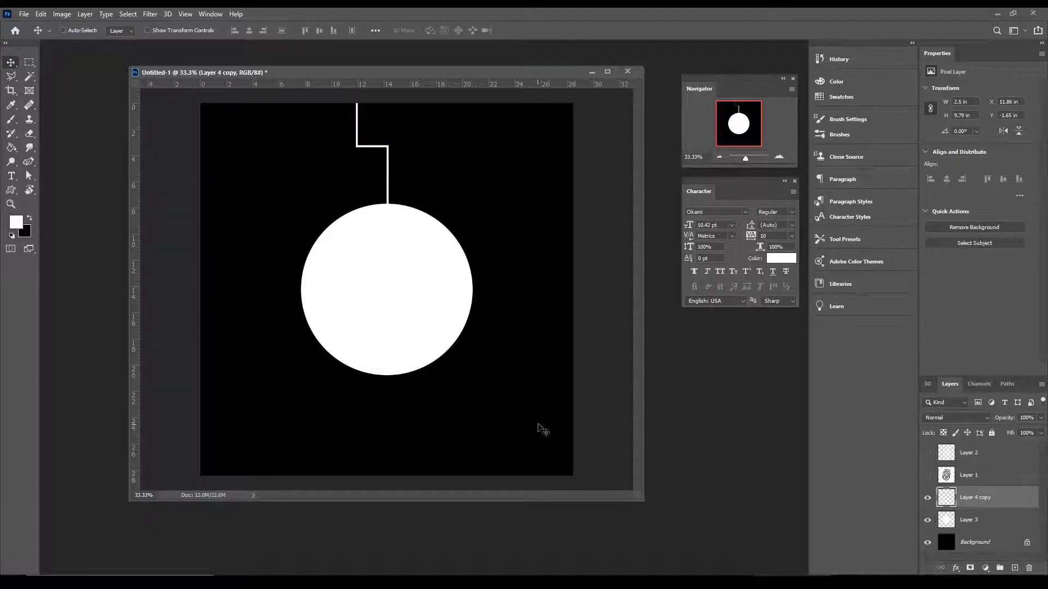
- Duplicate the stepped line, flip the copy horizontally and vertically, and place it below the circle
key("ctrl+j")
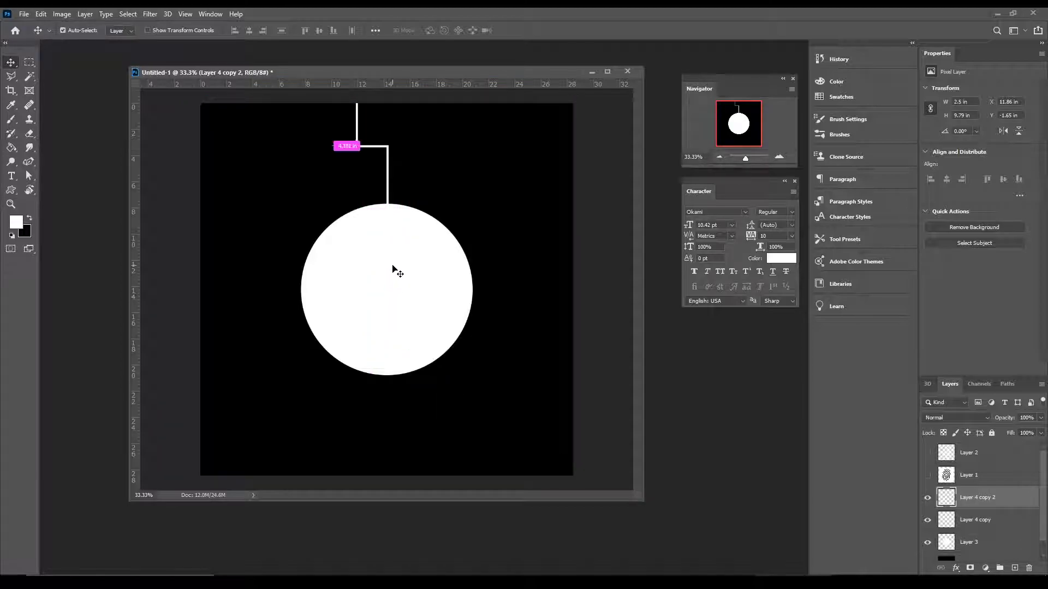
key("ctrl+t")
left_click_drag(468, 150, 211, 171, "shift")
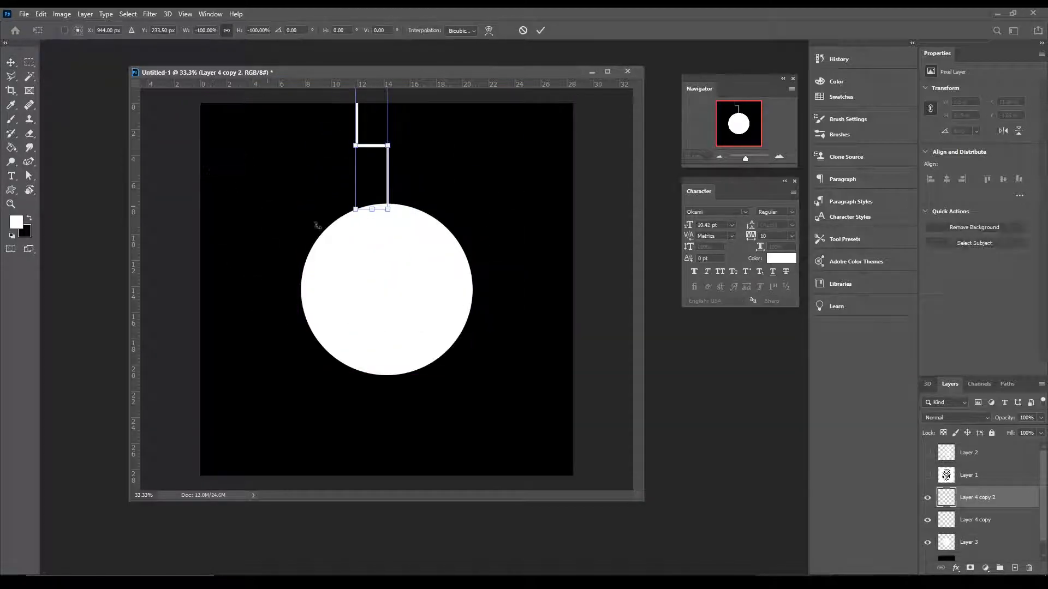
key("Return")
left_click_drag(404, 214, 406, 448)
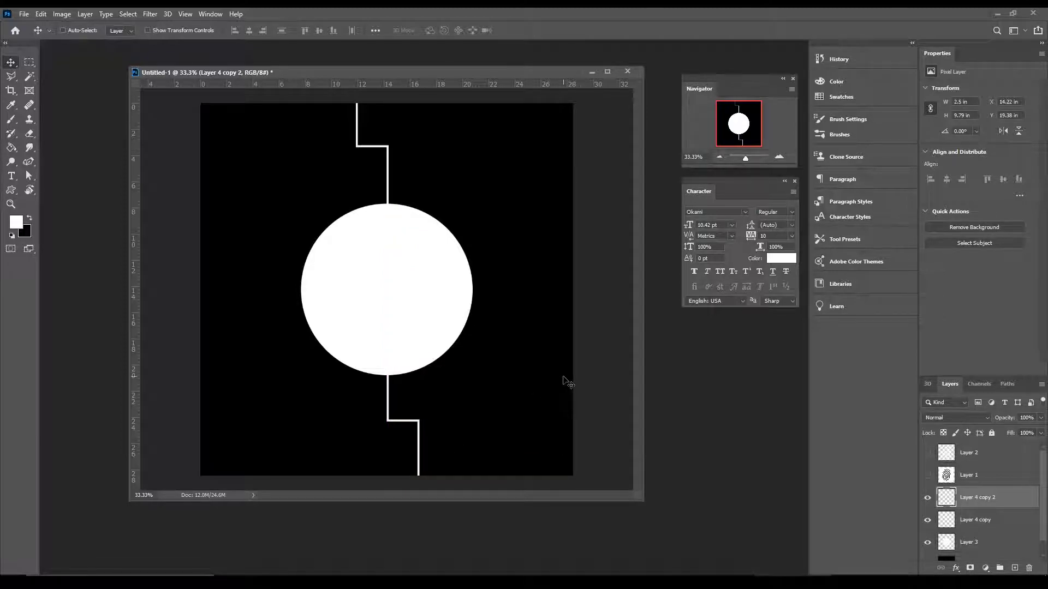
- Merge the upper and lower stepped line layers and rename the merged layer LINES
left_click(976, 516)
left_click(978, 506)
left_click(982, 526, "shift")
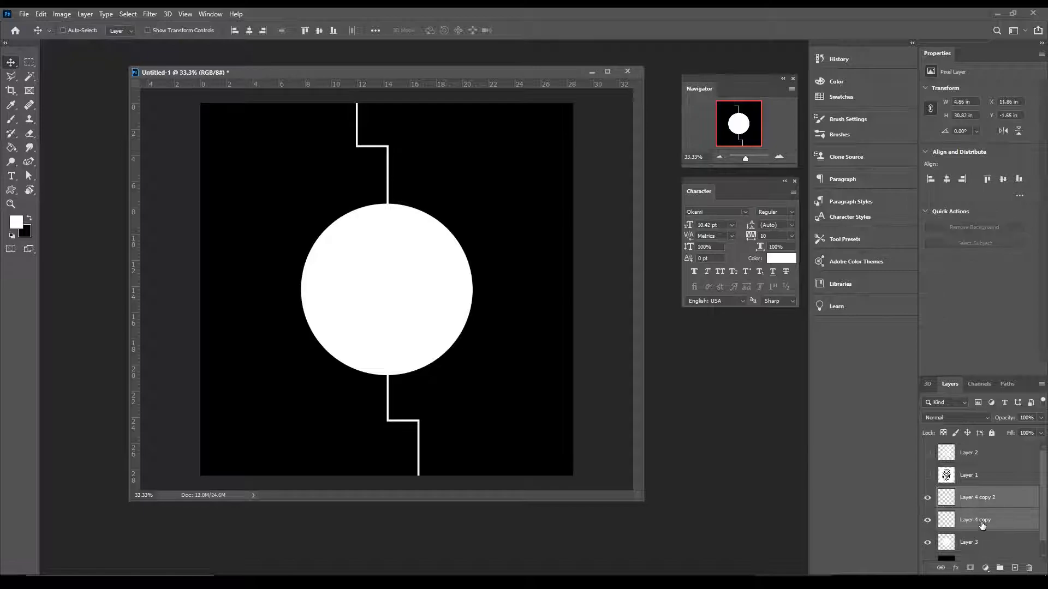
key("ctrl+e")
double_click(978, 497)
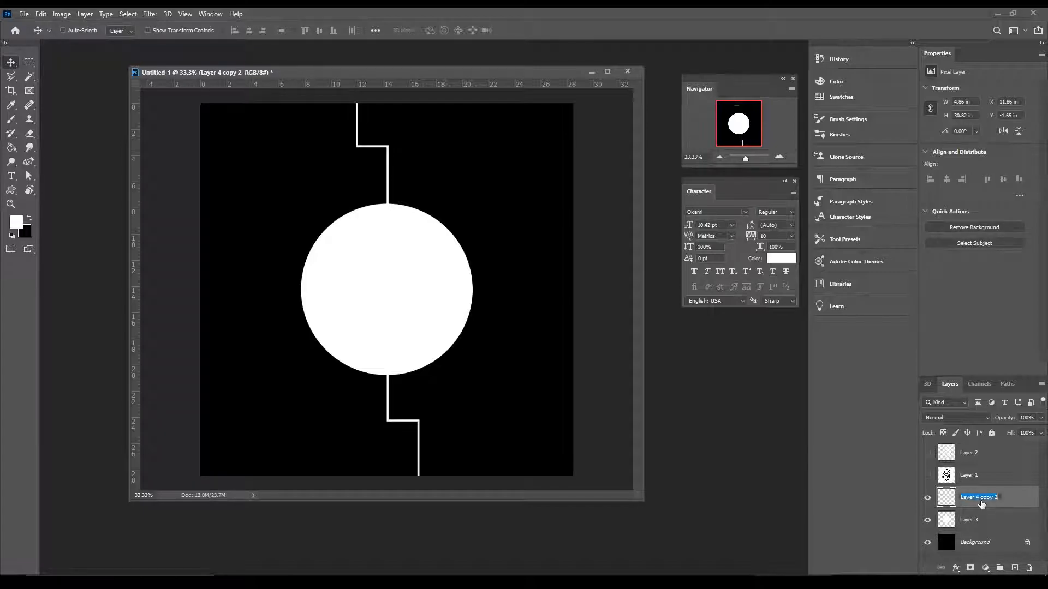
key("Return")
- Turn the Background layer white with Hue/Saturation by setting Lightness to +100
left_click(942, 546)
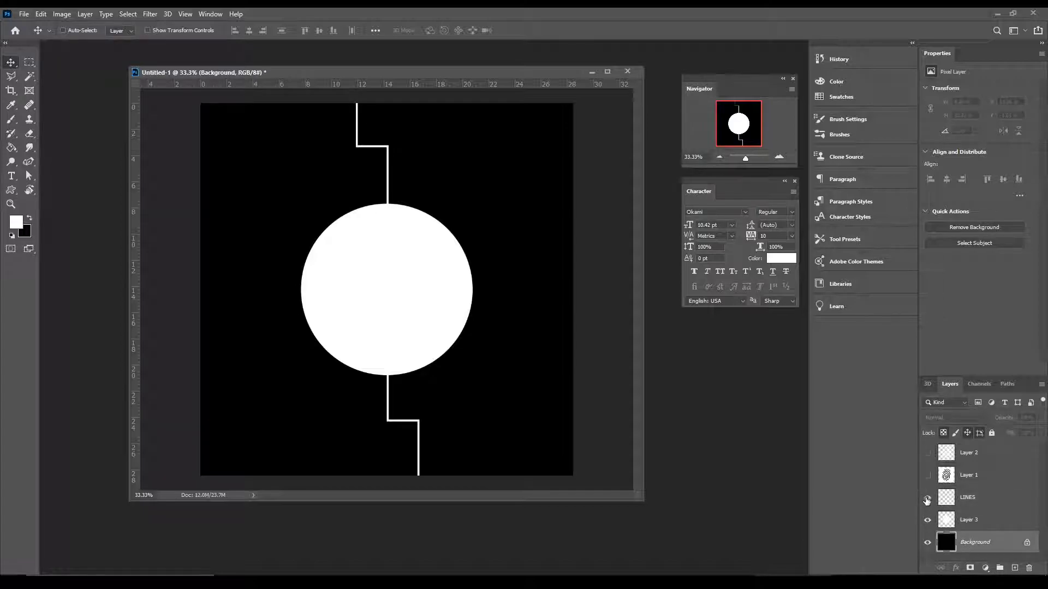
key("ctrl+u")
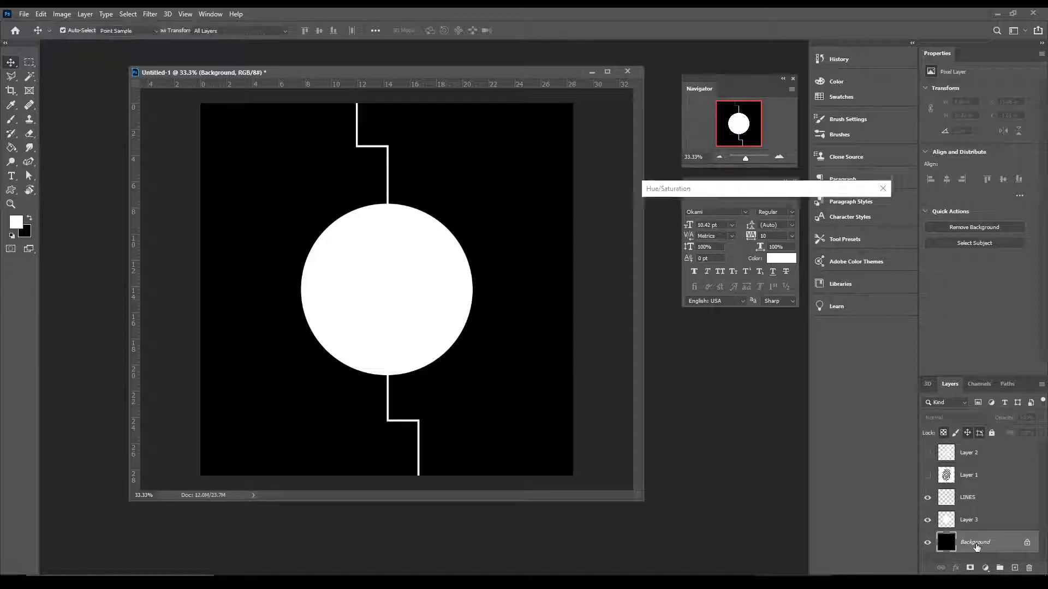
left_click_drag(744, 324, 886, 313)
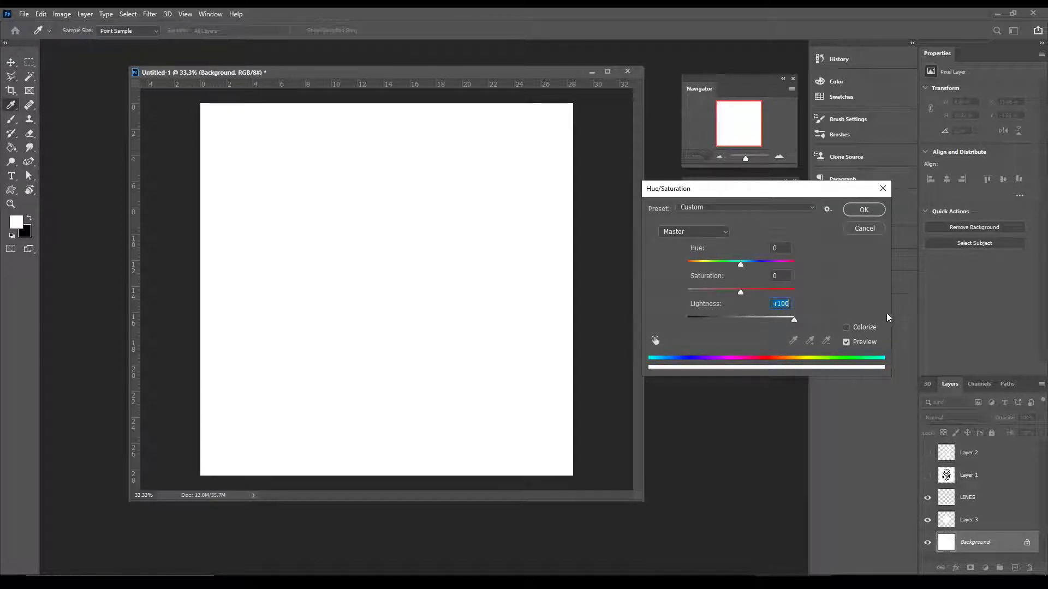
left_click(865, 213)
- Set the circle layer's Fill to 0% and apply an Inner Shadow with a size of 24 px
left_click(967, 521)
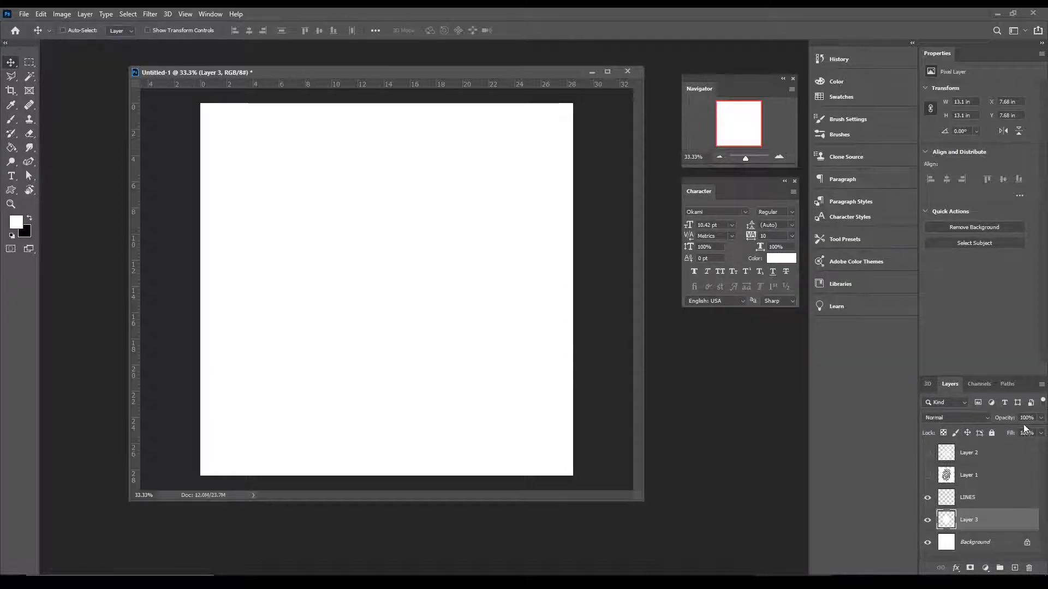
left_click_drag(1042, 439, 1023, 448)
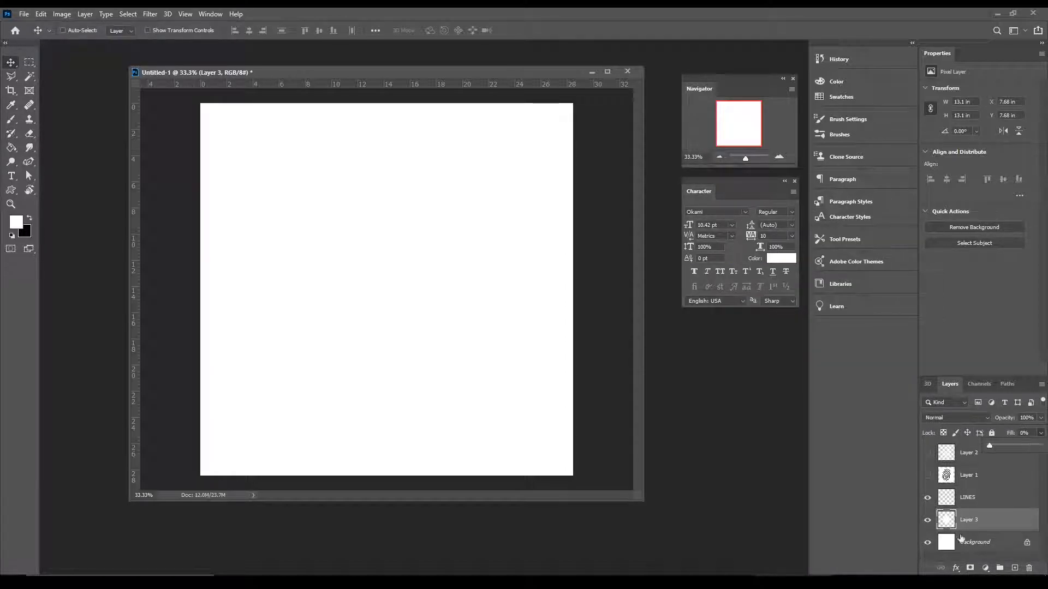
left_click(961, 569)
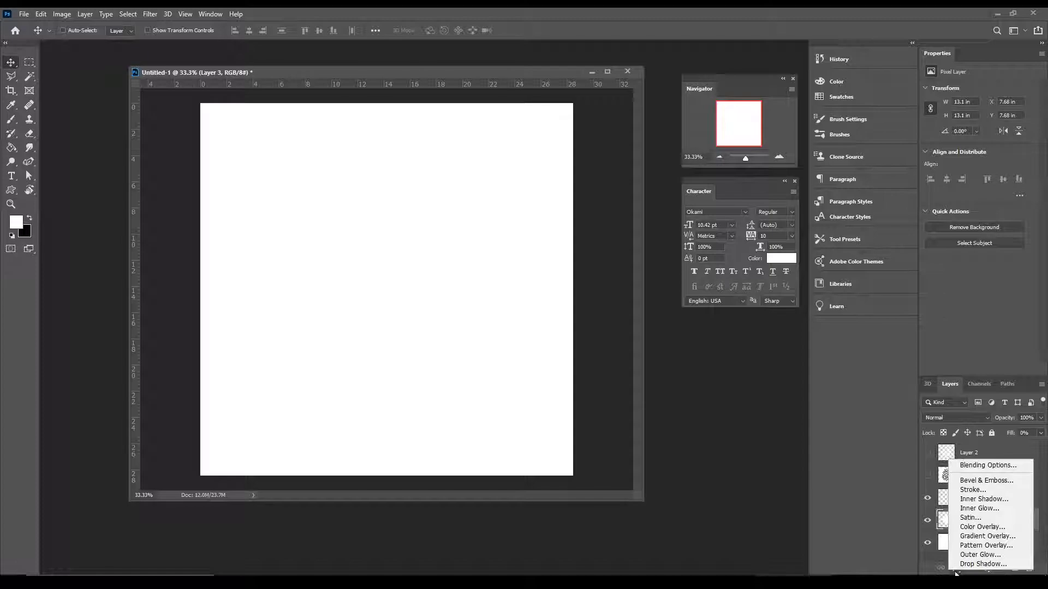
left_click(988, 507)
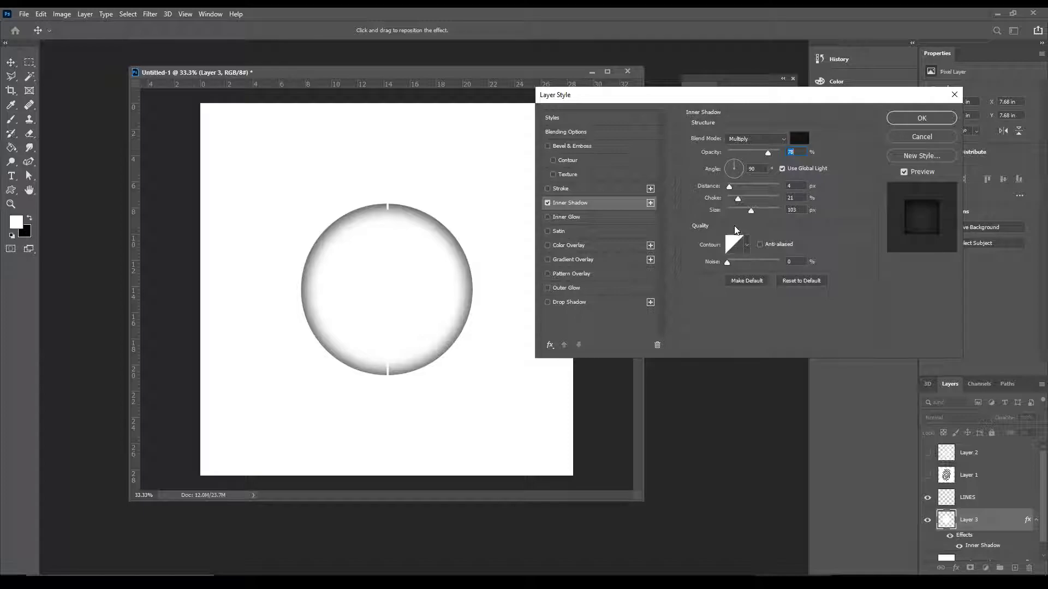
left_click_drag(750, 212, 735, 212)
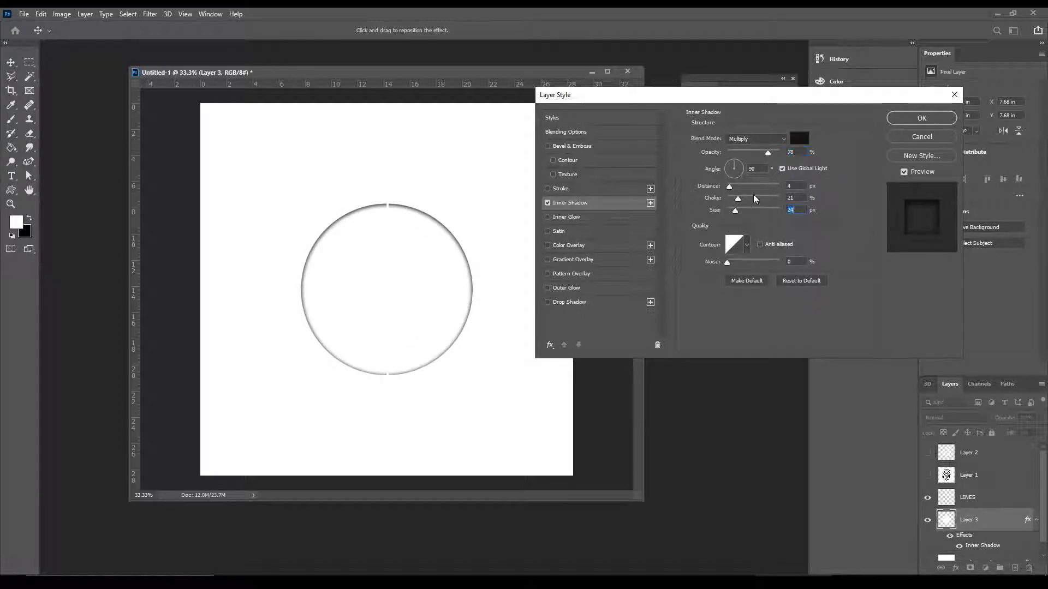
left_click(922, 118)
- Duplicate the white Background and darken the copy with Hue/Saturation by setting Lightness to -97
scroll(977, 552, "down", 1)
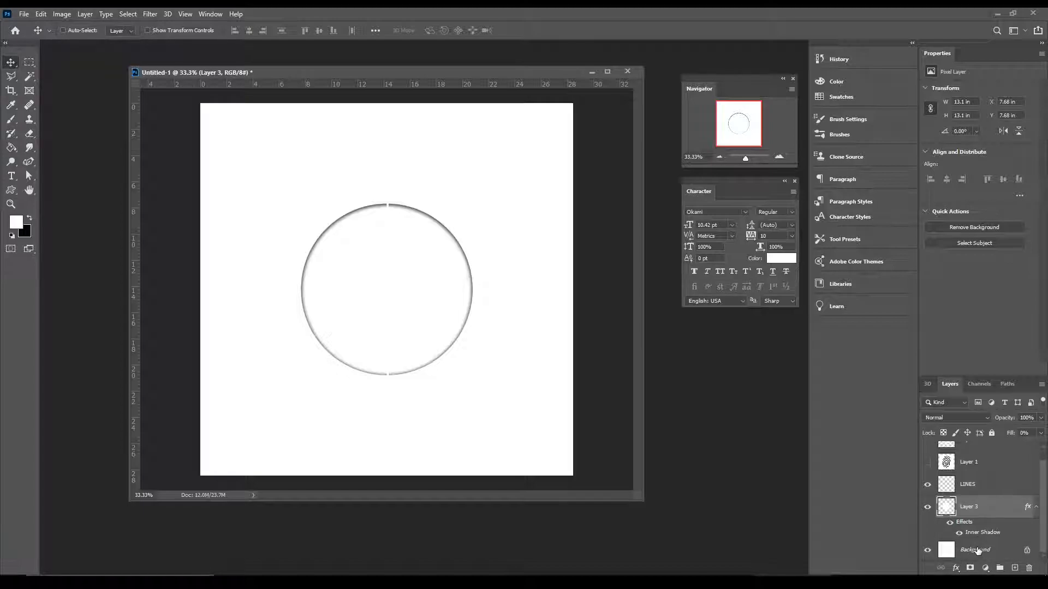
left_click(977, 550)
key("ctrl+j")
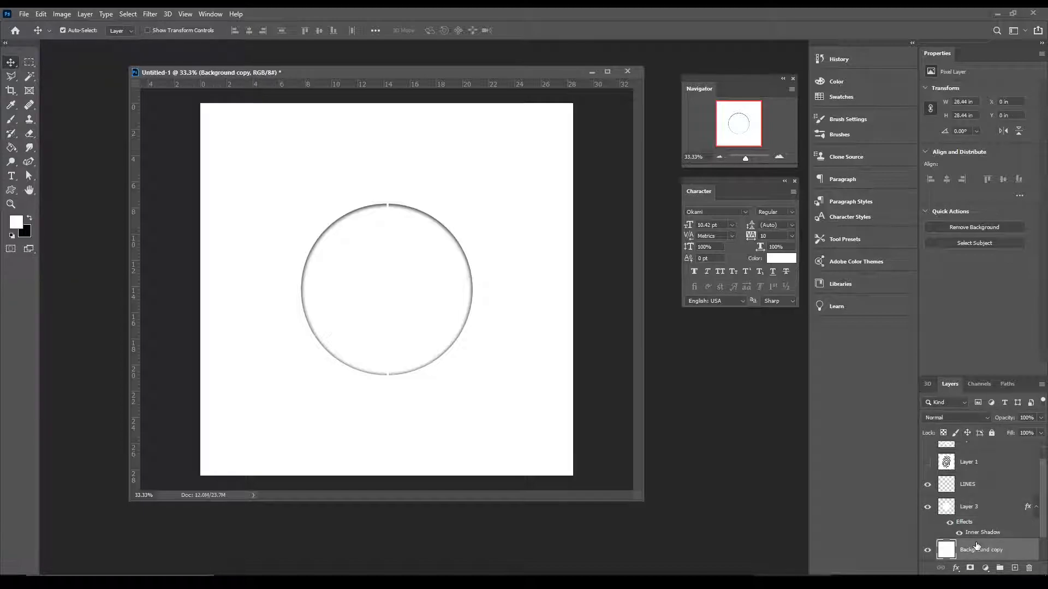
key("ctrl+u")
left_click_drag(741, 320, 691, 321)
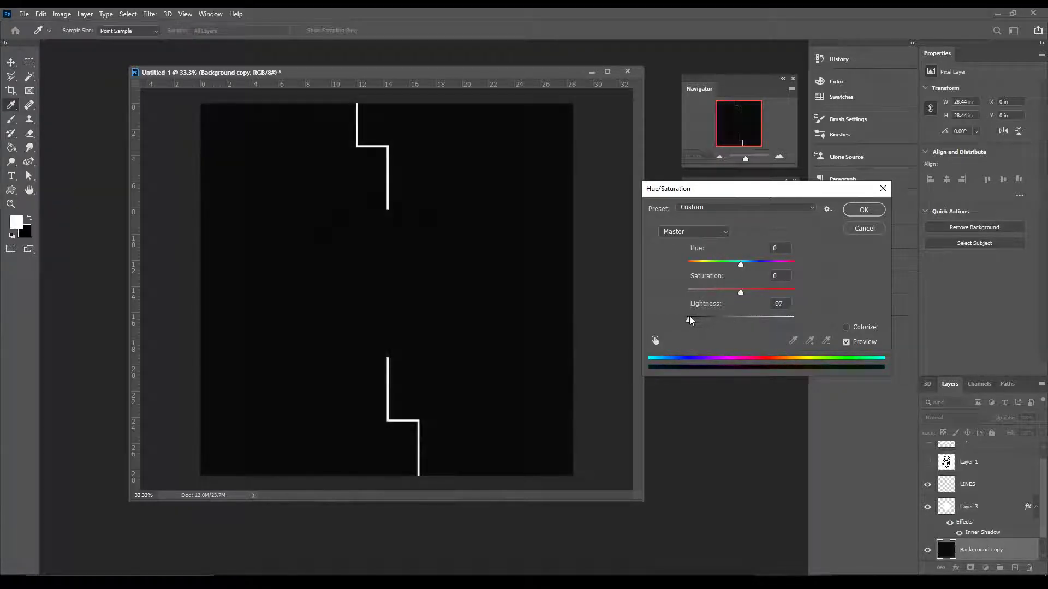
left_click(862, 211)
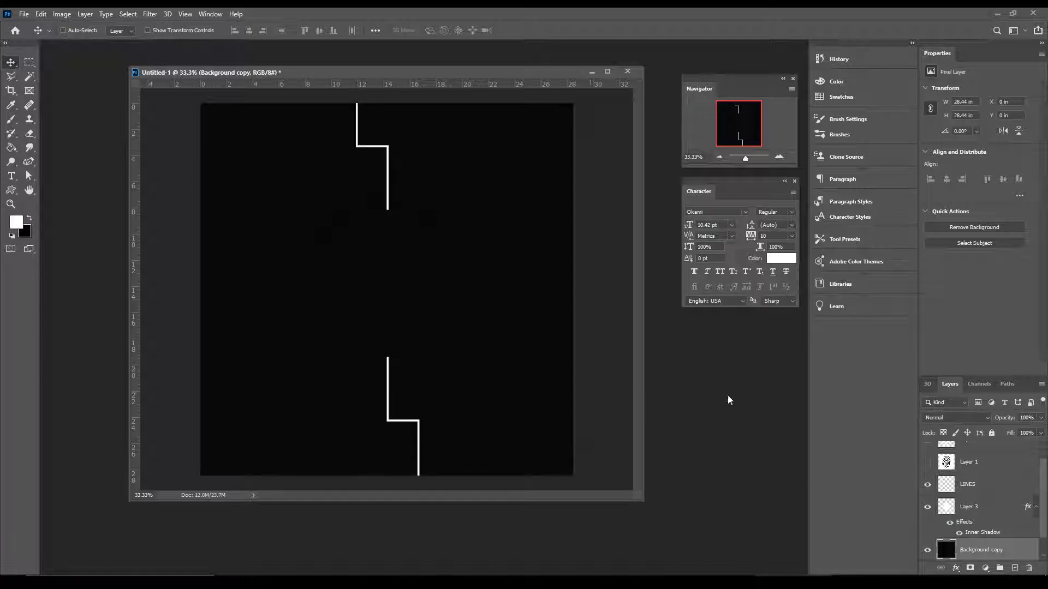
- Select the LINES layer
left_click(977, 487)
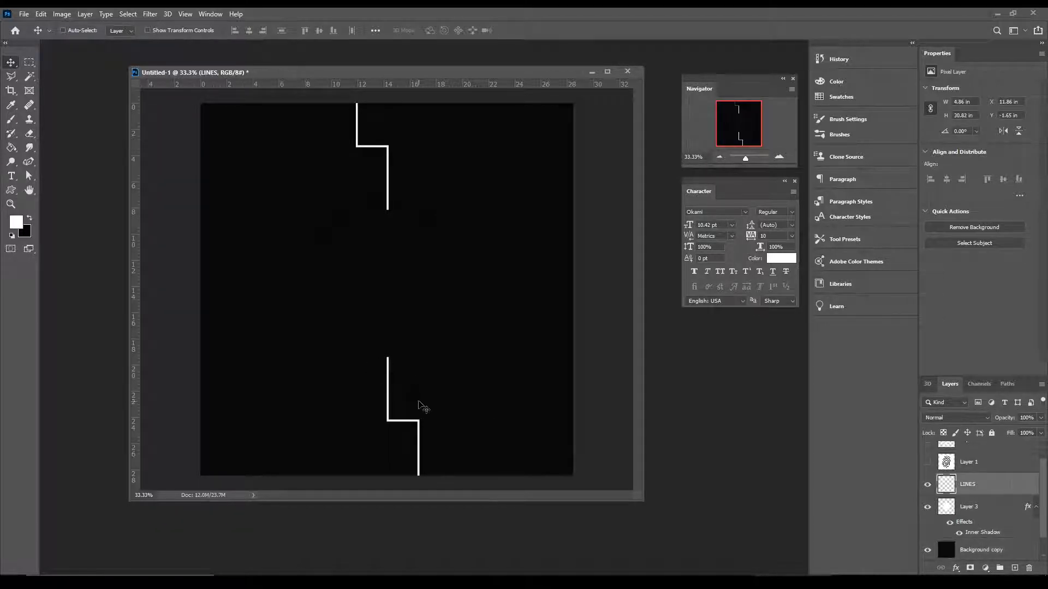
- Fade the inner ends of both stepped white lines with the Eraser and lower the LINES layer's opacity to 74%
key("e")
left_click(387, 368)
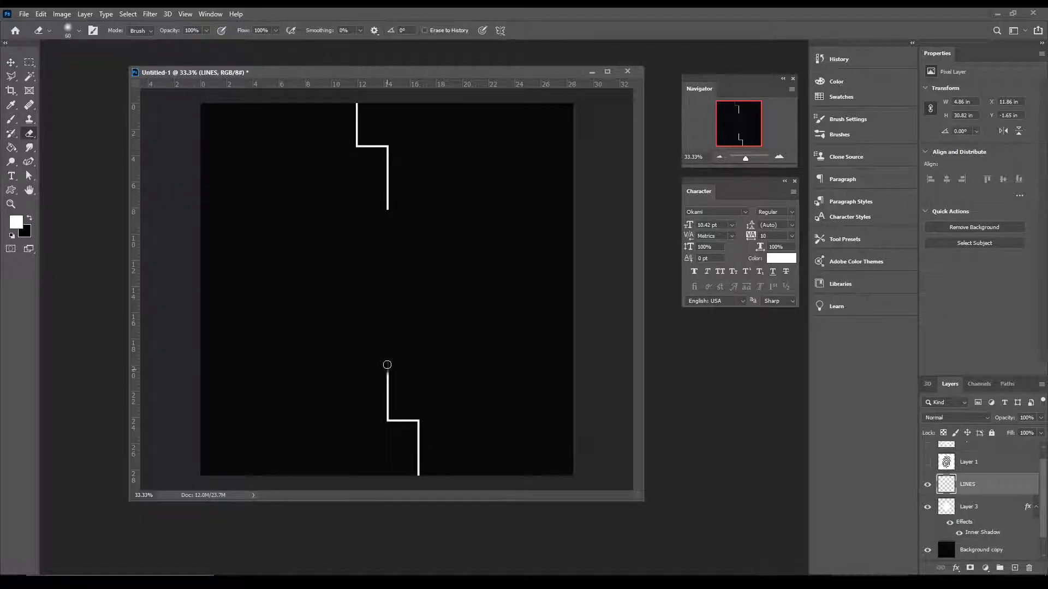
left_click(389, 211)
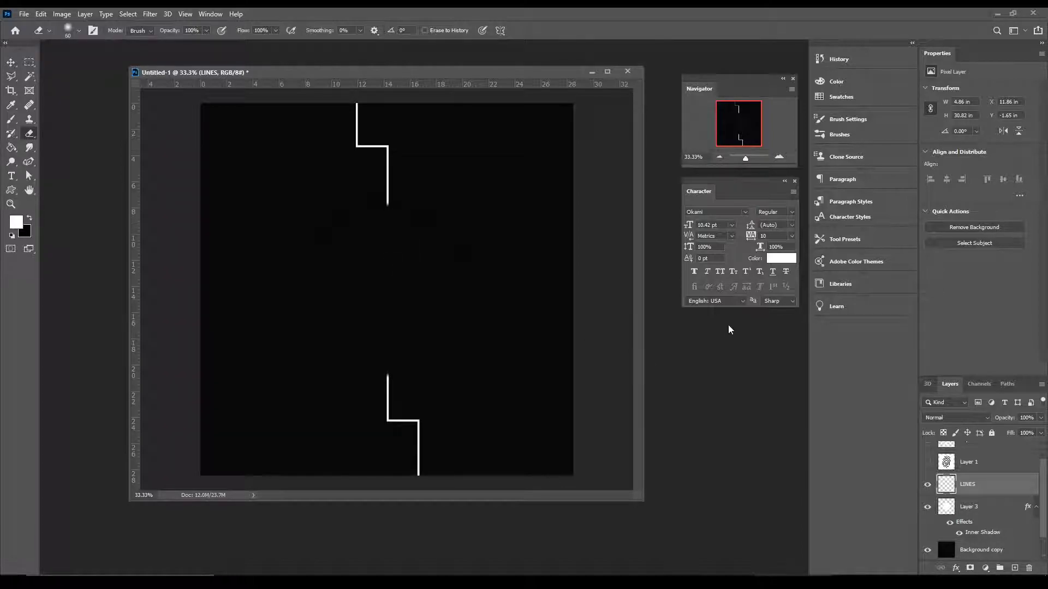
left_click(11, 62)
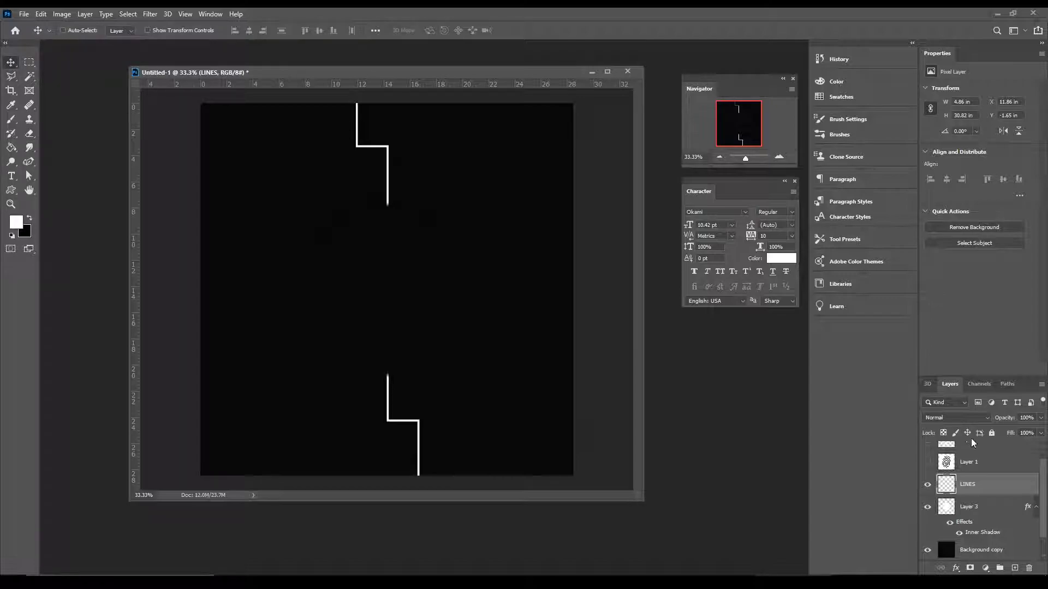
left_click(1039, 418)
left_click_drag(1022, 427, 1026, 429)
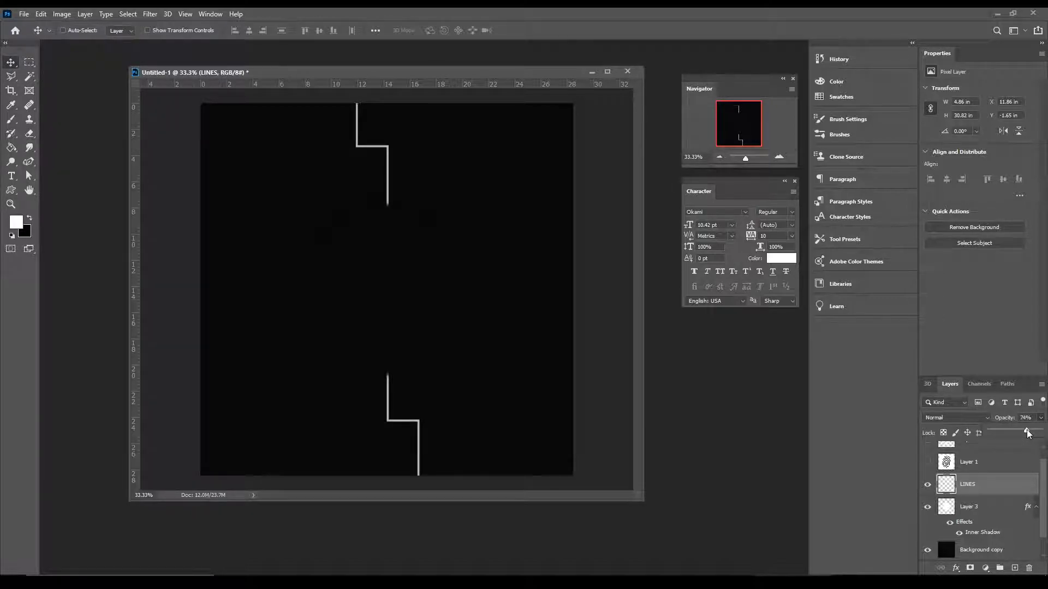
- Hide the Background copy and Background layers so the ring and lines sit on transparency
scroll(999, 544, "down", 1)
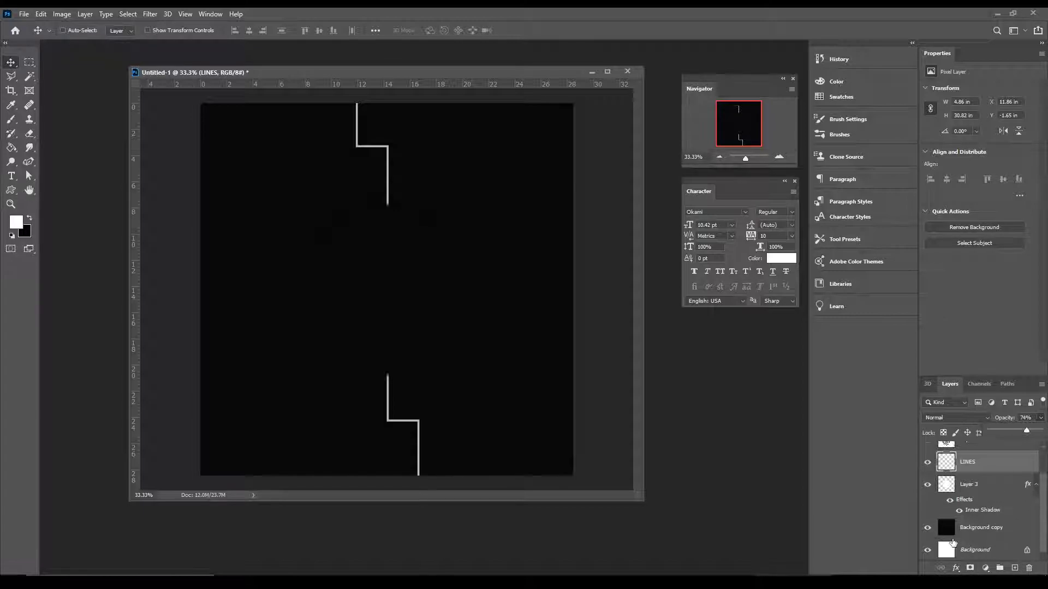
left_click(927, 528)
left_click(927, 550)
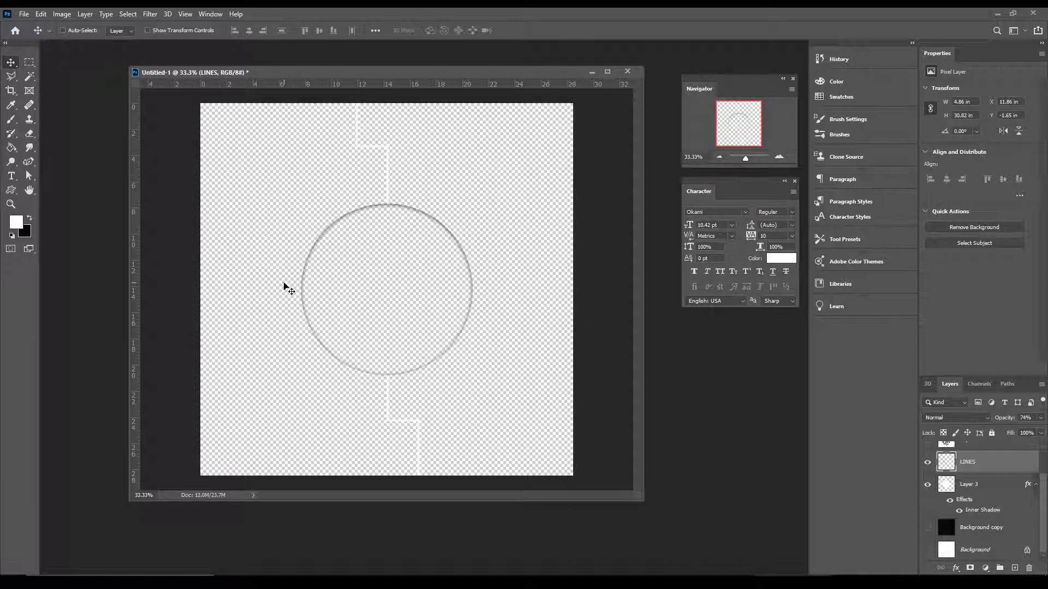
- Set the opacity of Layer 3's Inner Shadow effect to 100%
left_click(982, 511)
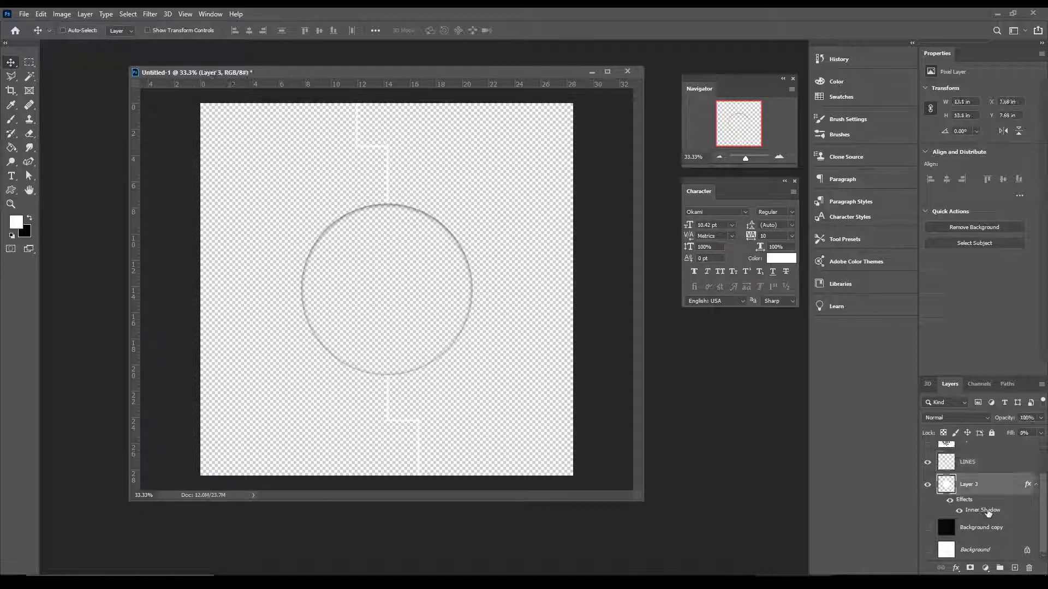
double_click(982, 511)
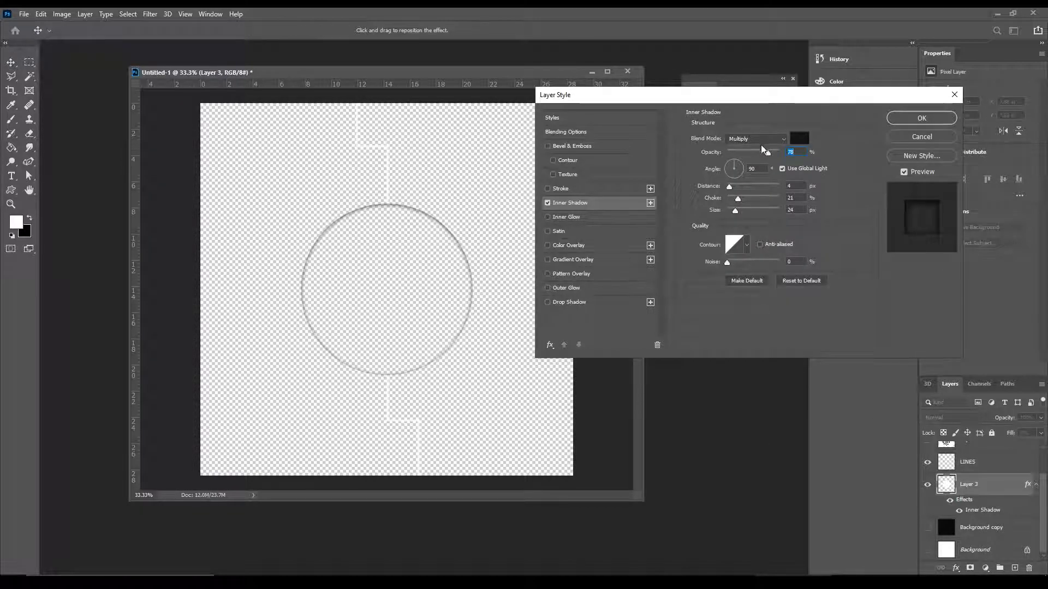
mouse_move(789, 154)
left_mouse_down()
mouse_move(767, 155)
mouse_move(804, 157)
left_mouse_up()
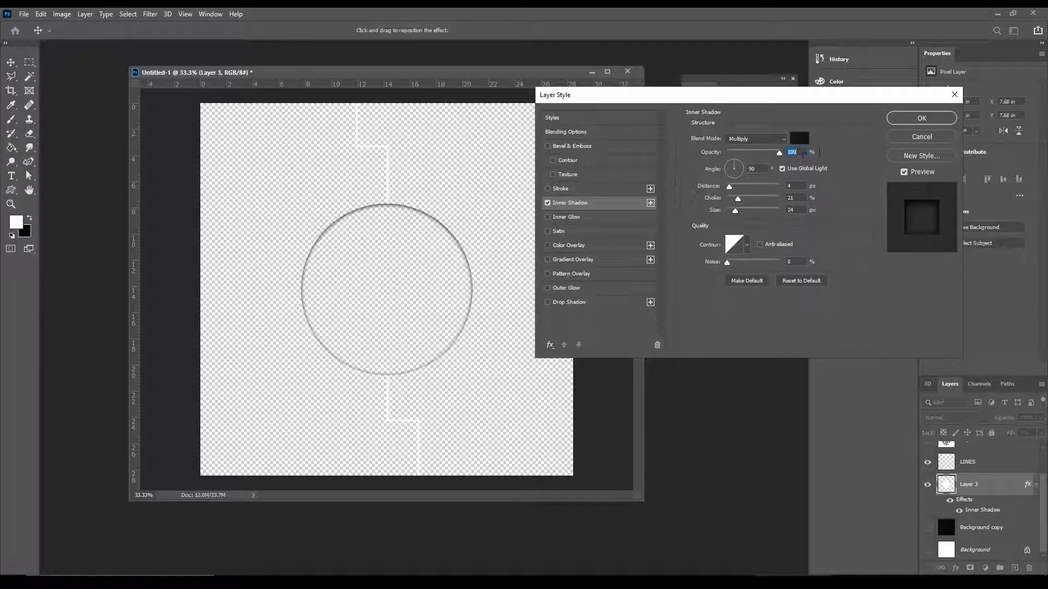
left_click(921, 119)
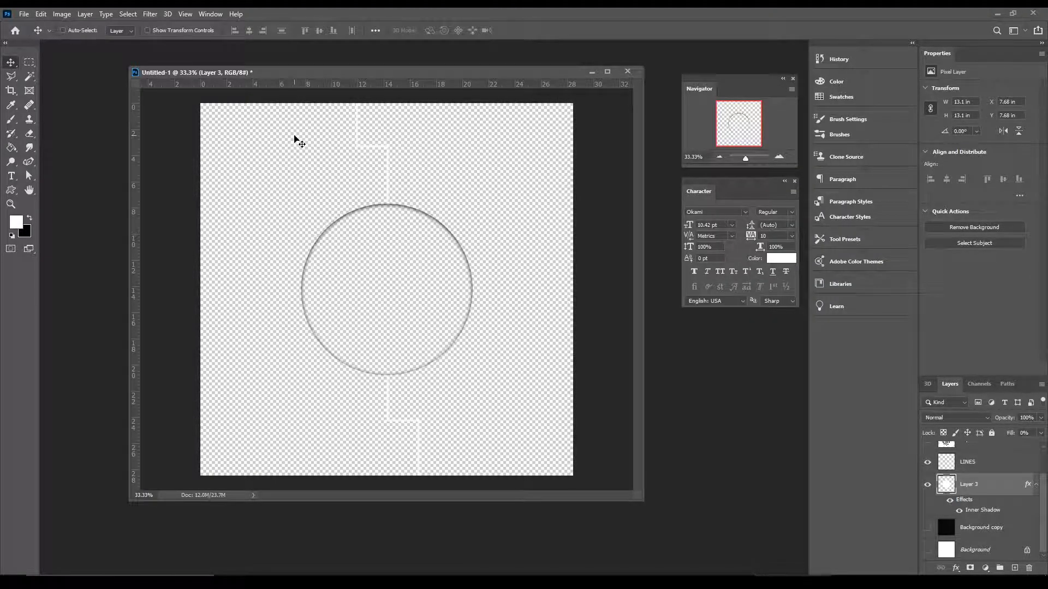
key("ctrl+s")
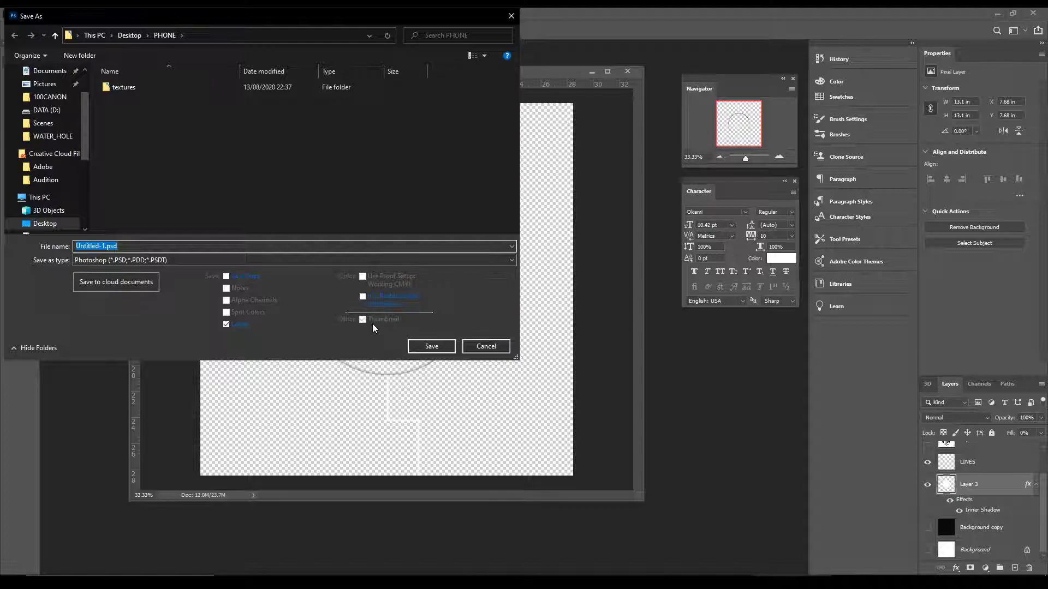
left_click(478, 347)
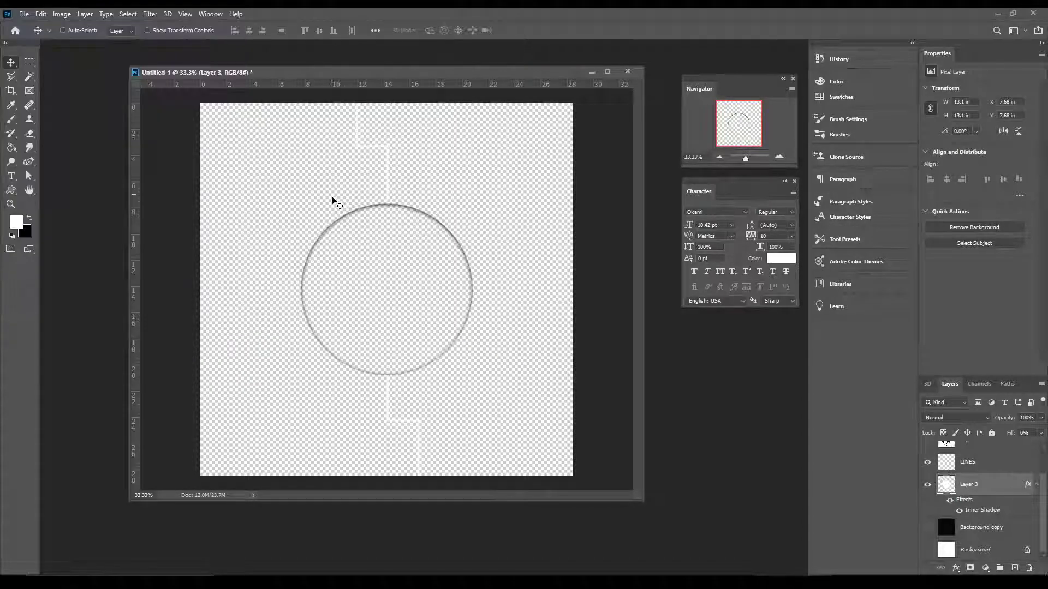
- Add a Bevel & Emboss to Layer 3 with Outer Bevel style, depth 32%, size 38 px, soften 4 px and shadow opacity 0%
double_click(982, 515)
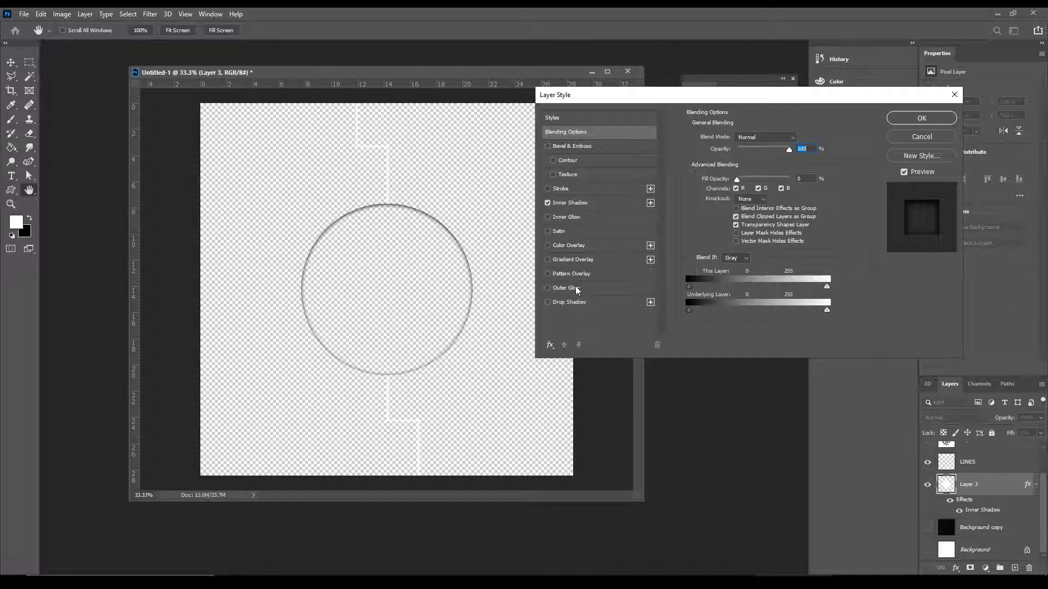
left_click(548, 146)
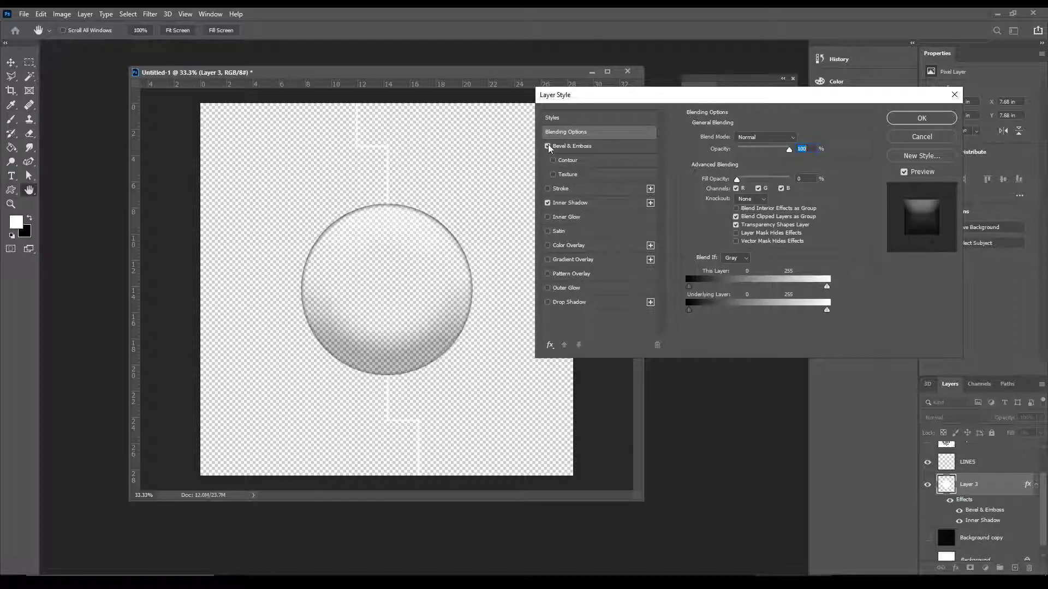
left_click(578, 146)
left_click(759, 137)
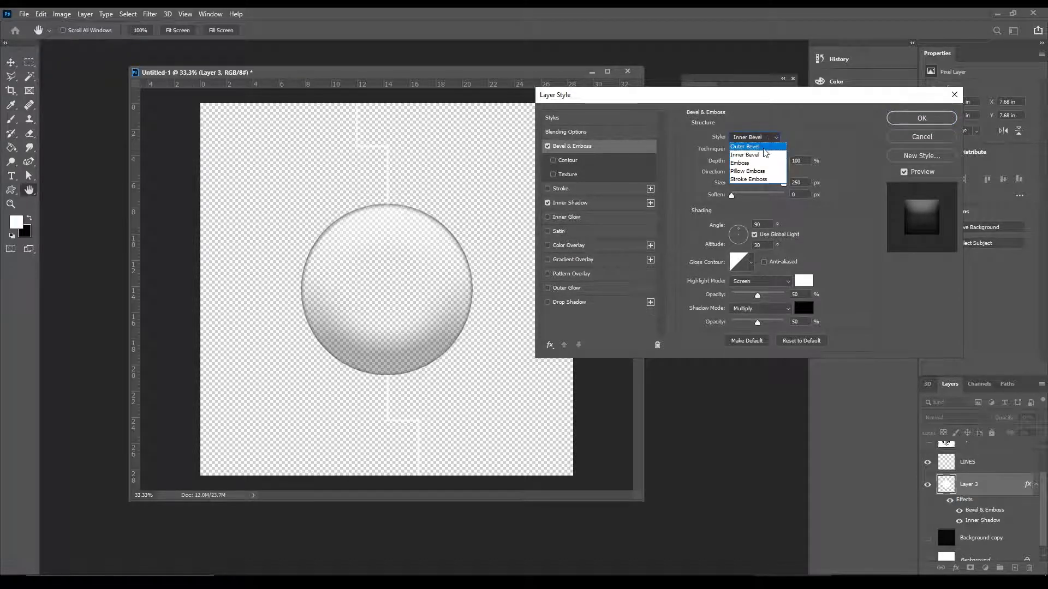
left_click(746, 139)
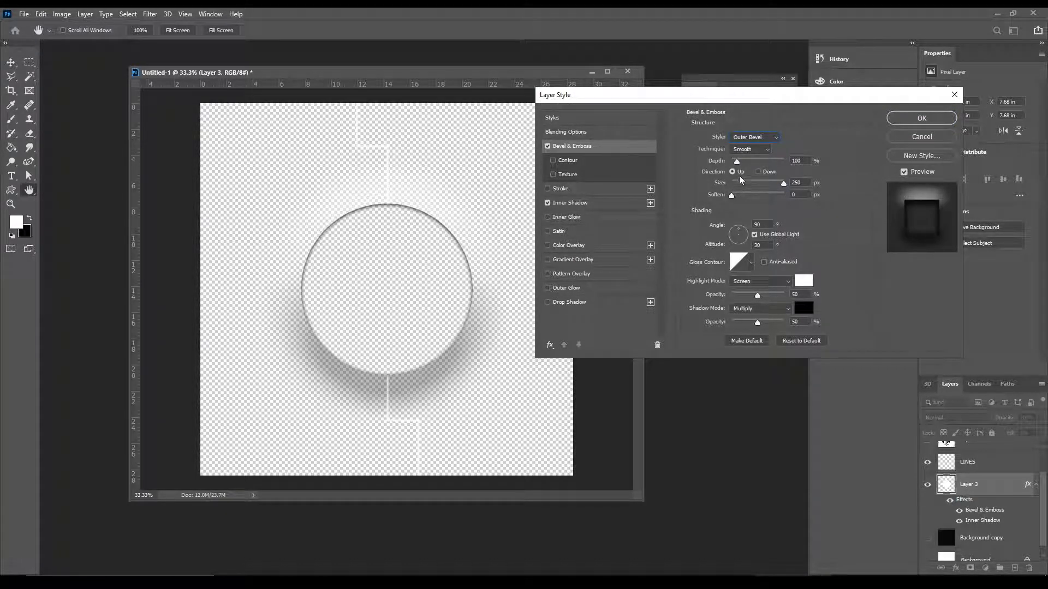
left_click_drag(736, 162, 733, 197)
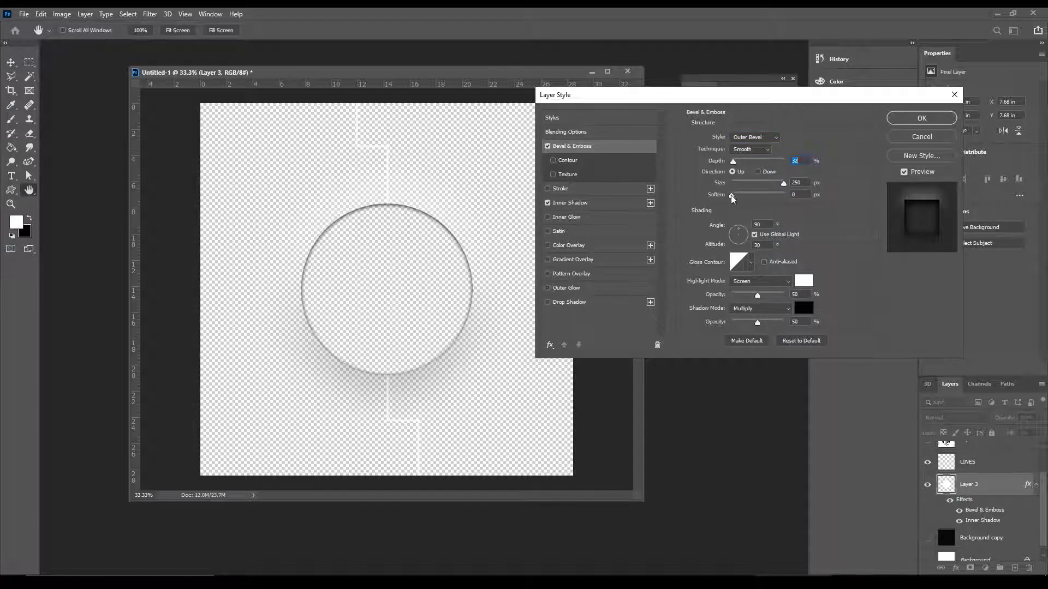
left_click_drag(784, 184, 745, 197)
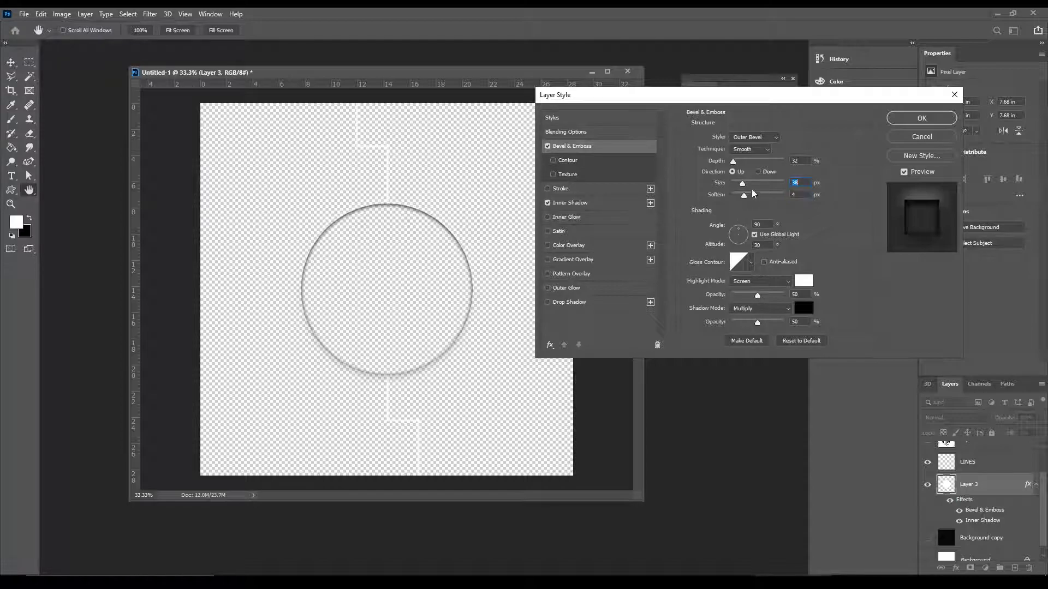
left_click_drag(743, 325, 717, 325)
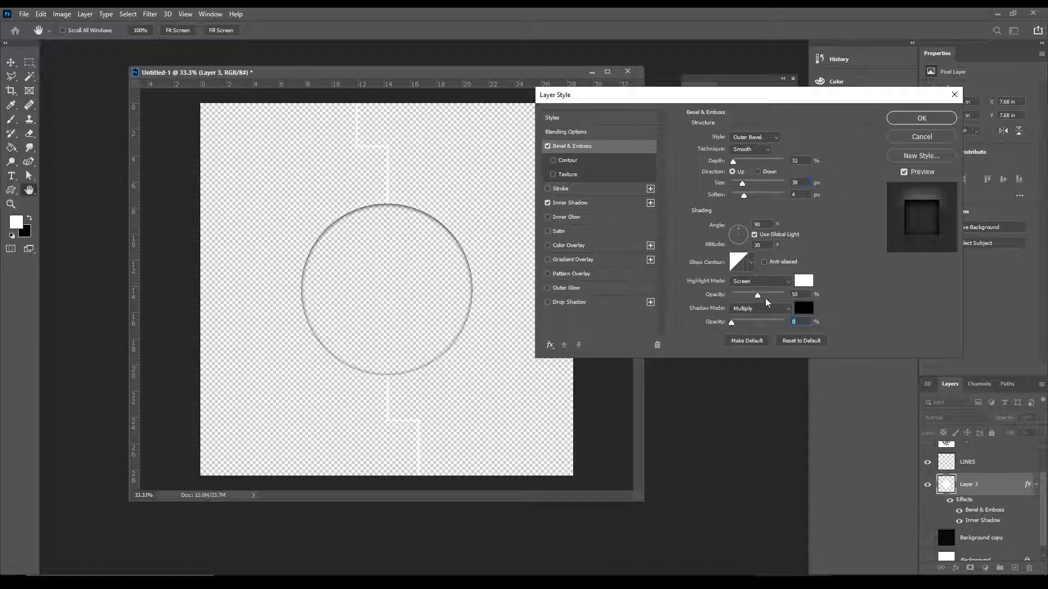
left_click(922, 118)
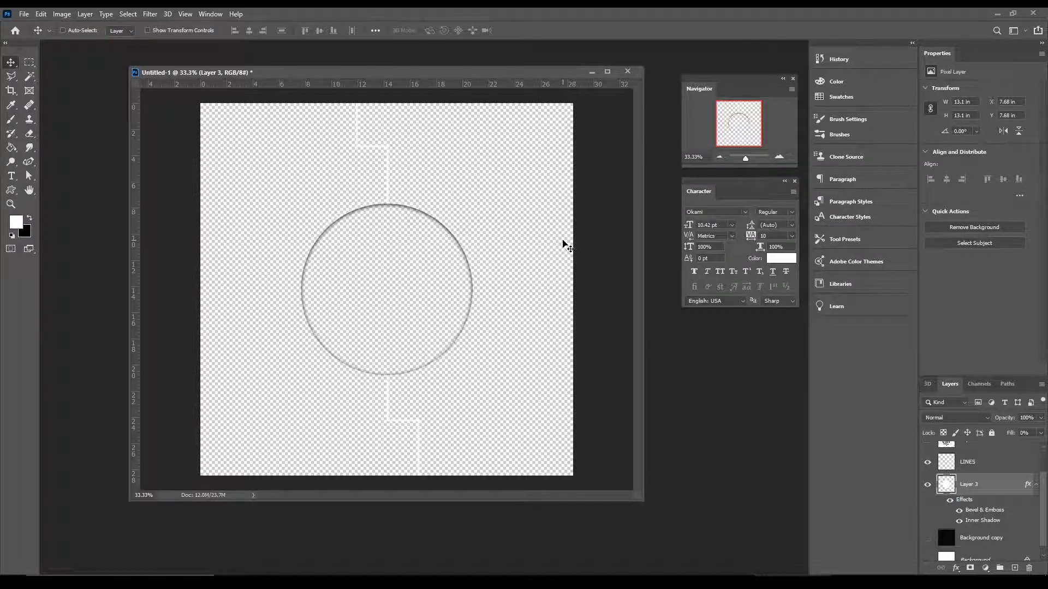
- Save the transparent artwork as a PNG named RING_LINES in the PHONE folder
key("ctrl+shift+s")
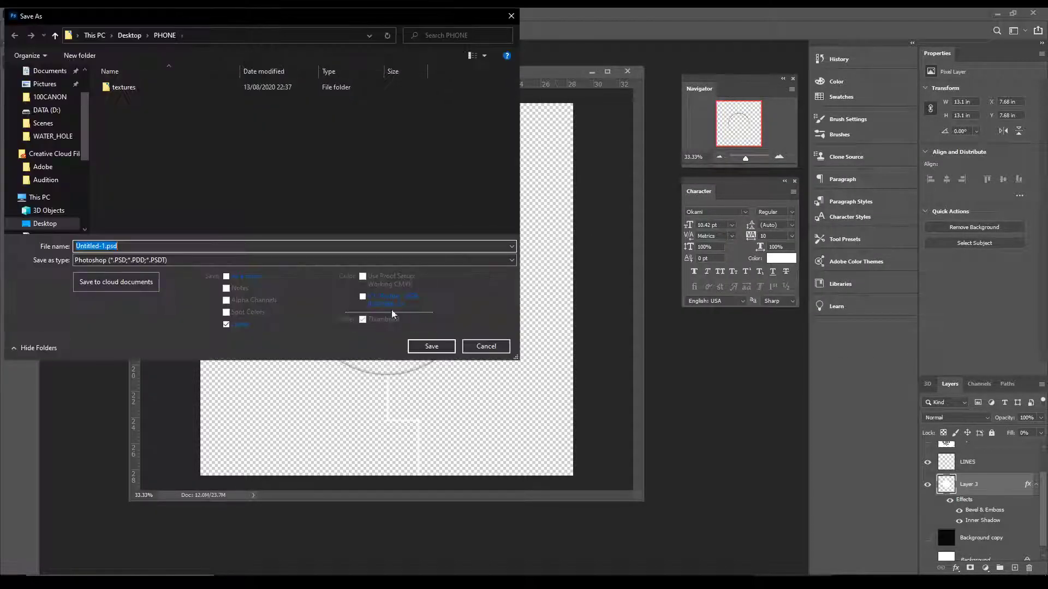
left_click(221, 257)
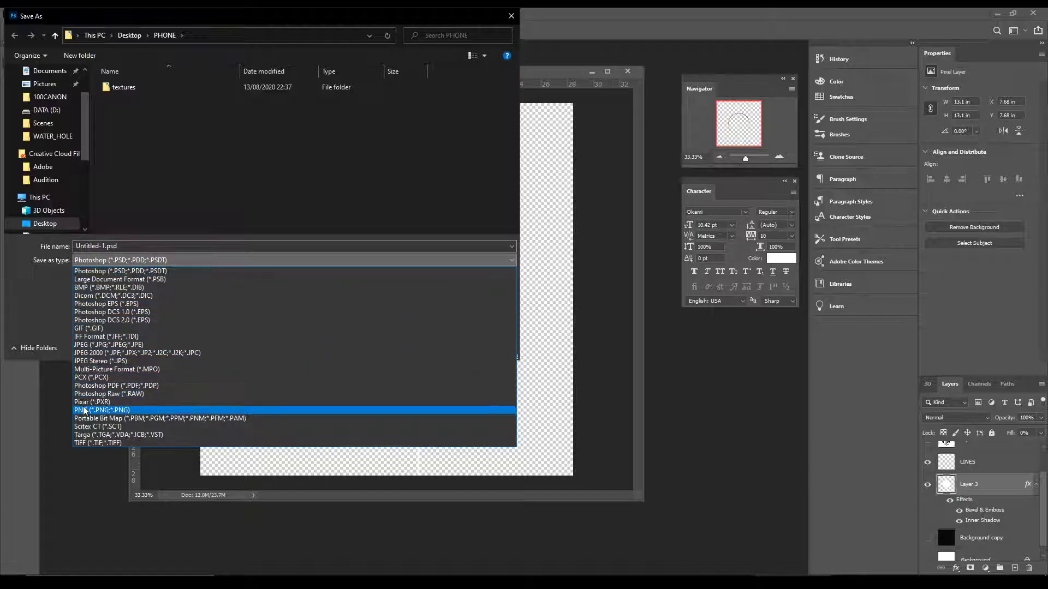
left_click(102, 410)
left_click(174, 245)
type("R")
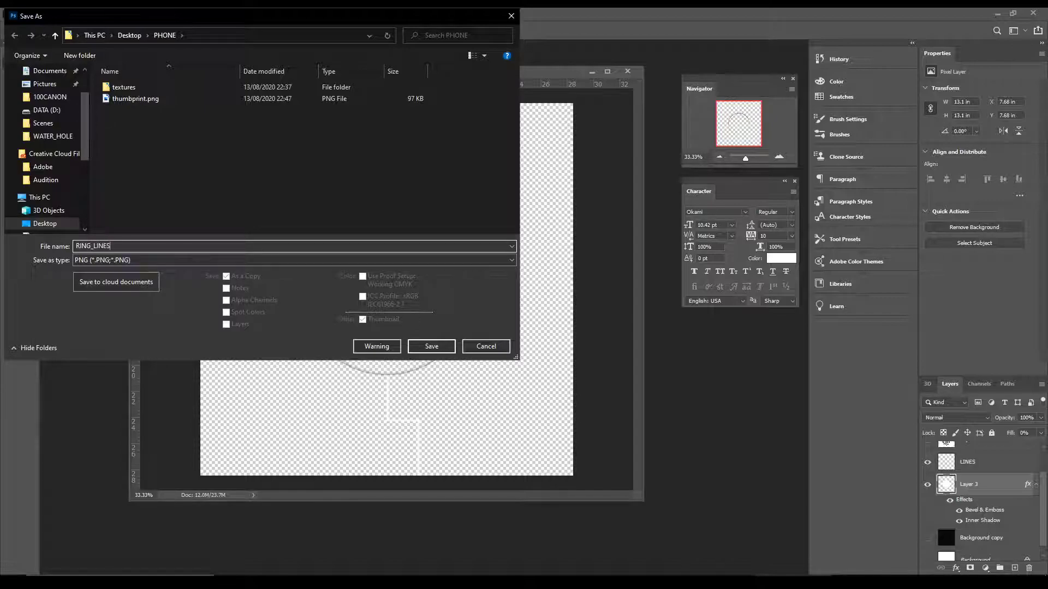
type("ING_LINES")
key("Return")
- Switch to Ventuz and duplicate the first axis branch holding the dark blue material and its Circle2 geometry
left_click(587, 179)
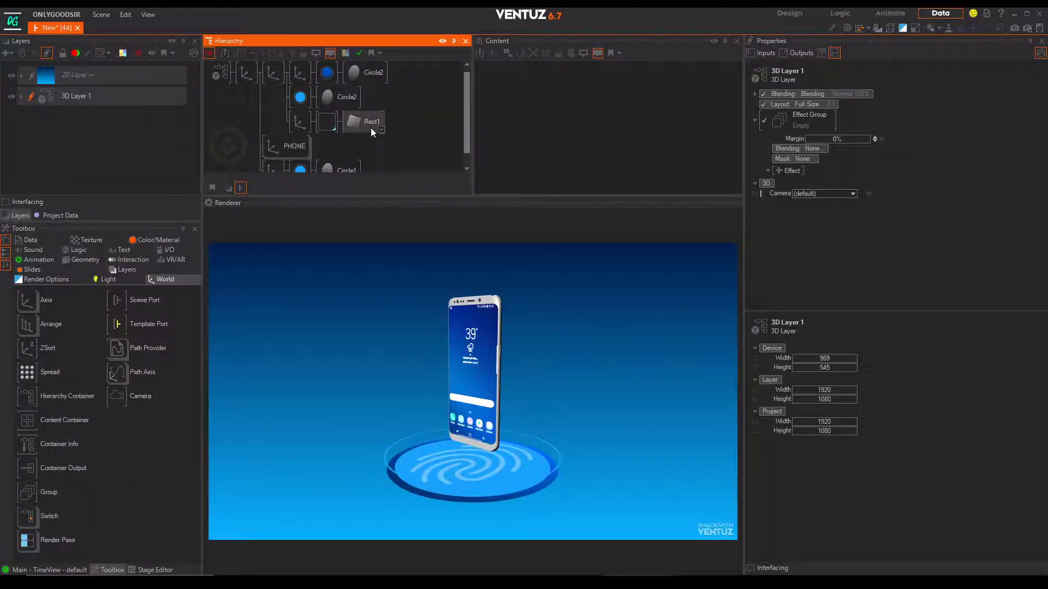
scroll(371, 129, "down", 1)
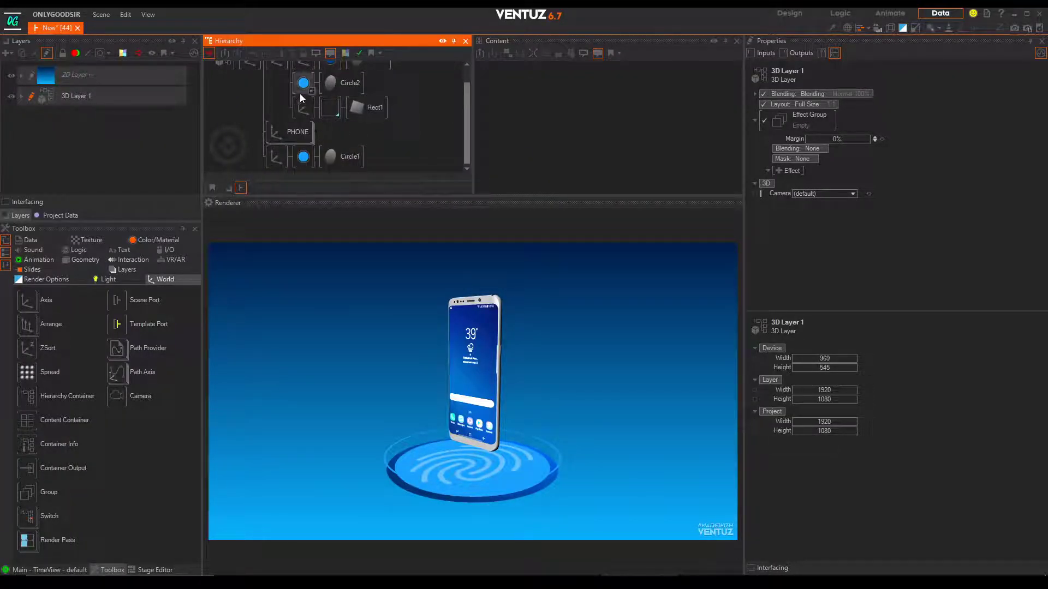
scroll(302, 104, "up", 1)
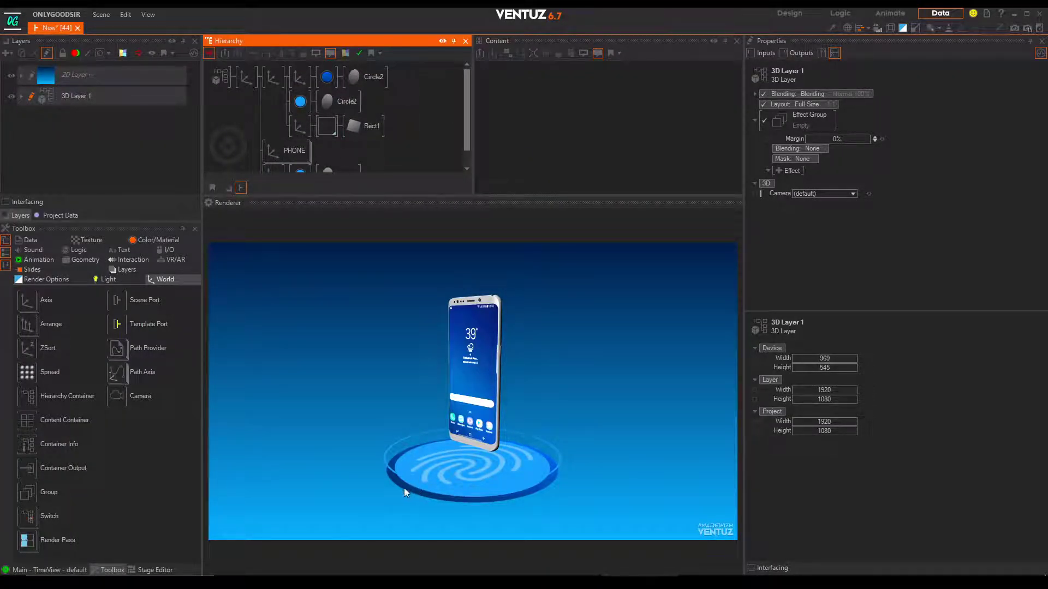
left_click(299, 76)
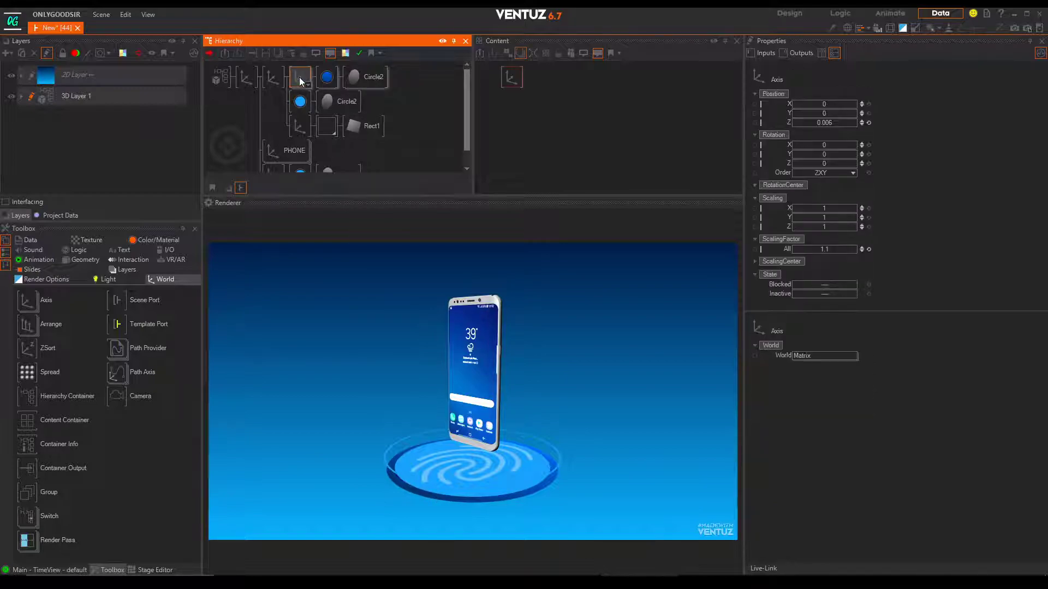
left_click_drag(299, 70, 358, 78)
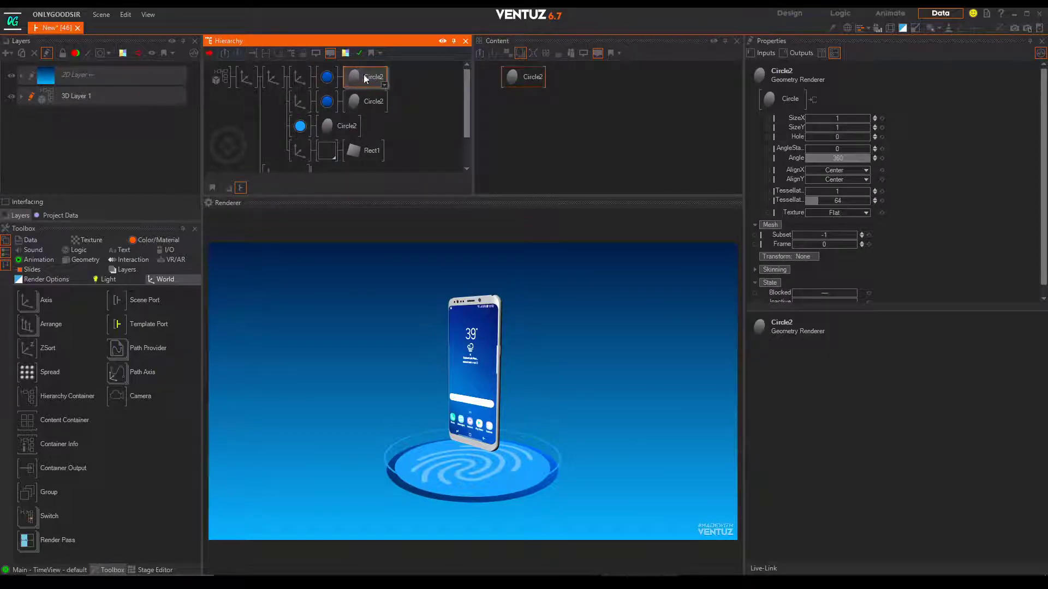
- Replace the circle in the first of the duplicated branches with a rectangle and set its axis's overall scaling factor to 1.4
key("space")
type("re")
left_click_drag(376, 129, 352, 76)
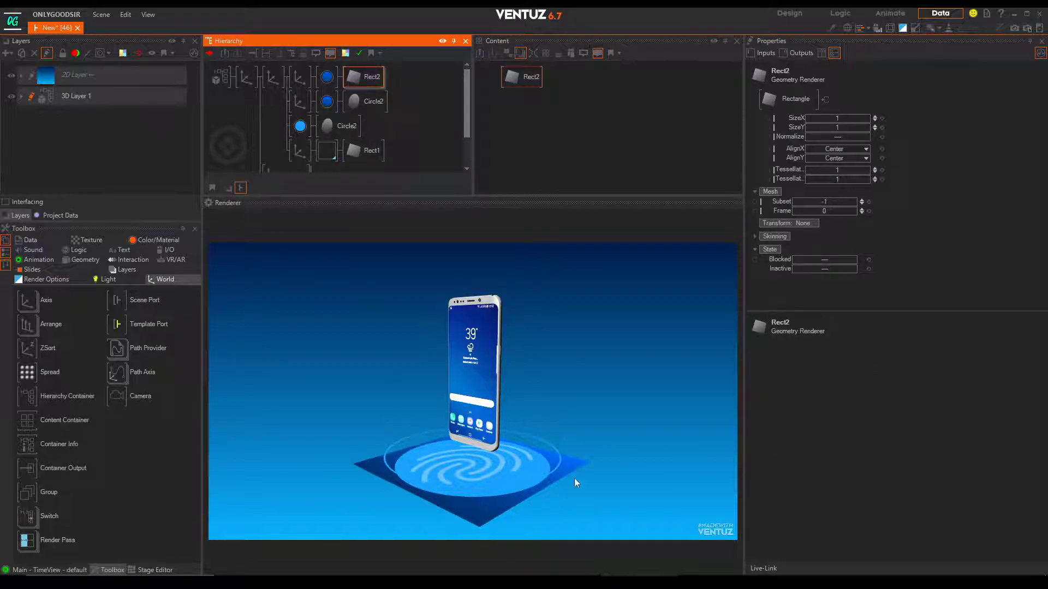
left_click_drag(824, 250, 778, 246)
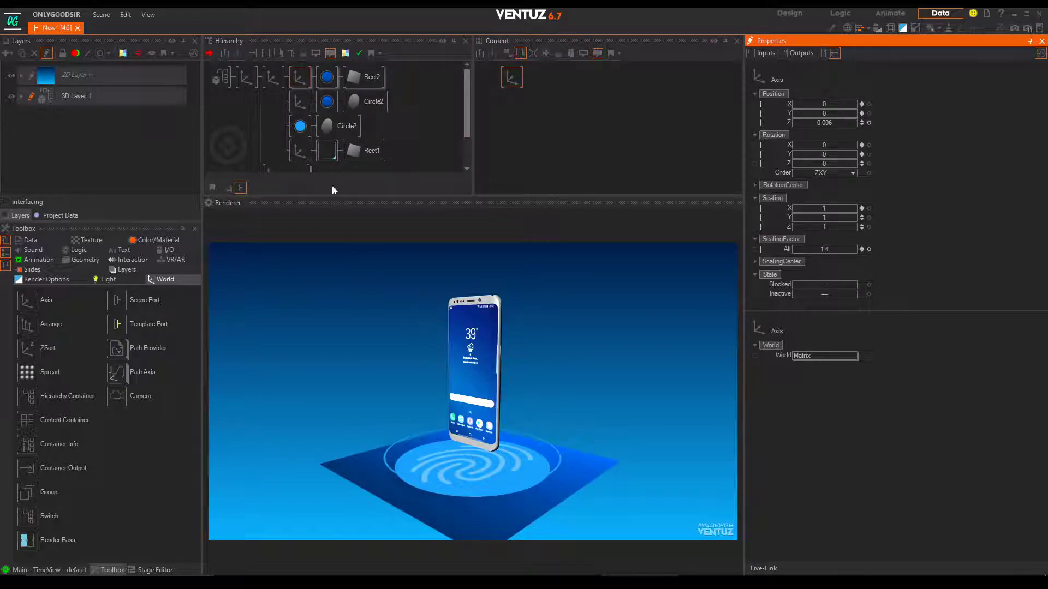
- Reset the rectangle material's base color to white and delete its gradient material stage
left_click(327, 77)
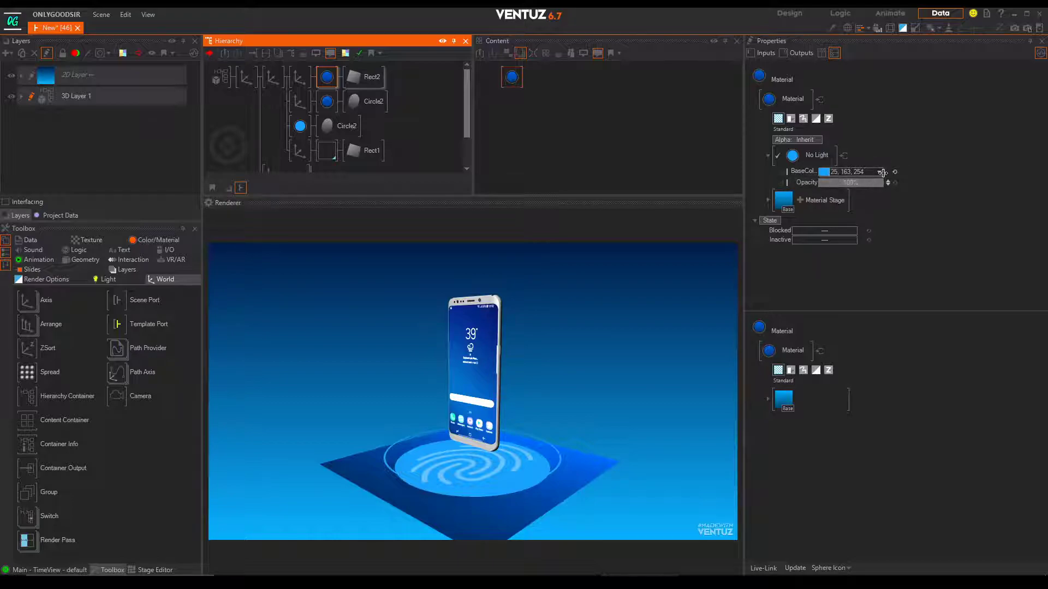
left_click(895, 172)
left_click(781, 207)
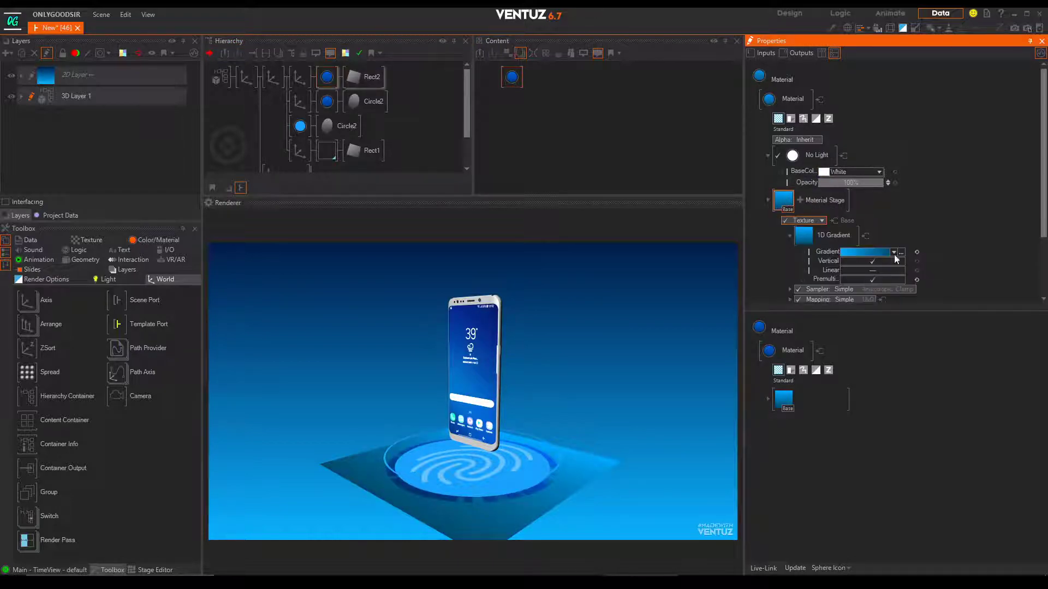
left_click(809, 237)
left_click(787, 202)
key("Delete")
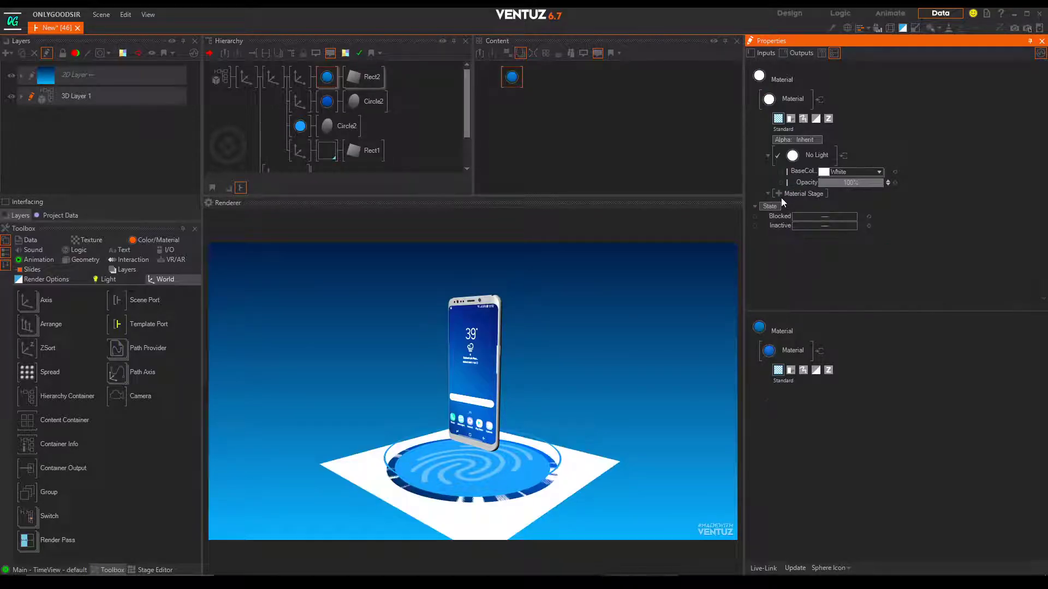
- Try a default texture stage loading RING_LINES.png from the PHONE folder on the rectangle's material, and remove that stage again
left_click(780, 194)
mouse_move(784, 202)
left_click(860, 211)
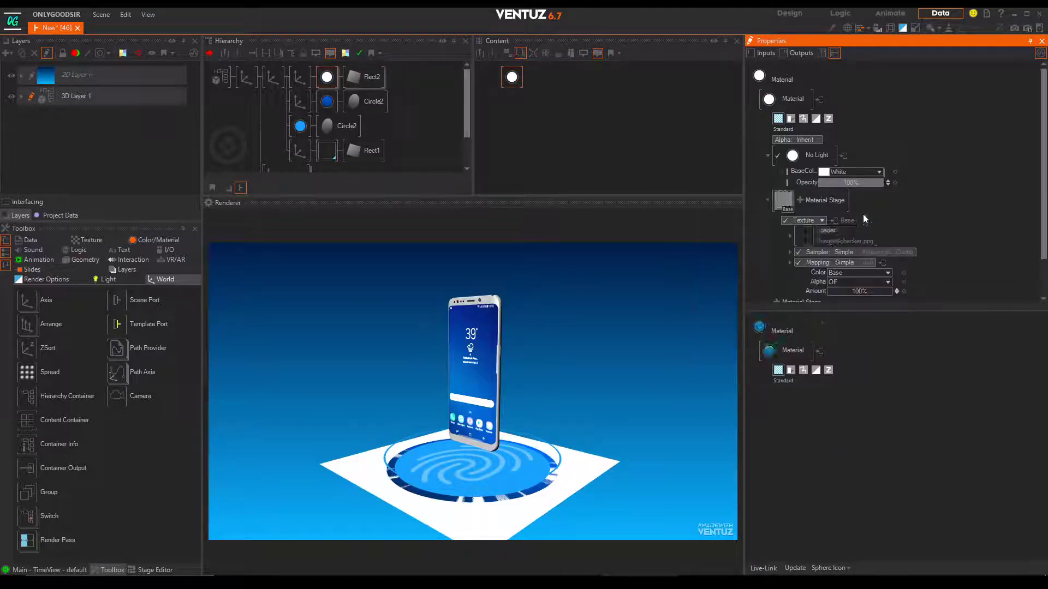
left_click(809, 240)
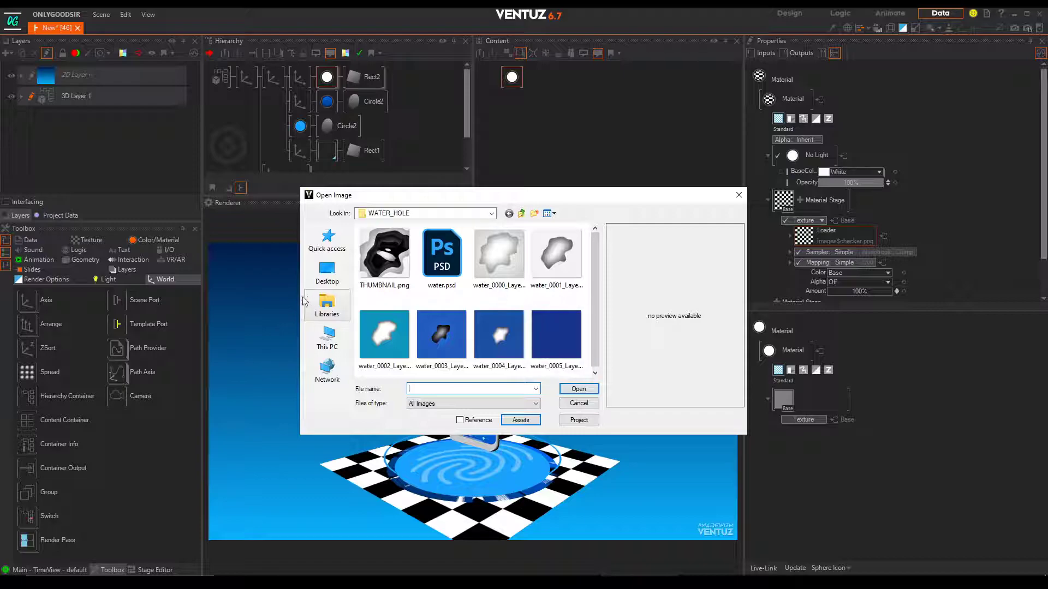
left_click(328, 273)
double_click(557, 256)
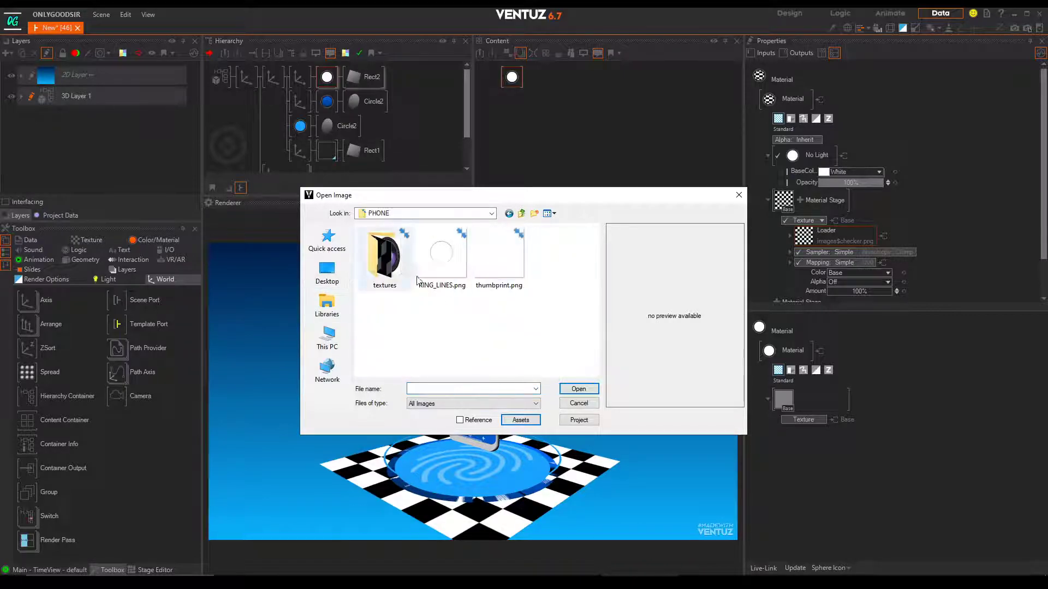
left_click(440, 260)
left_click(578, 389)
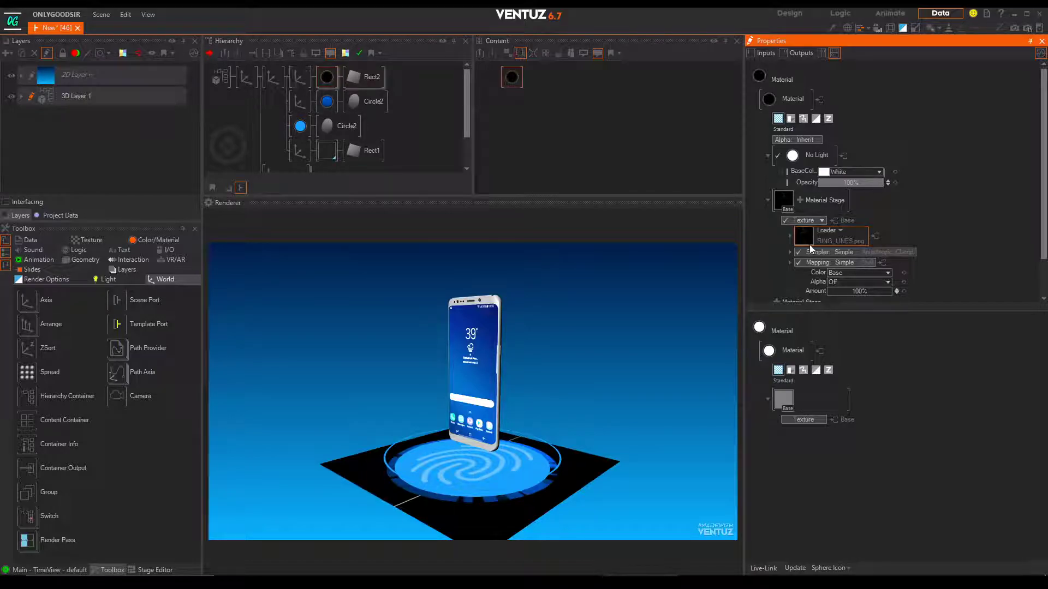
key("Delete")
- Add a Base + Alpha texture stage to the rectangle's material and load RING_LINES.png into it
left_click(779, 193)
mouse_move(778, 196)
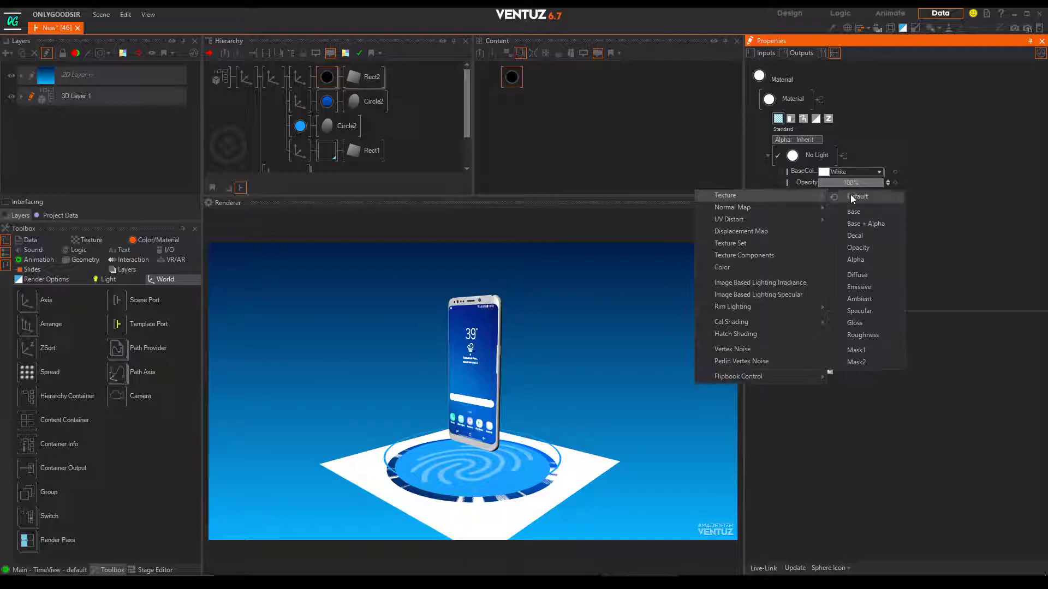
left_click(864, 224)
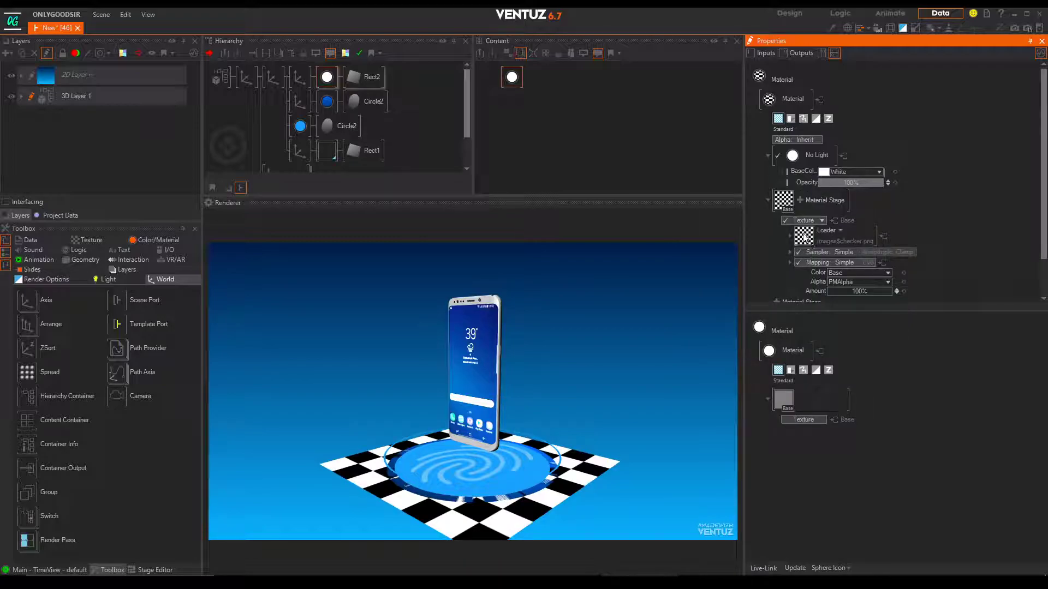
left_click(803, 236)
left_click(442, 252)
left_click(579, 388)
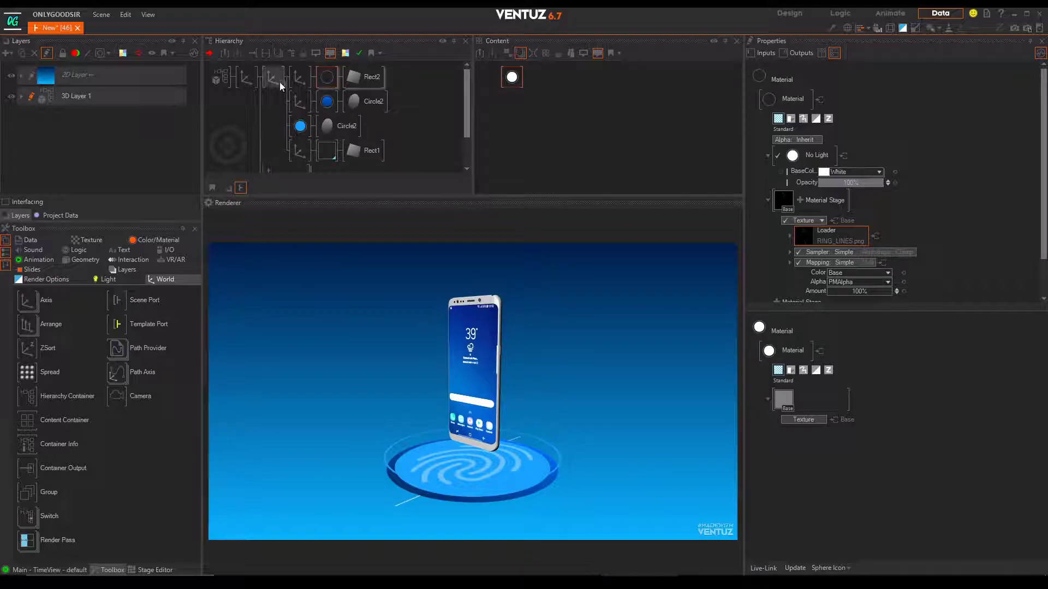
- Set the textured rectangle's axis to an overall scaling factor of 3.01 and a Z rotation of 1.2
left_click(295, 81)
left_click_drag(822, 248, 835, 250)
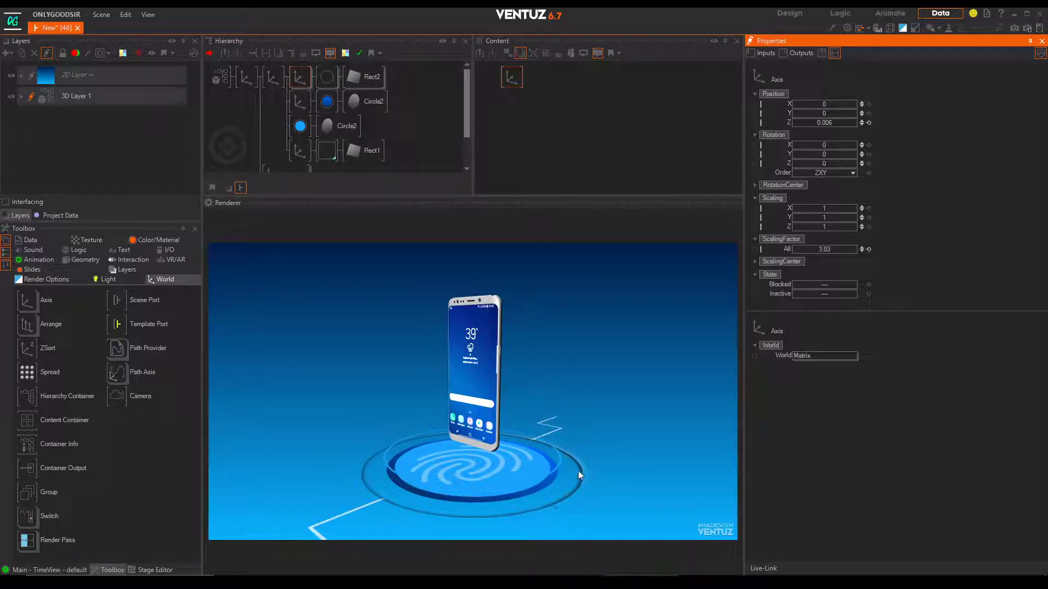
left_click_drag(825, 249, 799, 250)
left_click_drag(799, 164, 869, 166)
left_click_drag(832, 253, 827, 250)
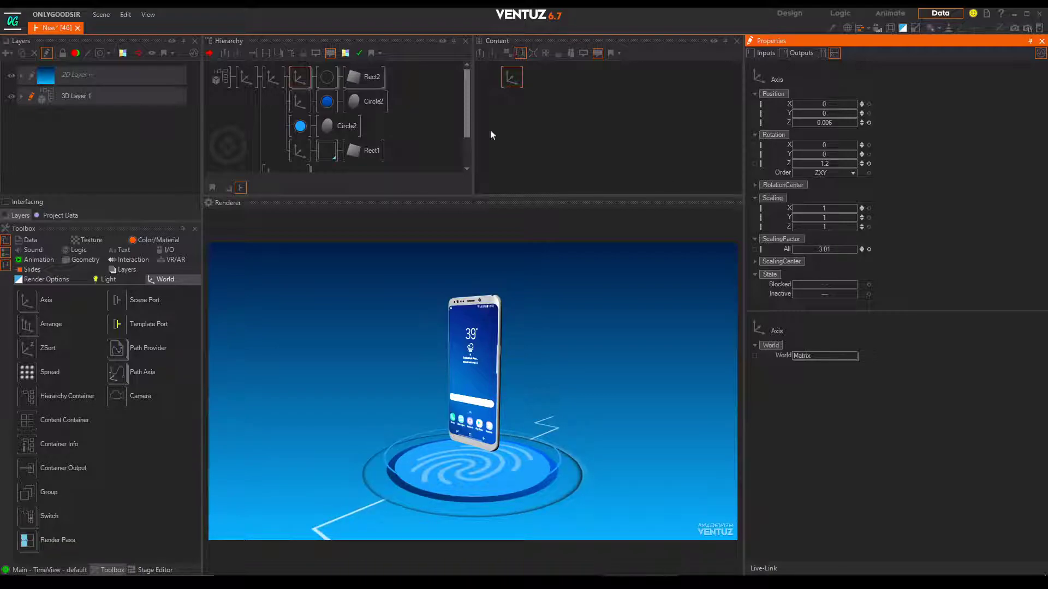
- Reset the first axis's X and Z rotation and turn the whole scene 30 around Y
left_click(249, 79)
left_click(868, 145)
left_click(868, 155)
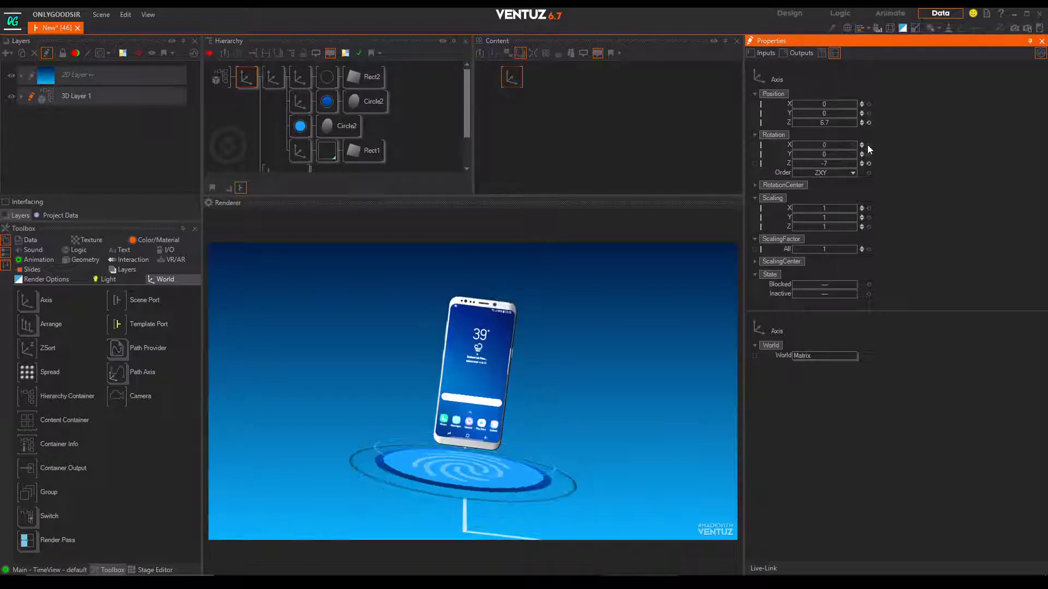
left_click(869, 163)
mouse_move(833, 156)
left_mouse_down()
mouse_move(846, 154)
mouse_move(812, 157)
mouse_move(825, 149)
mouse_move(831, 165)
mouse_move(815, 164)
mouse_move(849, 155)
mouse_move(827, 145)
mouse_move(825, 162)
mouse_move(843, 154)
left_mouse_up()
left_click(868, 145)
left_click(868, 154)
left_click(868, 164)
left_click(868, 146)
left_click(869, 155)
left_click(868, 163)
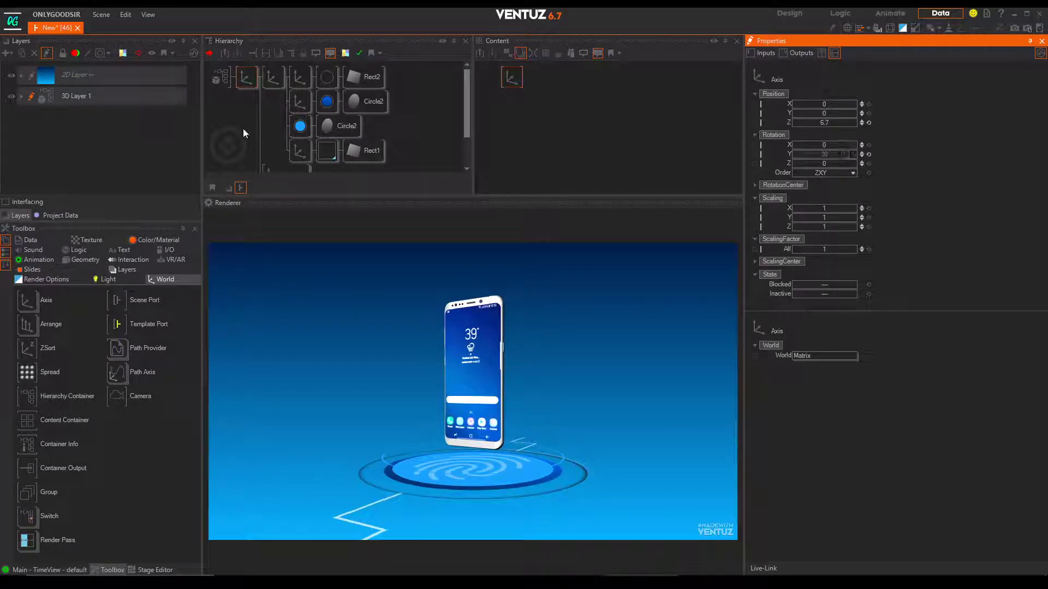
- Set the base color of the ring-and-lines material to light blue 76, 207, 255
left_click(323, 77)
left_click(846, 171)
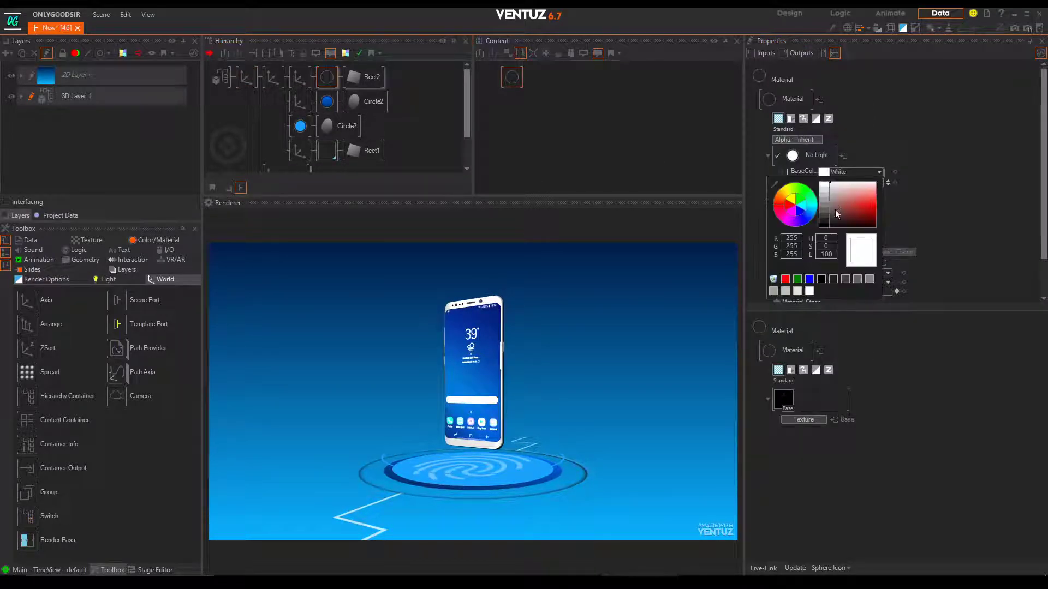
left_click(813, 214)
left_click_drag(835, 210, 895, 196)
left_click(895, 196)
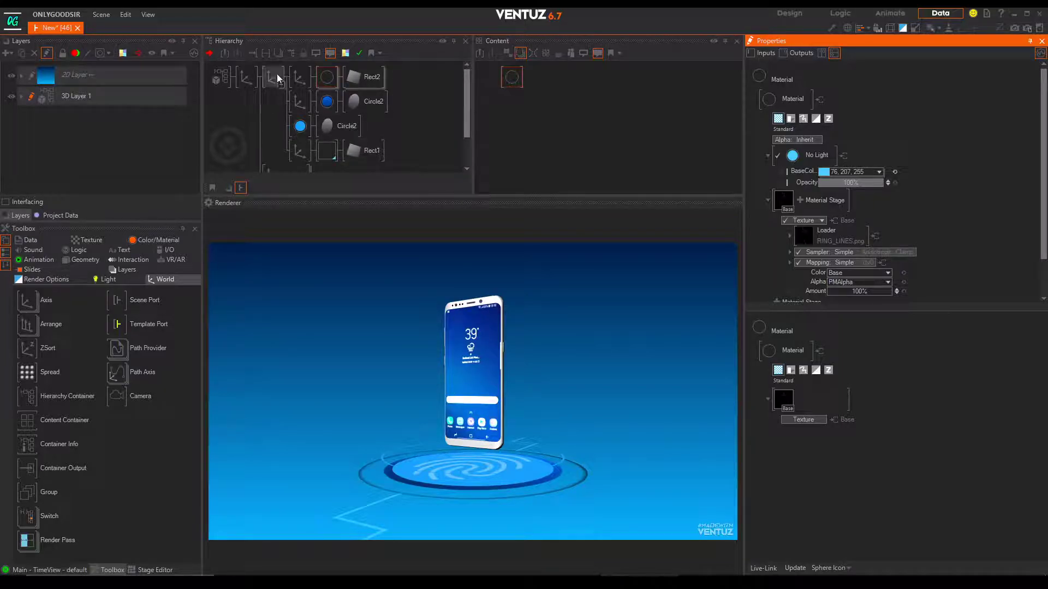
- Rename the ring-and-lines rectangle's axis LINES and the dark blue circle's axis DARKRING
left_click(302, 76)
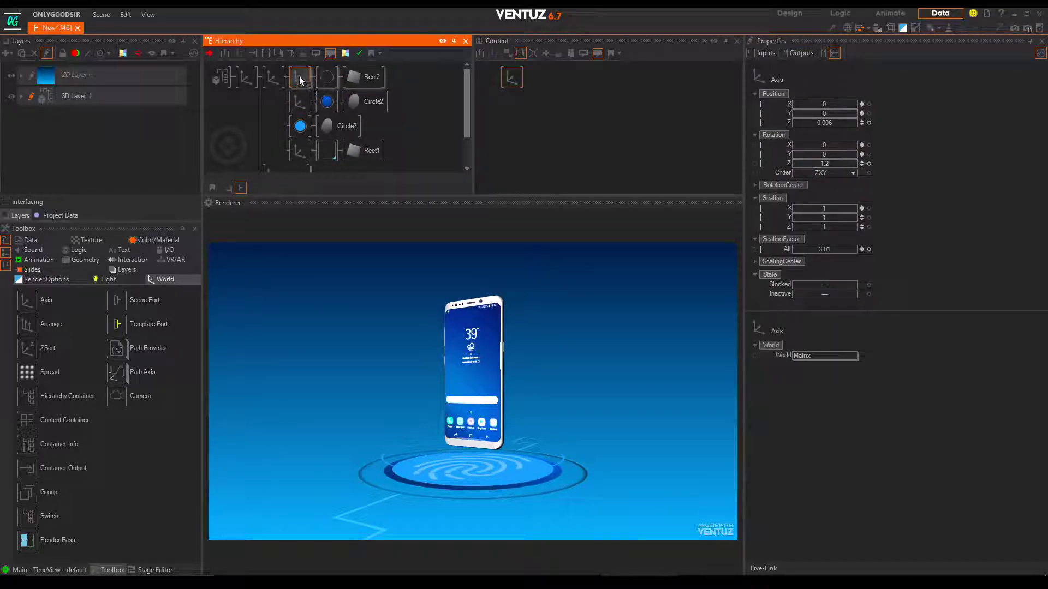
type("LINES")
key("Return")
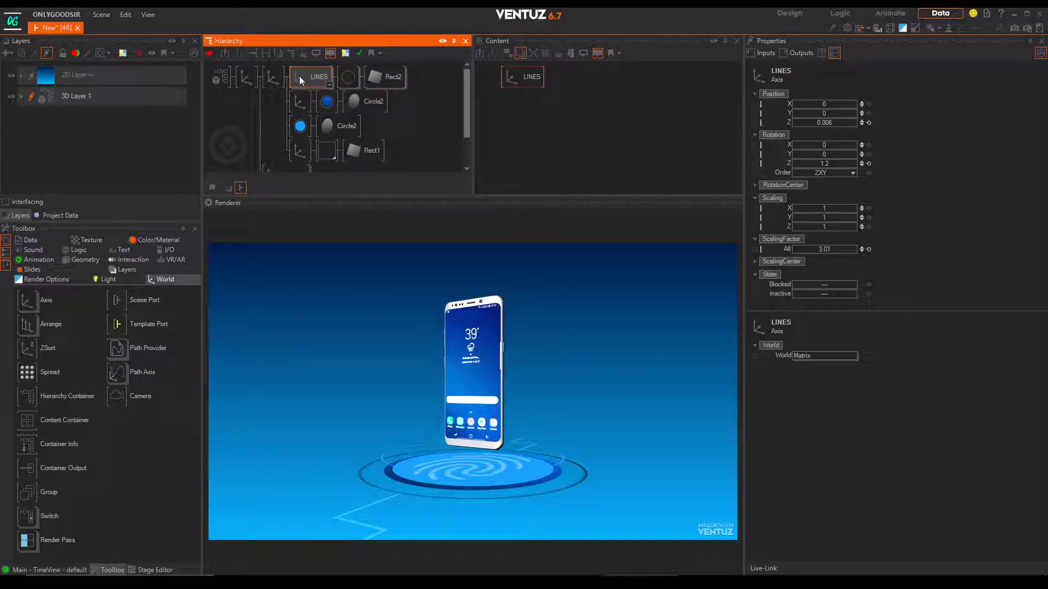
left_click(295, 111)
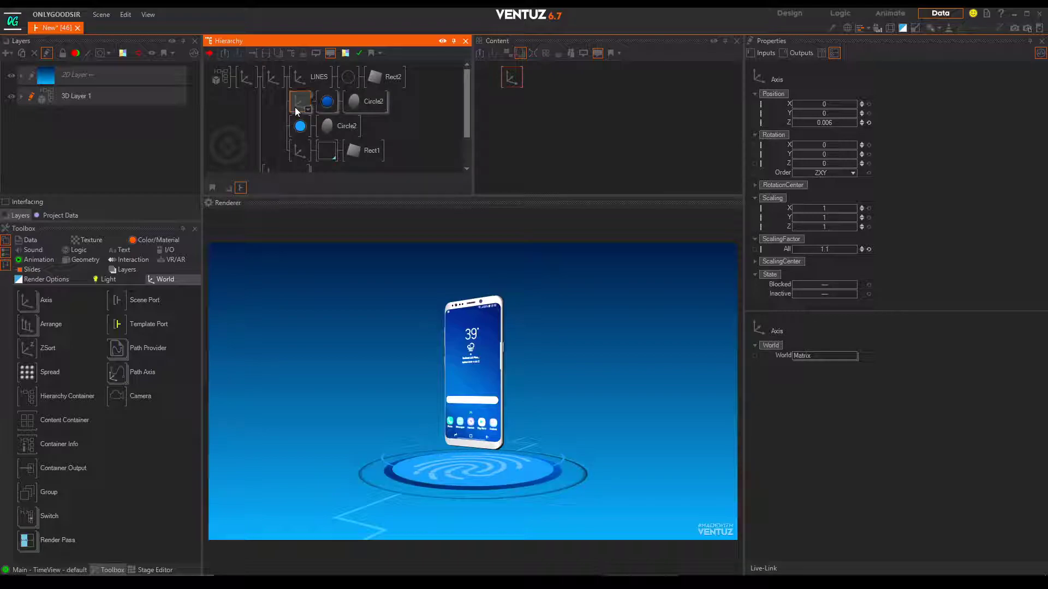
type("DARKRING")
key("Return")
- Rename the light blue circle's material THUMBPLATE and the fingerprint rectangle's axis PRINT
left_click(302, 128)
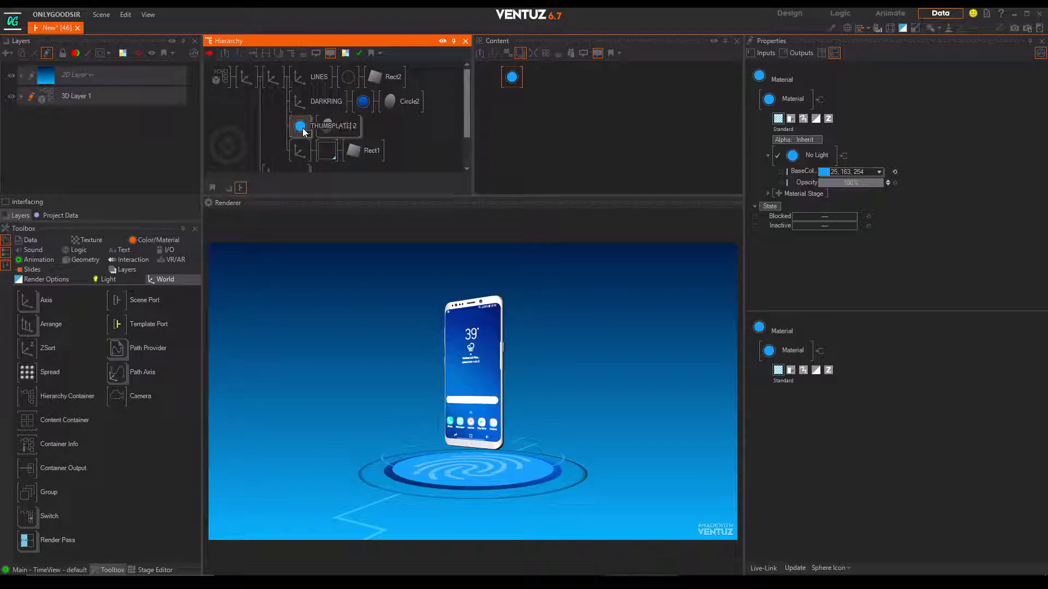
left_click(300, 149)
double_click(300, 148)
type("PRINT")
key("Return")
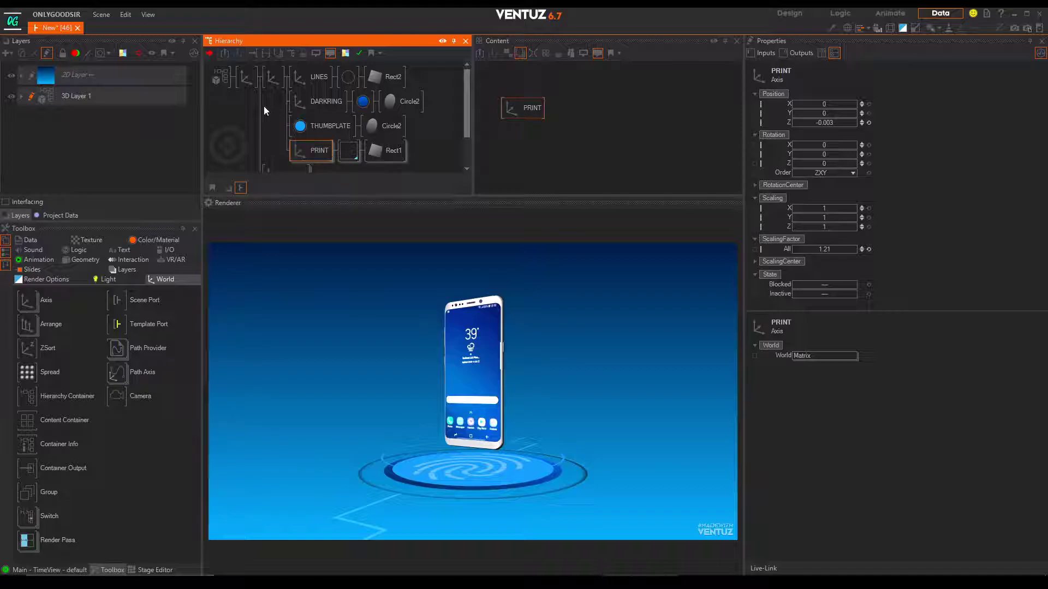
- Rename the axis of the Circle1 branch FLOATING_RING
scroll(274, 111, "down", 2)
scroll(268, 121, "down", 1)
left_click(276, 157)
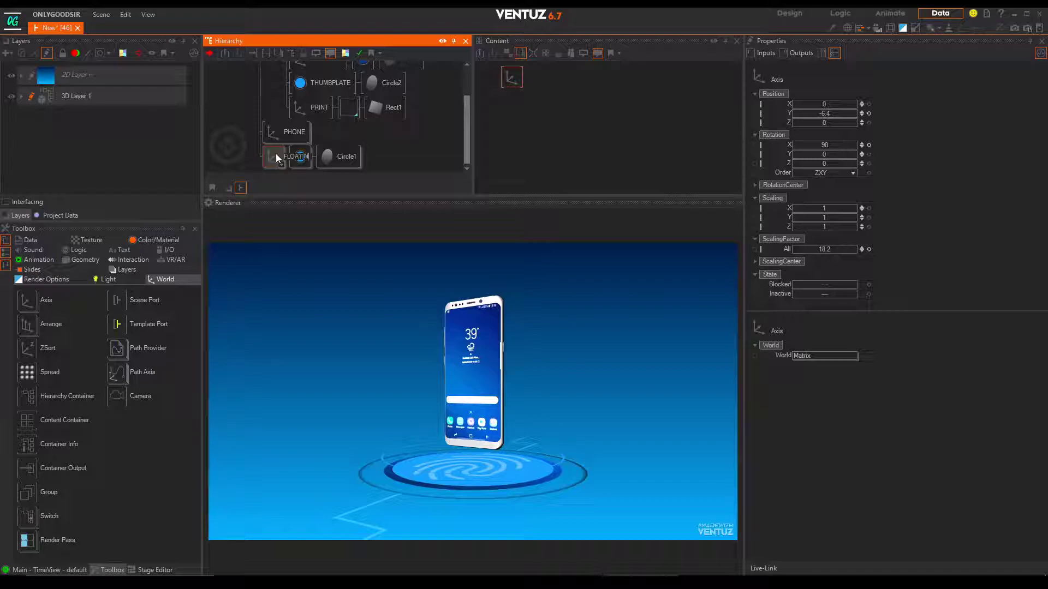
type("FLOATING_RING")
key("Return")
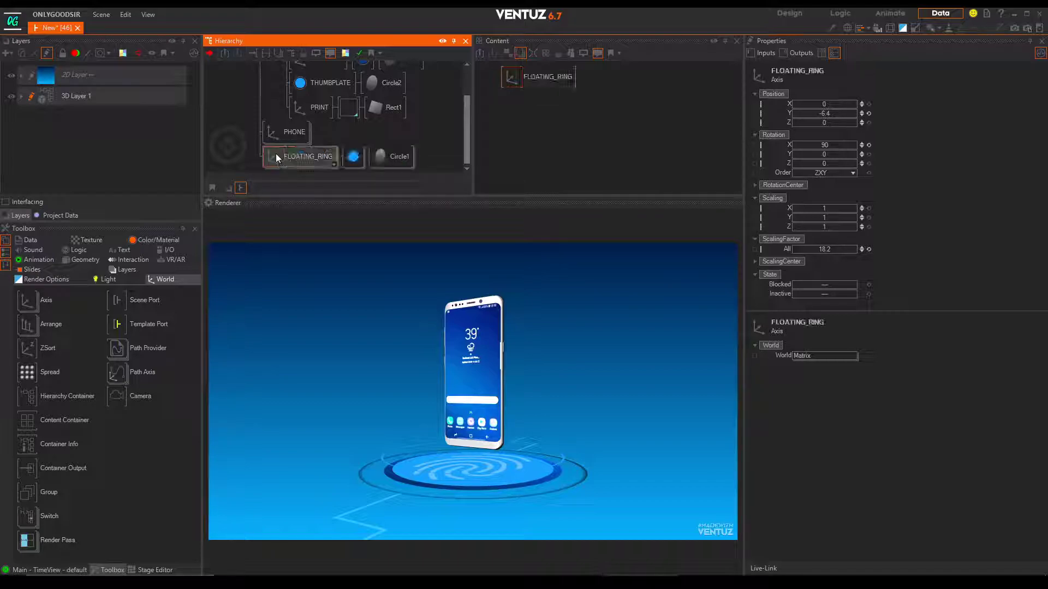
- Return the first axis's Y rotation to 0 and tilt it around X so the platform is seen from above
scroll(270, 122, "up", 3)
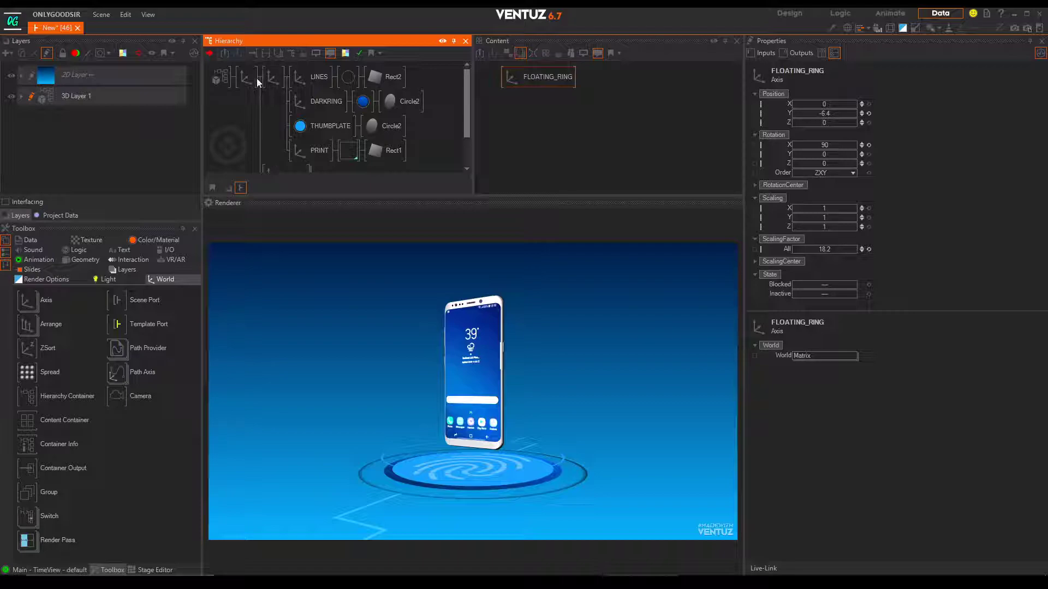
left_click(257, 78)
left_click(850, 155)
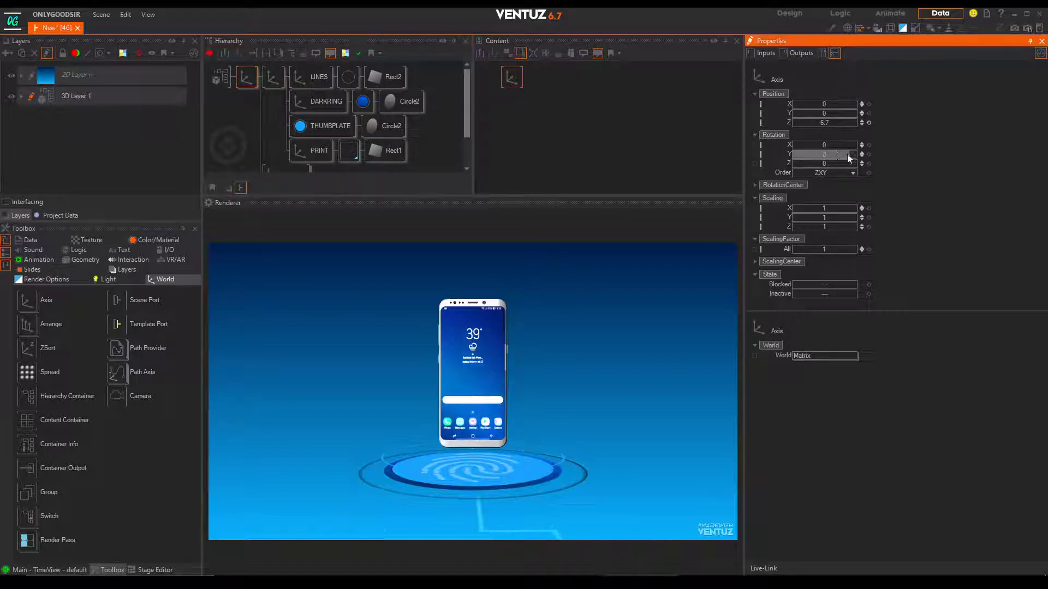
left_click_drag(827, 146, 821, 146)
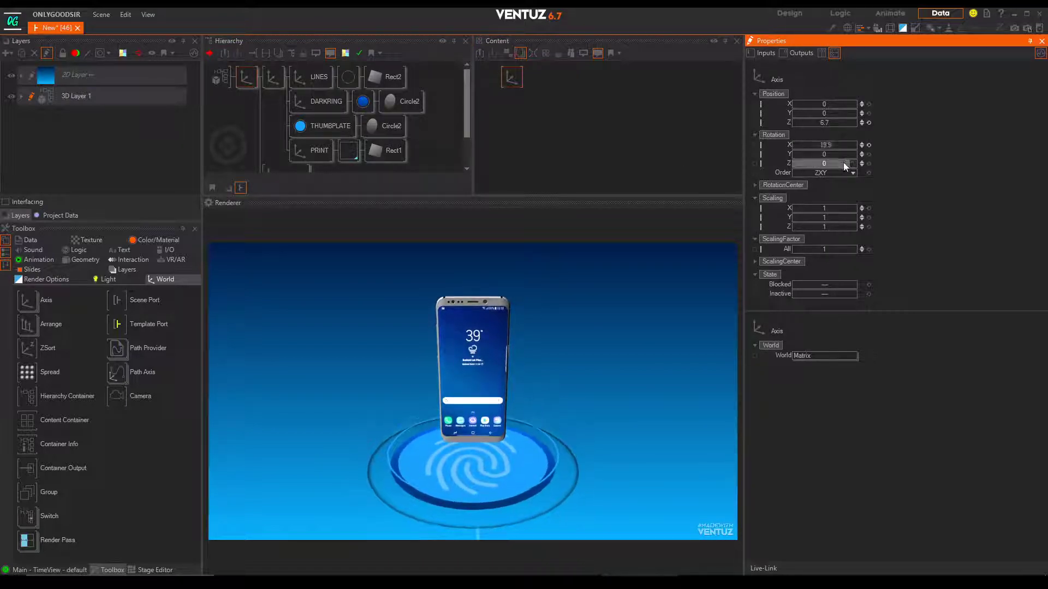
- Insert a new axis directly after the first axis and rotate it around Y
double_click(244, 112)
type("ax")
left_click(257, 139)
left_click(271, 78)
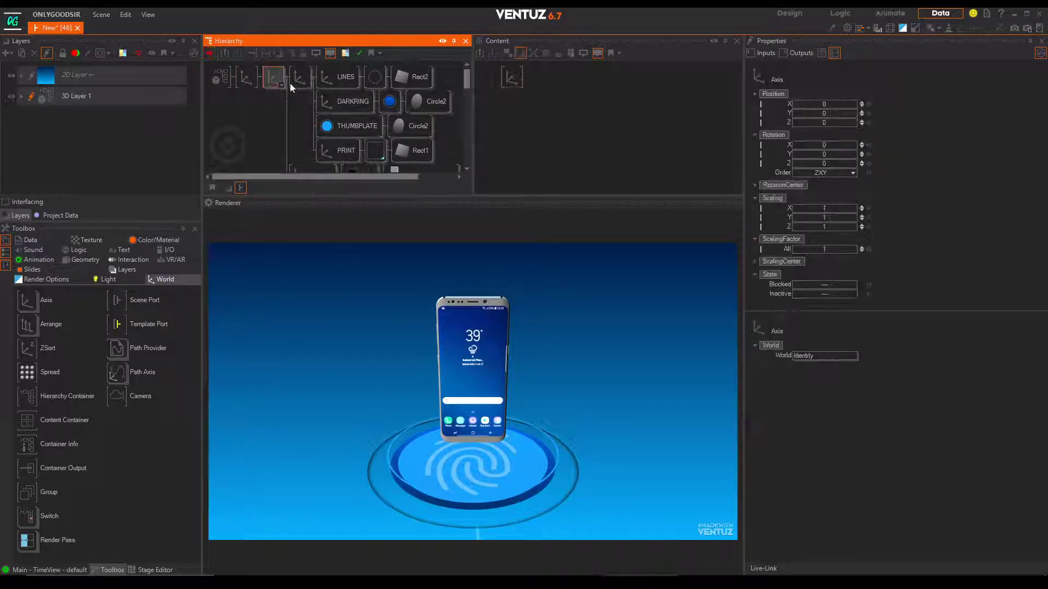
mouse_move(827, 154)
left_mouse_down()
mouse_move(849, 154)
mouse_move(834, 144)
left_mouse_up()
- Adjust the first axis's X tilt with its Y and Z rotation cleared, and set the second axis's Y rotation to 36
left_click(245, 82)
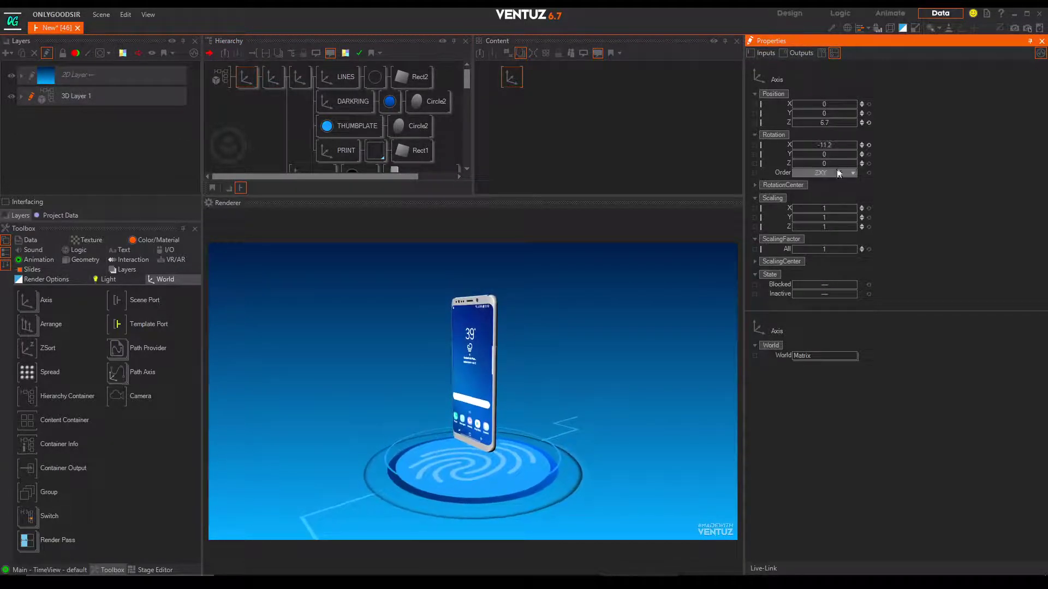
scroll(833, 165, "up", 5)
scroll(831, 156, "up", 17)
scroll(829, 145, "down", 4)
left_click(868, 155)
left_click(868, 163)
left_click_drag(837, 145, 828, 154)
left_click(275, 80)
- Raise the FLOATING_RING axis to a Y position of -3.43
scroll(296, 153, "down", 3)
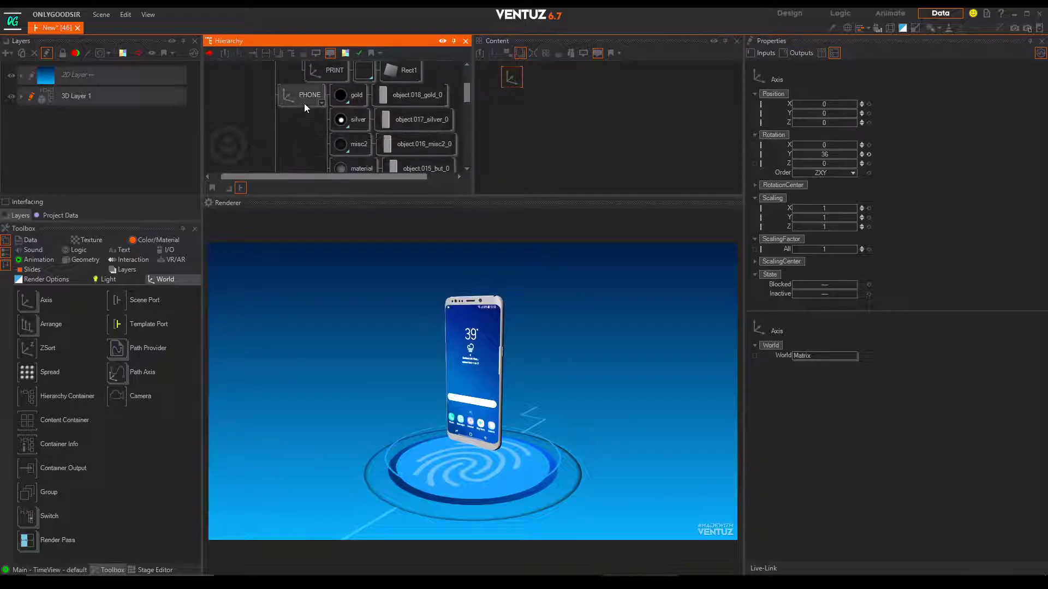
left_click(309, 156)
left_click_drag(828, 113, 836, 112)
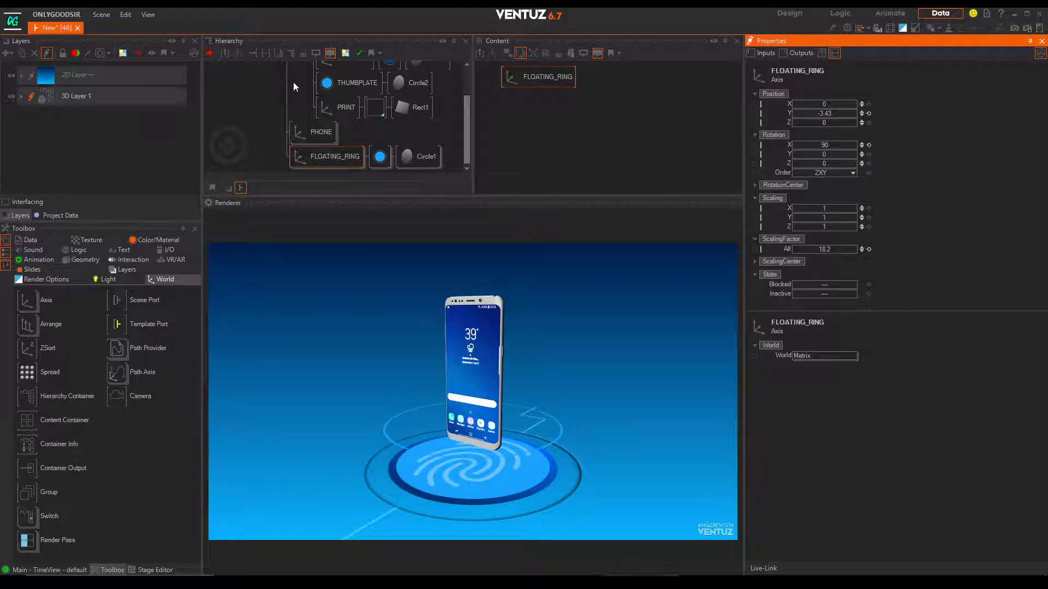
- Replace the Circle1 geometry in the FLOATING_RING branch with a torus
left_click(418, 156)
key("Delete")
left_click(419, 157)
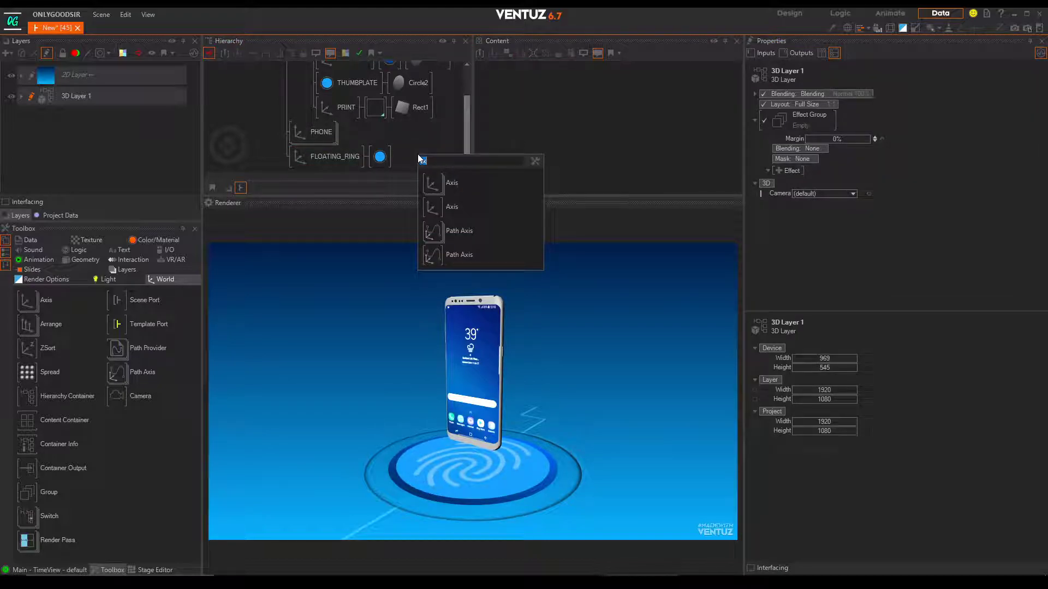
key("BackSpace")
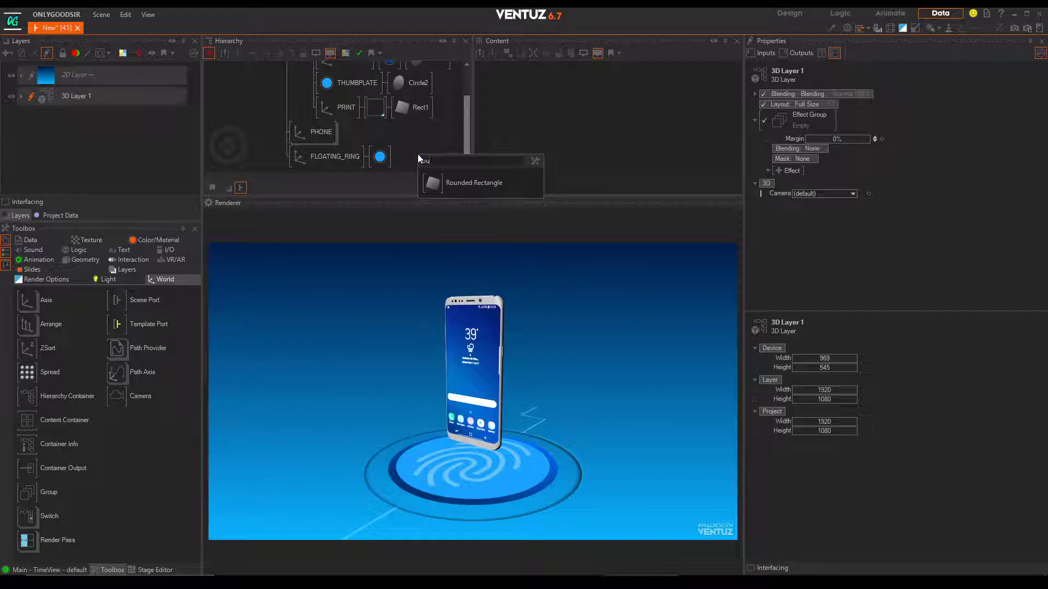
type("to")
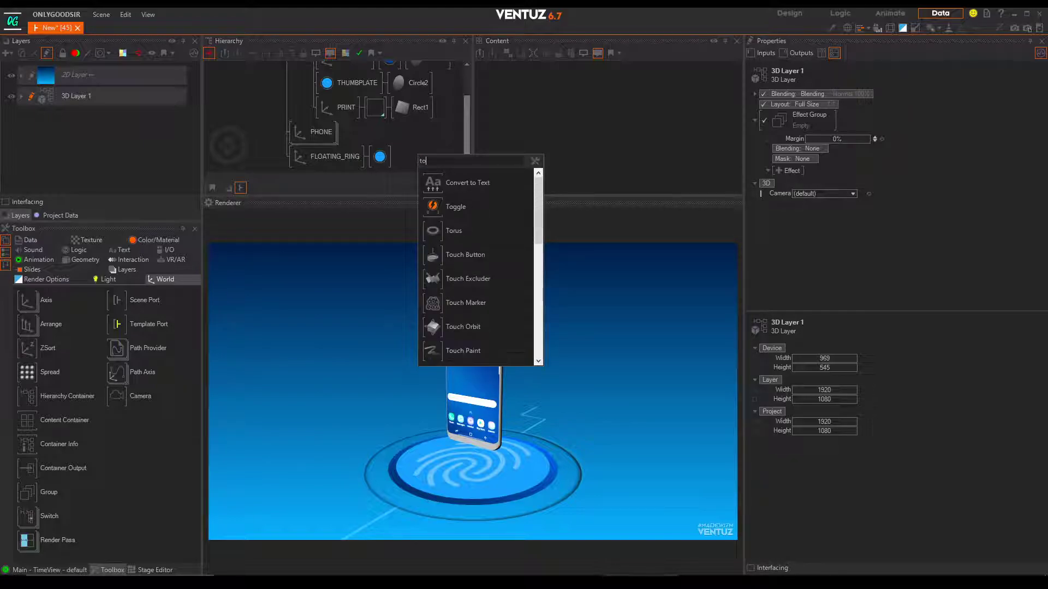
left_click(436, 227)
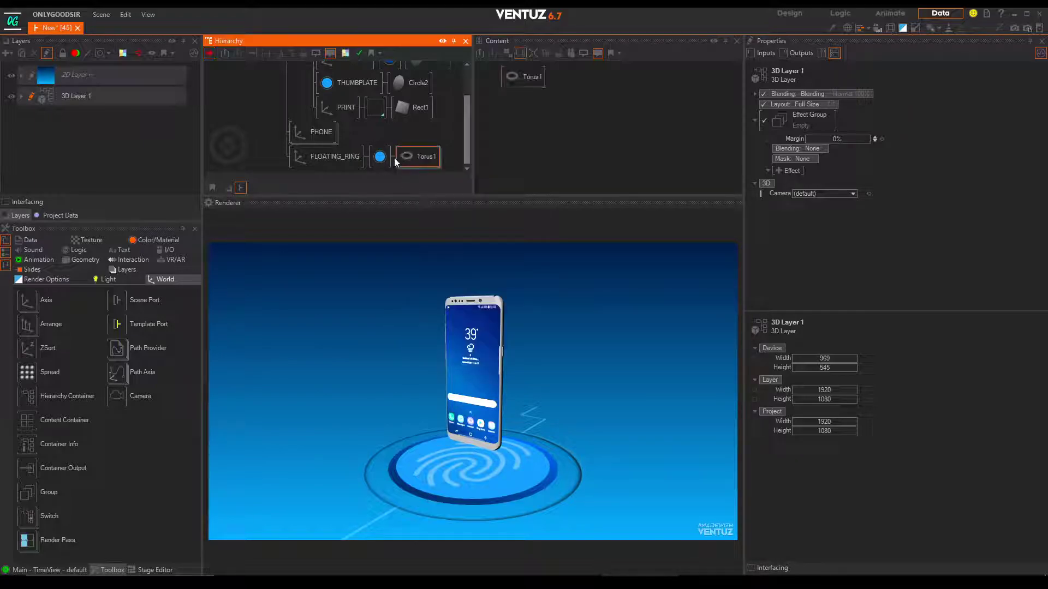
- Thin the torus and set the FLOATING_RING axis's overall scaling factor to 10.02
left_click_drag(849, 129, 832, 126)
left_click(342, 155)
left_click_drag(792, 247, 857, 248)
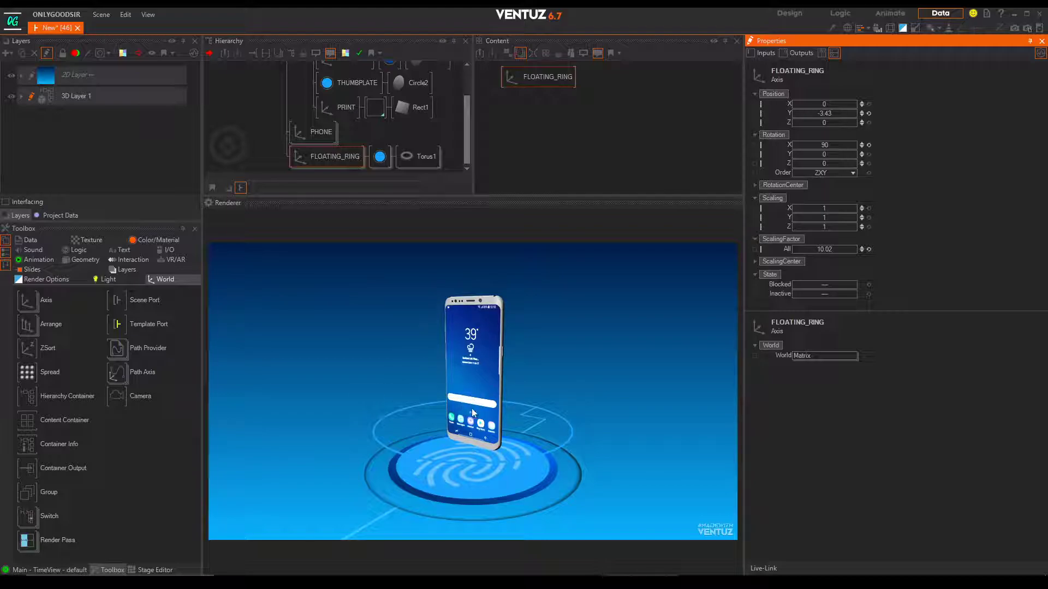
- Collapse the platform branch holding LINES, DARKRING, THUMBPLATE and PRINT in the hierarchy, and clear the selection
scroll(274, 166, "up", 3)
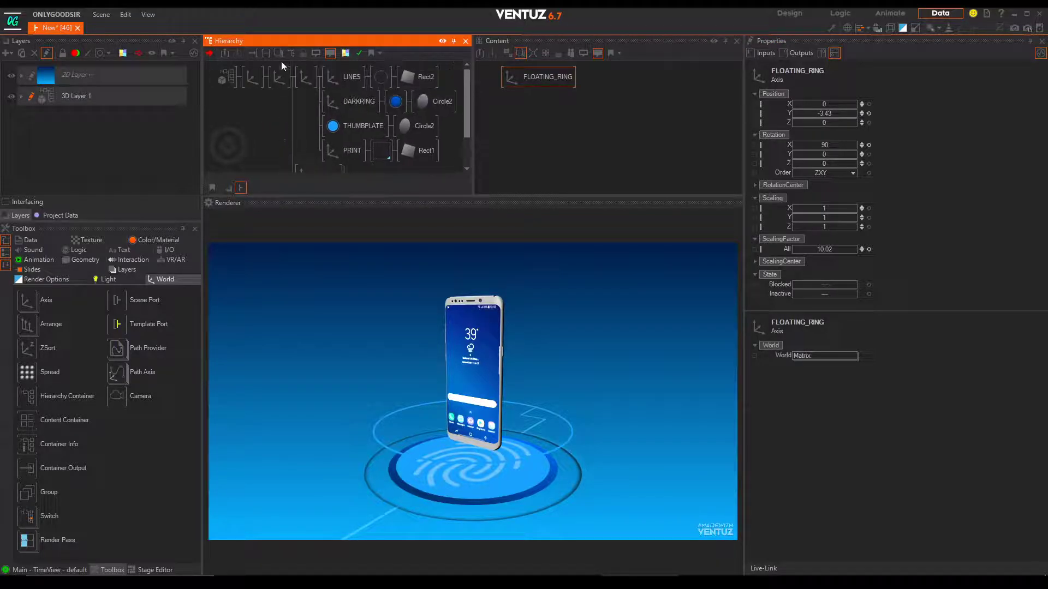
middle_click(280, 78)
middle_click(273, 86)
middle_click(299, 79)
left_click(268, 98)
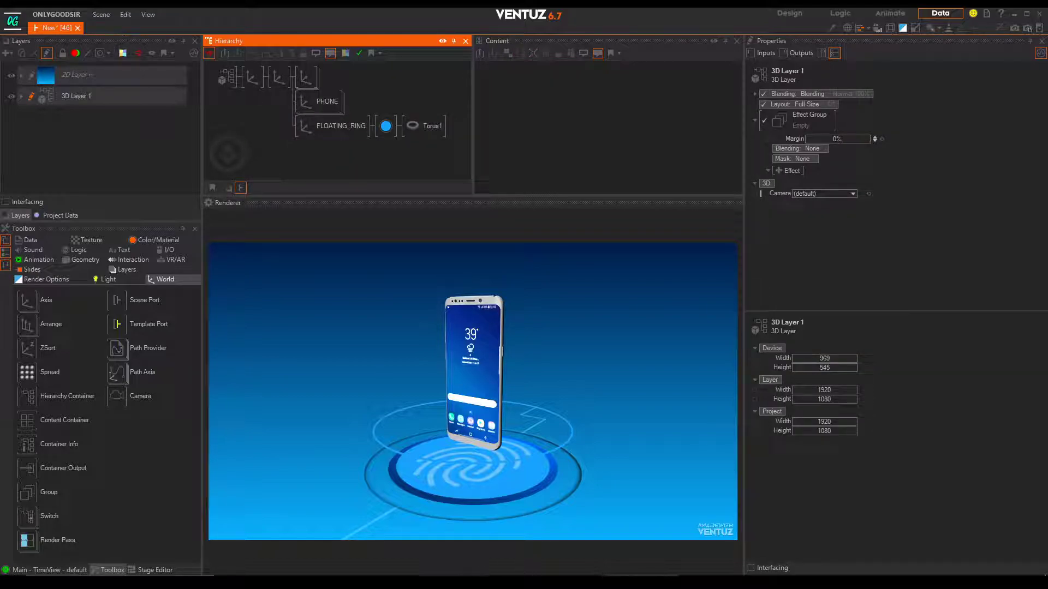
- Switch to the web browser and search Google Images for "credit card texture"
key("alt+Tab")
left_click(222, 36)
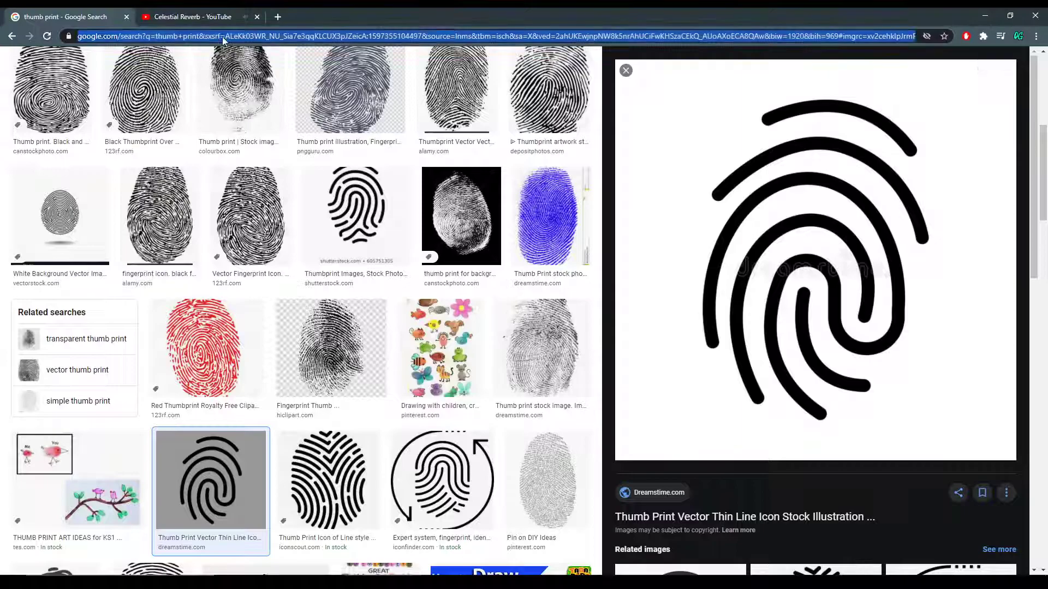
type("credit")
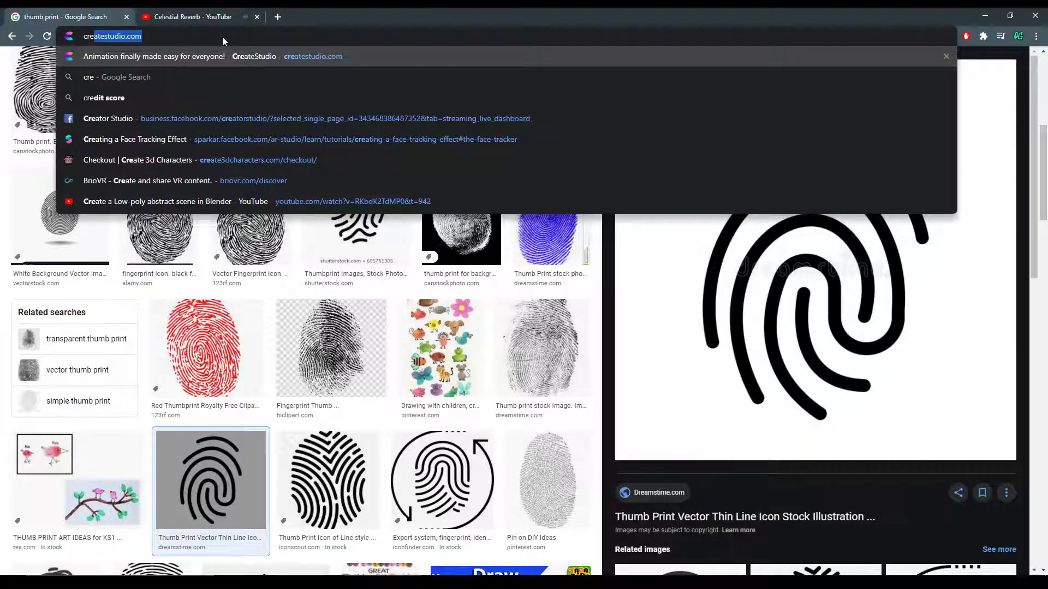
type(" car")
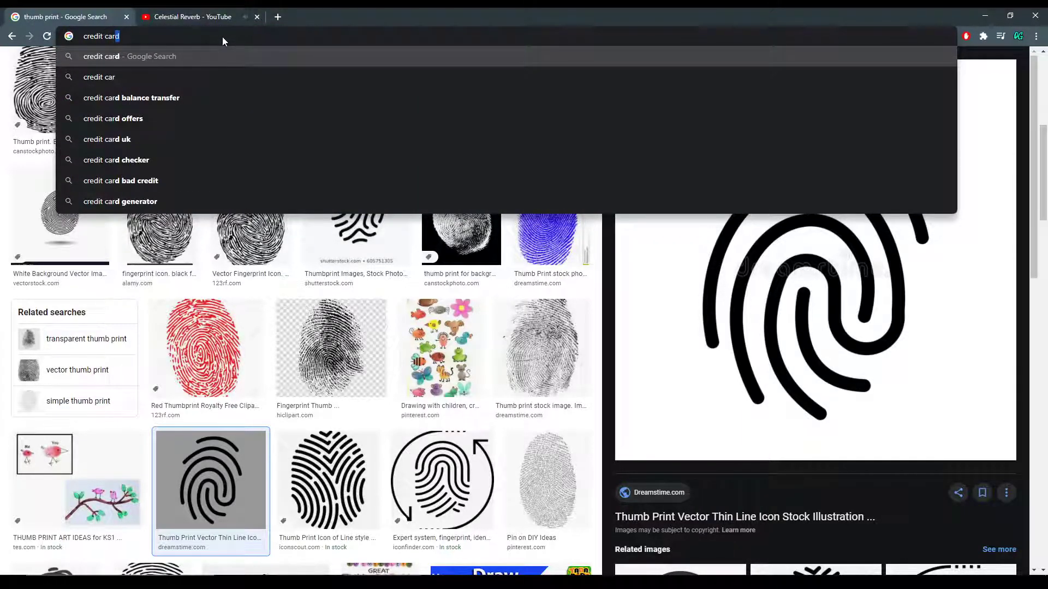
type("d tex")
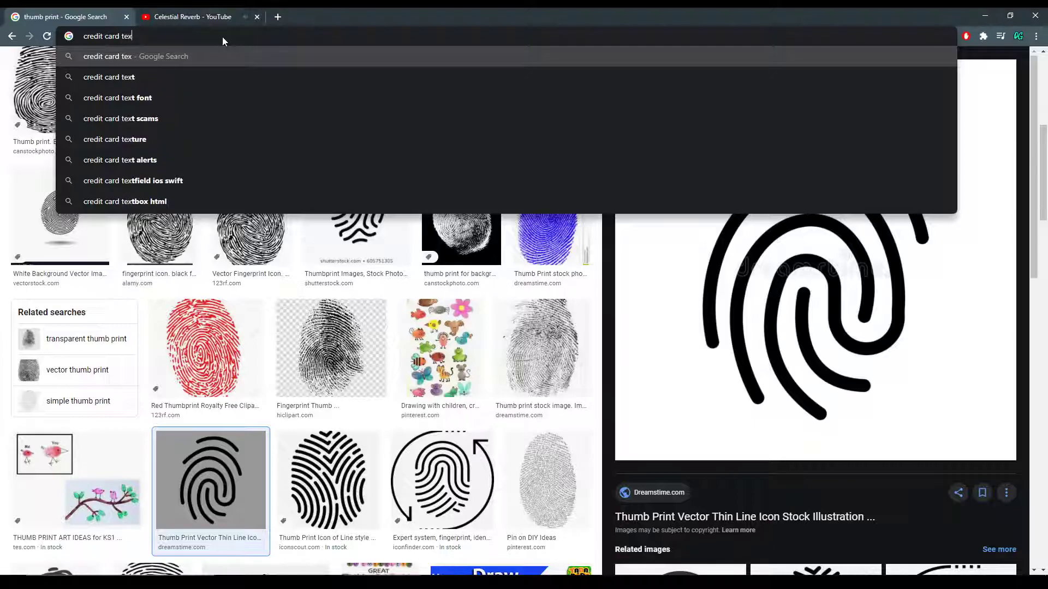
type("ture")
key("Return")
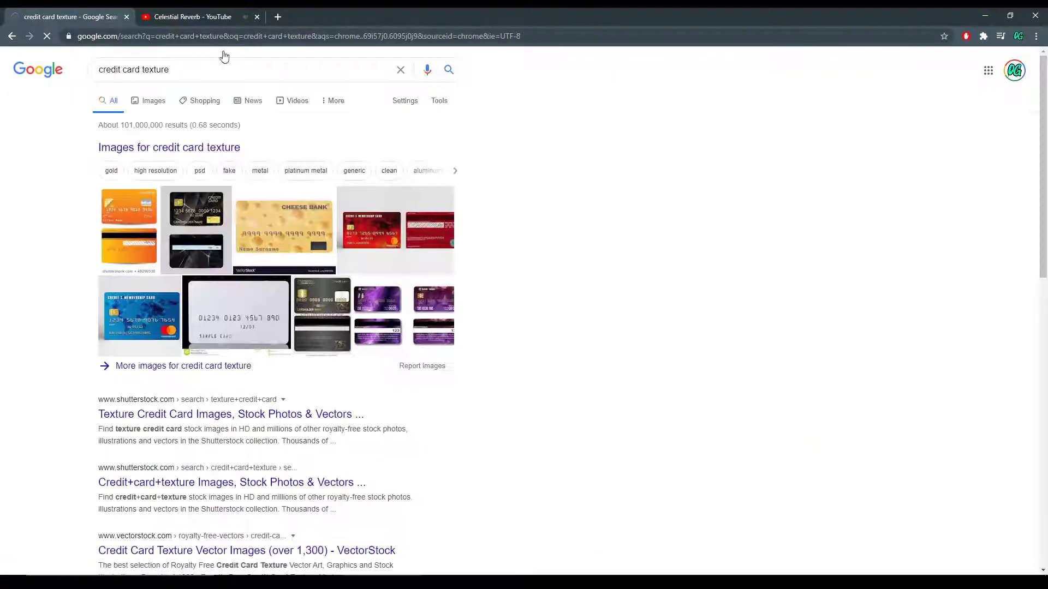
left_click(153, 103)
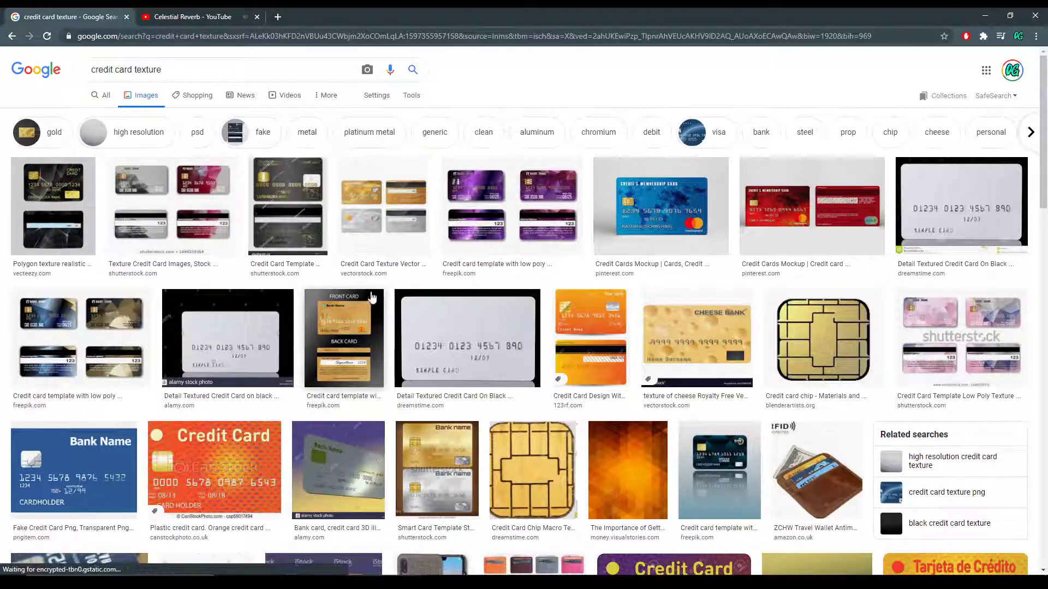
- Filter the image results to high resolution and open the large blue Visa card template from Sketch Repo
scroll(370, 299, "down", 3)
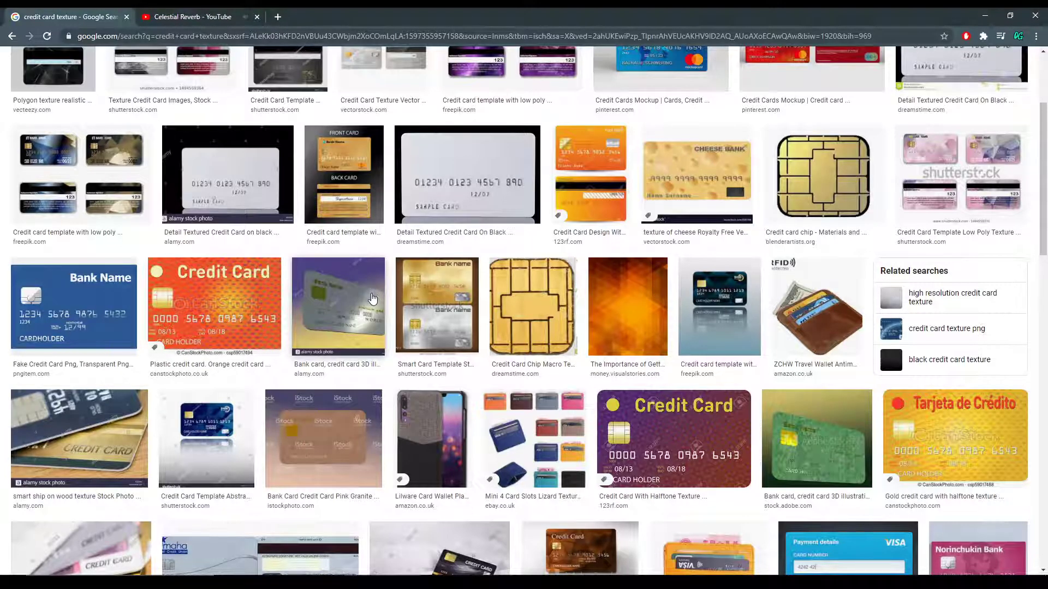
scroll(371, 297, "up", 3)
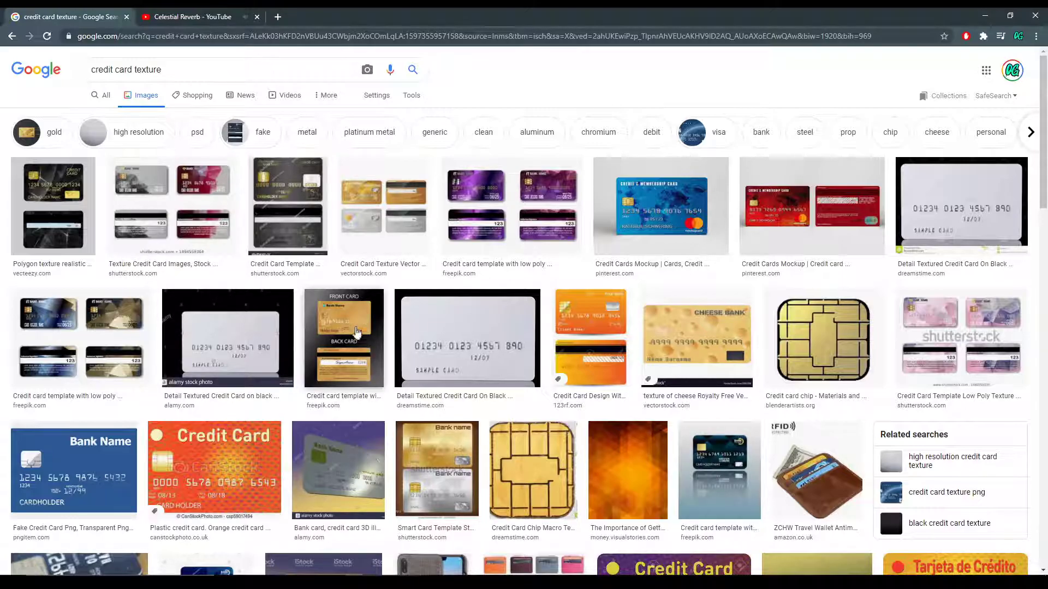
scroll(241, 417, "down", 13)
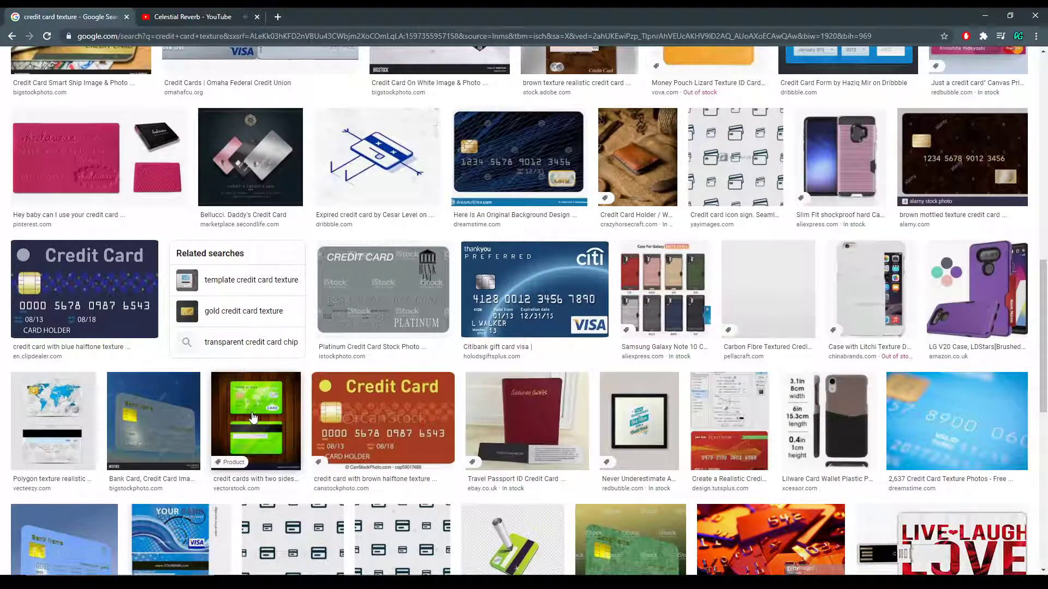
scroll(253, 418, "down", 3)
scroll(252, 418, "up", 15)
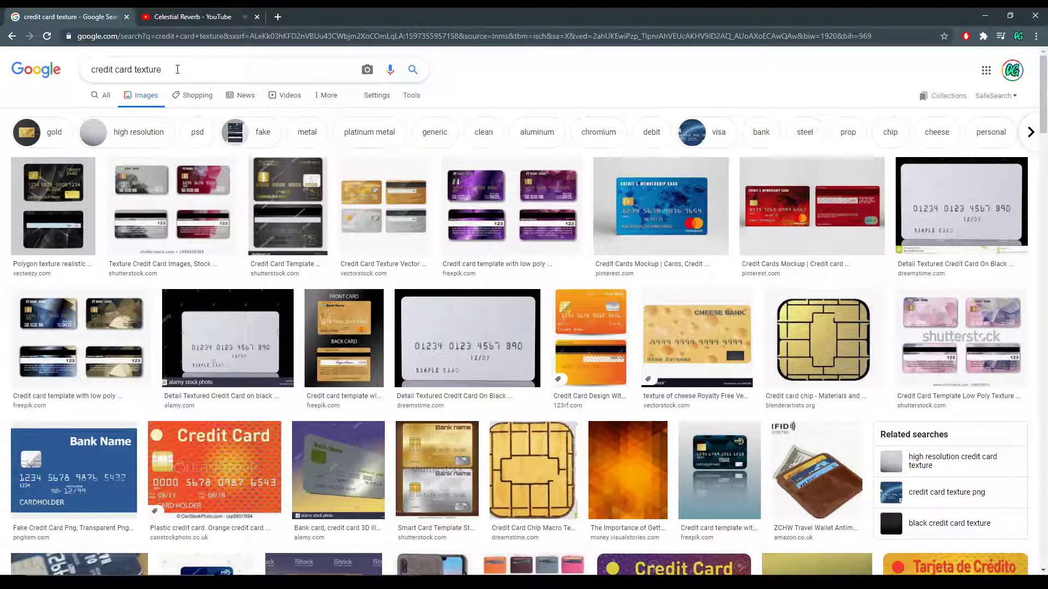
left_click(146, 135)
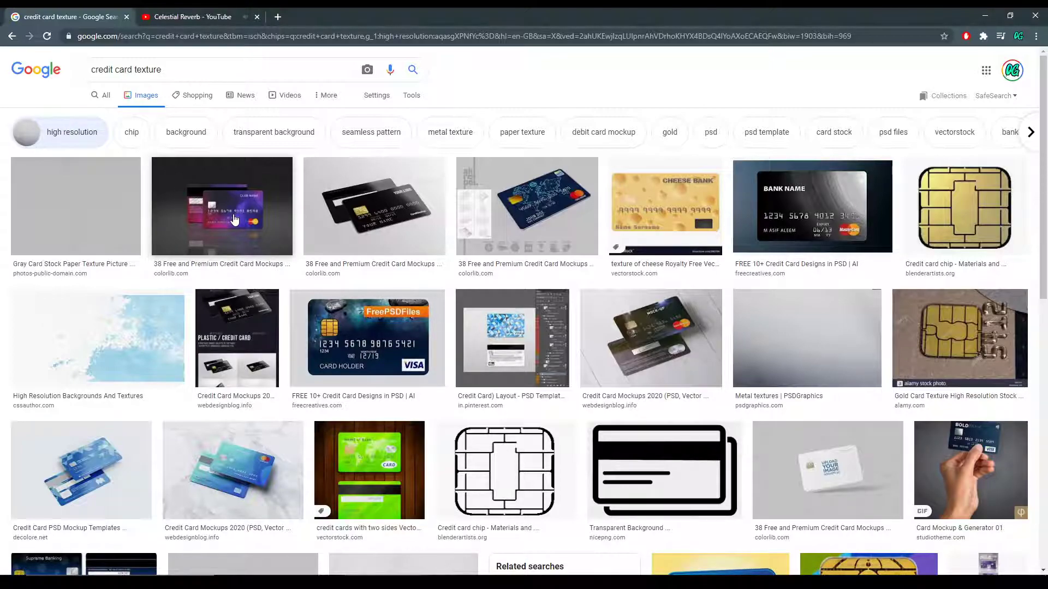
left_click(234, 220)
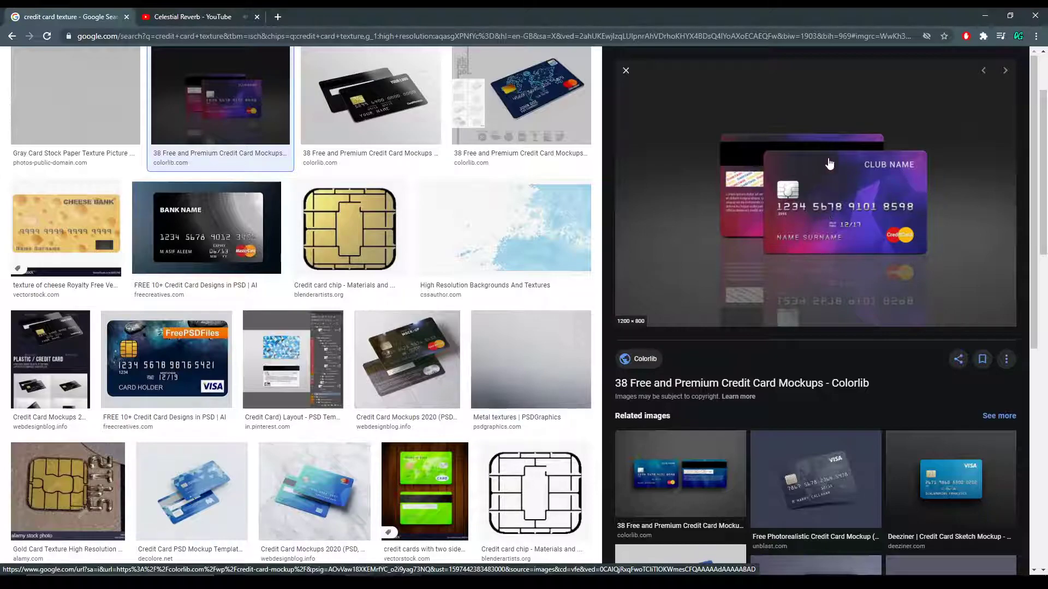
left_click(925, 474)
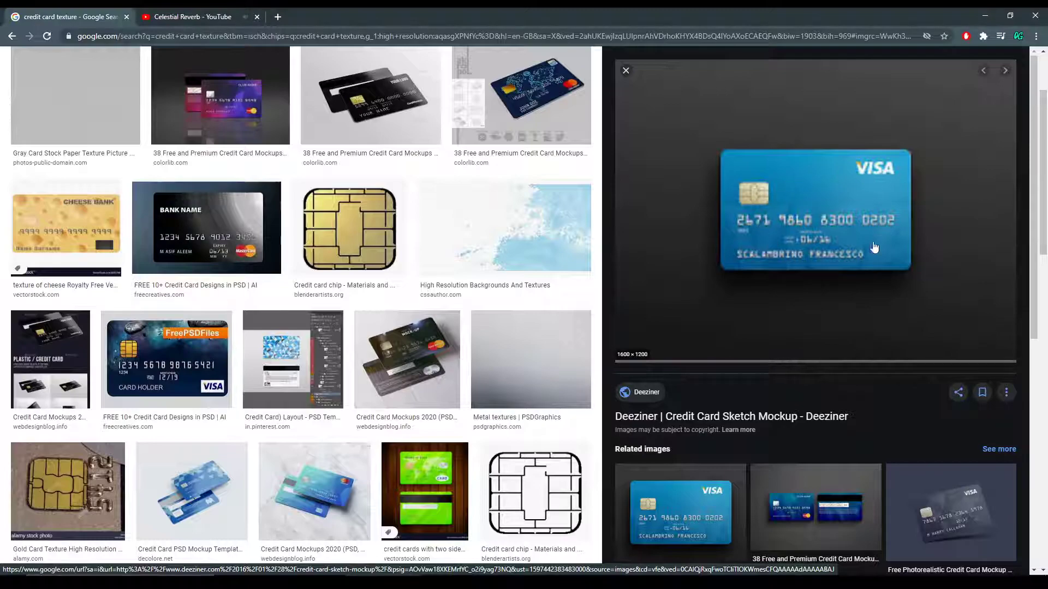
left_click(718, 505)
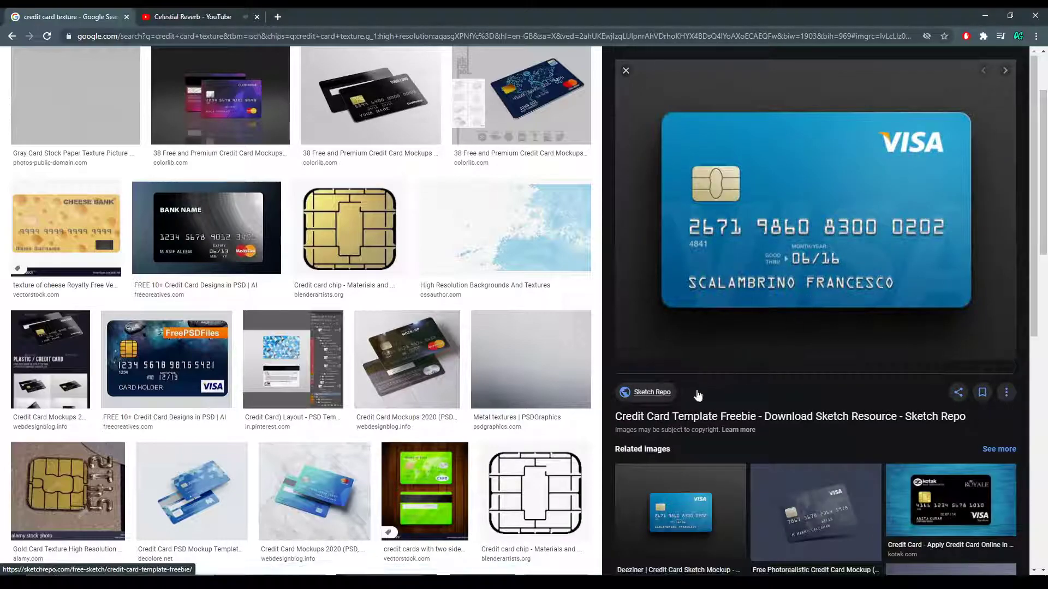
- Copy the blue Visa card image and paste it into the Untitled-1 document in Photoshop
right_click(833, 201)
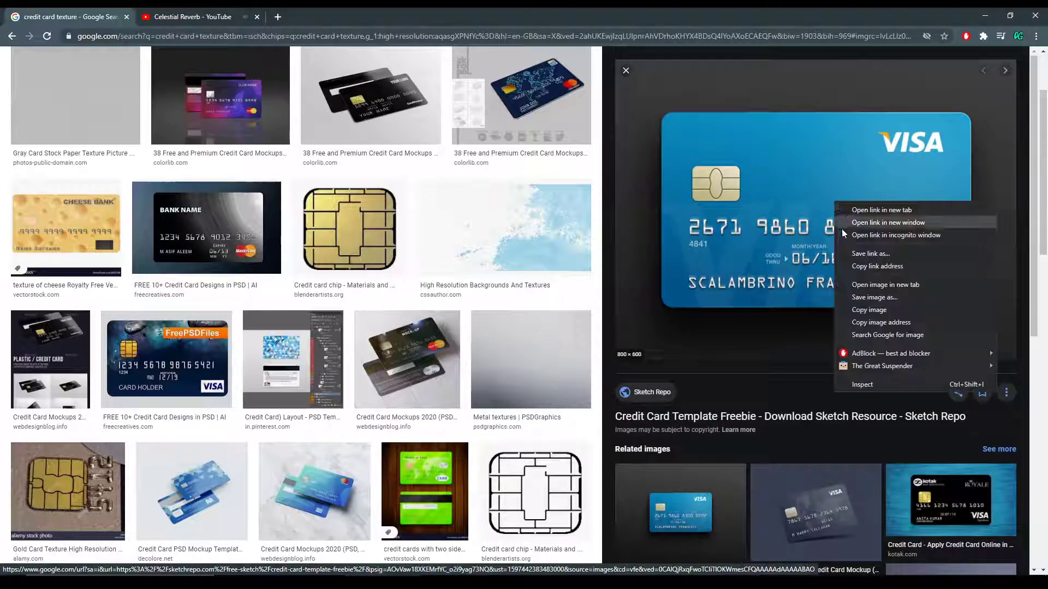
left_click(855, 320)
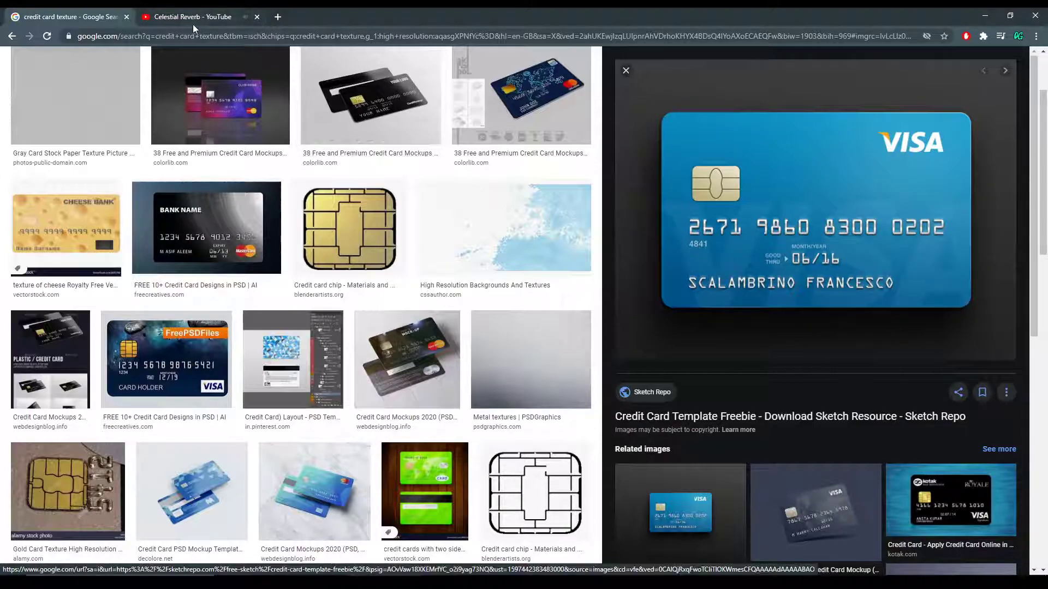
key("alt+Tab")
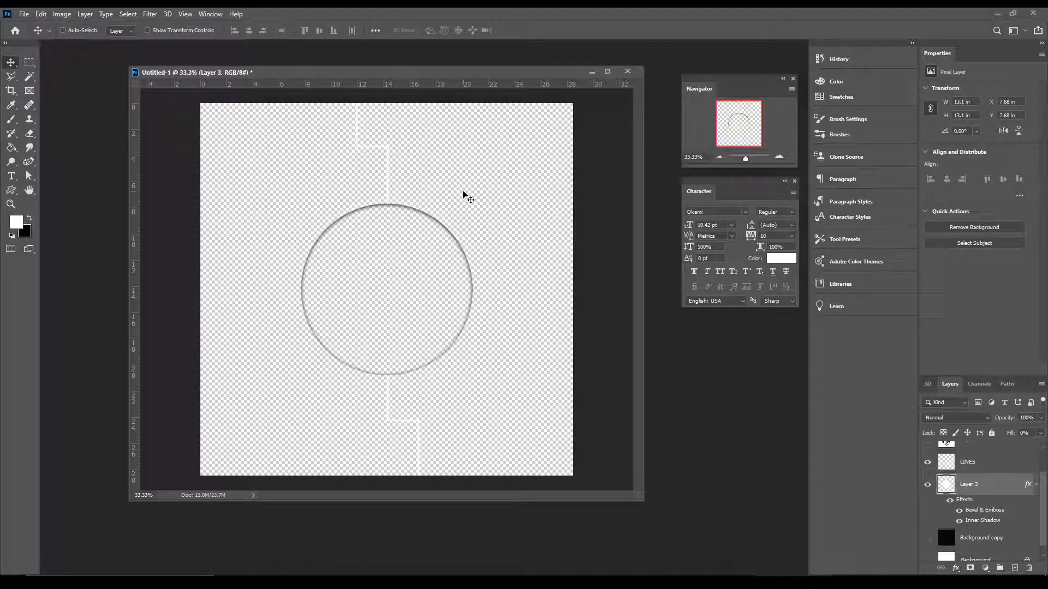
key("ctrl+v")
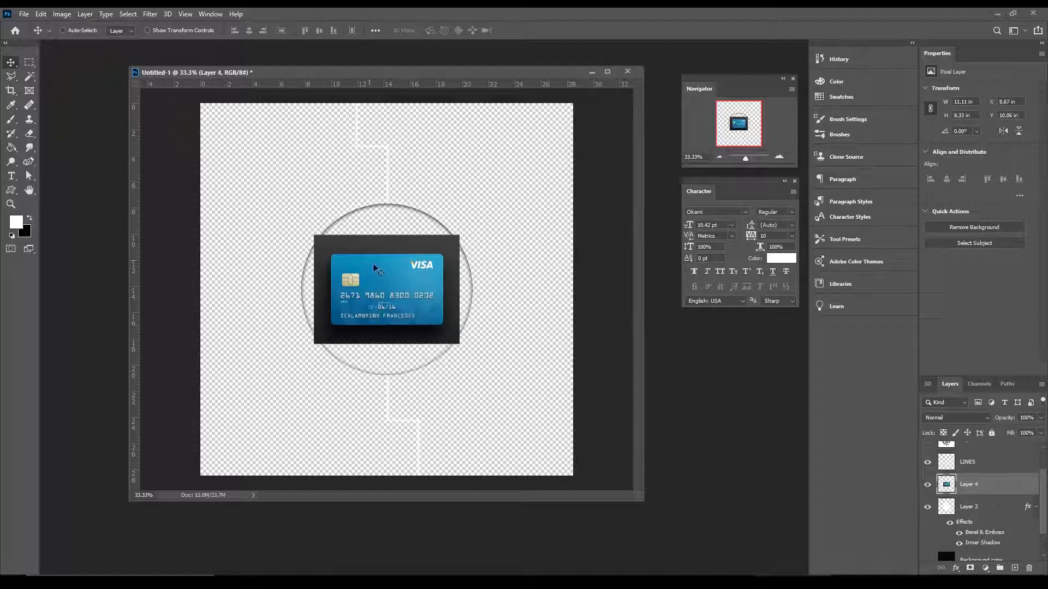
- Enlarge the pasted card image to about 16.89 by 12.68 in and centre it over the circle
key("ctrl+t")
left_click_drag(460, 348, 533, 401)
left_click_drag(486, 368, 448, 342)
key("Return")
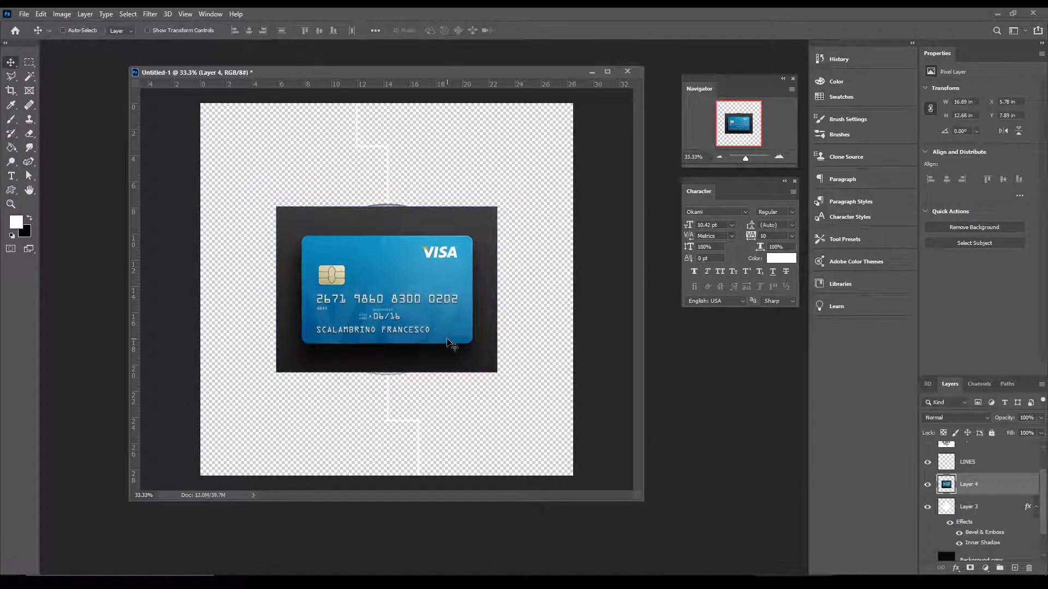
- Select the blue card without its dark background, copy it to a new layer, and hide all other layers
left_click(30, 76)
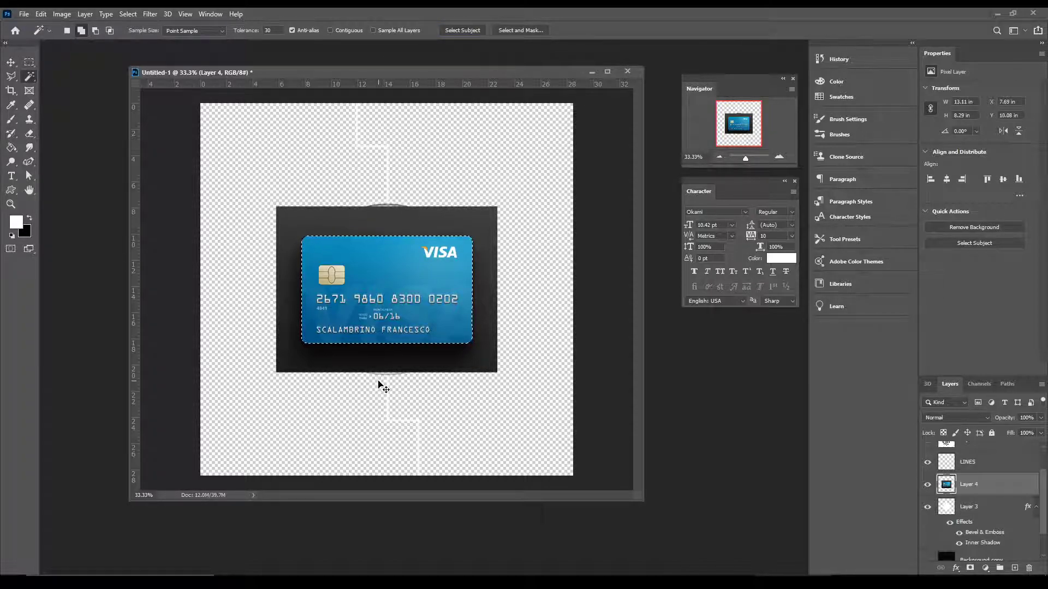
key("ctrl+j")
left_click(928, 508)
left_click(927, 508)
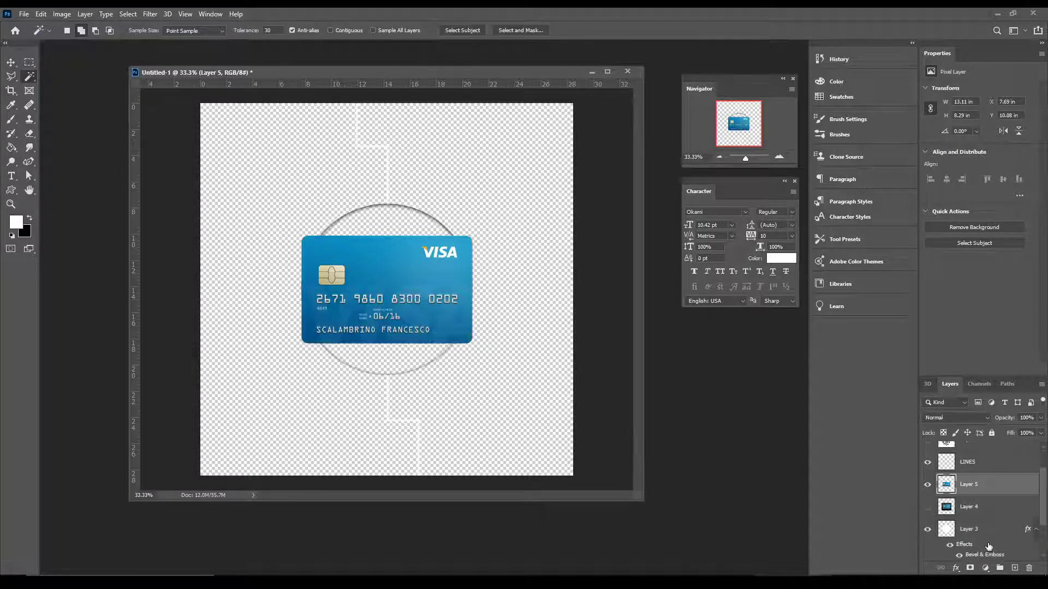
scroll(929, 550, "down", 3)
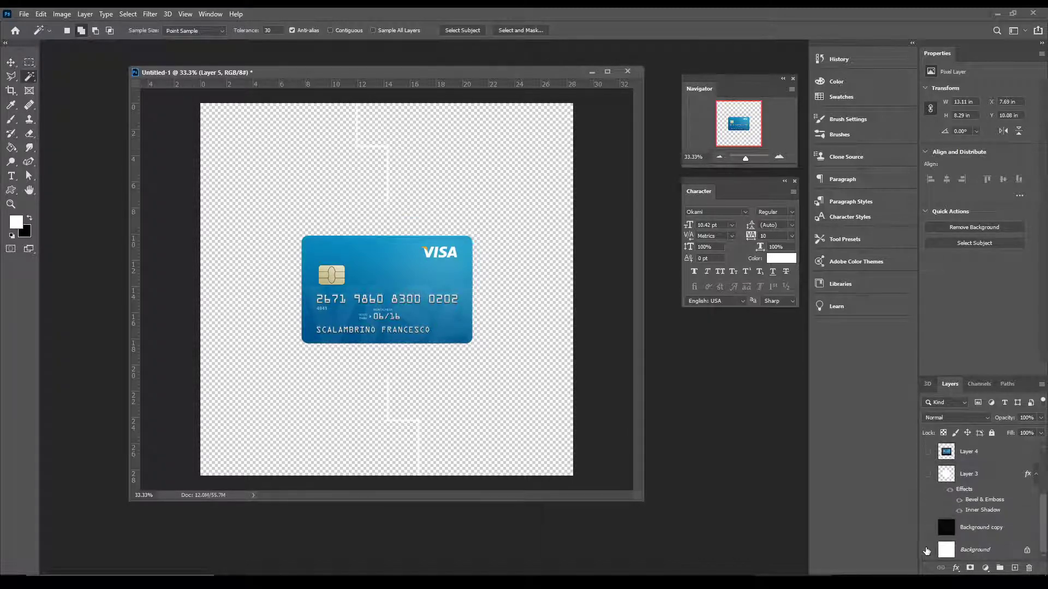
scroll(926, 531, "up", 5)
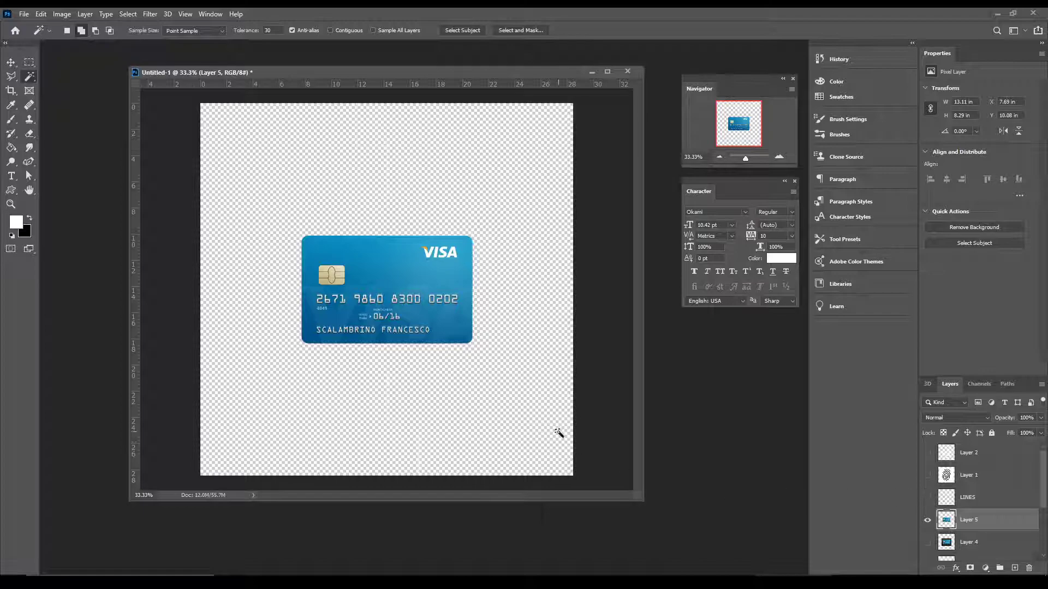
- Trim the canvas to the edges of the card
left_click(63, 14)
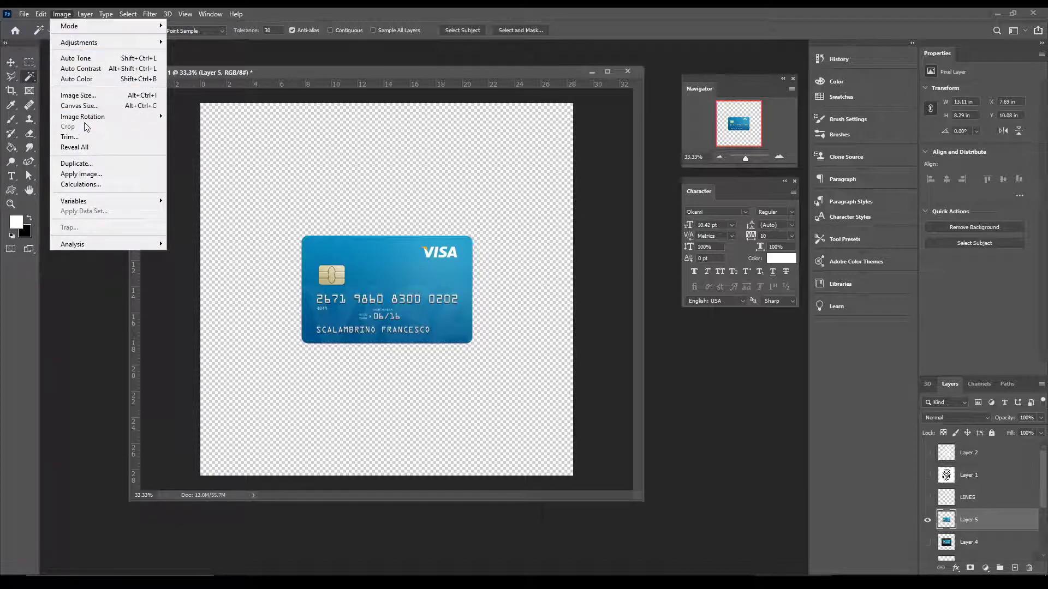
left_click(81, 137)
key("Return")
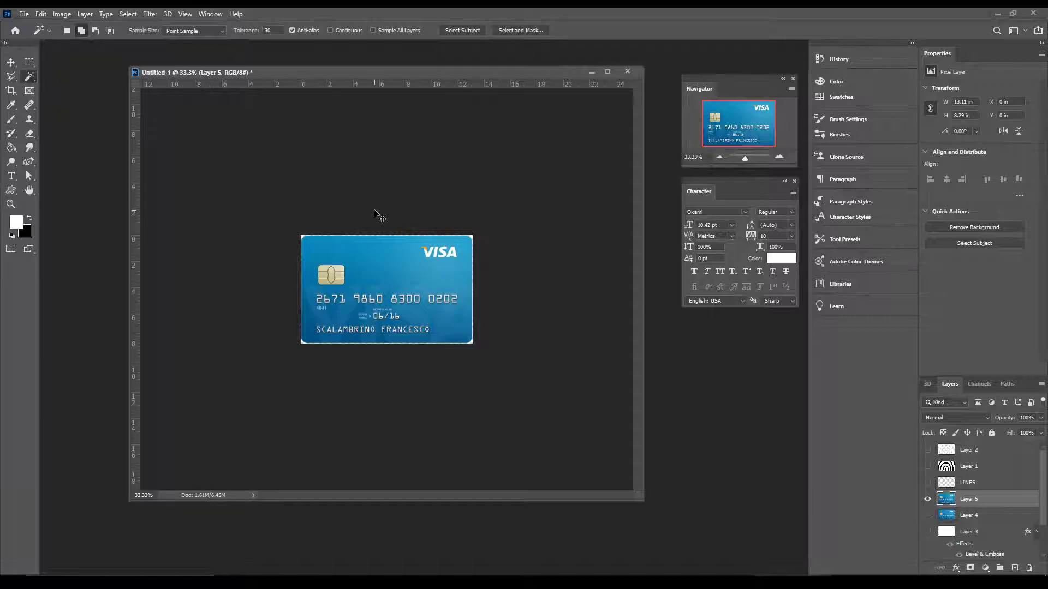
- Save the card image as a PNG named card in the PHONE folder with the large file size option
key("ctrl+shift+s")
left_click(120, 260)
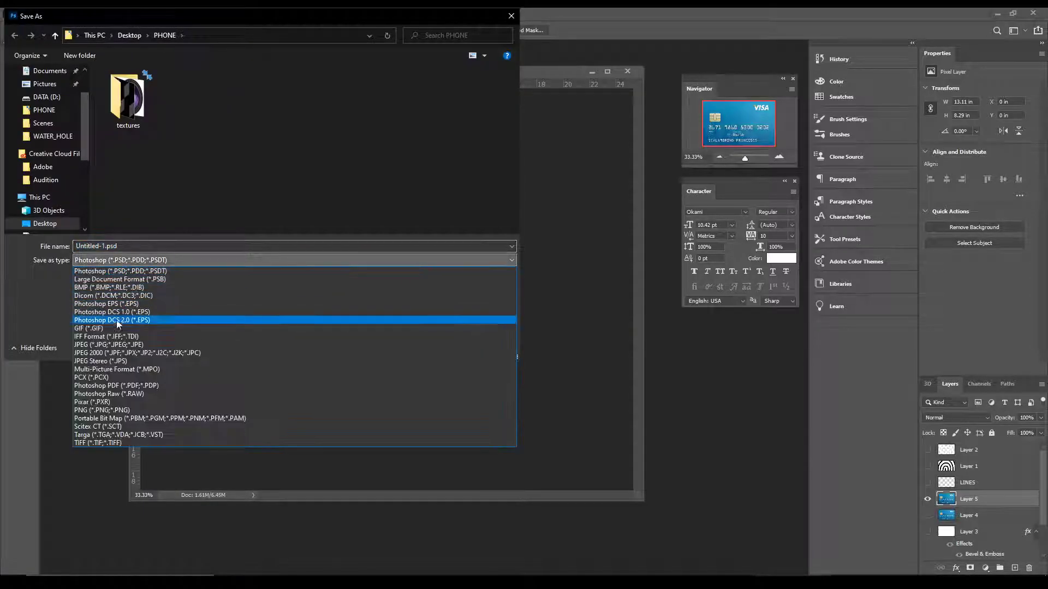
left_click(104, 409)
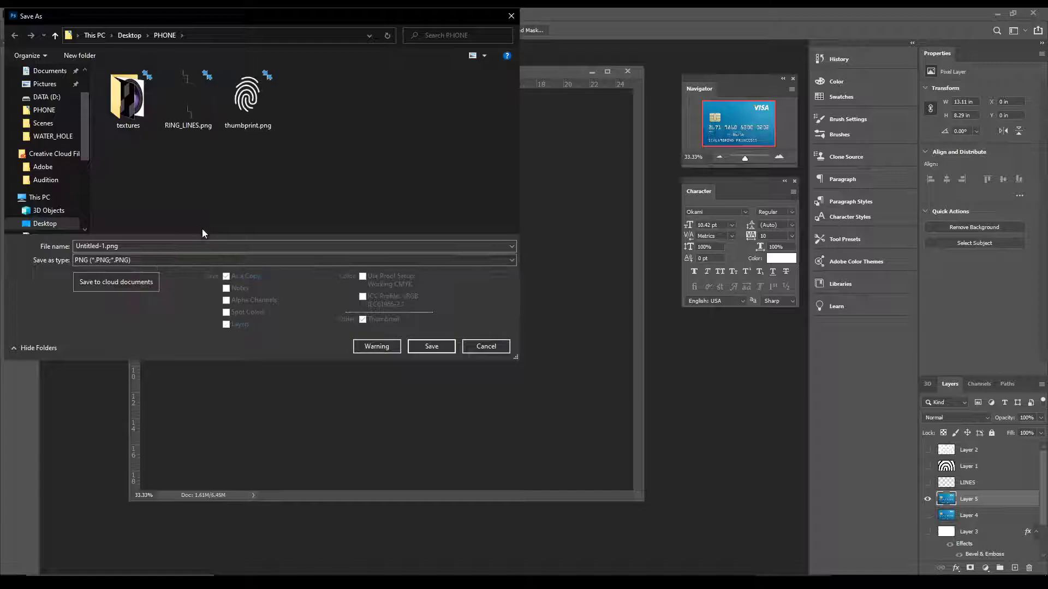
left_click(157, 249)
type("card")
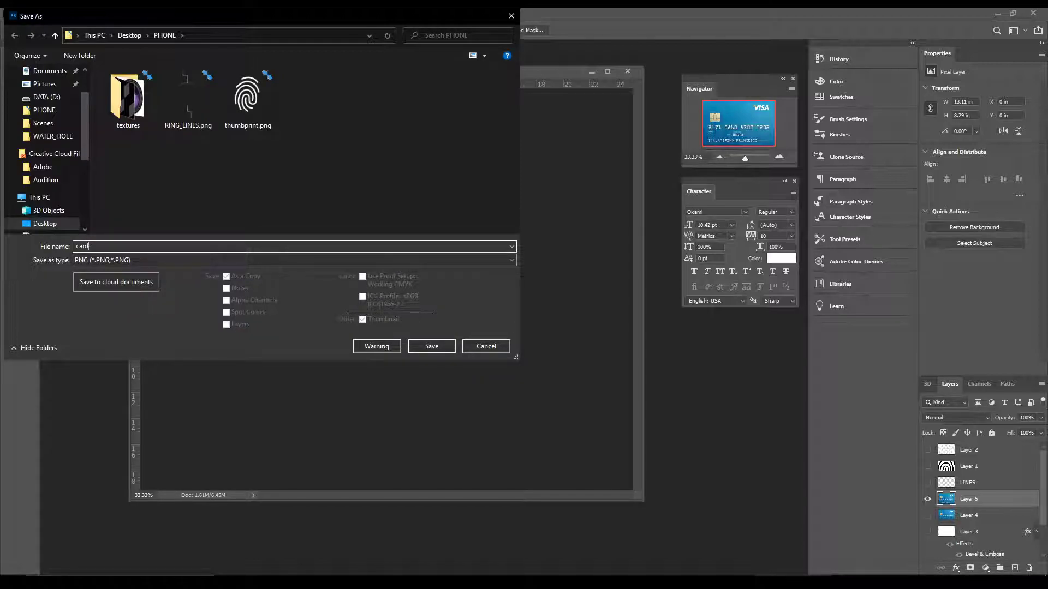
left_click(437, 346)
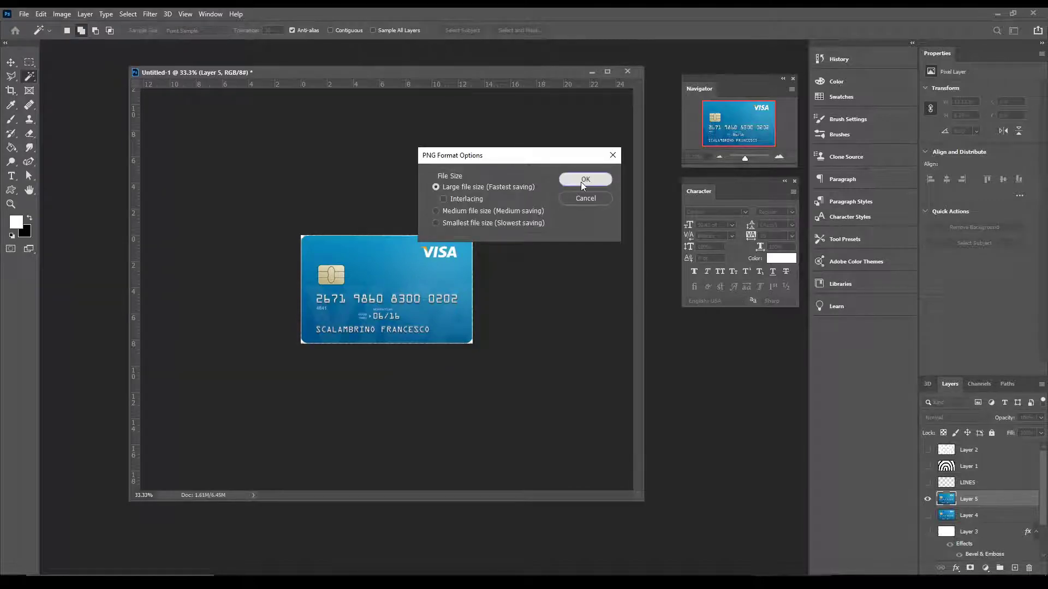
left_click(583, 178)
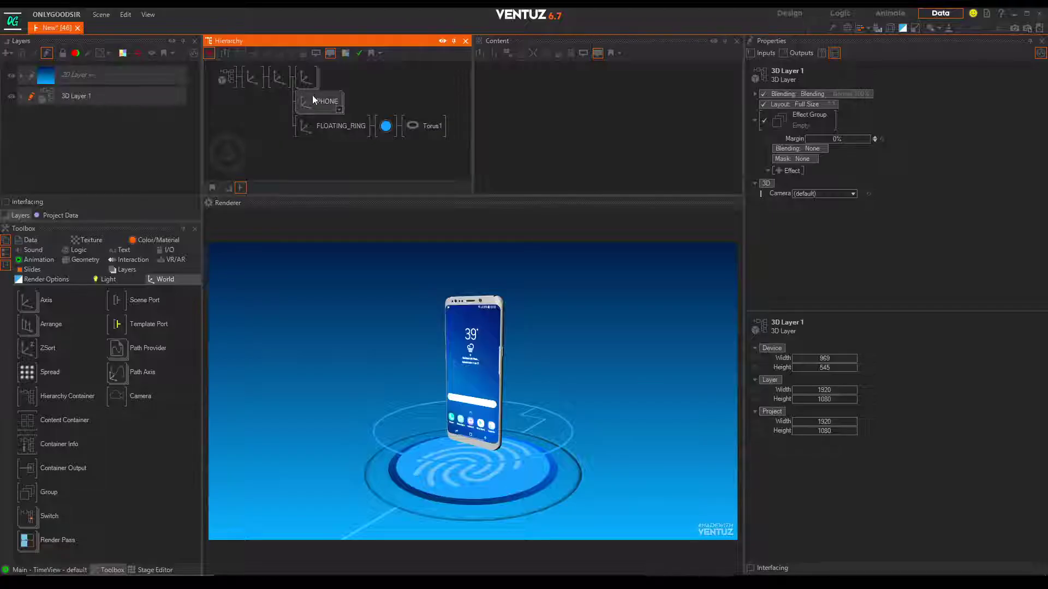
- Switch back to Ventuz and add a new axis branch below FLOATING_RING in the hierarchy
double_click(310, 148)
type("ax")
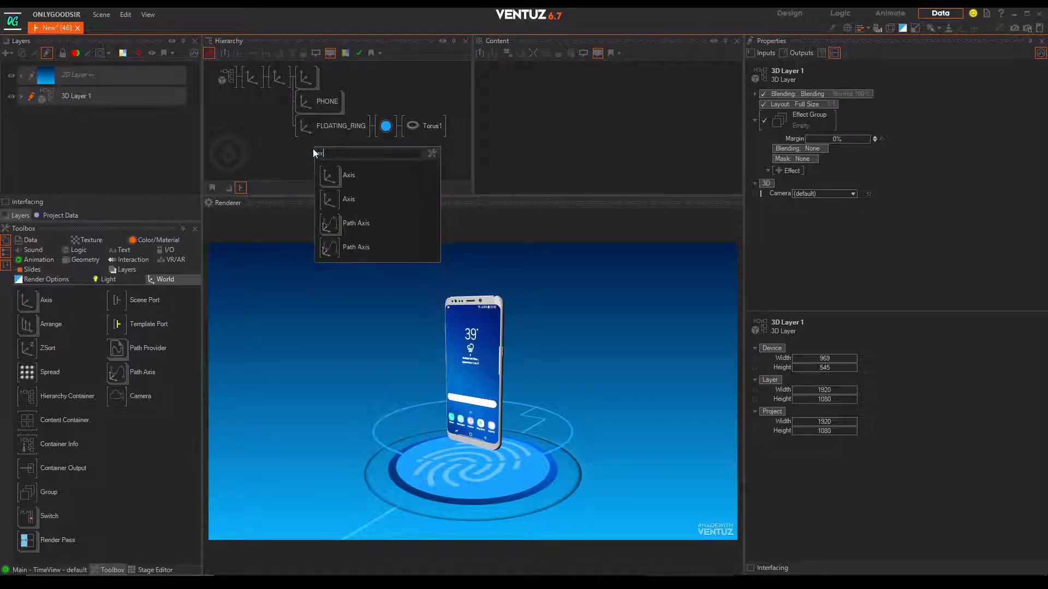
left_click(328, 178)
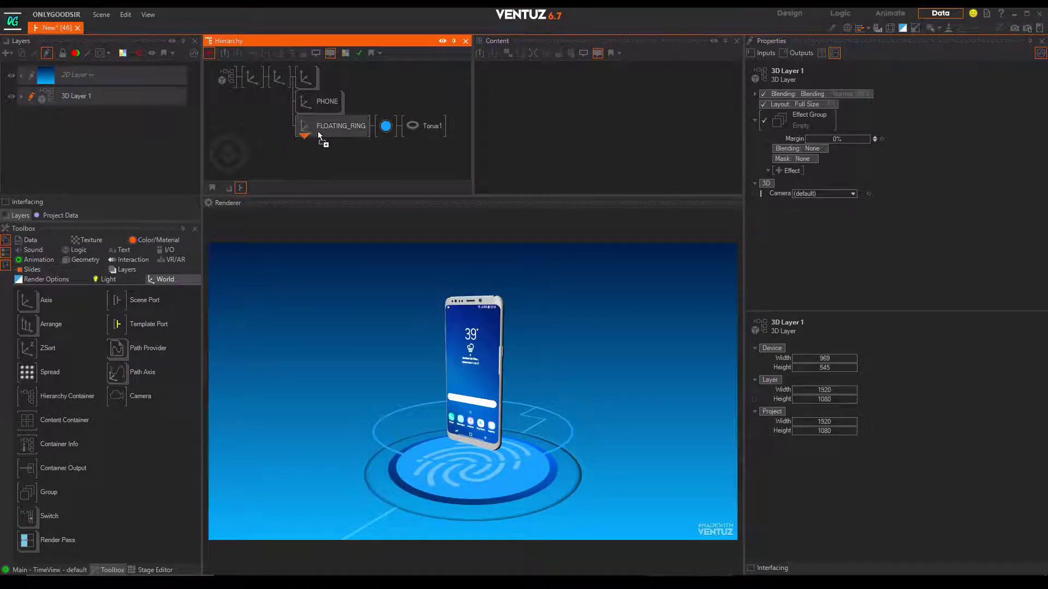
left_click(319, 135)
- Attach a Rounded Rectangle geometry to the new axis below FLOATING_RING
double_click(311, 150)
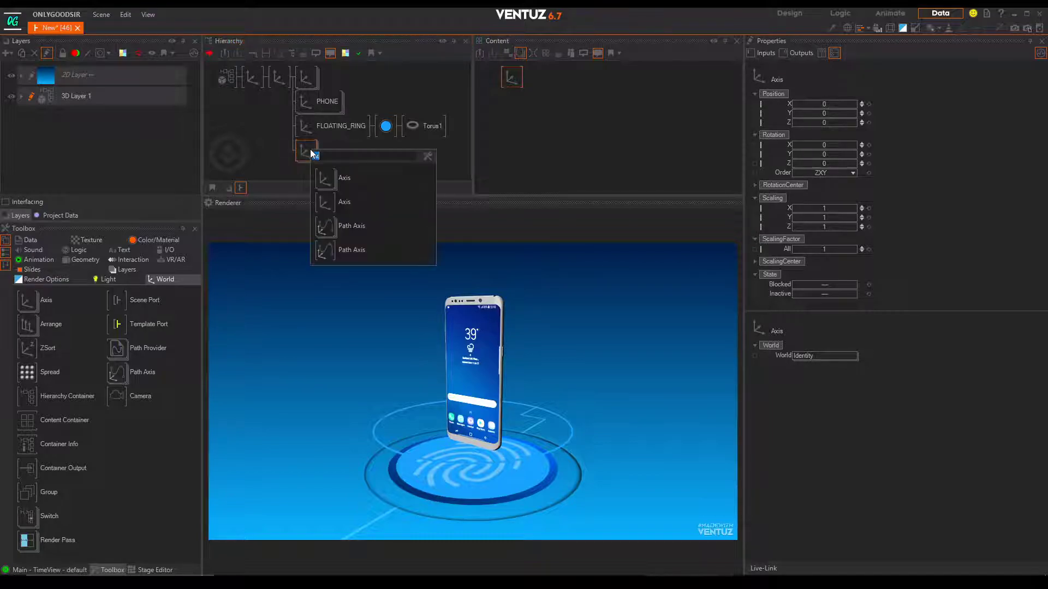
type("rou")
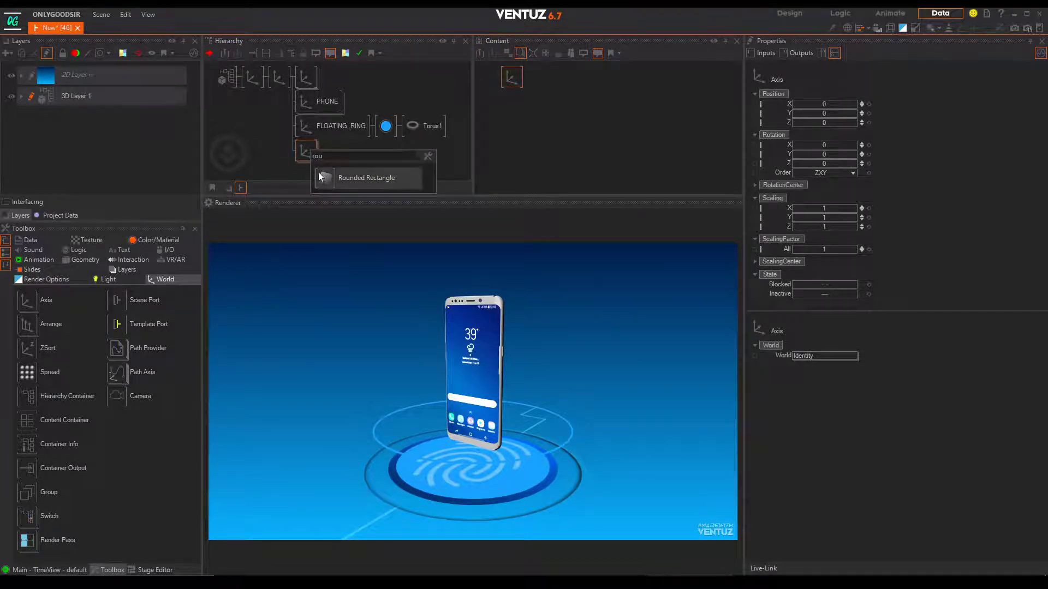
left_click(319, 173)
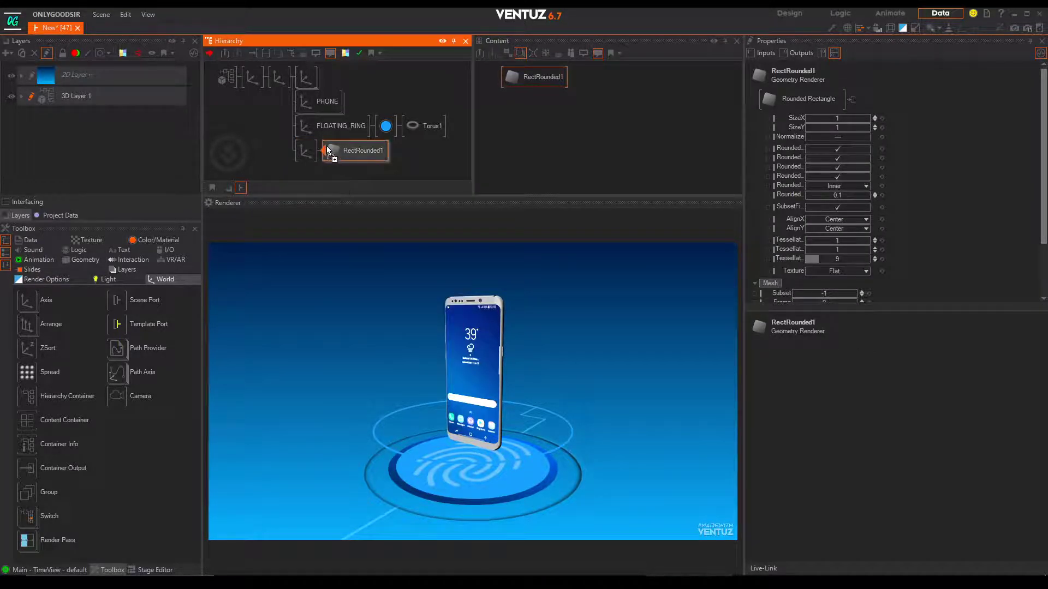
left_click_drag(327, 150, 329, 153)
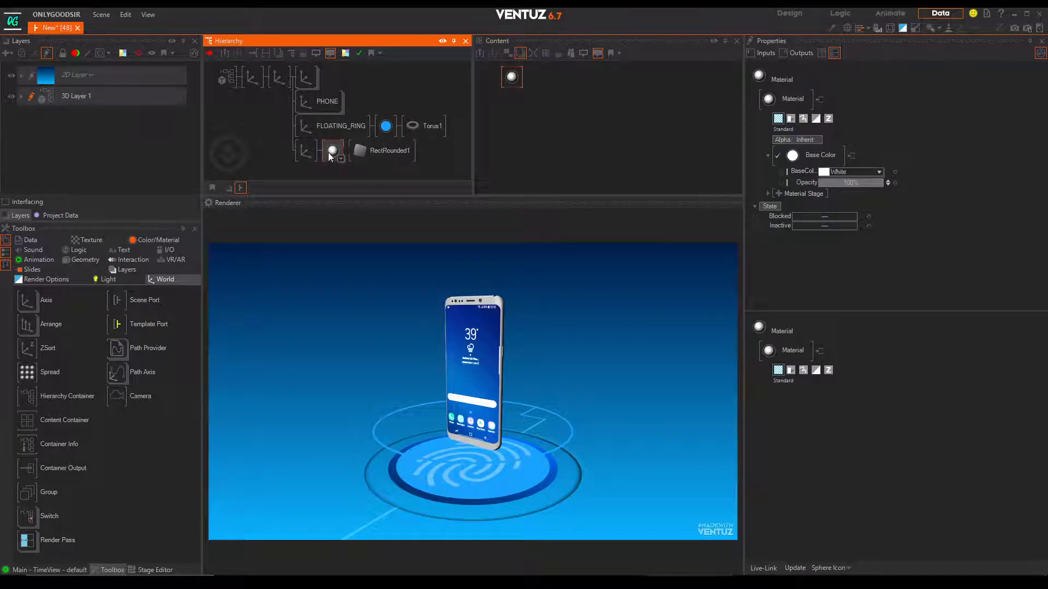
left_click(330, 169)
left_click(330, 153)
key("Delete")
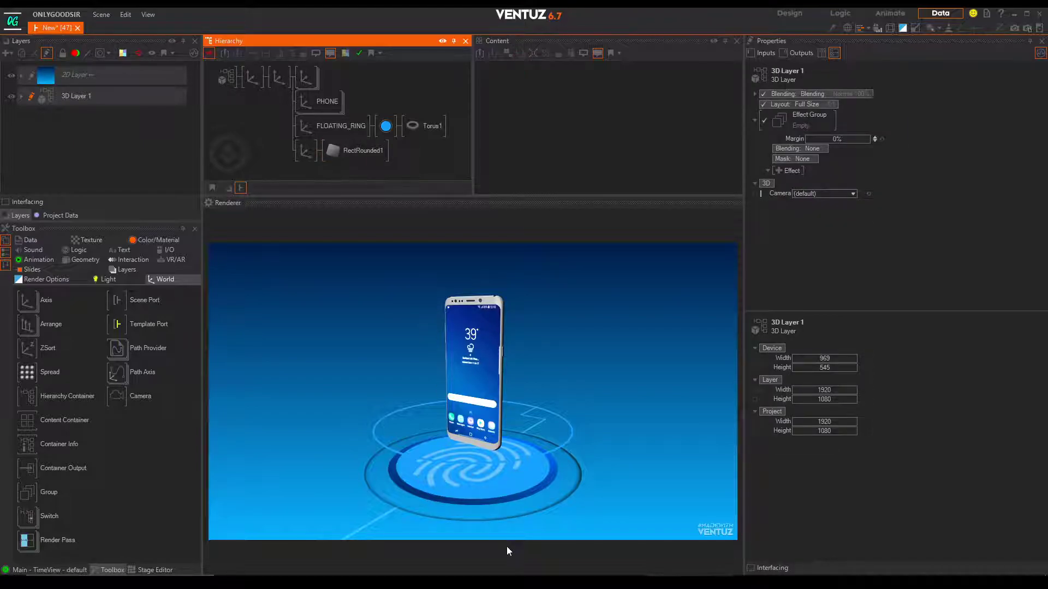
- Insert the card image from the file folder as a material before the rounded rectangle and give it the No Light lighting model
key("alt+Tab")
left_click(319, 261)
left_click_drag(295, 185, 323, 154)
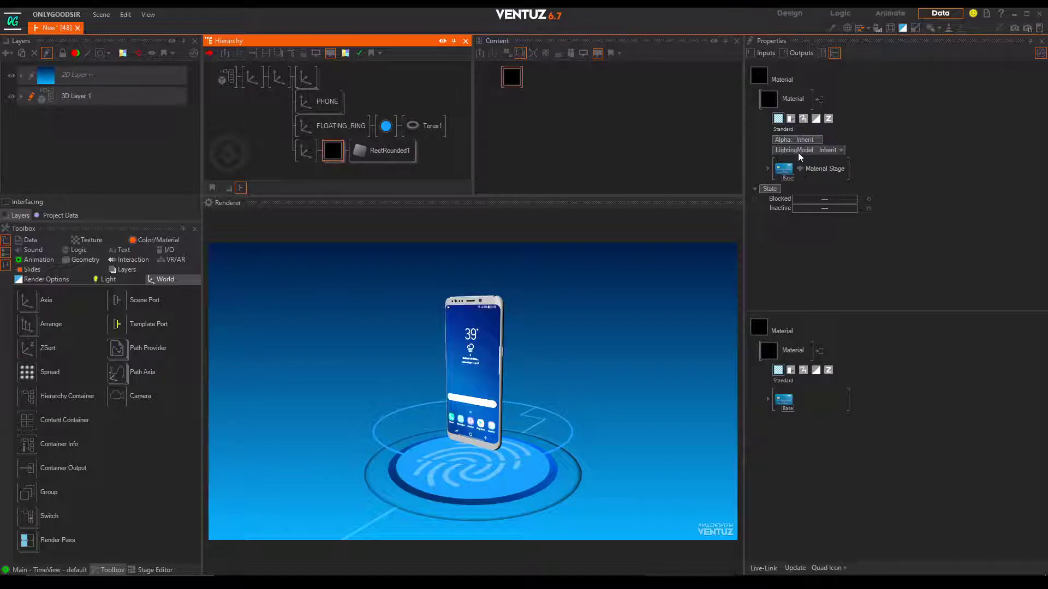
left_click(836, 151)
left_click(798, 185)
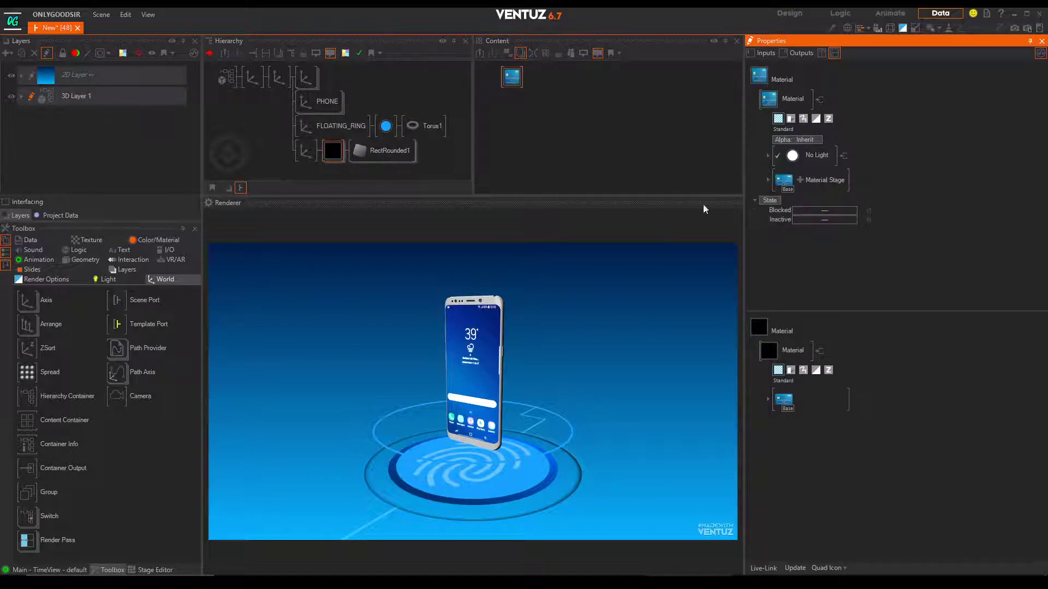
- Set the card axis's overall scaling factor to 12.6, try a Y scaling of 0.45 and reset the Y scaling
left_click(306, 151)
left_click_drag(832, 247, 818, 218)
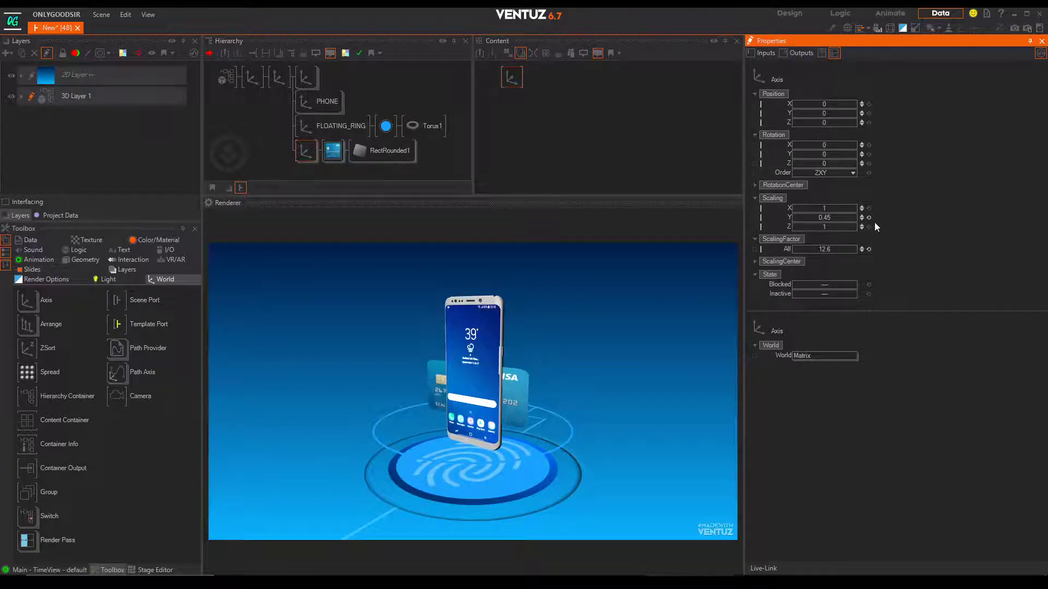
left_click(869, 217)
- Set the card's rounded rectangle to a SizeY of 0.618 and a corner radius of 0.0501
left_click(375, 155)
left_click_drag(833, 131, 813, 131)
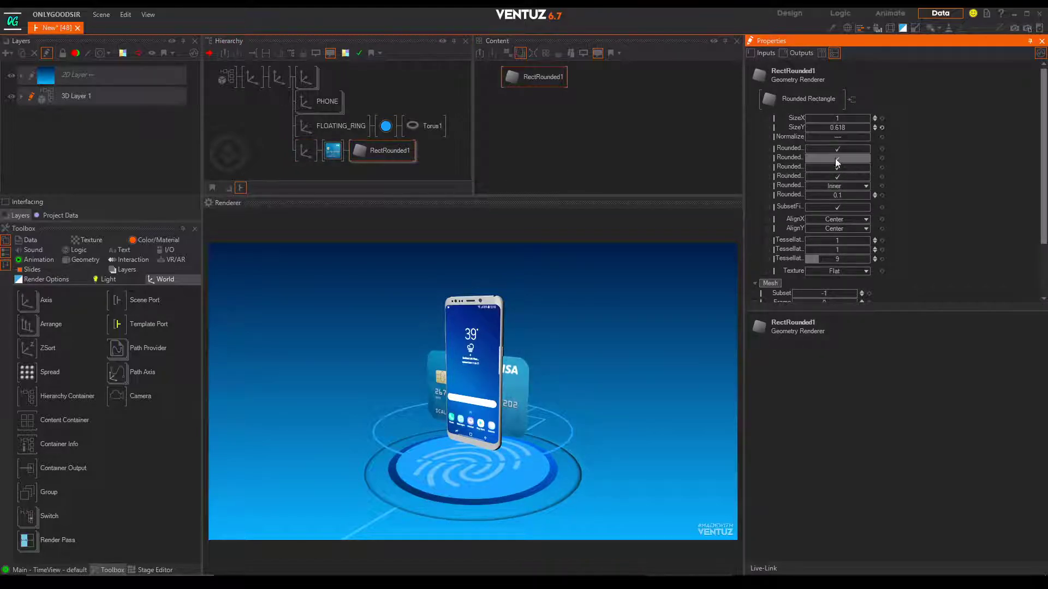
left_click_drag(868, 195, 823, 196)
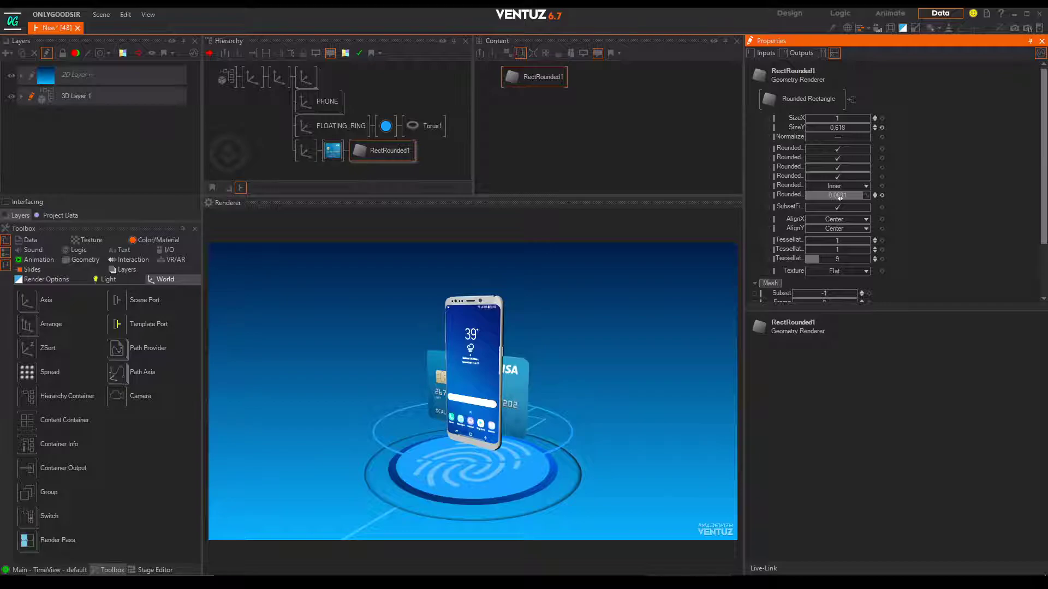
- Place the card in front of the phone with Y position 5.9, Z position -1.99 and an overall scaling factor of 7.38
left_click(306, 150)
mouse_move(843, 123)
left_mouse_down()
mouse_move(832, 123)
mouse_move(846, 116)
left_mouse_up()
left_click_drag(829, 251, 793, 247)
left_click_drag(836, 123, 807, 126)
- Duplicate the card branch and set the upper copy's Z position to -1.67
left_click(309, 155)
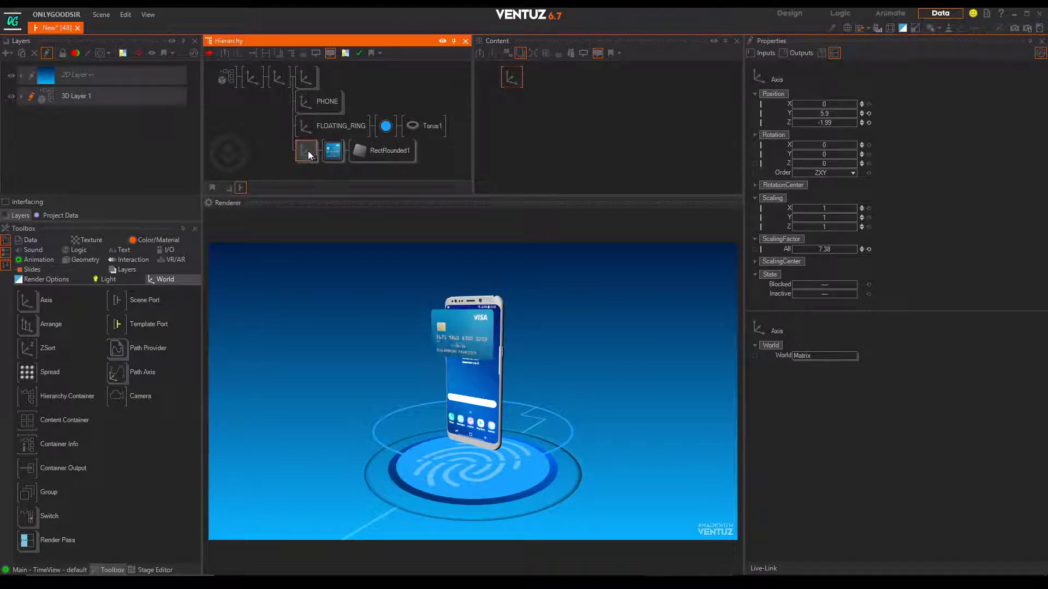
left_click_drag(307, 146, 307, 151, "ctrl")
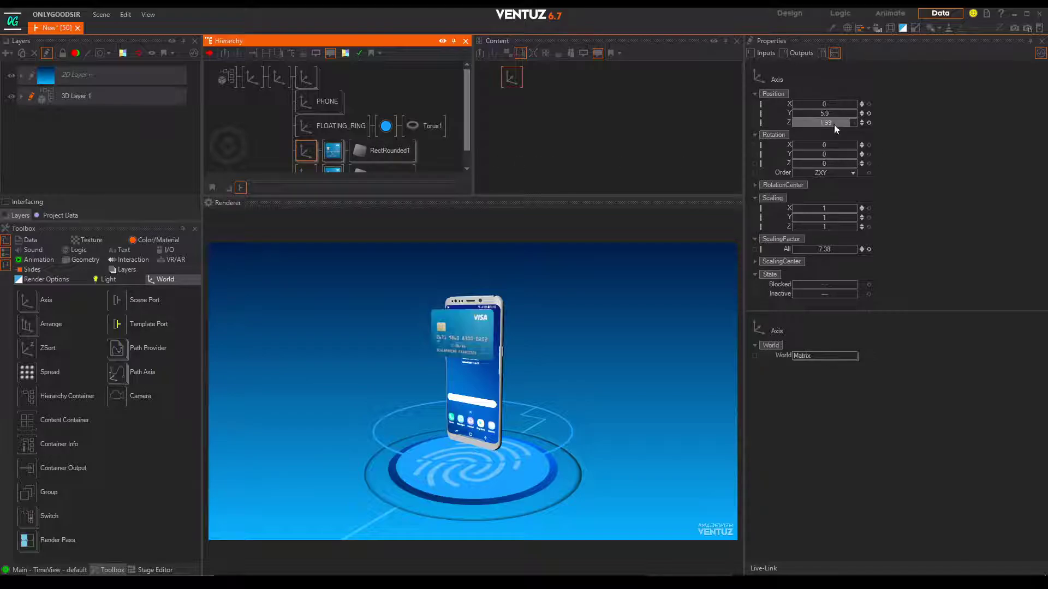
left_click_drag(823, 122, 833, 123)
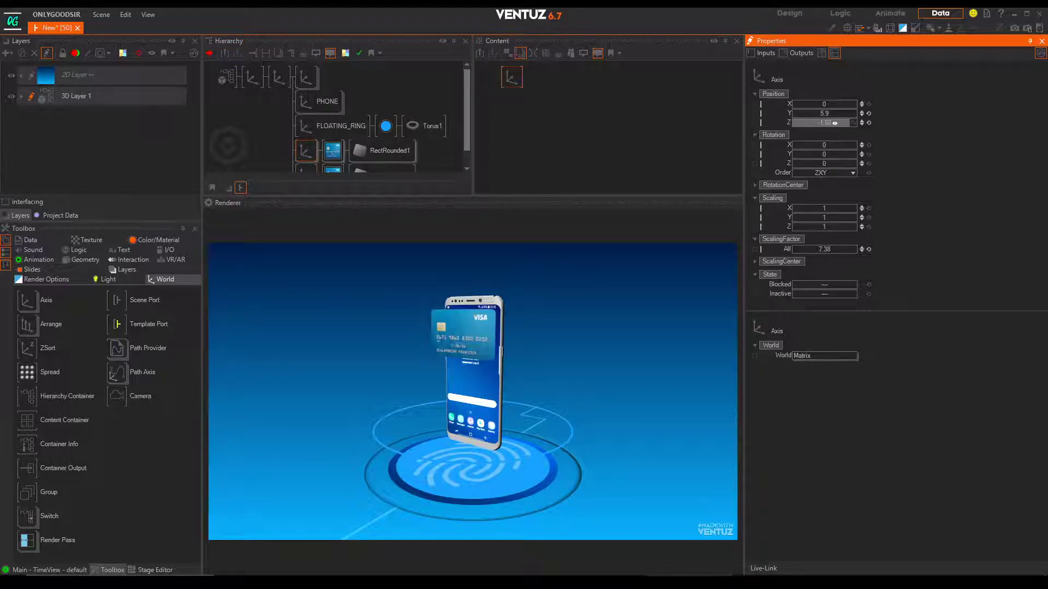
- Remove the card texture stage from the material of the upper card copy
left_click(362, 151)
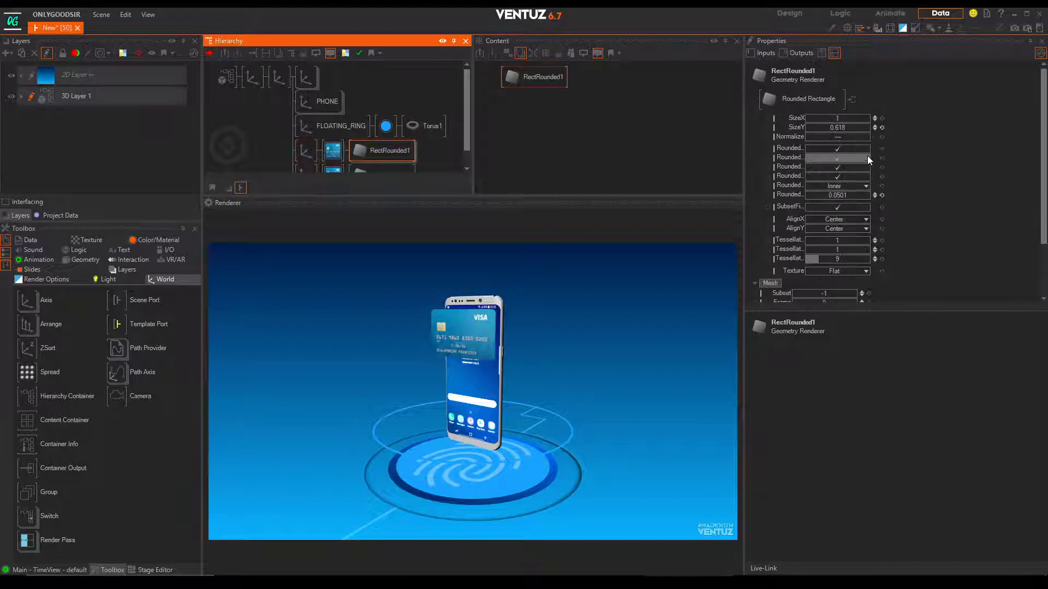
left_click(332, 151)
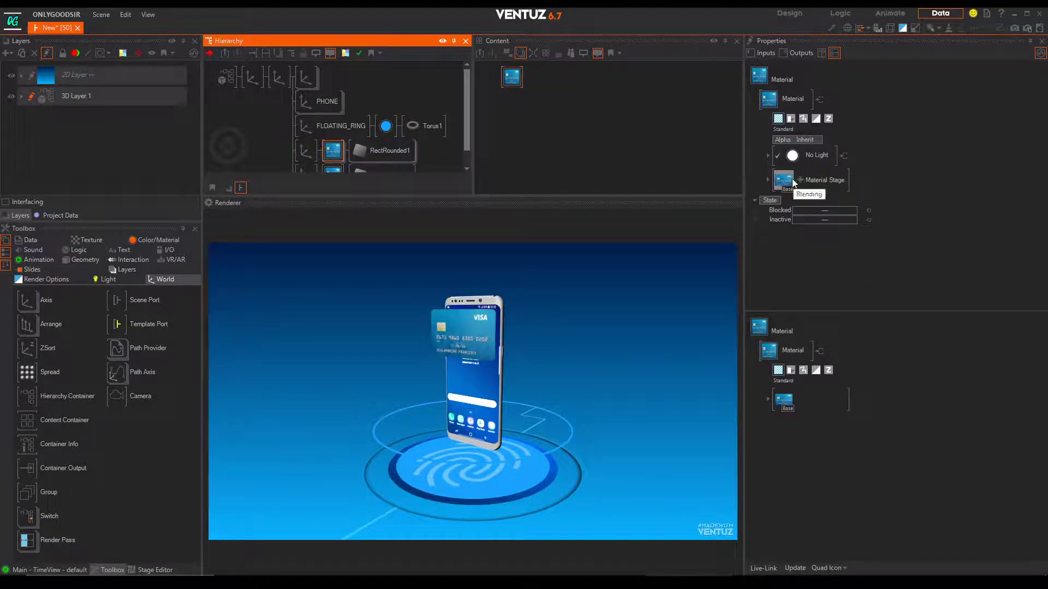
right_click(795, 184)
left_click(790, 206)
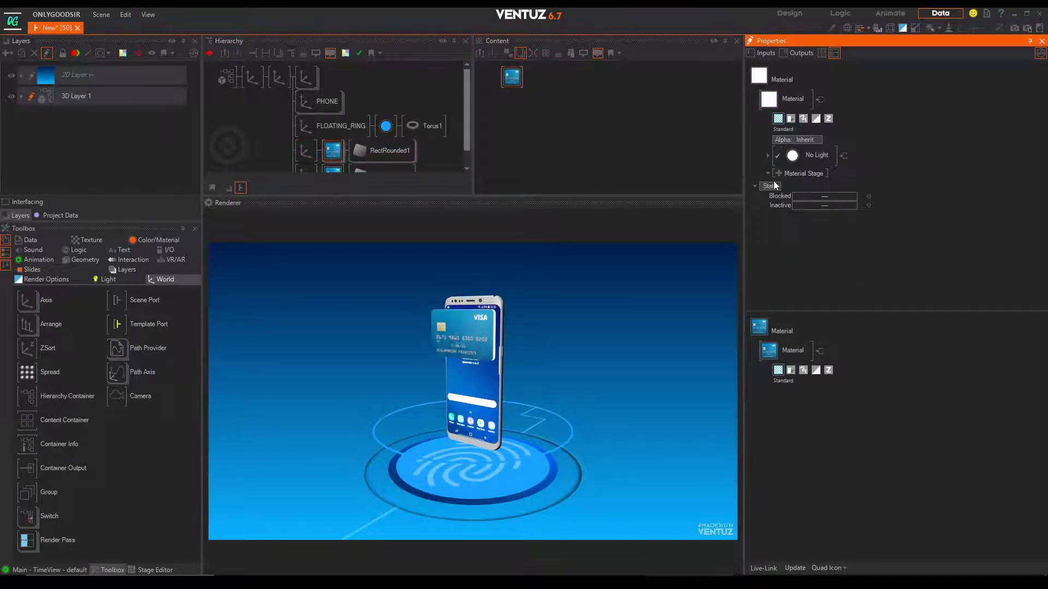
- Turn off the subset fill of the upper rounded rectangle and set its corner radius to 0.0491
scroll(370, 129, "down", 1)
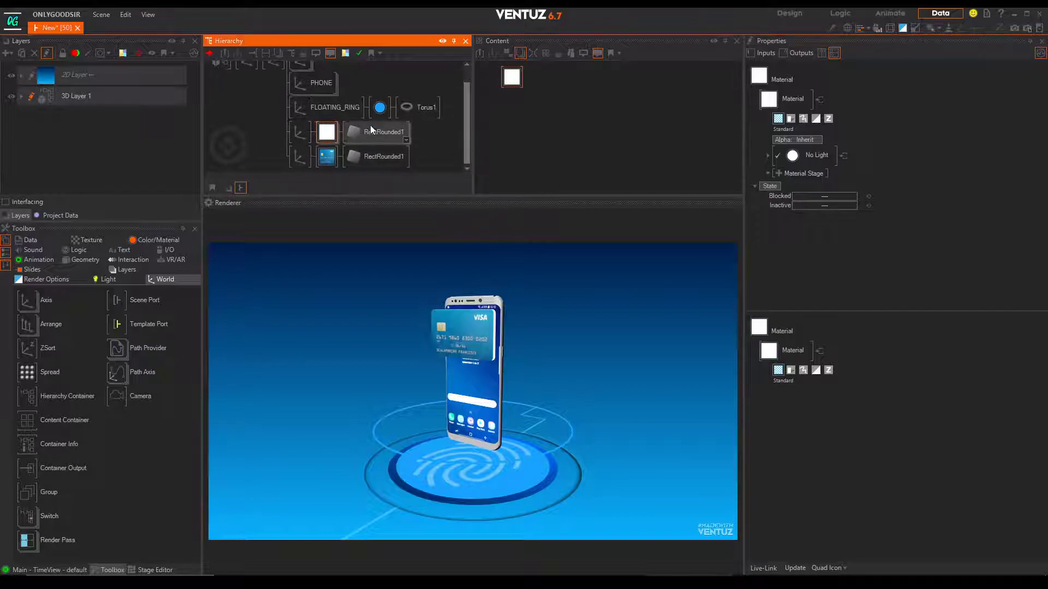
left_click(370, 129)
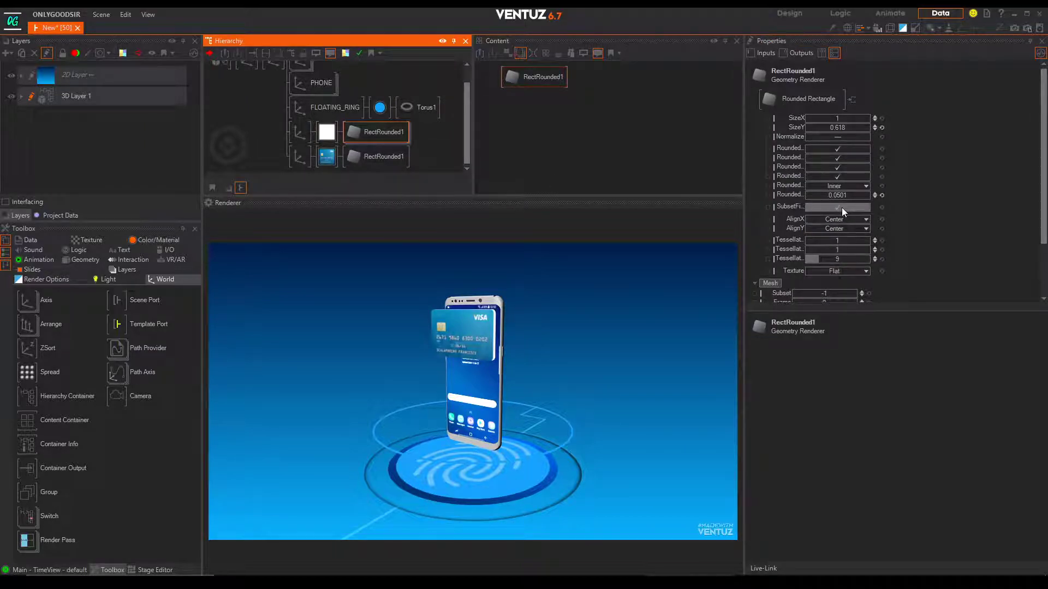
left_click(841, 208)
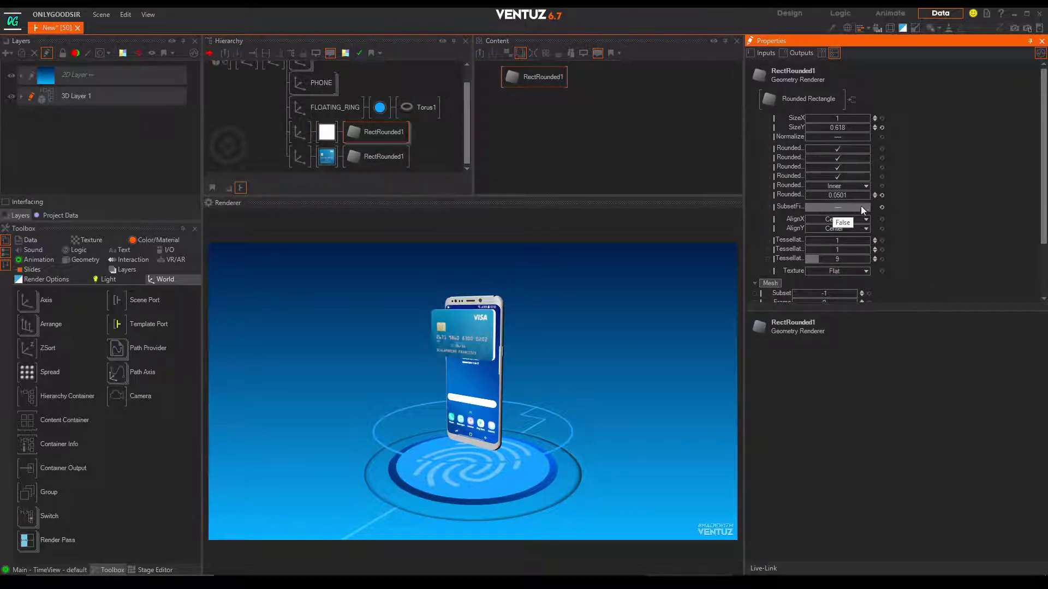
left_click_drag(837, 195, 844, 195)
scroll(875, 188, "down", 1)
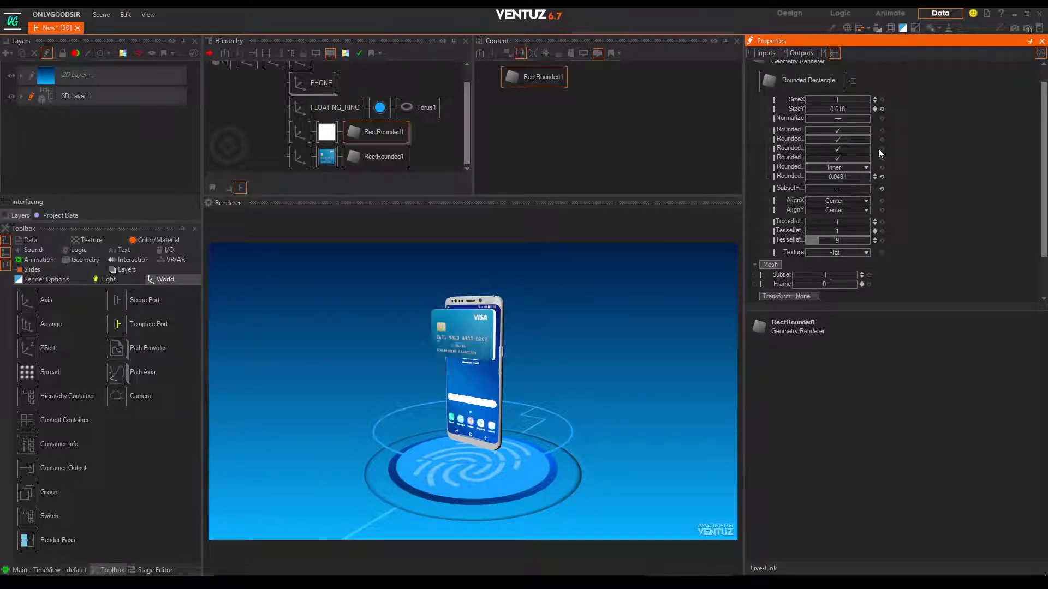
scroll(871, 127, "up", 1)
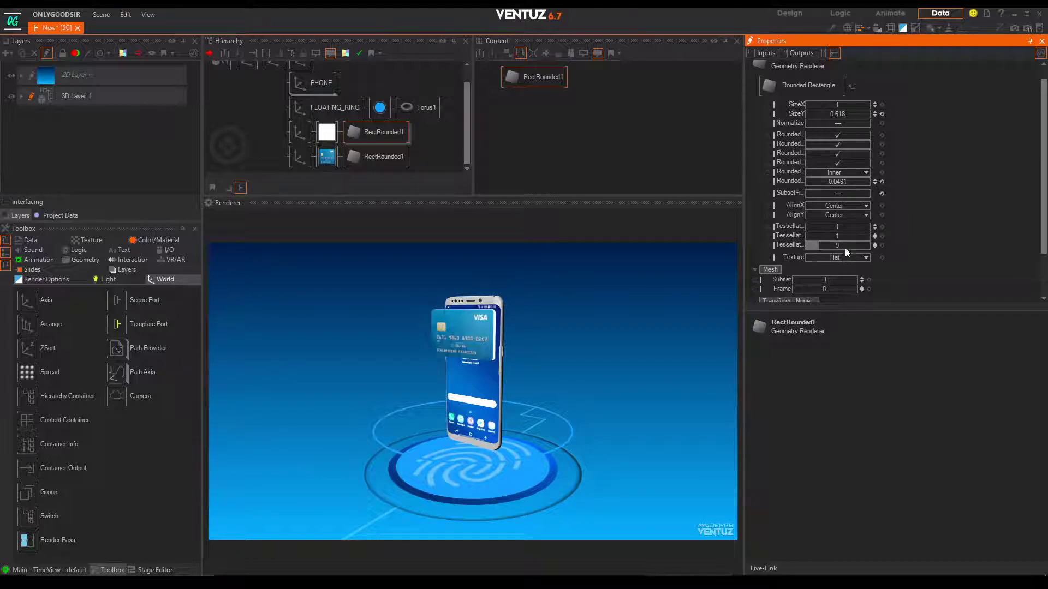
scroll(843, 163, "down", 2)
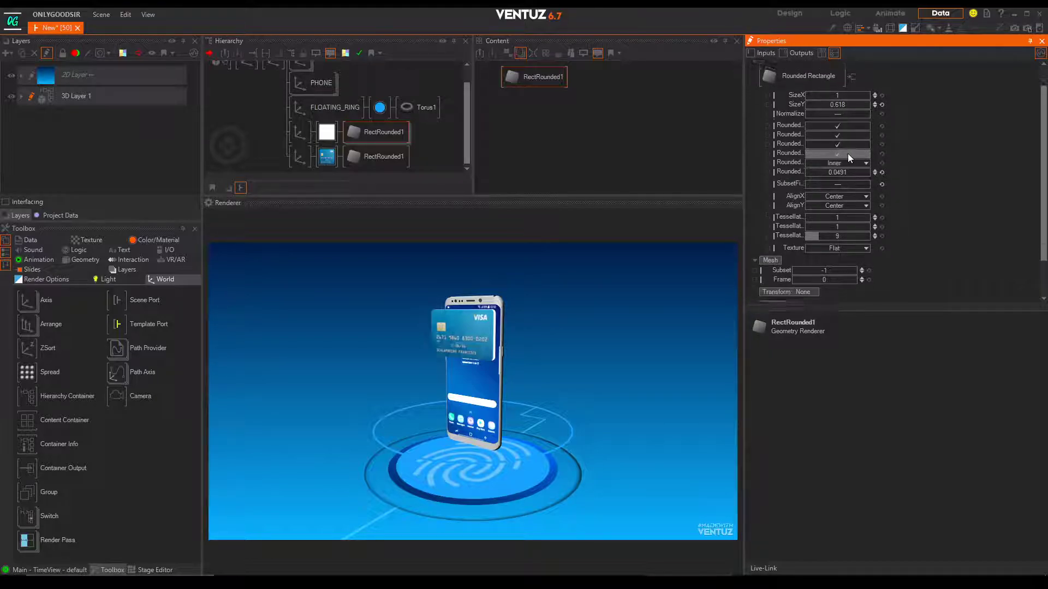
scroll(846, 211, "up", 3)
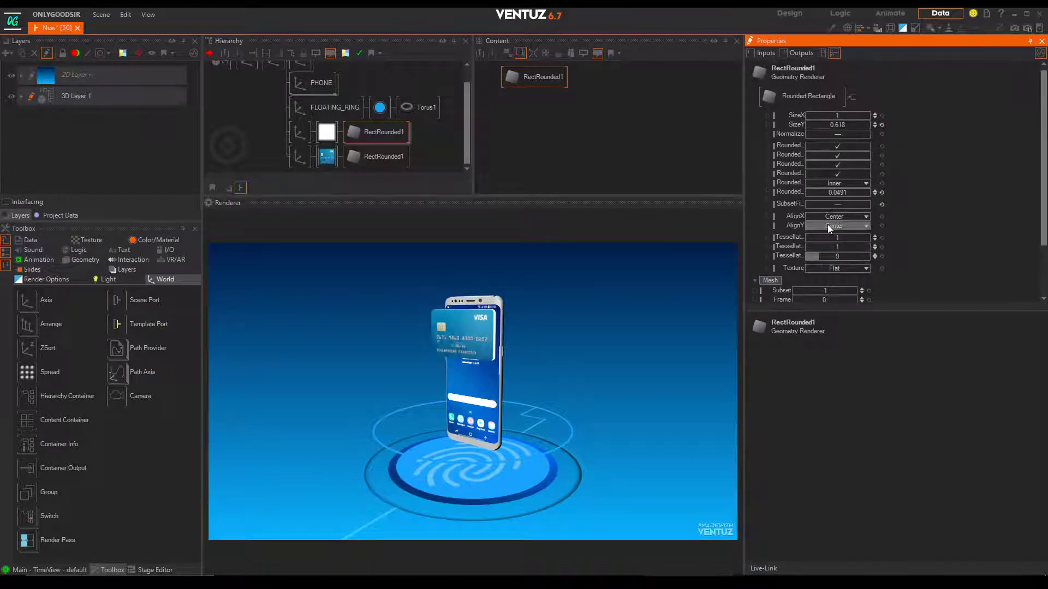
- Thin the white frame by reducing its corner radius to about 0.007 and scale its axis to slightly larger than the card
left_click(299, 132)
left_click(824, 249)
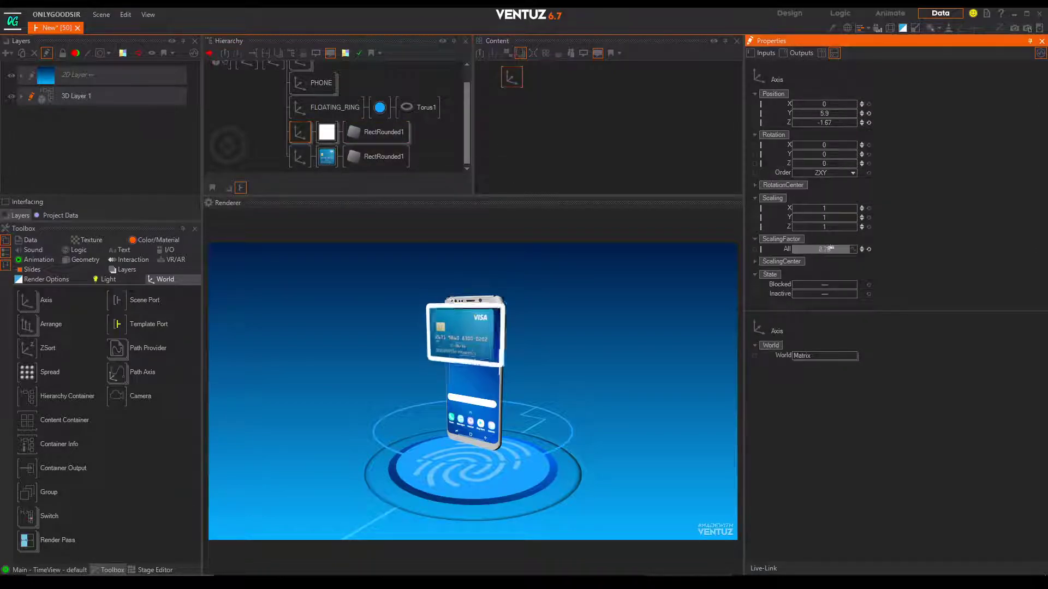
left_click(382, 131)
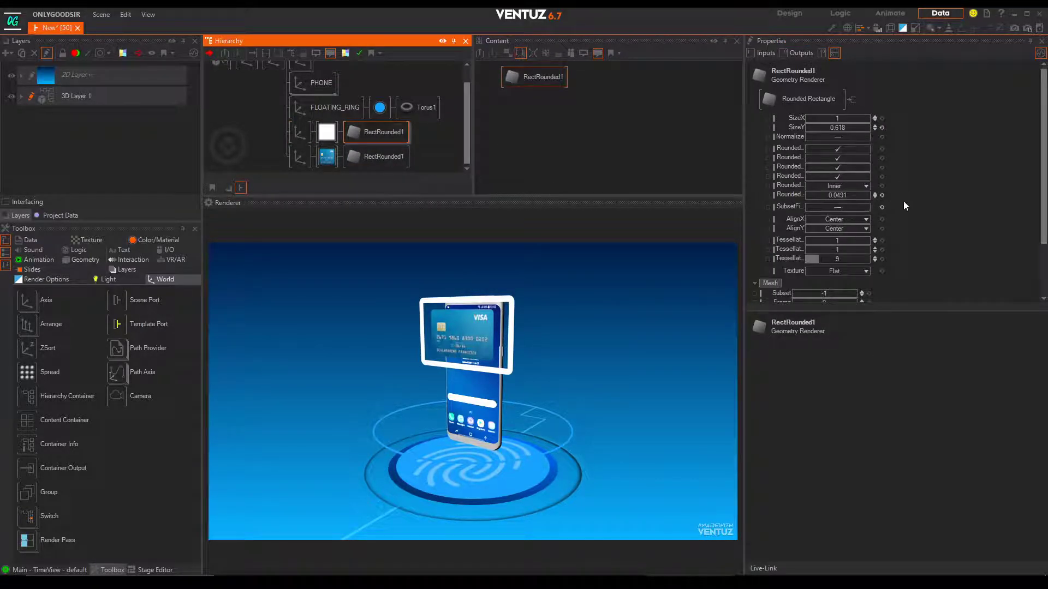
left_click_drag(846, 196, 805, 196)
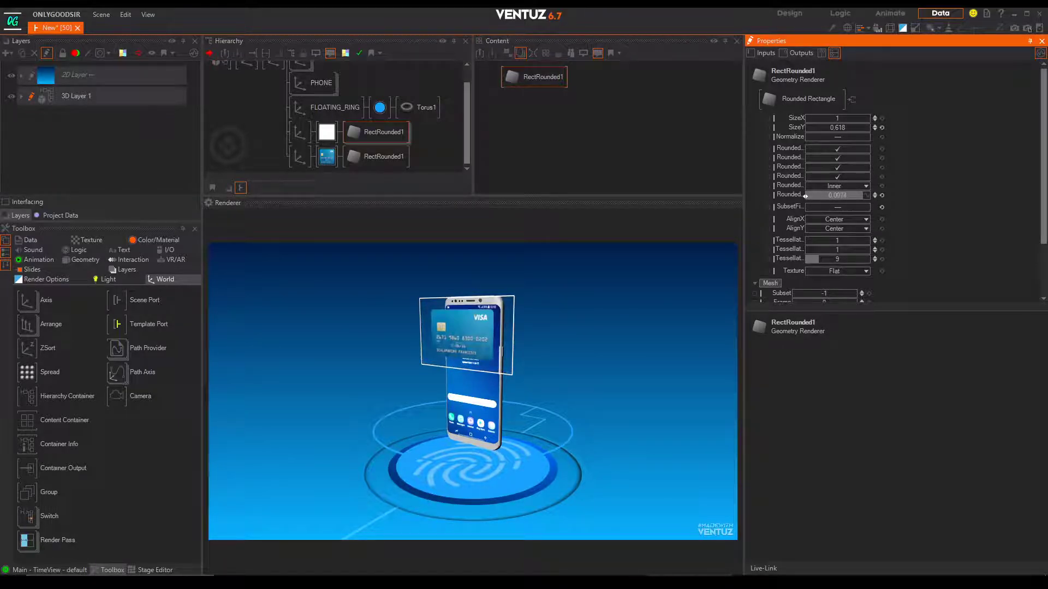
left_click(303, 132)
left_click_drag(833, 249, 807, 249)
- Lower the opacity of the white frame's No Light material to about 45%
left_click(337, 137)
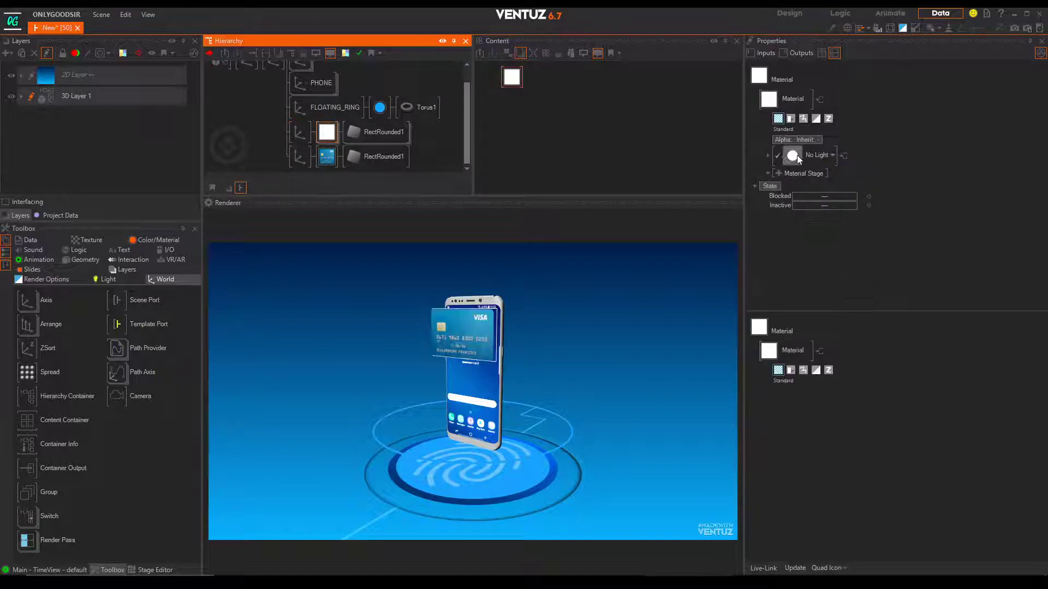
left_click(767, 155)
left_click_drag(870, 182, 838, 186)
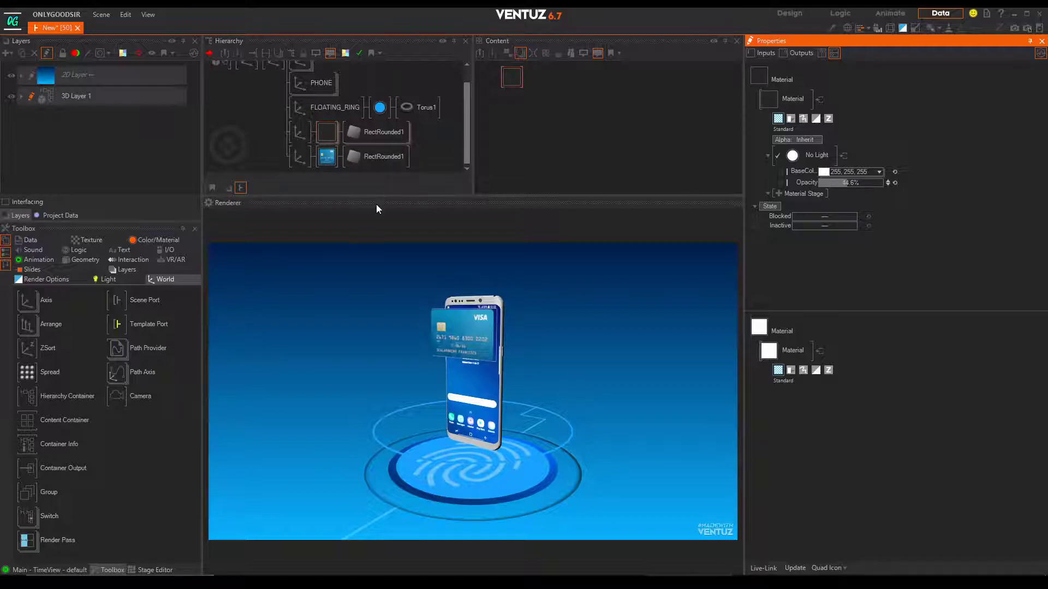
- Insert a Spread node in front of the frame's axis in the hierarchy
double_click(283, 133)
type("spre")
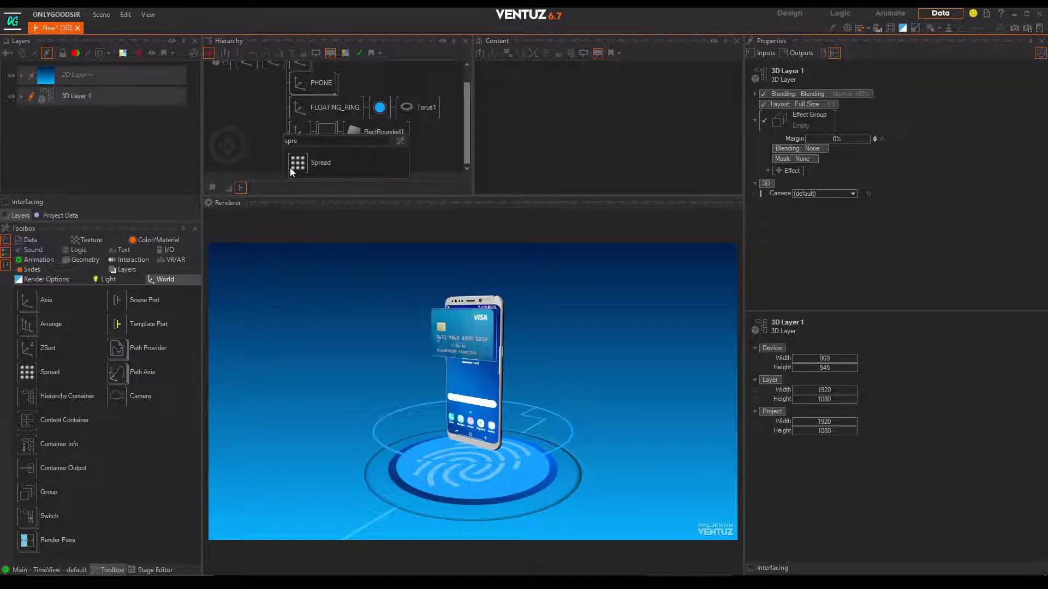
left_click(291, 168)
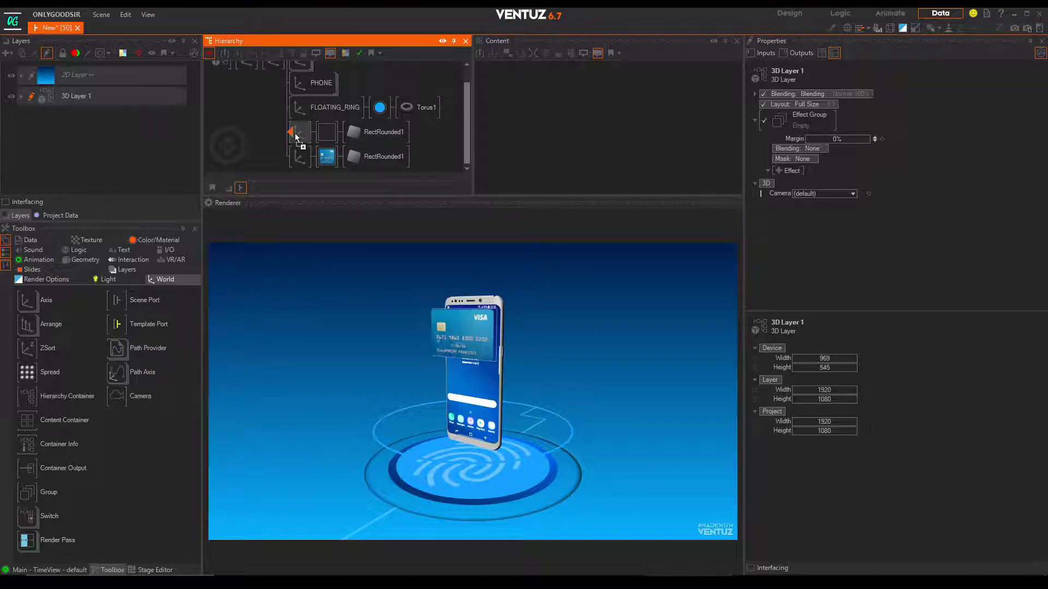
left_click(294, 133)
left_click(607, 337)
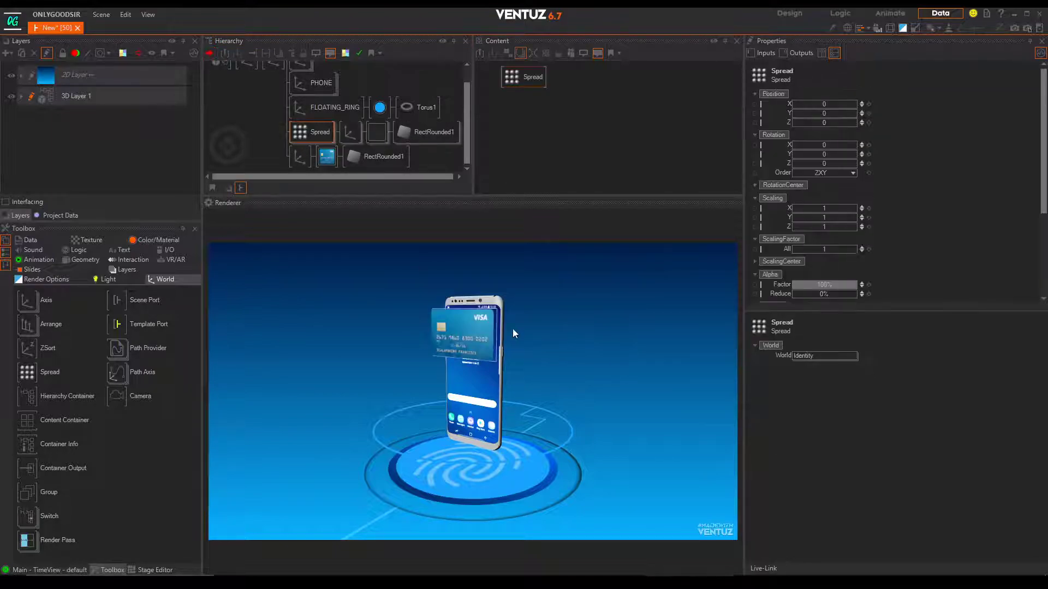
- Set the Spread's Z position to -0.21, its count to 5 and its alpha factor to 59%
left_click(815, 155)
left_click_drag(828, 123, 849, 240)
scroll(868, 222, "down", 2)
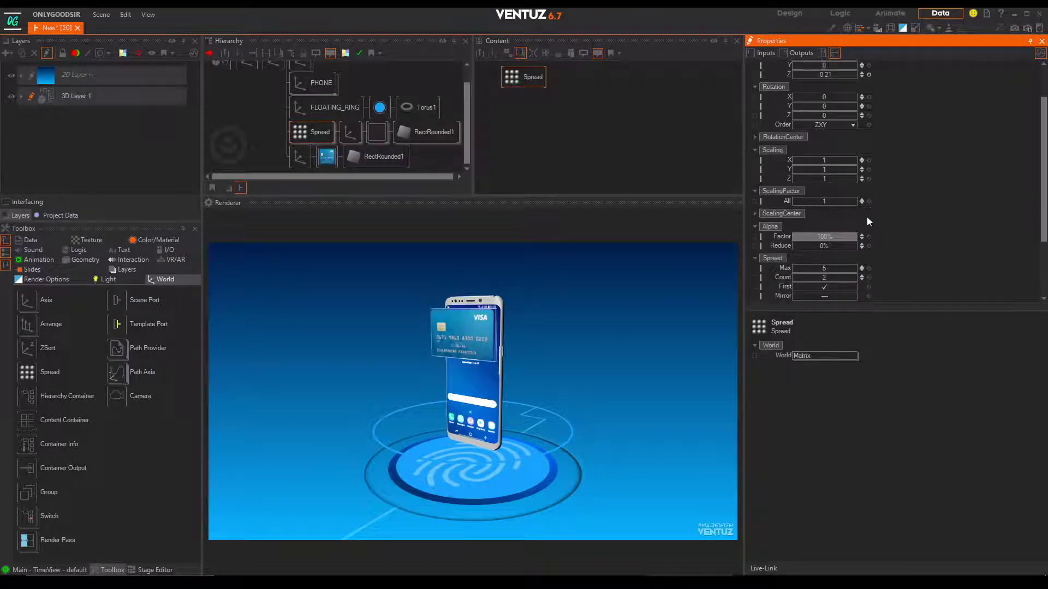
left_click_drag(826, 278, 878, 265)
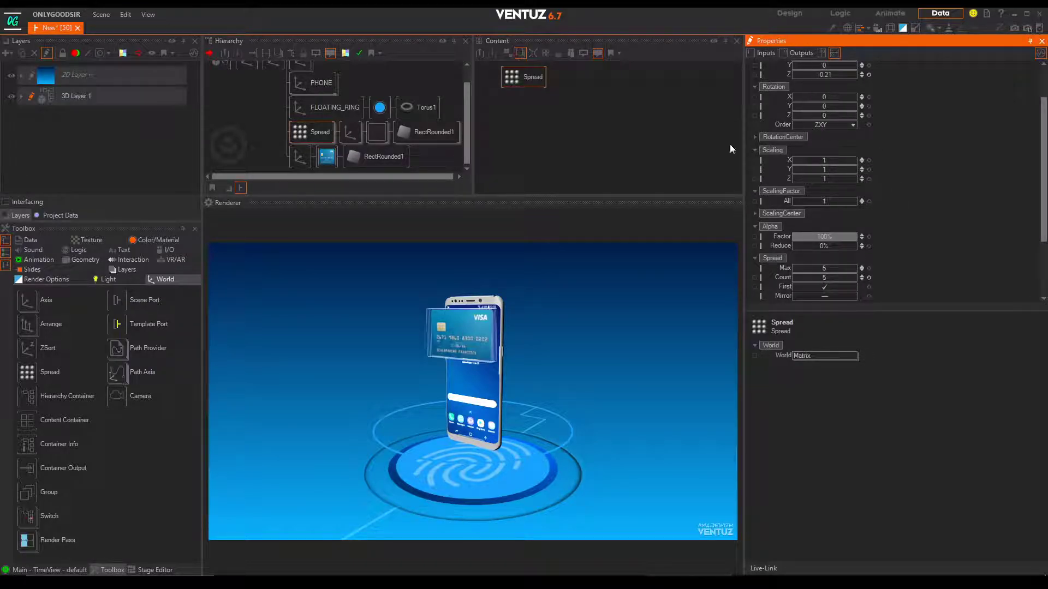
left_click_drag(836, 236, 834, 238)
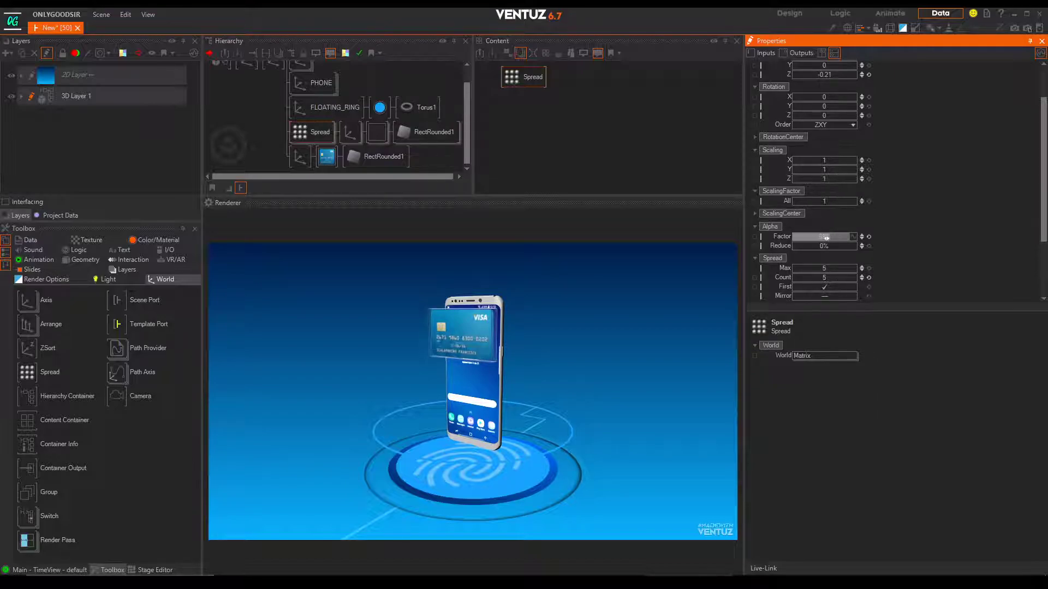
- Reduce both the count and the maximum of the Spread to 3
left_click(861, 279)
left_click(862, 279)
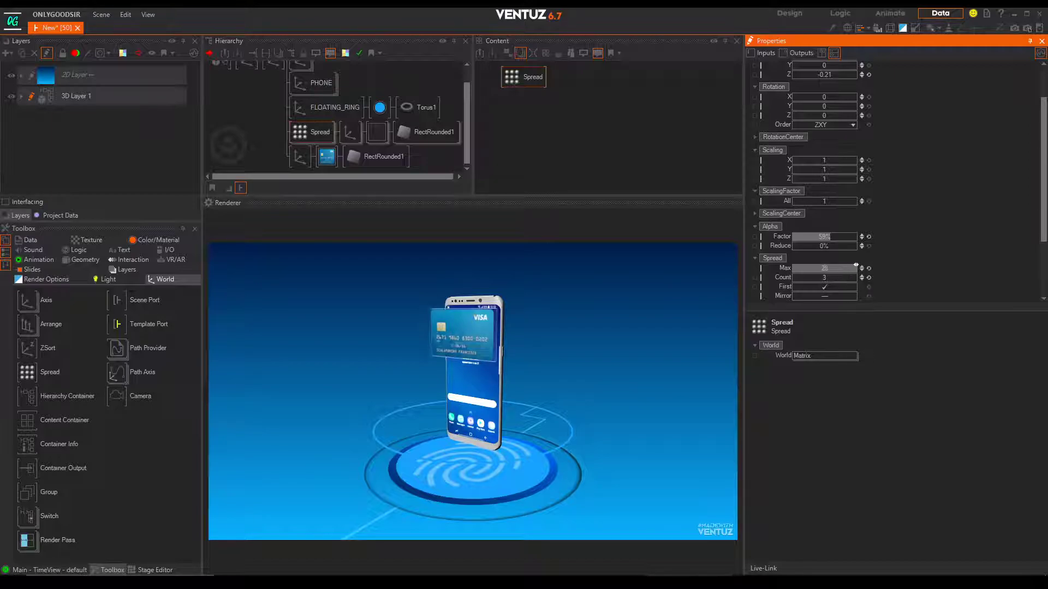
left_click(861, 270)
left_click(861, 270)
left_click(861, 270)
left_click(861, 270)
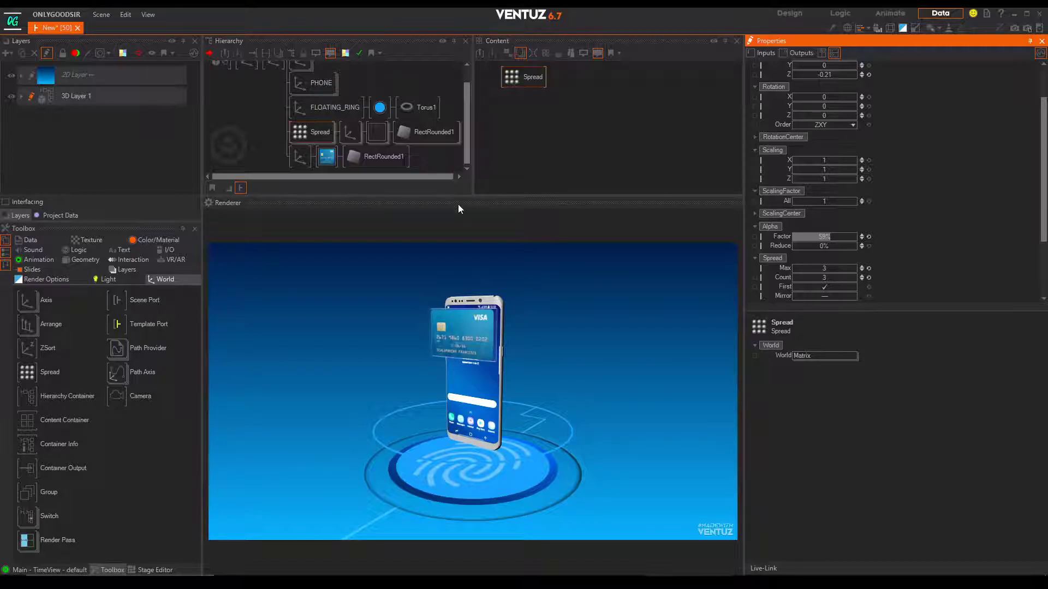
- Set the textured card axis's Z position to -2.29 and select the parent axis of the phone, ring and card branches
left_click(300, 157)
left_click_drag(794, 125, 841, 122)
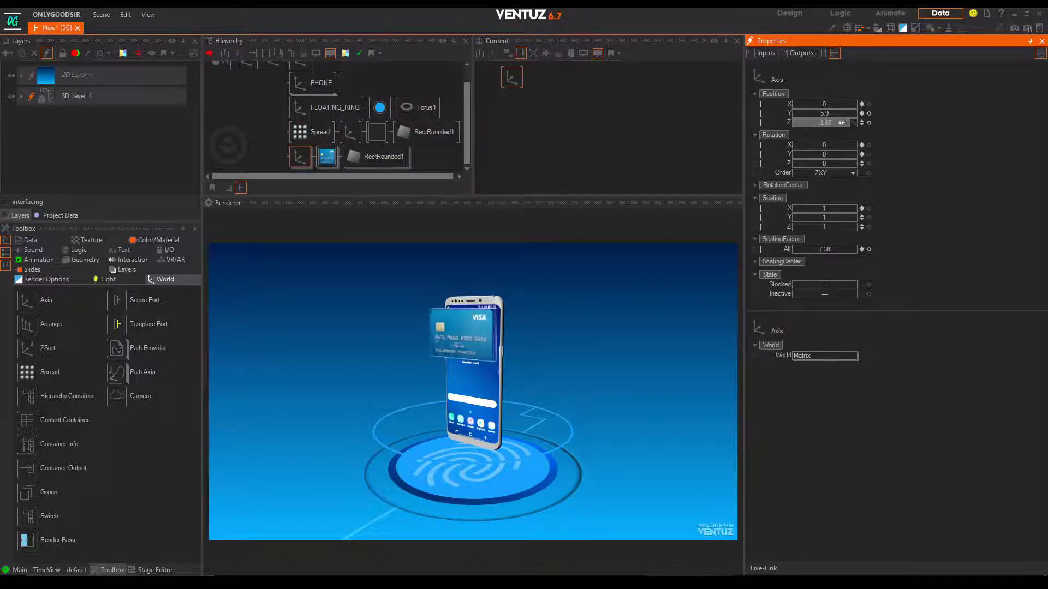
scroll(267, 109, "up", 1)
left_click(273, 77)
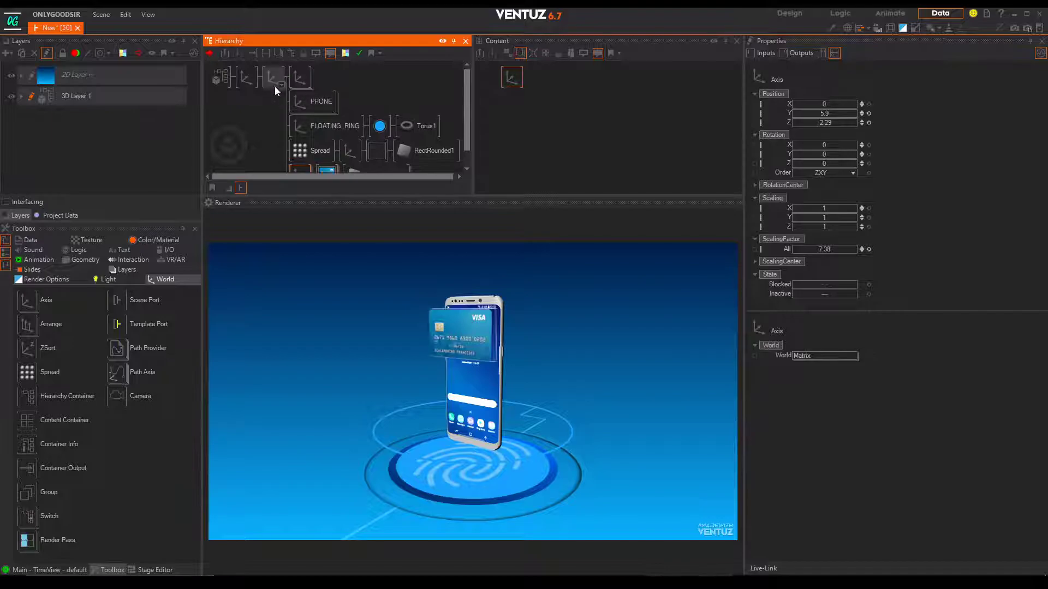
- Enlarge the view of the card through the scene's first axis and set the frame Spread's Z position to -0.6
left_click(246, 77)
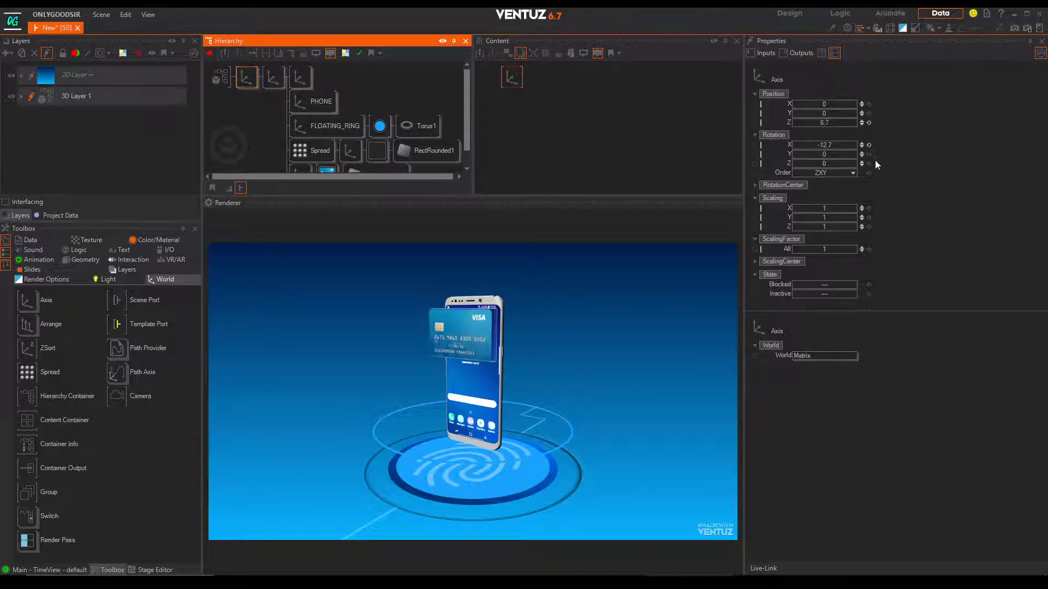
mouse_move(830, 124)
left_mouse_down()
mouse_move(810, 124)
mouse_move(817, 114)
left_mouse_up()
mouse_move(829, 154)
left_mouse_down()
mouse_move(849, 154)
mouse_move(832, 154)
left_mouse_up()
scroll(339, 166, "down", 1)
left_click(349, 132)
left_click_drag(828, 122, 738, 141)
left_click(314, 132)
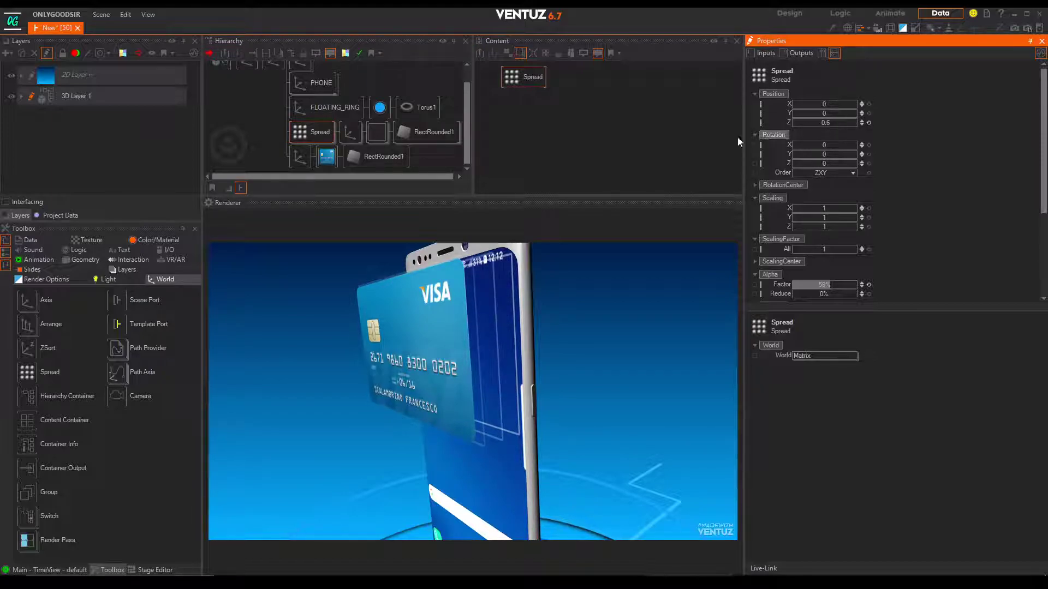
- Reset the position and rotation values of the hierarchy's first axis to 0
left_click(299, 157)
scroll(267, 130, "up", 1)
scroll(266, 131, "up", 1)
left_click(245, 76)
left_click(868, 155)
left_click(869, 145)
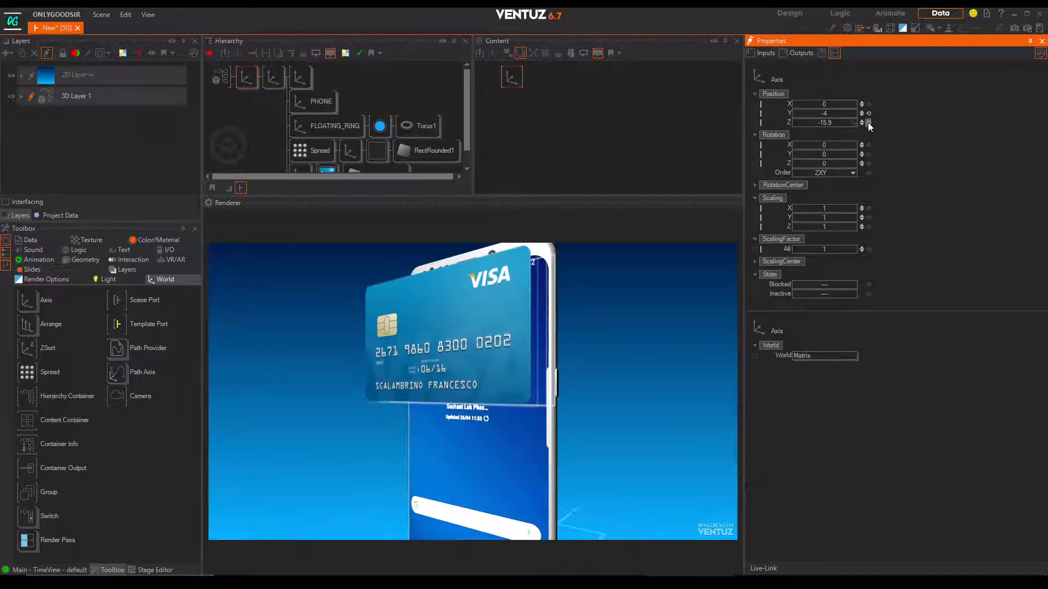
left_click(869, 122)
left_click(868, 113)
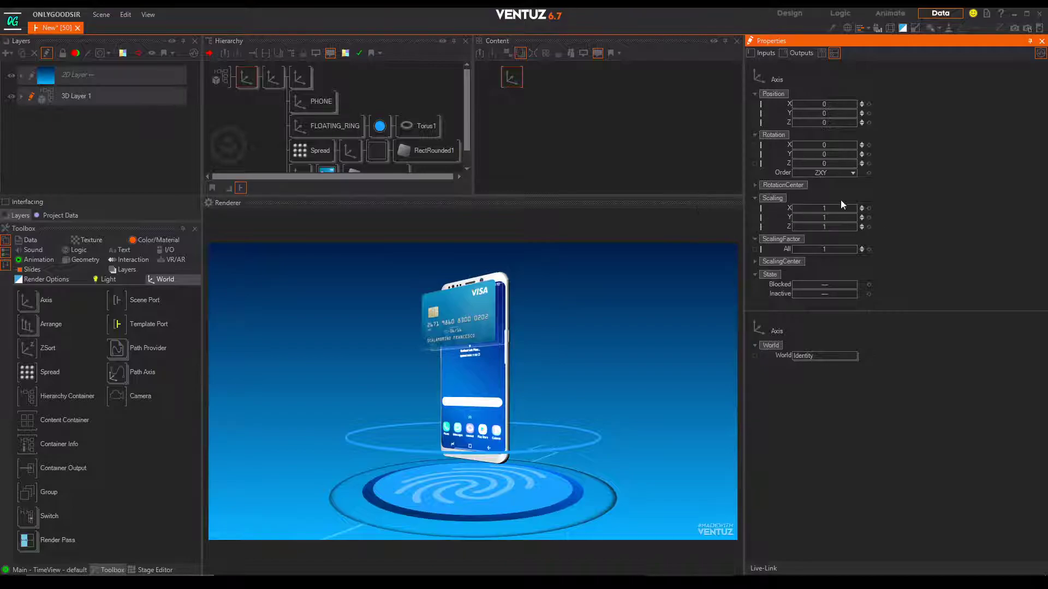
left_click(272, 77)
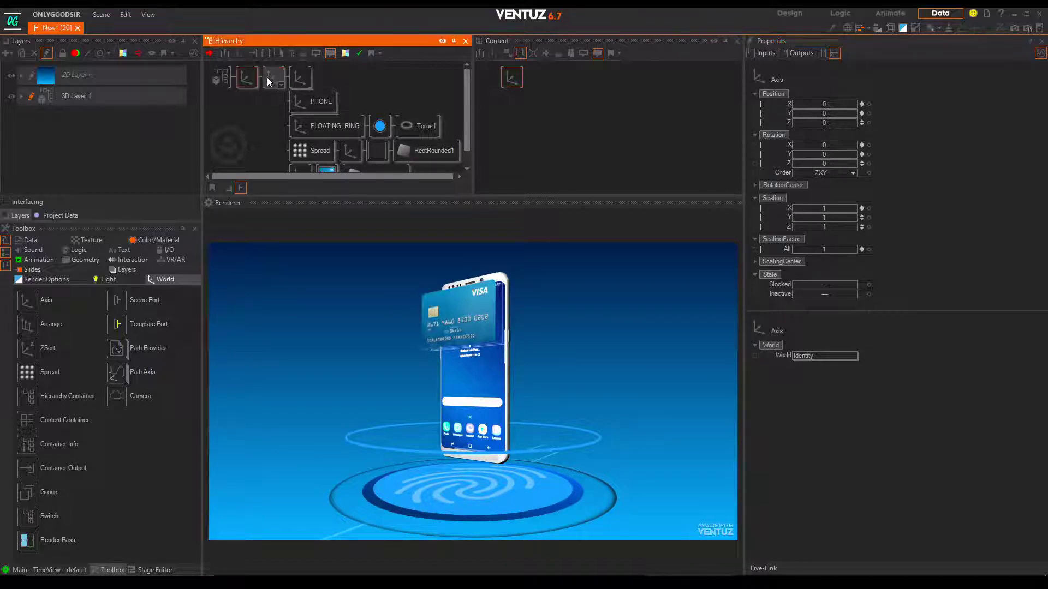
left_click_drag(837, 154, 833, 157)
left_click(318, 176)
scroll(324, 138, "down", 1)
left_click(264, 148)
key("Tab")
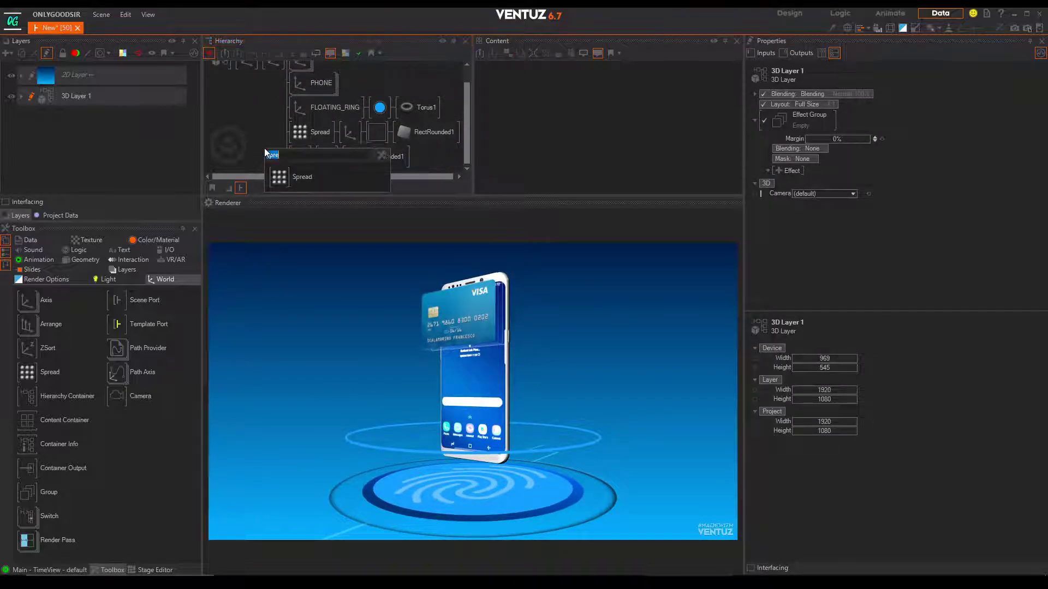
left_click(263, 130)
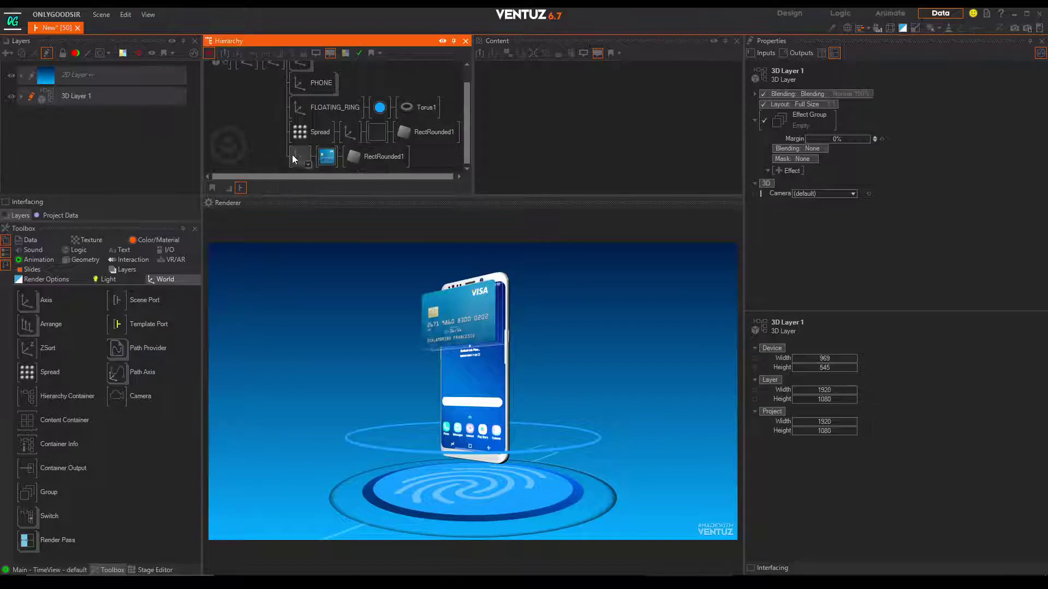
- Rename the textured card's axis as CARD and the frame Spread as CARD_LINES
left_click(296, 156)
key("F2")
type("CARD")
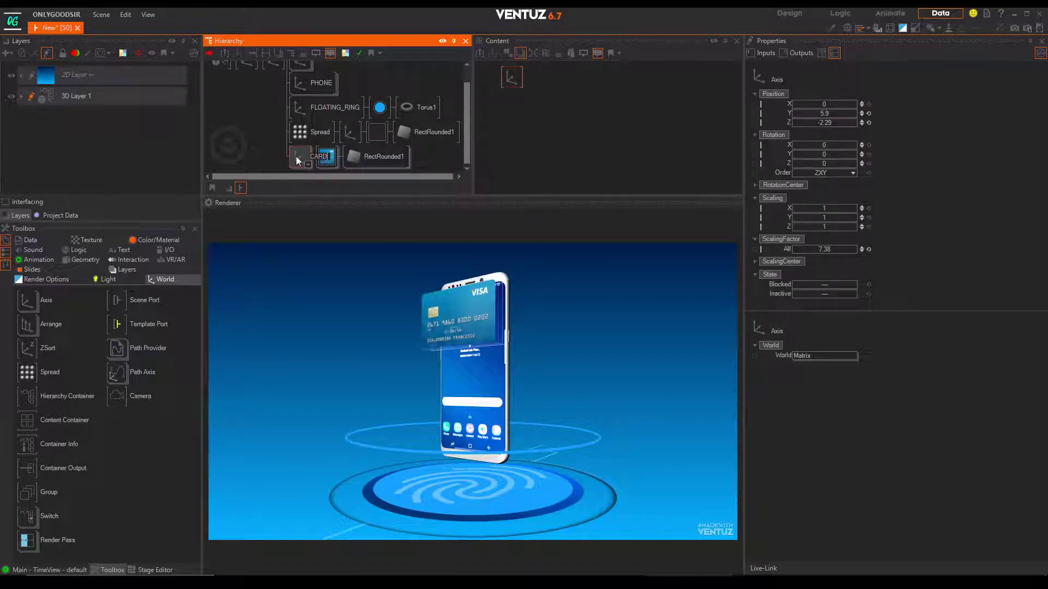
key("Return")
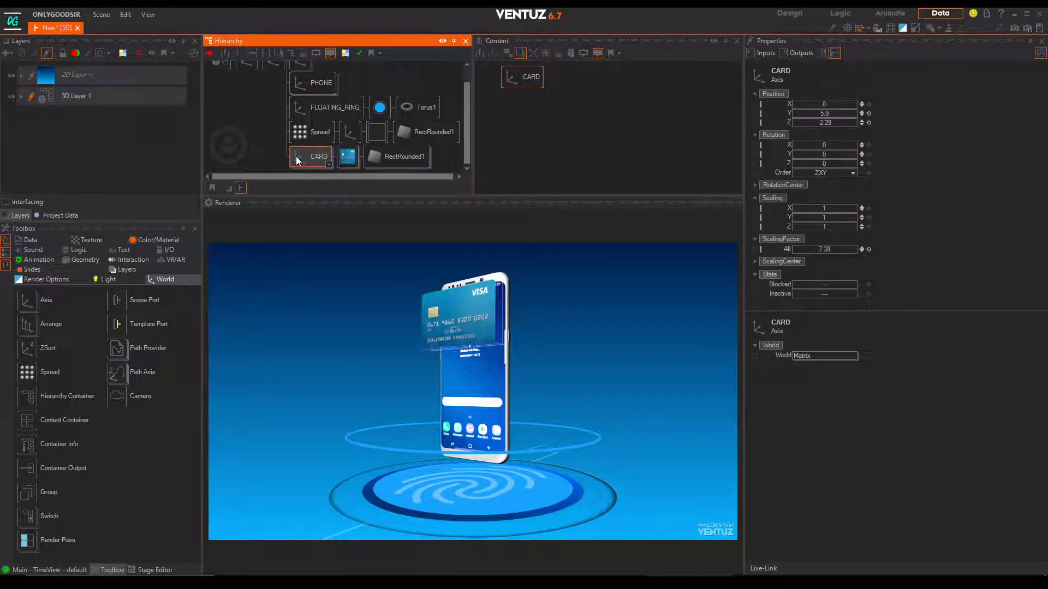
double_click(317, 131)
type("C")
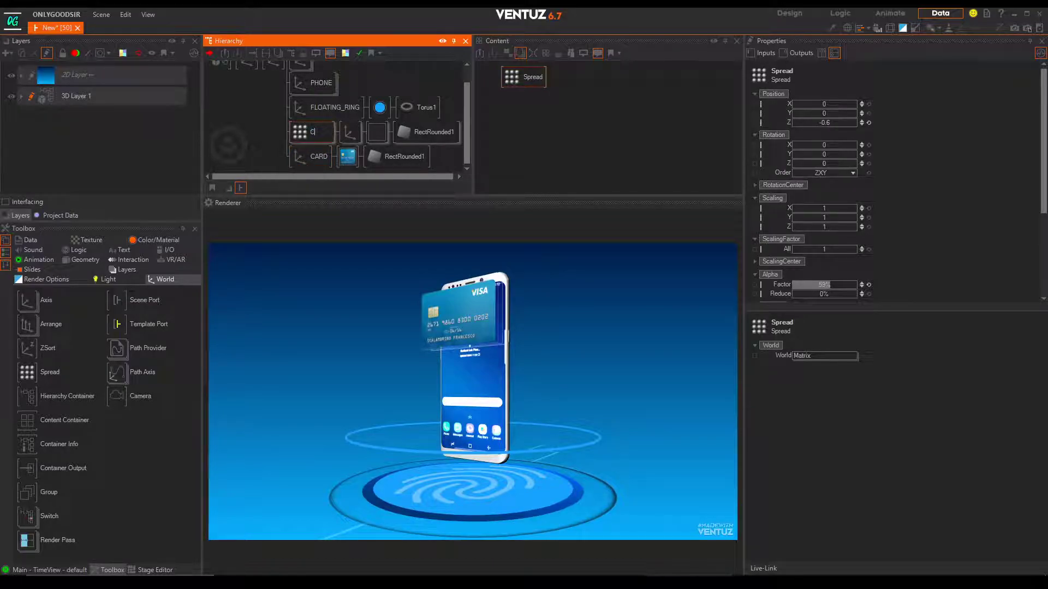
type("ARD_LINES")
key("Return")
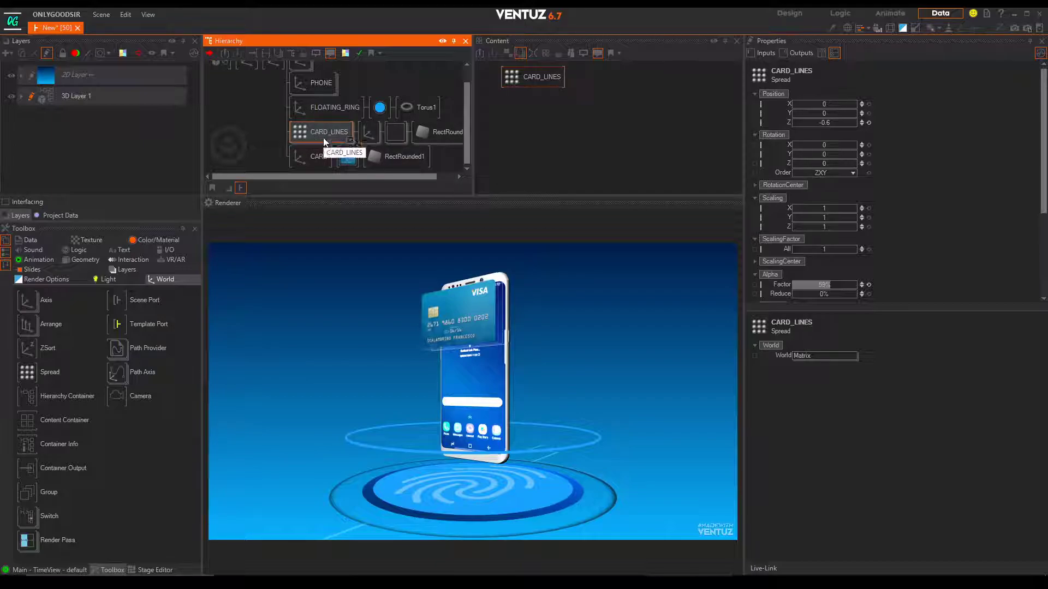
- Duplicate the CARD branch and lower the copy until it sits just below the original card
left_click(318, 156)
left_click_drag(319, 160, 309, 165, "ctrl")
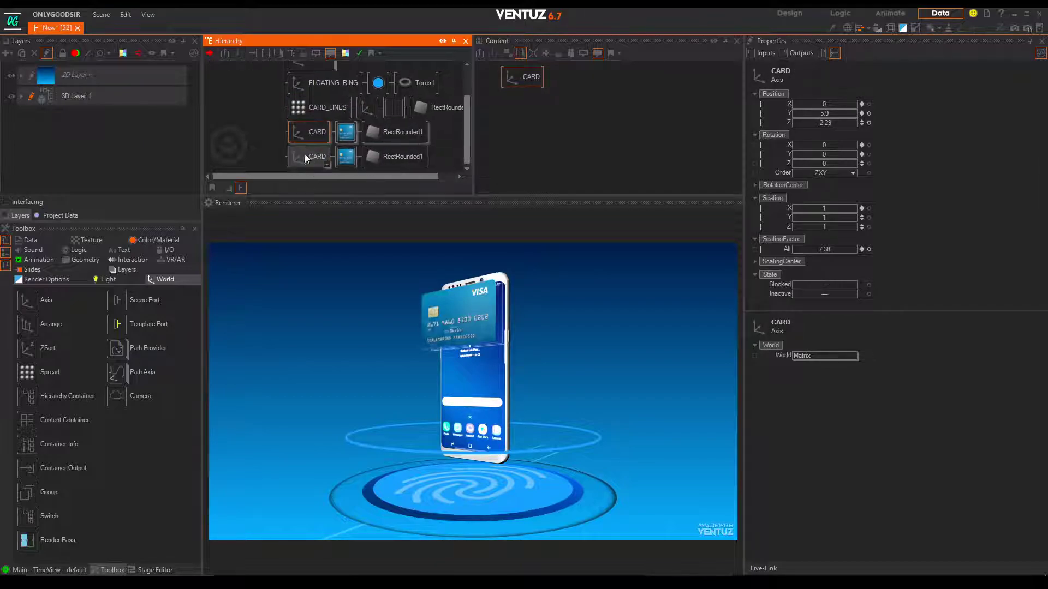
left_click(305, 155)
left_click_drag(816, 111, 466, 170)
- Remove the card.png texture stage from the copied card's material
left_click(346, 156)
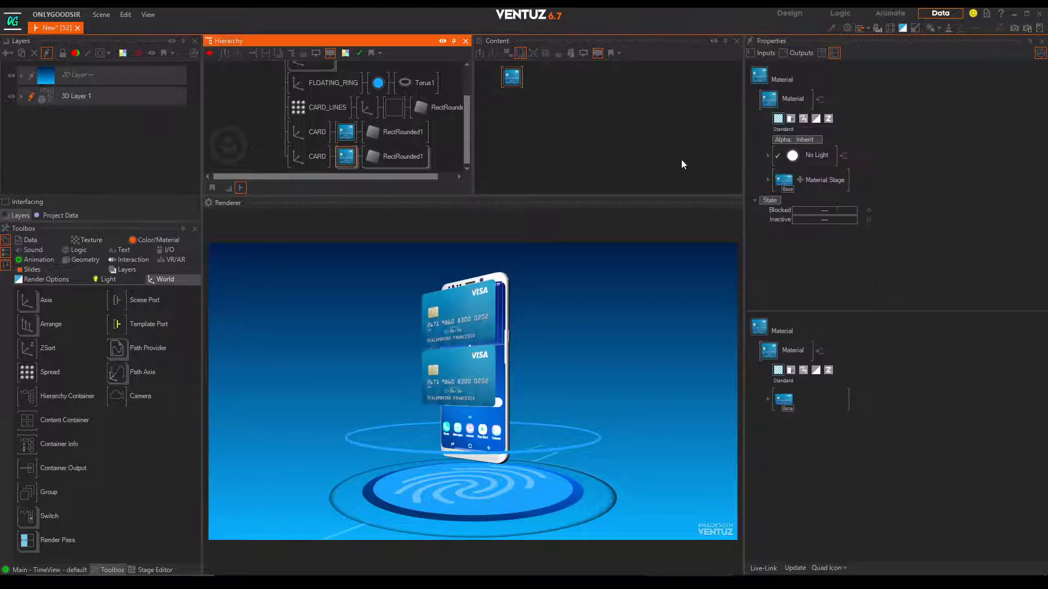
left_click(780, 189)
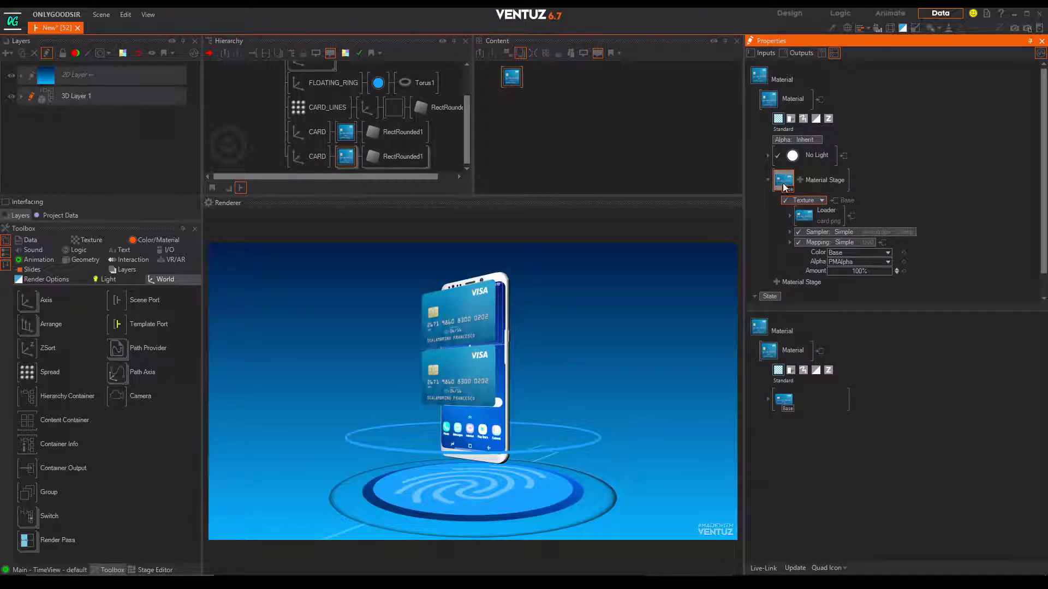
key("Delete")
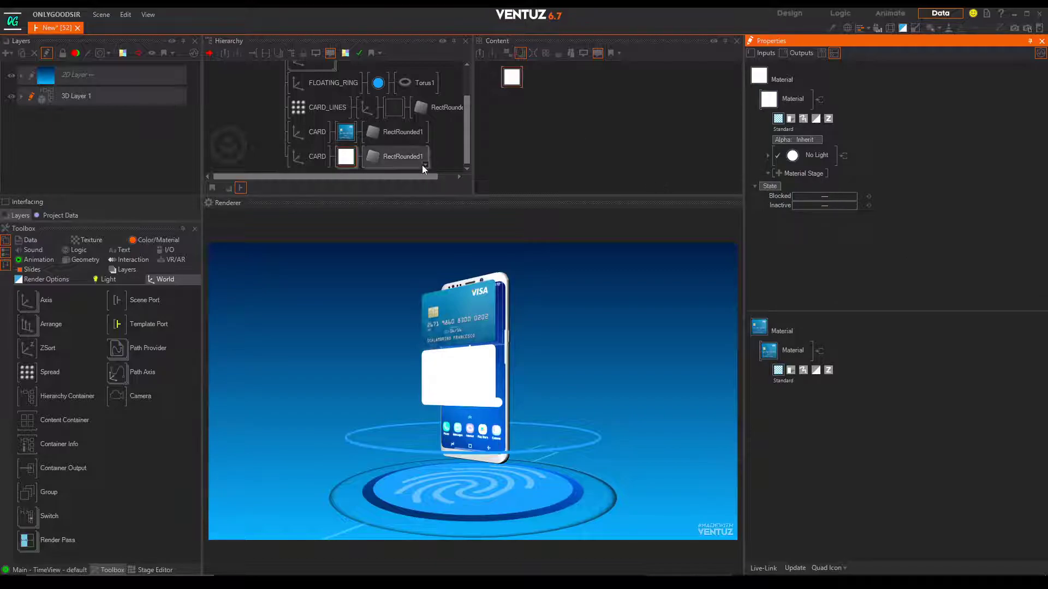
- Reduce the SizeY of the copied card's rounded rectangle and set its material's opacity to 25%
left_click(395, 157)
left_click_drag(833, 127, 831, 127)
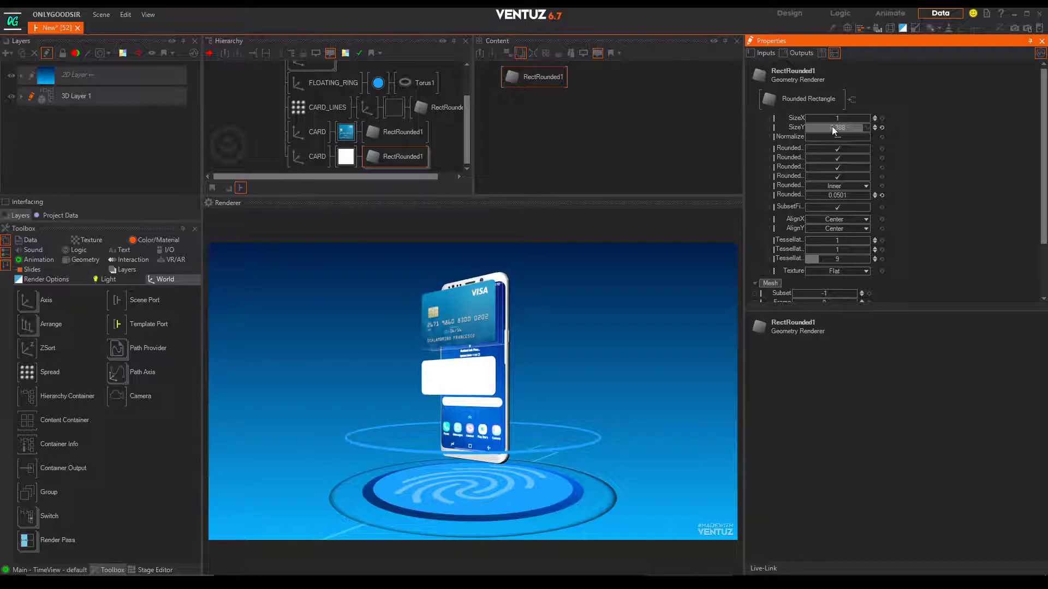
left_click(346, 156)
left_click(767, 156)
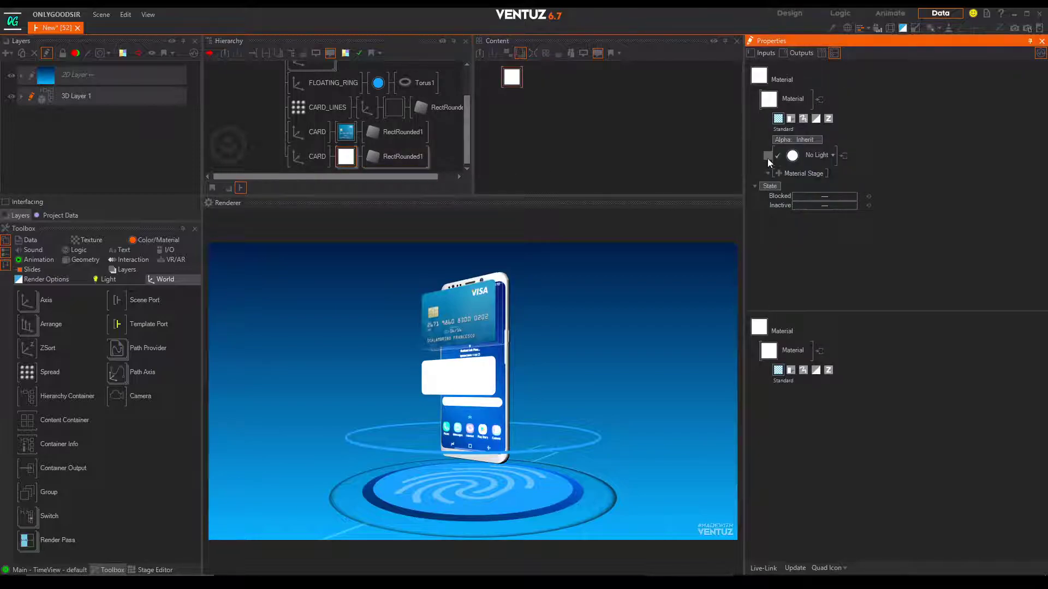
left_click_drag(873, 186, 822, 184)
- Add an Axis node as a second branch under the copied CARD node
left_click(254, 128)
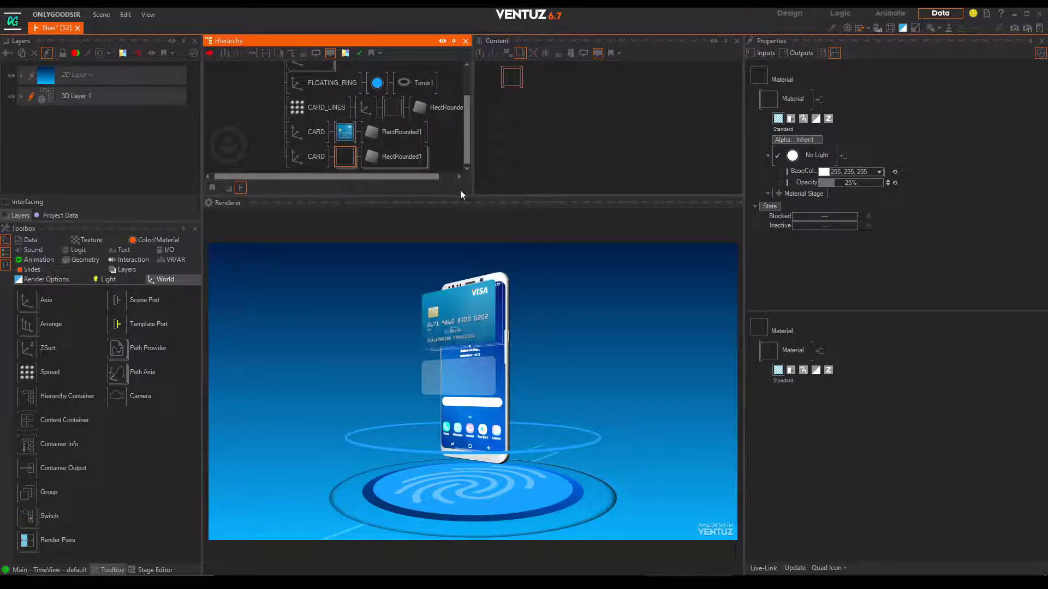
double_click(273, 143)
type("a")
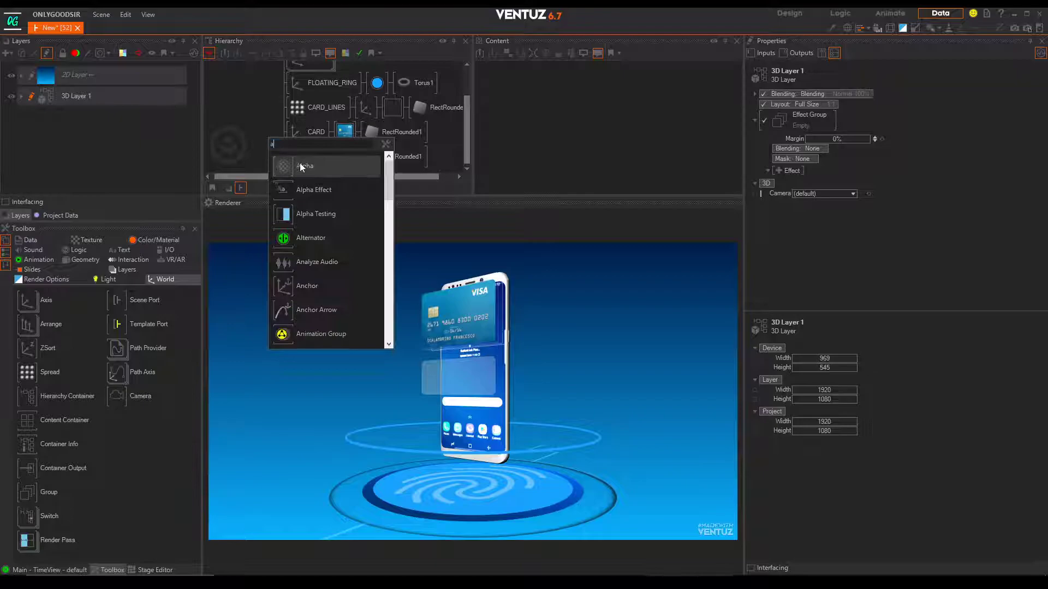
type("l")
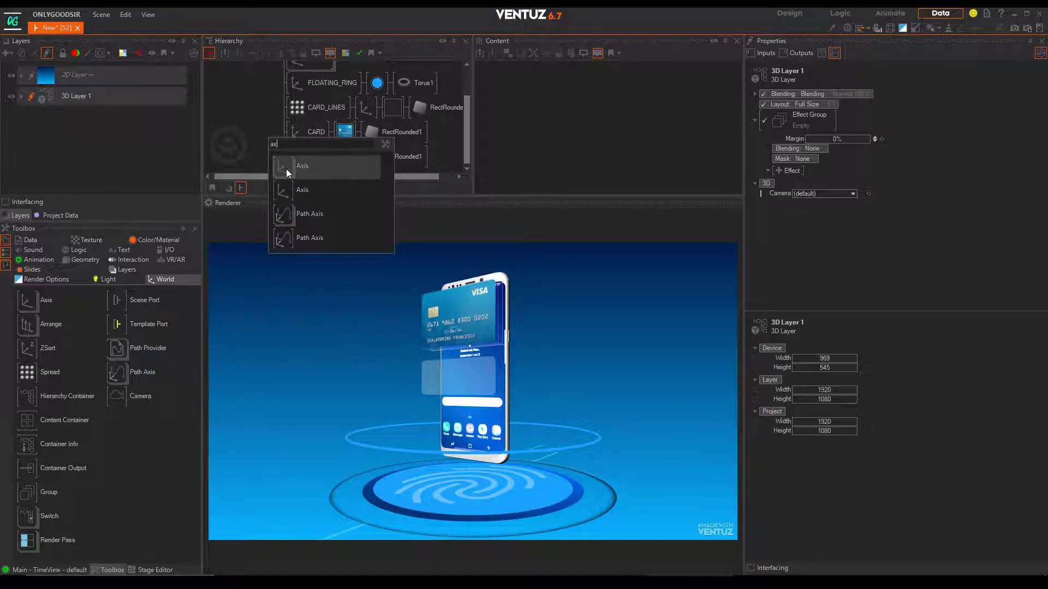
left_click(286, 166)
left_click(348, 161)
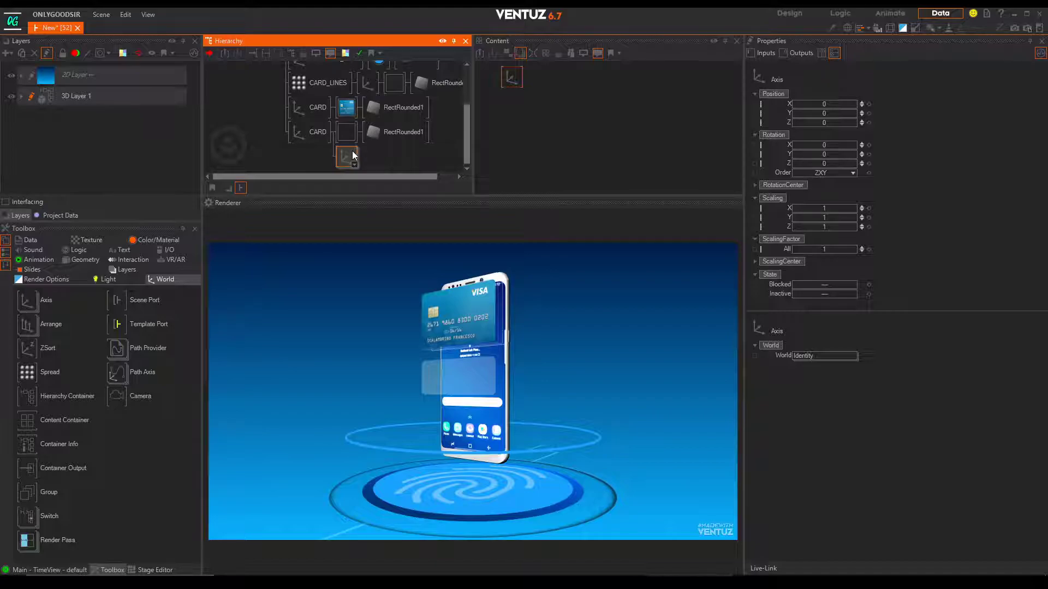
- Attach a Block Text to the new axis and insert a Material in front of the text
double_click(373, 161)
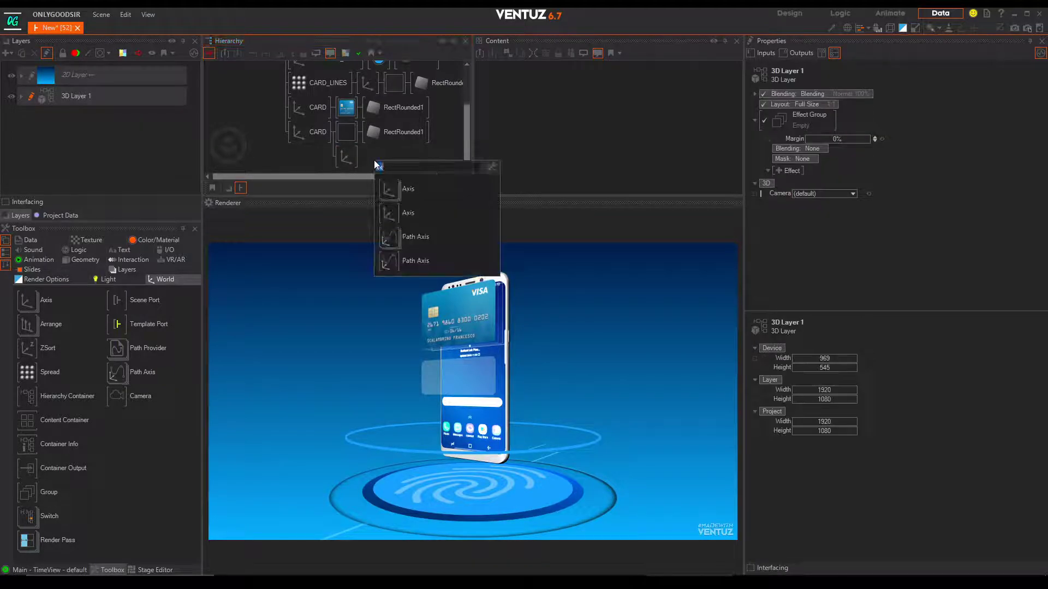
left_click(386, 236)
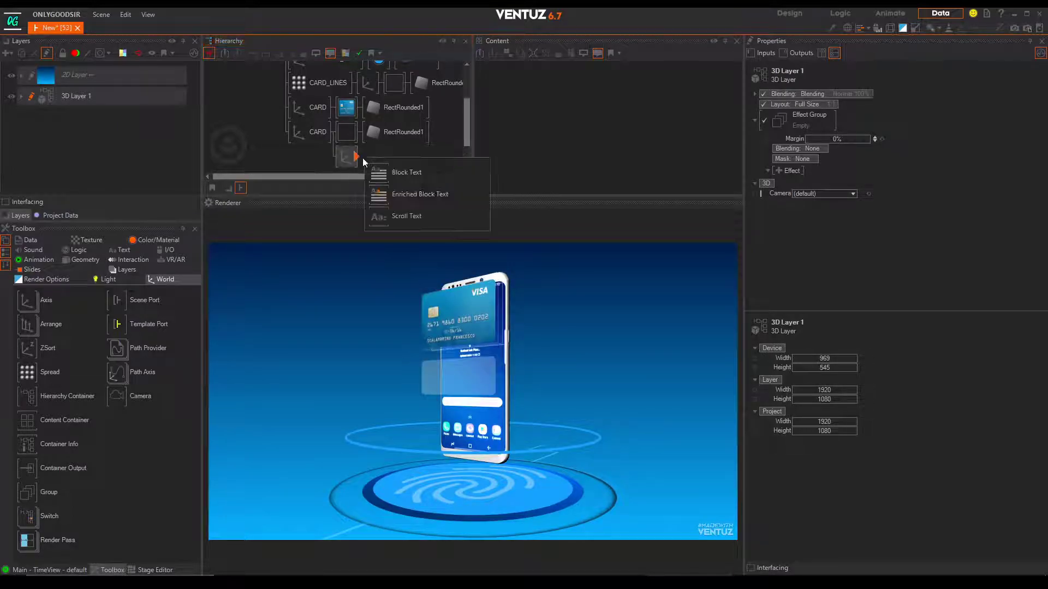
left_click(380, 174)
right_click(377, 145)
left_click(392, 182)
- Move the text's material ahead of its axis, placing the translucent material only on the rounded rectangle's branch
left_click(375, 161)
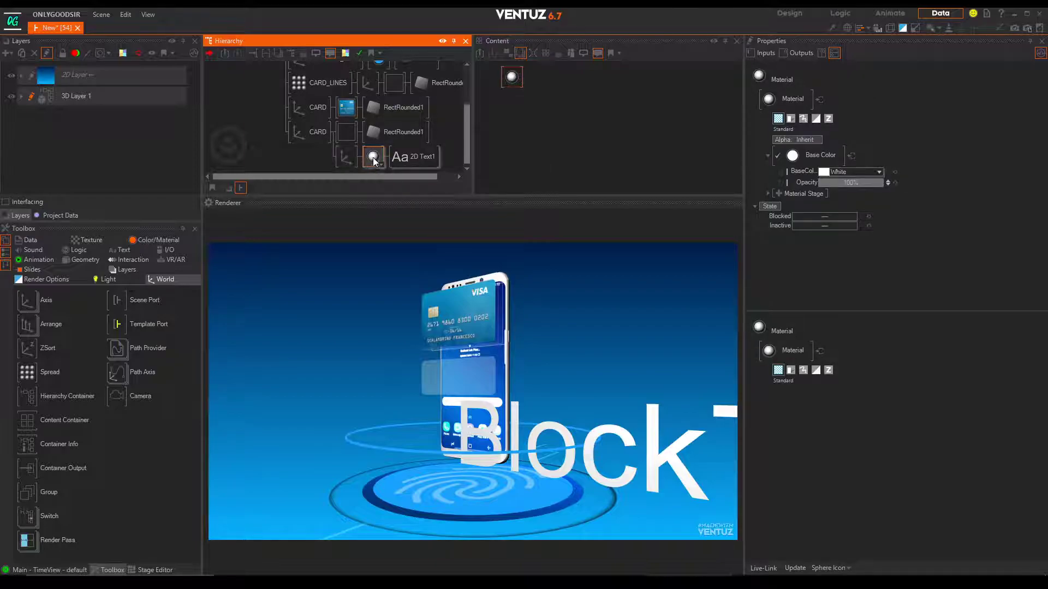
left_click_drag(339, 135, 339, 136)
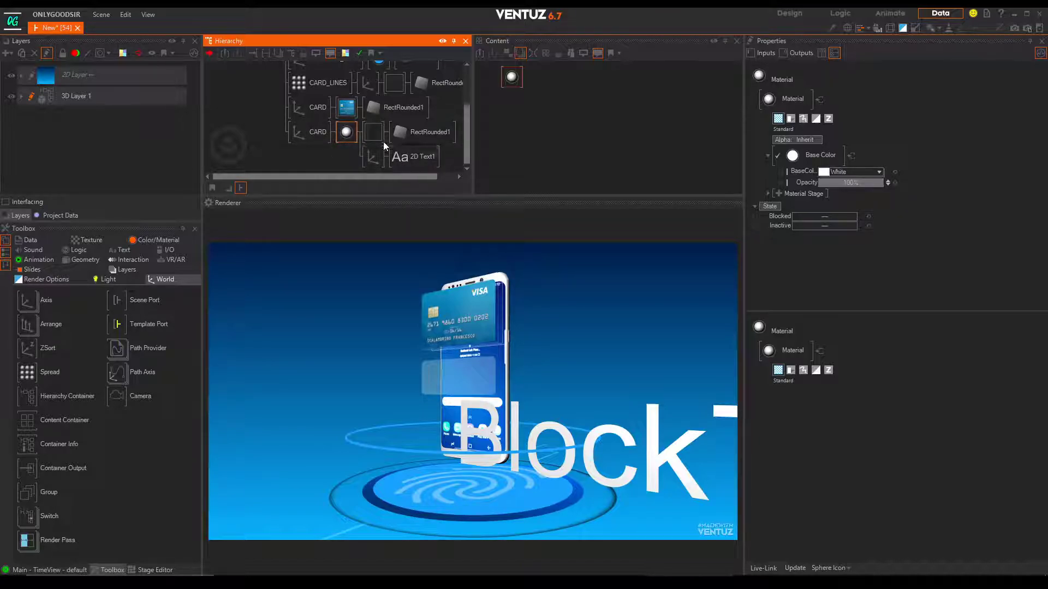
left_click_drag(375, 134, 340, 132)
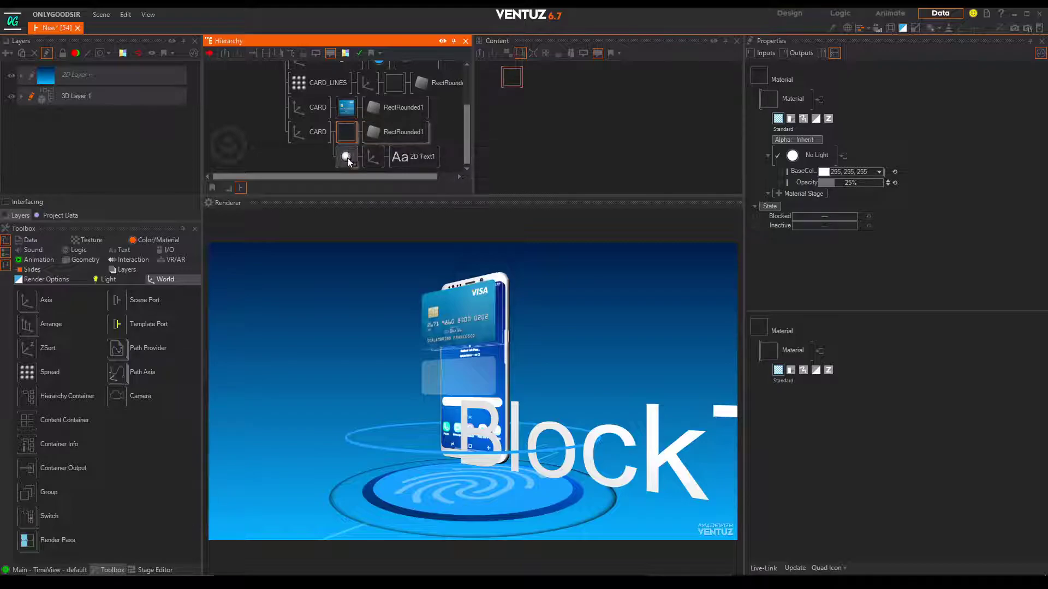
- Set the text axis's scaling factor to 0.065 and its position to X -0.4, Y 0.123, Z -0.014
left_click(379, 161)
left_click_drag(837, 248, 815, 249)
mouse_move(821, 122)
left_mouse_down()
mouse_move(851, 122)
mouse_move(814, 103)
left_mouse_up()
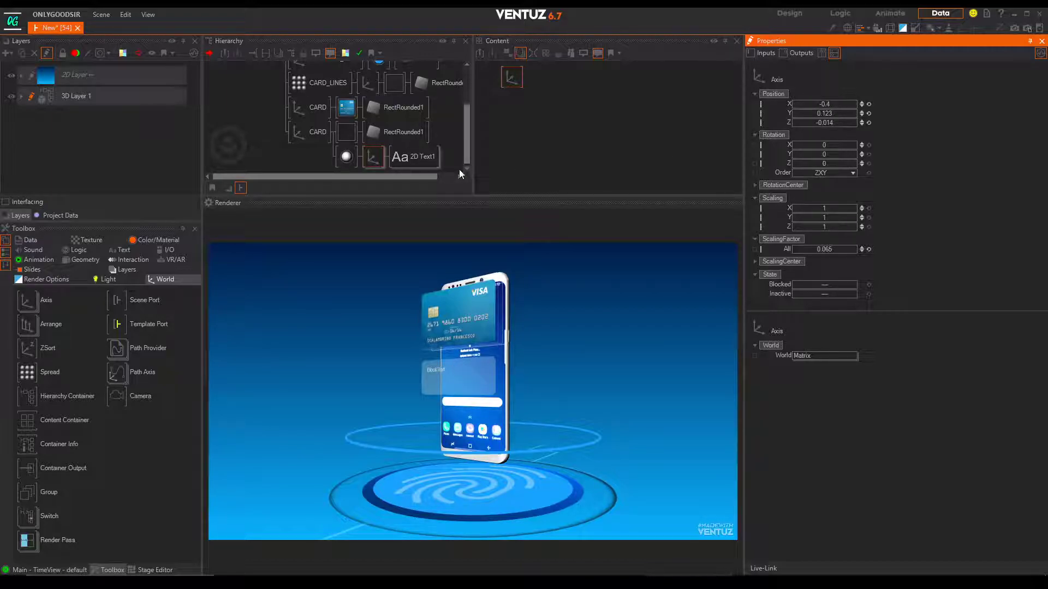
- Set the block text to "STAR BUCKS COFFEE" and its font to Headline
left_click(413, 157)
left_click(510, 109)
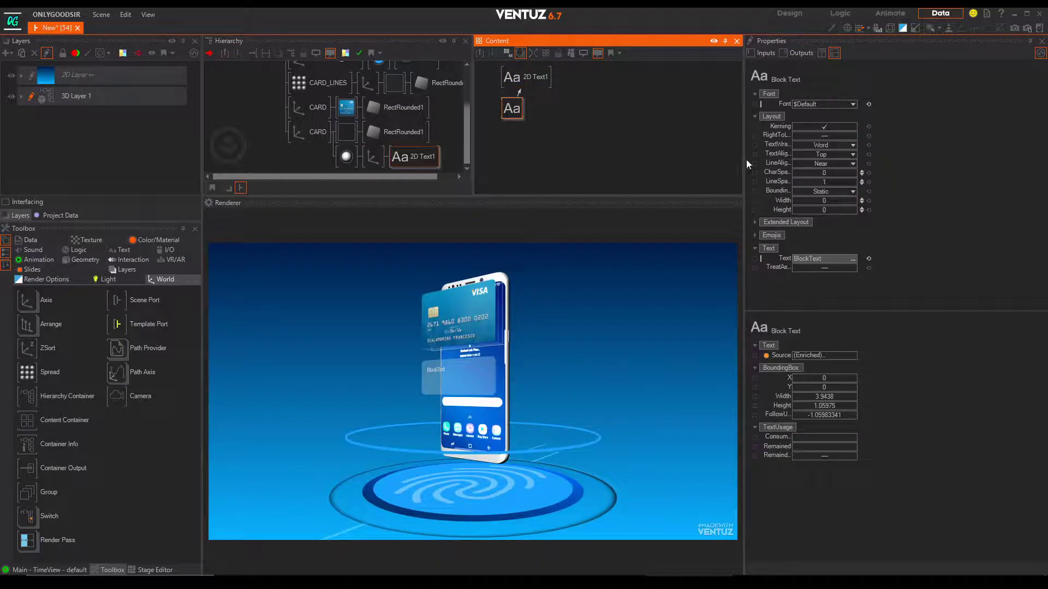
double_click(819, 259)
type("ST")
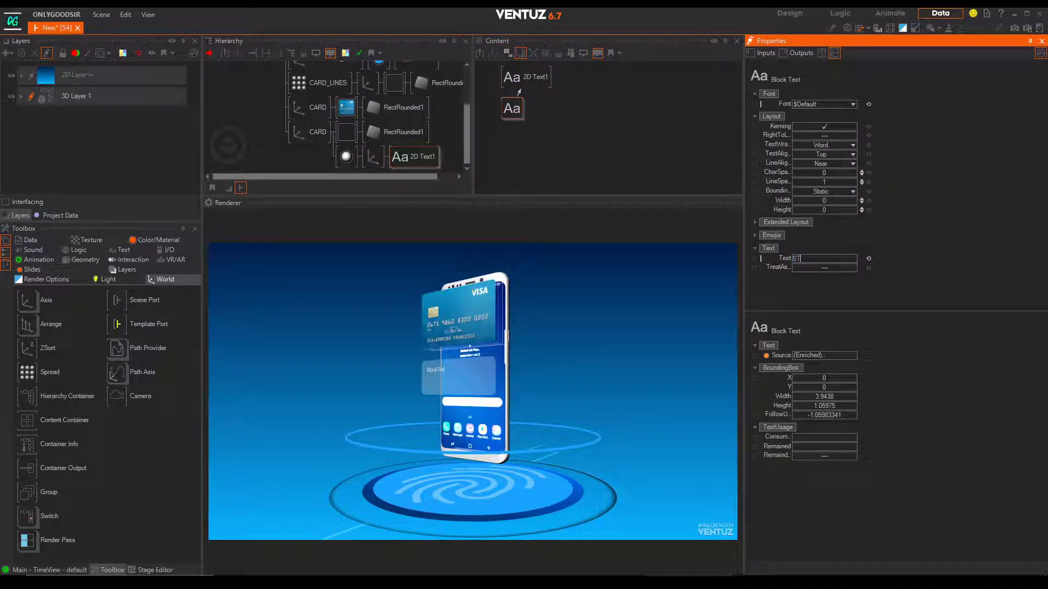
type("AR BUCKS COFFEE")
key("Return")
left_click(848, 104)
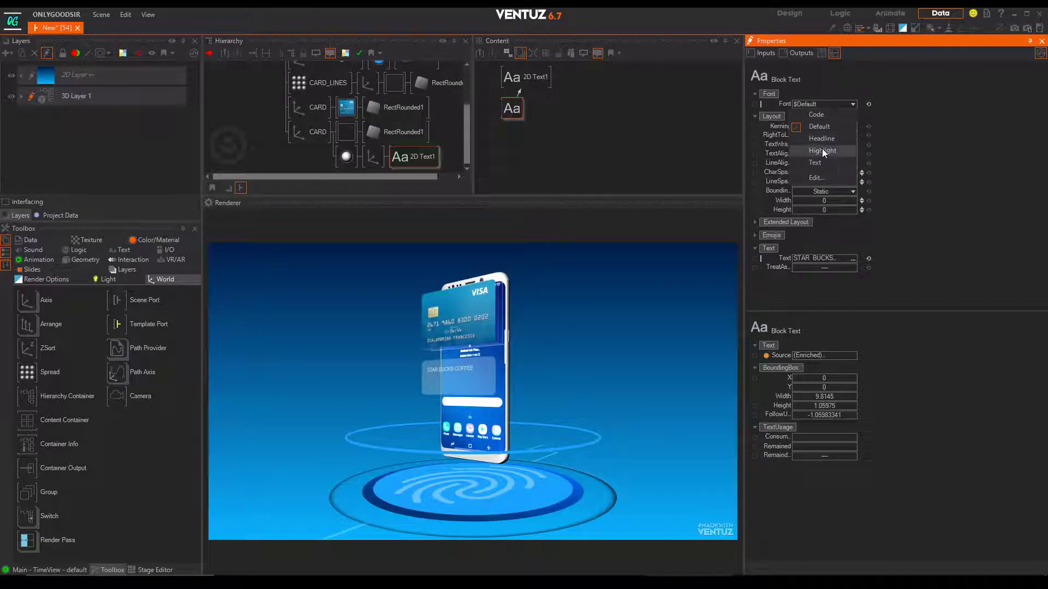
left_click(826, 140)
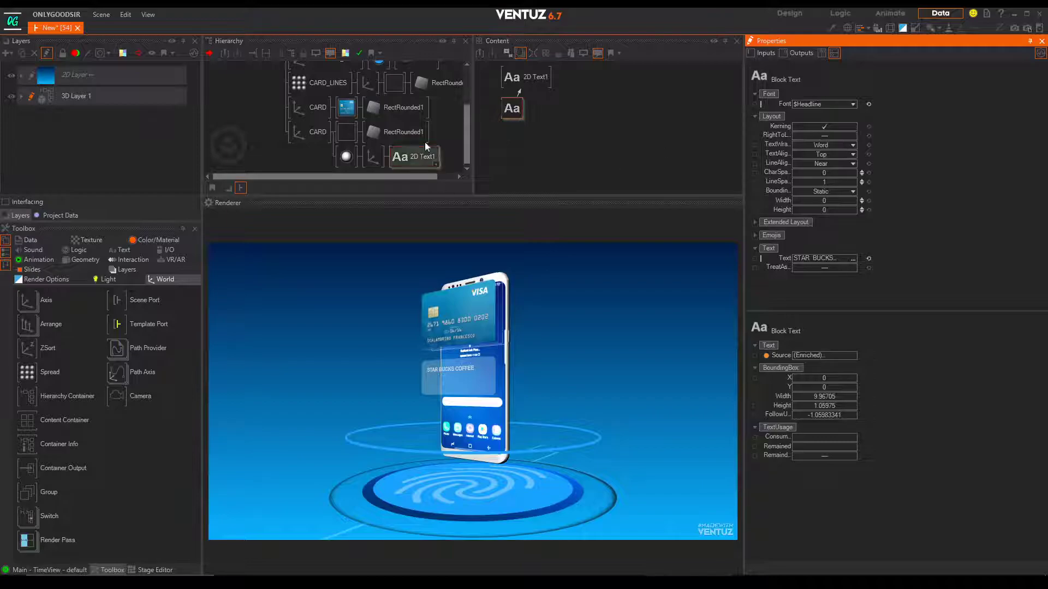
- Set the text material's lighting mode to No Light
left_click(347, 156)
left_click(824, 171)
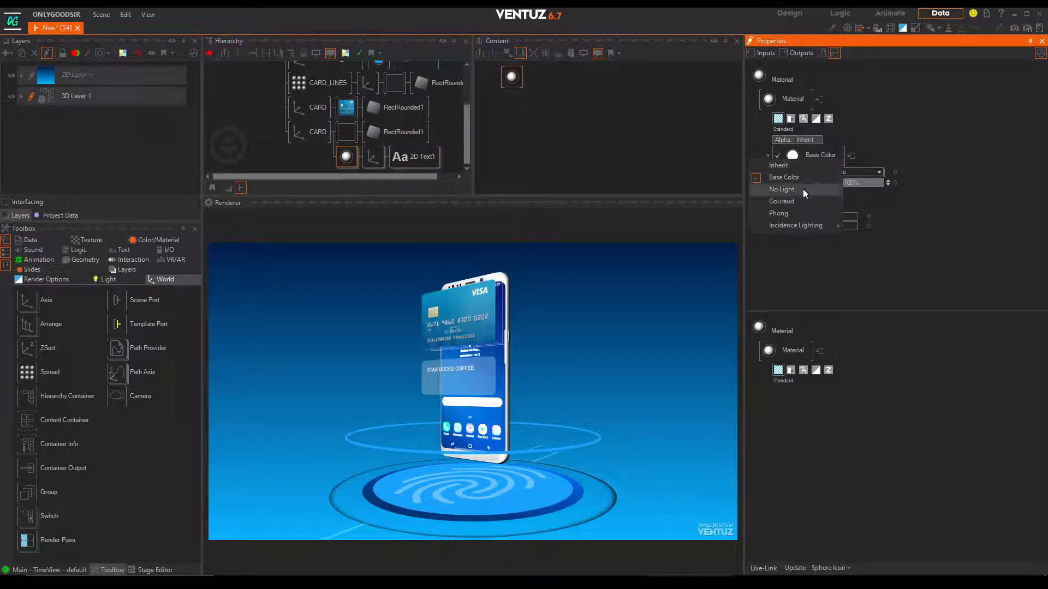
left_click(794, 189)
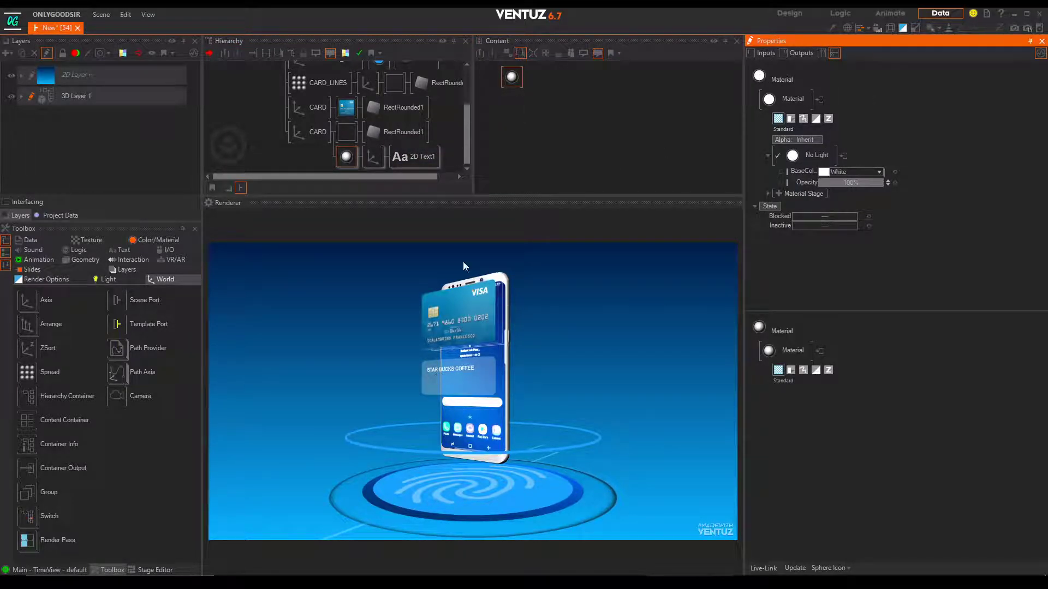
left_click(319, 160)
left_click(373, 157)
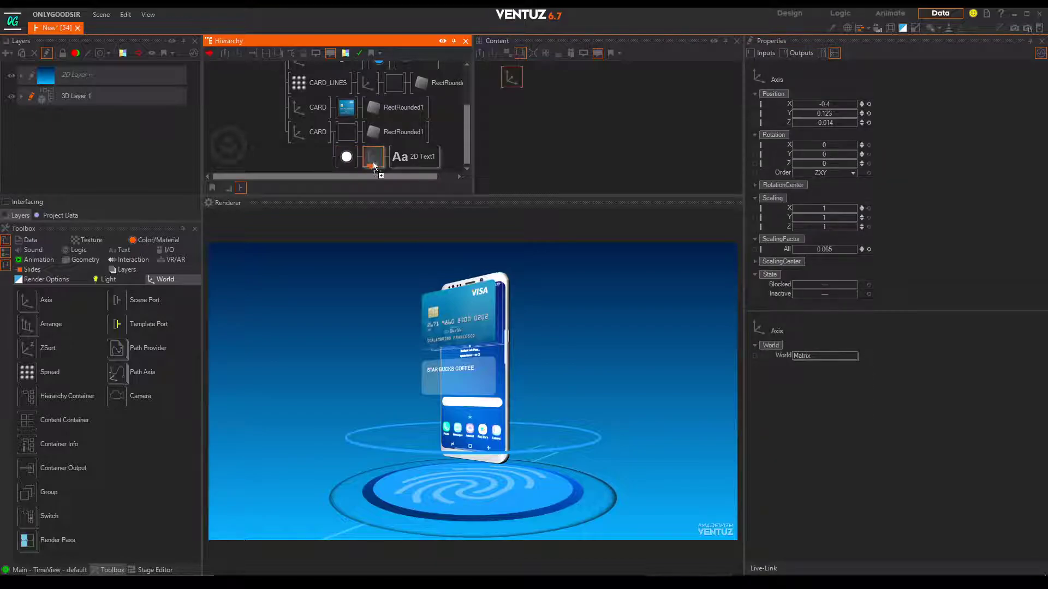
left_click_drag(373, 163, 373, 161, "ctrl")
key("ctrl+z")
- Add a second line reading "COLD LATTE" to the block text under "STAR BUCKS COFFEE"
left_click(411, 159)
left_click(519, 111)
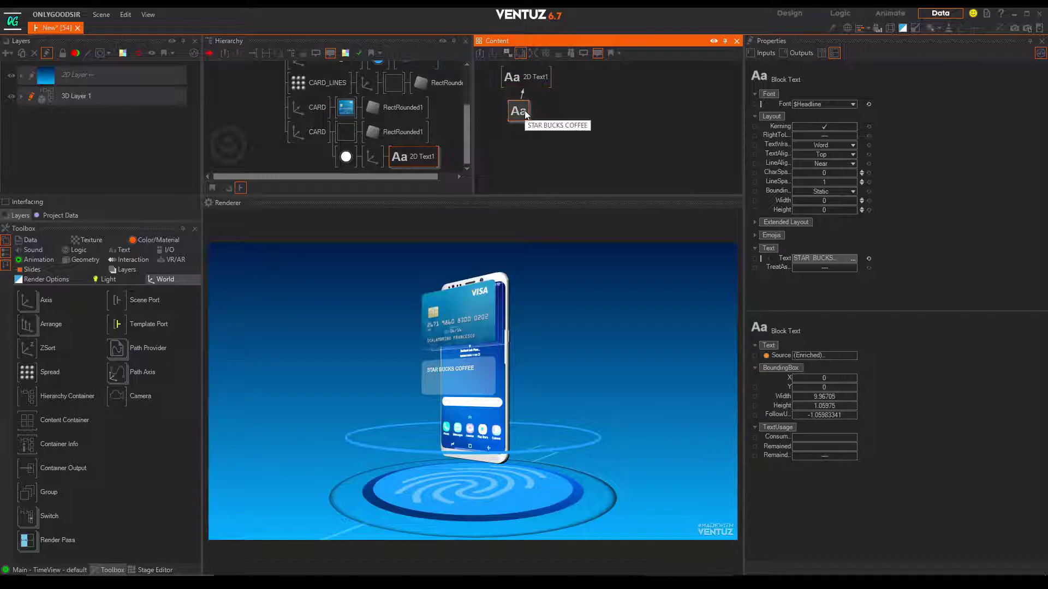
left_click(853, 258)
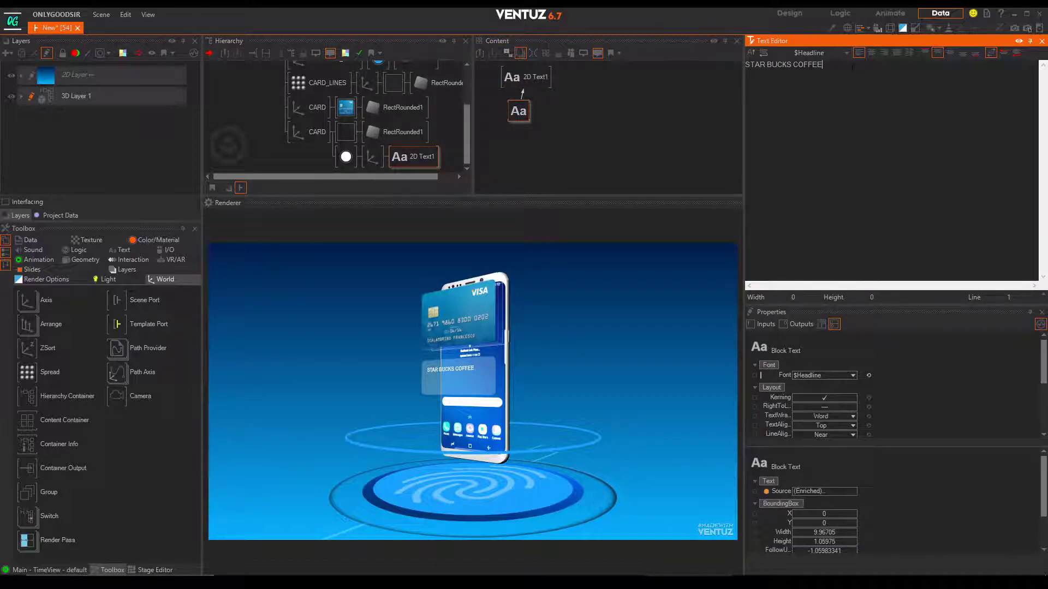
key("Return")
type("COLD LATTE")
- Duplicate the text's axis branch and offset the copy sideways and down to Y 0.003
left_click(366, 159)
key("ctrl+d")
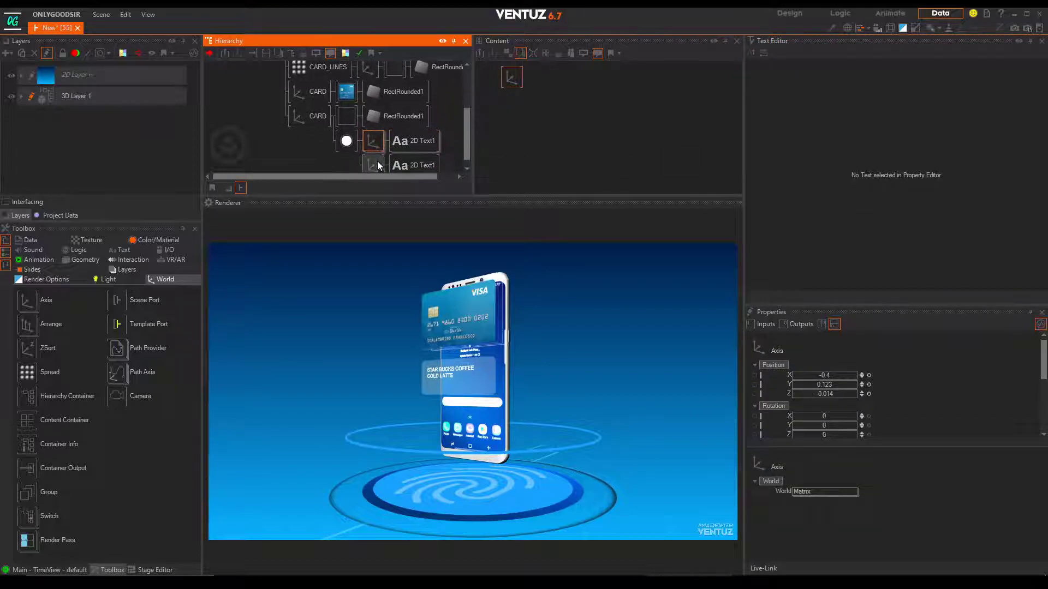
left_click(525, 83)
left_click(548, 112)
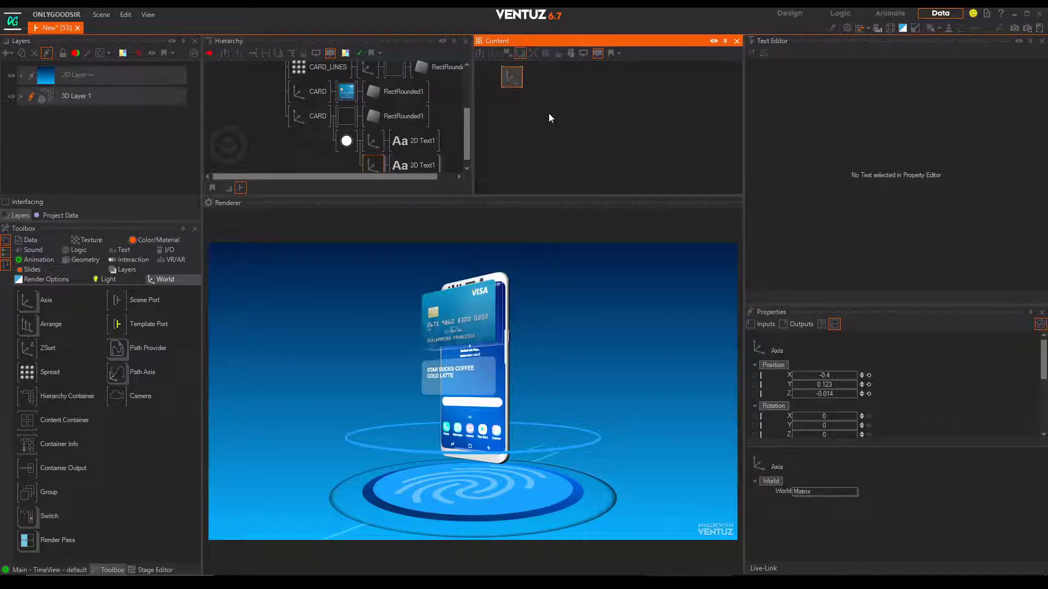
left_click(1041, 41)
mouse_move(819, 104)
left_mouse_down()
mouse_move(848, 103)
mouse_move(832, 116)
mouse_move(819, 107)
left_mouse_up()
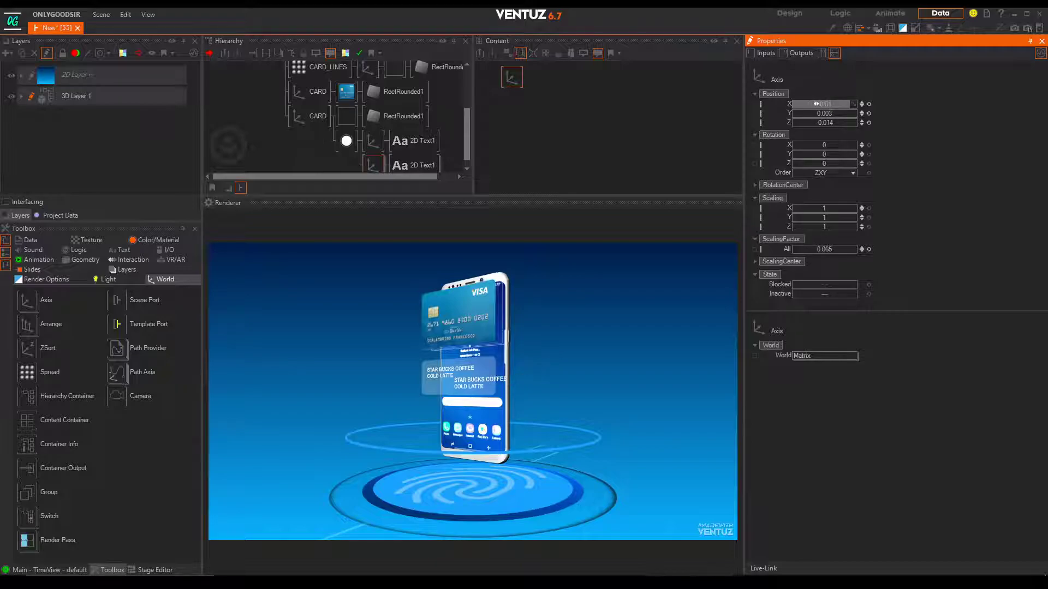
- Replace the duplicated block text with "-$256.00"
left_click(421, 165)
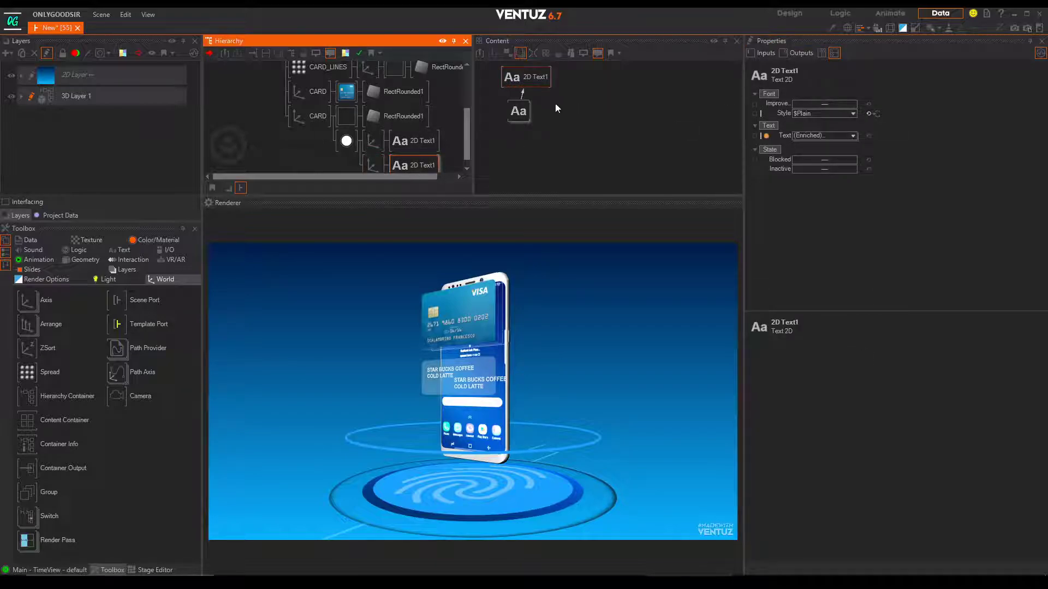
left_click(518, 111)
left_click(818, 258)
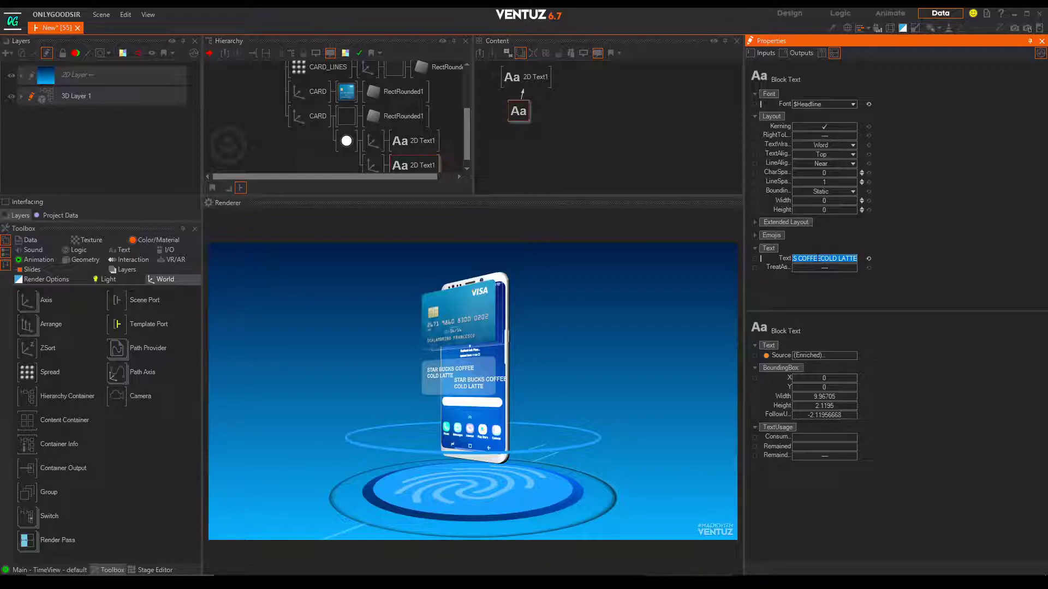
key("BackSpace")
type("-$256")
key("Return")
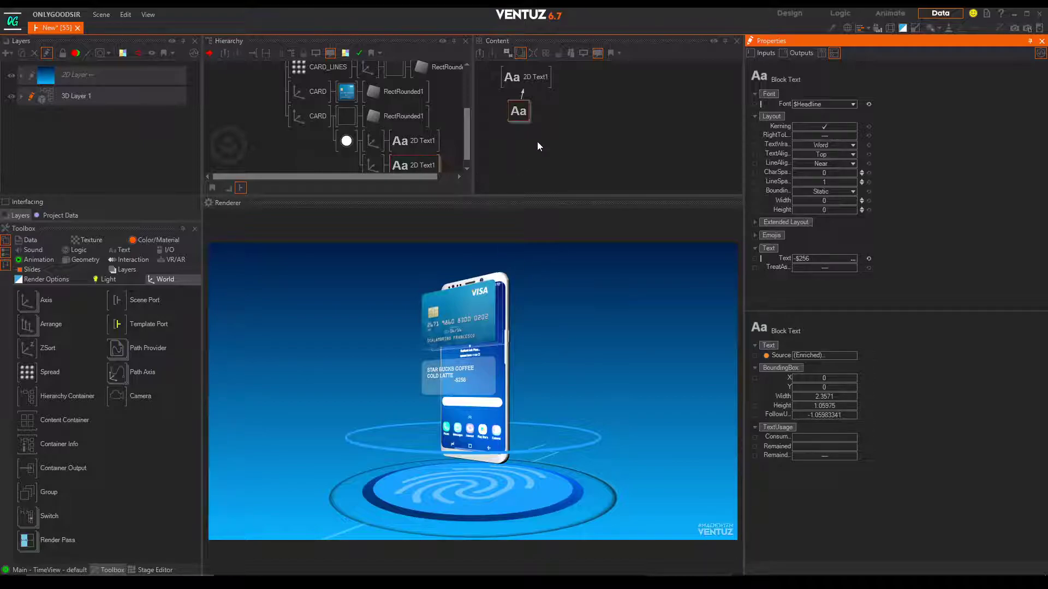
left_click(818, 260)
type(".00")
key("Return")
- Move the price text's axis to X 0.176 so it sits inside the translucent panel
left_click(373, 165)
left_click(827, 104)
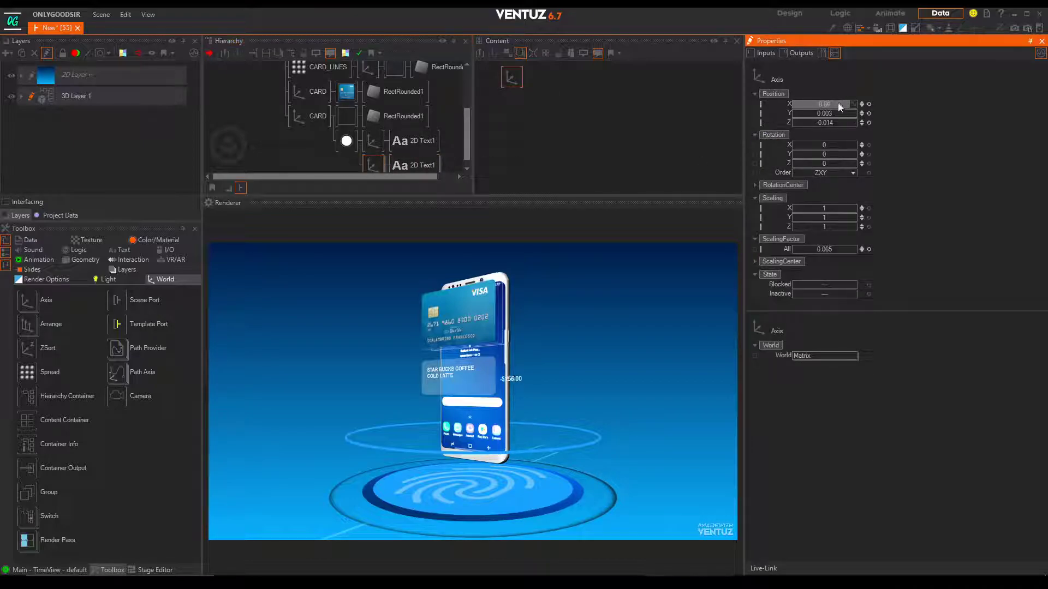
left_click_drag(830, 105, 846, 102)
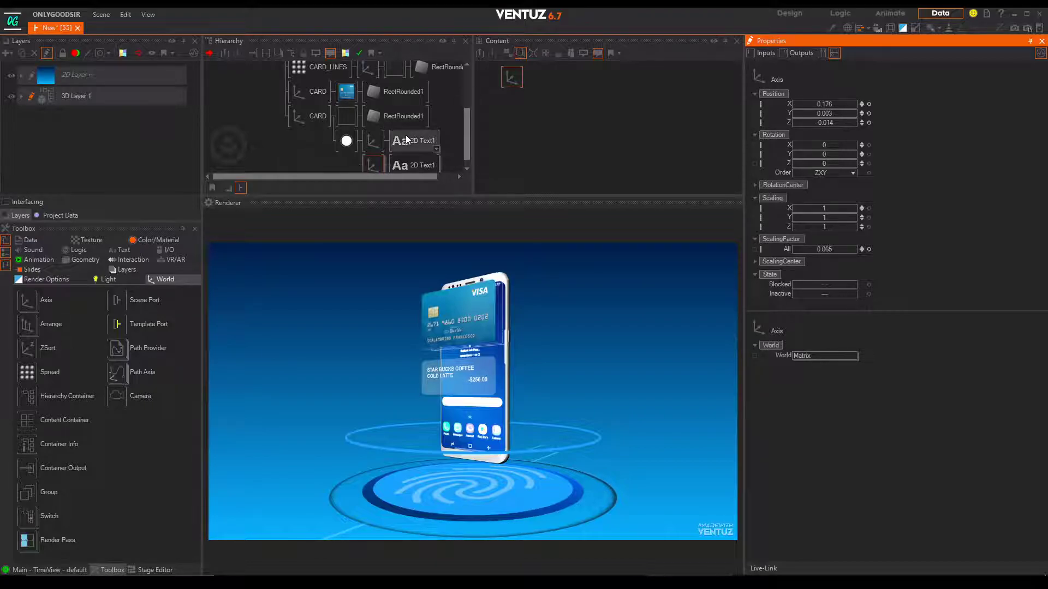
- Enlarge the coffee text's axis to a scaling factor of about 0.075 and lower it to about Y 0.09
left_click(381, 142)
left_click_drag(829, 249, 842, 248)
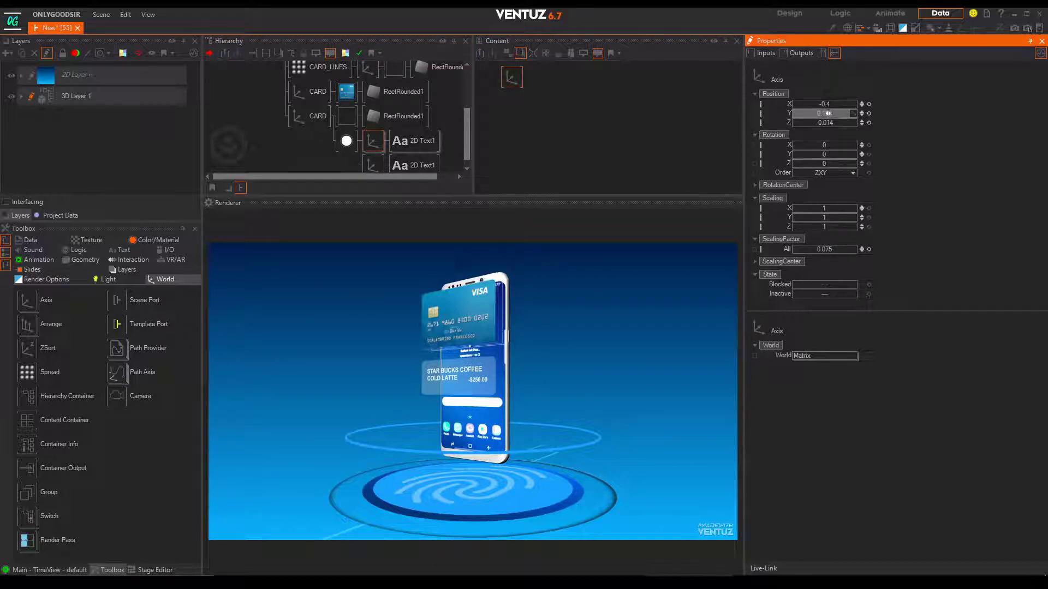
left_click_drag(828, 113, 778, 116)
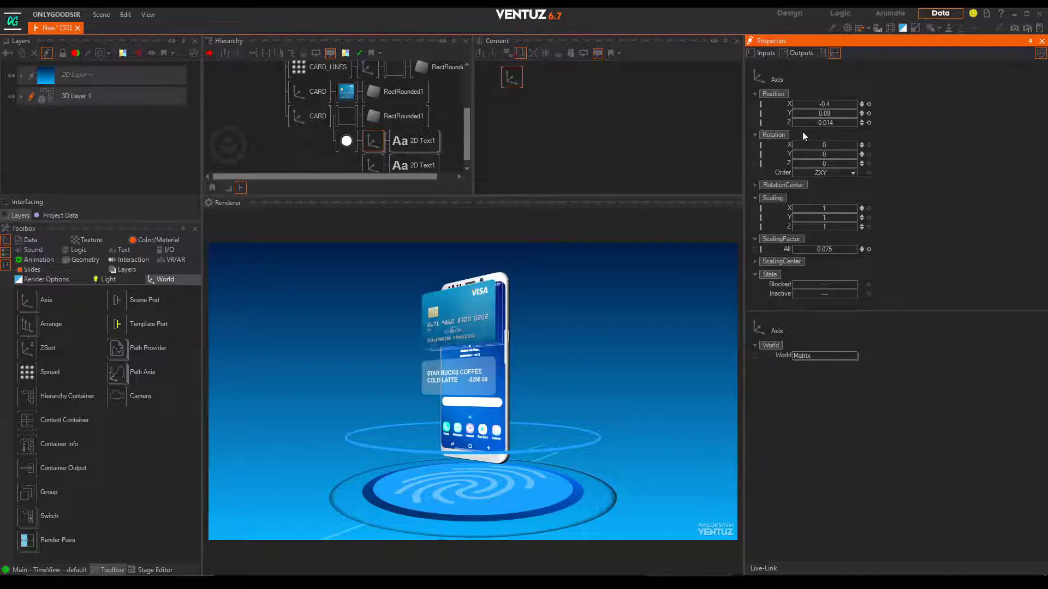
left_click_drag(829, 246, 830, 246)
mouse_move(824, 113)
left_mouse_down()
mouse_move(835, 130)
mouse_move(820, 124)
left_mouse_up()
- Reduce the transaction panel's rounded rectangle to SizeY 0.253 and lower the text material's opacity slightly
left_click(390, 117)
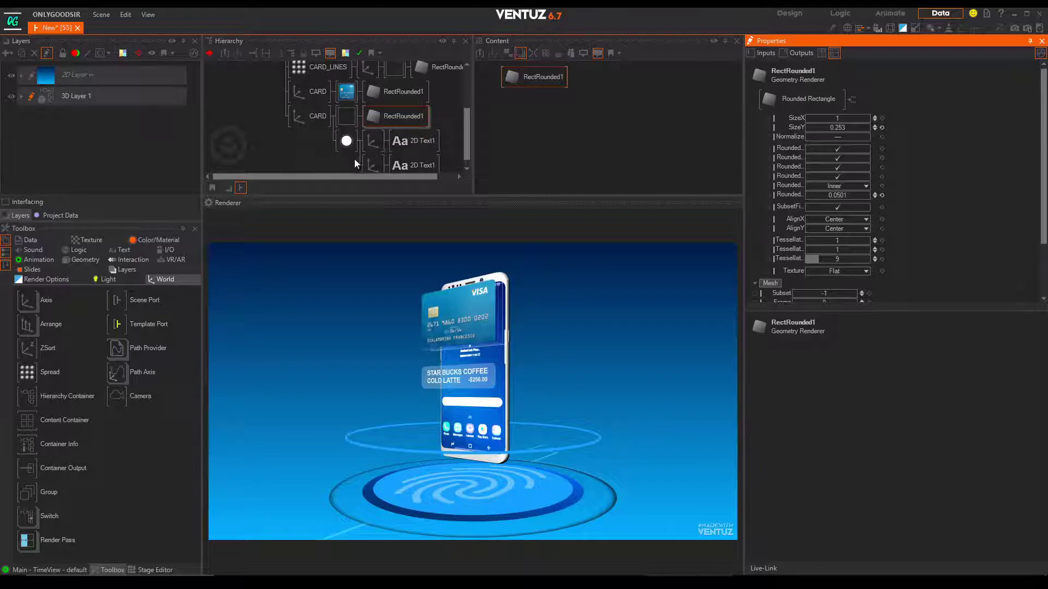
left_click(347, 141)
left_click_drag(868, 183, 806, 186)
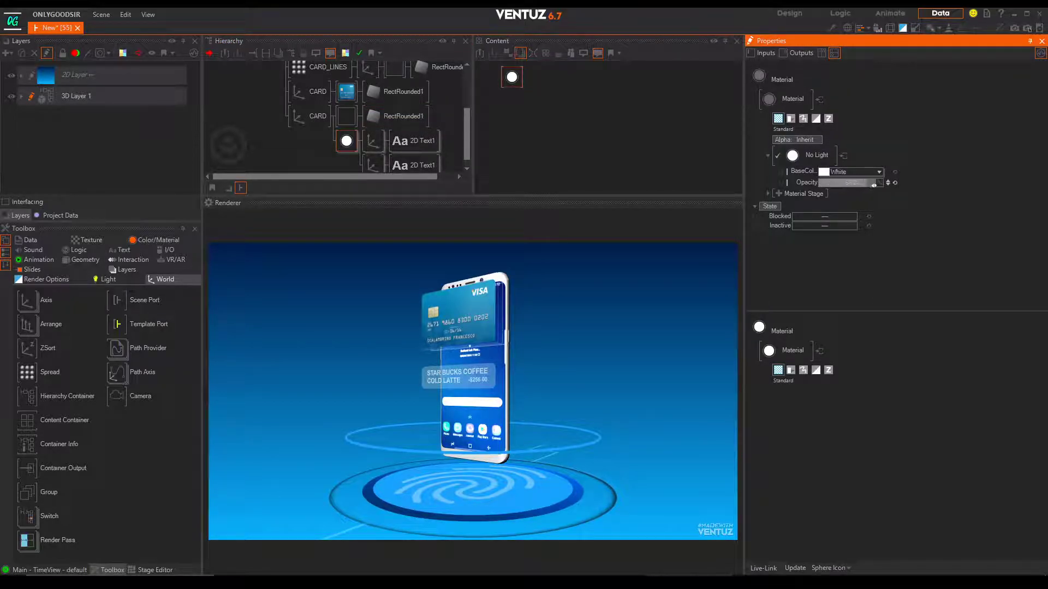
- Rename the transaction panel's CARD axis to SLICE1 and collapse its branch
left_click(328, 148)
left_click(313, 118)
left_click(314, 116)
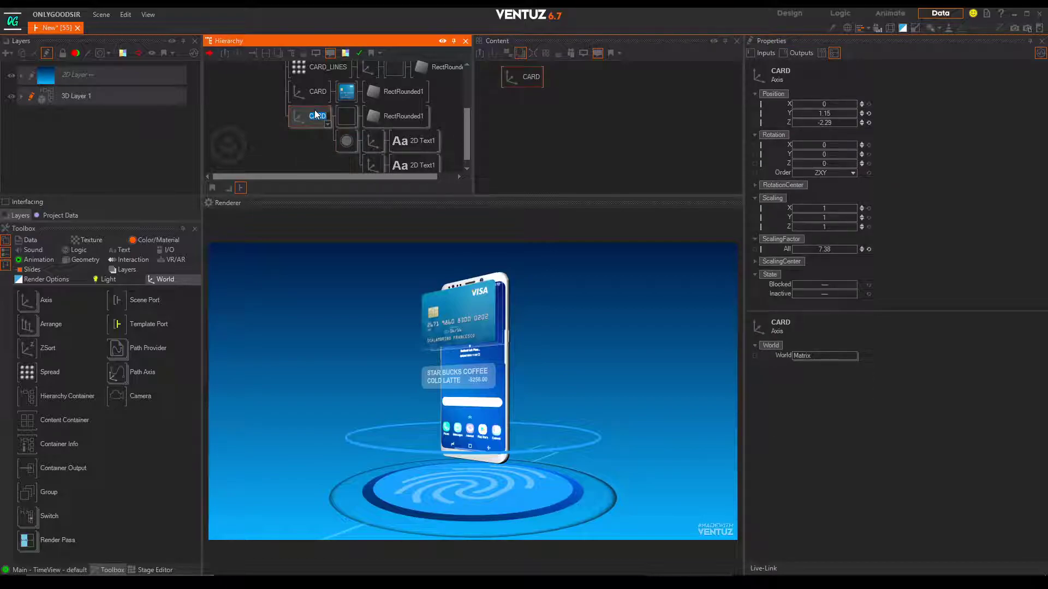
type("SLICE1")
key("Return")
scroll(315, 149, "up", 1)
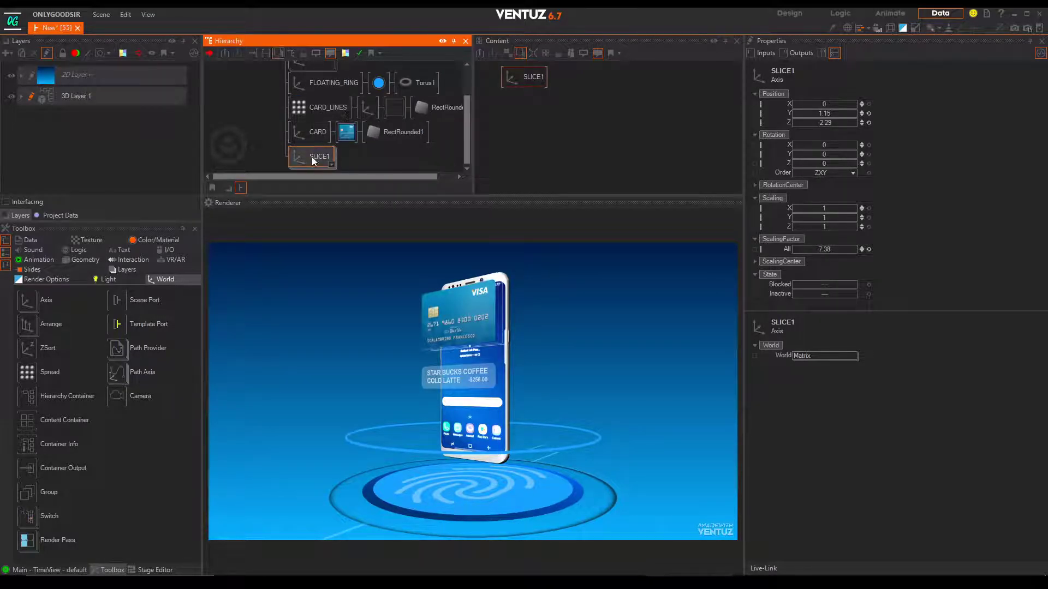
- Duplicate the SLICE1 branch and place the copy below it at Y -1.55, Z -1.99
left_click_drag(310, 162, 312, 168, "ctrl")
scroll(312, 167, "down", 1)
middle_click(323, 139)
left_click(310, 158)
mouse_move(826, 112)
left_mouse_down()
mouse_move(790, 115)
mouse_move(836, 120)
left_mouse_up()
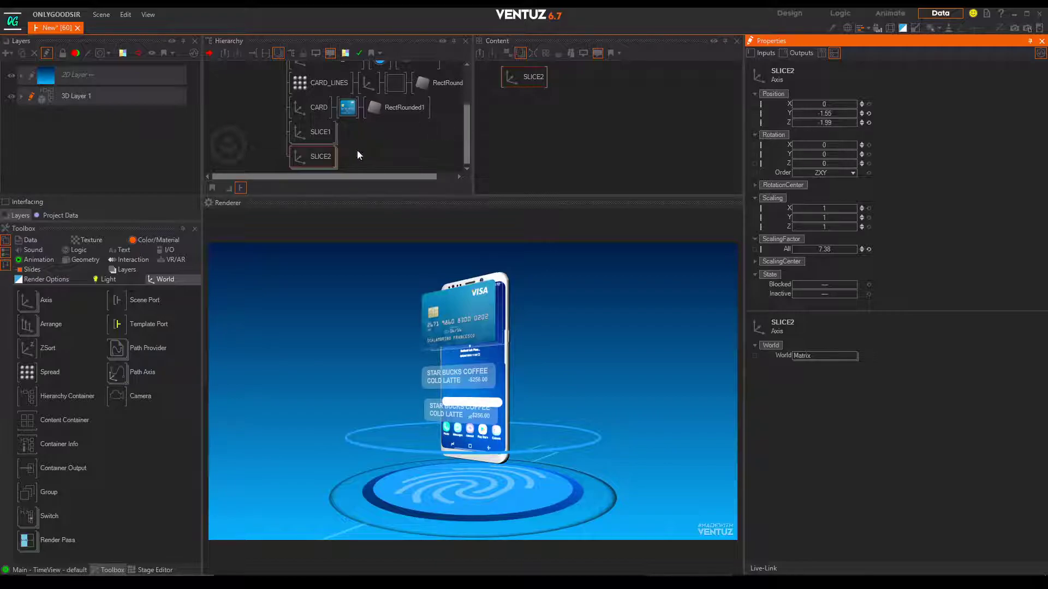
- Duplicate SLICE2, lower the copy to form a third panel, and set SLICE2's Y position to -1.14
left_click(308, 157)
left_click_drag(307, 162, 308, 164, "ctrl")
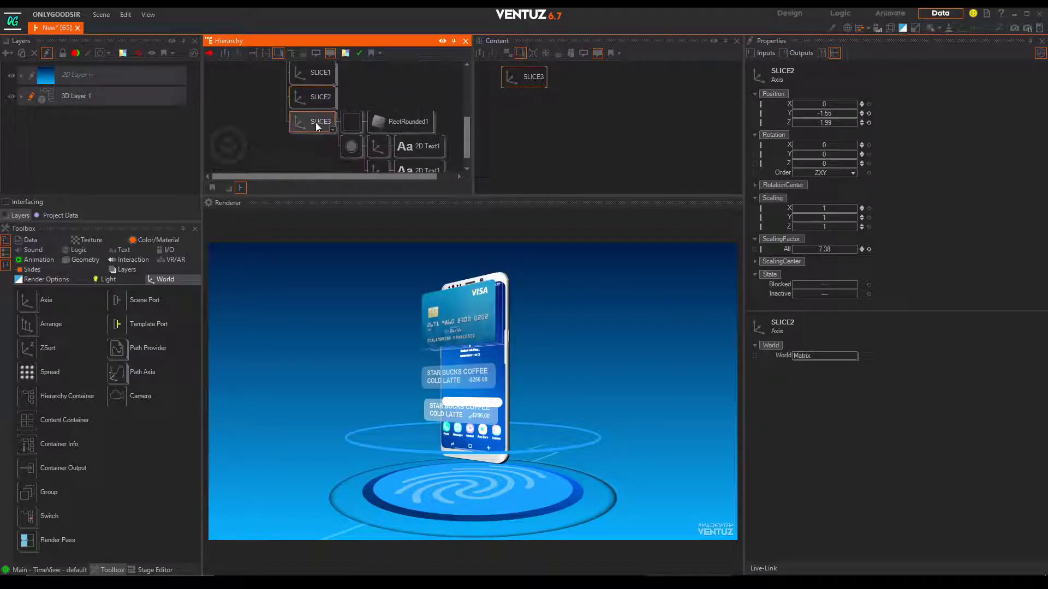
left_click(828, 113)
mouse_move(829, 114)
left_mouse_down()
mouse_move(792, 116)
mouse_move(824, 123)
mouse_move(836, 114)
left_mouse_up()
left_click(312, 85)
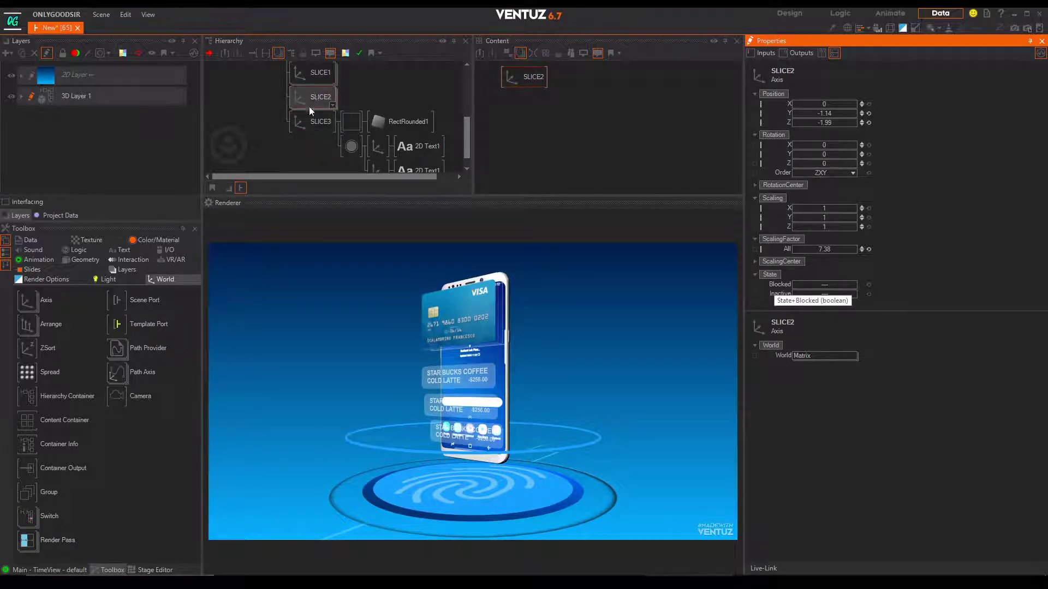
middle_click(312, 124)
- Set the Y rotation of the parent axis holding the phone and cards to 28
scroll(323, 139, "up", 4)
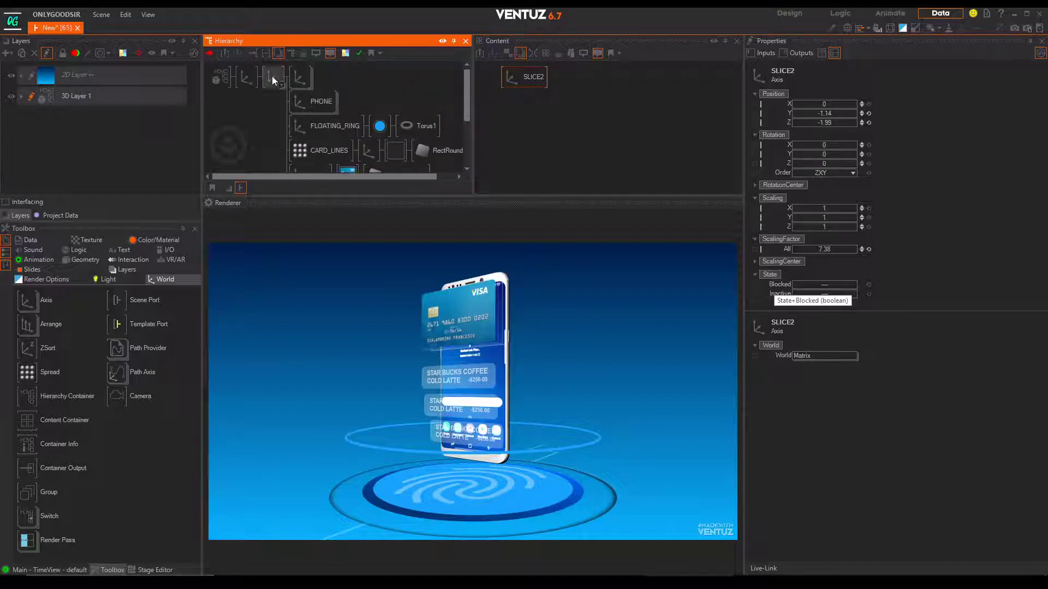
left_click(272, 80)
mouse_move(830, 155)
left_mouse_down()
mouse_move(793, 158)
mouse_move(840, 158)
left_mouse_up()
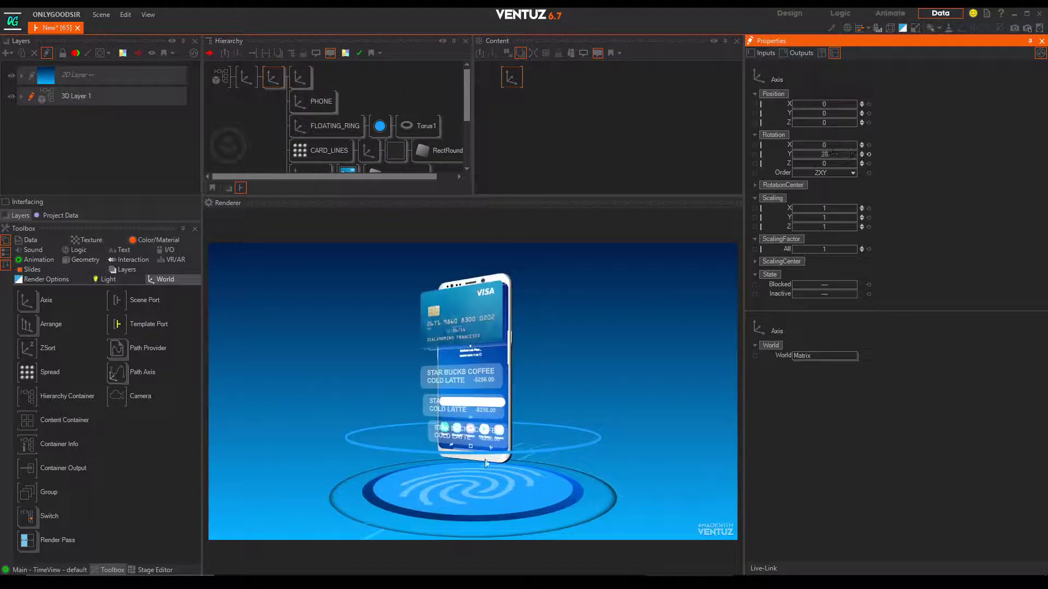
- Set the base color of SLICE2's panel material to 12, 12, 12
scroll(347, 155, "down", 5)
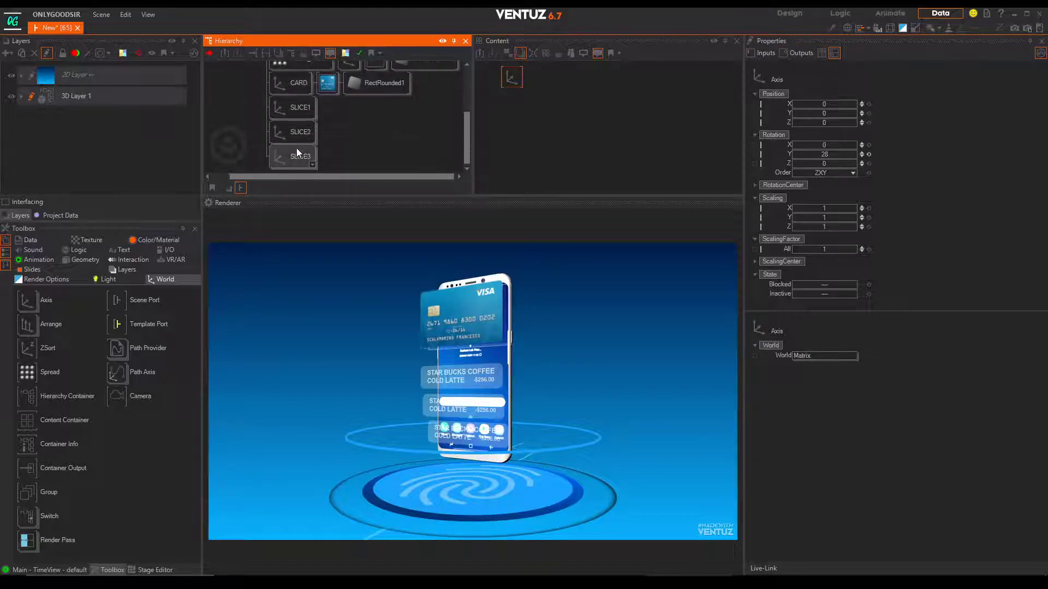
scroll(347, 155, "down", 2)
left_click(331, 83)
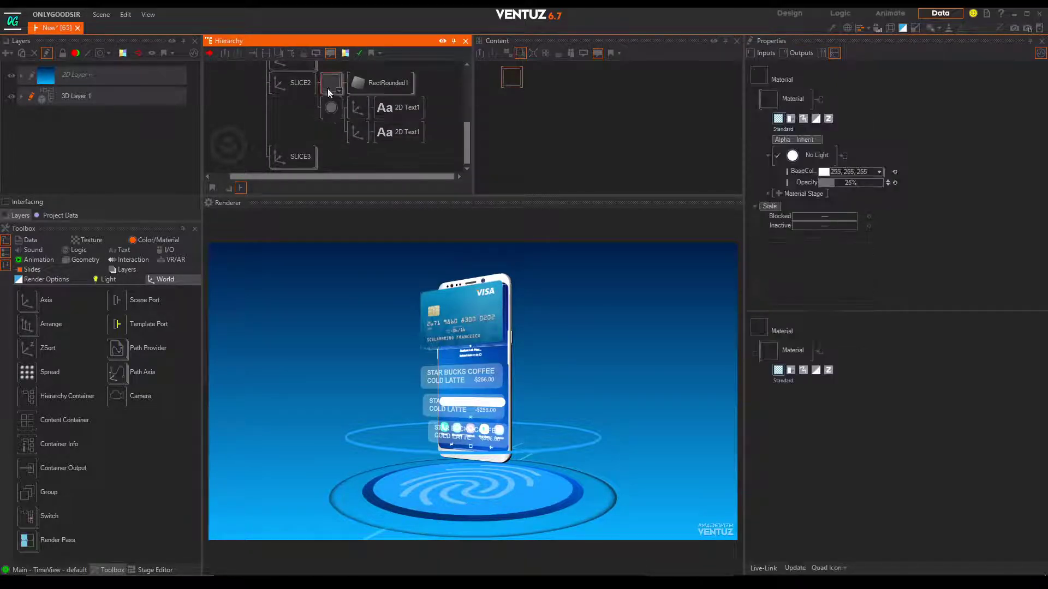
left_click(879, 172)
left_click_drag(832, 203, 794, 229)
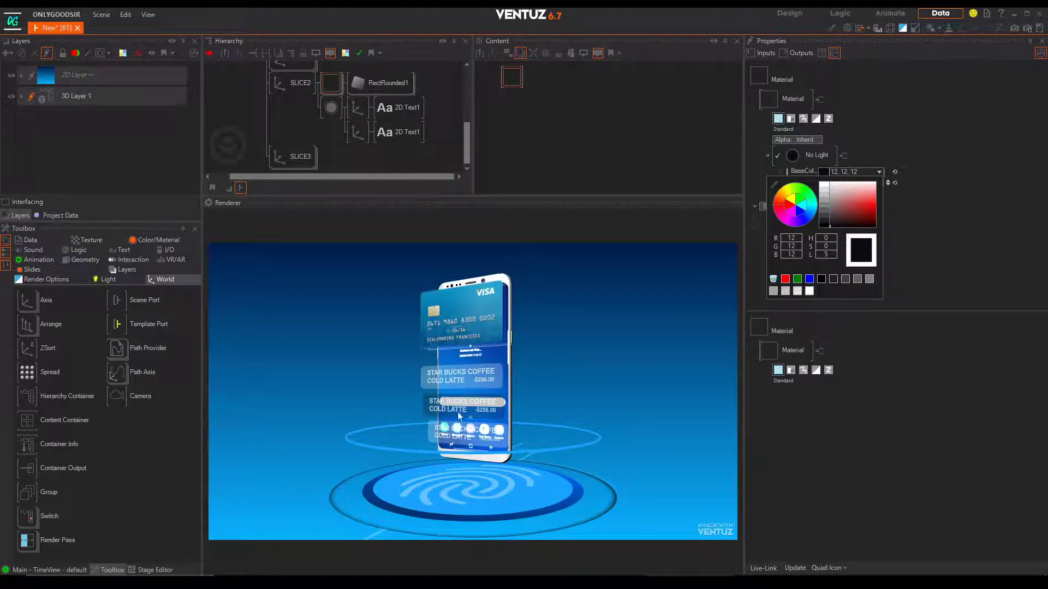
- Set the base color of SLICE3's panel material to 63, 63, 63
left_click(294, 164)
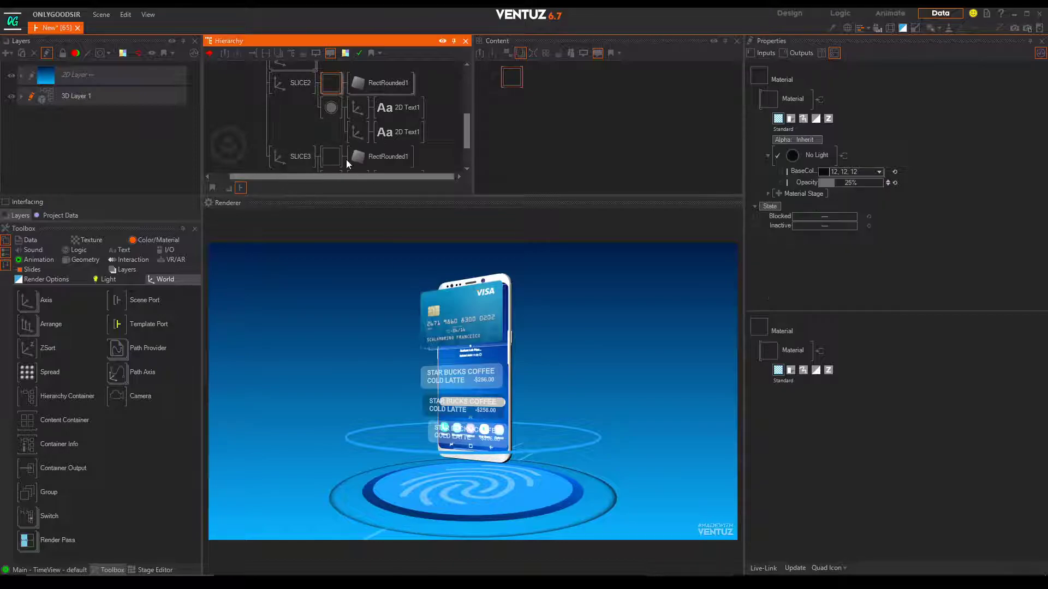
scroll(346, 159, "down", 2)
left_click(329, 111)
left_click(878, 172)
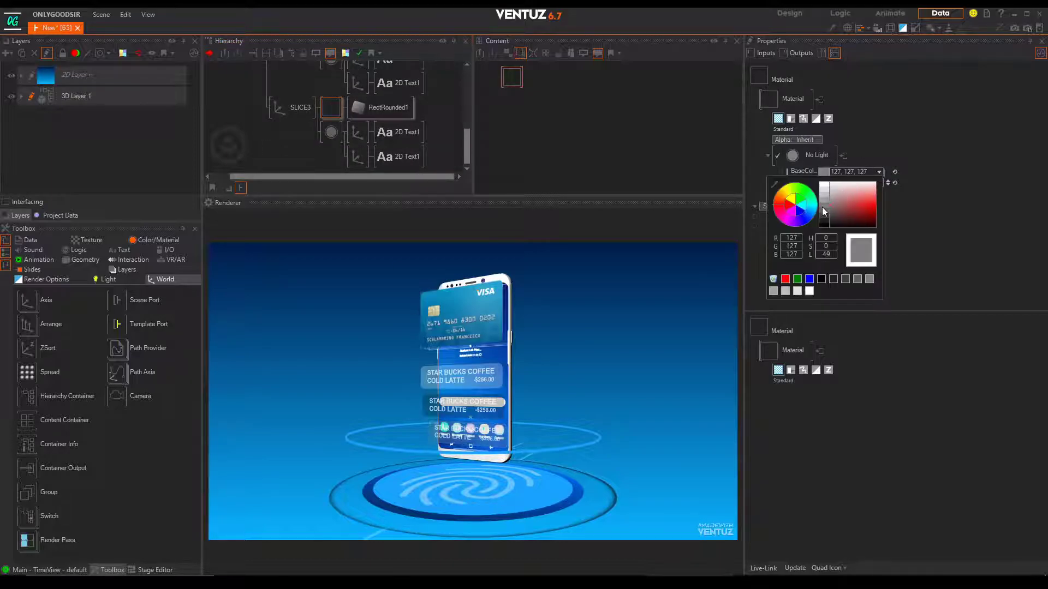
left_click(324, 127)
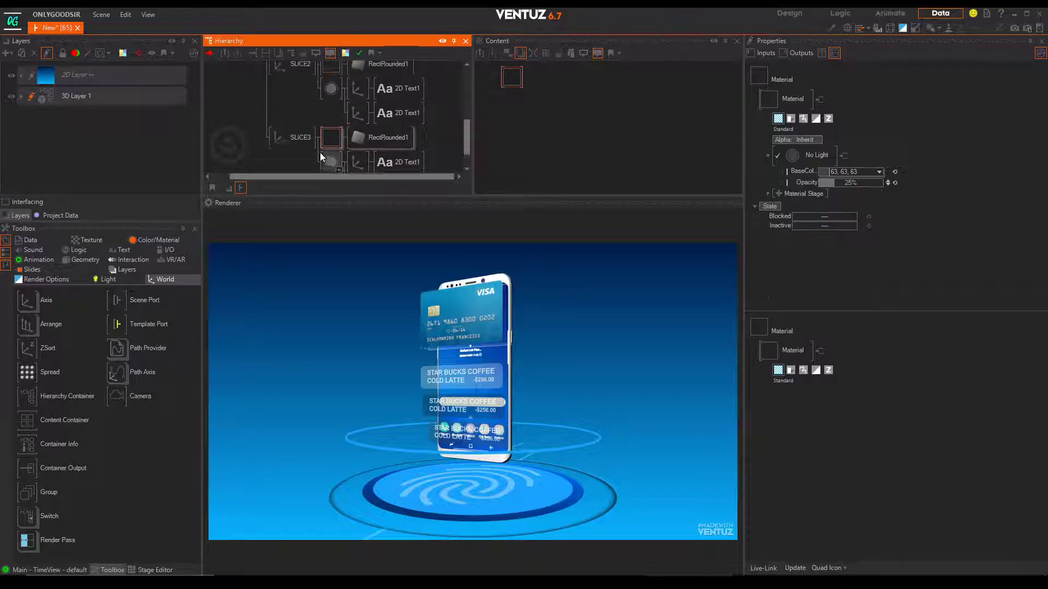
- Darken the base color of SLICE1's panel material from white to near black
scroll(319, 147, "up", 3)
left_click(331, 106)
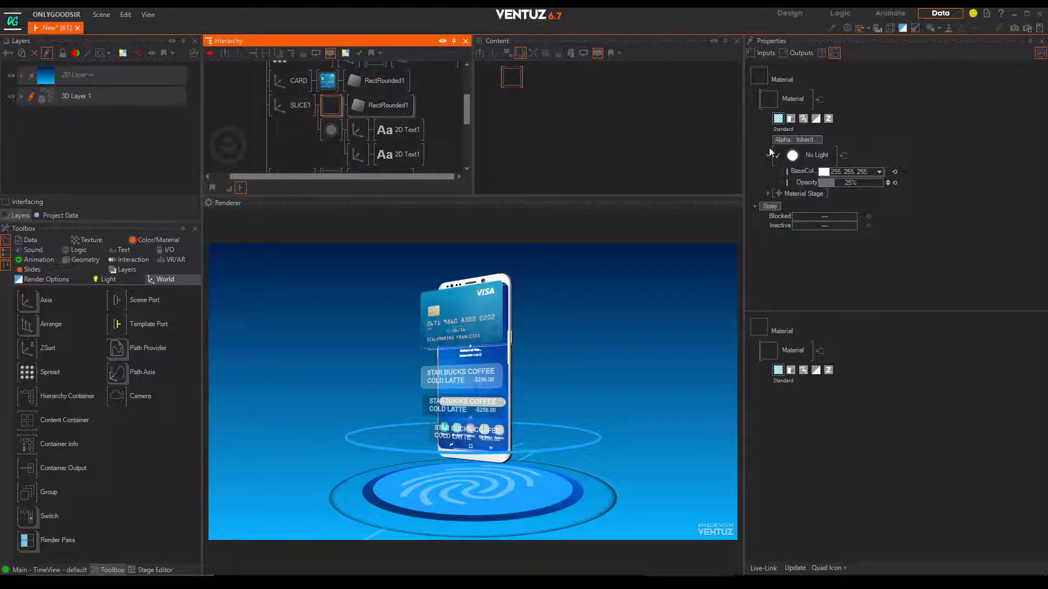
left_click(878, 172)
left_click_drag(846, 192, 803, 224)
left_click(251, 126)
- Collapse the other slices and add a new Axis as a further branch under SLICE2
left_click(312, 113)
middle_click(299, 133)
middle_click(299, 153)
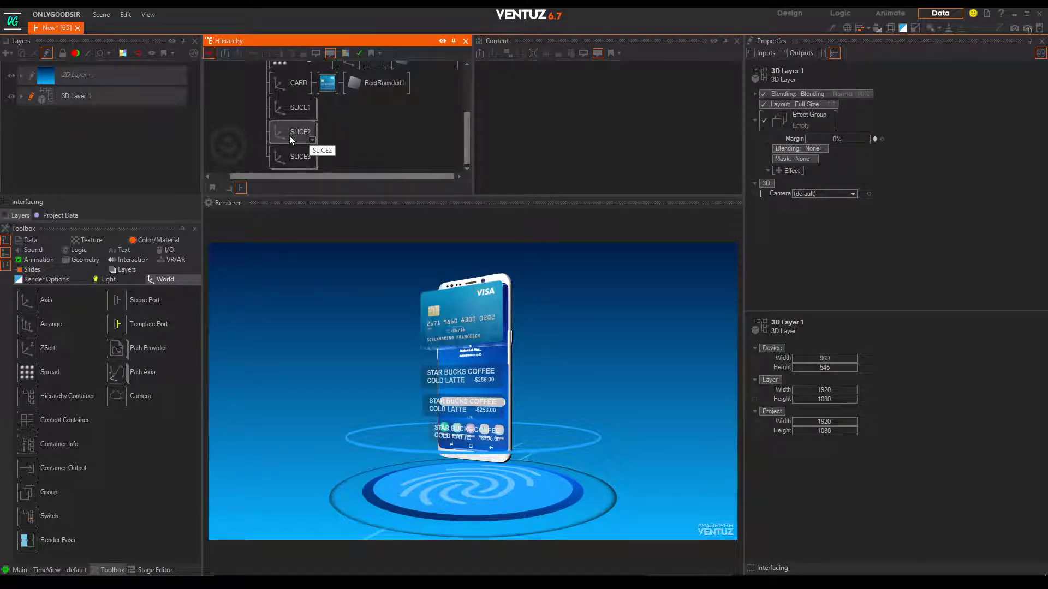
left_click(290, 134)
middle_click(290, 133)
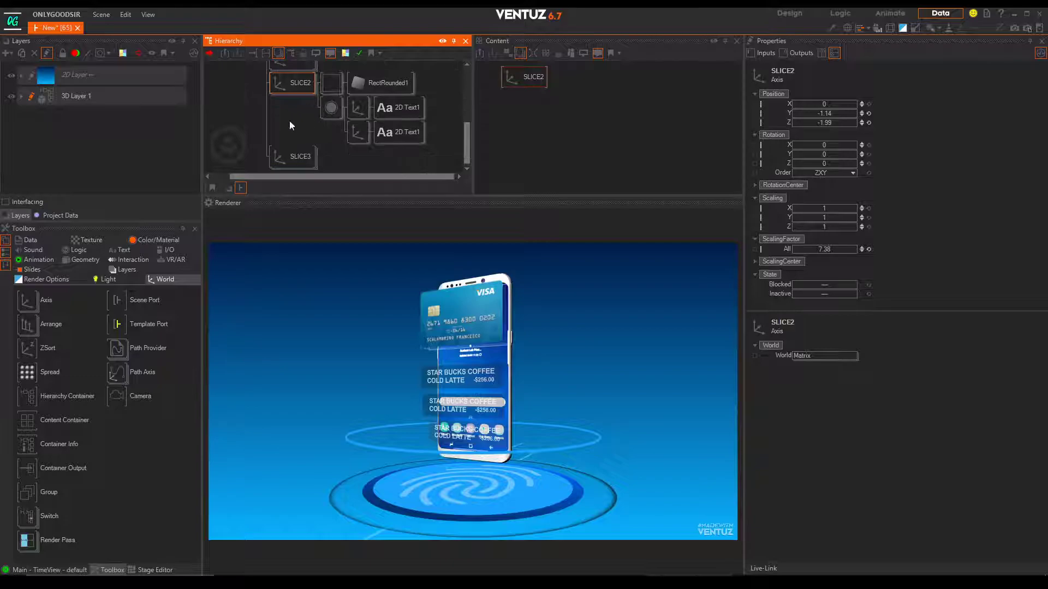
double_click(293, 121)
type("axis")
left_click_drag(316, 141, 338, 111)
- Attach a Color Solid node to the new axis in SLICE2's branch
double_click(334, 139)
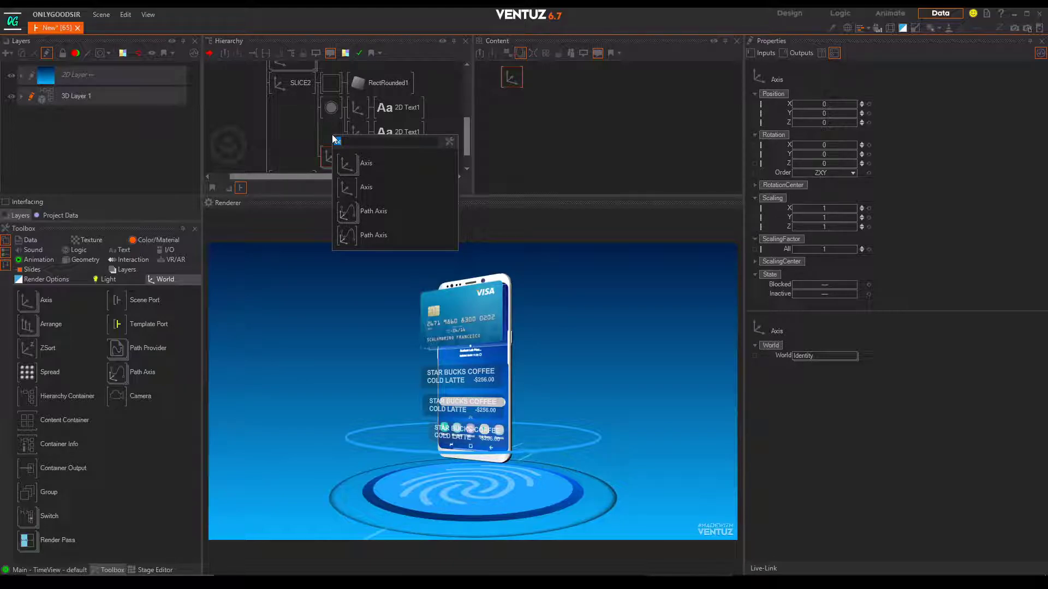
key("BackSpace")
type("col")
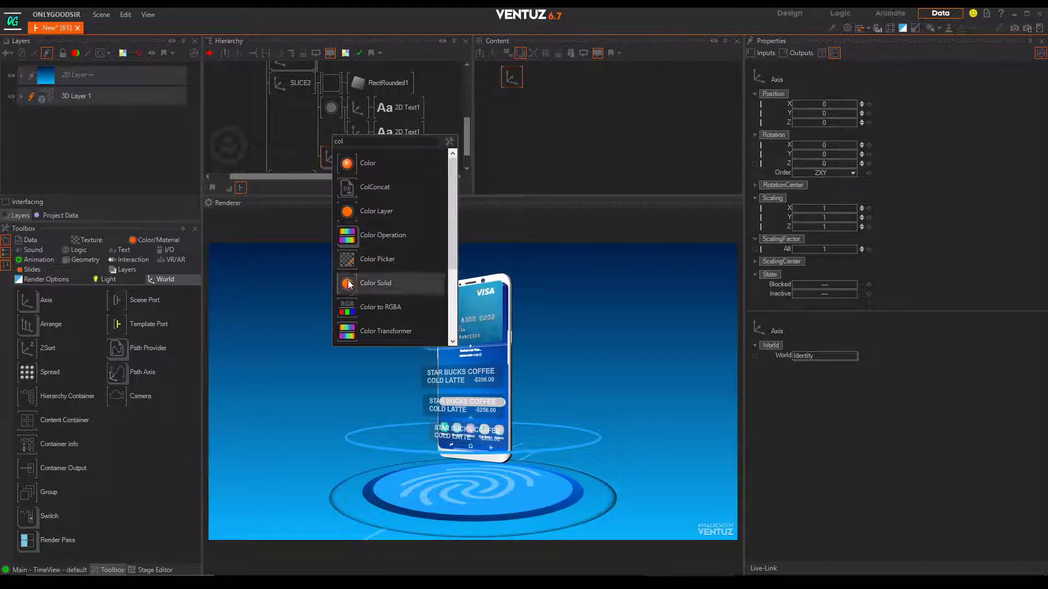
left_click(348, 283)
- Add a Circle geometry after the Color Solid node in SLICE2's branch
left_click(382, 161)
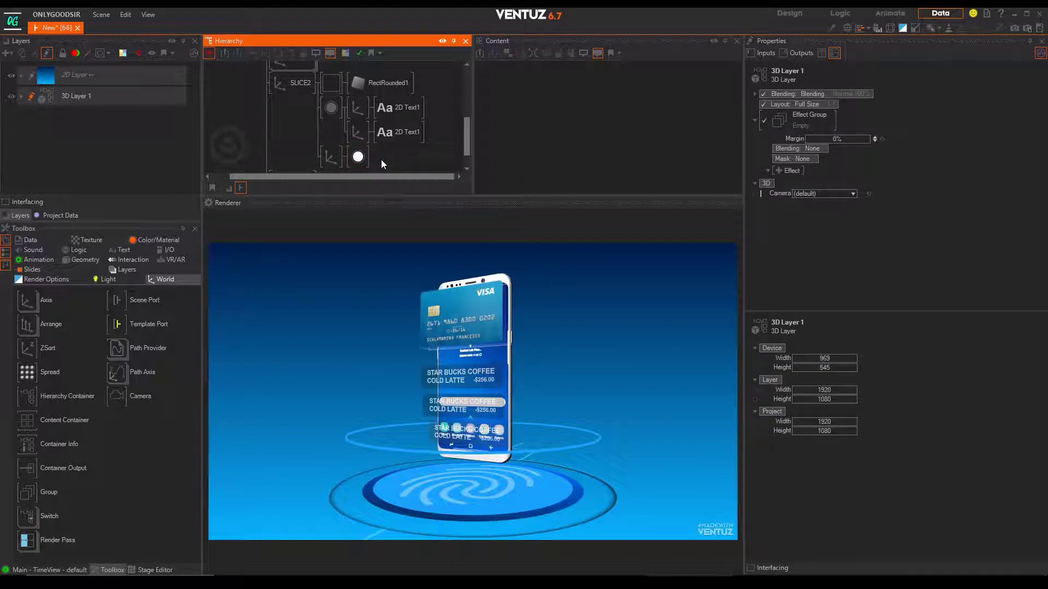
double_click(381, 160)
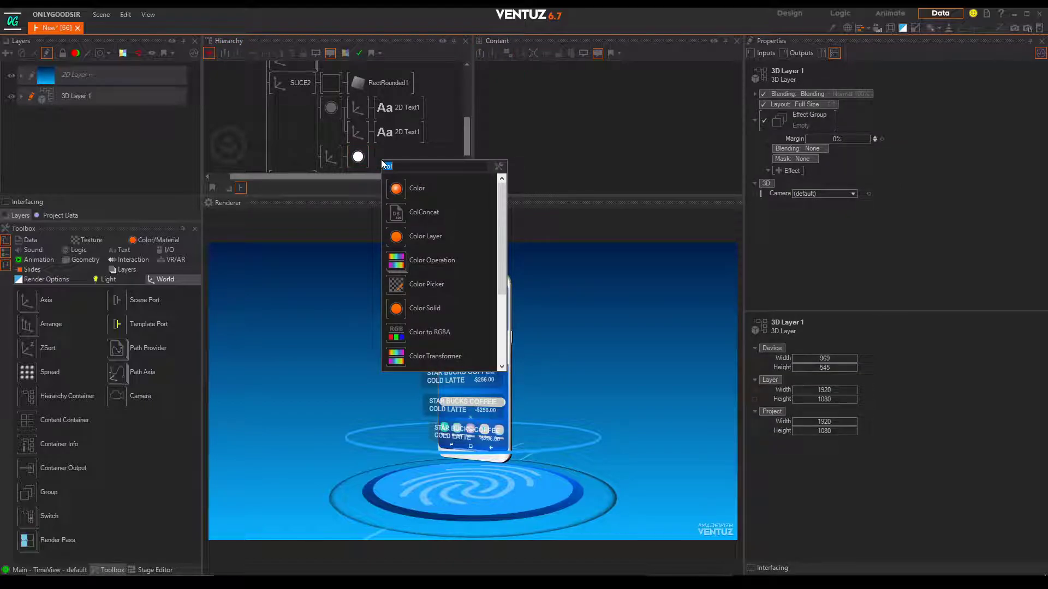
type("circ")
left_click(391, 180)
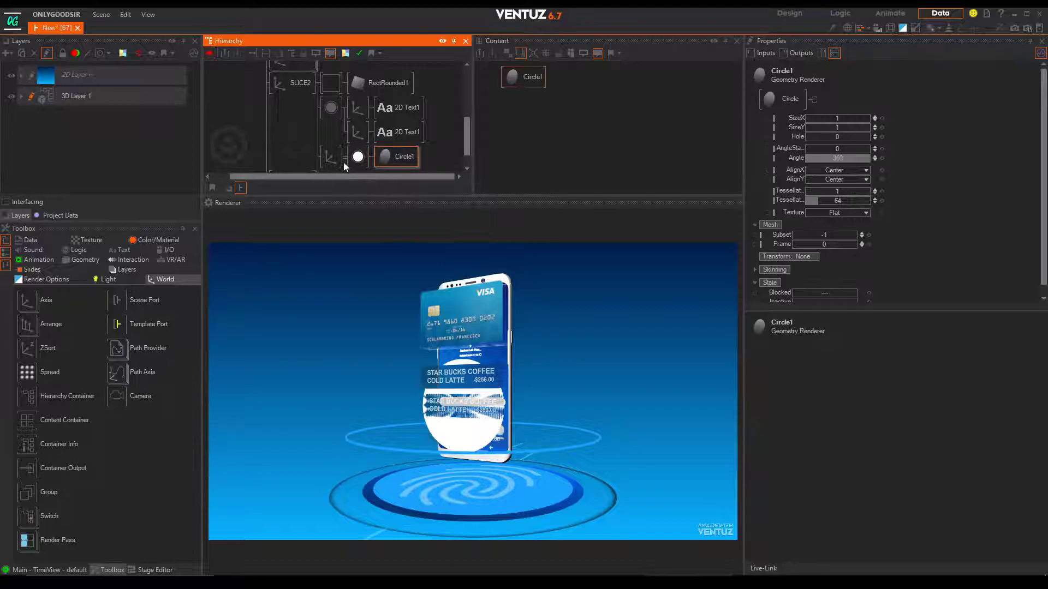
- Set the base color of the circle's material in SLICE2's branch to bright green
left_click(357, 156)
left_click(879, 172)
left_click_drag(860, 194, 886, 216)
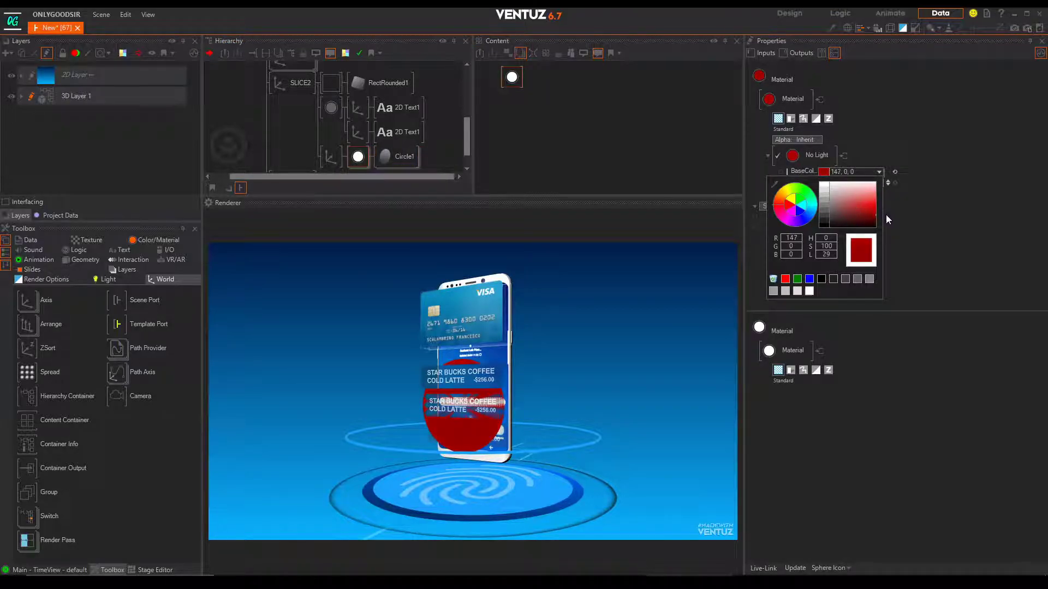
left_click(806, 205)
left_click_drag(874, 213, 880, 199)
- Shrink the green circle's axis to a scaling factor of 0.16 and position it at X -0.51, Y 0.08, Z -0.04
left_click(329, 156)
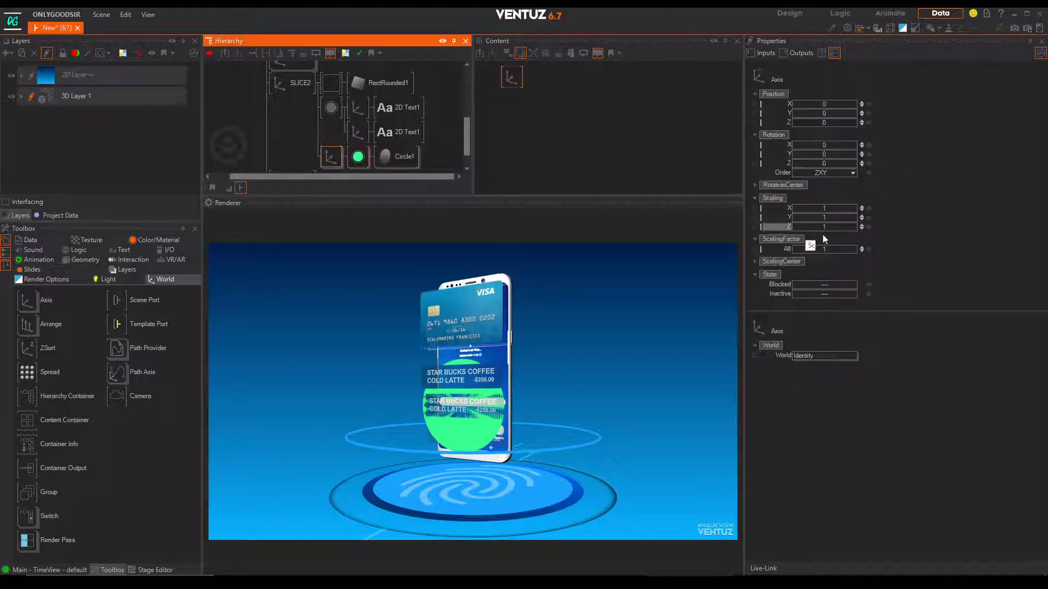
left_click_drag(836, 250, 794, 248)
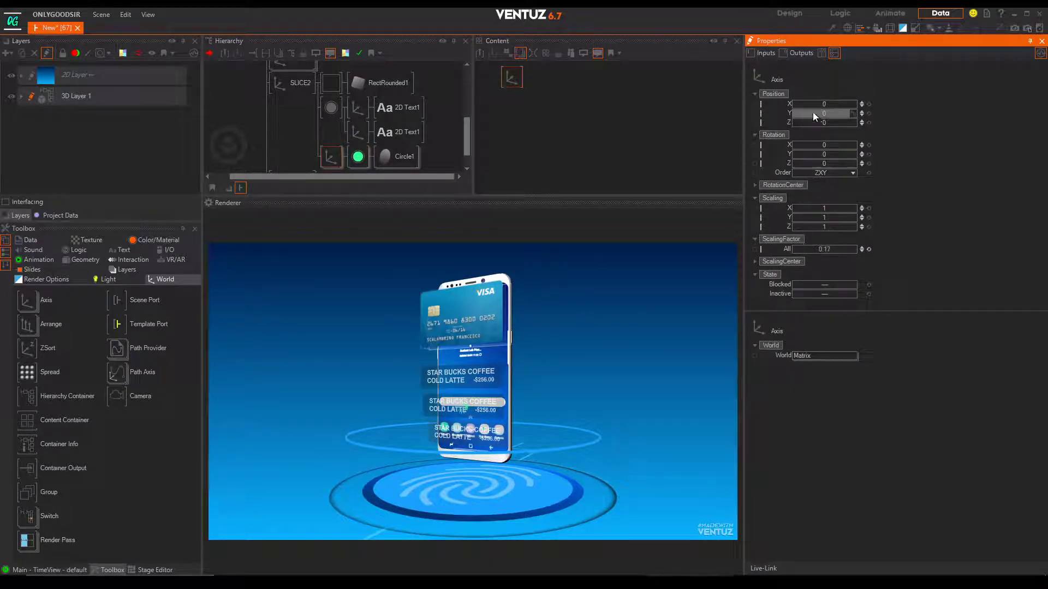
mouse_move(826, 123)
left_mouse_down()
mouse_move(807, 103)
mouse_move(833, 114)
mouse_move(829, 103)
left_mouse_up()
left_click_drag(826, 249, 823, 249)
left_click_drag(832, 105, 829, 104)
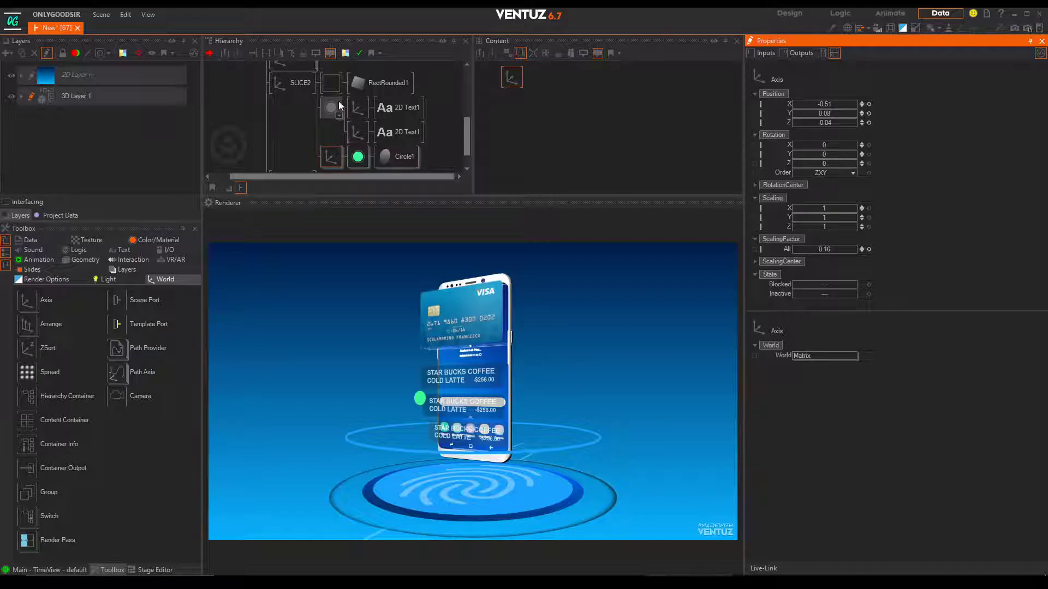
- Select the panel materials of SLICE1, SLICE2 and SLICE3 together and raise their opacity to 80%
left_click(331, 84)
mouse_move(863, 184)
left_mouse_down()
mouse_move(883, 180)
mouse_move(870, 183)
left_mouse_up()
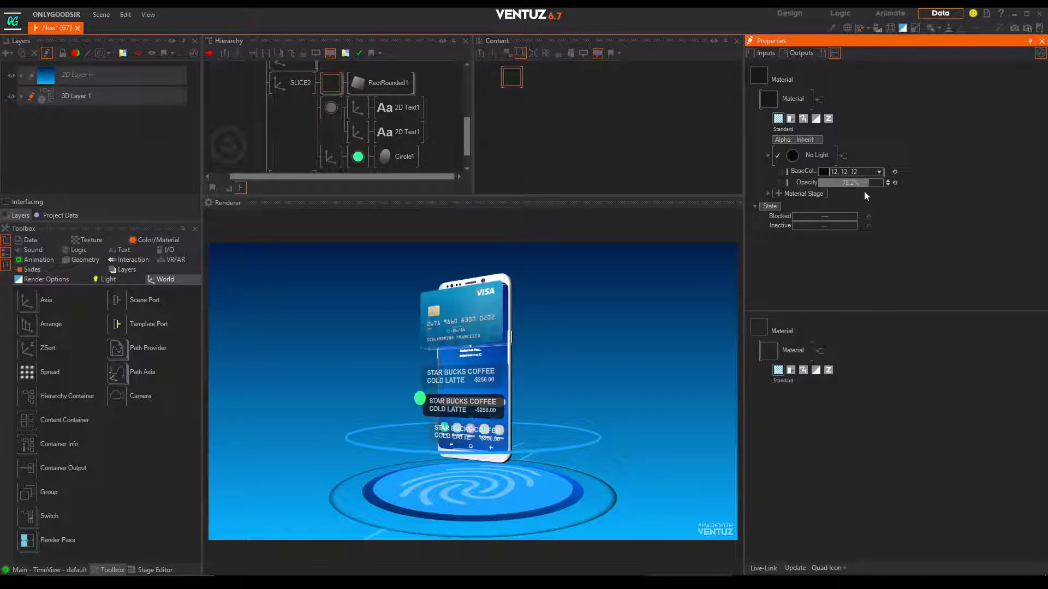
middle_click_drag(327, 146, 336, 87)
mouse_move(324, 158)
middle_mouse_down()
mouse_move(318, 134)
mouse_move(326, 156)
middle_mouse_up()
left_click(337, 140)
middle_click_drag(323, 89, 318, 105)
left_click(317, 89)
left_click(331, 86)
left_click(337, 163, "ctrl")
scroll(338, 131, "down", 3)
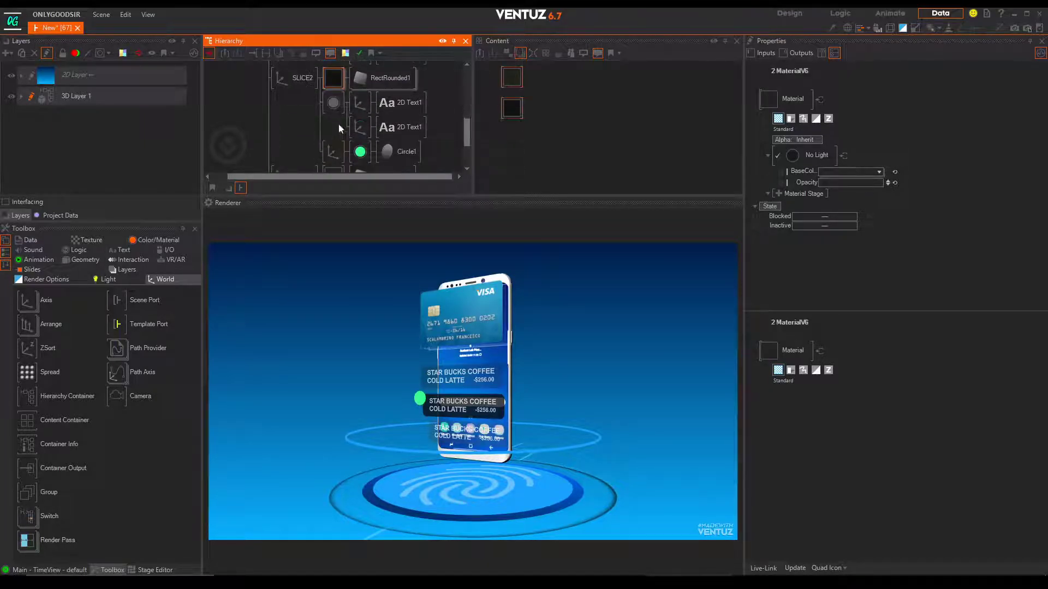
scroll(339, 119, "down", 2)
left_click(342, 117, "ctrl")
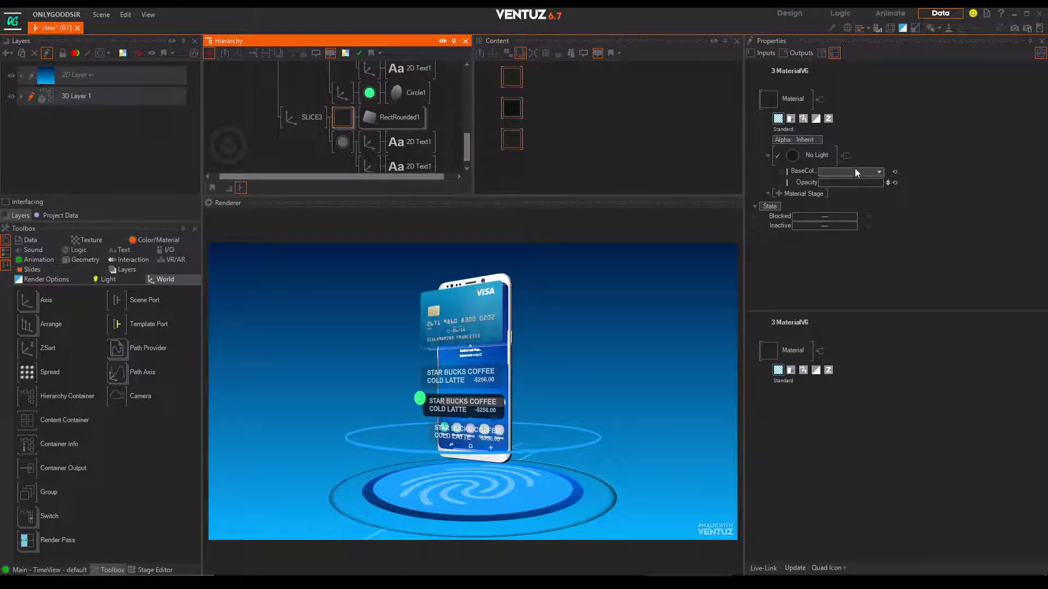
left_click_drag(878, 182, 849, 183)
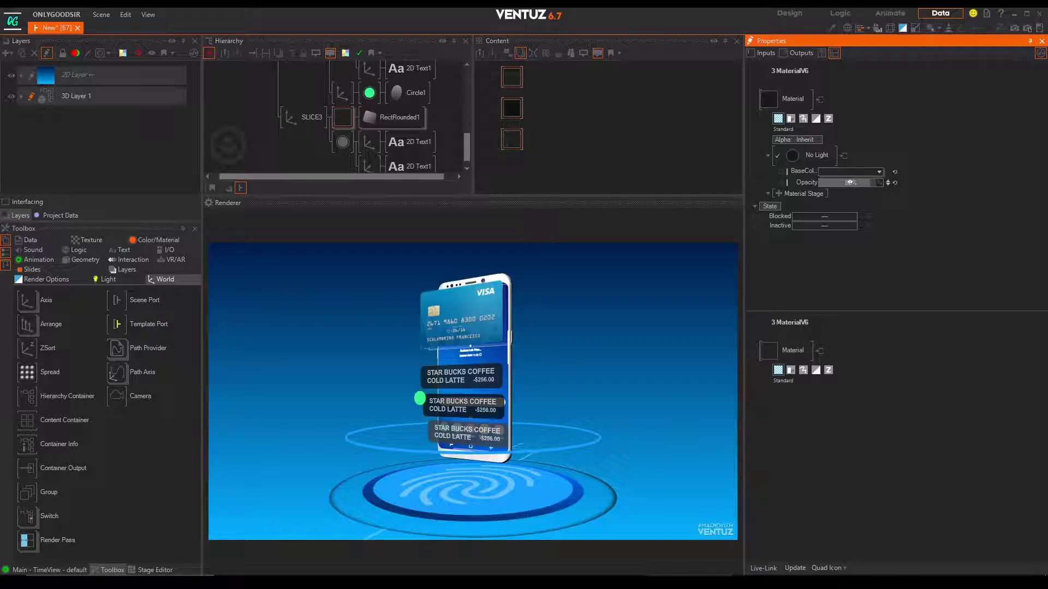
- Set the shared base color of the three slice panel materials to 10, 10, 10
left_click(879, 172)
left_click_drag(794, 225, 769, 227)
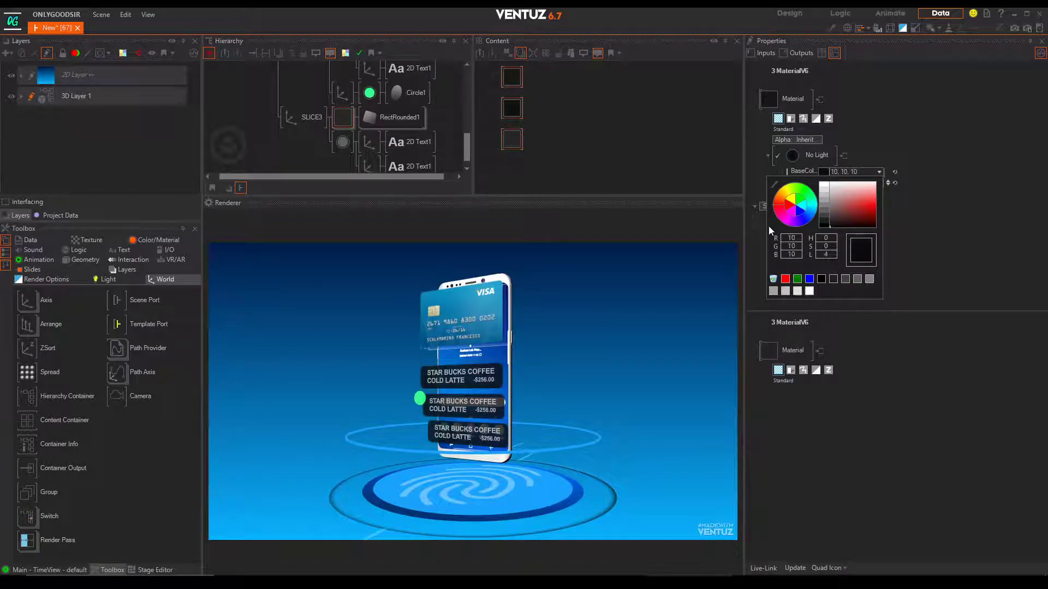
left_click(909, 112)
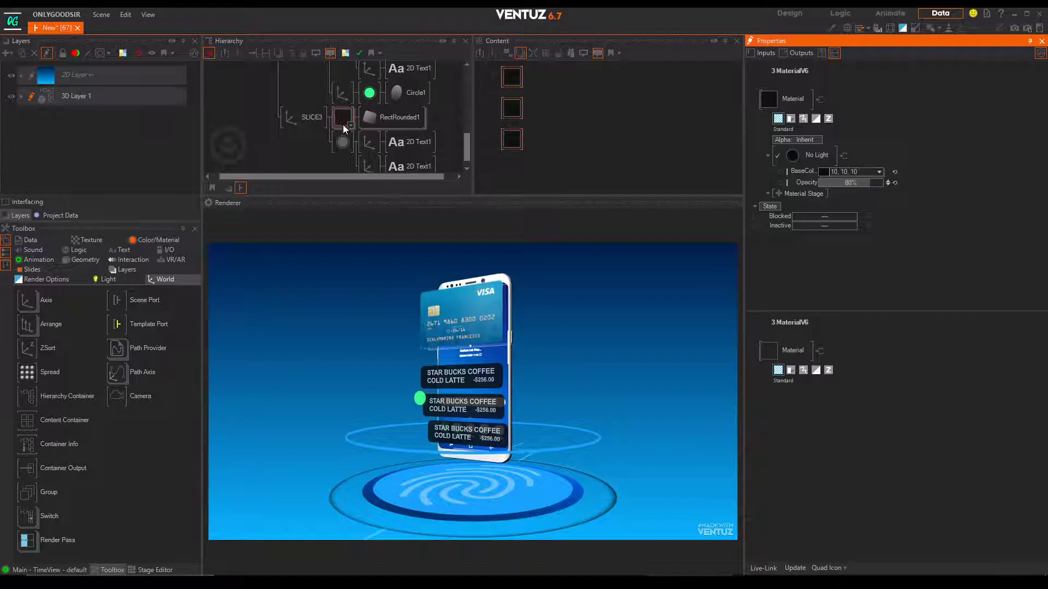
- Collapse SLICE2 and set the Y rotation of the parent axis holding the slices to 24
scroll(323, 133, "up", 4)
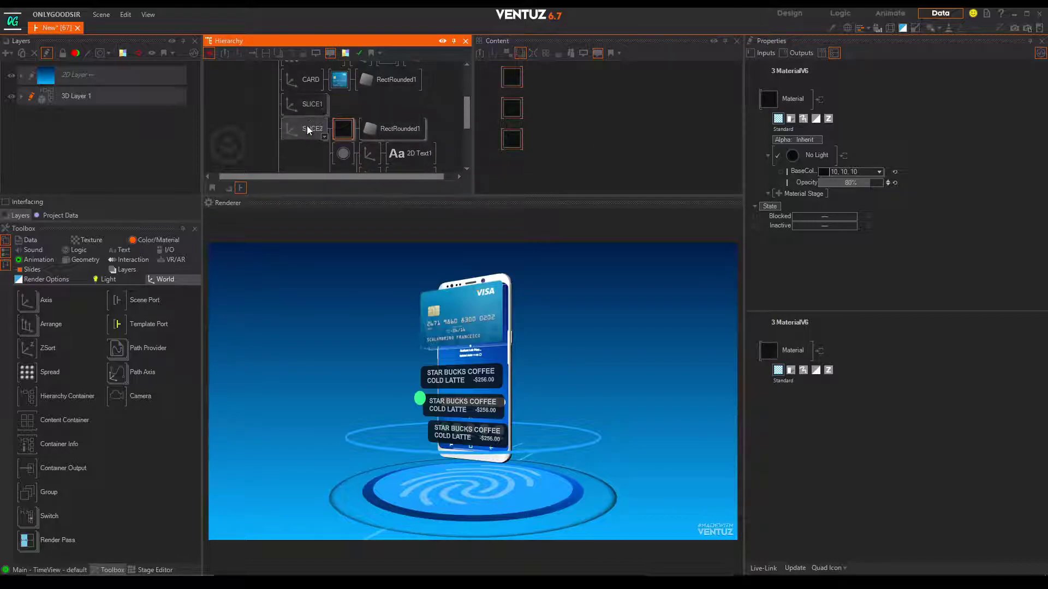
double_click(306, 129)
scroll(314, 128, "up", 5)
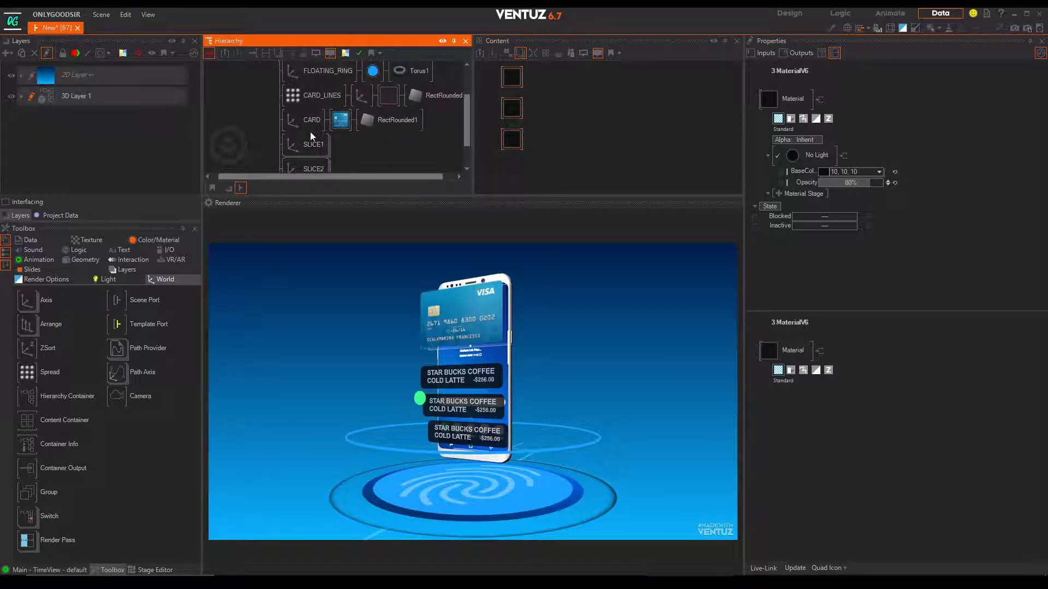
left_click(264, 91)
left_click_drag(806, 154, 792, 154)
- Reduce the green circle's axis to a scaling factor of 0.105 and set its X position to -0.445
scroll(365, 66, "down", 3)
scroll(297, 138, "down", 5)
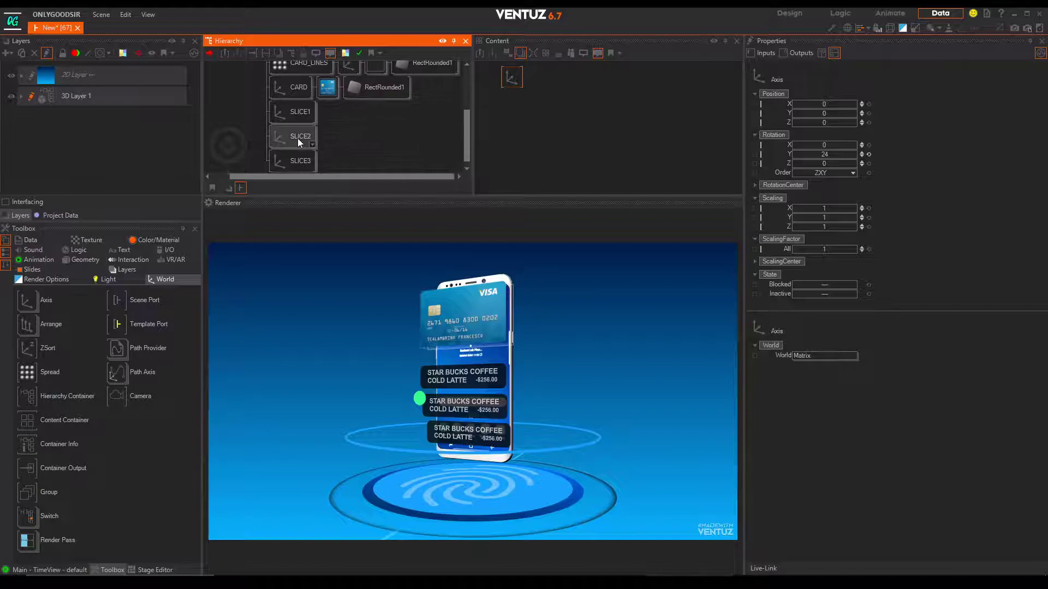
left_click(330, 152)
left_click_drag(852, 249, 836, 248)
scroll(828, 105, "up", 13)
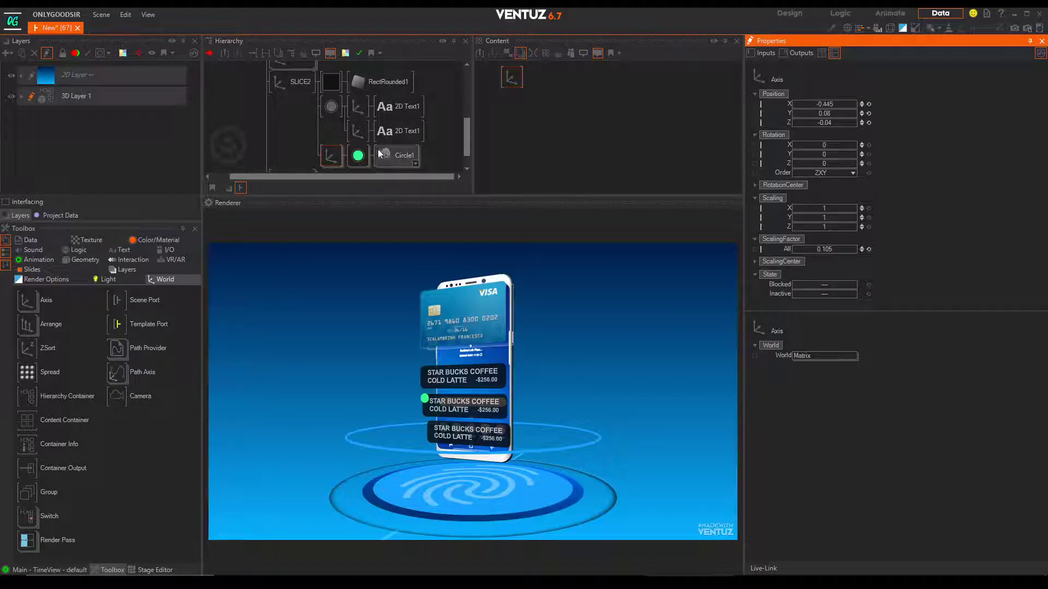
- Duplicate SLICE2's price text branch beneath the green circle's axis and reset the copy's position and scaling factor to defaults
left_click(358, 132)
left_click_drag(358, 133, 362, 167, "ctrl")
scroll(369, 123, "down", 1)
left_click(358, 140)
left_click(869, 104)
left_click(868, 114)
left_click(869, 123)
left_click(869, 249)
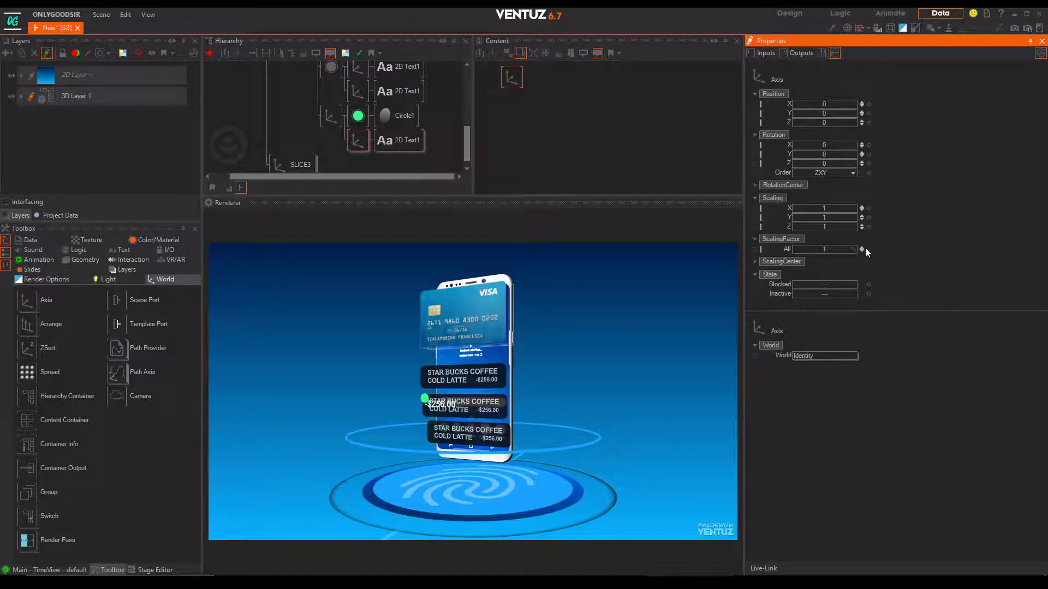
- Replace the duplicated text's content with "+"
left_click(398, 140)
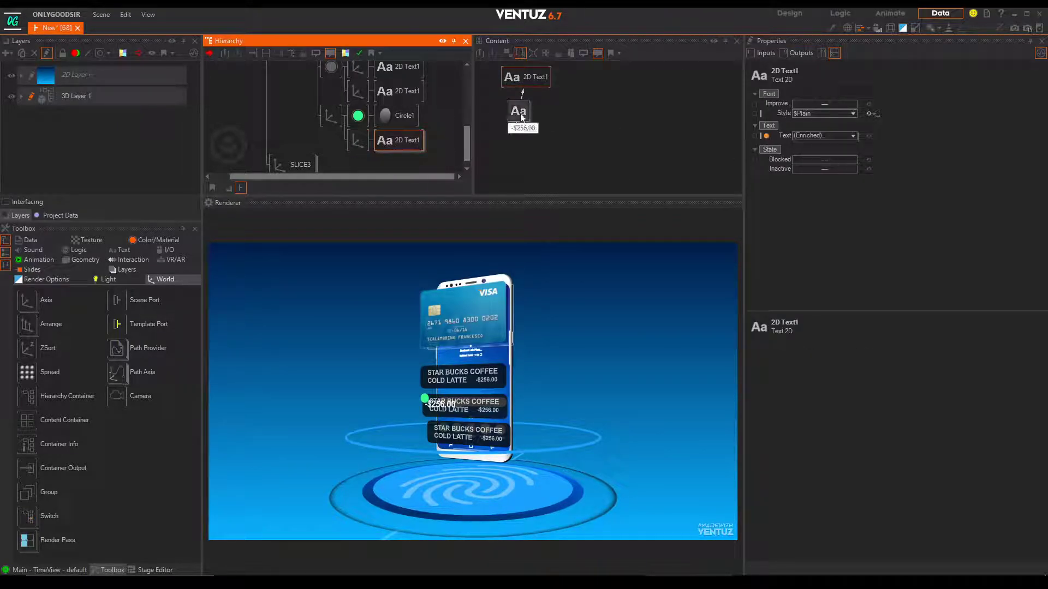
left_click(515, 113)
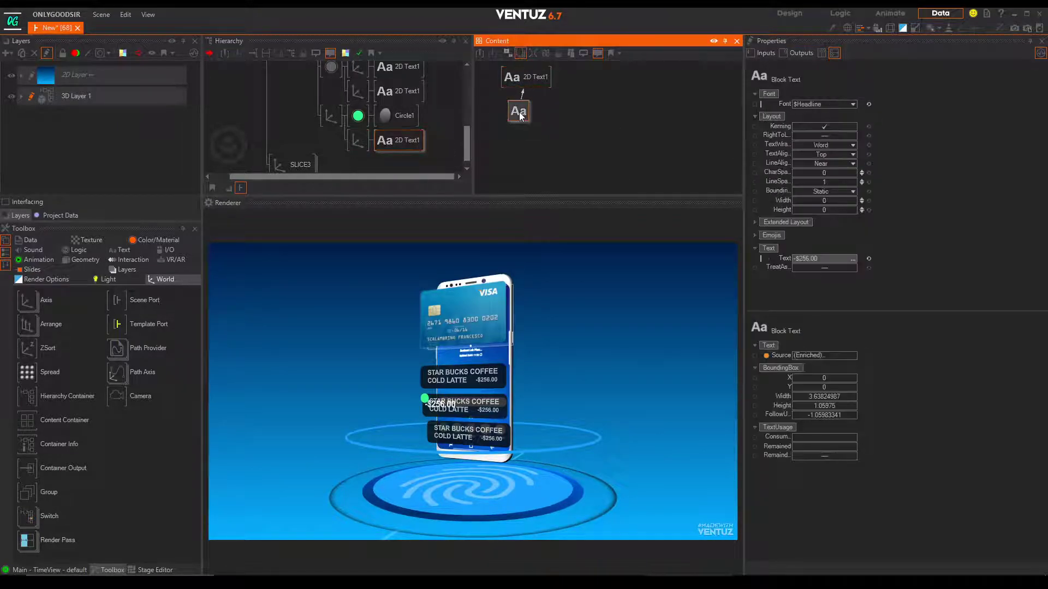
left_click(837, 258)
key("BackSpace")
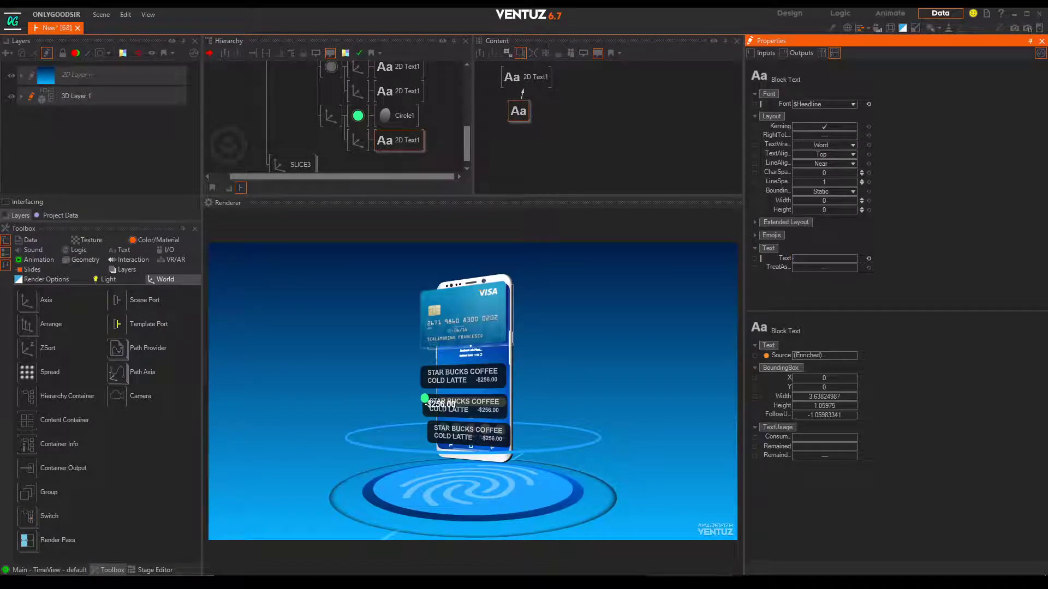
type("+")
key("Return")
- Set both the text alignment and the line alignment of the plus sign to Center
left_click(850, 145)
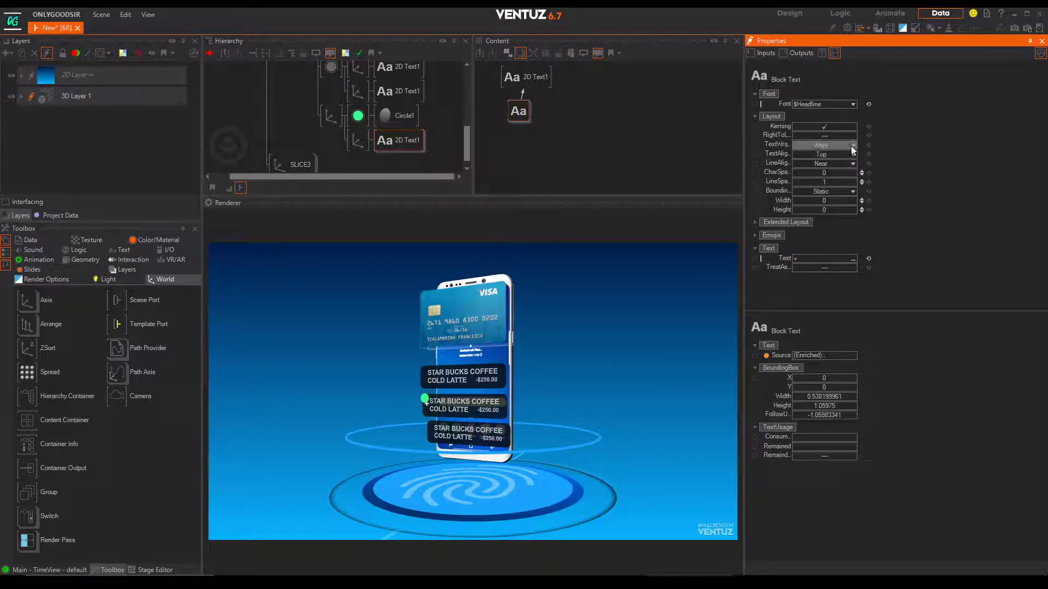
left_click(845, 155)
left_click(853, 154)
left_click(844, 173)
left_click(850, 164)
left_click(825, 187)
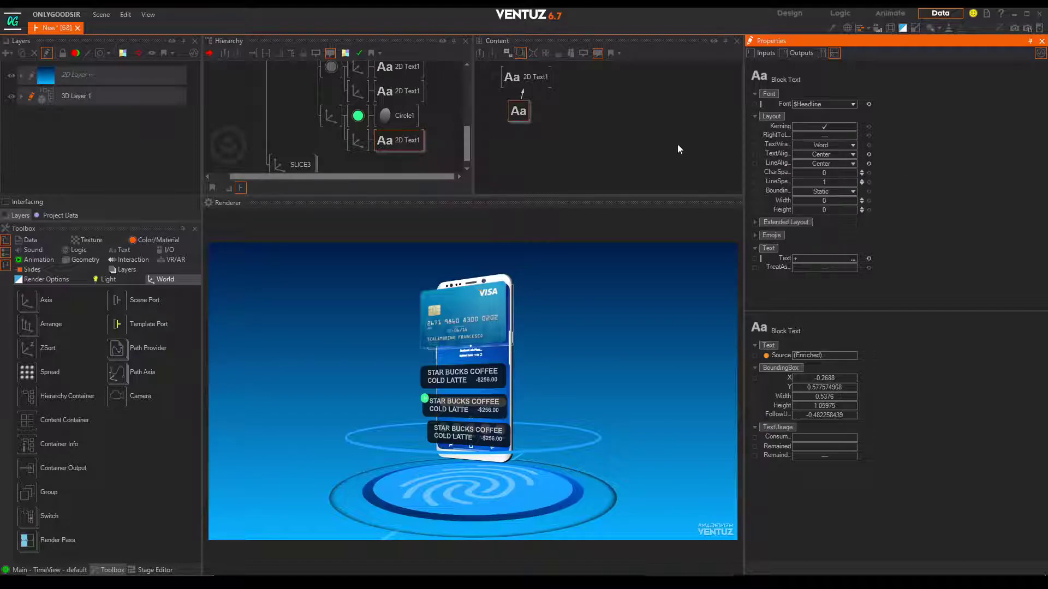
- Scale the plus sign's axis to 1.41 and set its Z position to -0.04
left_click(366, 140)
left_click_drag(818, 249, 840, 211)
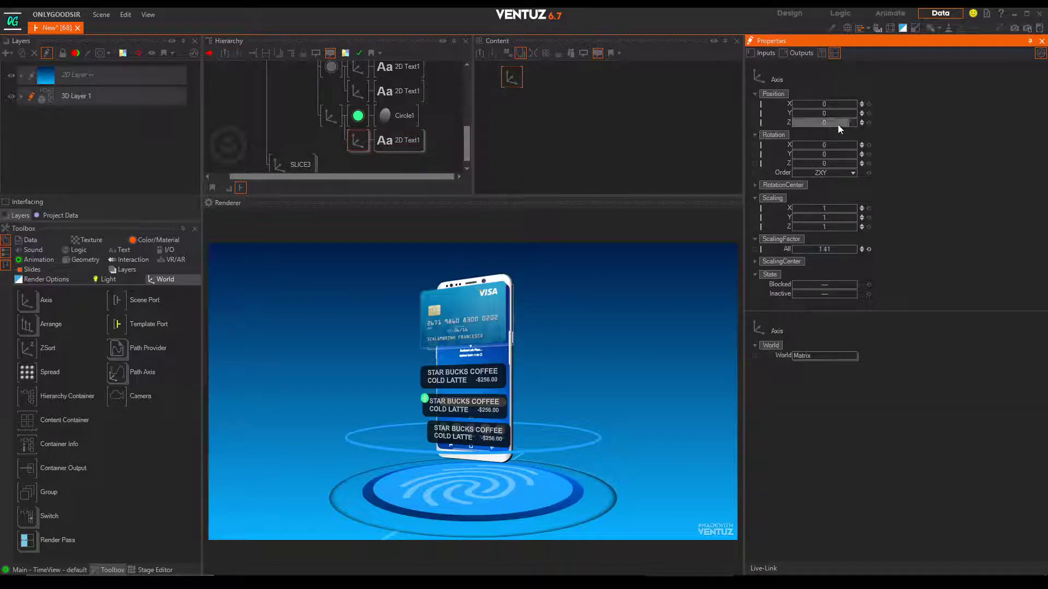
left_click_drag(839, 124, 819, 125)
left_click(366, 142)
- Darken the circle's green slightly and set the X position of the circle-and-plus axis to -0.485
left_click(357, 115)
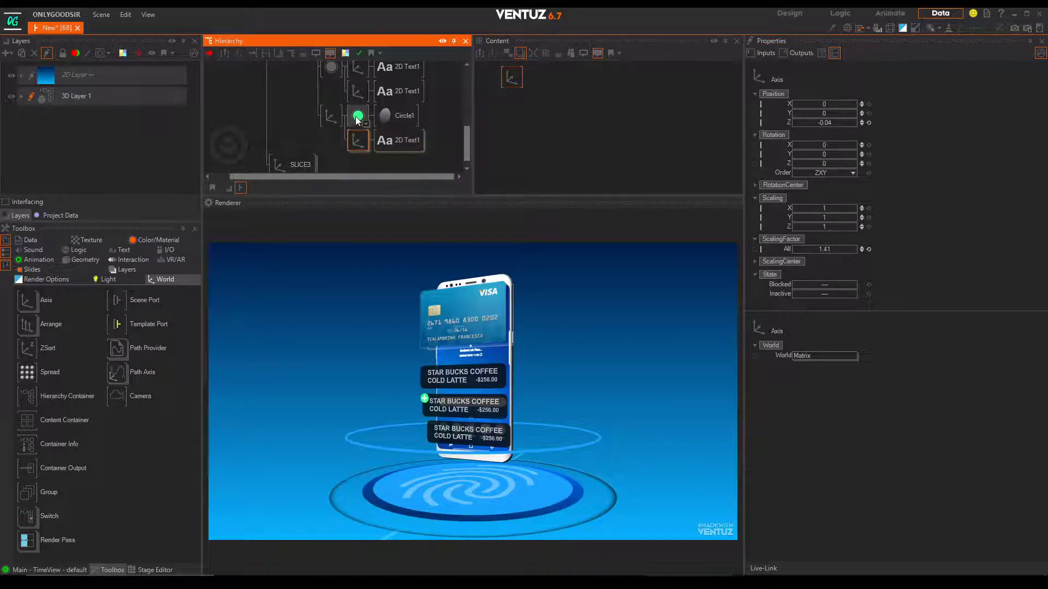
left_click(879, 172)
mouse_move(868, 209)
left_mouse_down()
mouse_move(873, 201)
mouse_move(868, 212)
left_mouse_up()
left_click(1013, 170)
left_click(327, 119)
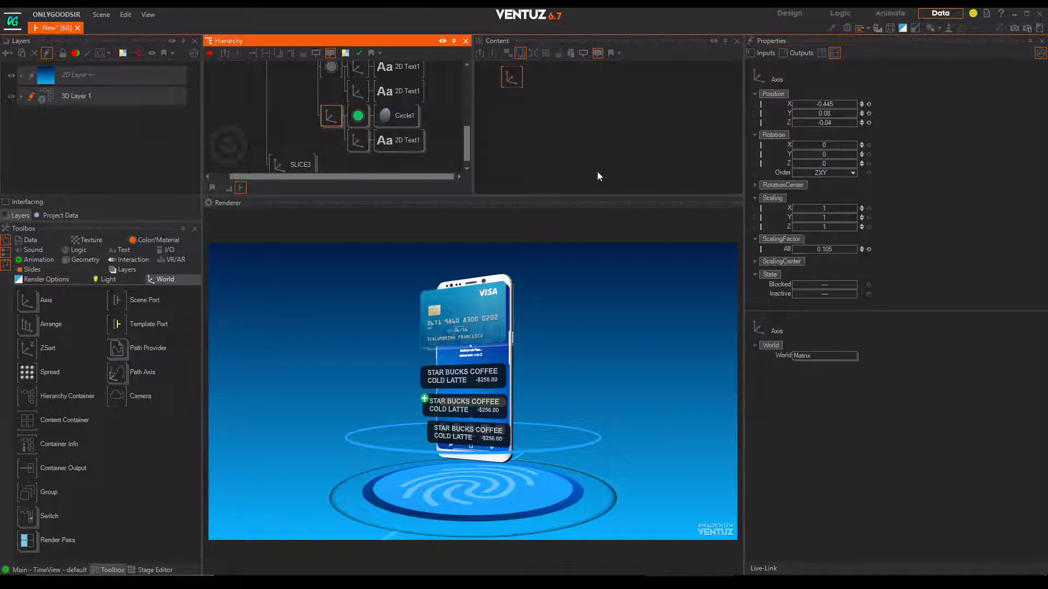
left_click_drag(832, 106, 830, 105)
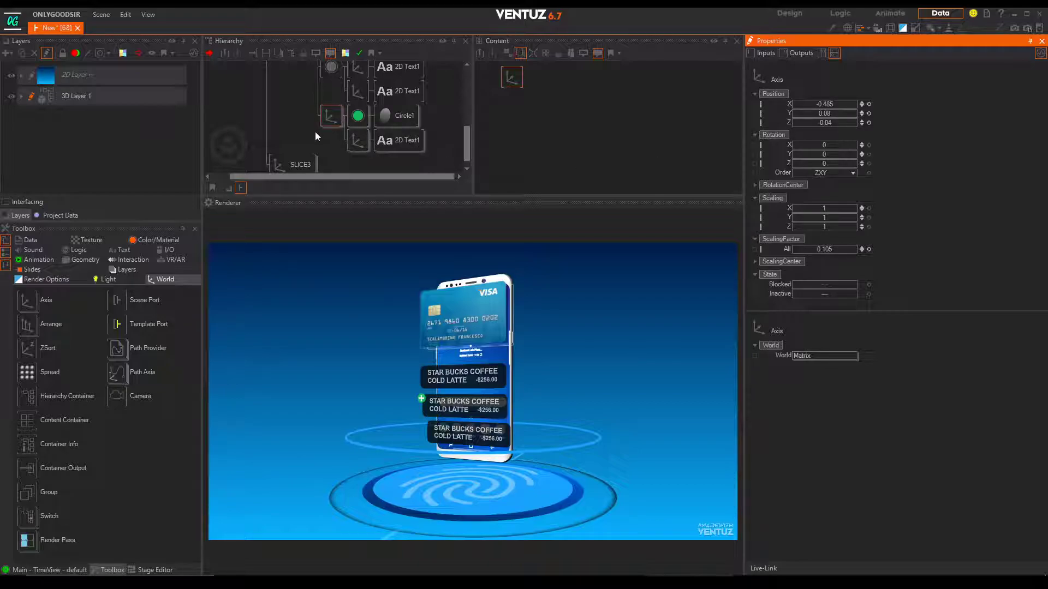
- Copy the circle-and-plus branch from SLICE2 into SLICE1
scroll(286, 139, "up", 3)
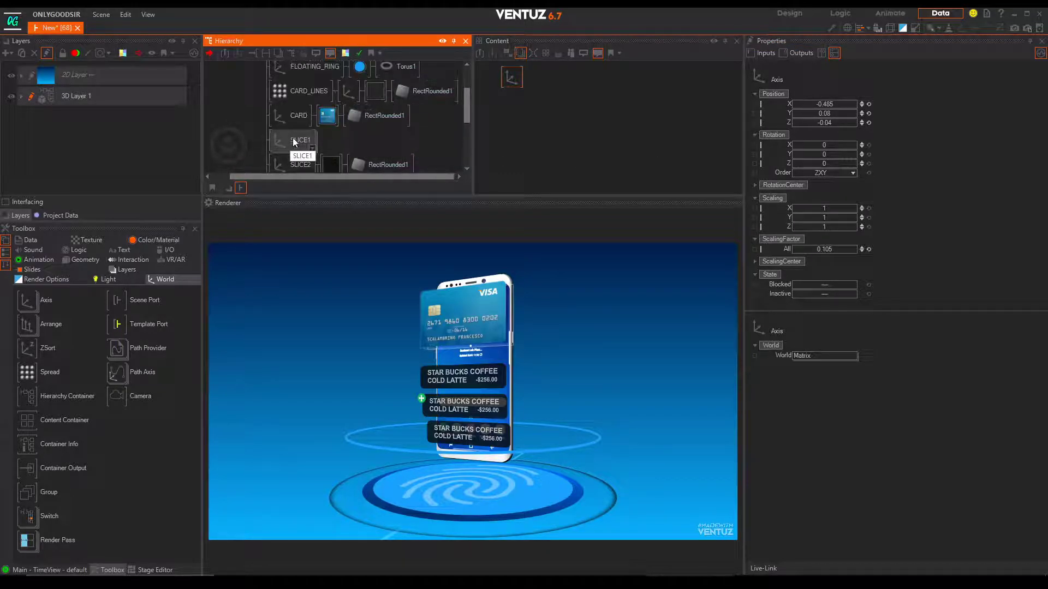
middle_click(290, 131)
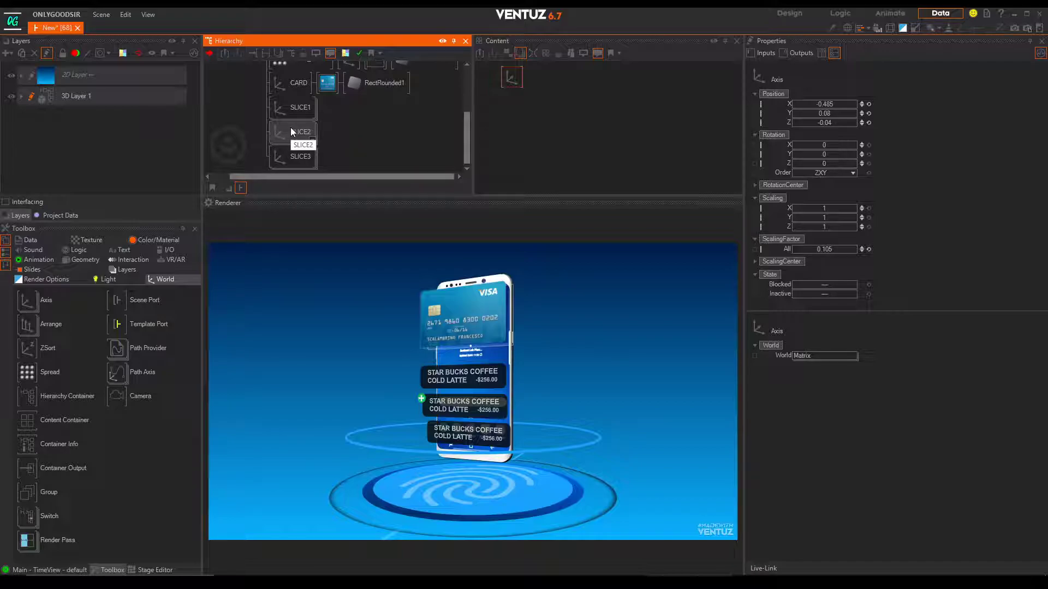
middle_click(301, 137)
scroll(328, 143, "down", 2)
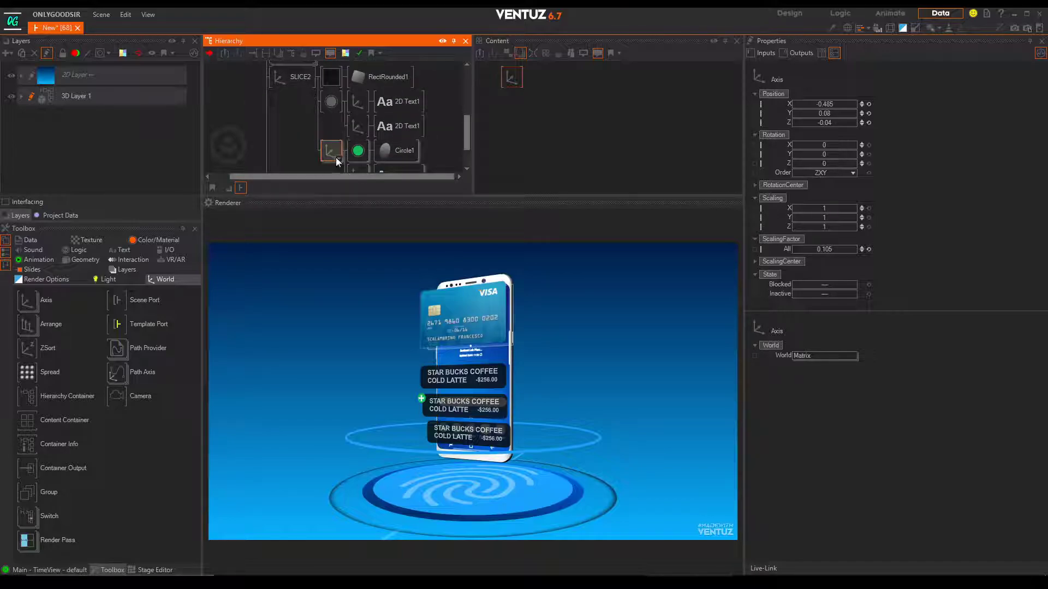
scroll(296, 95, "up", 2)
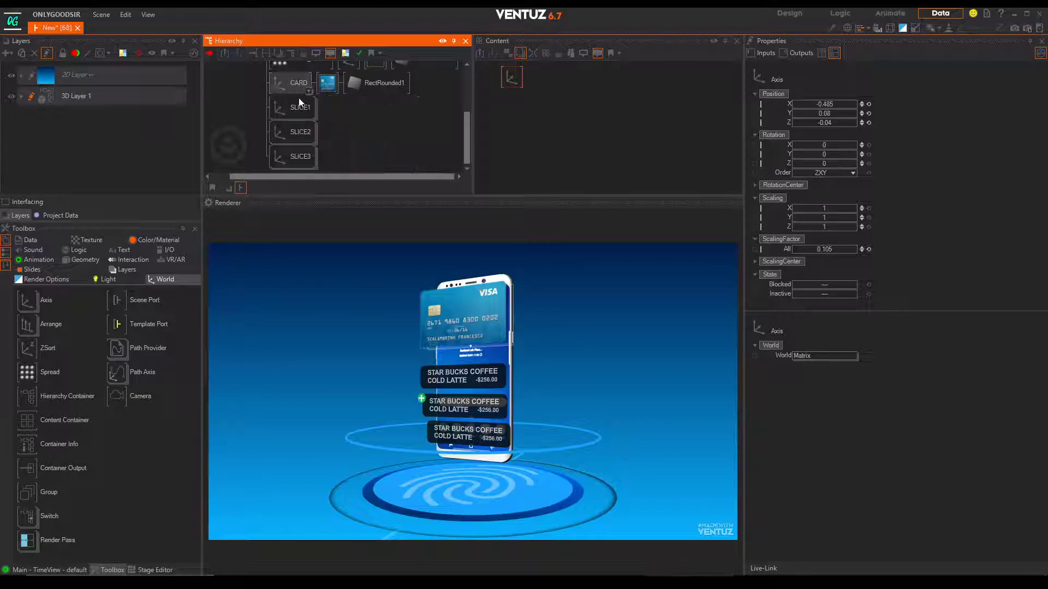
left_click(295, 104)
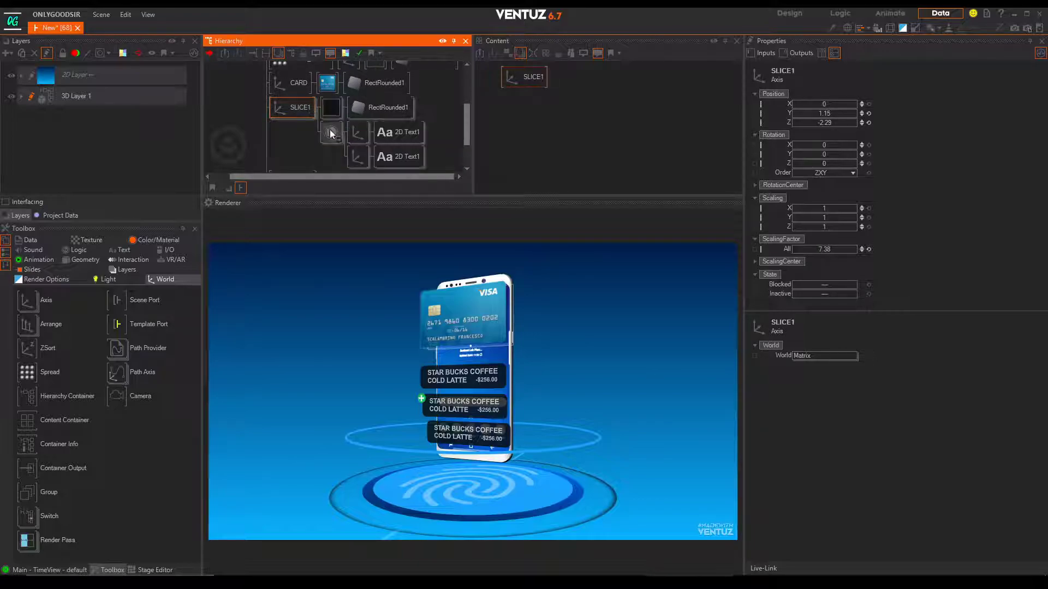
left_click(330, 132)
key("ctrl+v")
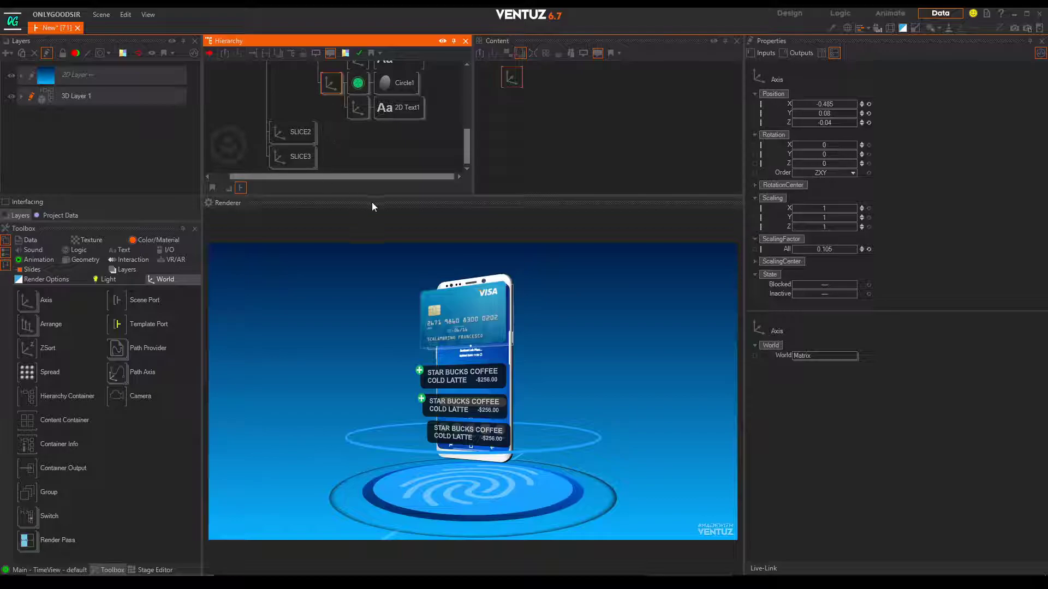
- Move SLICE1's circle-and-plus badge to X -0.745, Y 0.2 and enlarge its scaling factor
scroll(310, 98, "up", 1)
left_click_drag(825, 109, 828, 114)
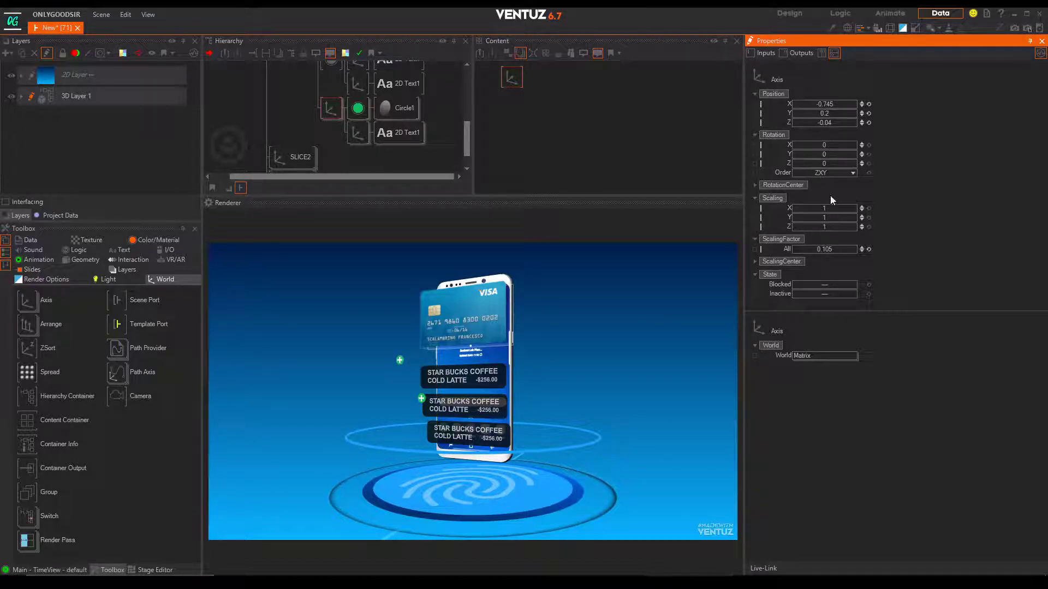
left_click_drag(827, 245, 824, 246)
- Add a new Axis branch under SLICE1 and attach a Rectangle geometry to it
left_click(323, 168)
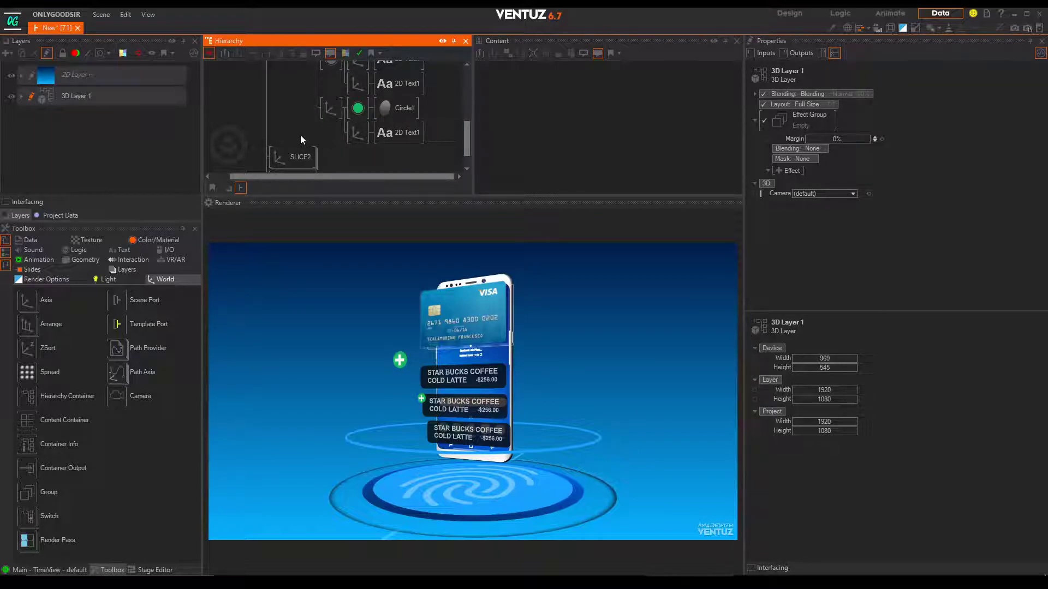
type("ax")
left_click(345, 160)
left_click(332, 121)
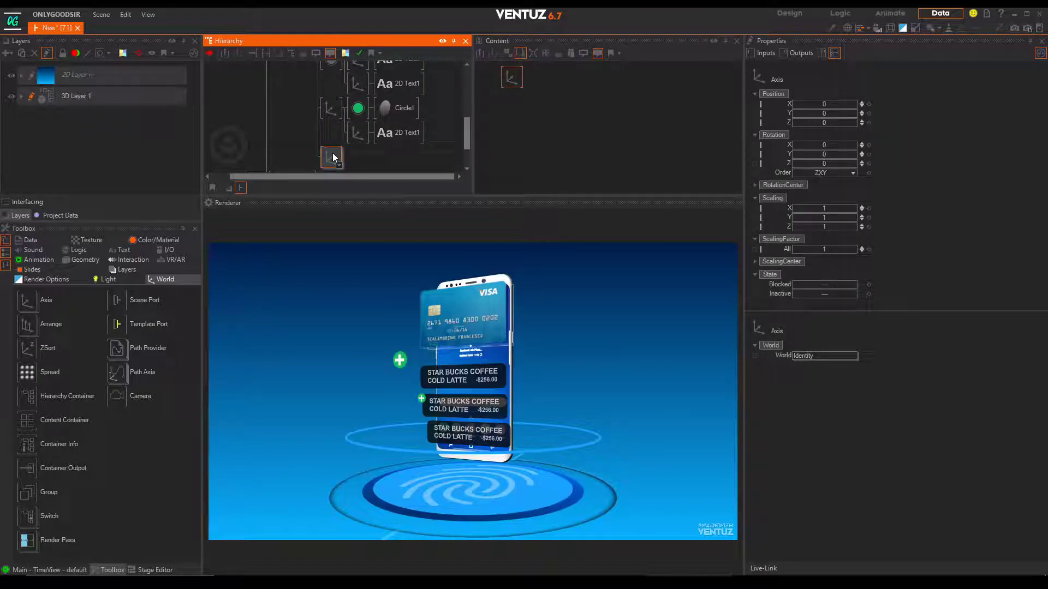
key("Tab")
type("re")
left_click(350, 204)
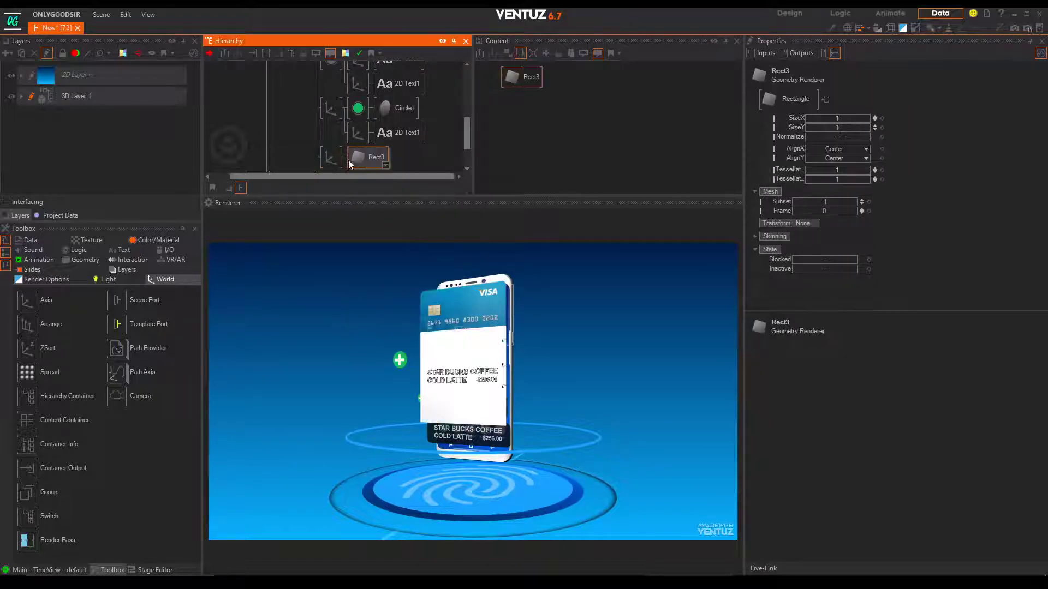
- Scale SLICE1's new rectangle axis to X 0.26 and Y 0.018 and set its X position to -0.63 to form a thin line
left_click(329, 157)
left_click_drag(832, 104, 808, 104)
left_click_drag(825, 217, 803, 208)
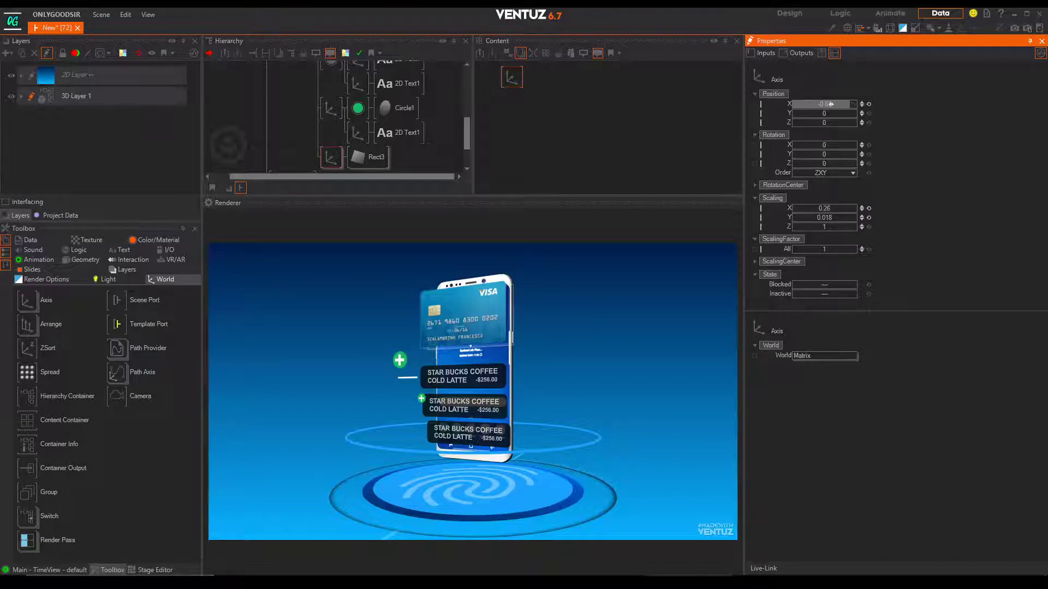
left_click_drag(834, 106, 832, 106)
- Duplicate the line's axis branch, rotate the copy 90 degrees about Z and place it at X -0.765, Y 0.119
left_click(328, 159)
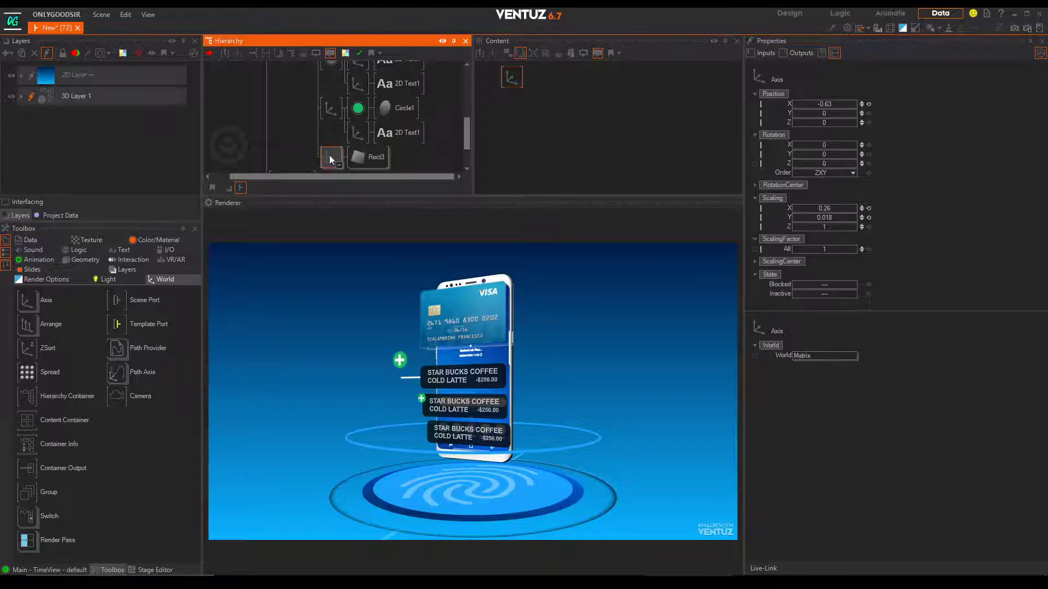
mouse_move(332, 160)
left_mouse_down("ctrl")
mouse_move(329, 174)
mouse_move(330, 151)
left_mouse_up("ctrl")
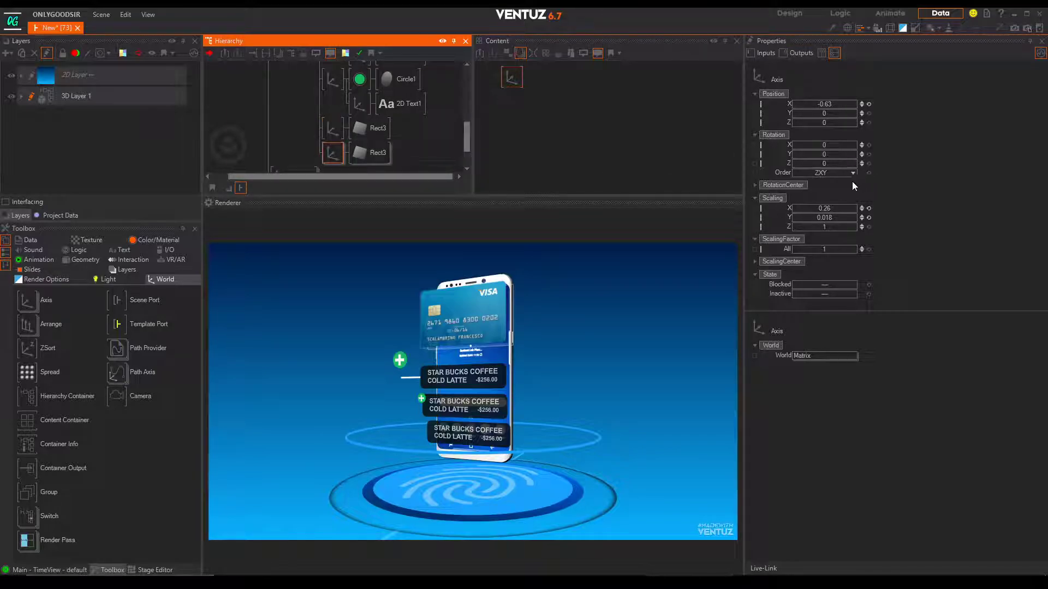
left_click_drag(835, 164, 853, 162)
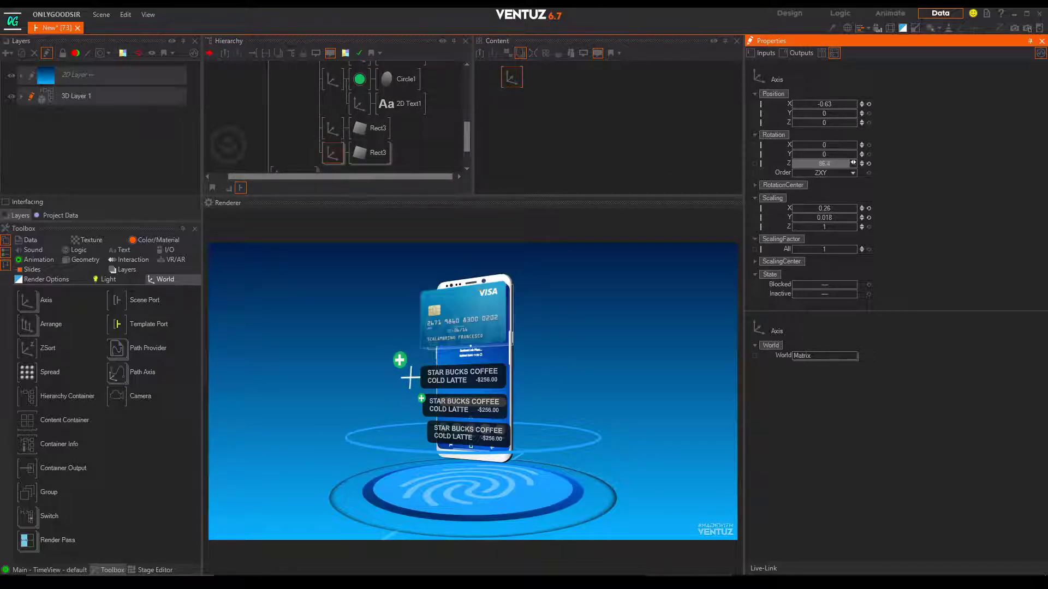
left_click(844, 165)
type("90")
key("Return")
mouse_move(837, 107)
left_mouse_down()
mouse_move(846, 107)
mouse_move(836, 115)
left_mouse_up()
- Insert a Color Solid material as the shared parent of both connector line axes in SLICE1
double_click(310, 144)
type("x")
left_click(304, 129)
double_click(304, 129)
type("col")
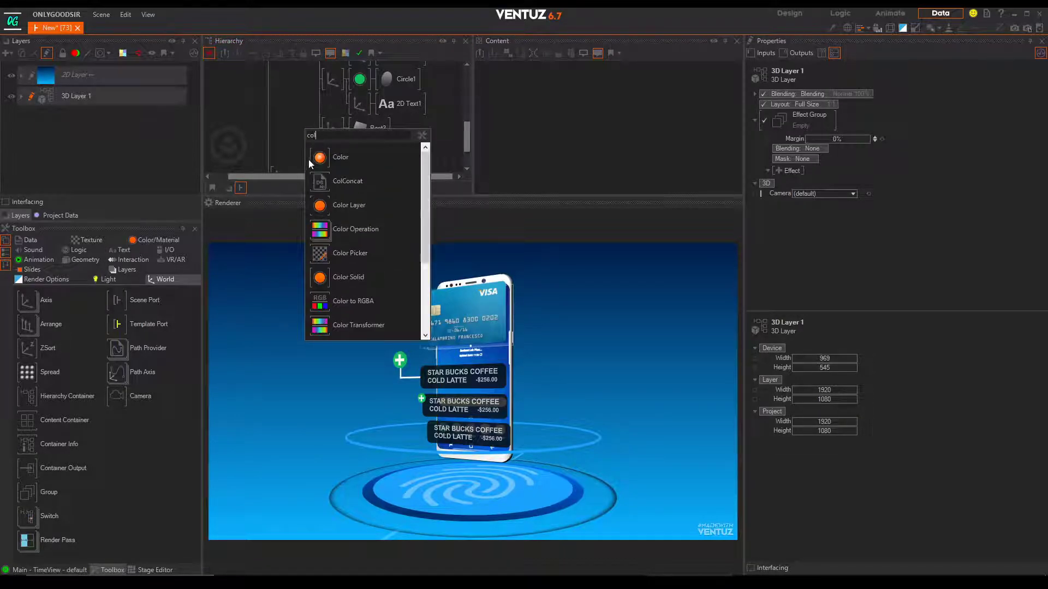
left_click(319, 273)
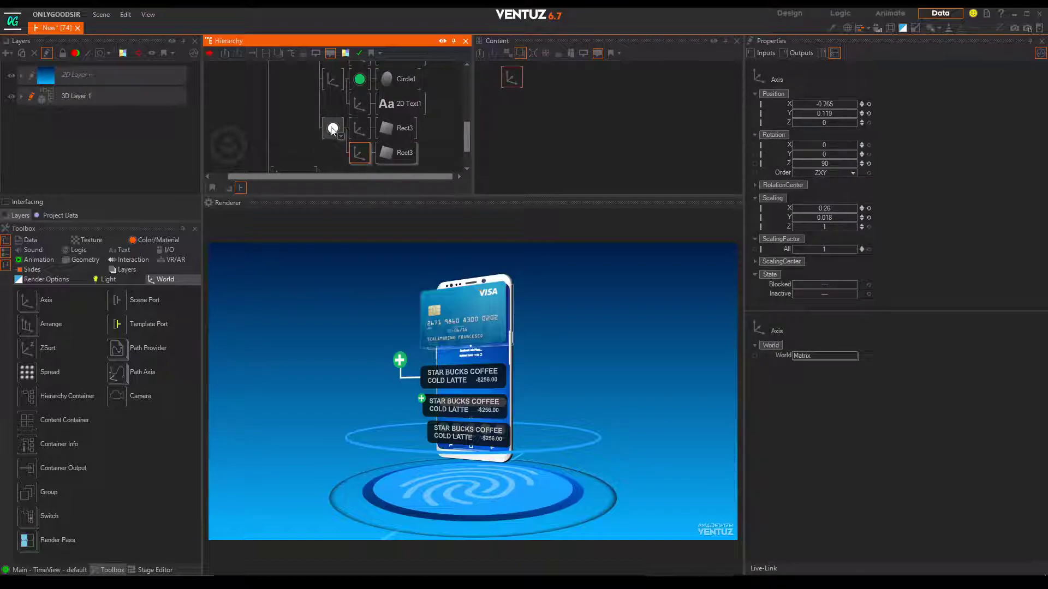
- Add a Base + Alpha texture stage to the line material and load the built-in cross shape image
left_click(778, 193)
mouse_move(765, 199)
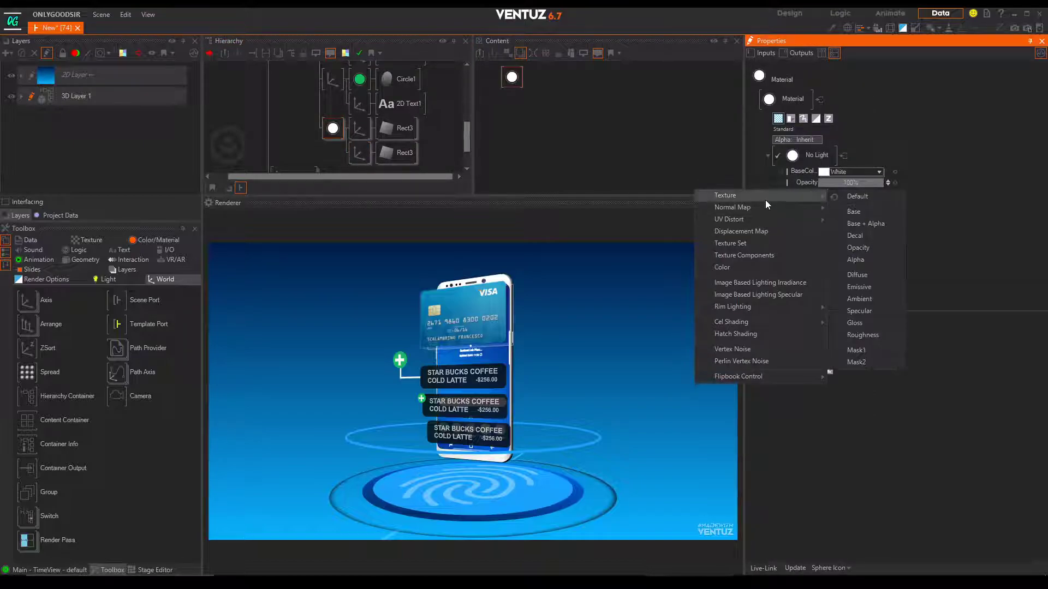
left_click(861, 225)
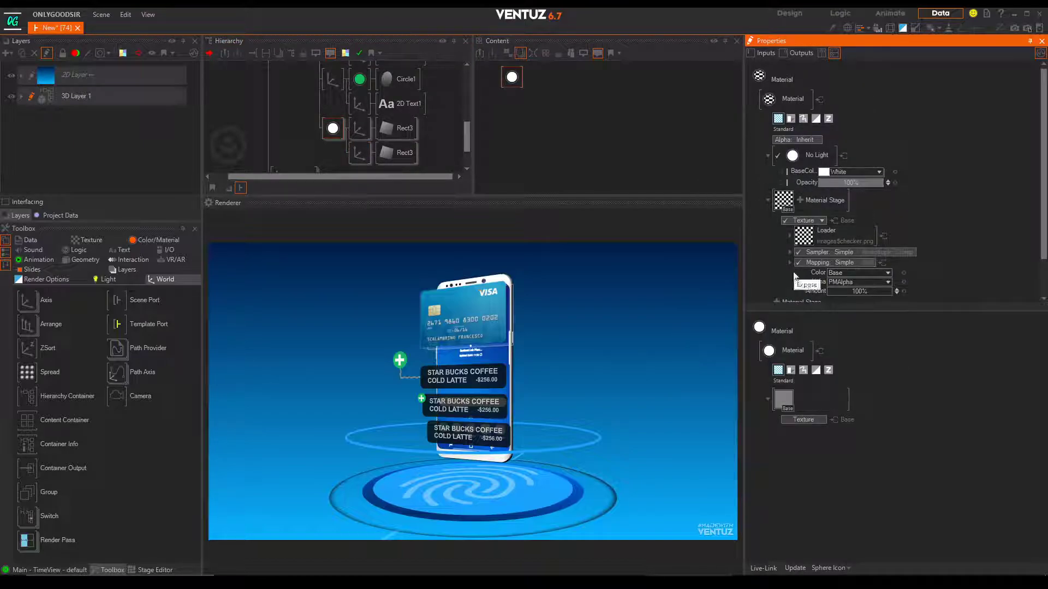
left_click(838, 230)
mouse_move(824, 243)
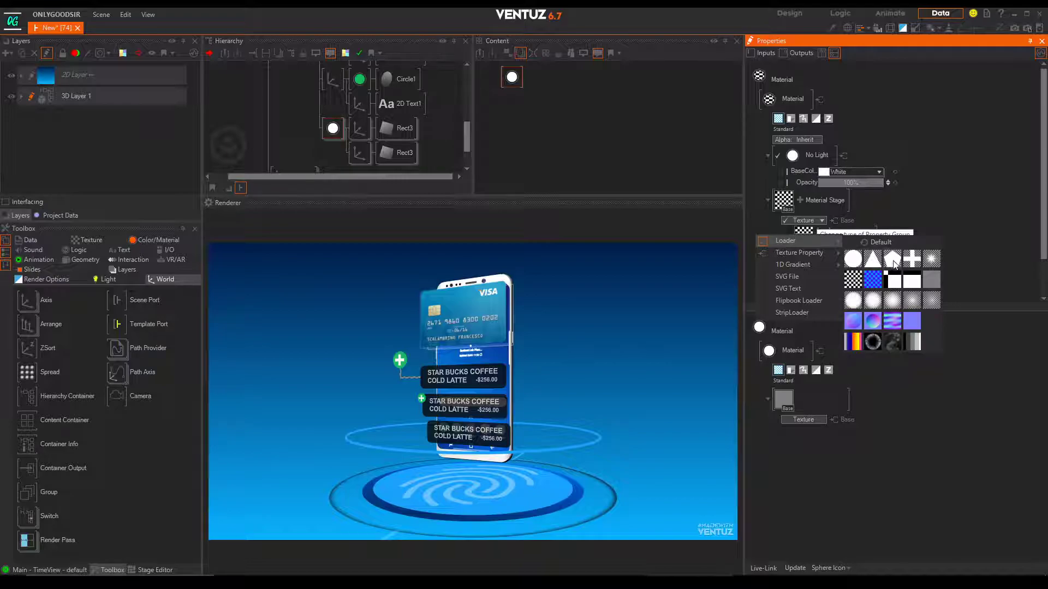
left_click(911, 258)
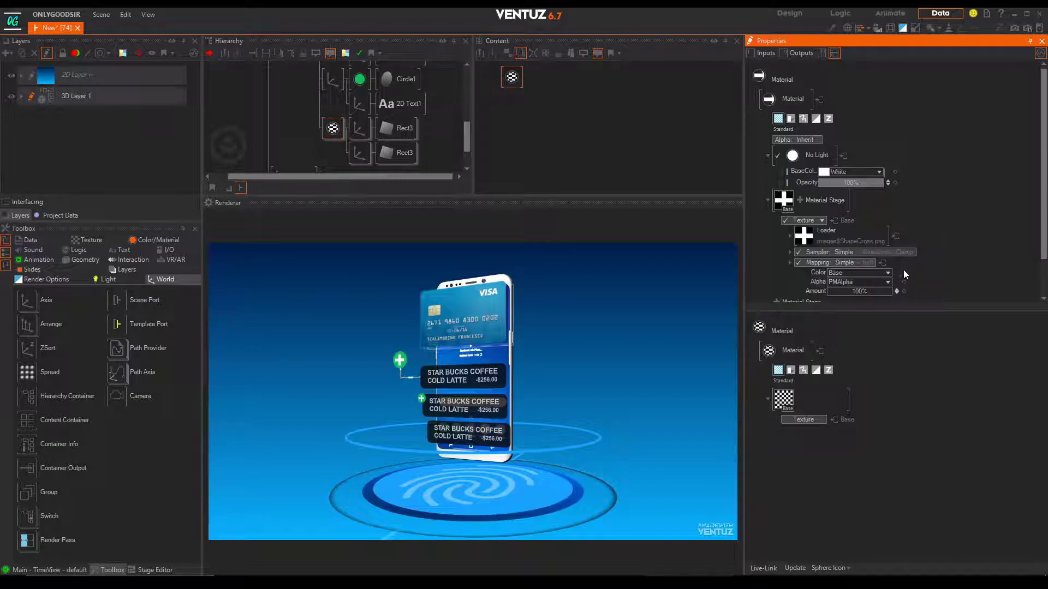
- Give the cross texture 2D Mapping with UV0 and a Simple Wrap sampler, and set the mapping's ScalingX to 0.139
scroll(880, 237, "down", 2)
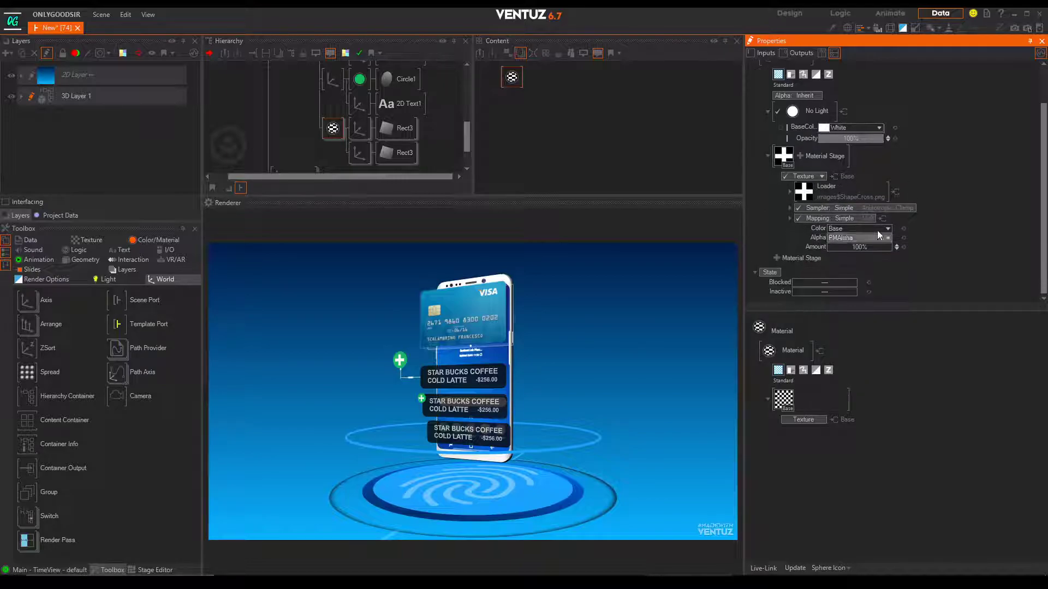
left_click(856, 219)
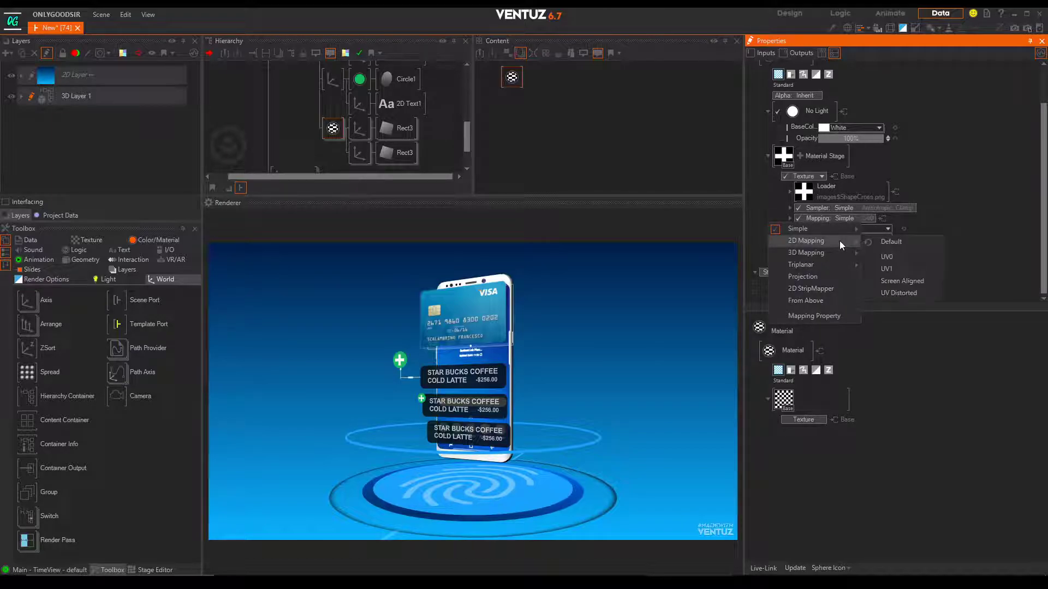
left_click(896, 256)
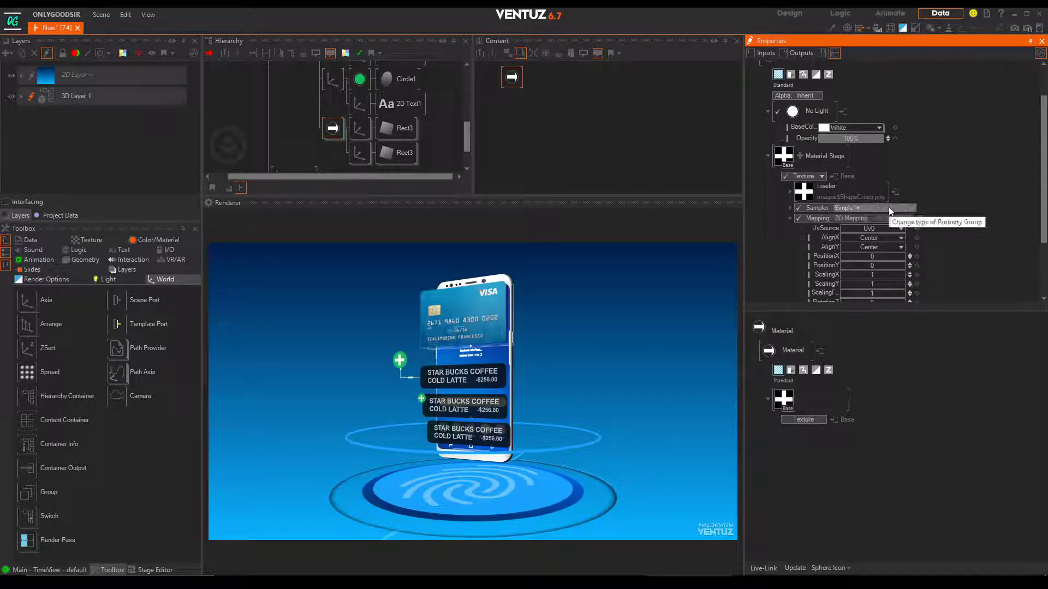
left_click(843, 209)
mouse_move(843, 220)
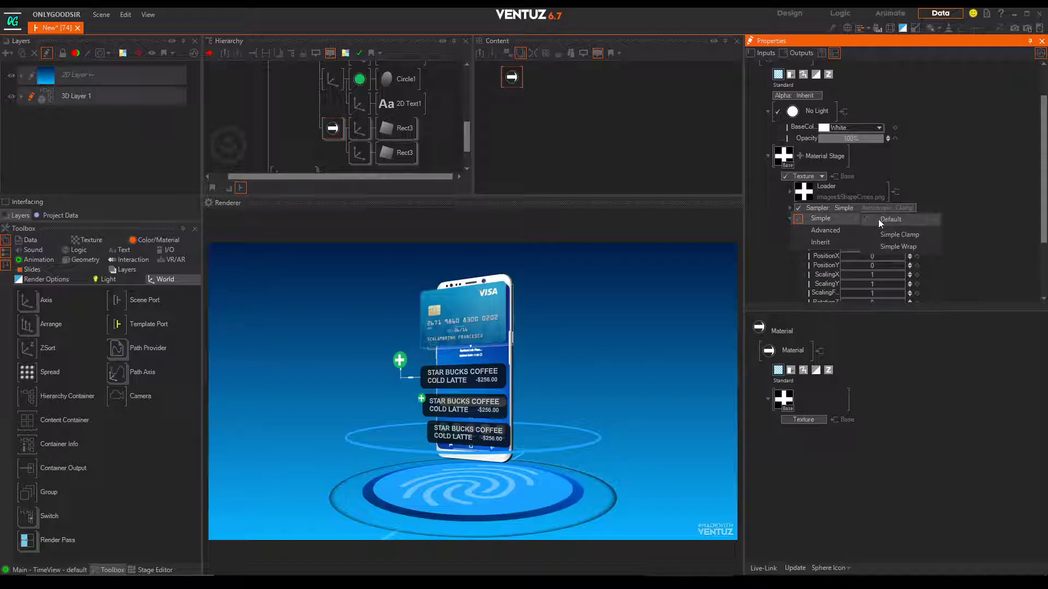
left_click(898, 246)
scroll(919, 232, "down", 2)
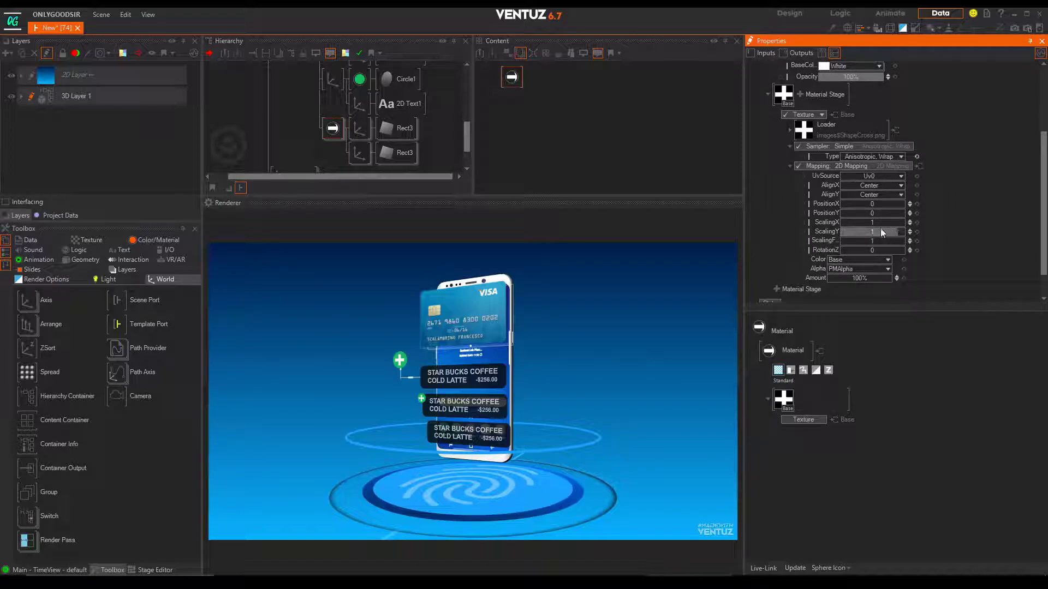
left_click_drag(882, 224, 858, 223)
- Lower the connector line material's opacity to about 40%
left_click(333, 128)
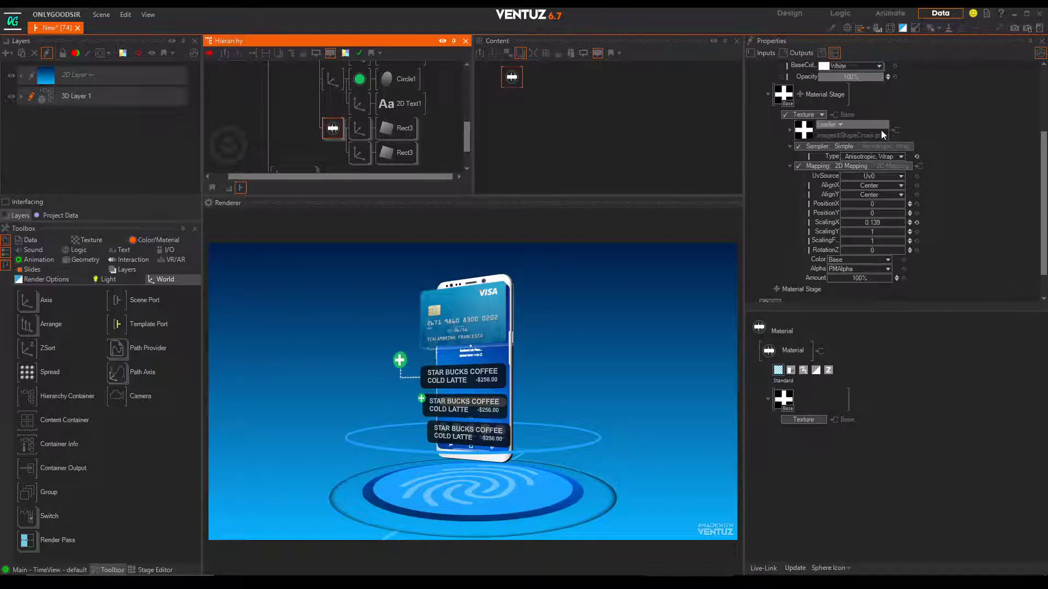
middle_click_drag(880, 130, 884, 181)
left_click(877, 129)
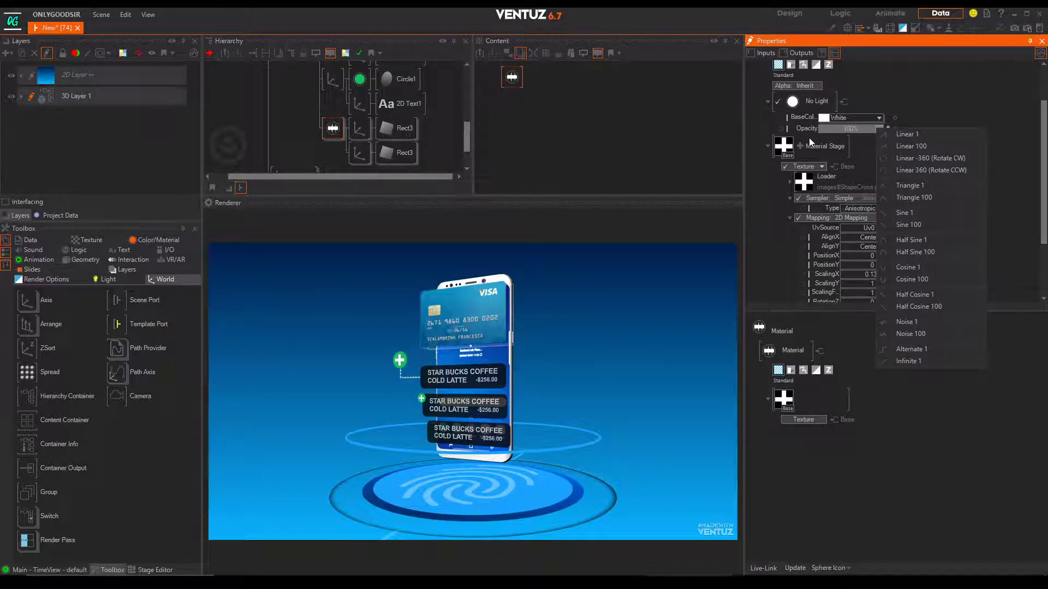
right_click(923, 100)
left_click(856, 131)
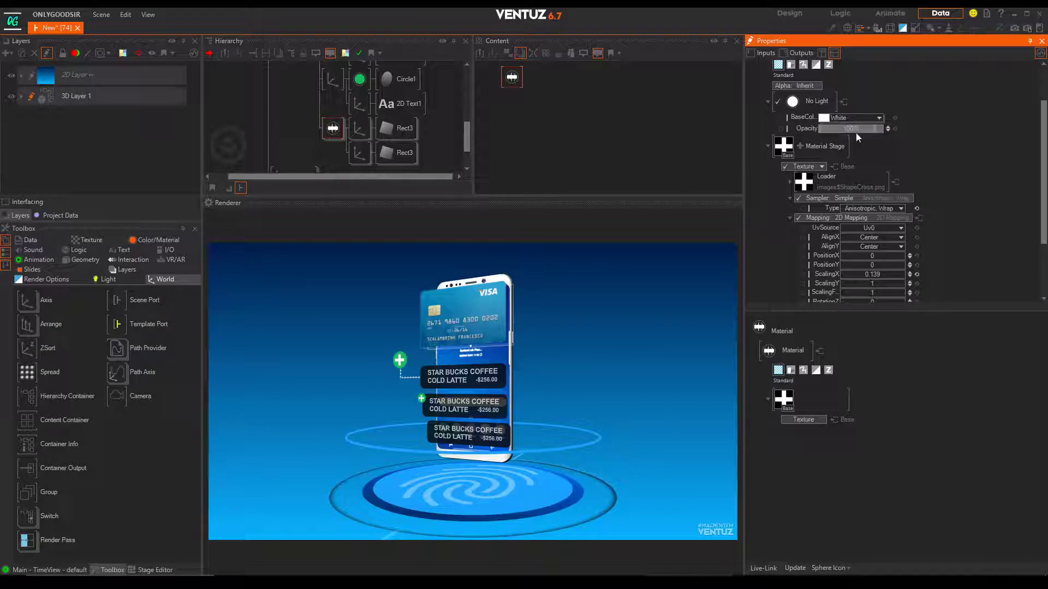
mouse_move(862, 130)
left_mouse_down()
mouse_move(834, 129)
mouse_move(851, 129)
left_mouse_up()
- Duplicate the plus-sign text axis in SLICE1's badge and raise the copy to Y 1.49
scroll(347, 154, "up", 5)
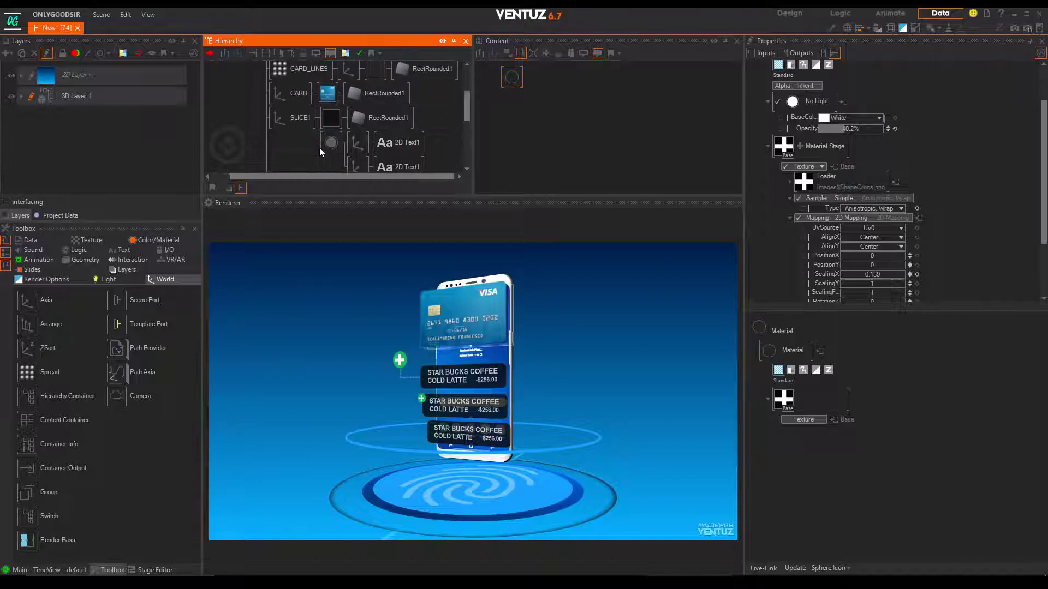
scroll(316, 137, "down", 5)
scroll(321, 137, "up", 3)
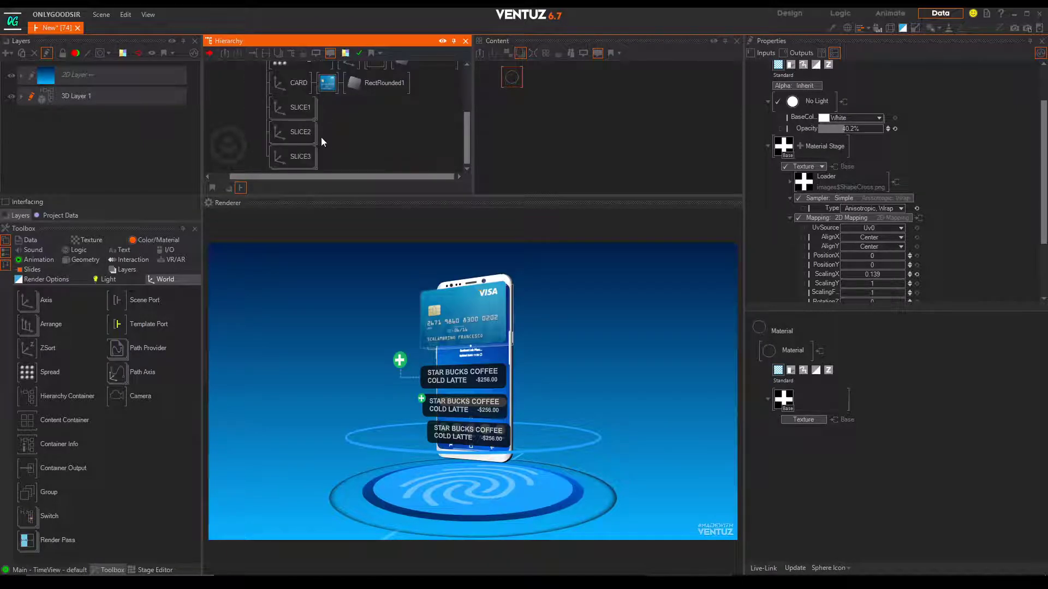
scroll(347, 171, "up", 2)
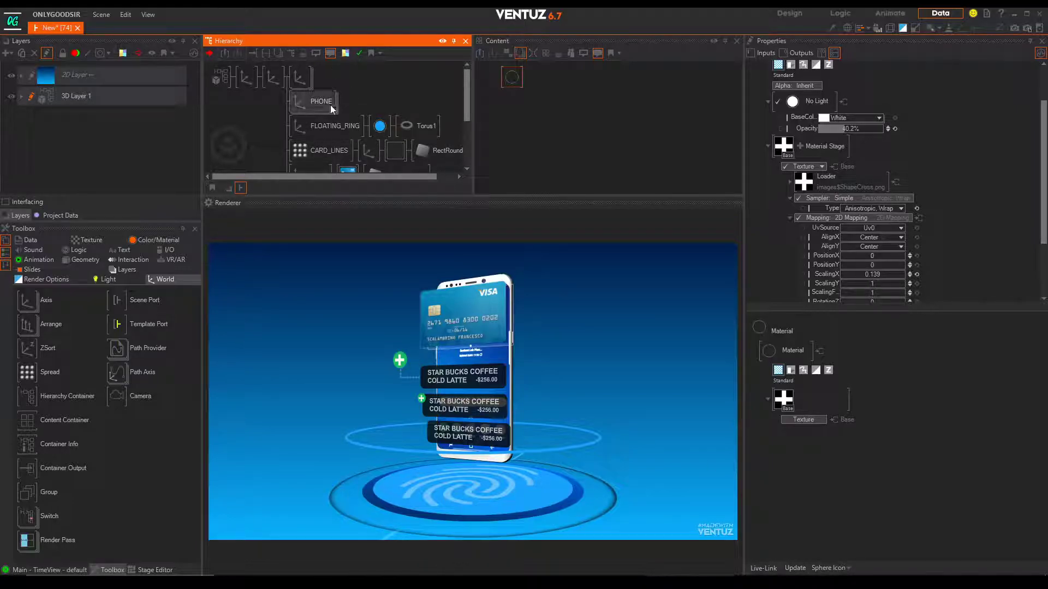
scroll(336, 119, "down", 1)
scroll(337, 119, "down", 3)
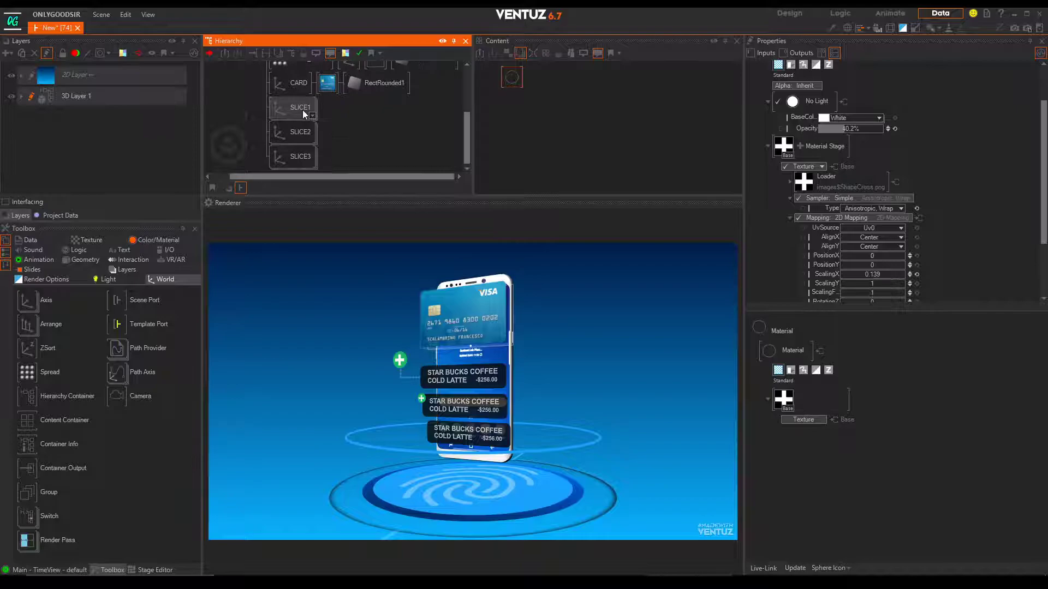
scroll(349, 140, "down", 5)
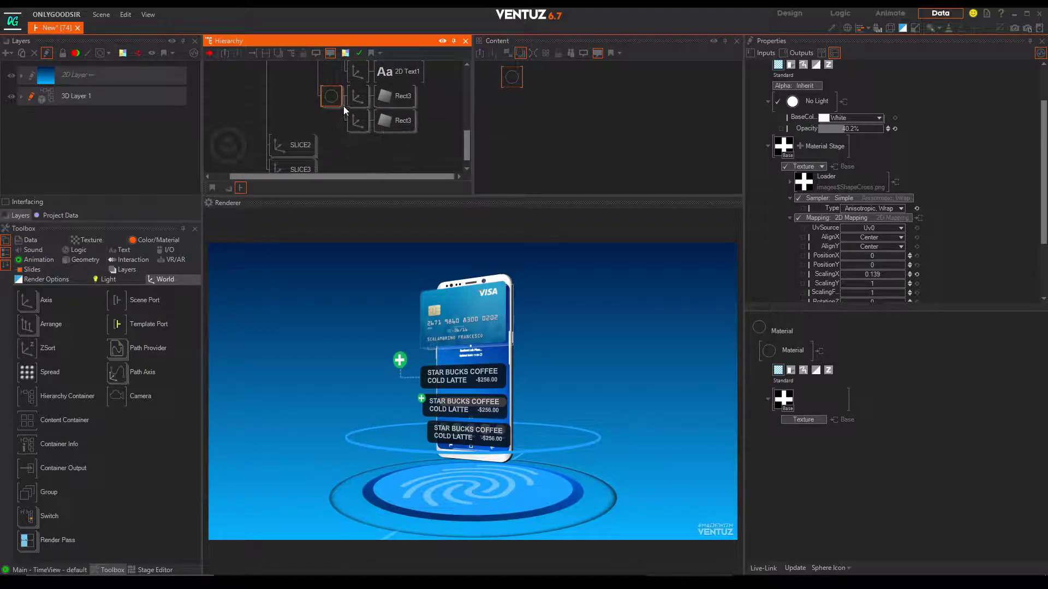
scroll(335, 104, "up", 1)
left_click(354, 110)
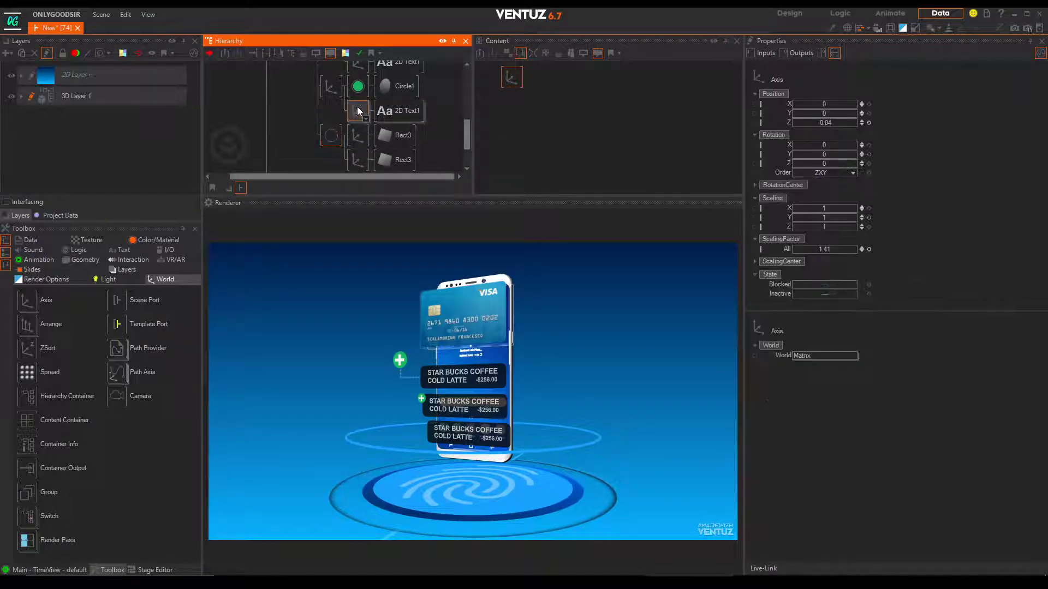
left_click_drag(358, 113, 358, 122, "ctrl")
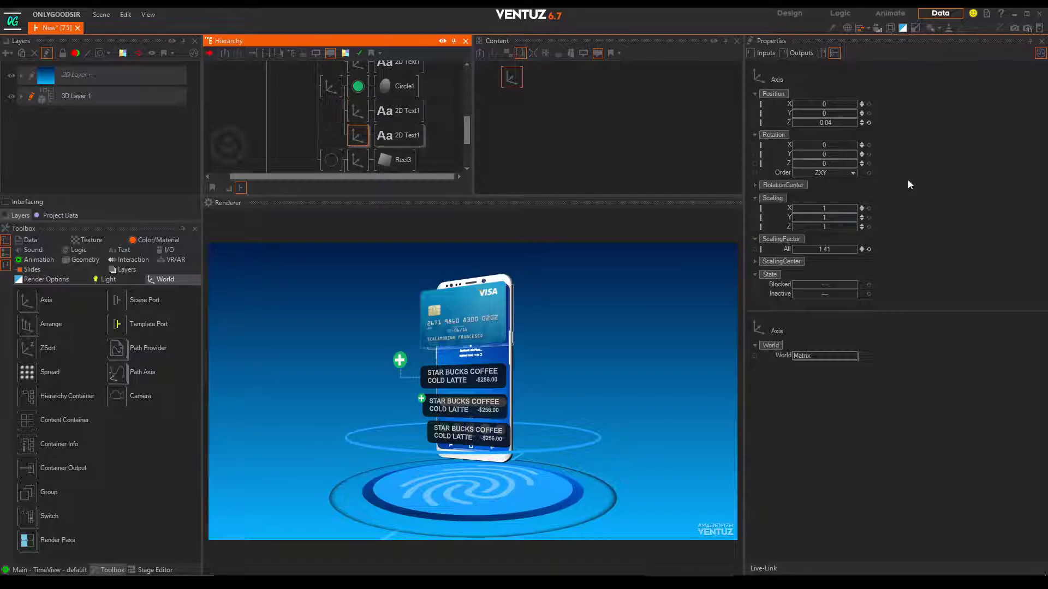
left_click_drag(827, 116, 450, 107)
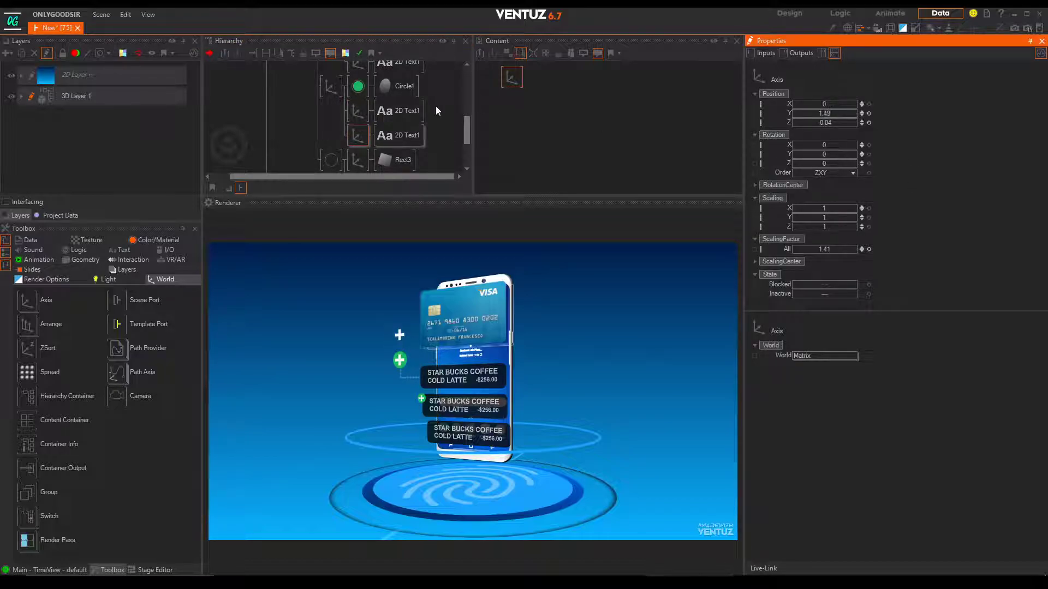
- Replace the copied plus sign's text with "> > >" and close the text editor
left_click(395, 139)
left_click(519, 111)
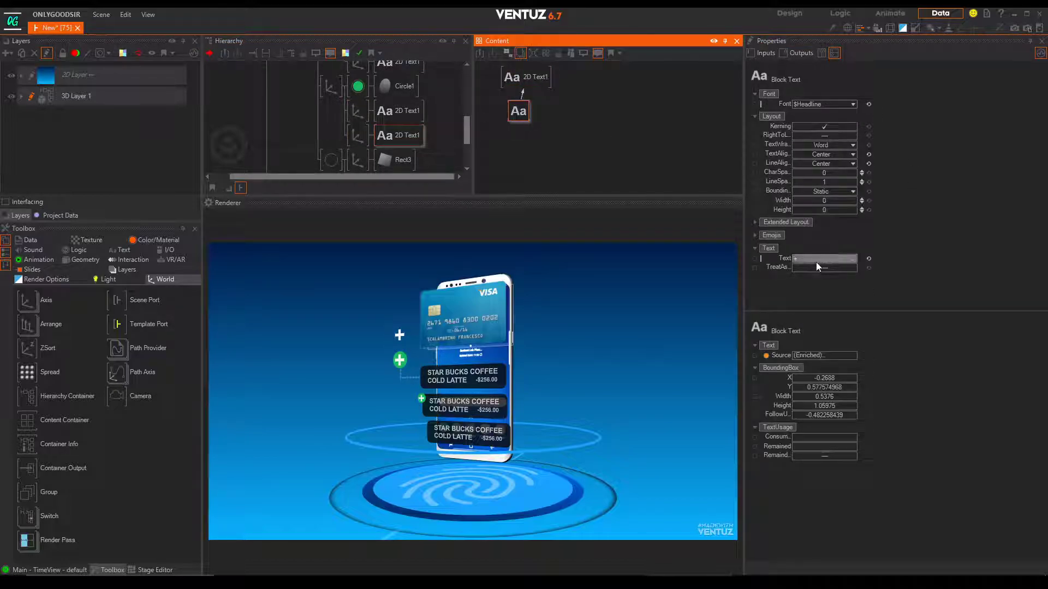
left_click(853, 259)
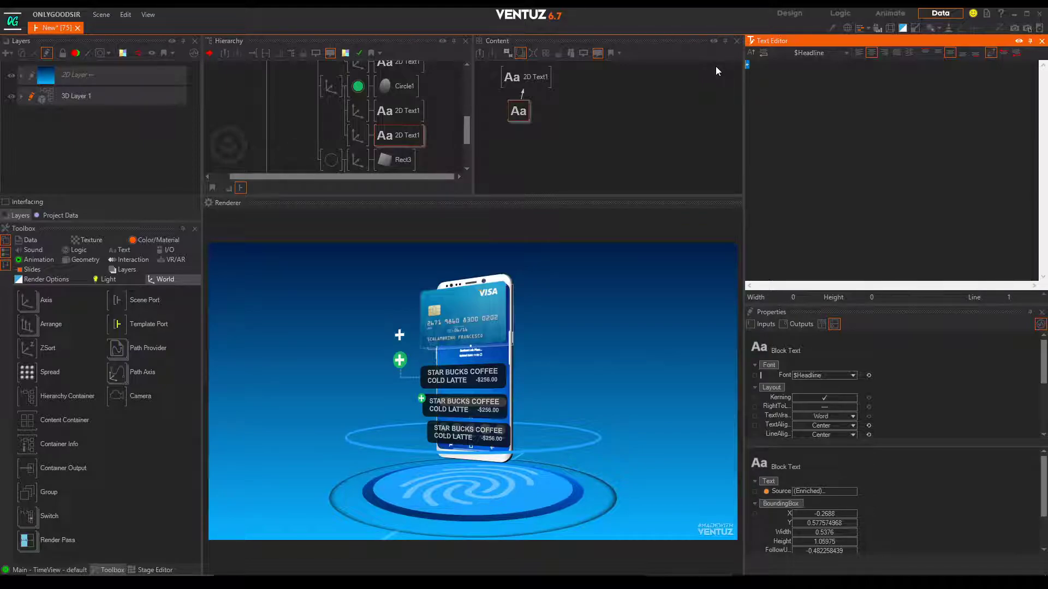
type("> > >")
left_click(357, 135)
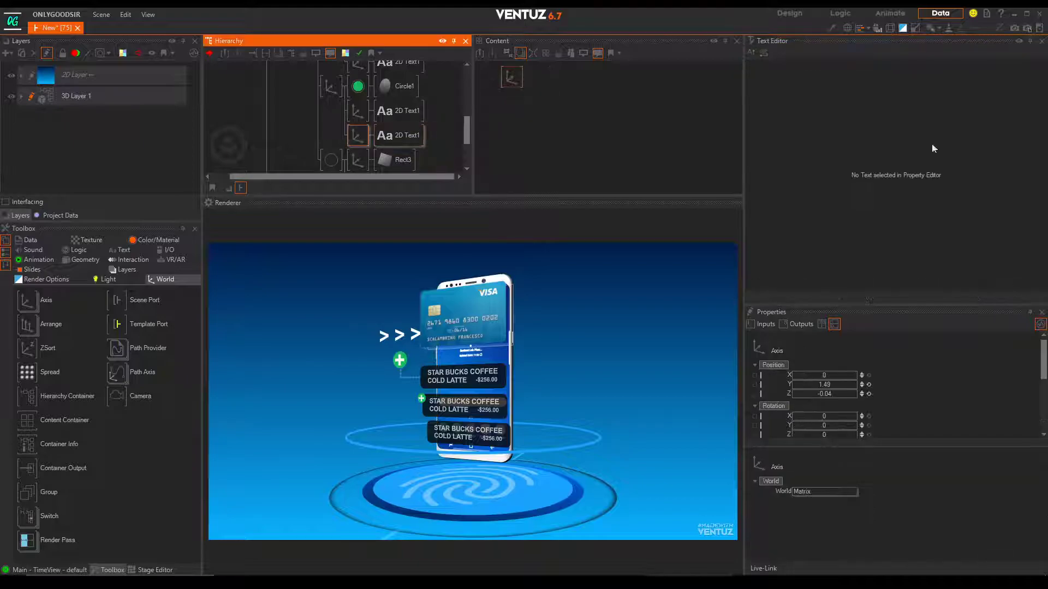
left_click(1042, 41)
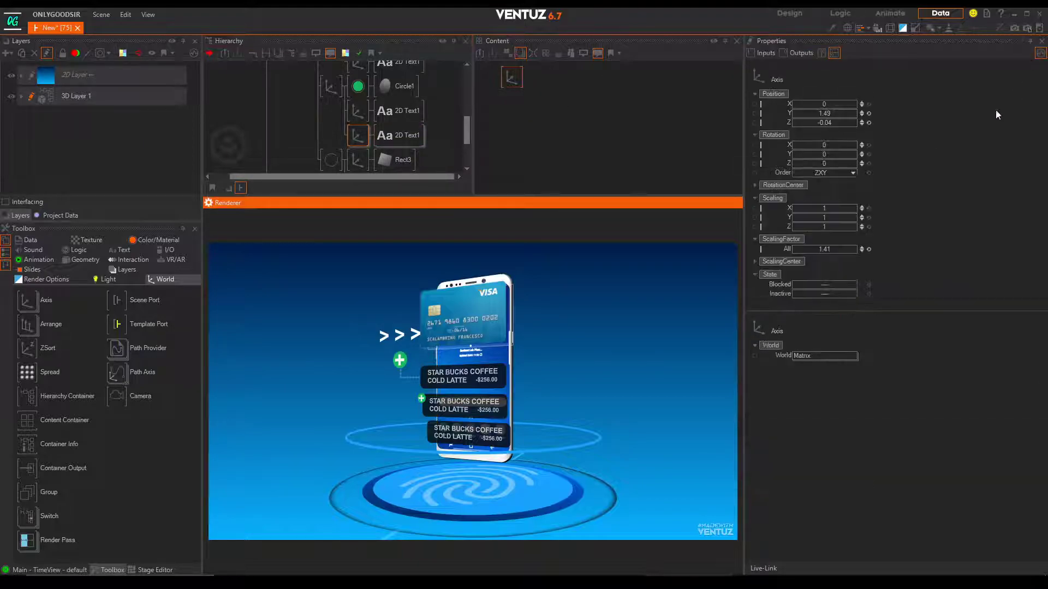
- Rotate the "> > >" text axis -90 degrees about Z and raise its Y position to about 2.2, above the badge
left_click_drag(833, 163, 797, 163)
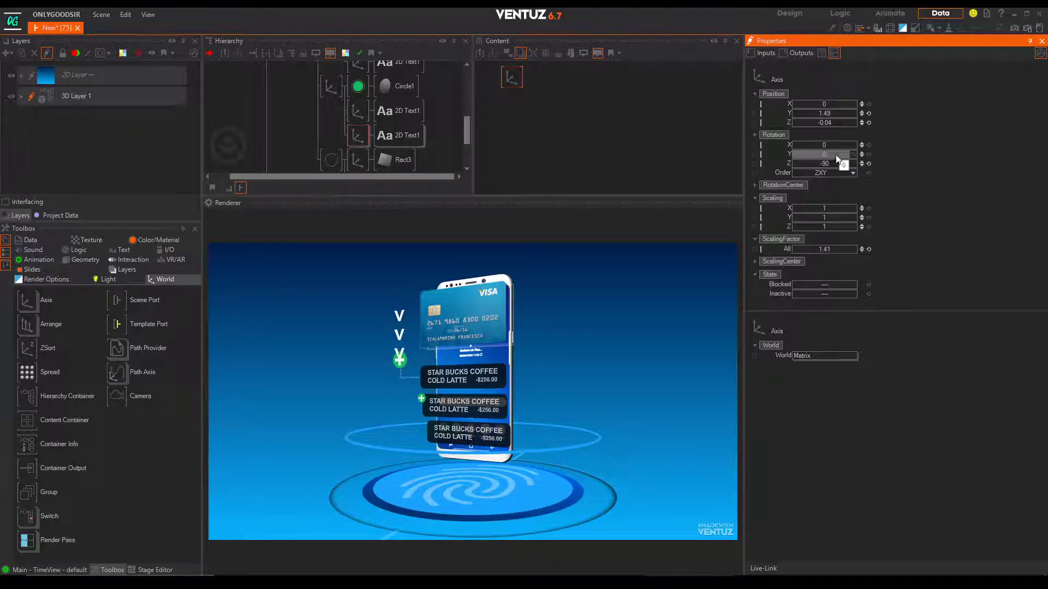
left_click_drag(830, 123, 831, 108)
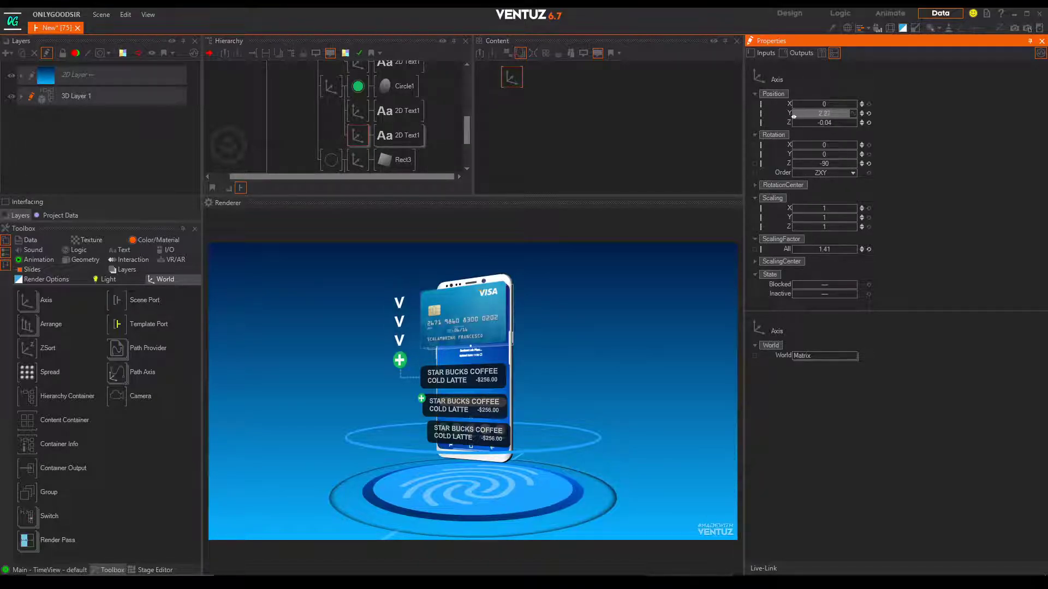
left_click(398, 141)
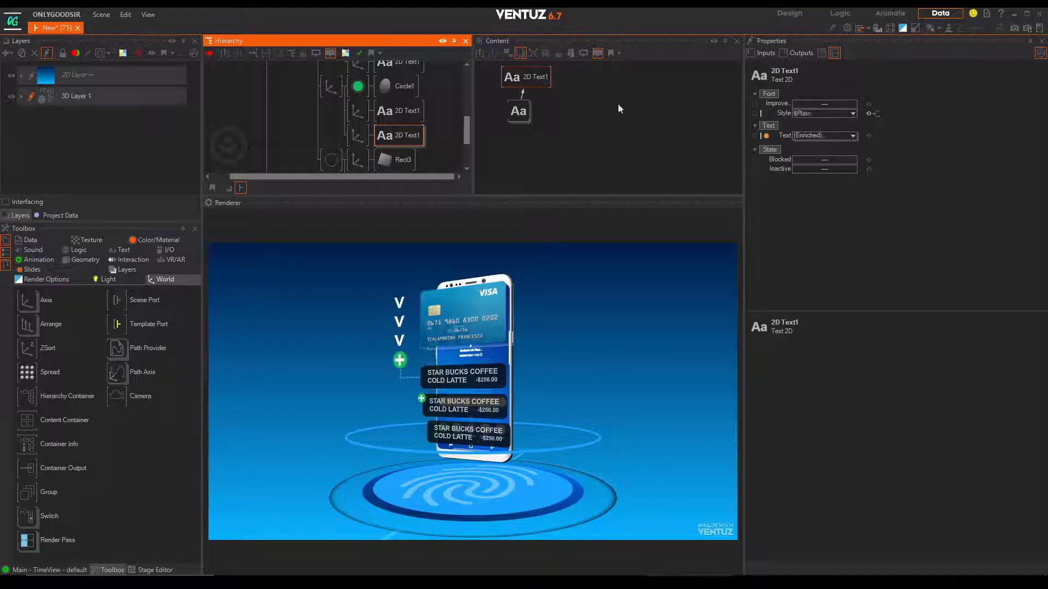
- Set the font of the selected 2D Text1's Block Text to Default
left_click(518, 110)
left_click(853, 103)
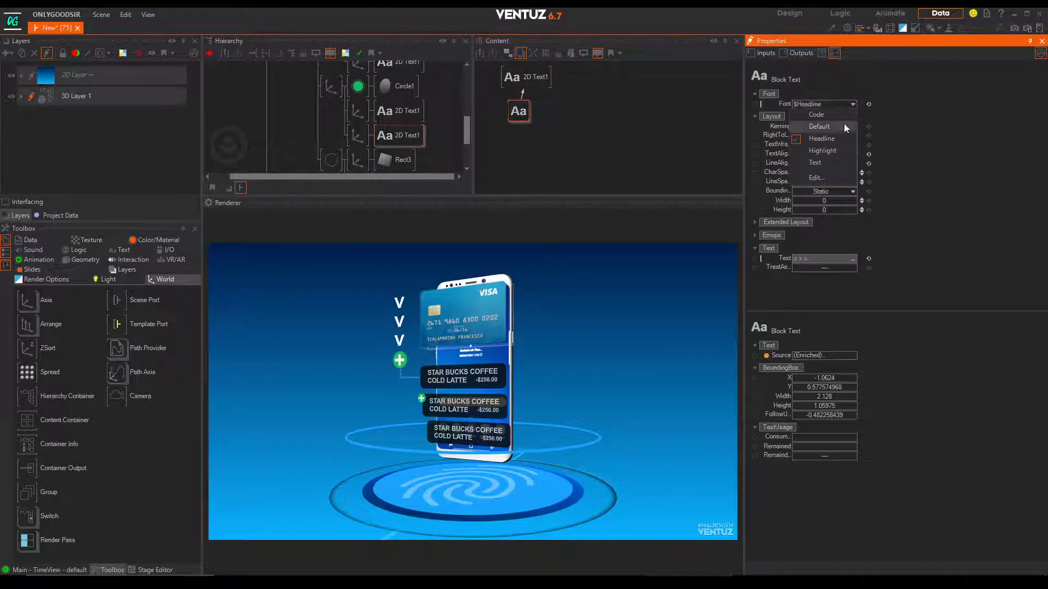
left_click(830, 130)
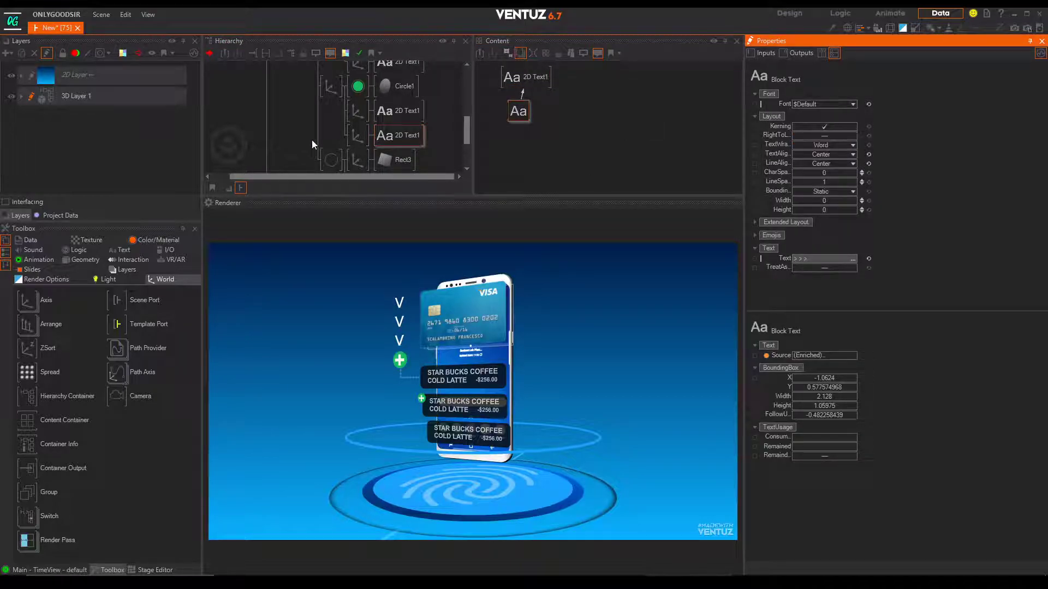
- On the arrow text's axis, set X scaling to 0.55, Y scaling to 1.48, the scaling factor to 1.09 and Y position to 1.62
left_click(365, 139)
left_click_drag(836, 217, 810, 208)
left_click(869, 226)
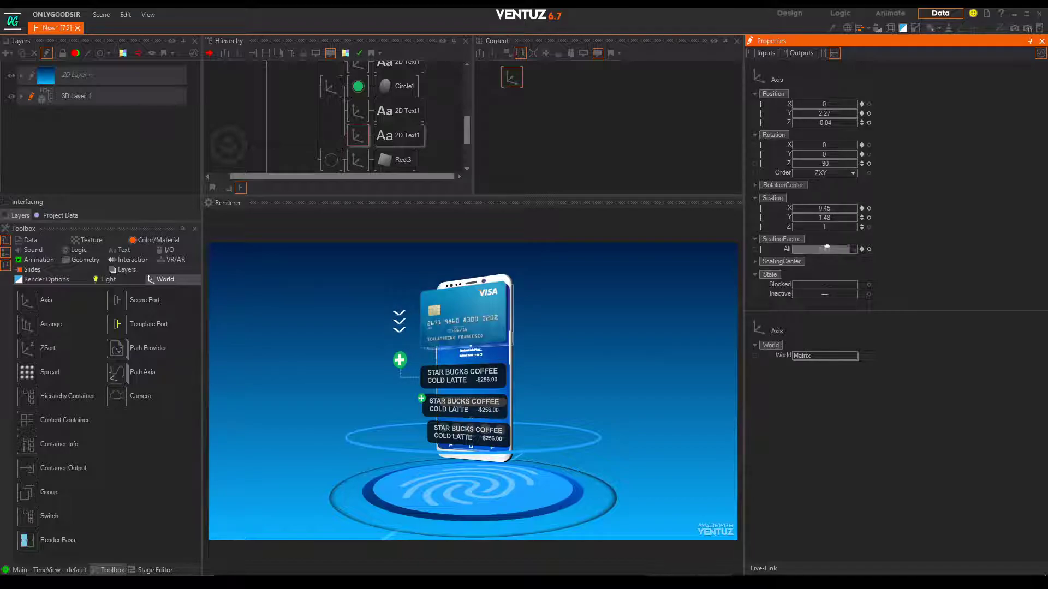
left_click_drag(810, 246, 820, 246)
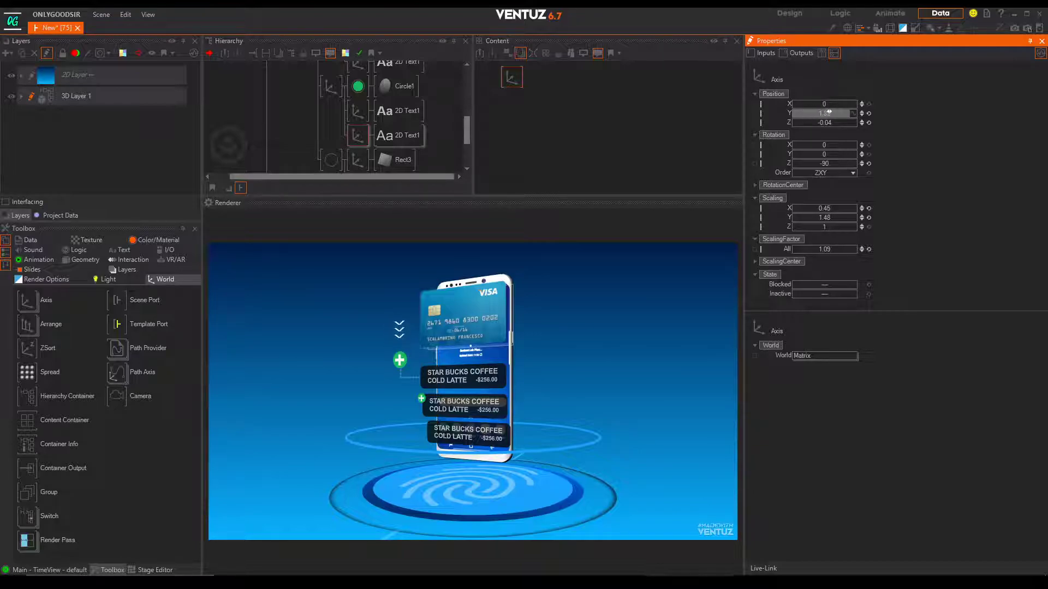
left_click_drag(813, 113, 816, 113)
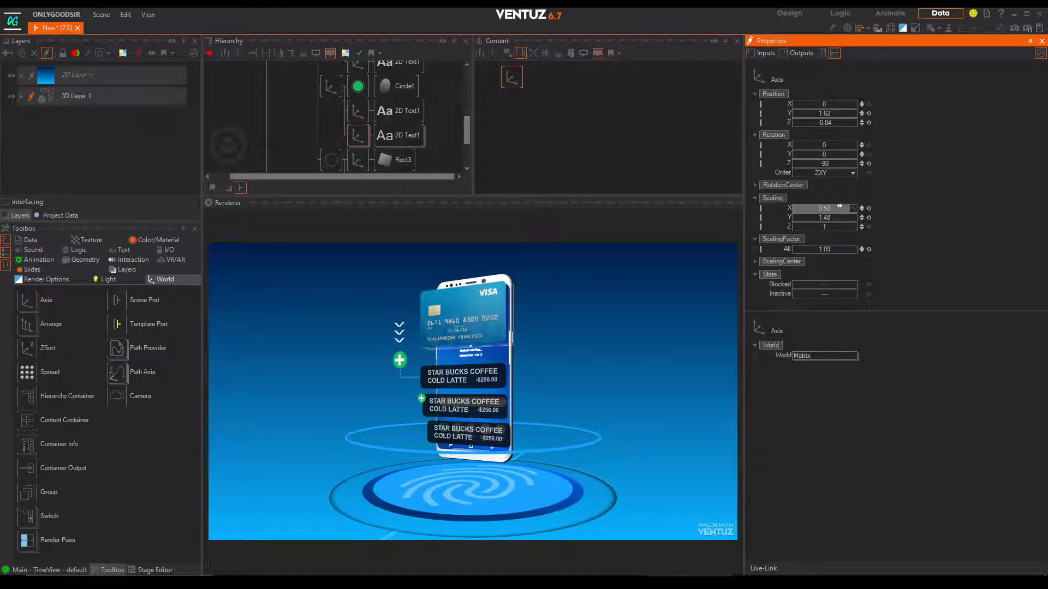
- Insert a Color node ahead of the arrow text's axis in the hierarchy
double_click(382, 139)
type("col")
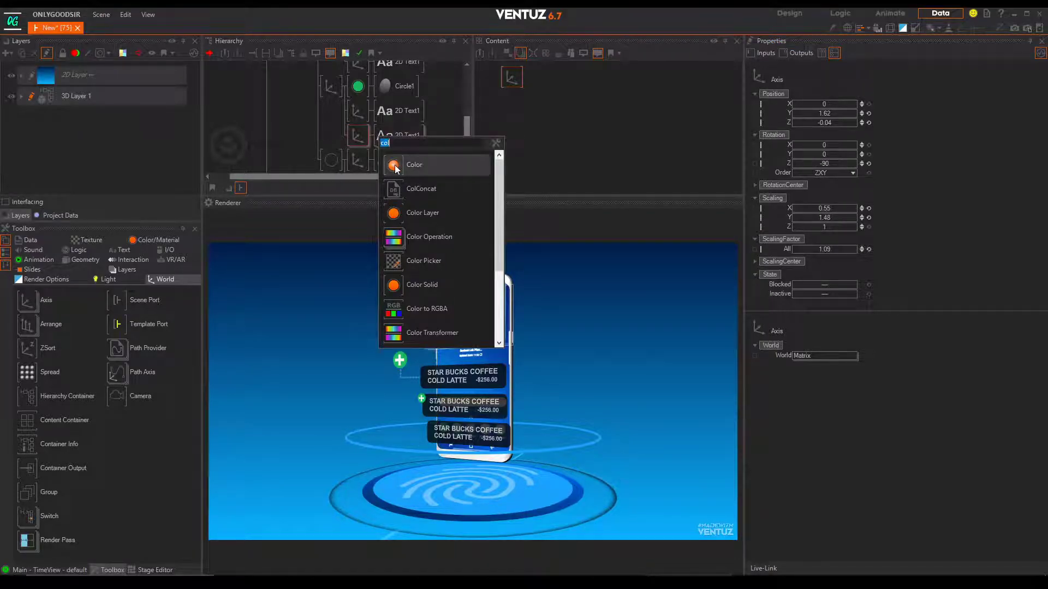
left_click(395, 165)
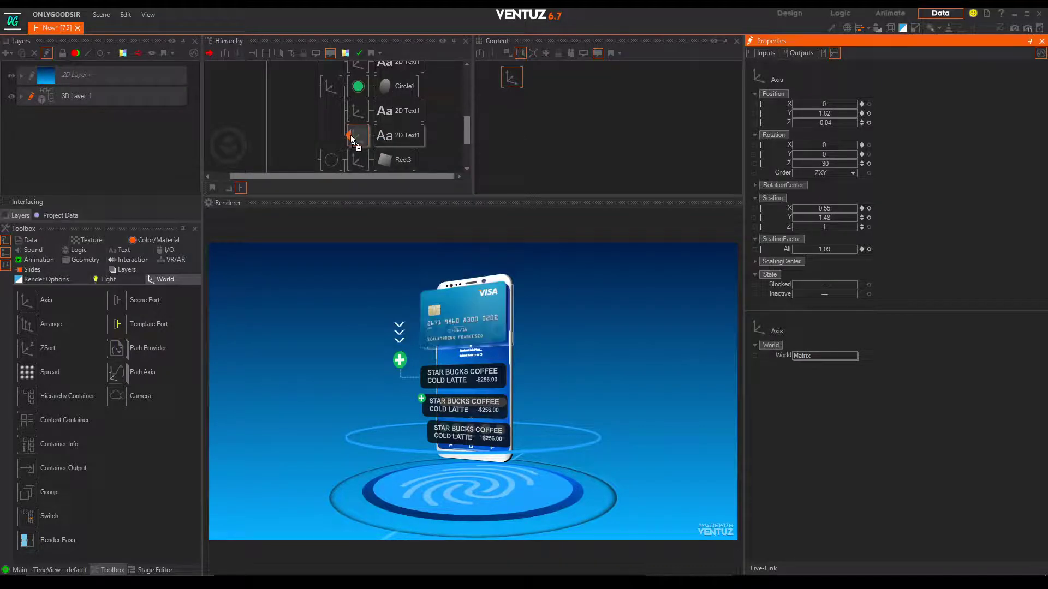
left_click(355, 142)
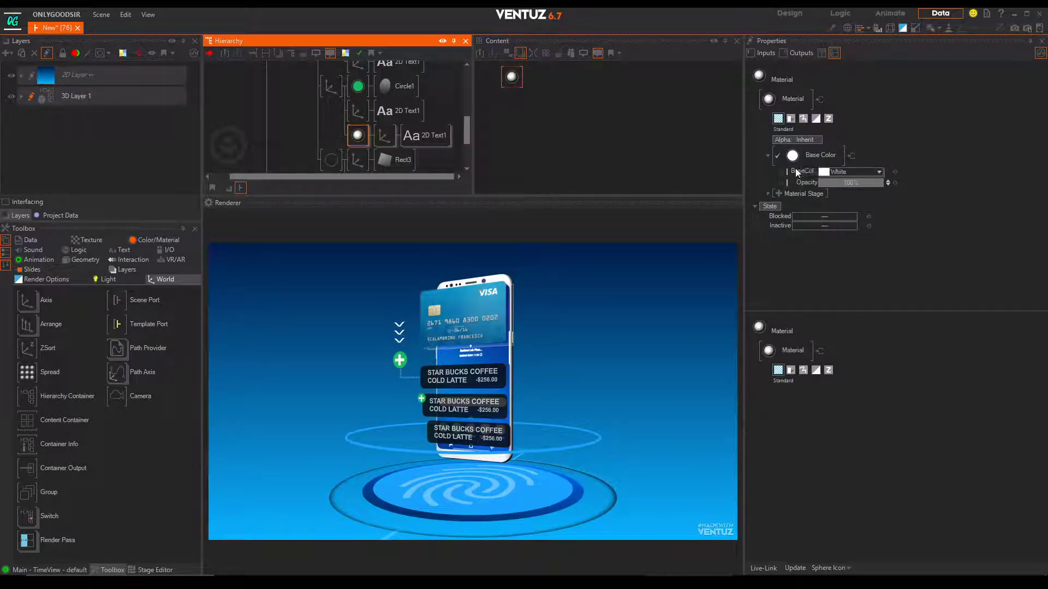
- Add a Base texture stage to the arrow's material and source it from the light-to-mid-blue 1D Gradient preset
left_click(778, 194)
mouse_move(797, 196)
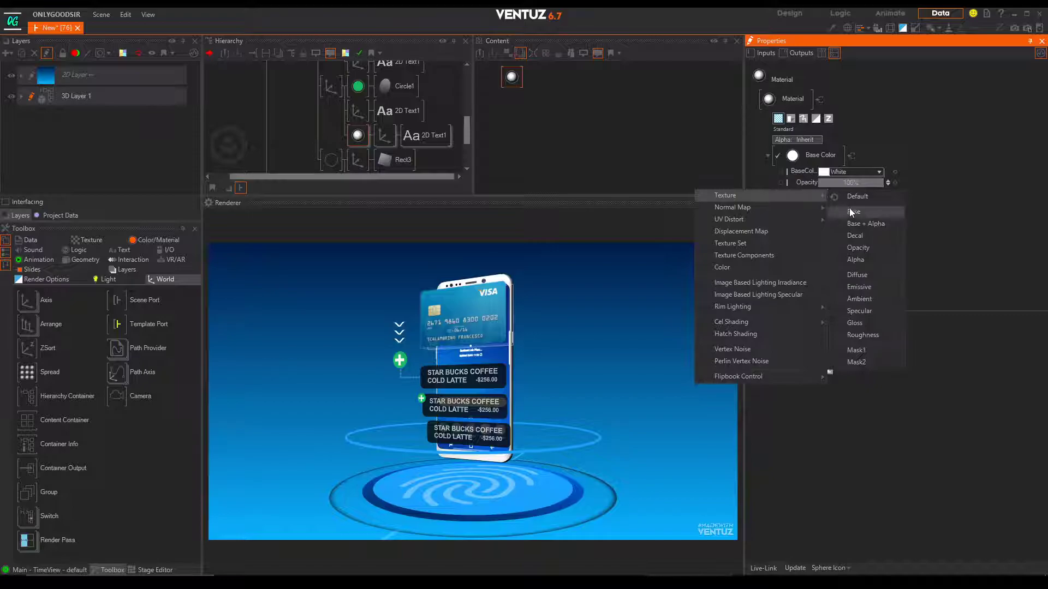
left_click(849, 207)
left_click(830, 230)
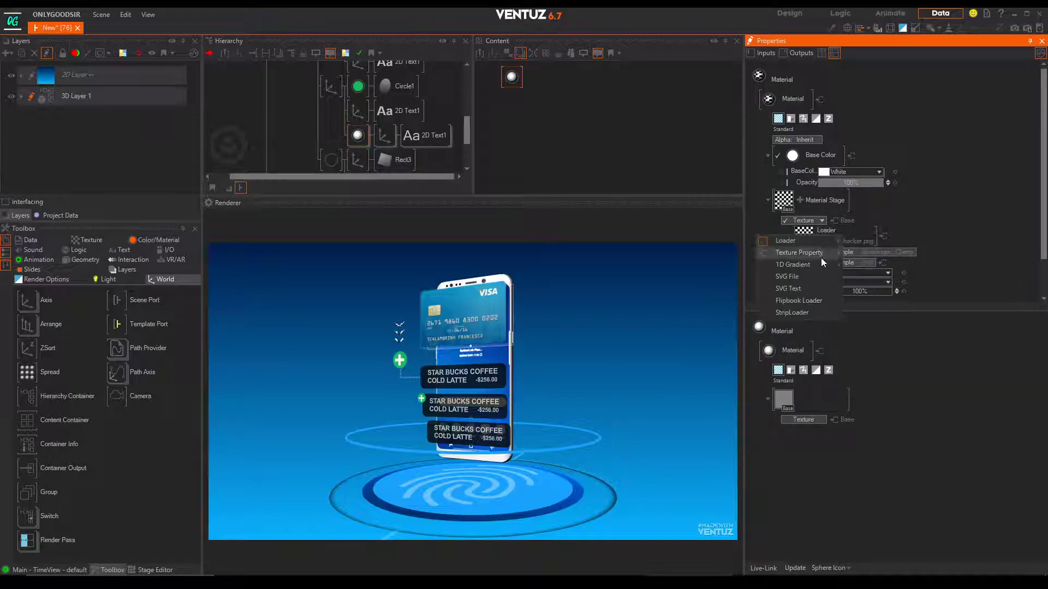
mouse_move(813, 264)
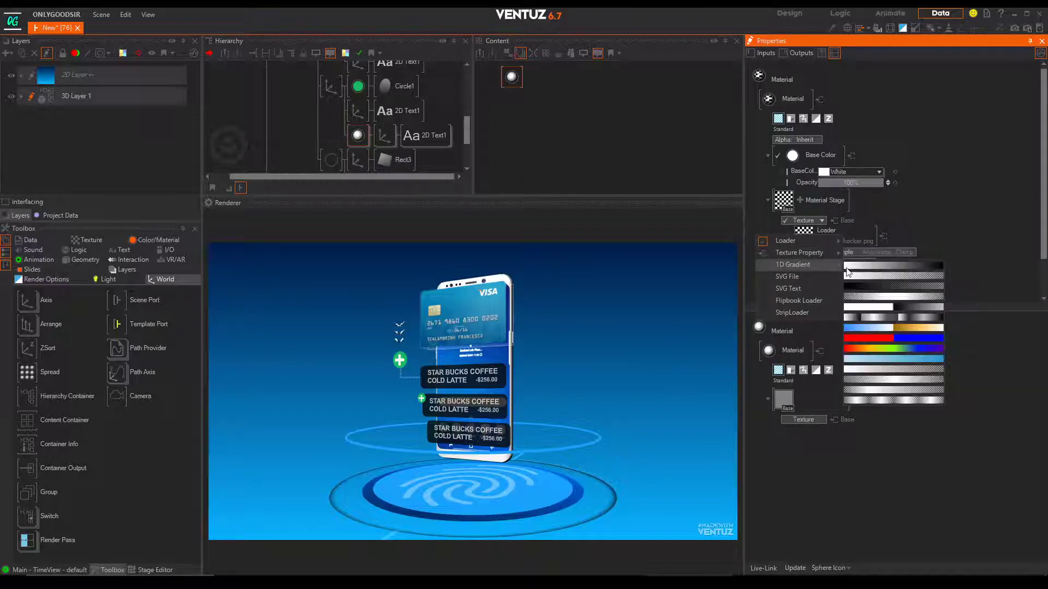
left_click(893, 358)
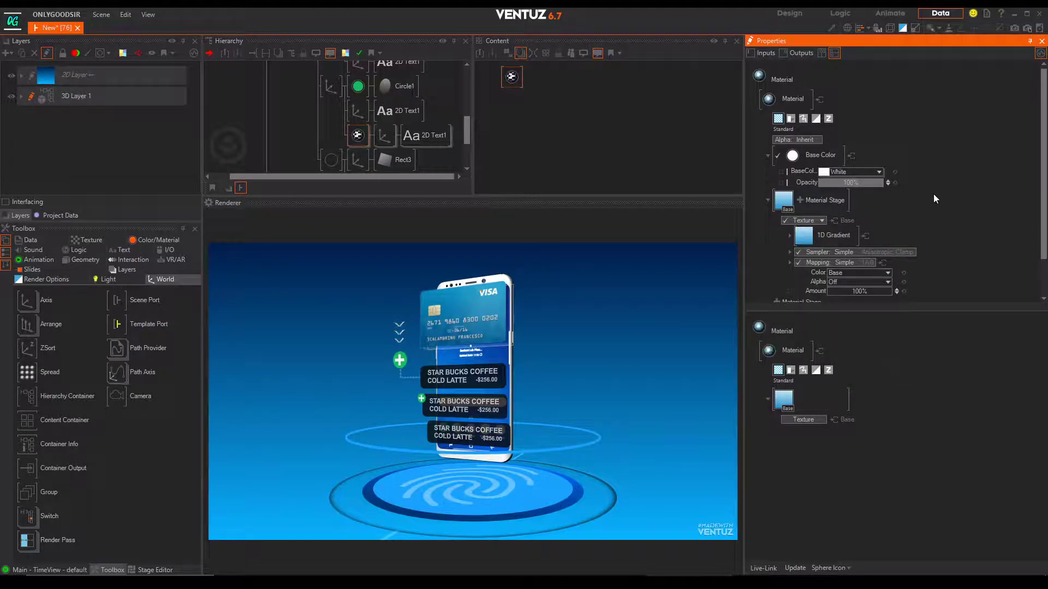
- Darken the end colour of the arrow material's 1D gradient to a deep blue
left_click(790, 237)
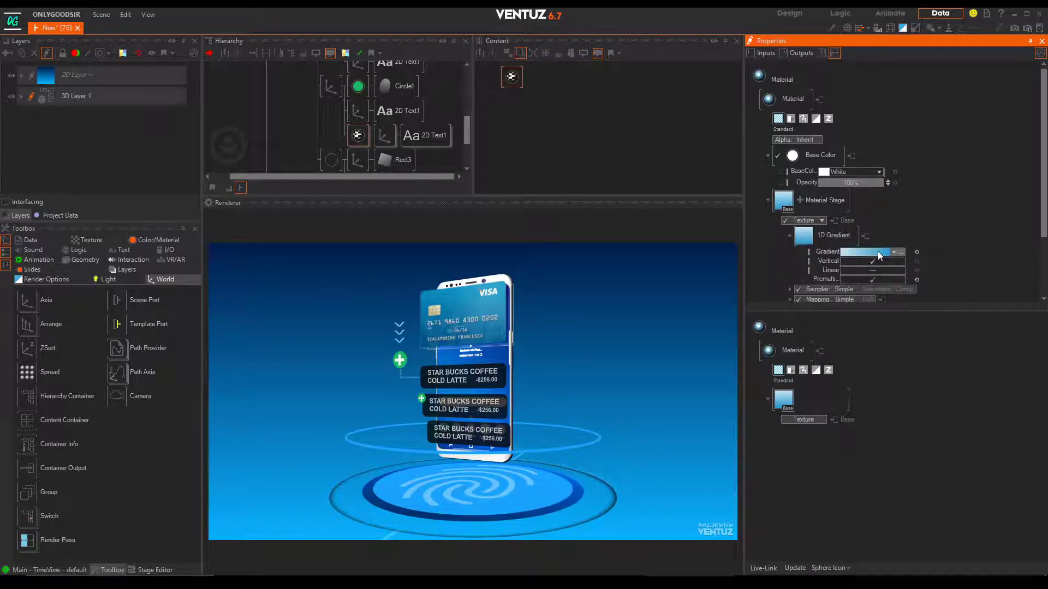
left_click(879, 252)
left_click(900, 253)
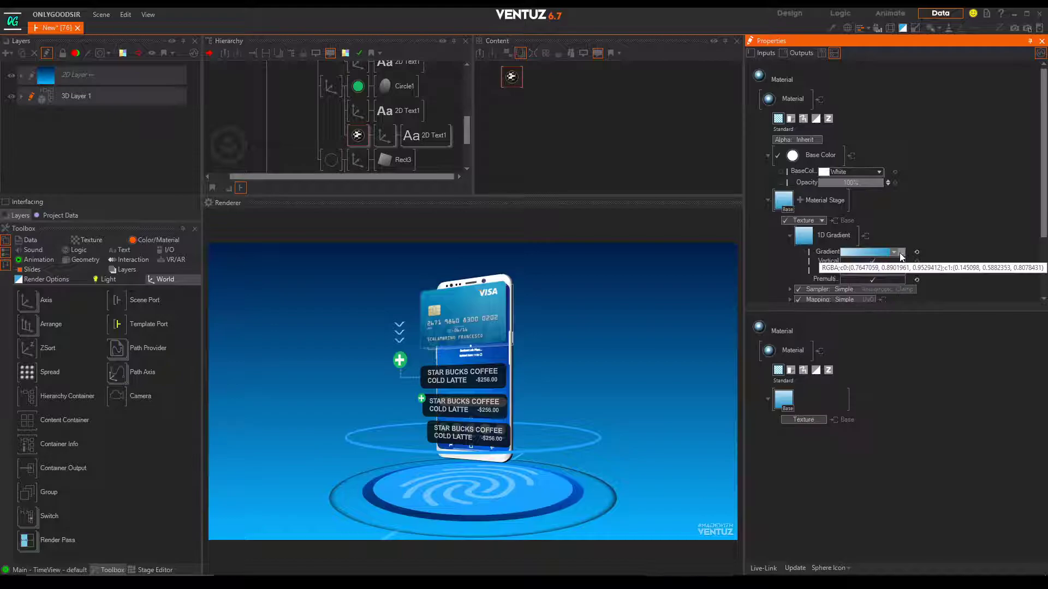
left_click(900, 253)
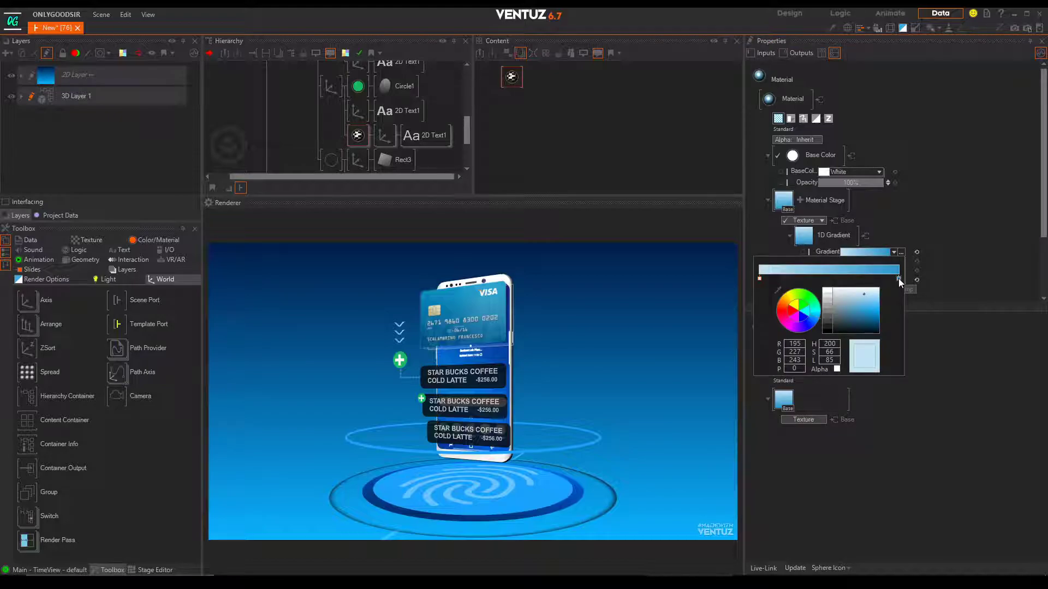
left_click(898, 278)
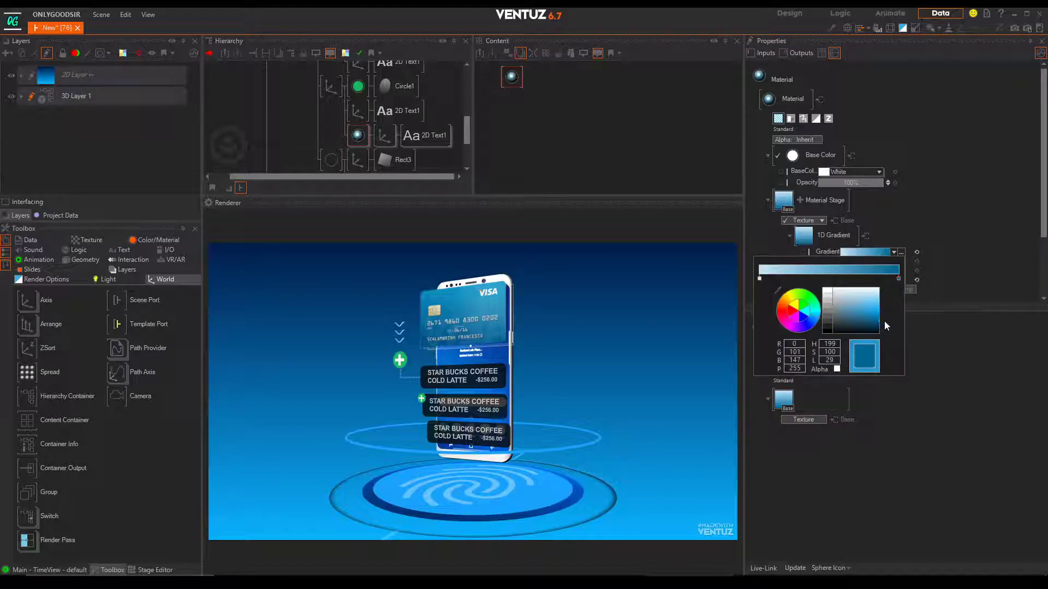
left_click_drag(889, 317, 892, 320)
left_click(981, 188)
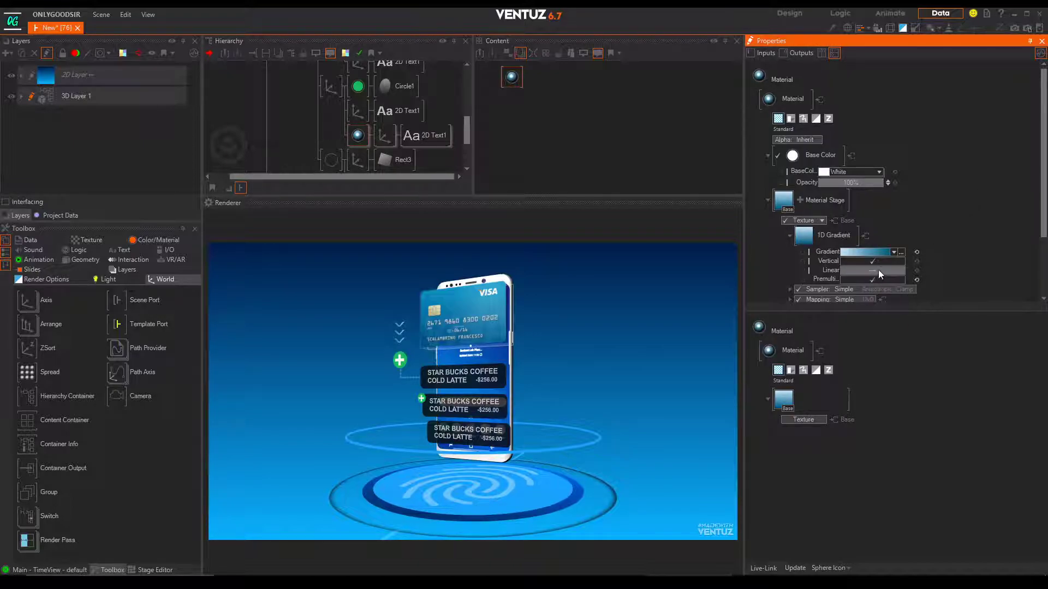
- Turn off the gradient's Vertical option and recolour its stops to a bright, nearly uniform sky blue
left_click(879, 263)
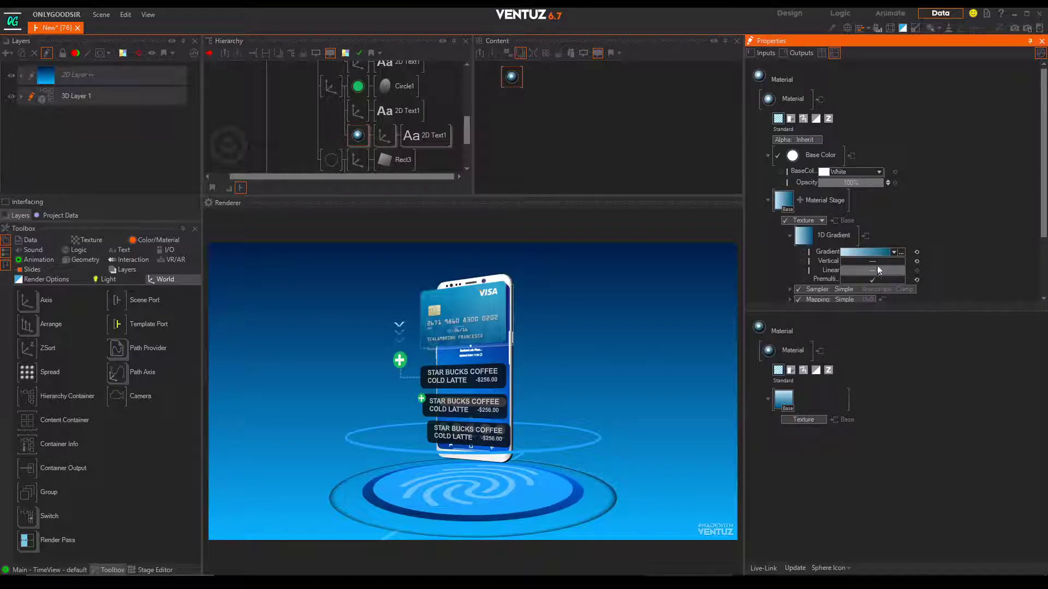
left_click(882, 252)
left_click(903, 252)
left_click(904, 252)
left_click(898, 279)
mouse_move(886, 303)
left_mouse_down()
mouse_move(887, 314)
mouse_move(857, 306)
mouse_move(866, 316)
mouse_move(879, 304)
left_mouse_up()
left_click(759, 278)
left_click(940, 221)
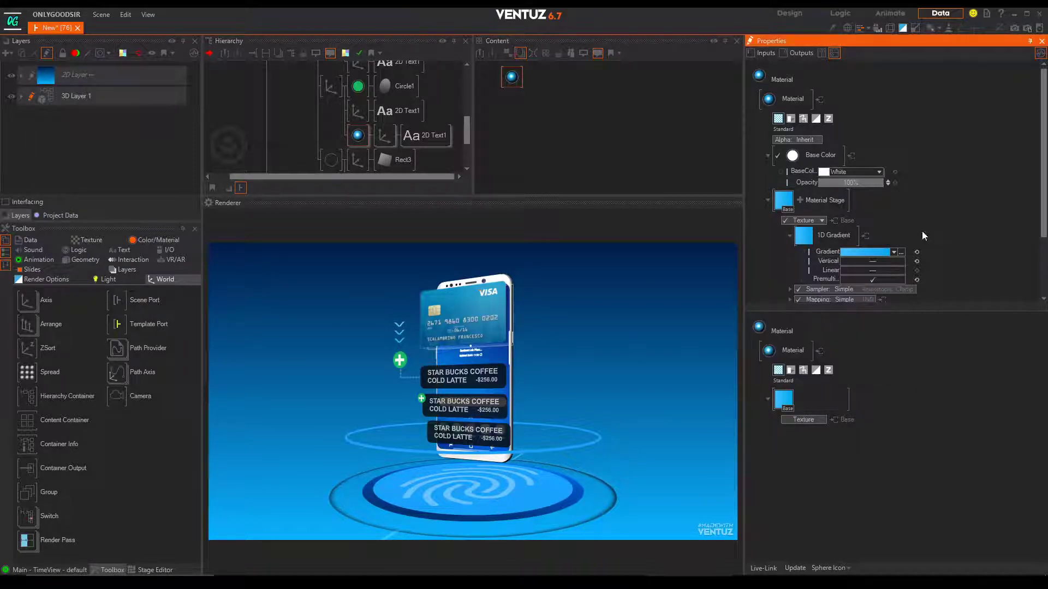
- Change the arrow material's lighting type to No Light
left_click(768, 200)
left_click(303, 107)
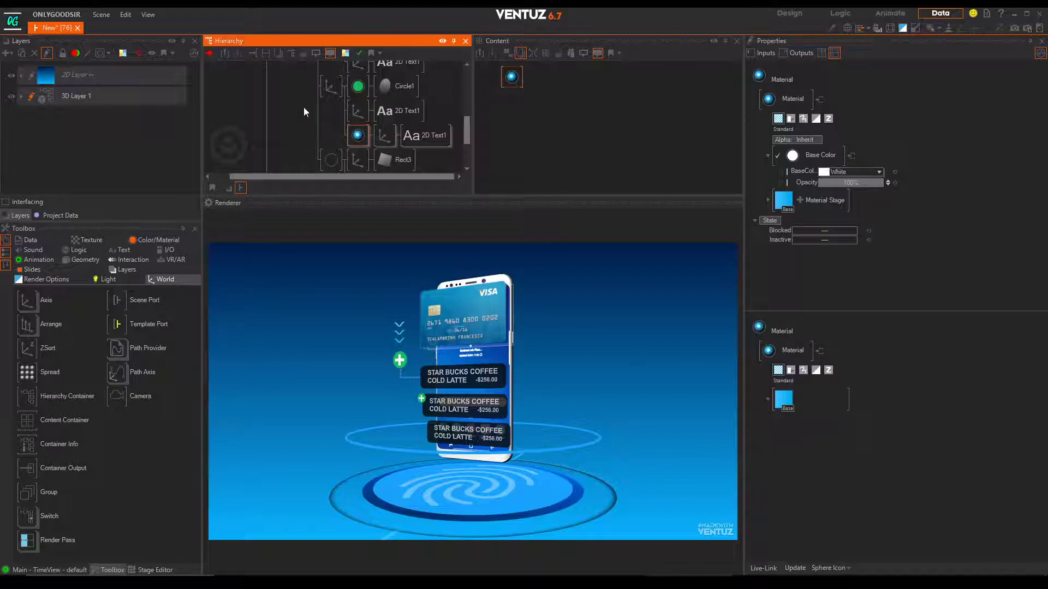
left_click(829, 159)
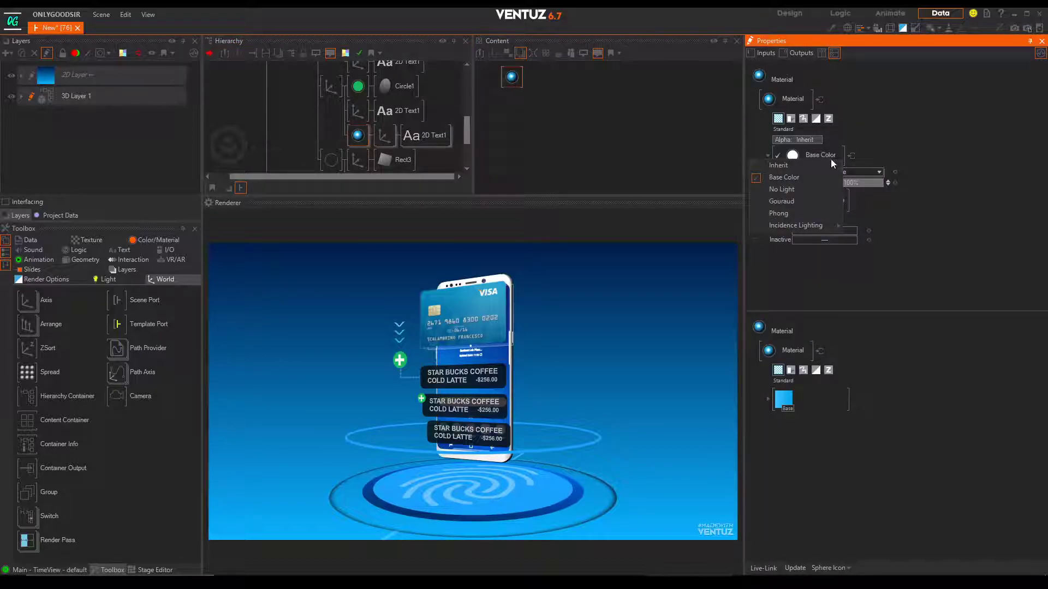
left_click(804, 192)
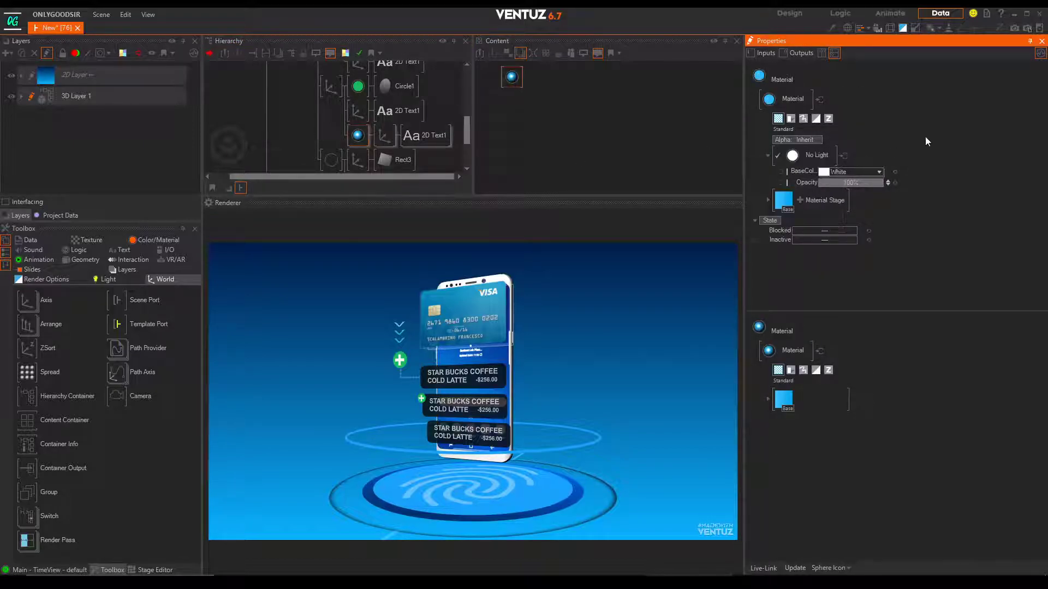
- Set the arrow axis's Y position to 1.68 and add a Mover node to its content
left_click(379, 131)
left_click(831, 113)
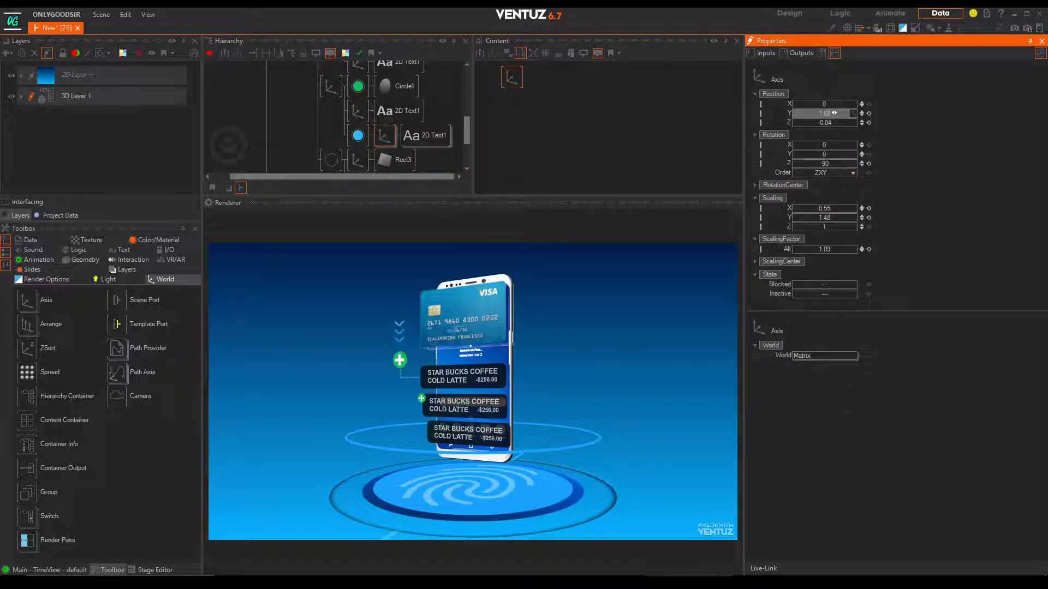
left_click(556, 90)
double_click(555, 91)
type("mo")
left_click(570, 143)
- Copy the axis's Y position of 1.68 into the Mover's Min and Max, and bind the Mover to Position Y
left_click(513, 75)
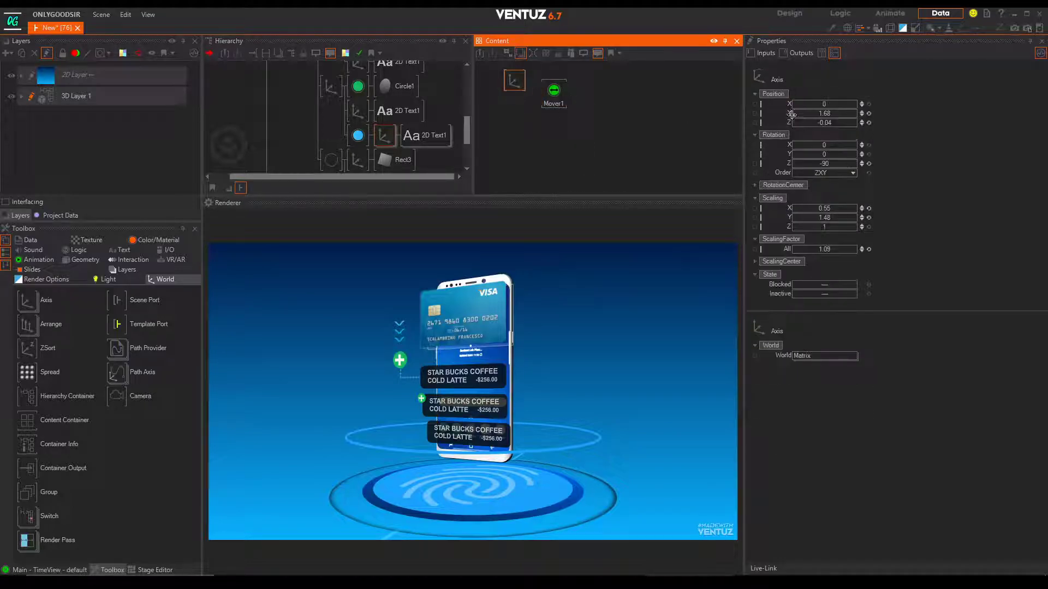
left_click(813, 114)
key("ctrl+c")
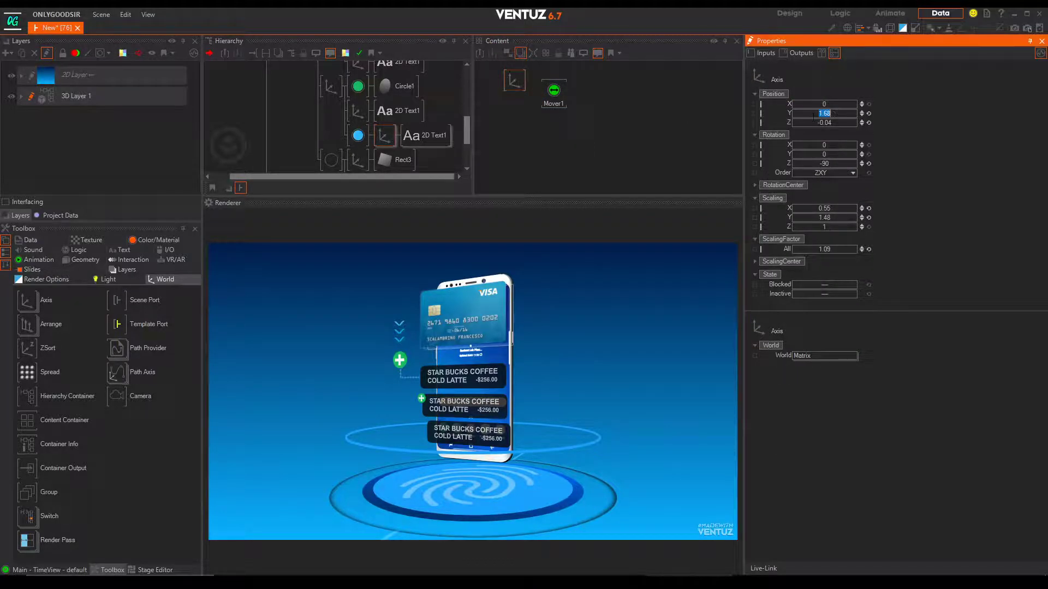
left_click(554, 90)
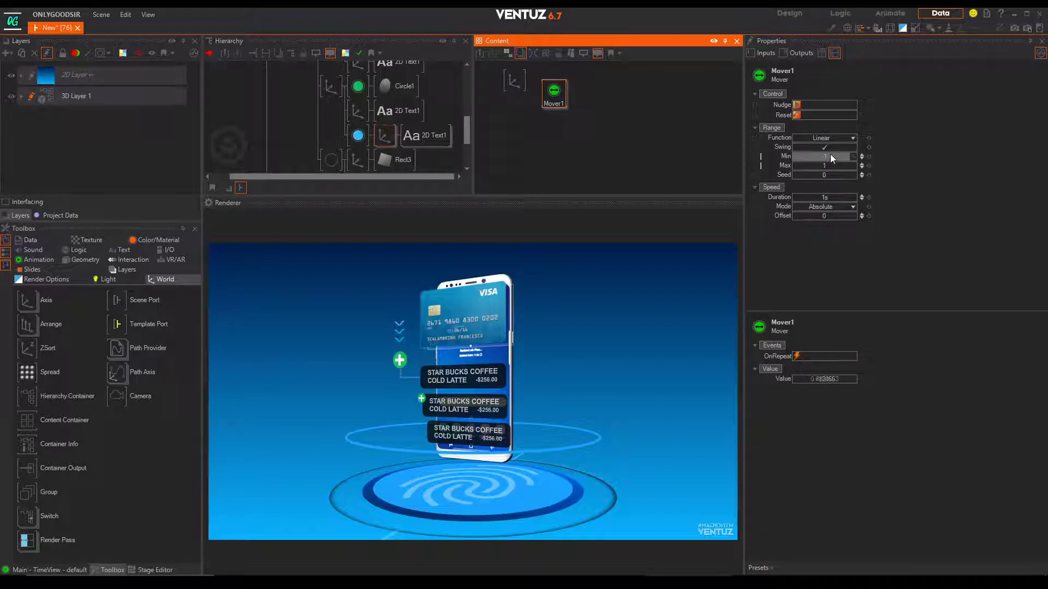
left_click(830, 155)
key("ctrl+v")
left_click(830, 165)
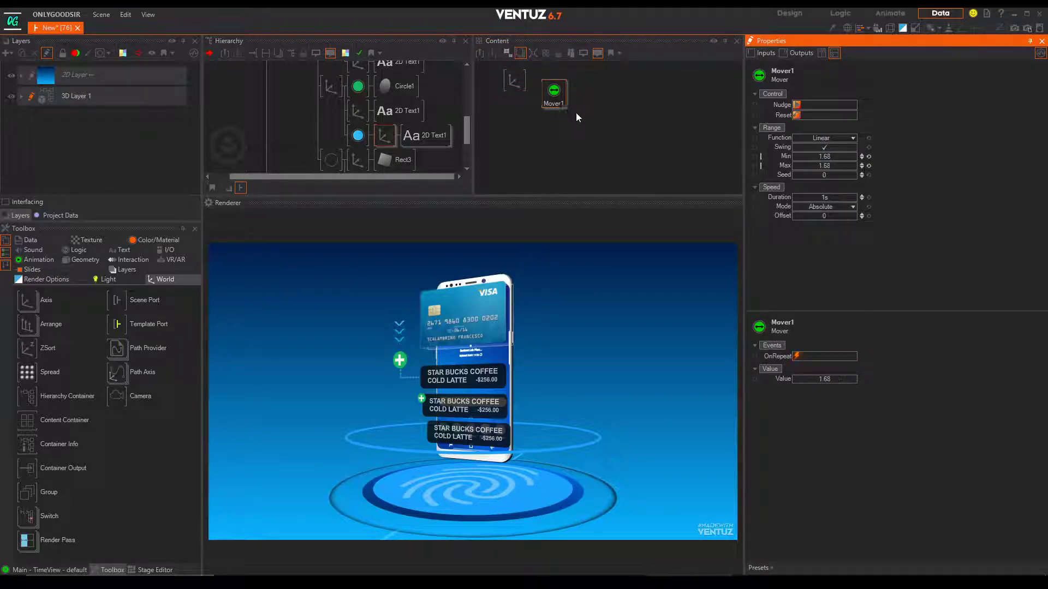
left_click(514, 81)
left_click_drag(789, 114, 557, 95)
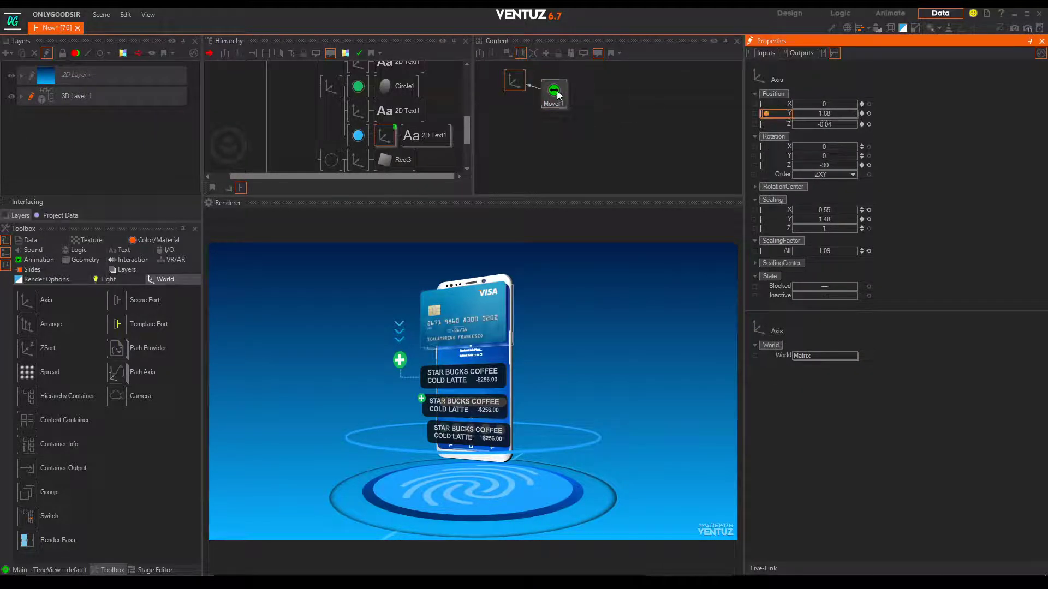
- Set the Mover's Max to 1.88 and its function to Cosine, and adjust its duration
left_click(560, 99)
left_click_drag(826, 167, 835, 166)
left_click(846, 138)
left_click(830, 172)
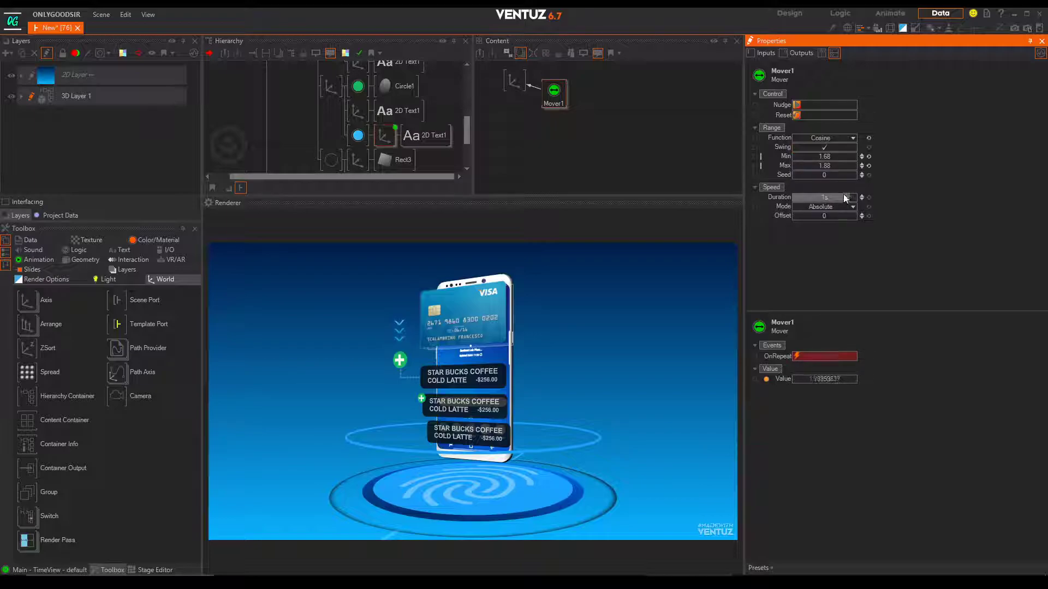
left_click_drag(851, 197, 855, 198)
- Adjust the scene's top-level axes so the phone appears smaller, turned and seen from a higher angle
left_click(281, 126)
scroll(278, 148, "up", 5)
middle_click_drag(294, 140, 332, 164)
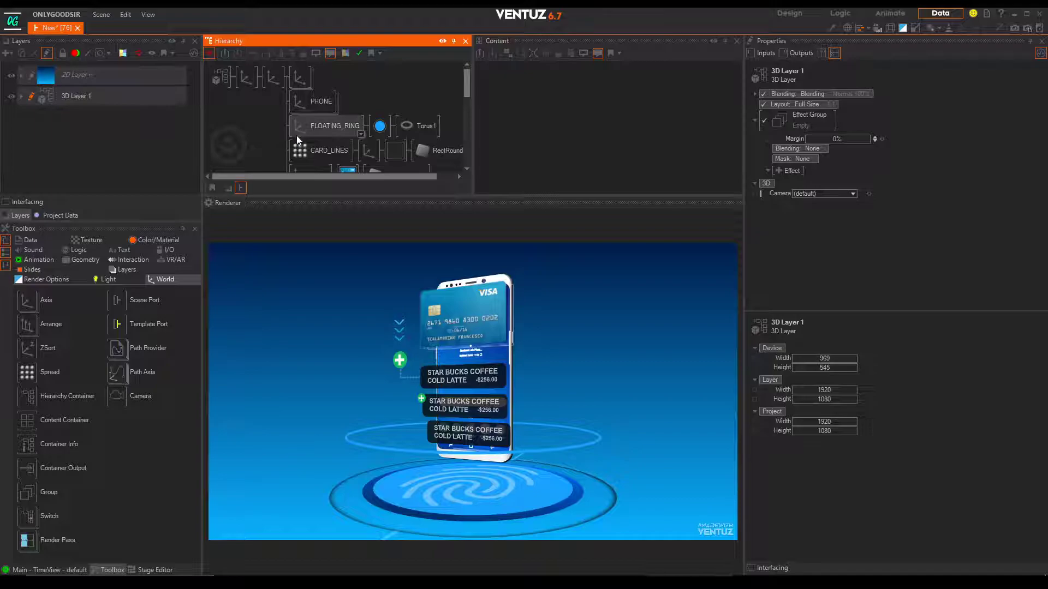
left_click(274, 77)
left_click_drag(854, 154, 826, 143)
left_click(246, 77)
- Add a Camera node to the 3D layer's hierarchy
left_click(263, 130)
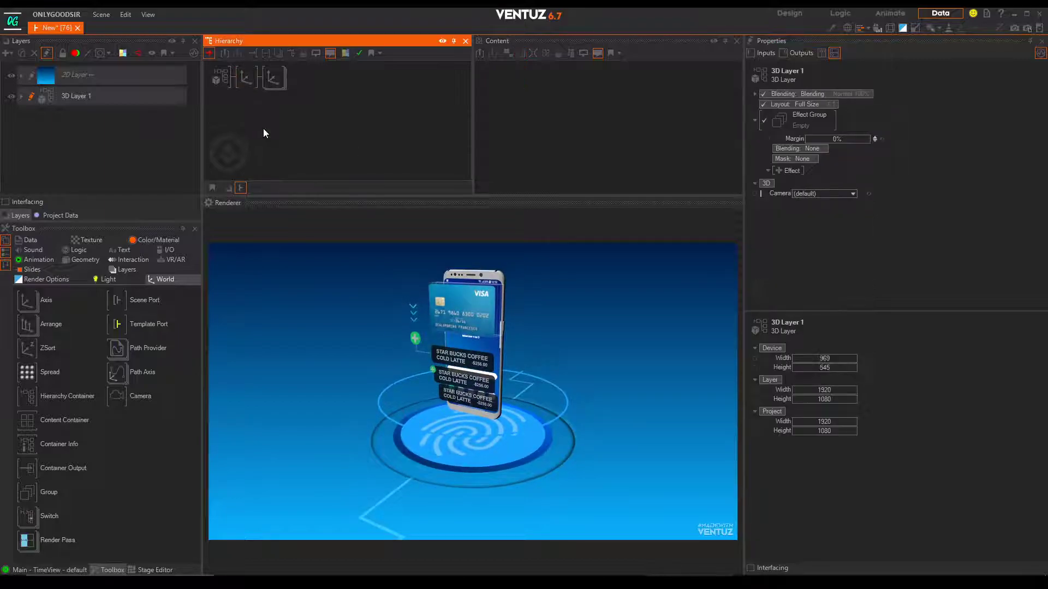
double_click(263, 130)
type("cam")
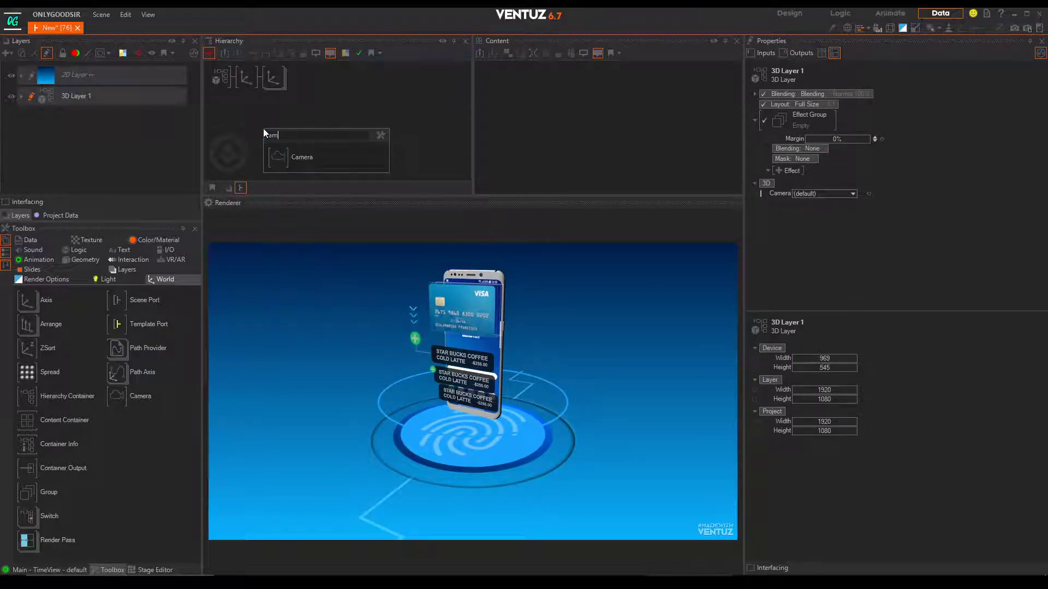
left_click(281, 157)
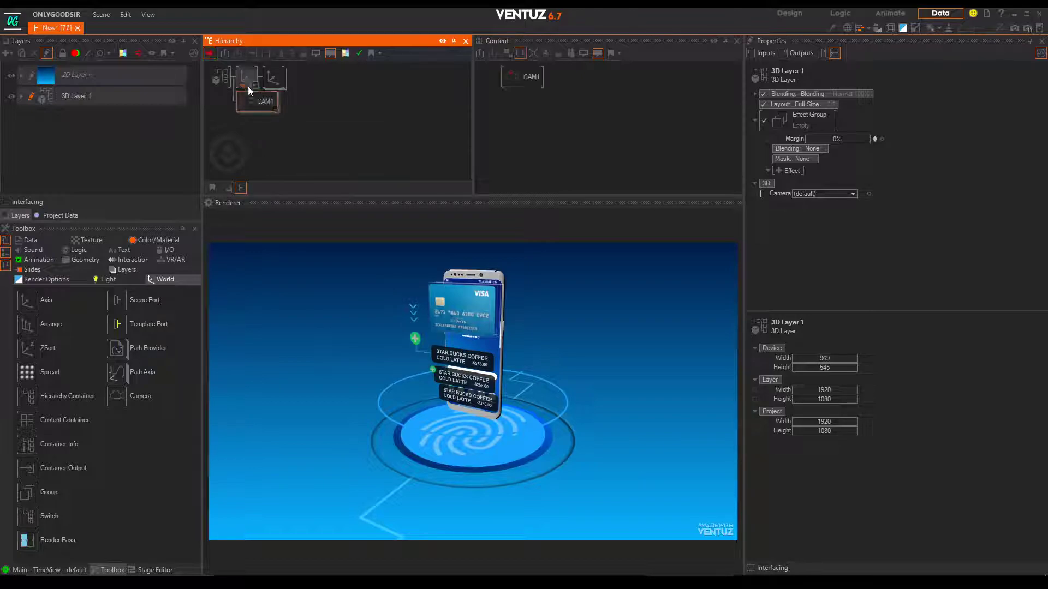
- Set the new camera's projection to Orthogonal
left_click(254, 102)
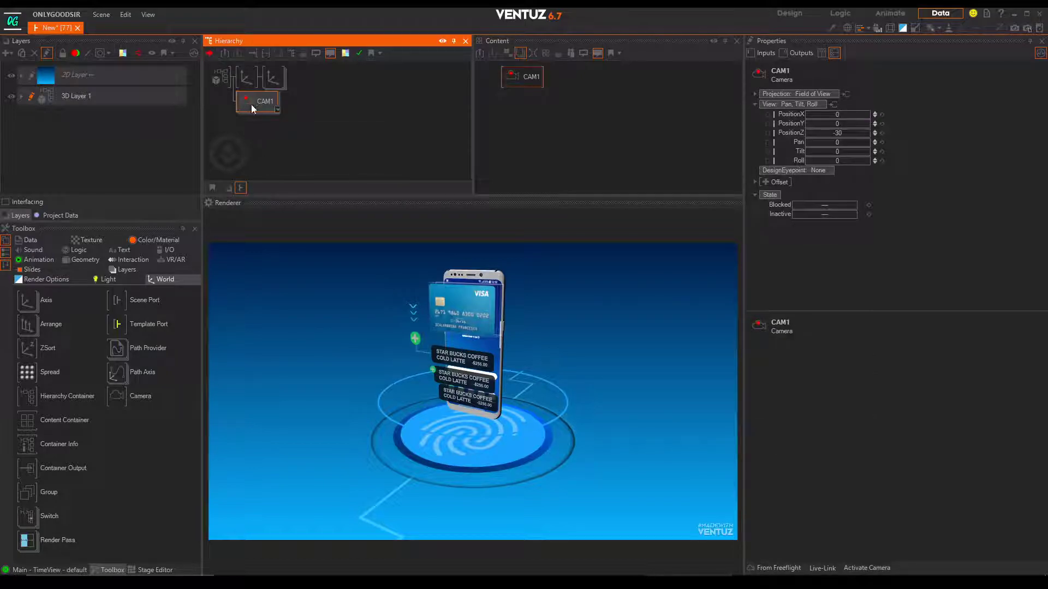
left_click(827, 92)
left_click(813, 119)
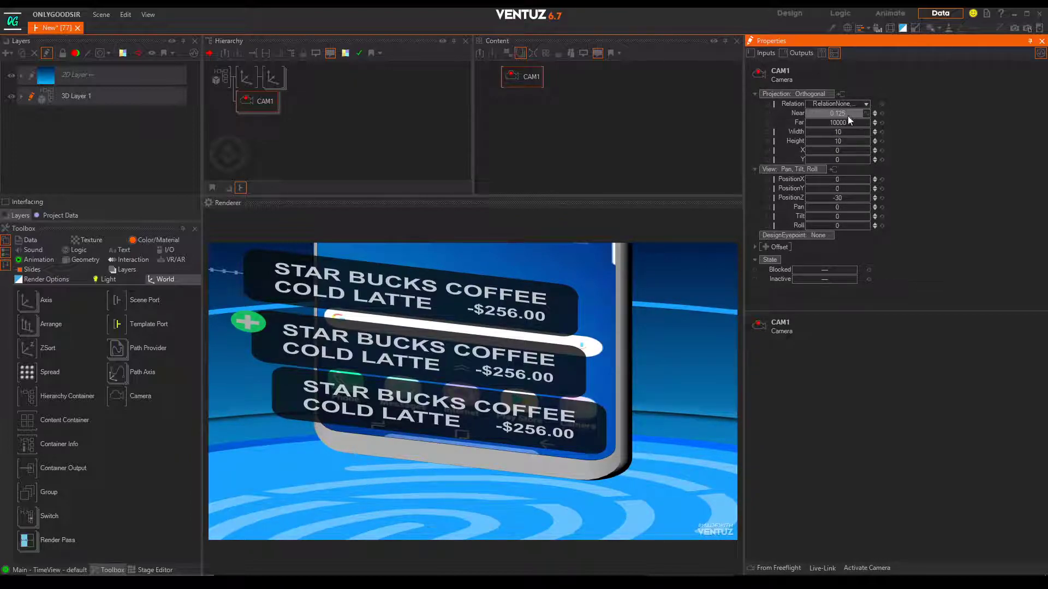
- Set the orthogonal camera's width to 20.35 and try shifting its Z position
left_click_drag(843, 133, 866, 130)
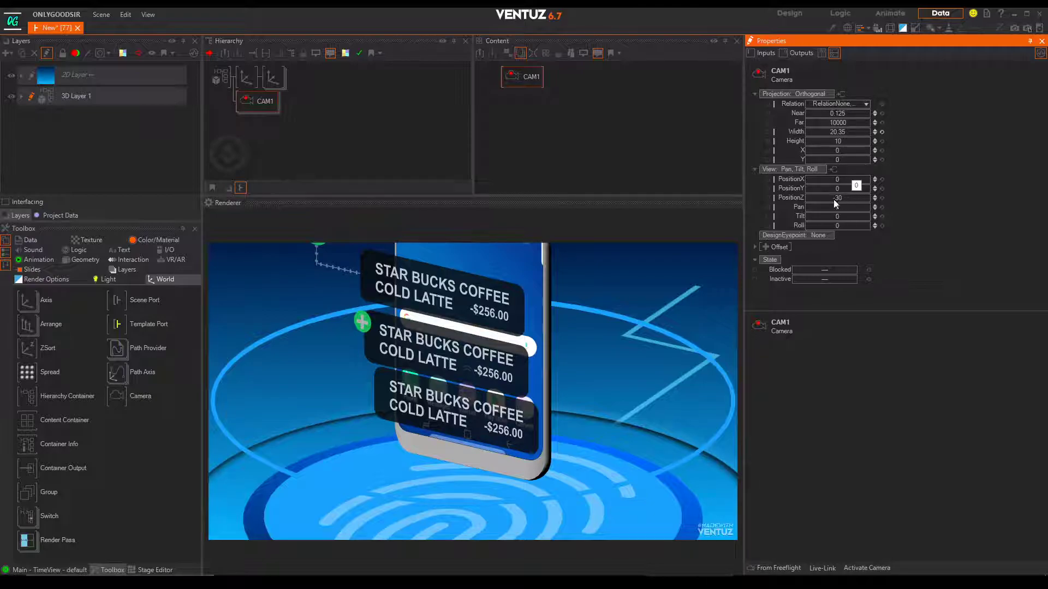
left_click_drag(819, 203, 868, 196)
left_click(881, 198)
- Set the first axis's overall scaling factor to 0.374 and the second axis's Y rotation to -325
left_click(240, 76)
left_click_drag(836, 250, 809, 245)
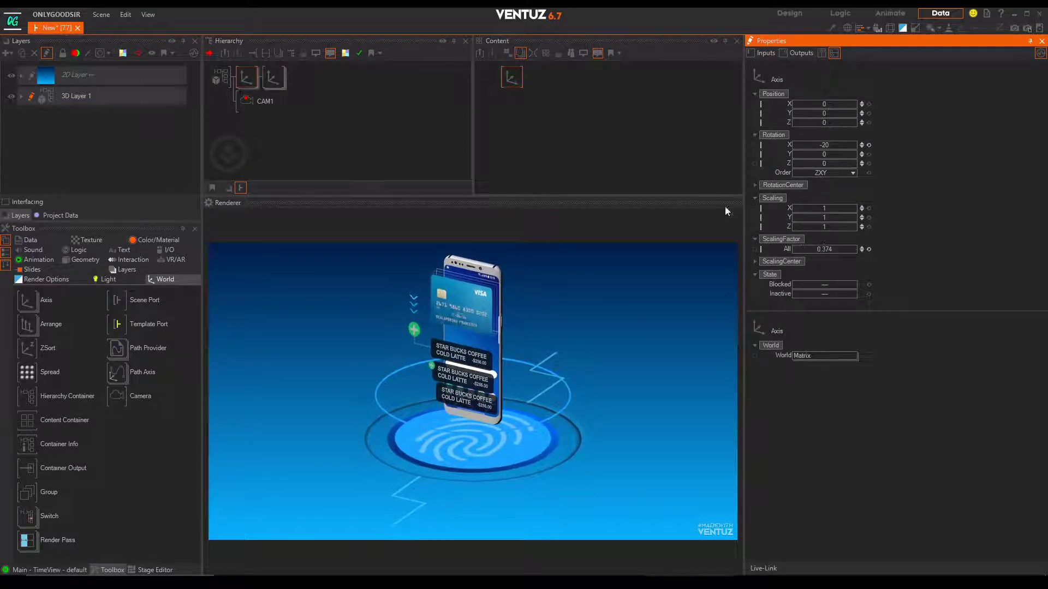
left_click(273, 77)
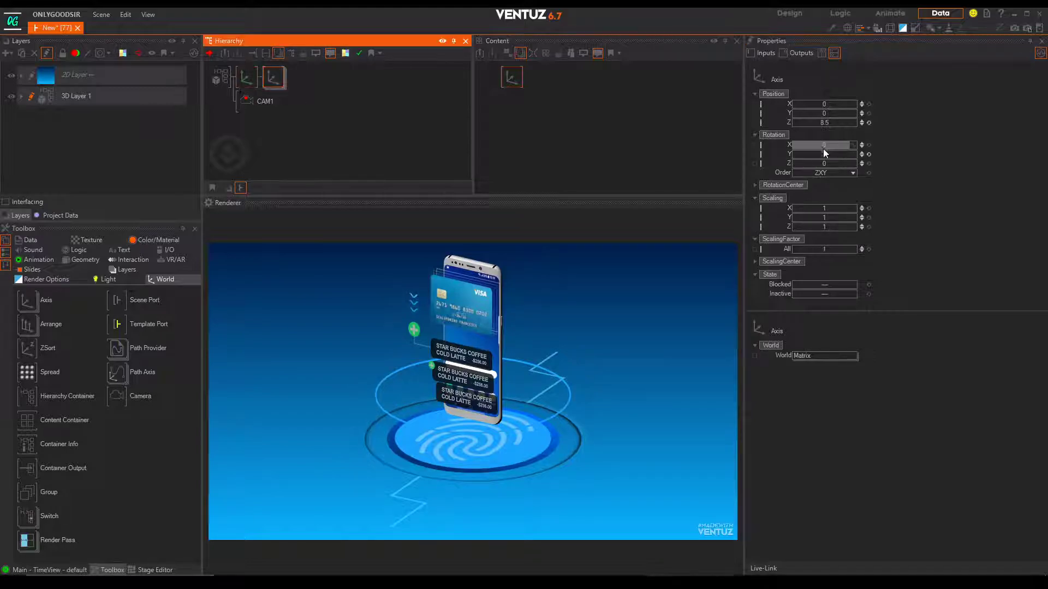
left_click(805, 154)
left_click_drag(805, 156, 802, 154)
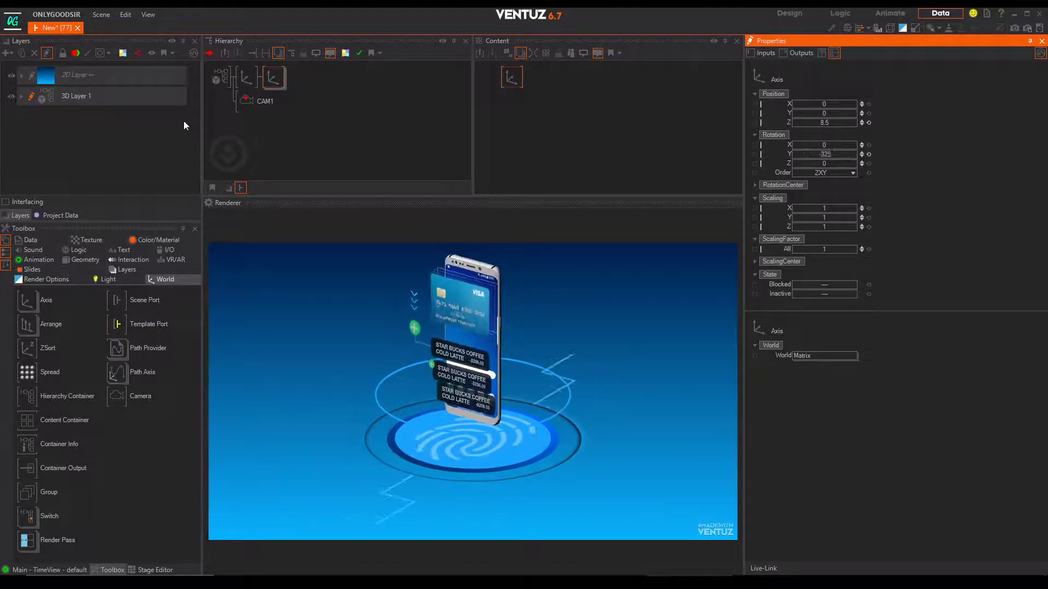
- Delete the CAM1 camera node and set the first axis's overall scaling factor to 1.054
left_click(245, 102)
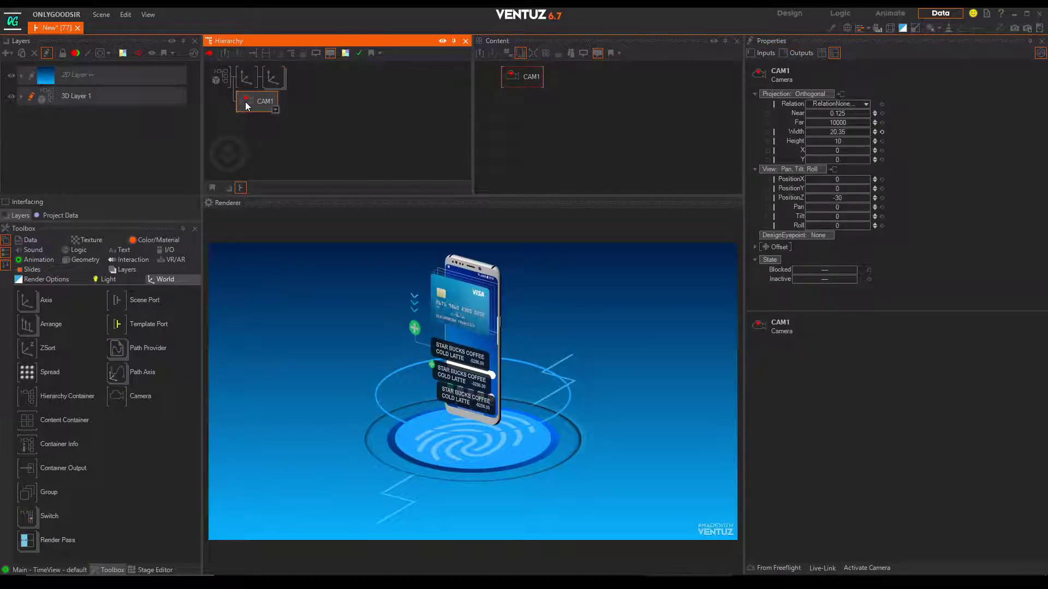
key("Delete")
left_click(251, 83)
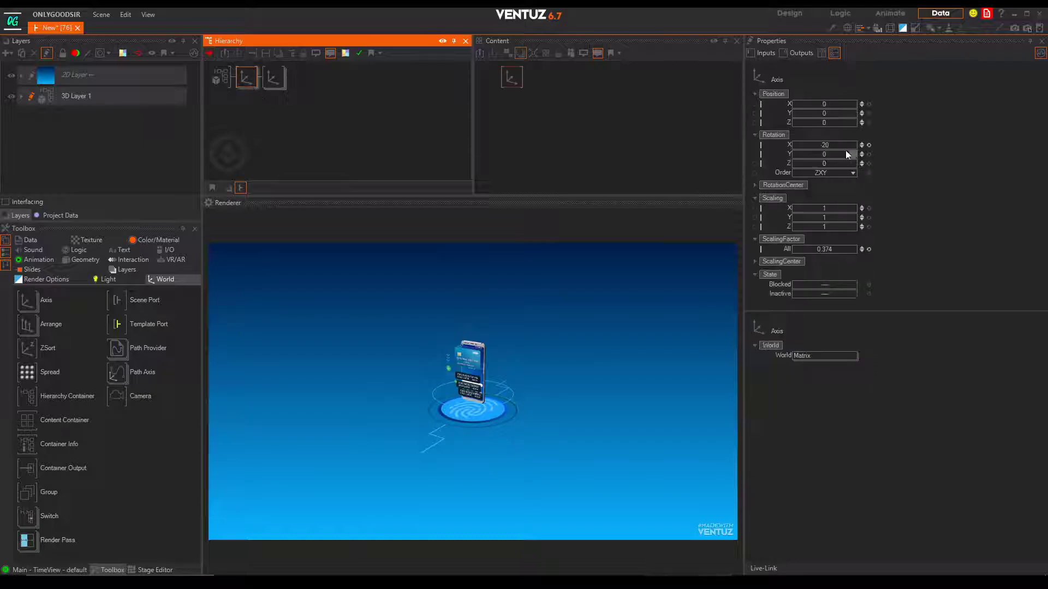
left_click_drag(835, 244, 843, 245)
left_click_drag(824, 154, 830, 155)
left_click(867, 154)
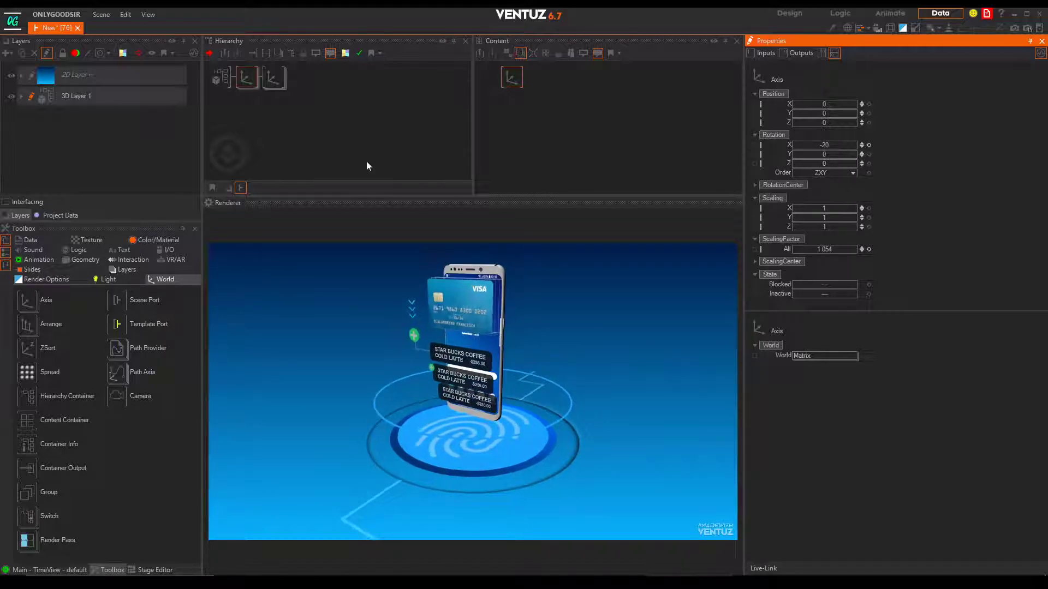
- Insert a RenderCubemap node in front of the PHONE node in the hierarchy and try a higher reflection amount
left_click(267, 78)
scroll(304, 111, "down", 5)
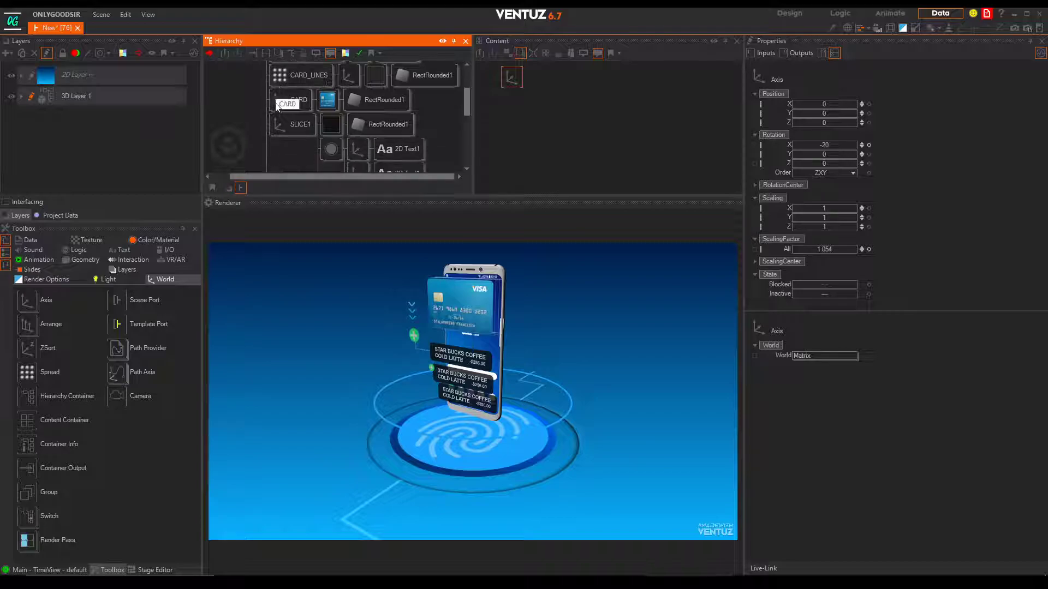
scroll(292, 91, "up", 5)
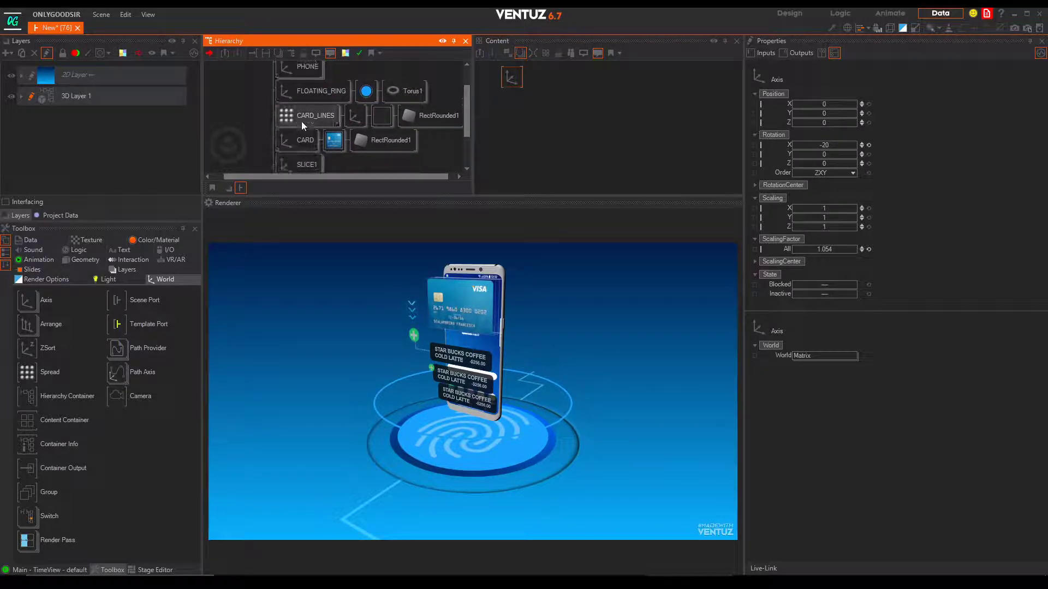
left_click(241, 91)
type("cam")
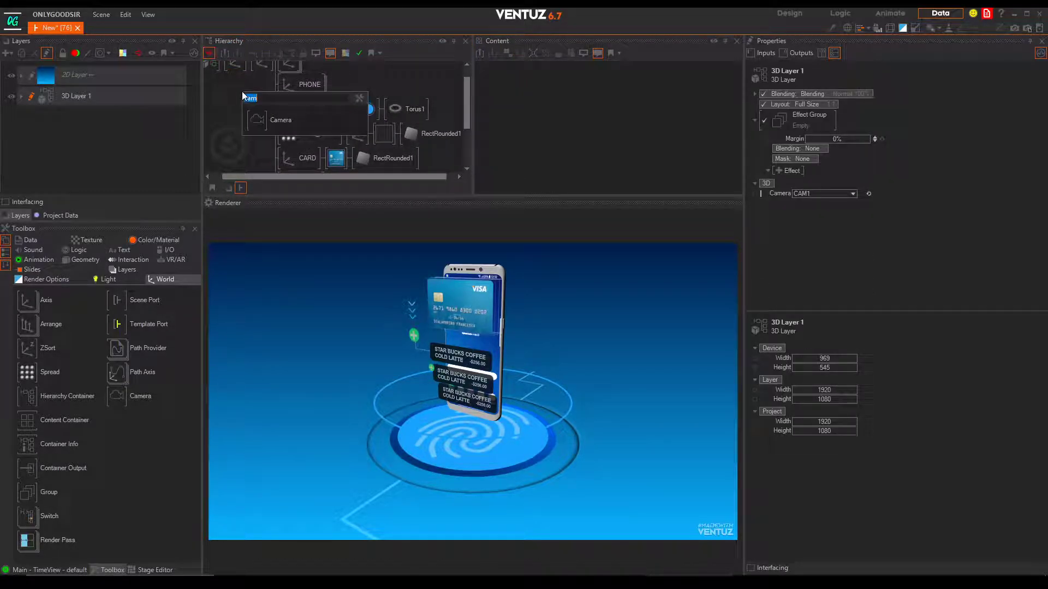
type("cube")
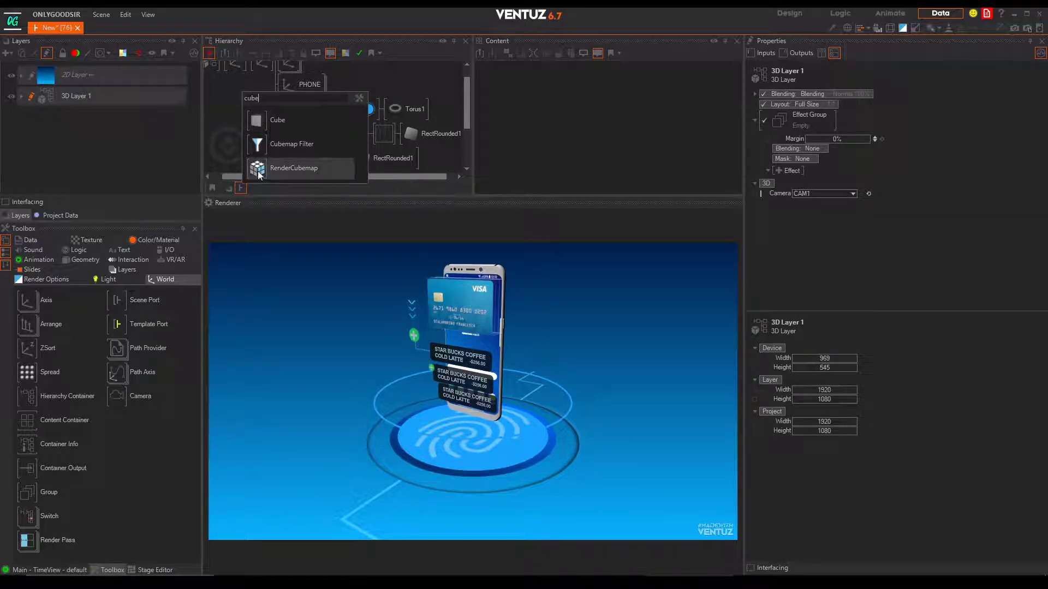
left_click(294, 168)
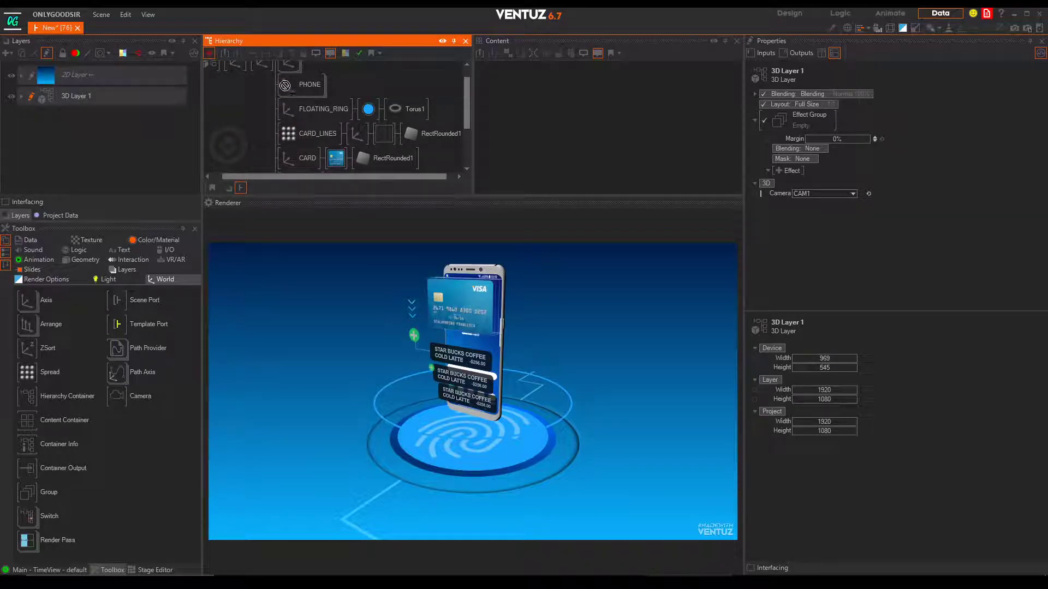
left_click(284, 85)
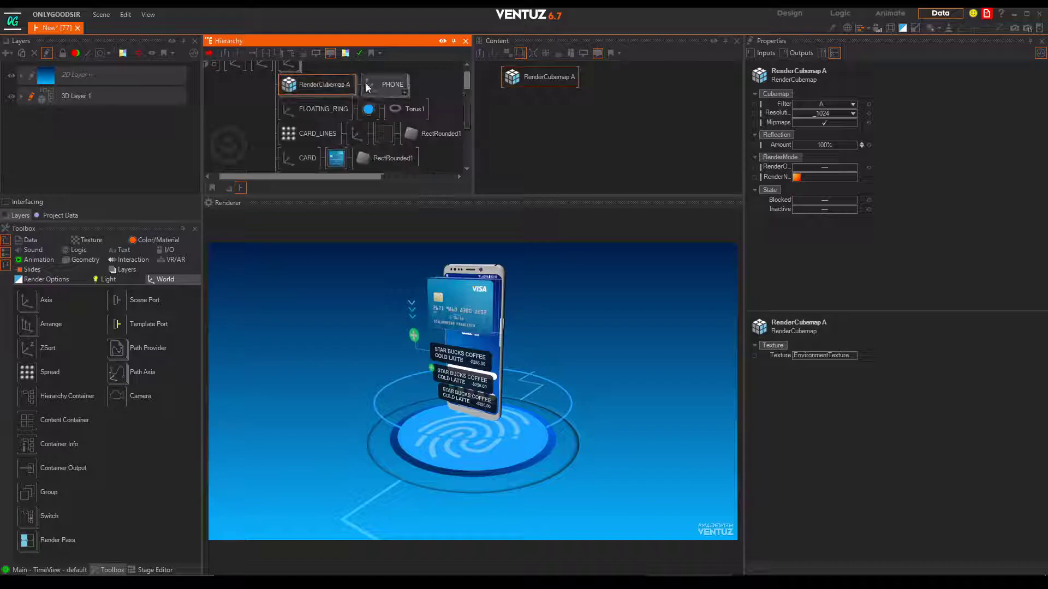
left_click_drag(816, 146, 857, 146)
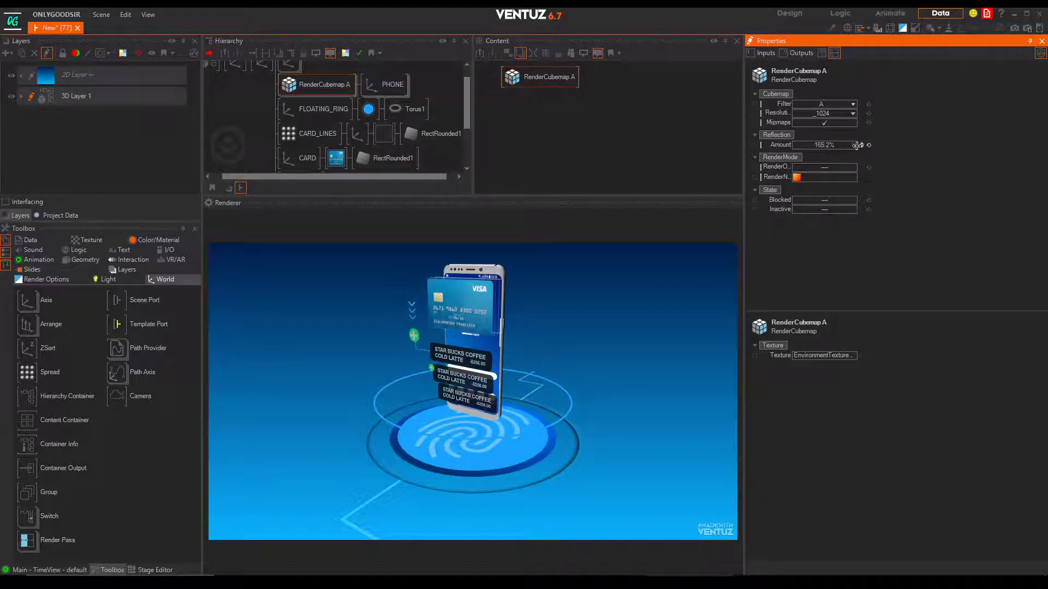
left_click(867, 144)
- Set the second top-level axis's Y rotation to -343
middle_click_drag(225, 95, 230, 112)
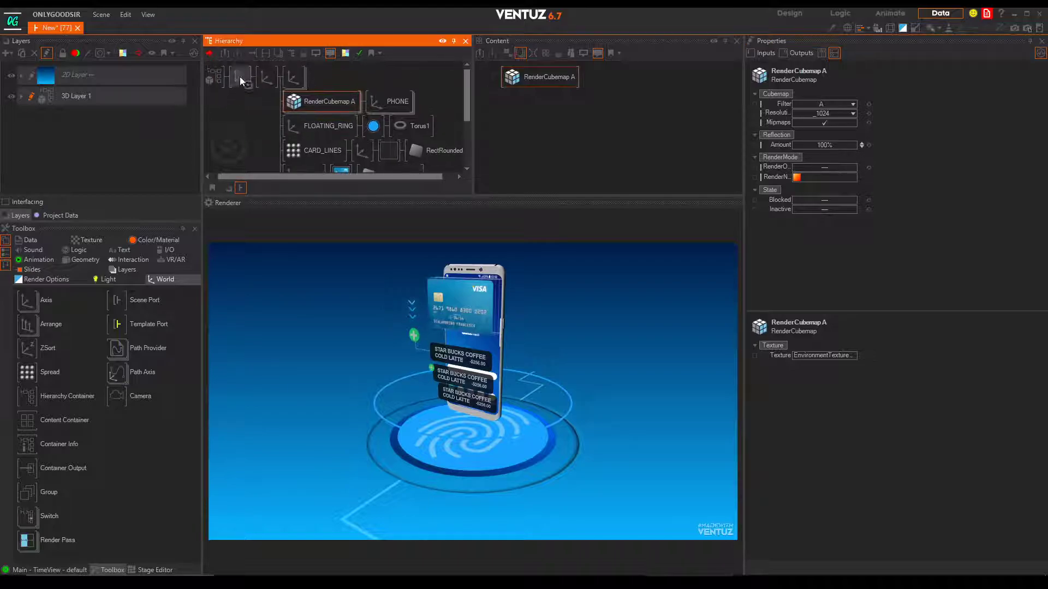
left_click(240, 78)
left_click(264, 78)
left_click_drag(827, 158, 849, 157)
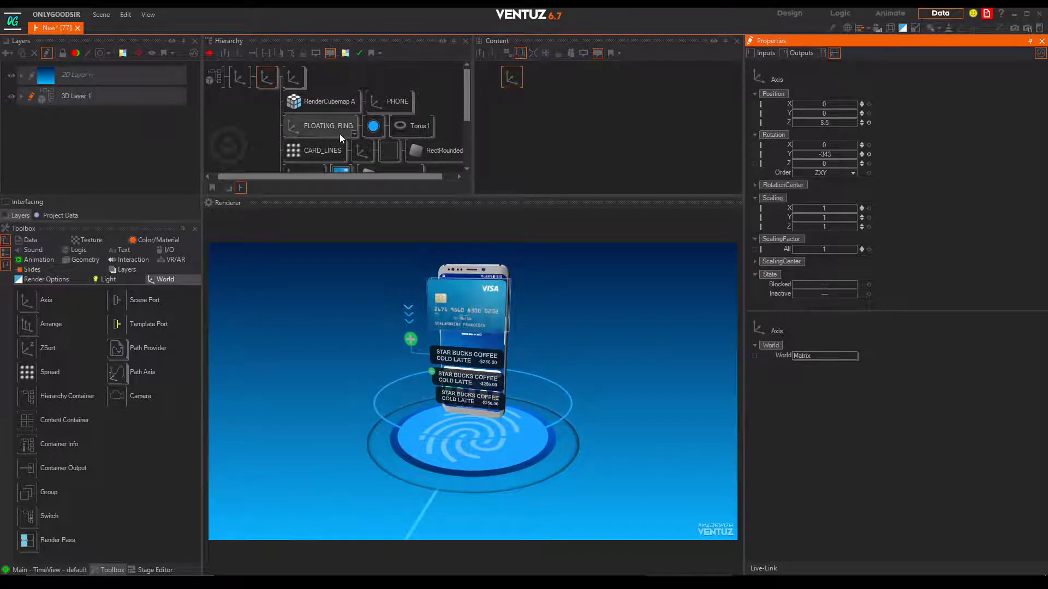
- Set the base color of the phone's FRONT material to white (255, 255, 255)
left_click(377, 107)
scroll(428, 129, "down", 8)
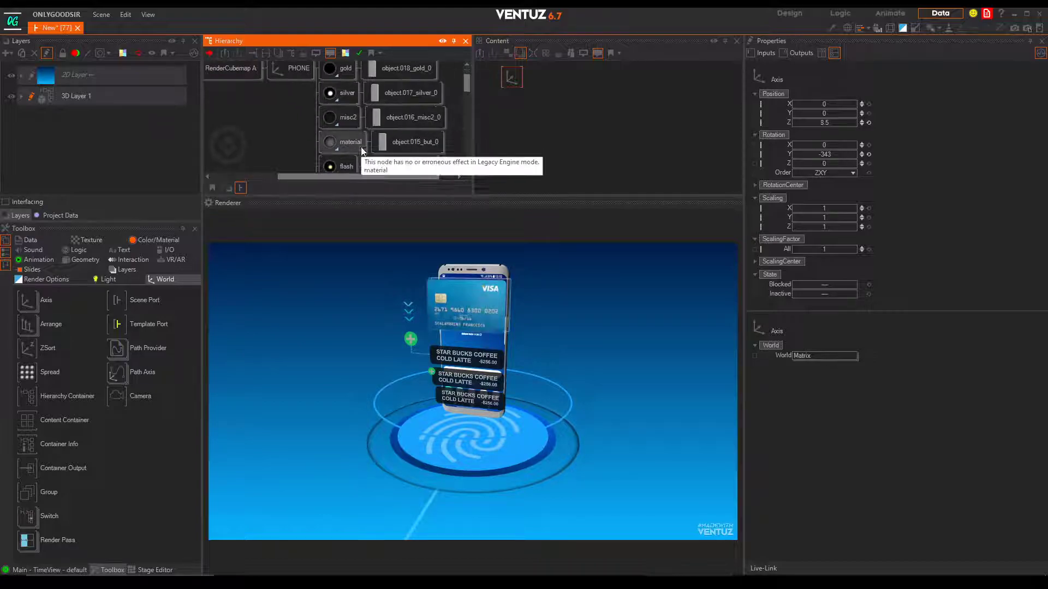
scroll(338, 137, "down", 2)
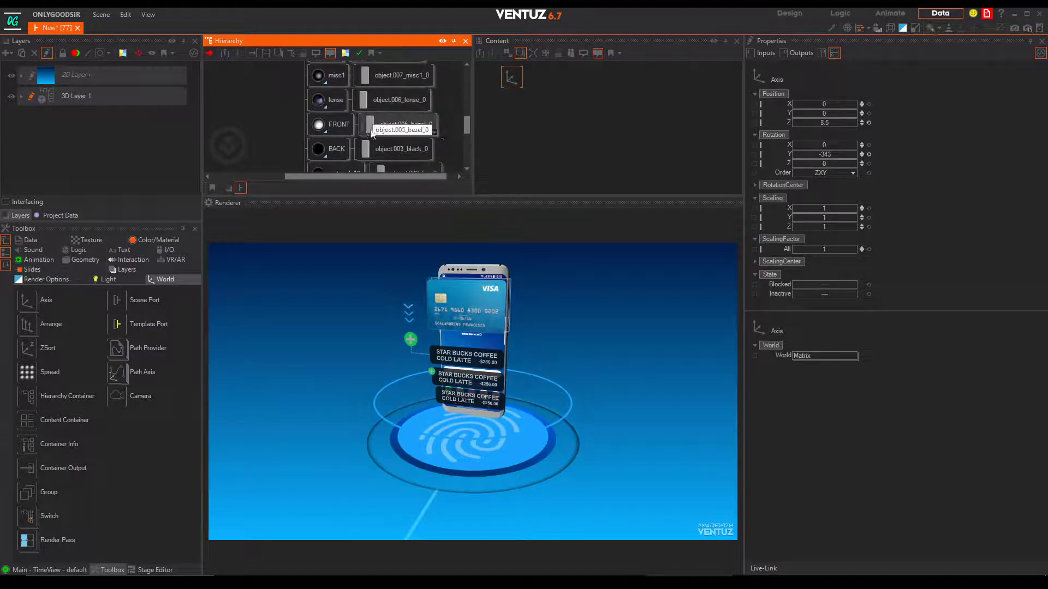
left_click(332, 124)
left_click(879, 172)
left_click_drag(833, 201, 786, 209)
left_click(809, 290)
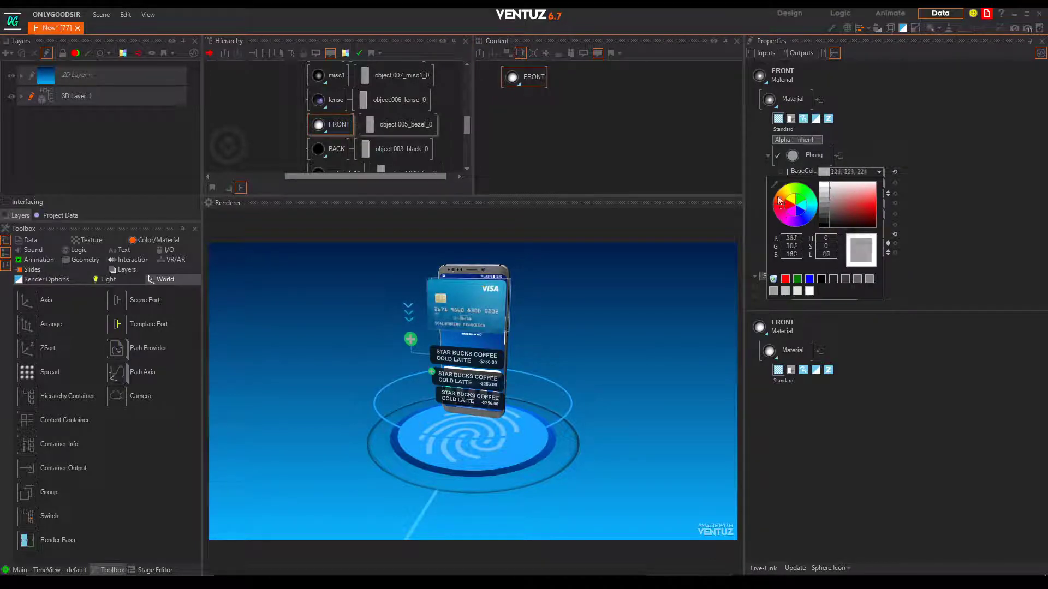
left_click(987, 159)
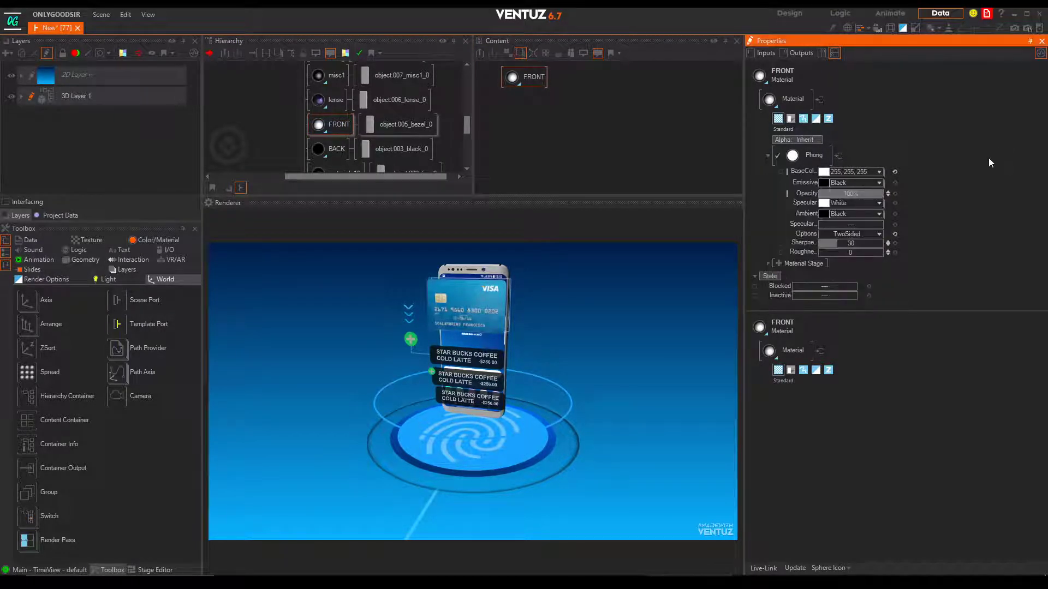
- Try the FRONT material's specular option and a different shading model, returning to Phong
left_click(849, 225)
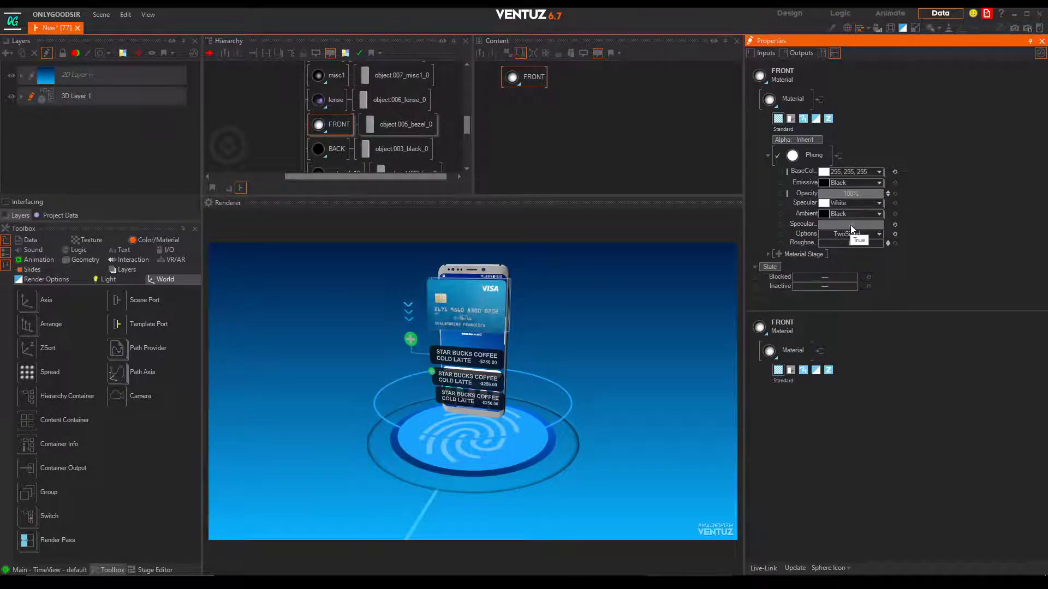
left_click(816, 156)
left_click(781, 202)
left_click(813, 158)
left_click(791, 211)
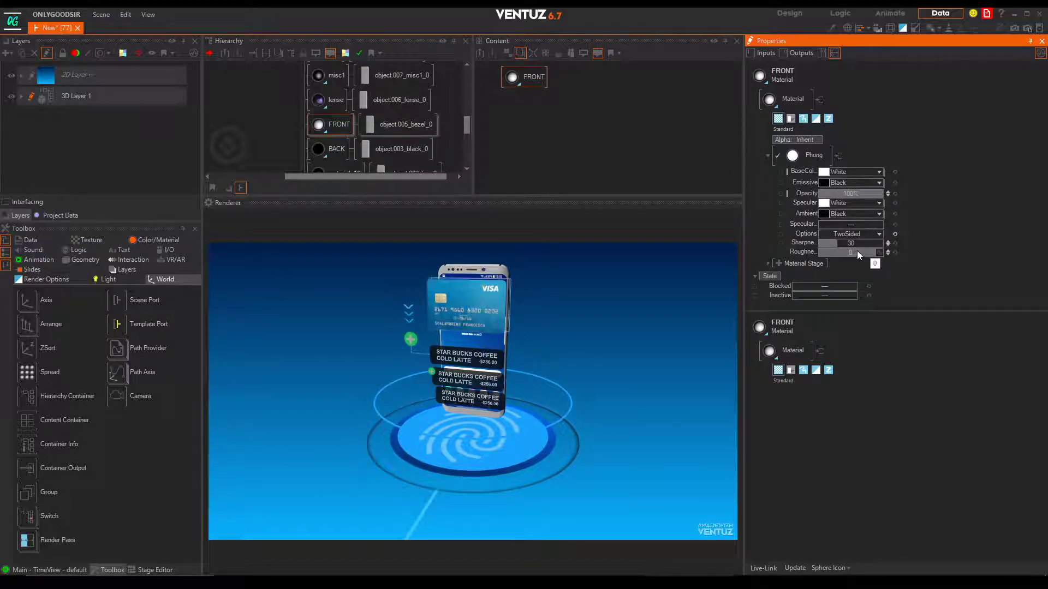
- Enable the FRONT material's specular option, with roughness 0.296 and base color 239, 239, 239
left_click(858, 227)
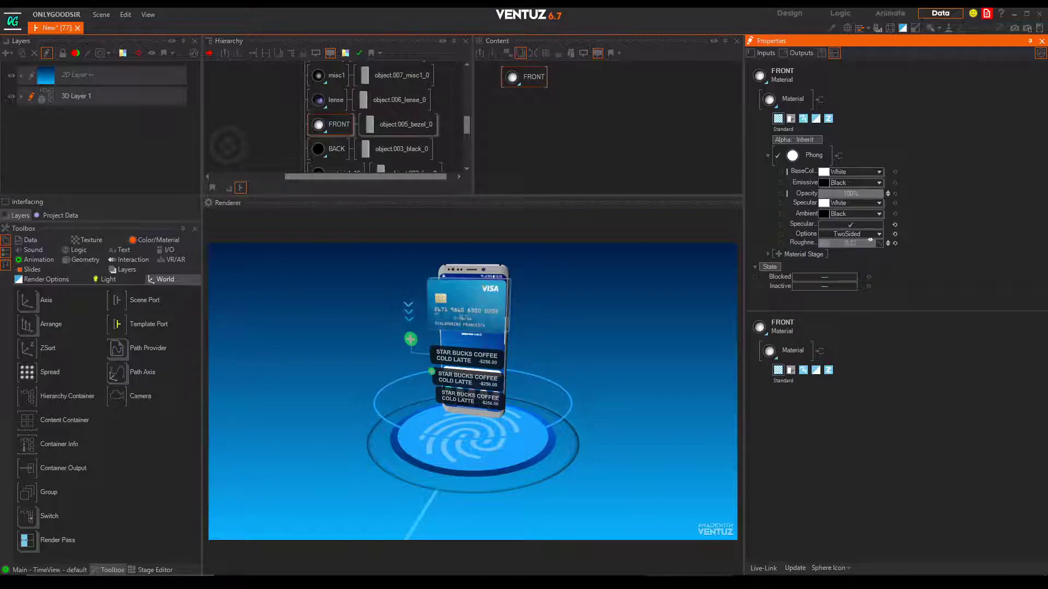
left_click_drag(862, 243, 865, 242)
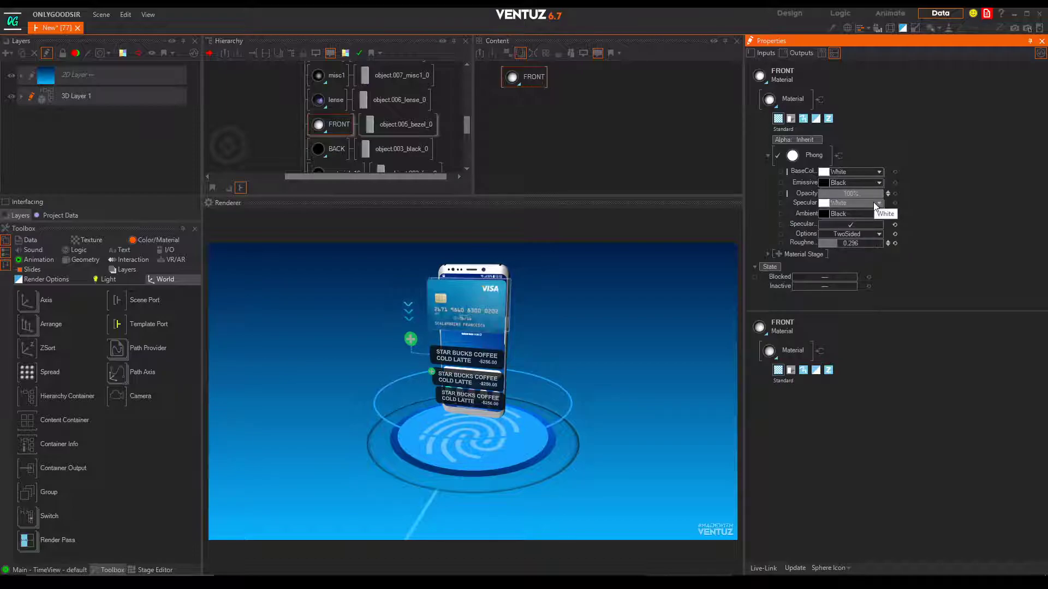
left_click(879, 172)
left_click_drag(802, 210, 784, 188)
left_click(902, 108)
- Insert an Axis node as the first child of the second top-level axis, ahead of the RenderCubemap node
scroll(316, 126, "up", 5)
scroll(285, 118, "up", 3)
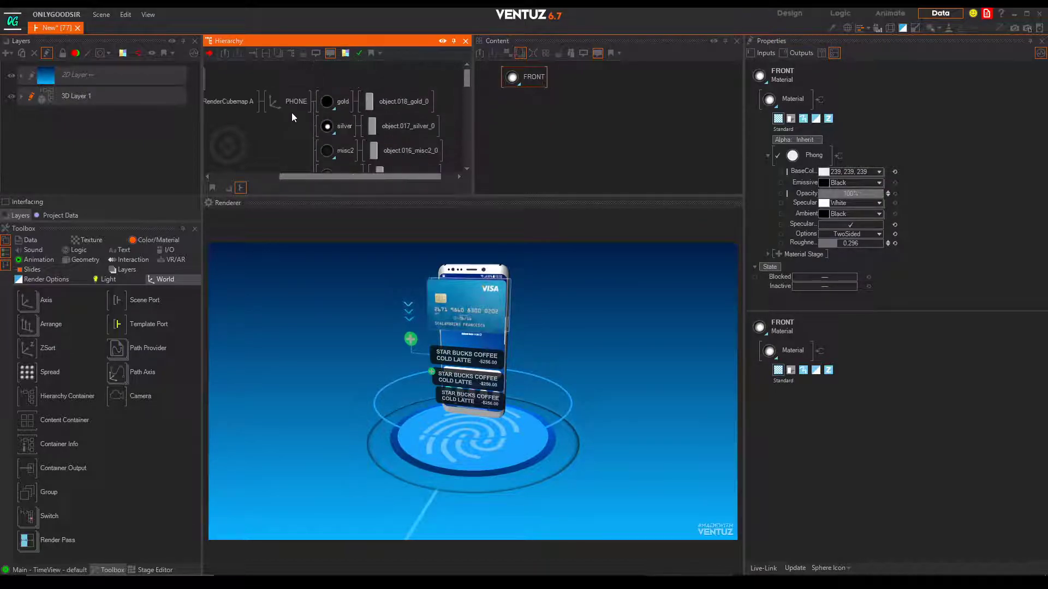
scroll(352, 101, "left", 3)
left_click(309, 100)
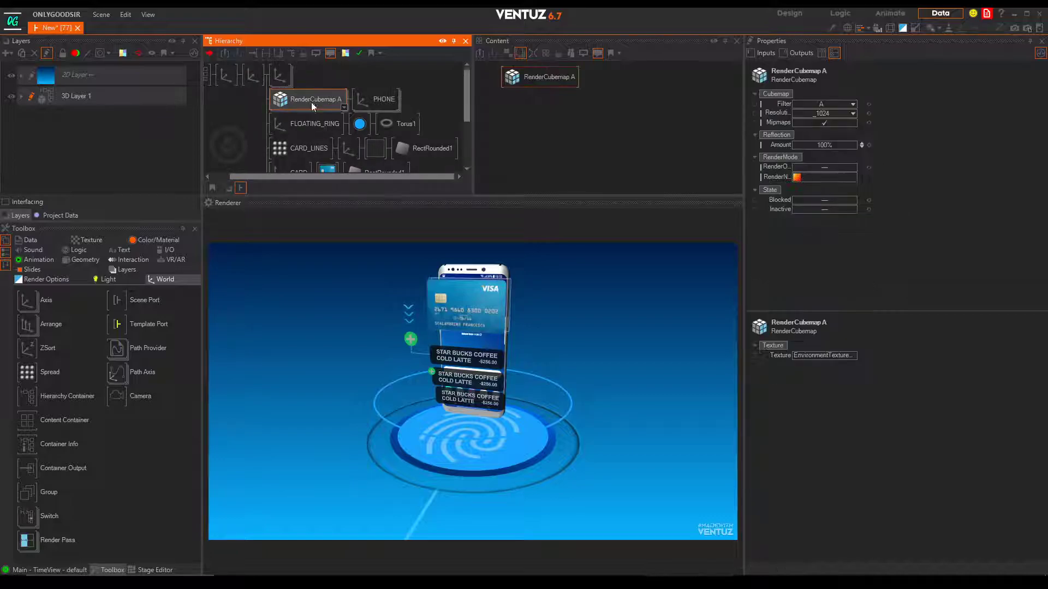
scroll(257, 113, "left", 2)
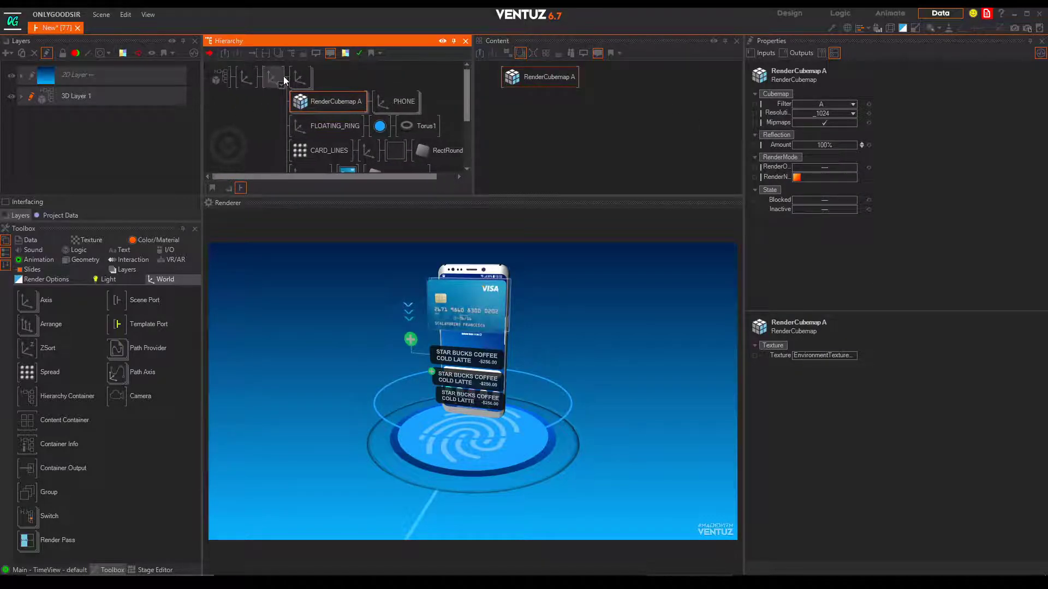
left_click(335, 70)
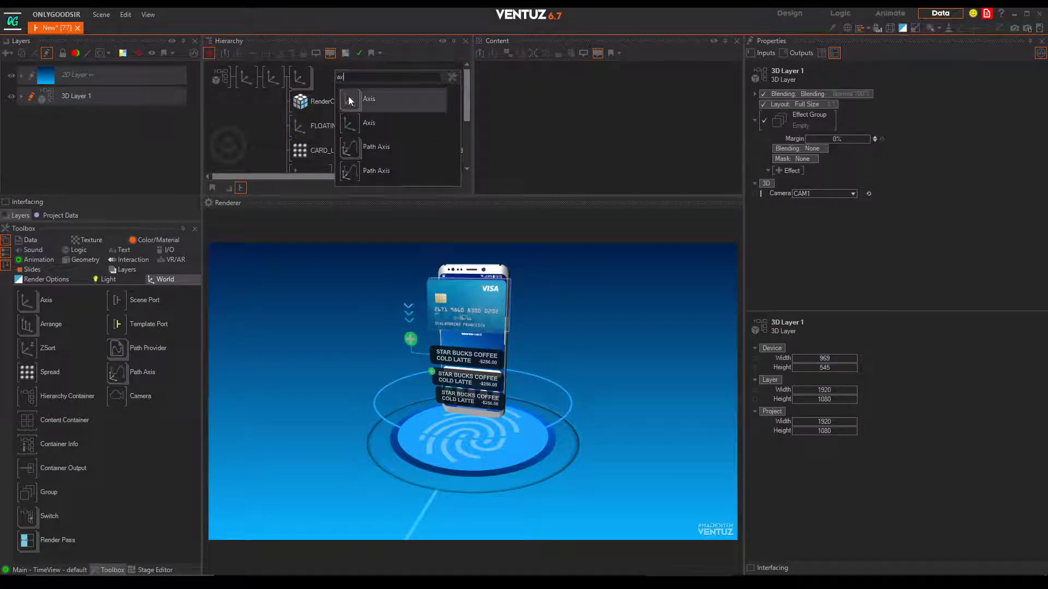
left_click(297, 68)
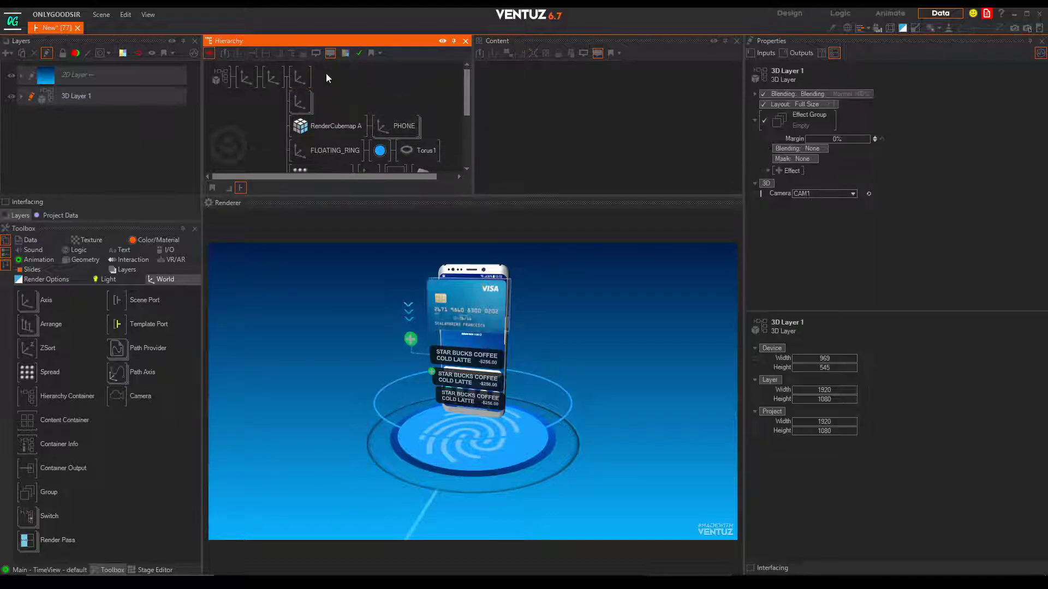
- Attach a sphere to the new axis and set that axis's overall scaling factor to 89.4
double_click(326, 73)
type("sph")
left_click(349, 126)
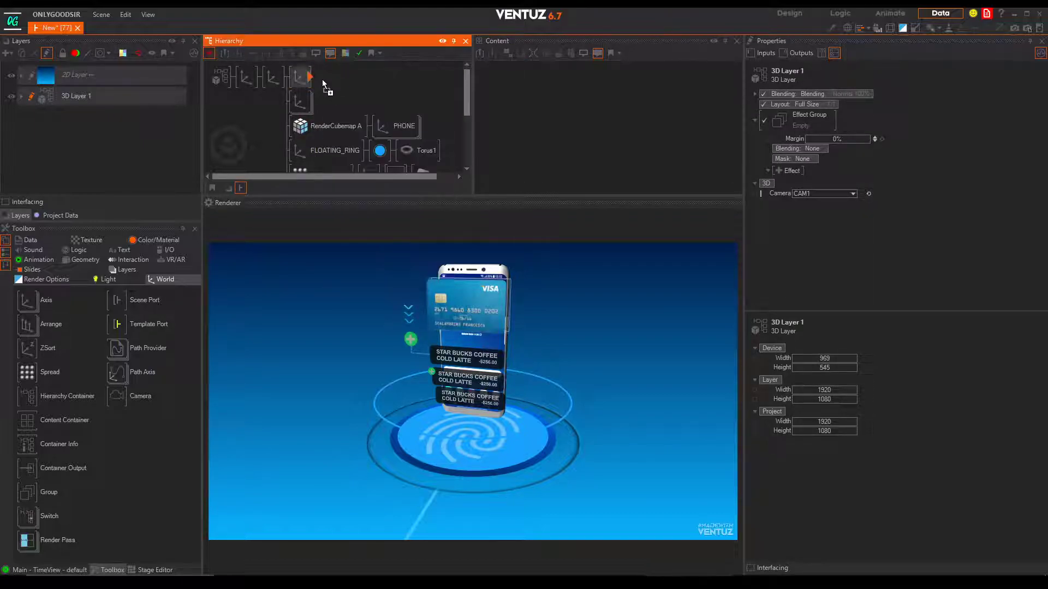
left_click(299, 76)
left_click_drag(830, 245, 852, 244)
- Insert a Material node between the new axis and its sphere
double_click(362, 90)
type("sp")
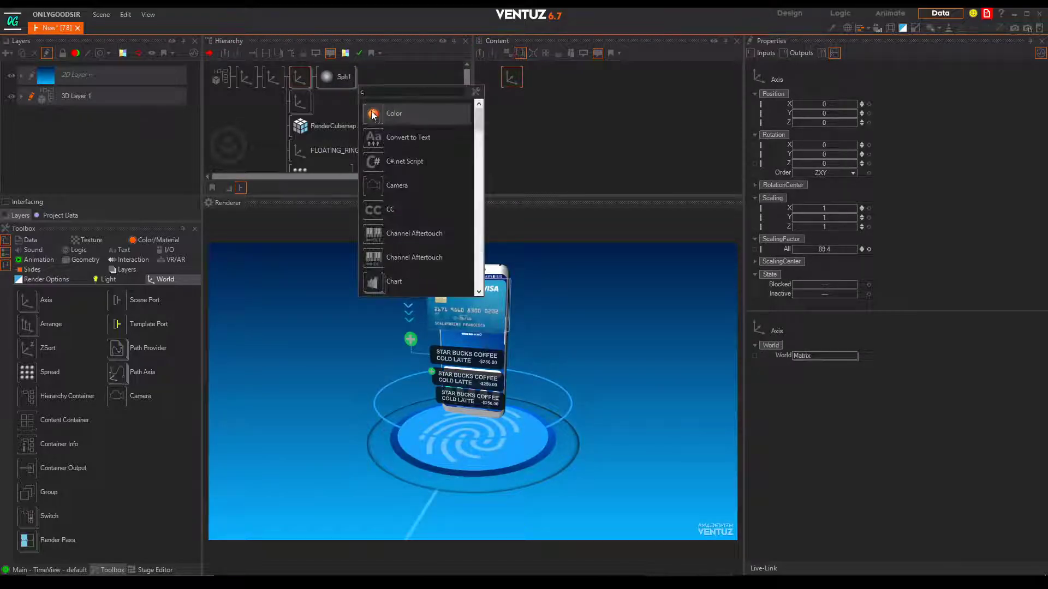
left_click(404, 113)
left_click(326, 76)
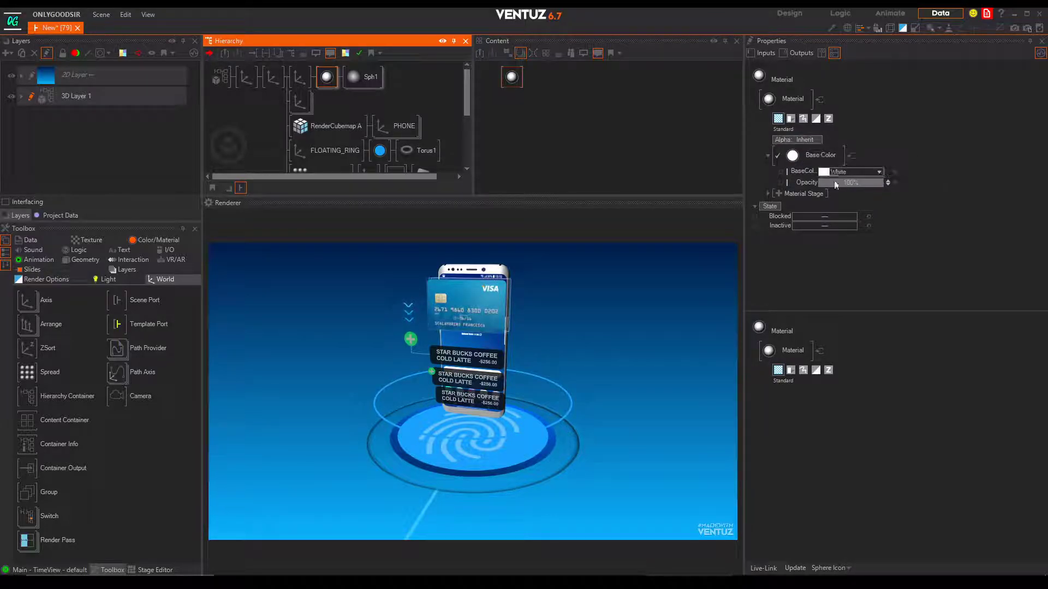
- Add a Base texture stage to the sphere's material
left_click(778, 195)
mouse_move(775, 195)
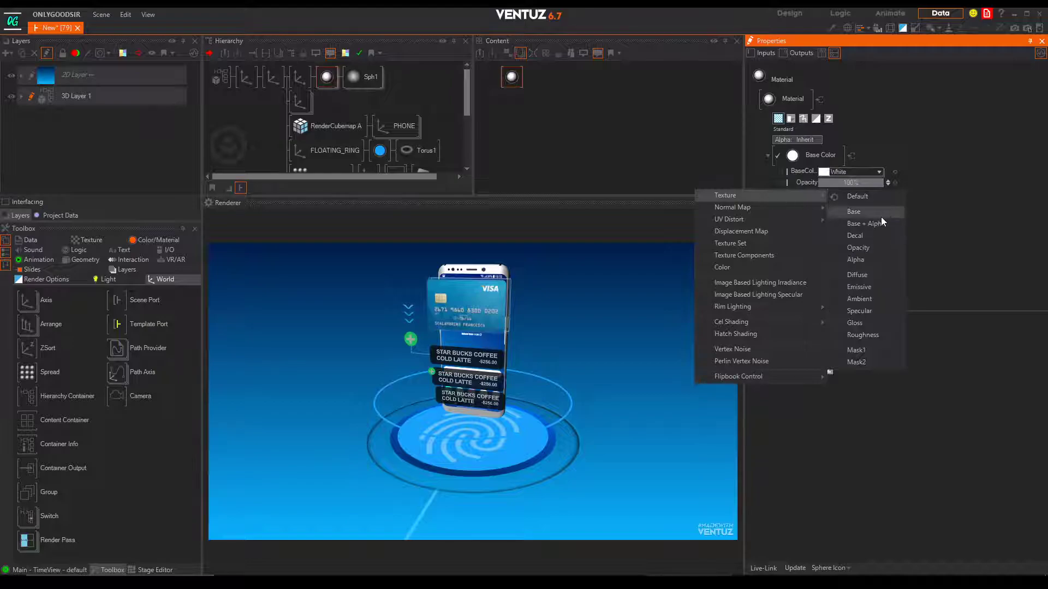
left_click(880, 214)
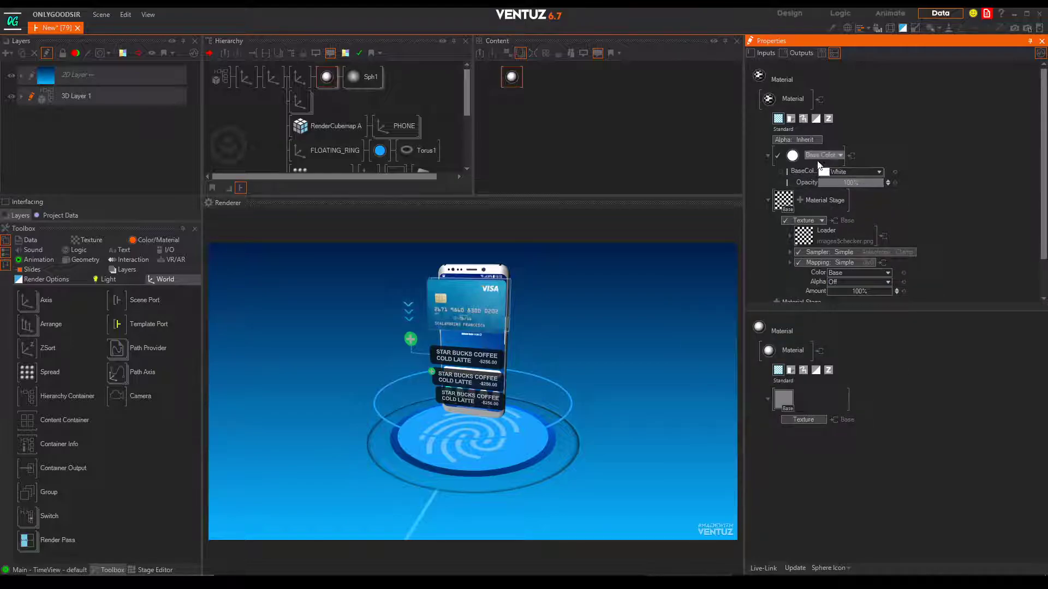
- Set the sphere material's draw mode to Solid with culling set to None
left_click(803, 118)
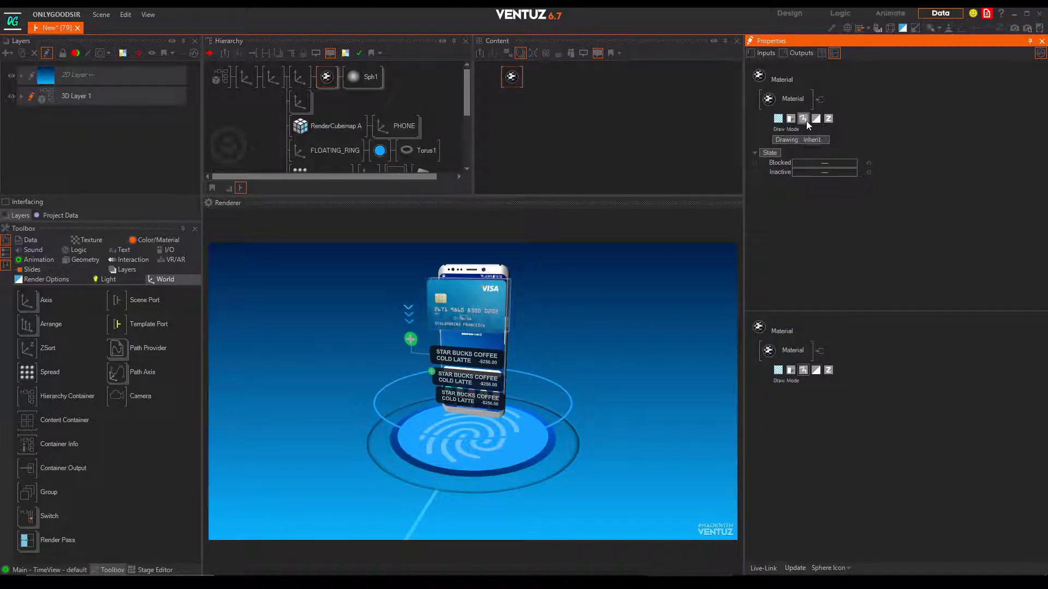
left_click(824, 140)
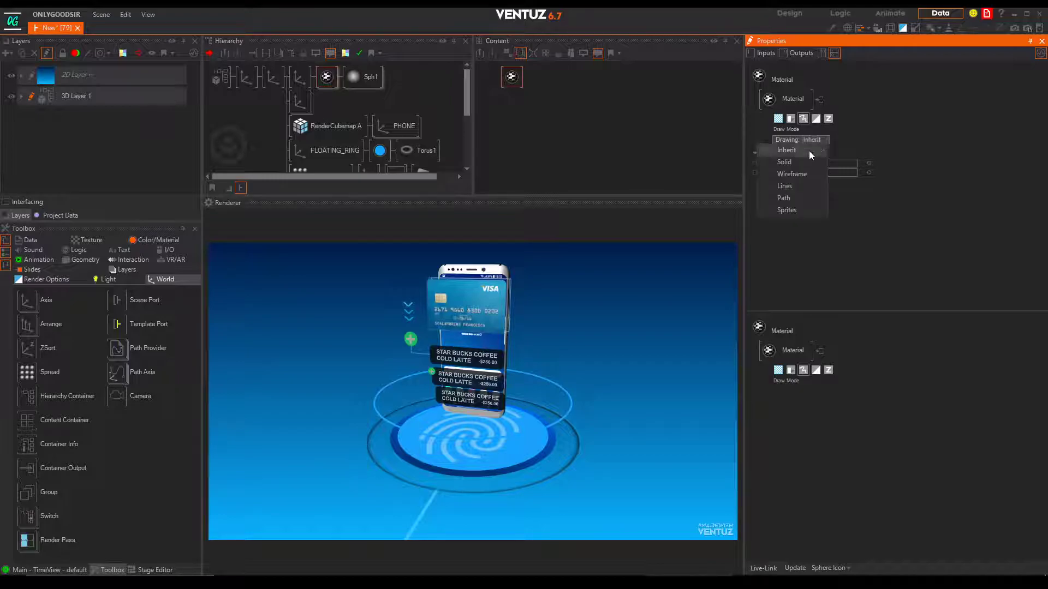
left_click(789, 162)
left_click(877, 150)
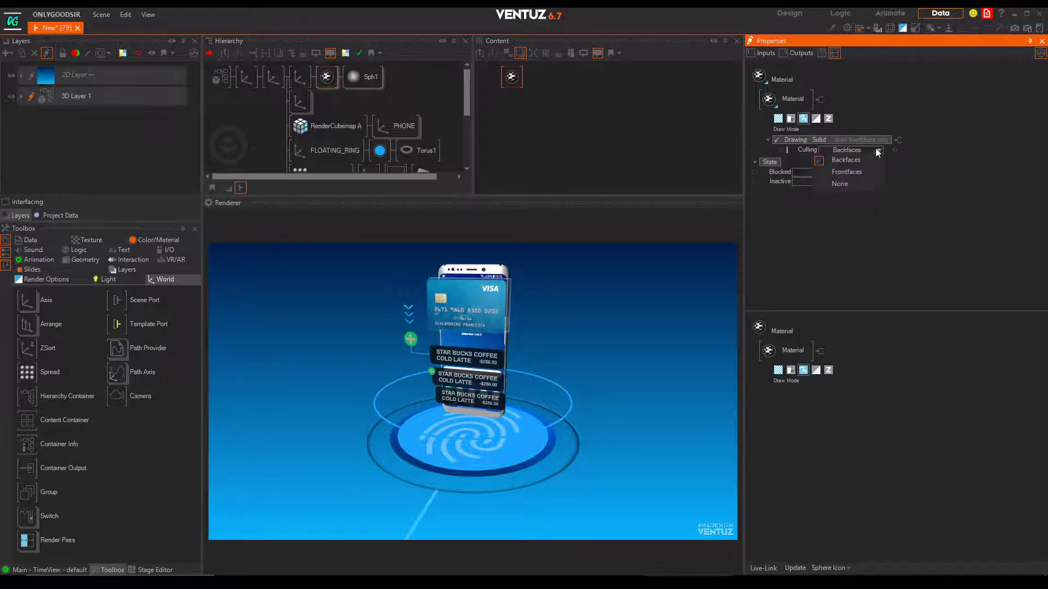
left_click(845, 184)
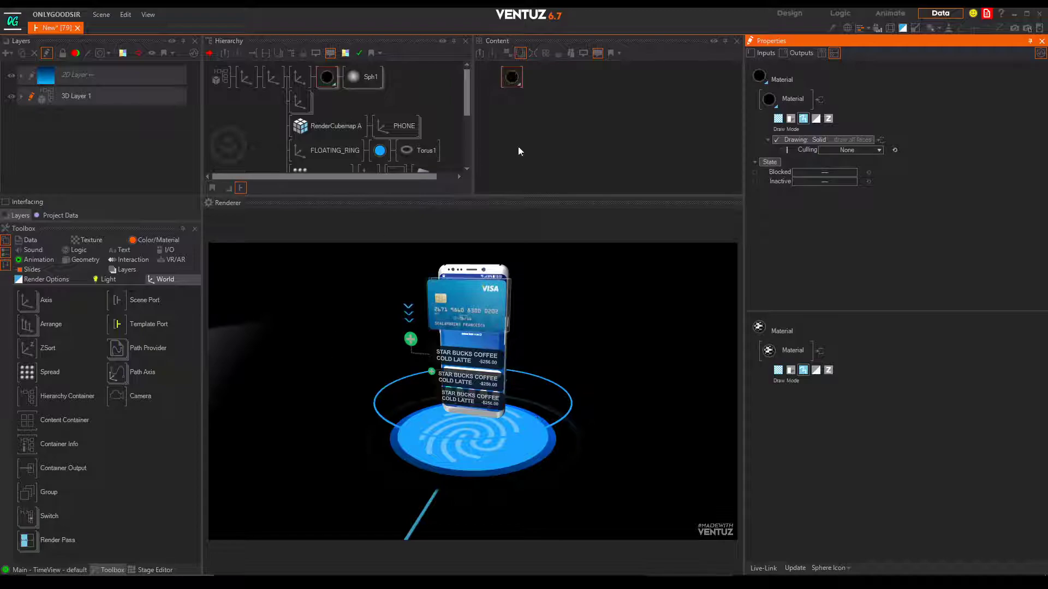
- Change the sphere material's Base Color type to No Light
left_click(778, 119)
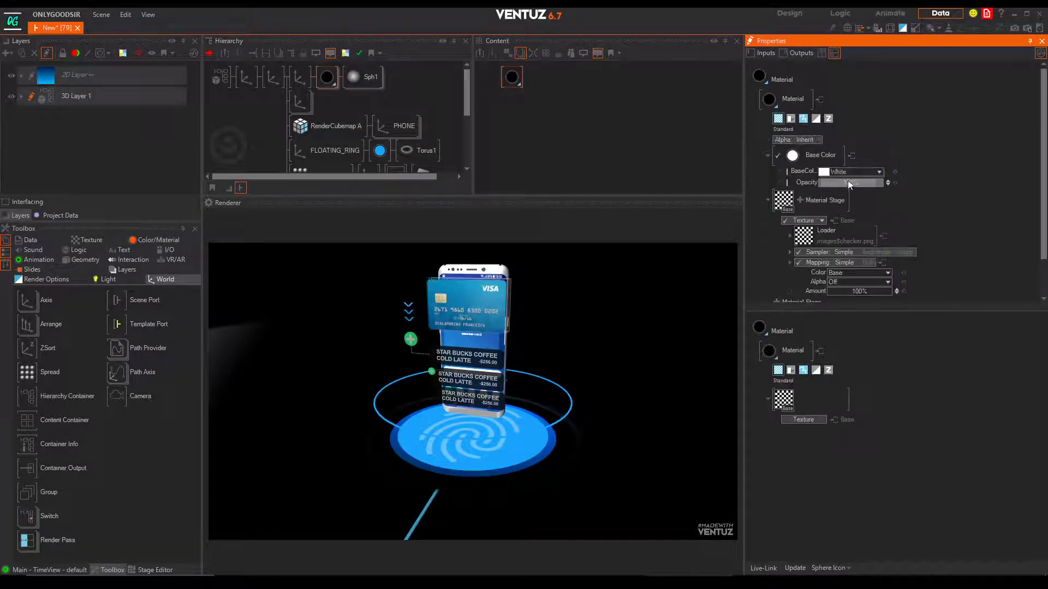
left_click(831, 155)
left_click(804, 184)
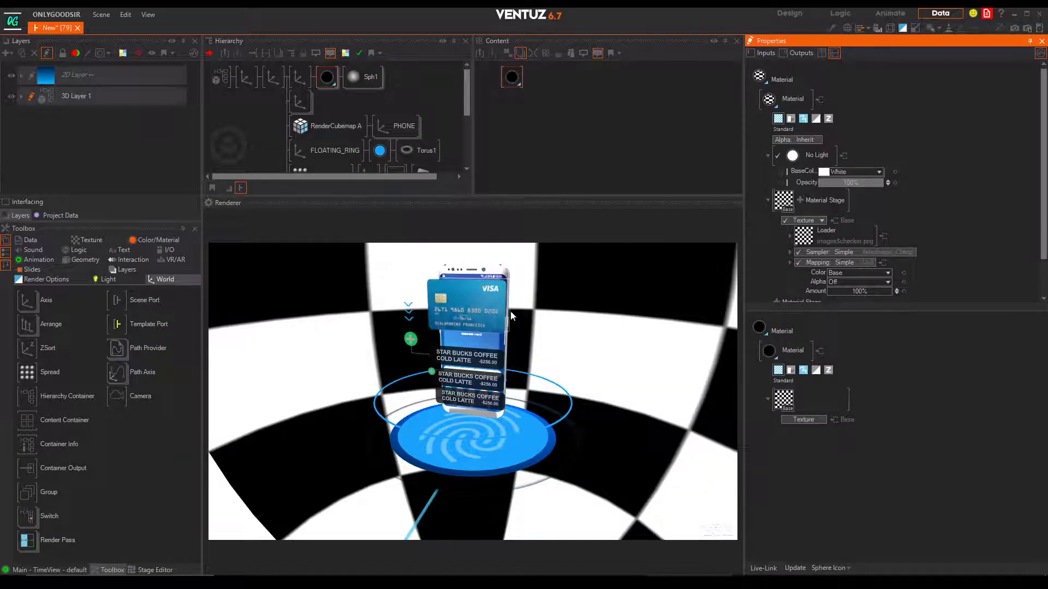
- Set the sphere axis's Y rotation to 281, toggling its Blocked state to compare the scene with and without the sphere
left_click(290, 80)
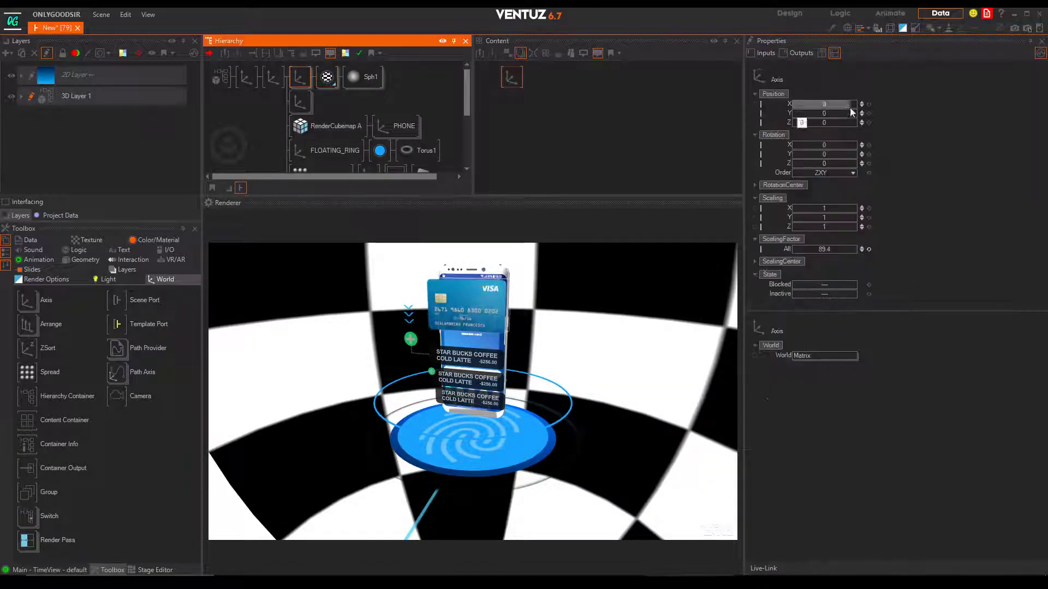
left_click_drag(828, 153, 855, 148)
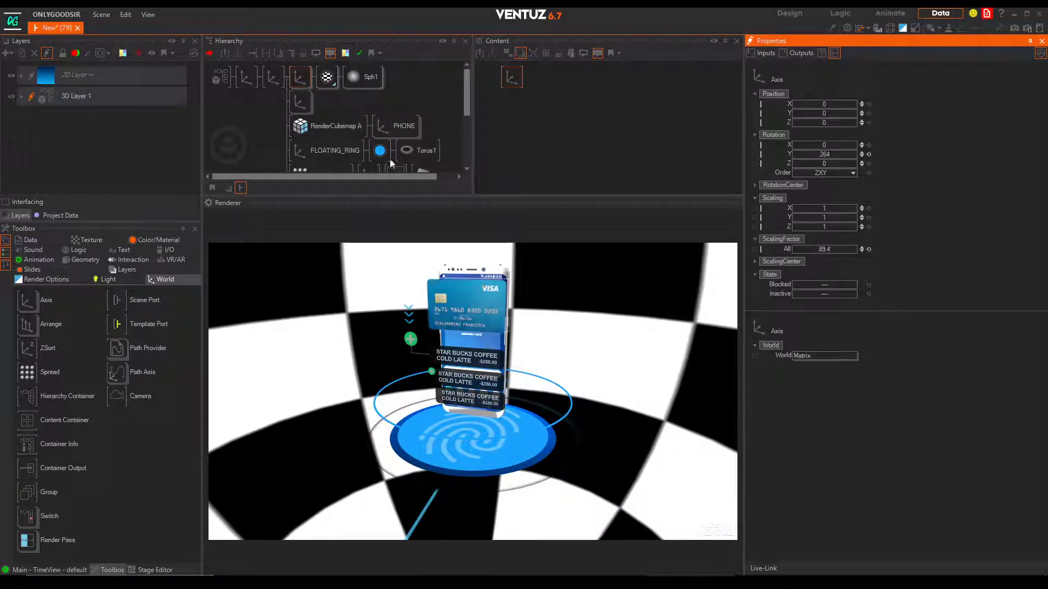
left_click(300, 79)
key("ctrl+b")
key("ctrl+b")
key("ctrl+b")
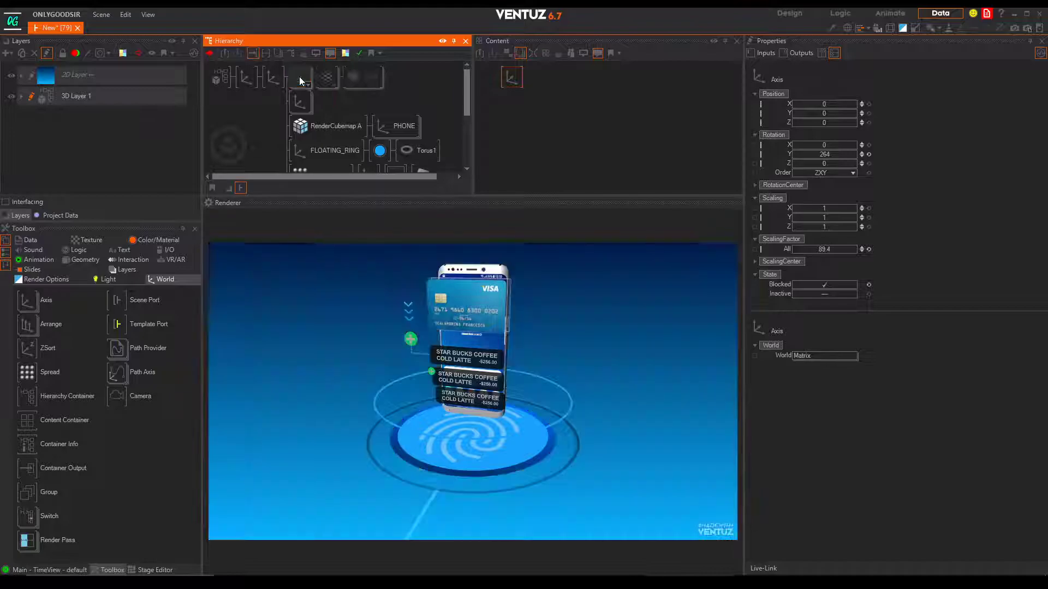
key("ctrl+b")
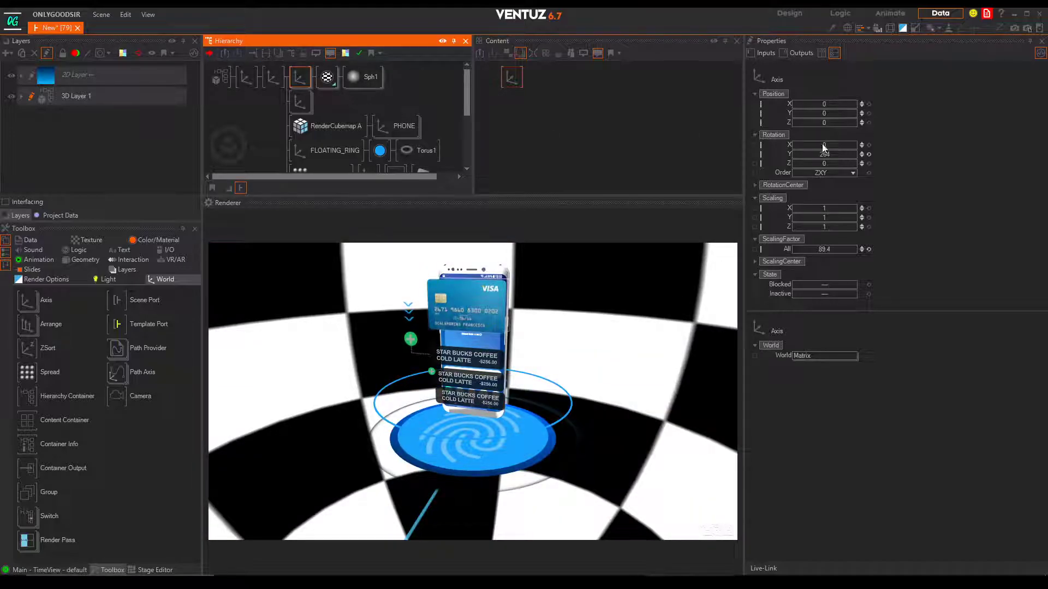
left_click_drag(826, 158, 828, 156)
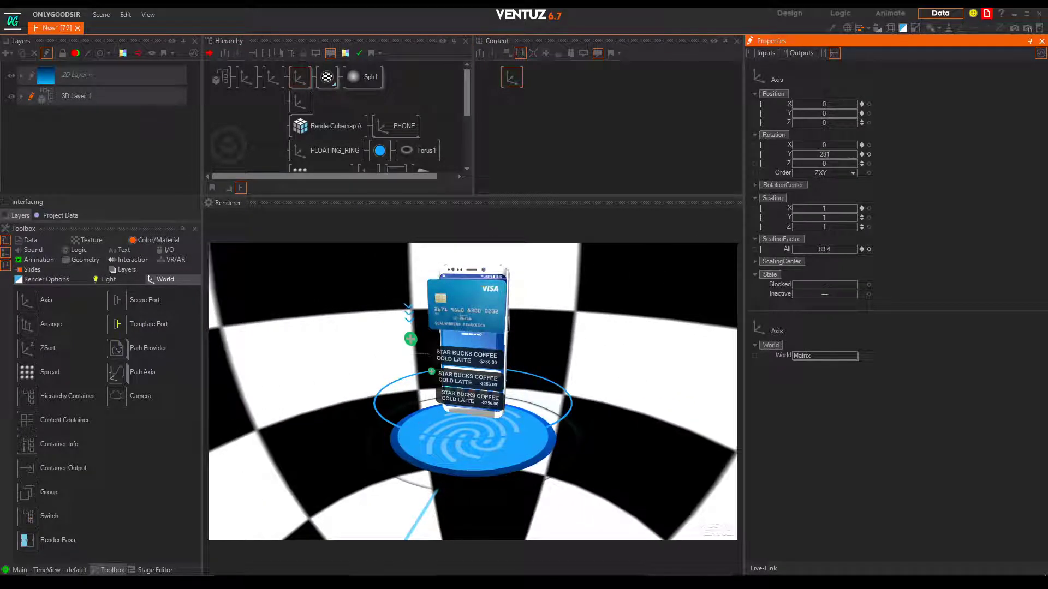
- Switch to the web browser, search Google Images for "blue wallpaper" and narrow the results to galaxy
key("alt+Tab")
left_click(274, 38)
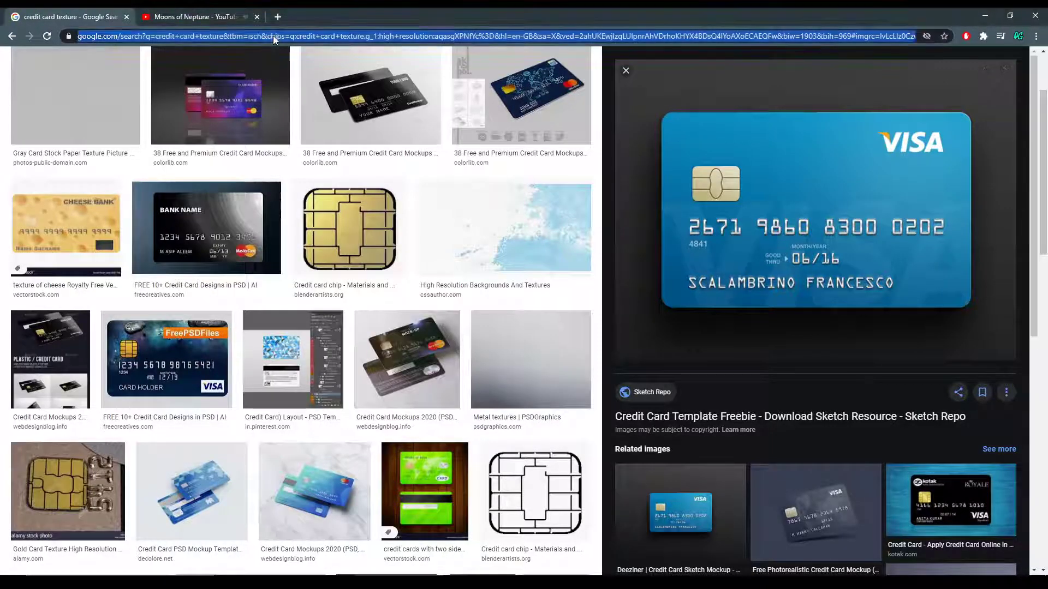
type("blue w")
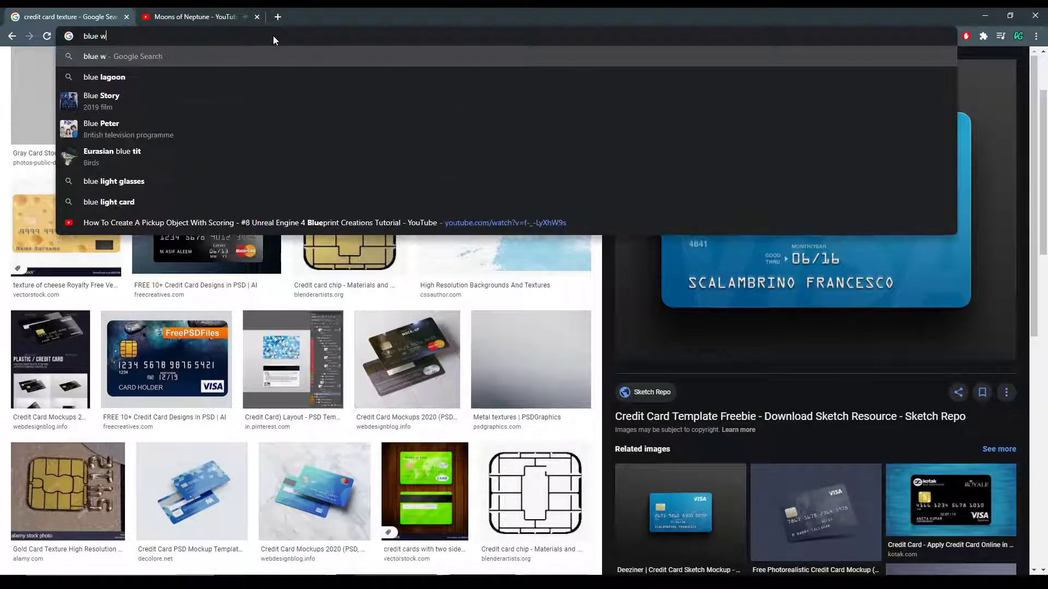
type("all")
key("Down")
key("Return")
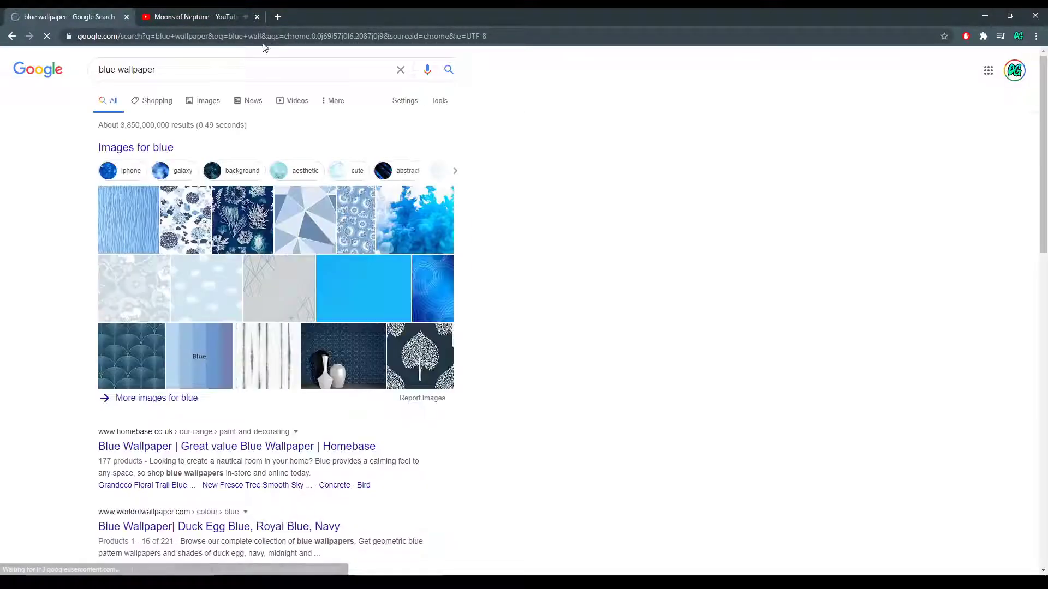
left_click(205, 101)
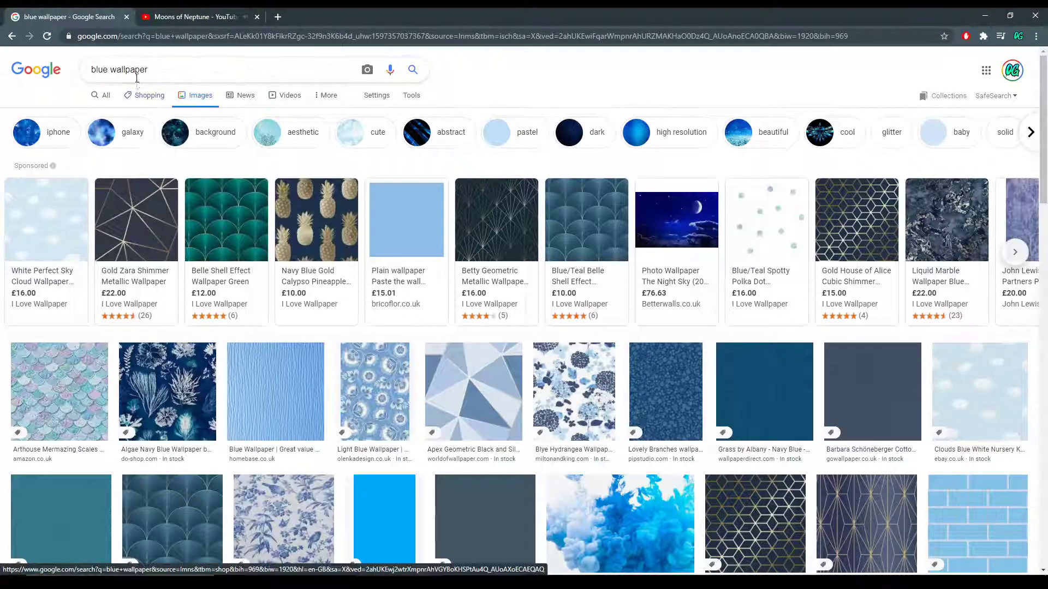
left_click(121, 137)
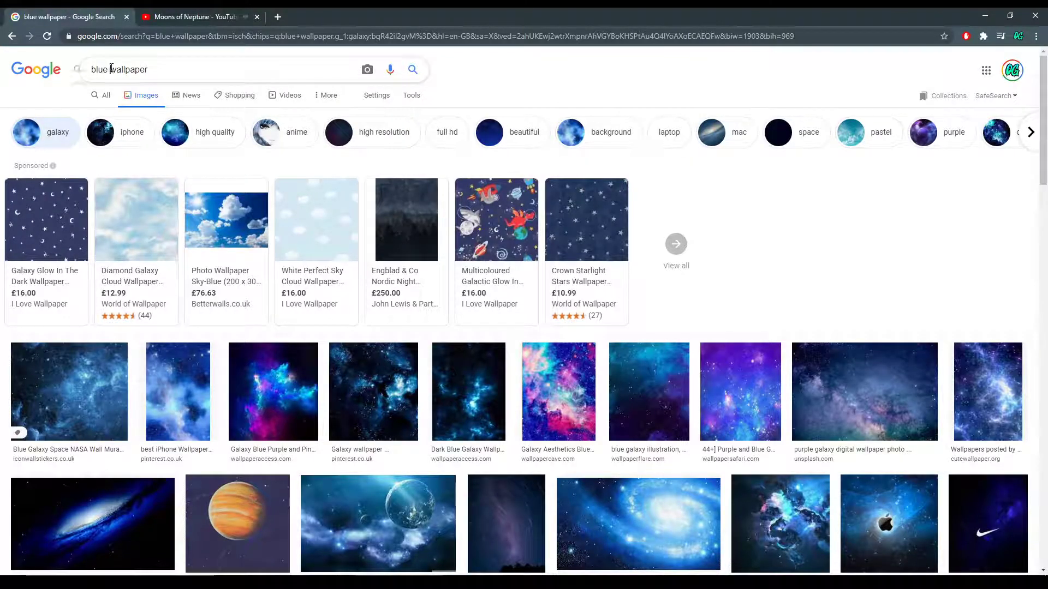
- Refine the image search to "blue gradient wallpaper" and preview the blue and turquoise diagonal-band image from cutewallpaper.org
type("radie")
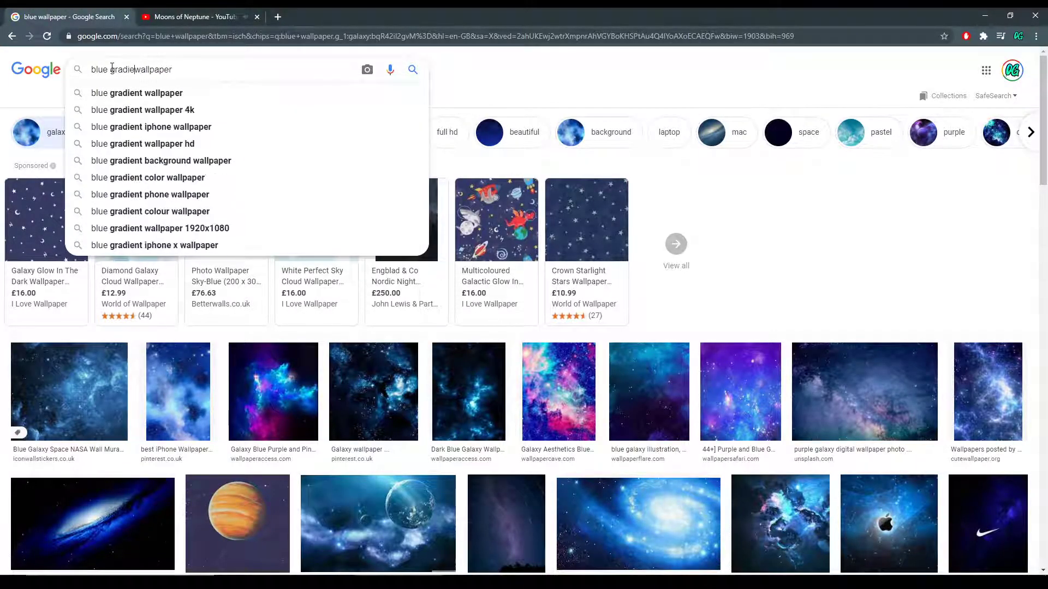
key("Down")
key("Return")
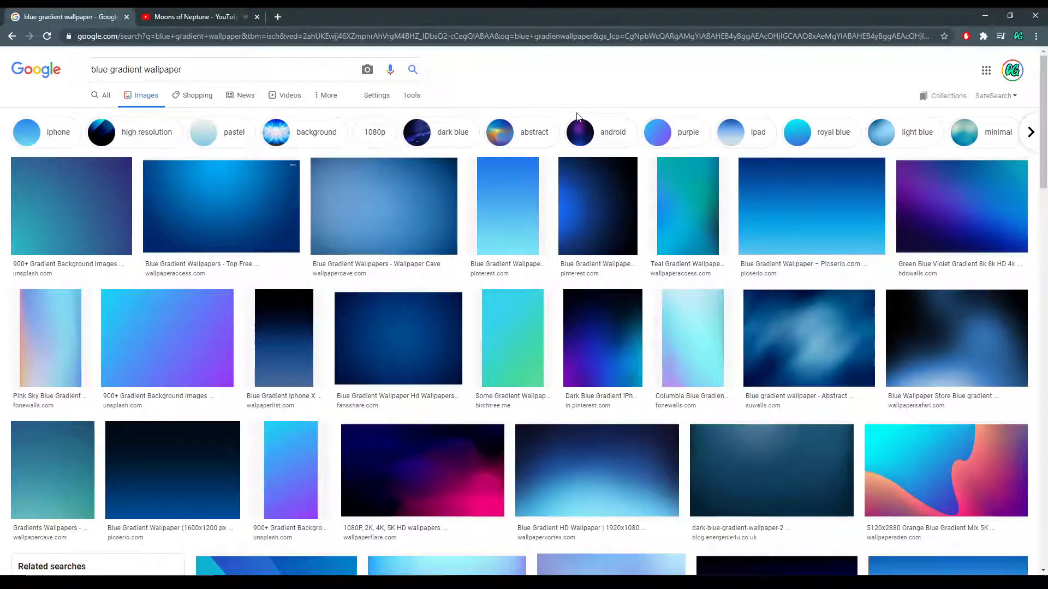
scroll(469, 240, "down", 6)
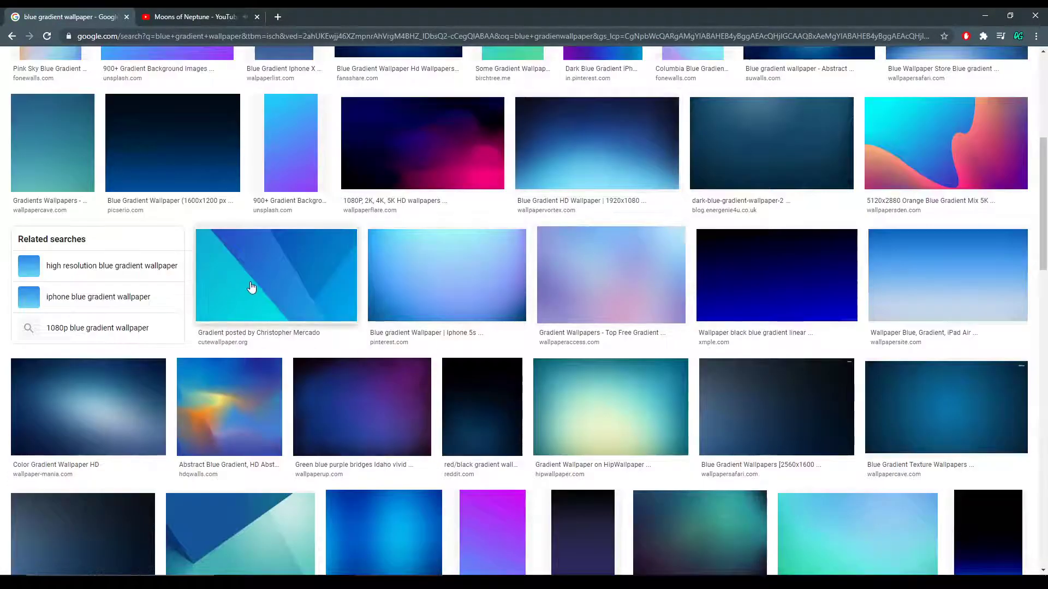
left_click(250, 288)
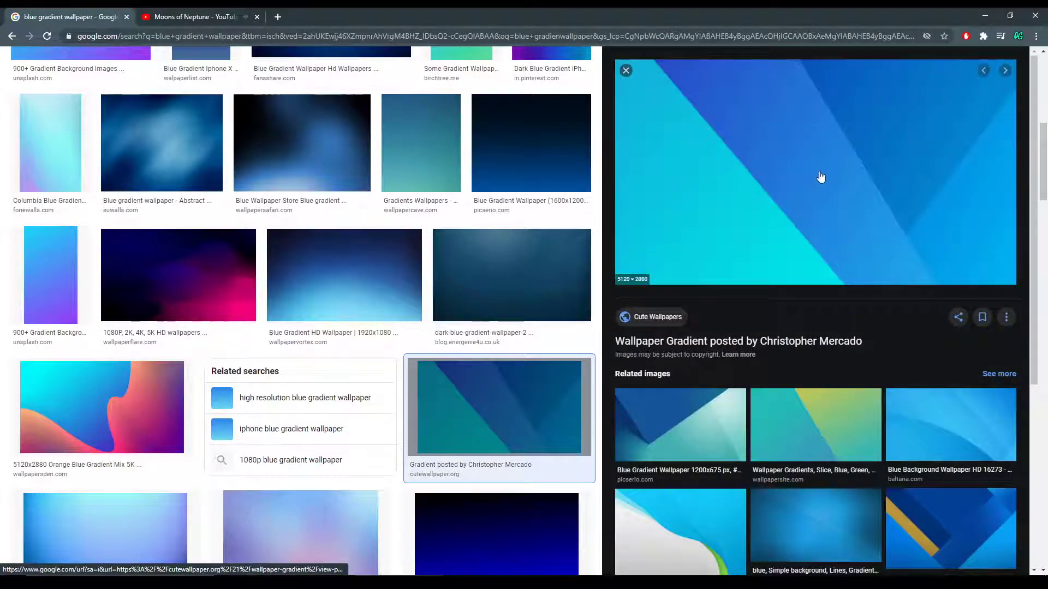
left_click(704, 439)
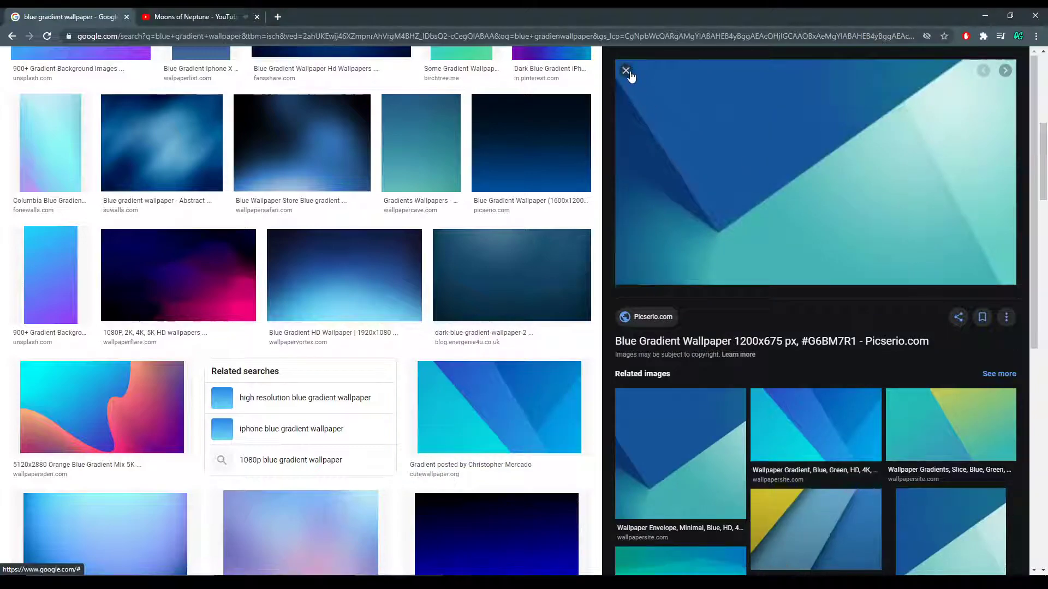
left_click(626, 71)
left_click(327, 393)
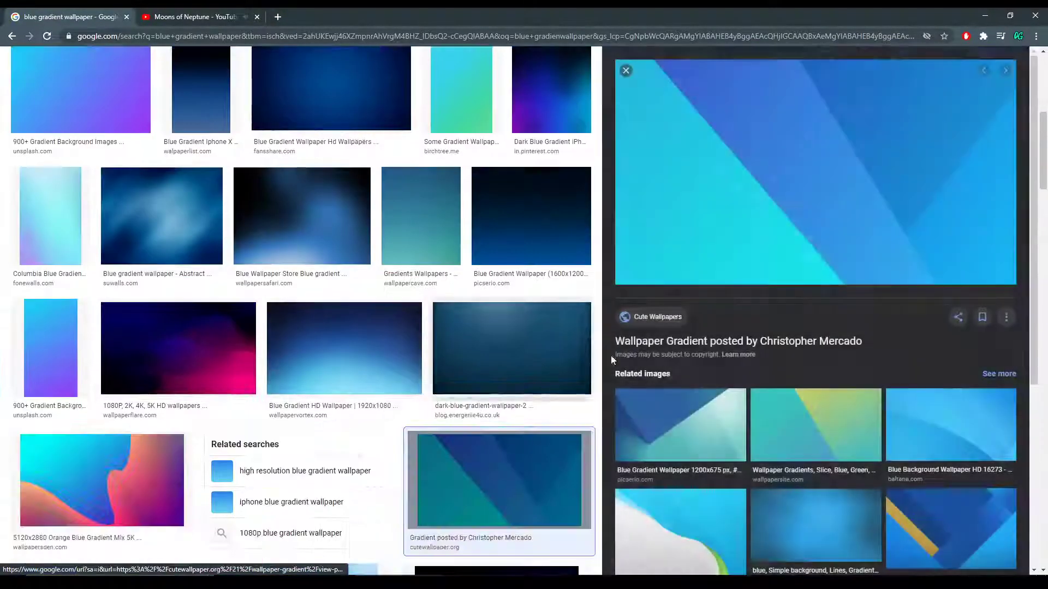
- Save the previewed image as Wallpaper-Gradient-Blue-Green-HD-4K-Minimal-9455.jpg in the PHONE folder on the desktop
right_click(830, 168)
left_click(868, 258)
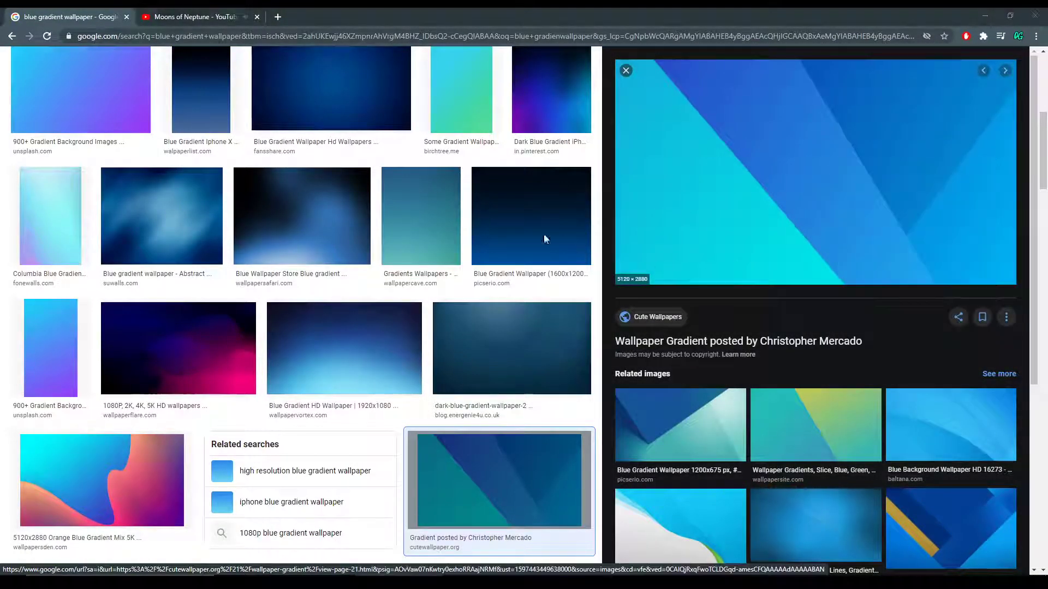
left_click(191, 175)
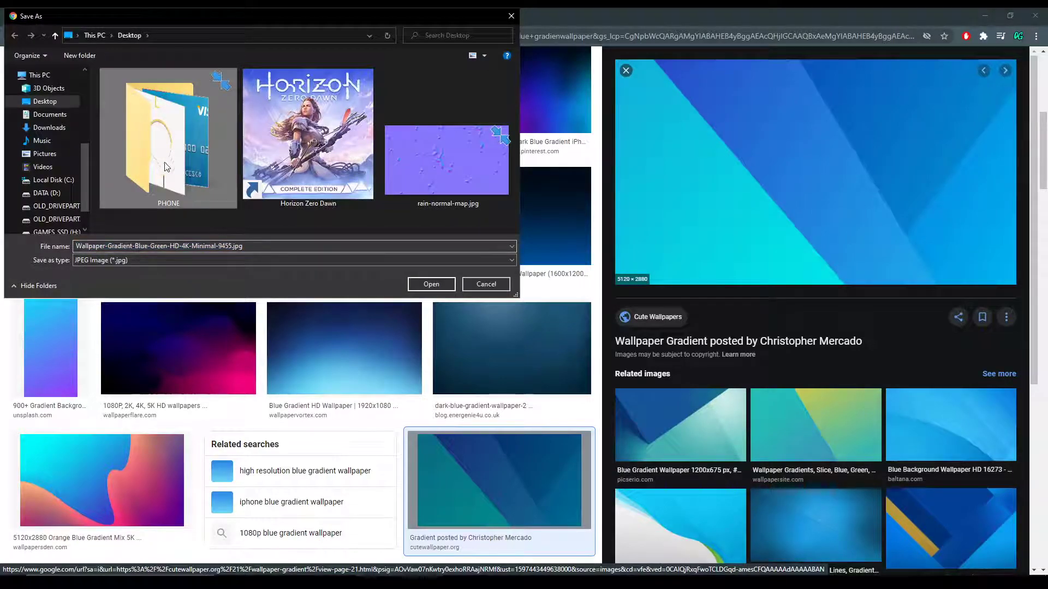
double_click(192, 176)
left_click(431, 284)
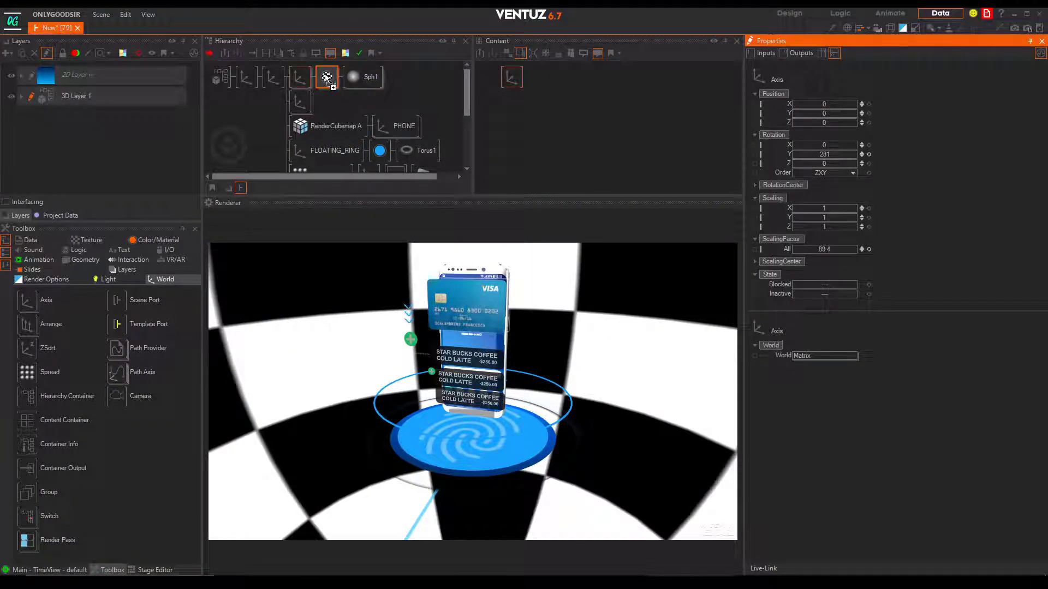
- Back in Ventuz, apply the saved gradient wallpaper to the sphere's material as the Base texture and remove the checker texture stage
left_click_drag(326, 76, 327, 77)
left_click(327, 77)
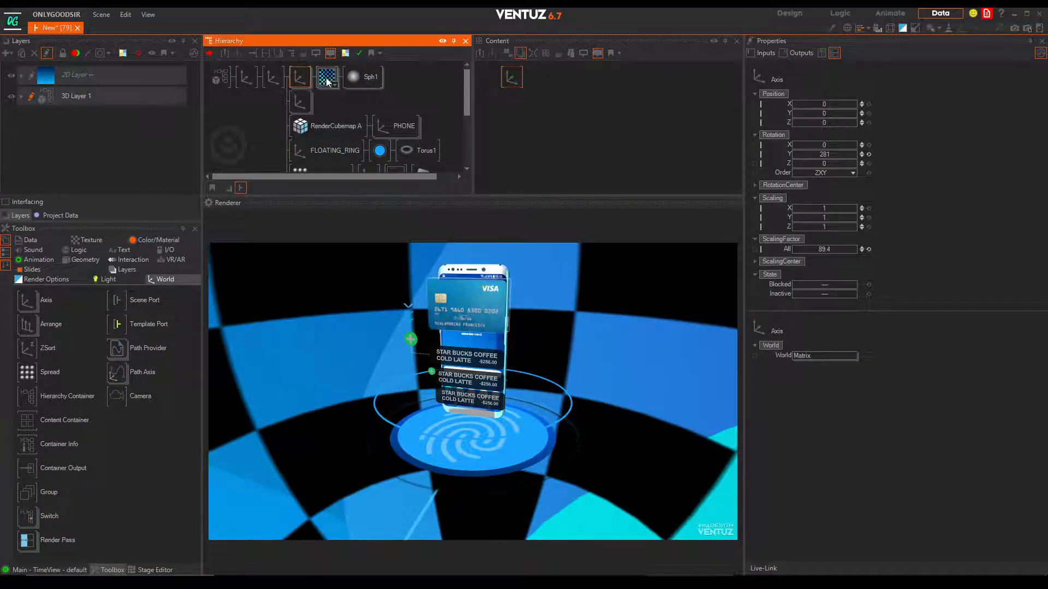
left_click_drag(805, 200, 784, 200)
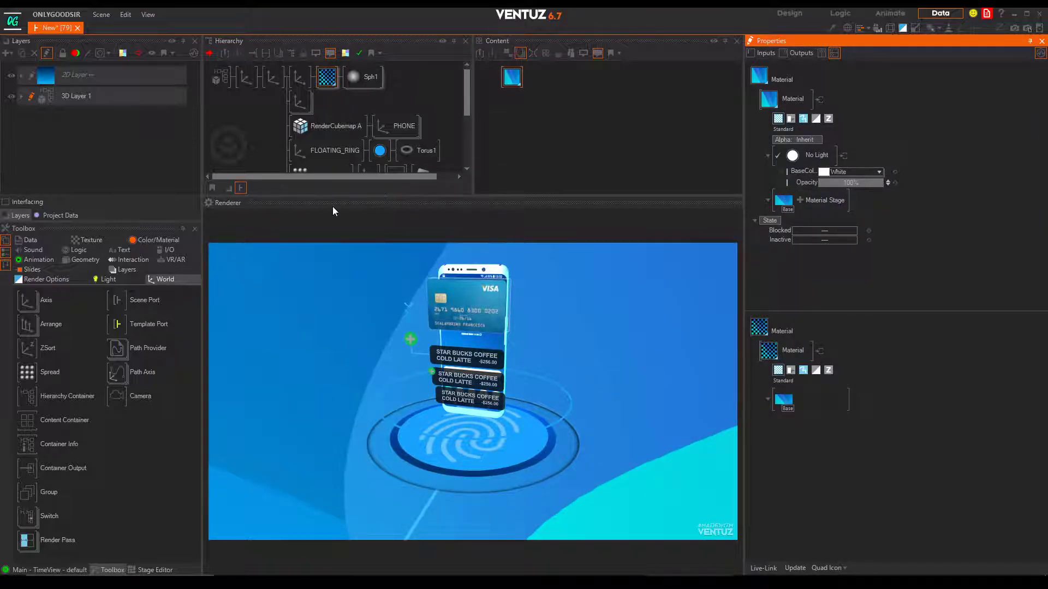
- Adjust the Y rotation of the second top-level axis to turn the phone scene slightly
left_click(273, 78)
mouse_move(835, 156)
left_mouse_down()
mouse_move(791, 155)
mouse_move(850, 153)
left_mouse_up()
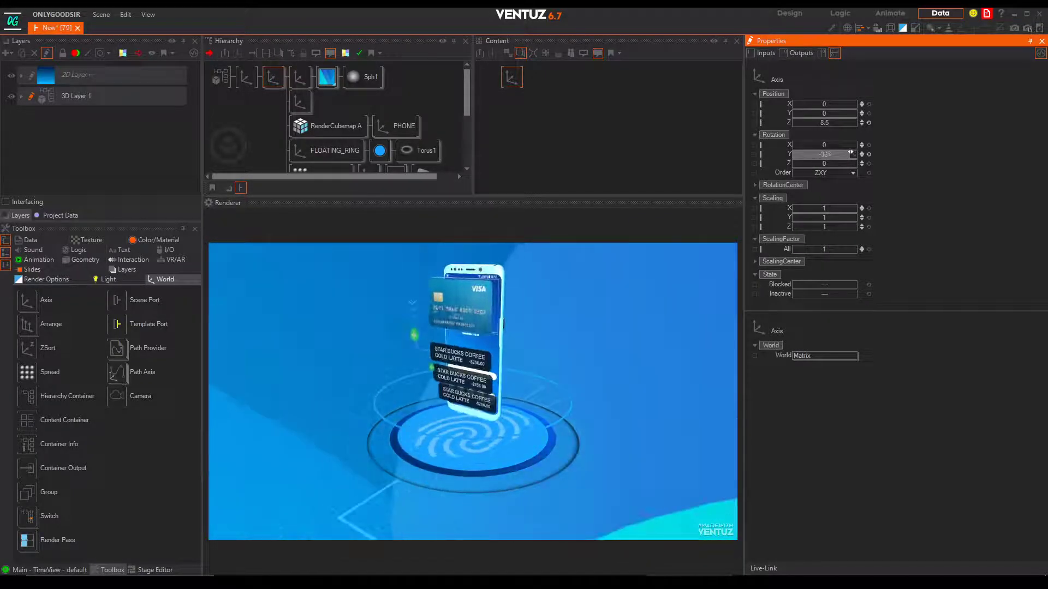
left_click(337, 79)
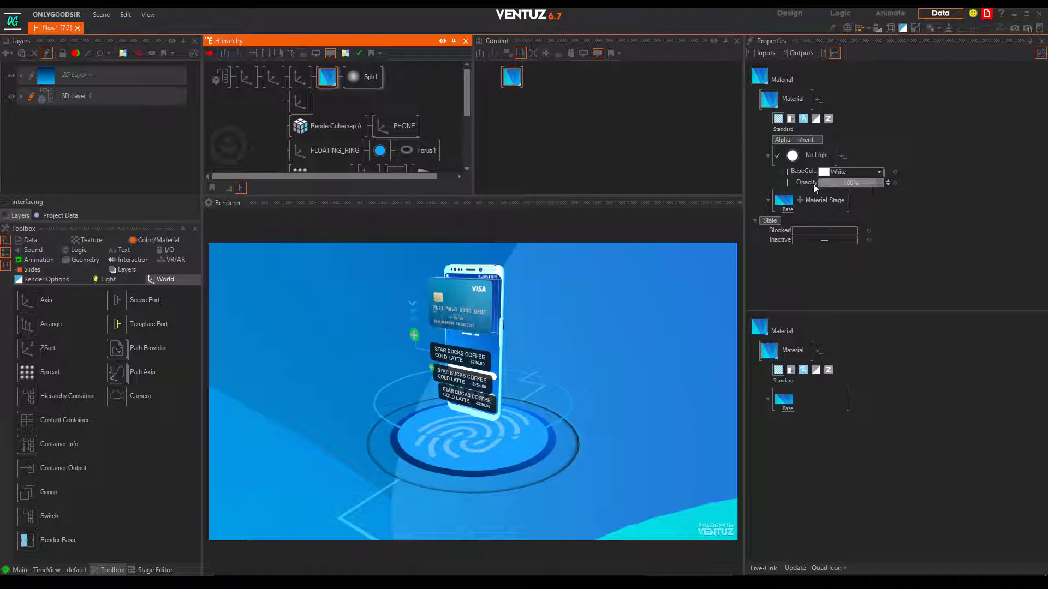
- Delete the environment sphere's axis with its material and sphere, and delete the RenderCubemap A node
left_click(306, 87)
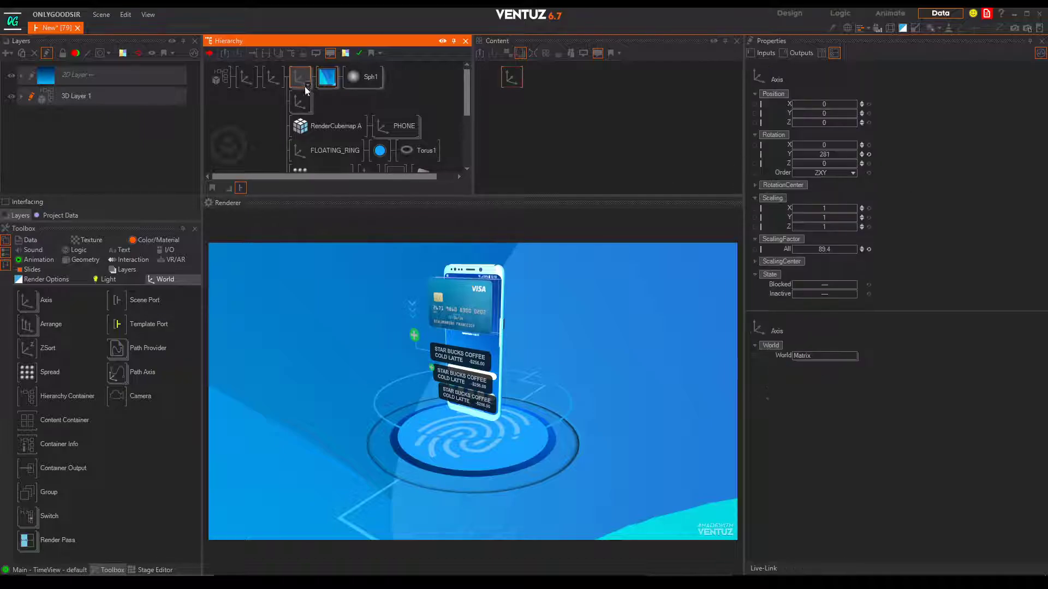
key("Delete")
left_click(309, 107)
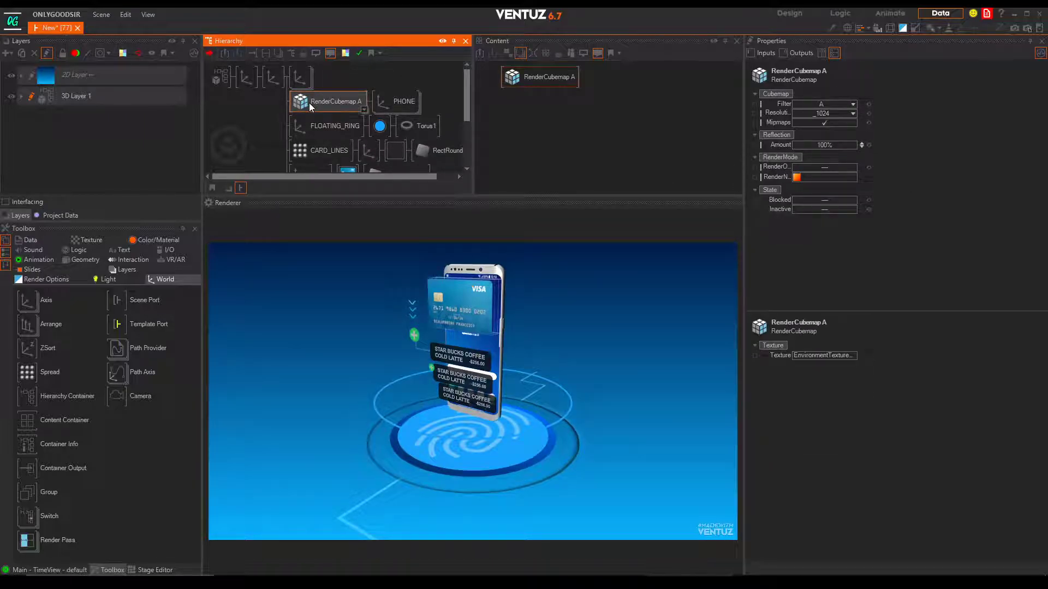
key("Delete")
- Insert a Material node directly ahead of the PHONE axis
double_click(309, 116)
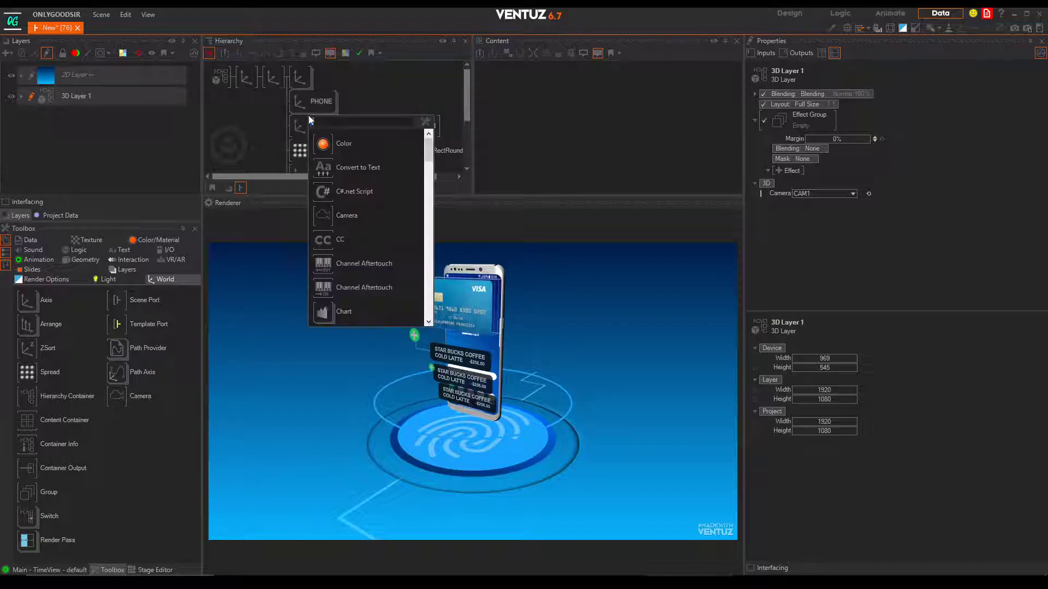
type("ma")
key("Escape")
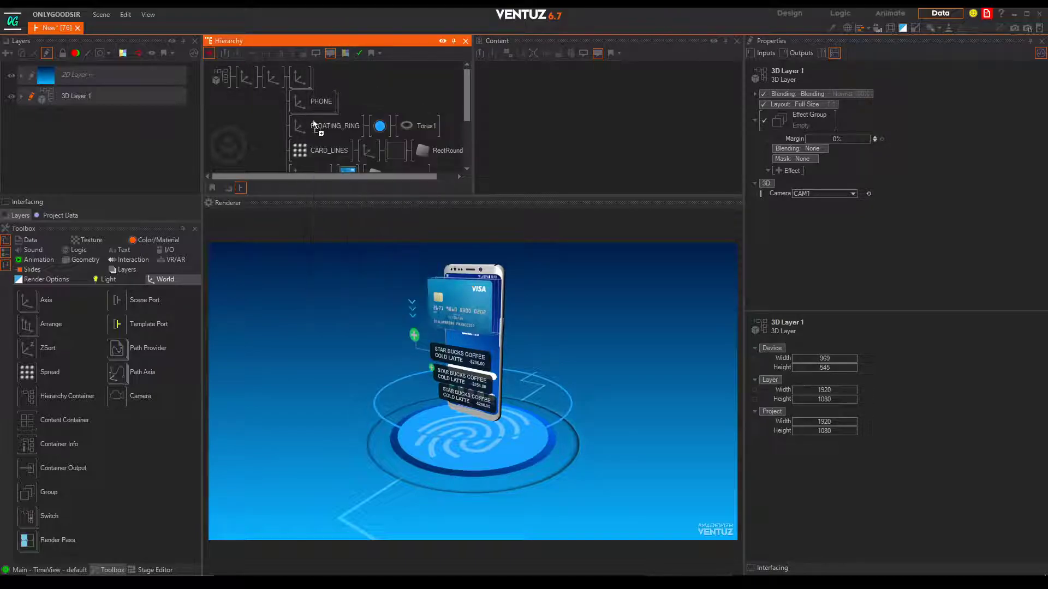
left_click_drag(296, 103, 294, 101)
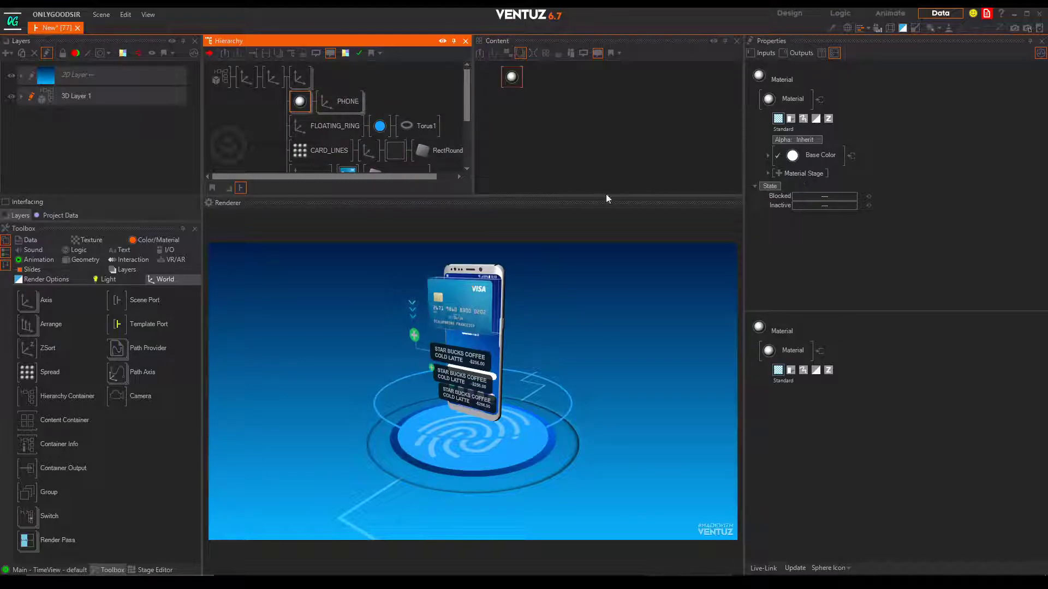
- Add a Base texture stage to the phone's Material and set its mapping to 3D Mapping with World Space Reflection
left_click(778, 172)
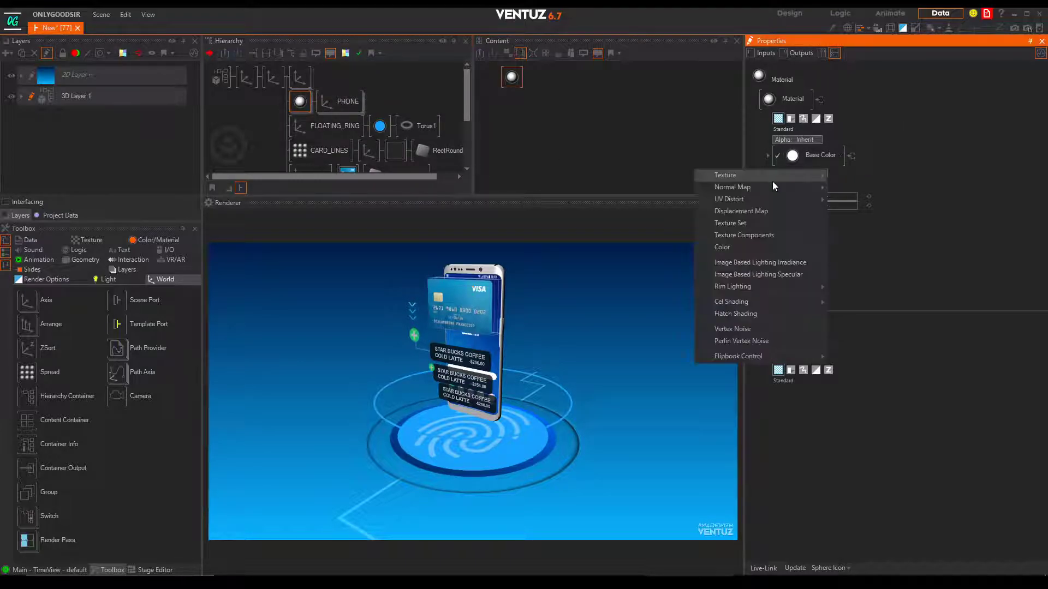
mouse_move(815, 175)
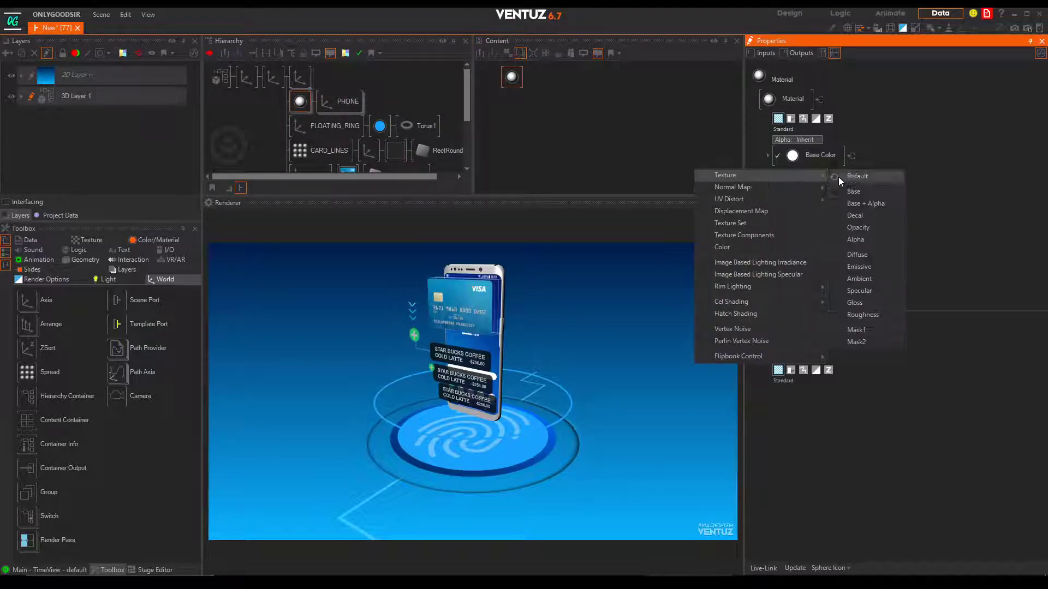
left_click(870, 194)
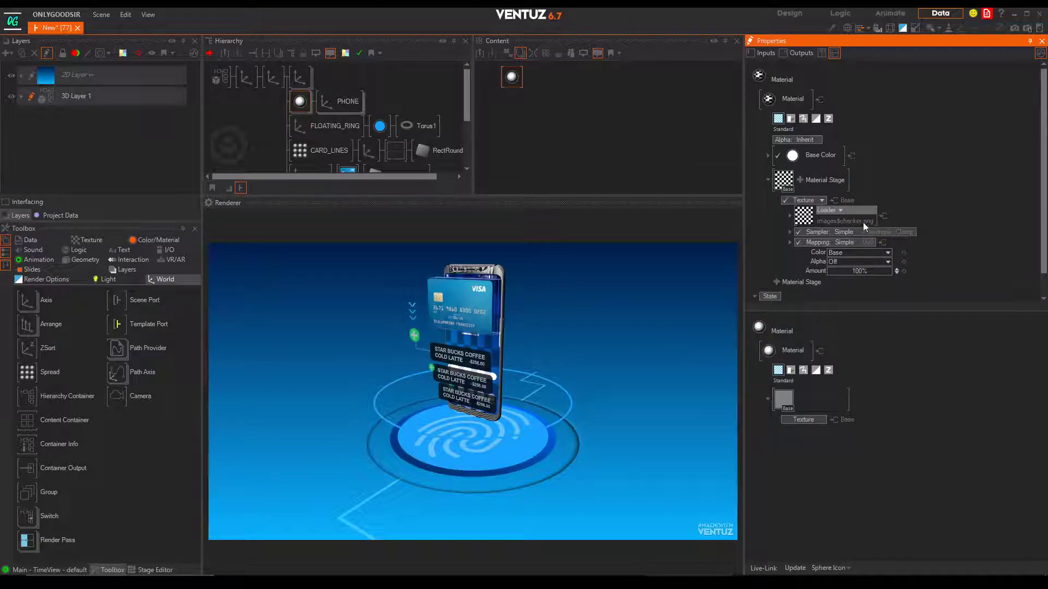
left_click(862, 242)
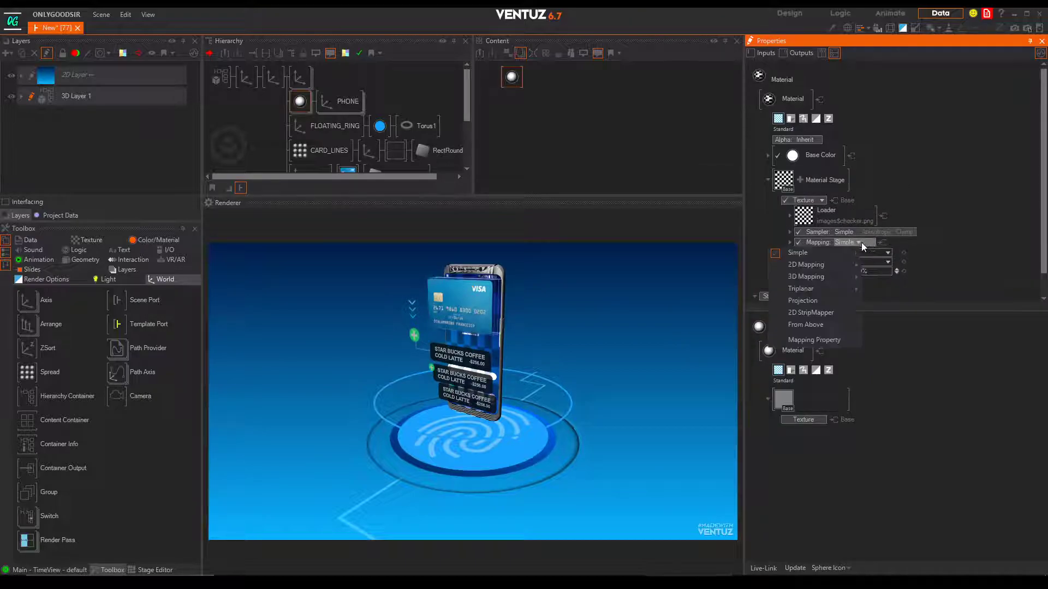
mouse_move(840, 276)
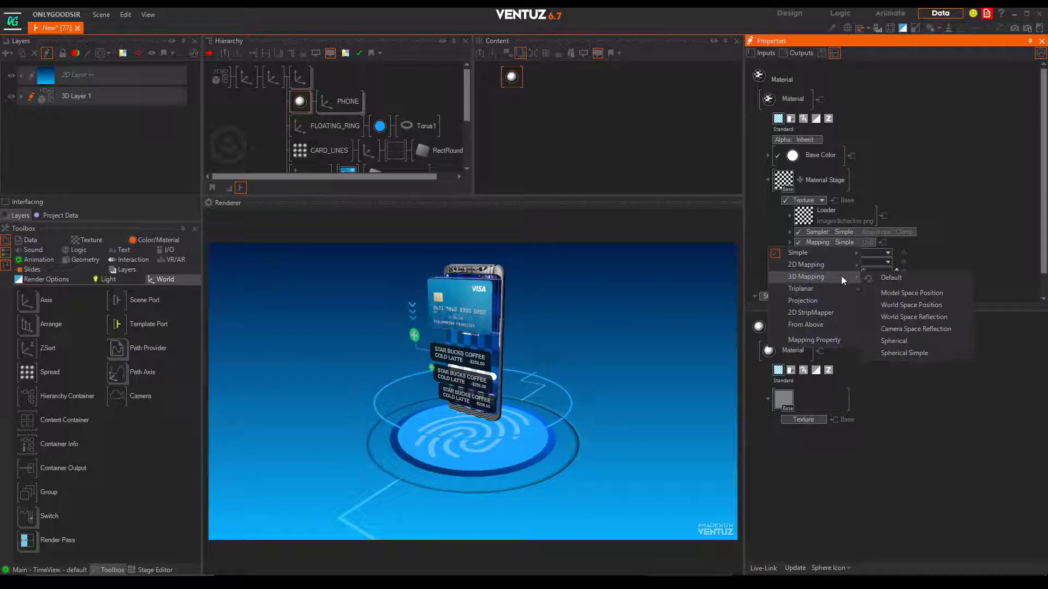
left_click(925, 317)
scroll(801, 226, "down", 3)
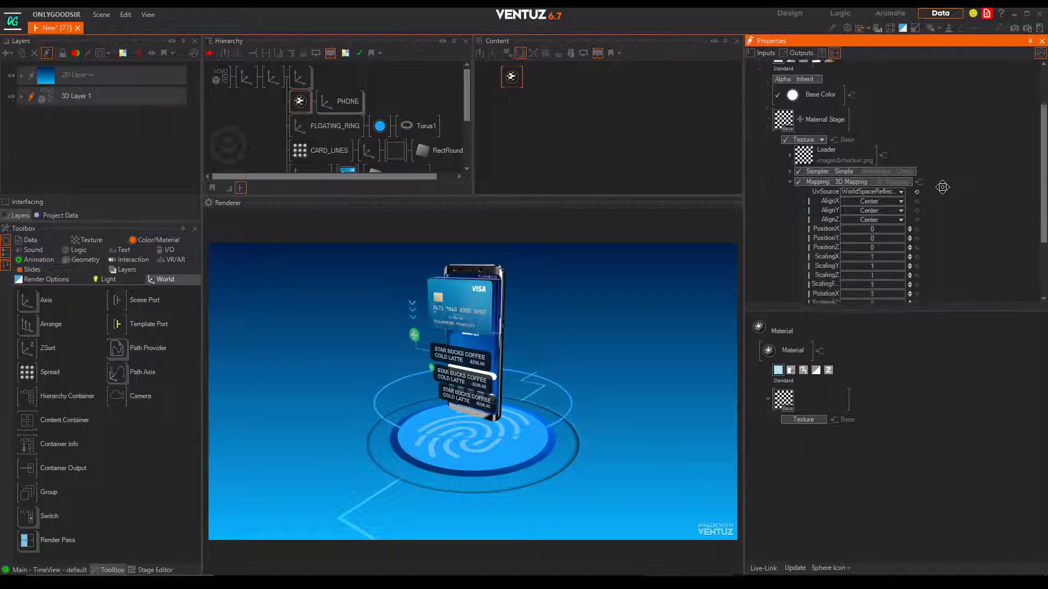
- Set the reflection mapping's scaling factor to 2.3 and the texture stage's Amount to about 39.4%
left_click_drag(876, 260, 934, 239)
scroll(944, 106, "down", 2)
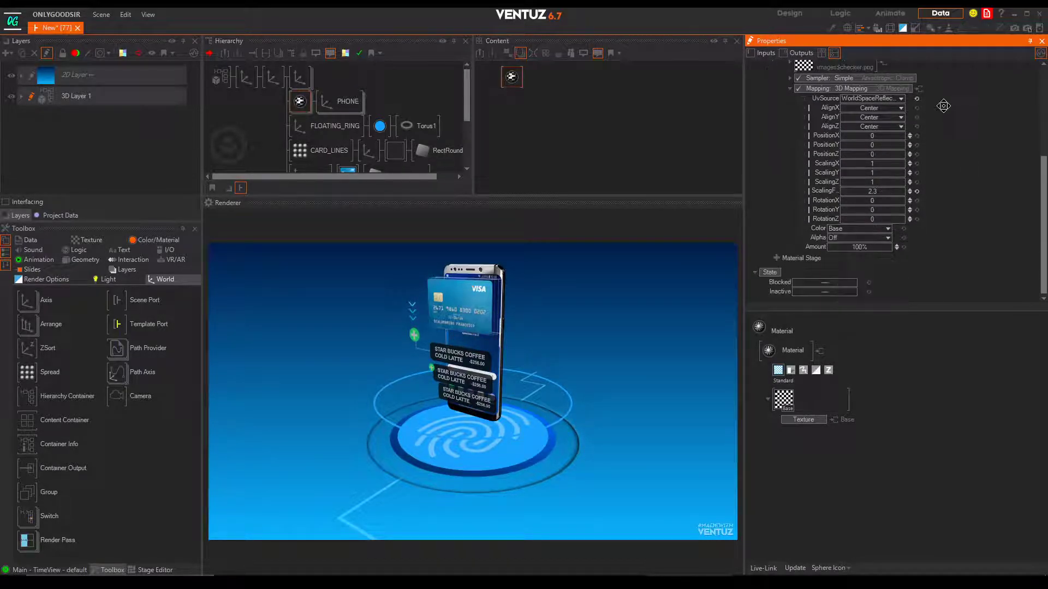
left_click(827, 248)
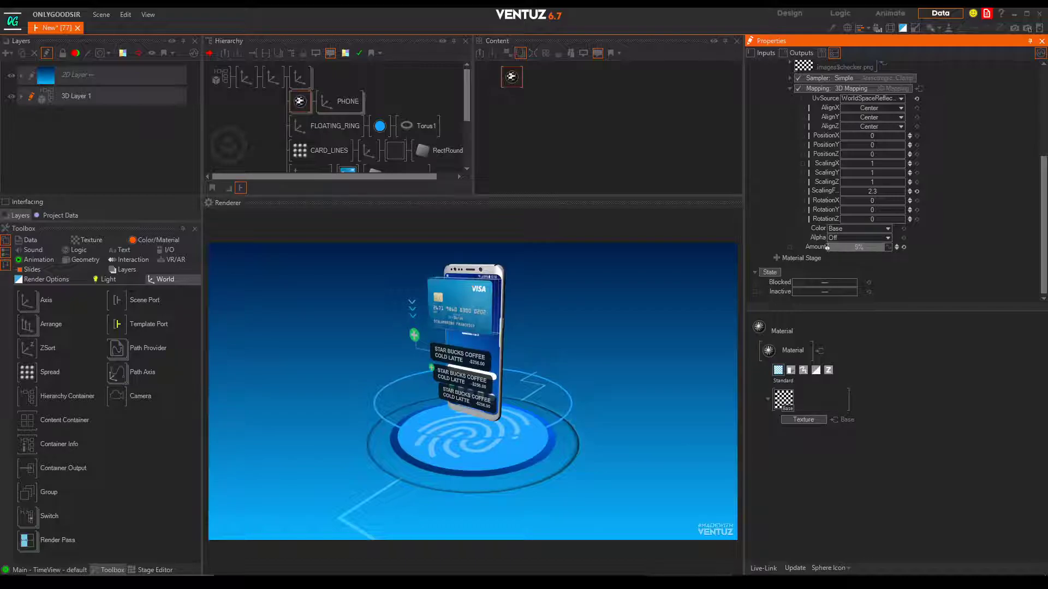
left_click_drag(880, 249, 891, 249)
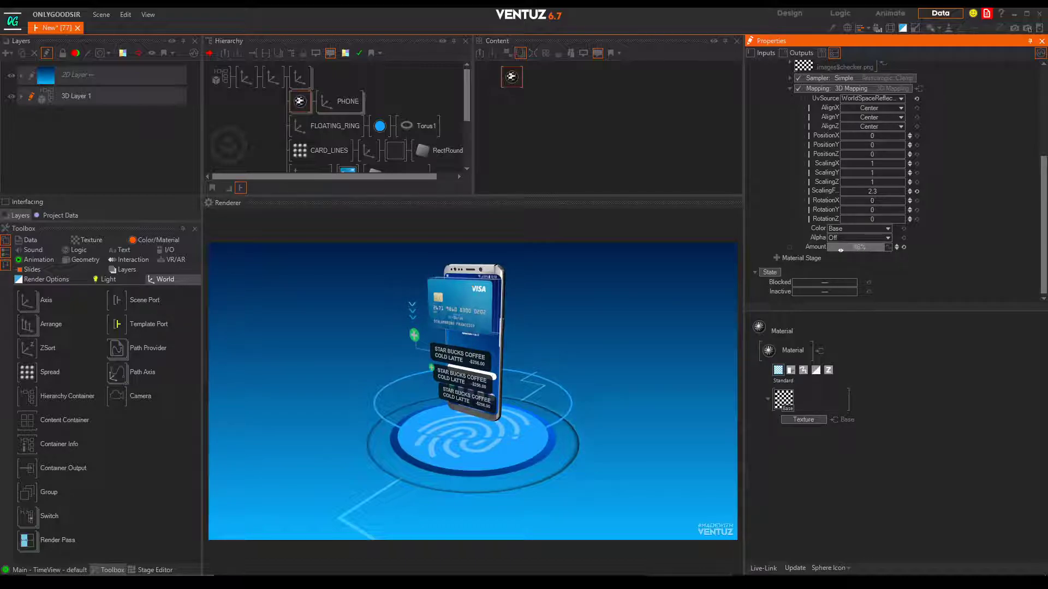
- Adjust the second top-level axis's Y rotation, and set the first axis's Y position to about 1.7
left_click(272, 77)
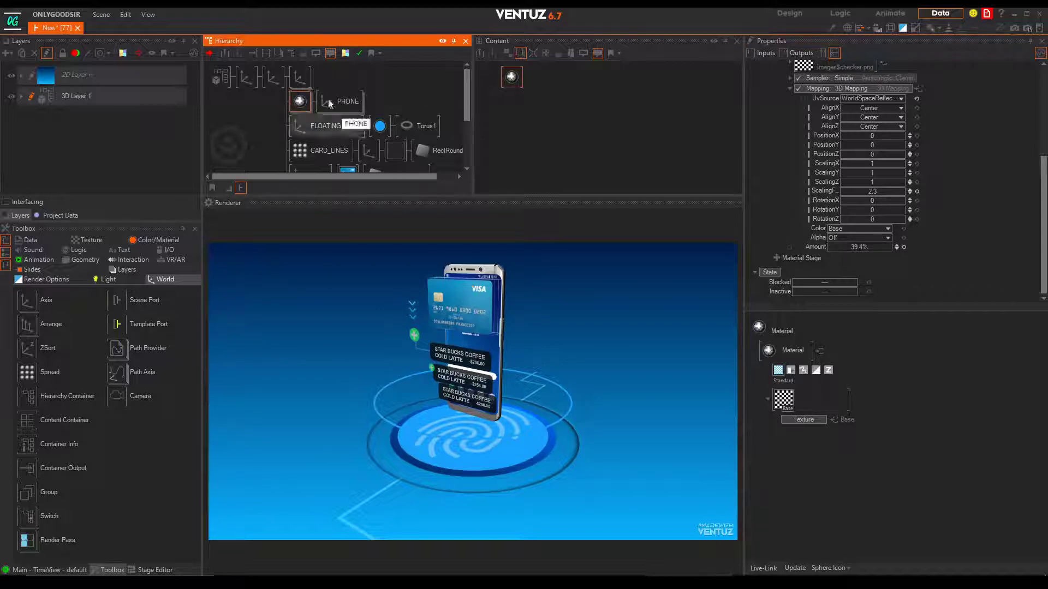
left_click_drag(836, 157, 825, 112)
left_click(247, 78)
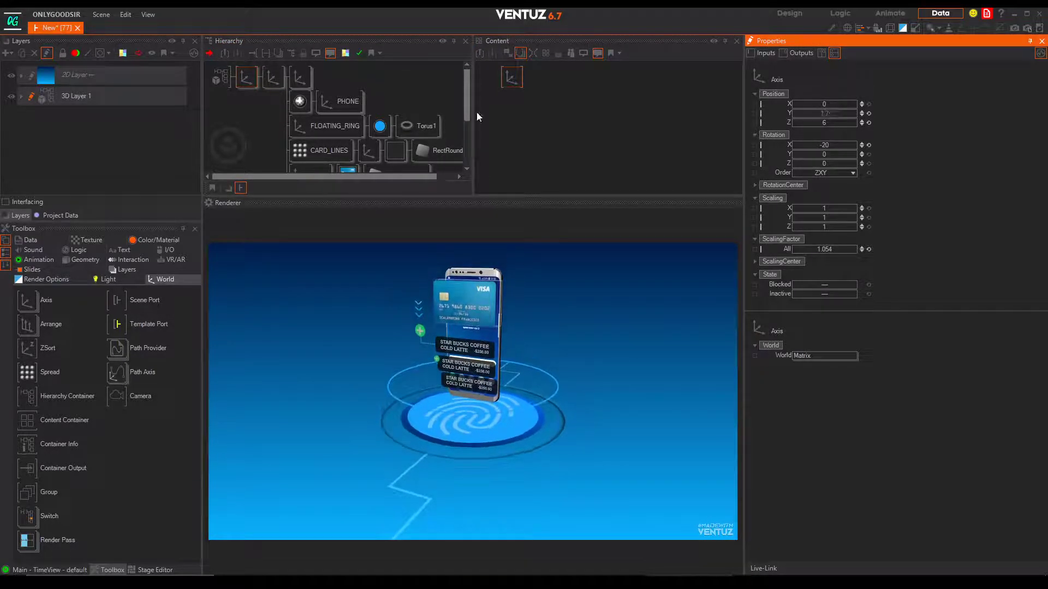
- Add a Glare effect to the effect group of 3D Layer 1
left_click(60, 117)
left_click(21, 97)
scroll(76, 149, "down", 2)
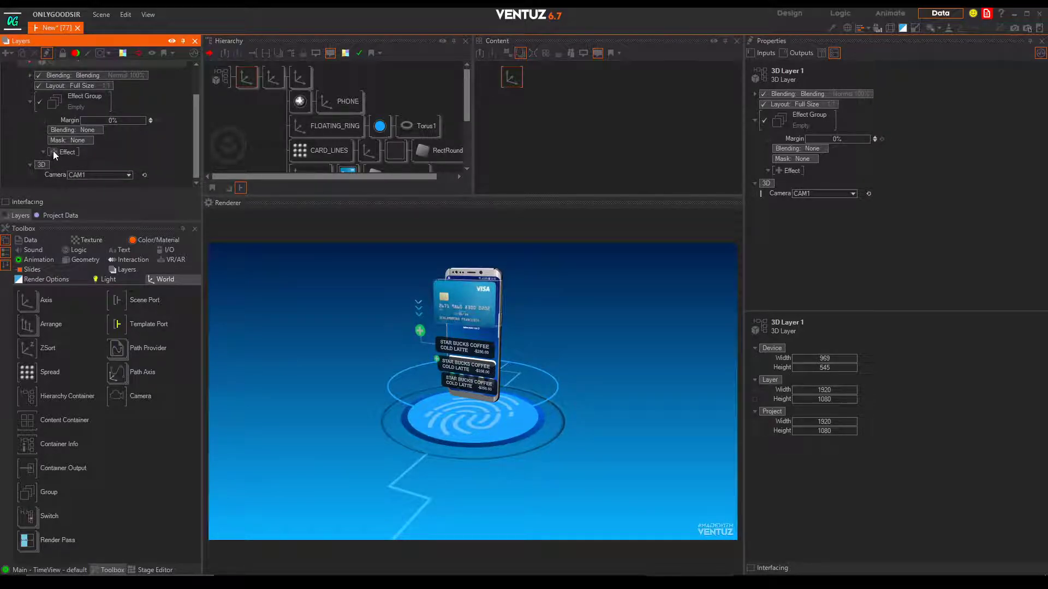
left_click(53, 151)
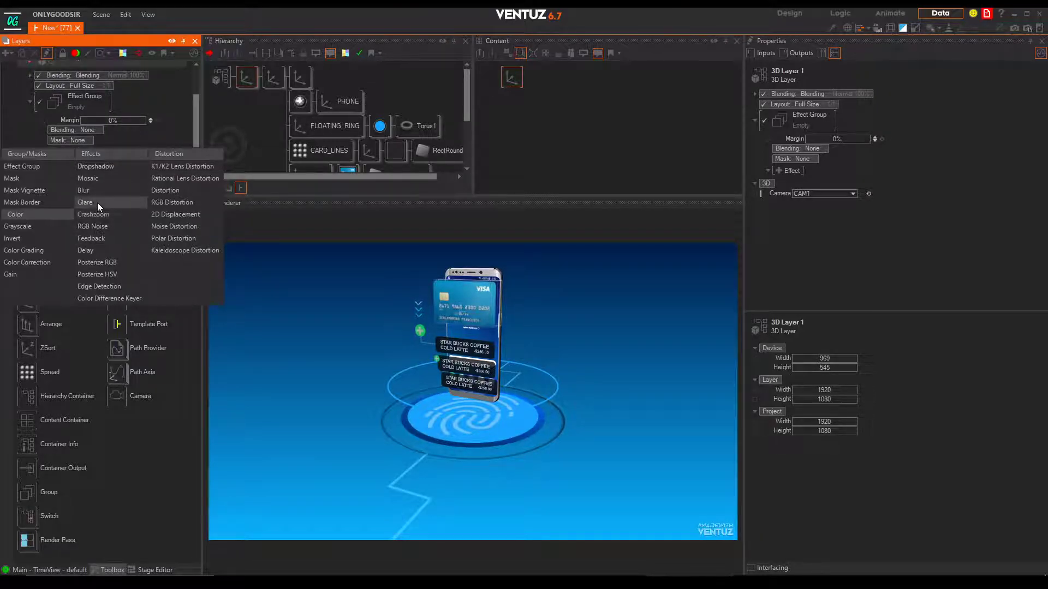
left_click(97, 202)
- Set the Glare effect's Diameter to about 21.9 and its Threshold to about 0.47
scroll(949, 263, "down", 2)
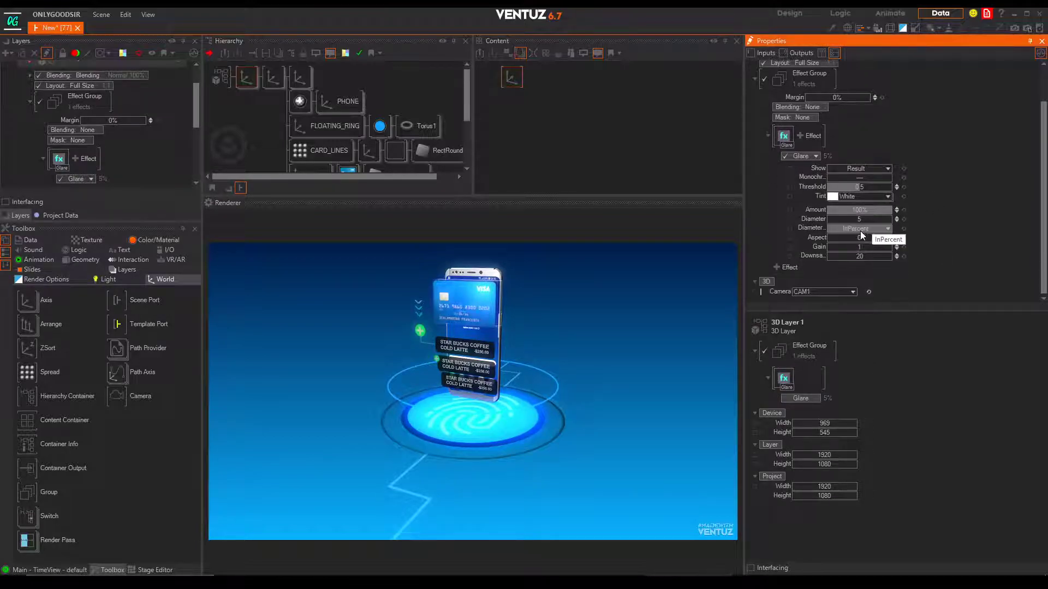
left_click_drag(857, 221, 828, 223)
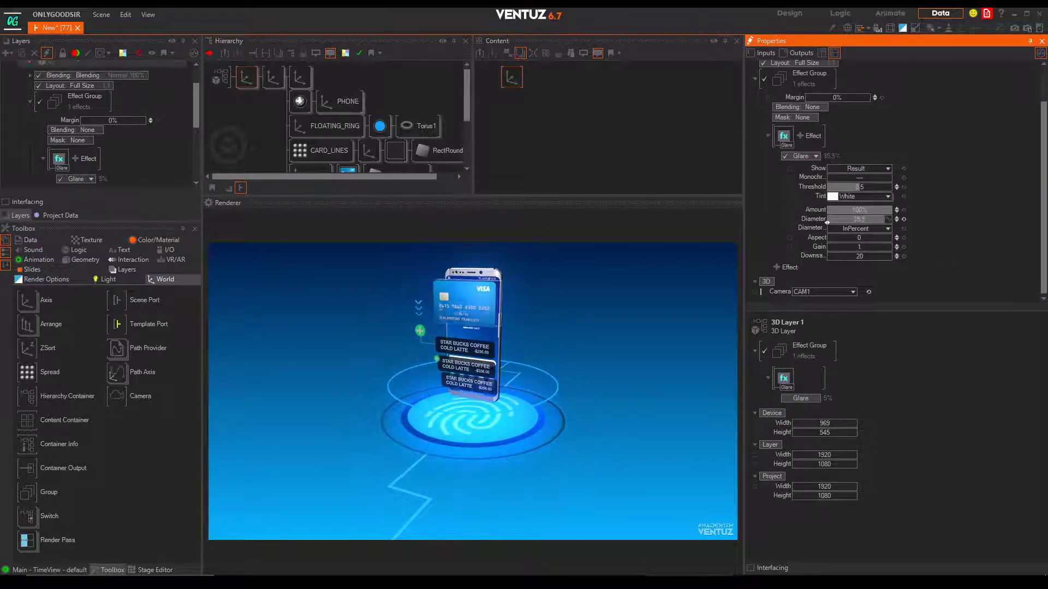
left_click_drag(860, 188, 864, 188)
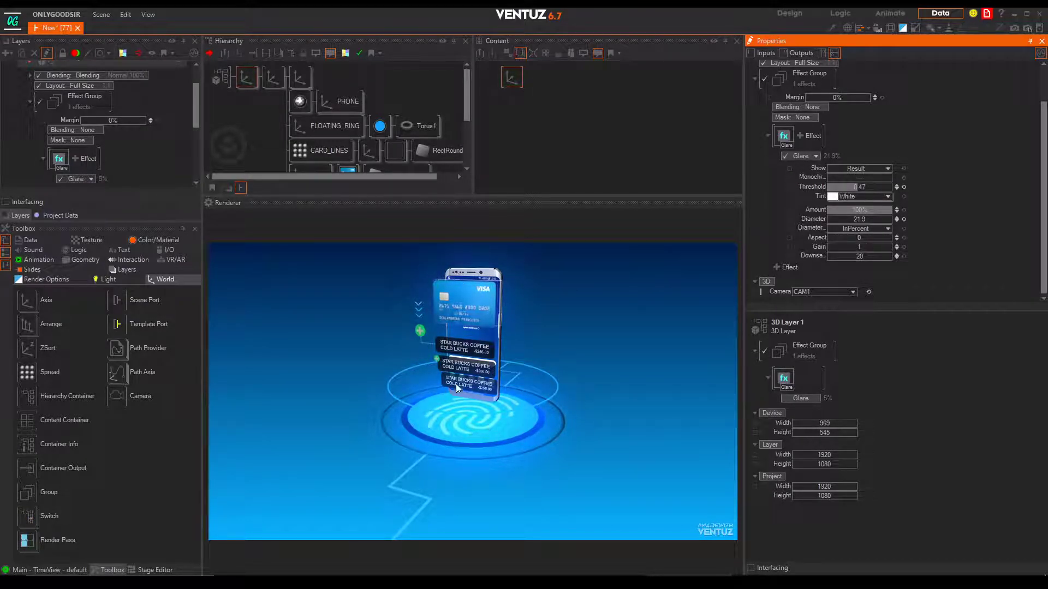
- Add a new Axis below SLICE3, at the same hierarchy level as the slices
scroll(298, 141, "down", 2)
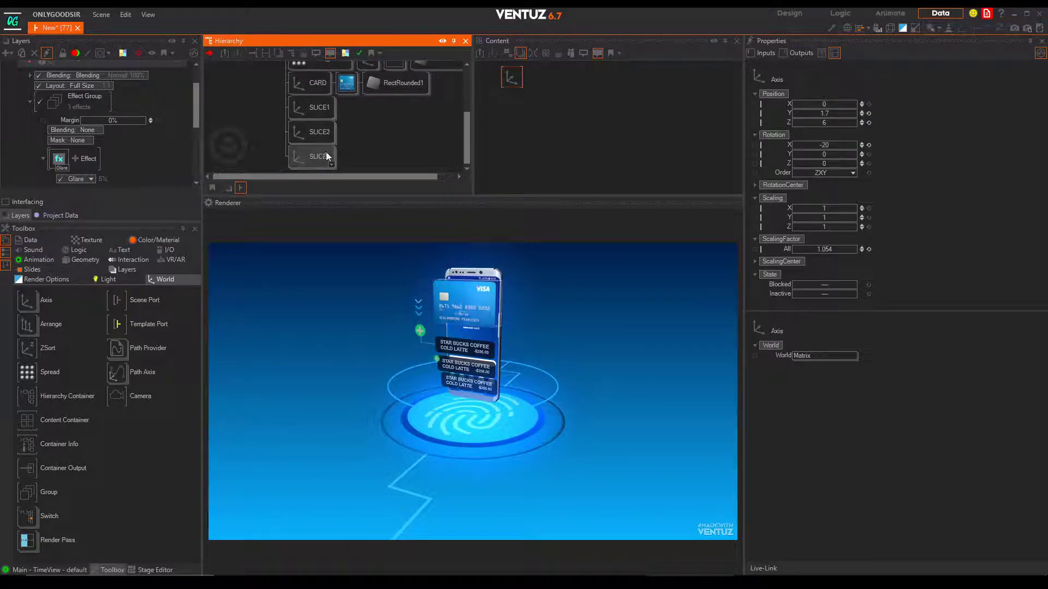
double_click(362, 145)
type("ax")
left_click_drag(382, 182, 315, 165)
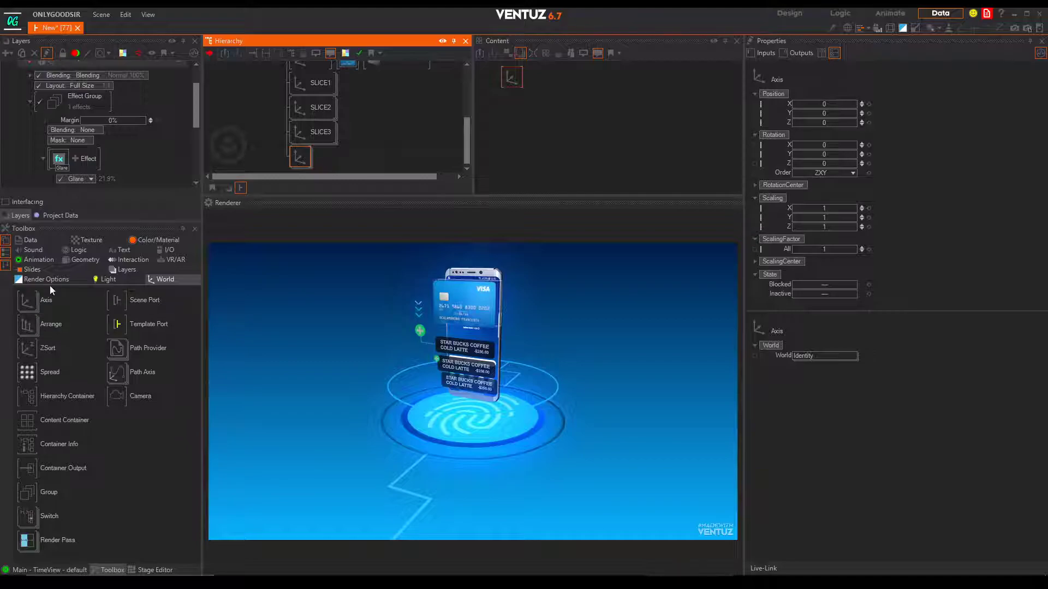
left_click(77, 260)
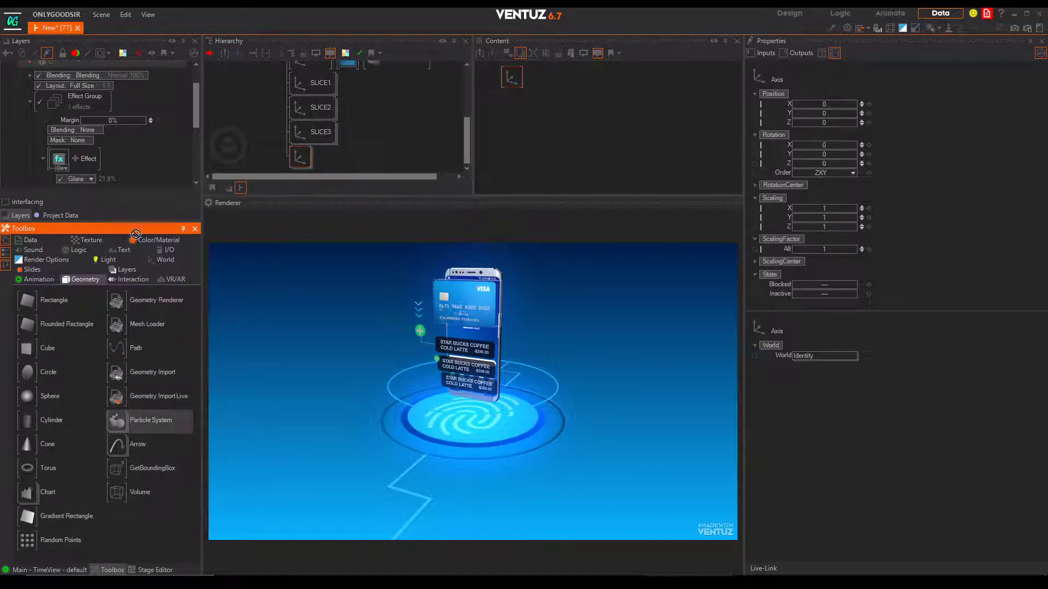
left_click_drag(283, 147, 304, 158)
left_click(304, 158)
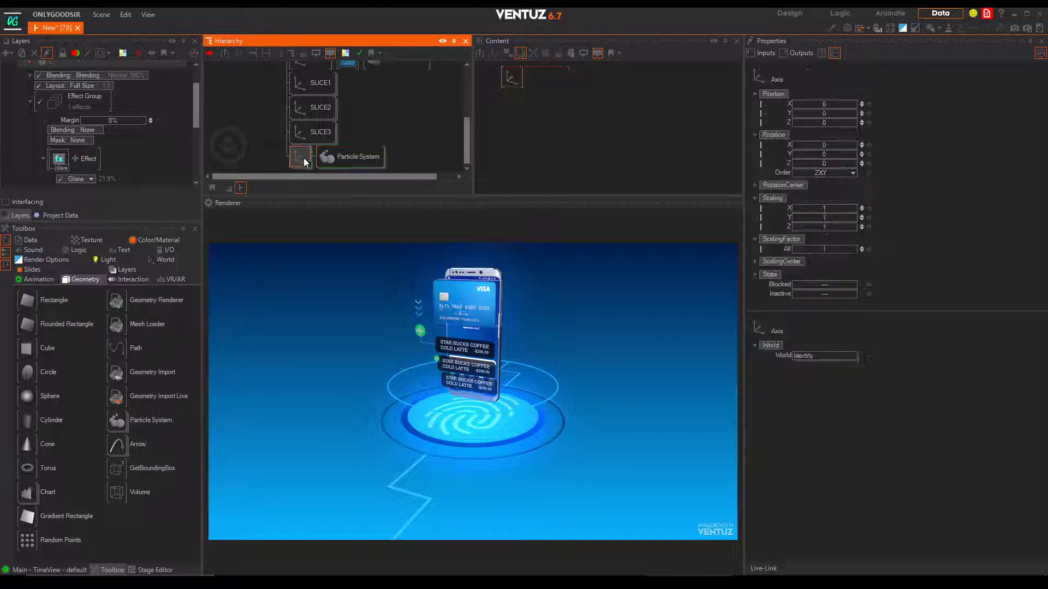
left_click(829, 249)
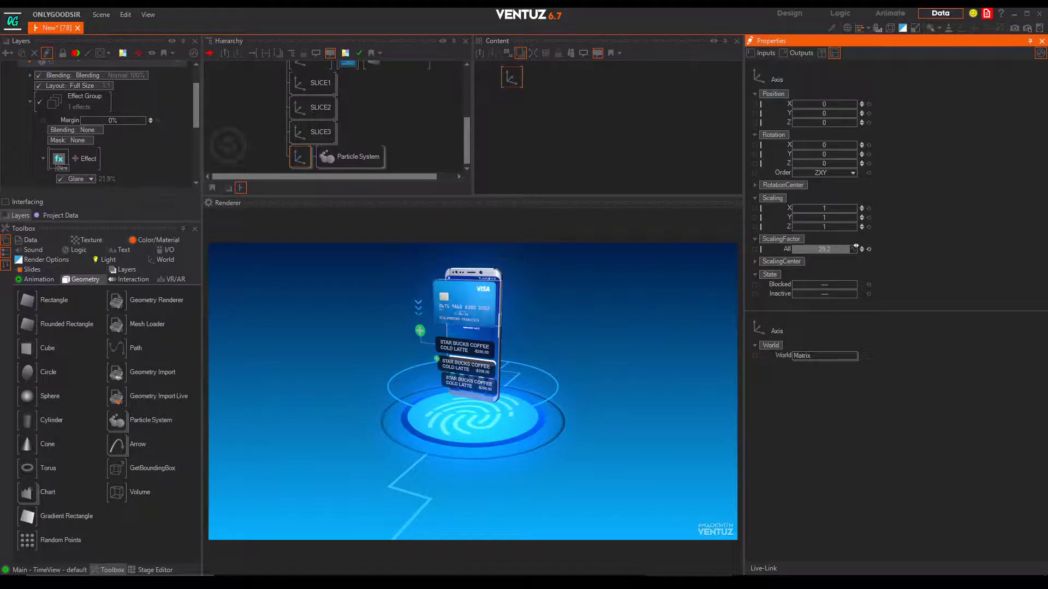
left_click_drag(853, 246, 872, 252)
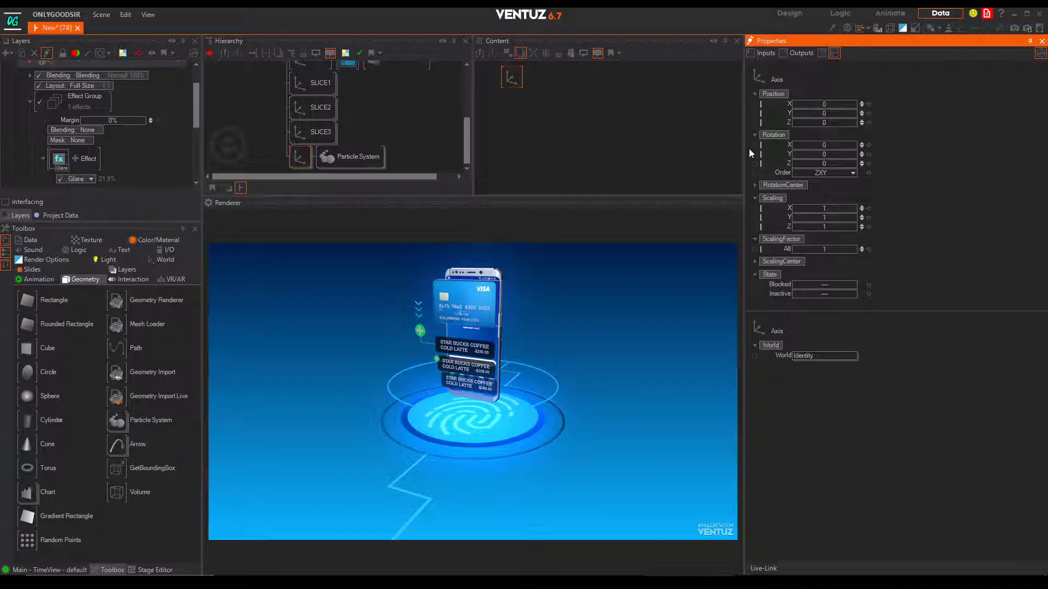
left_click(355, 157)
key("Delete")
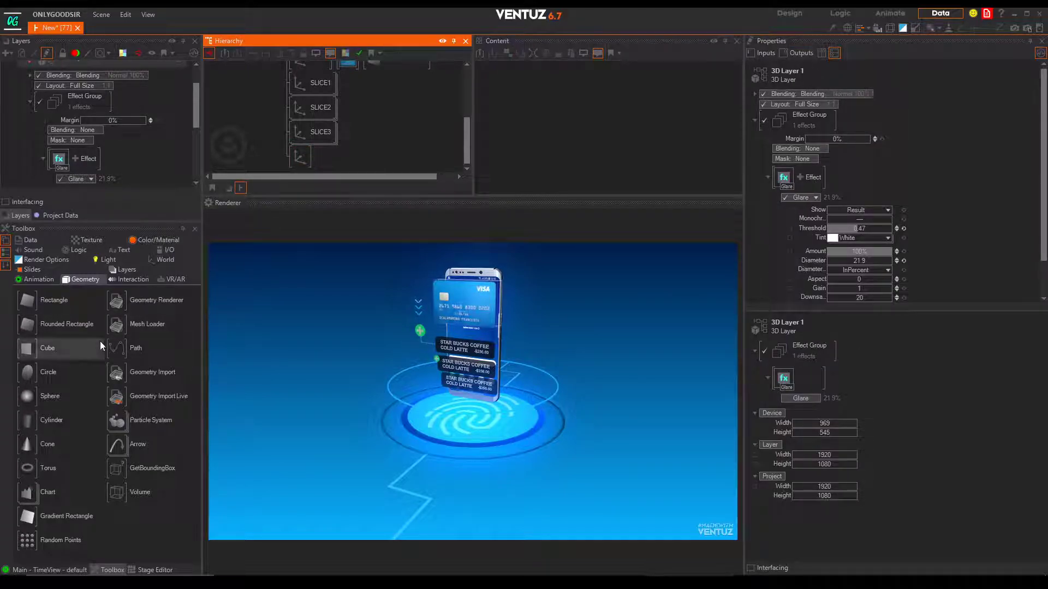
- Attach a Particle System from the geometry nodes to the new axis below SLICE3 and display its properties
left_click(117, 420)
left_click_drag(136, 434, 305, 155)
left_click(297, 159)
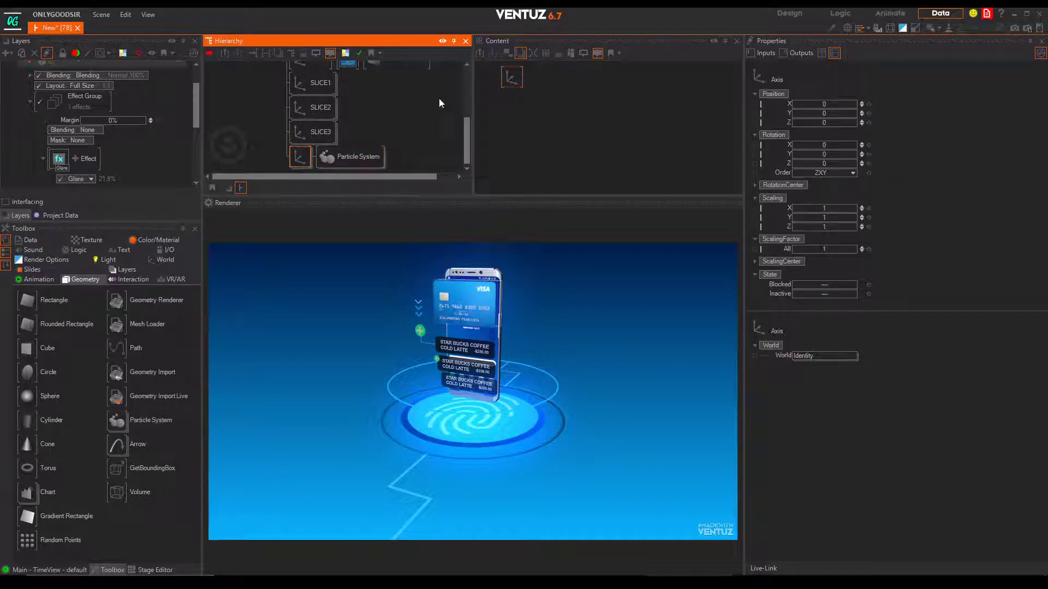
left_click(349, 157)
left_click(528, 83)
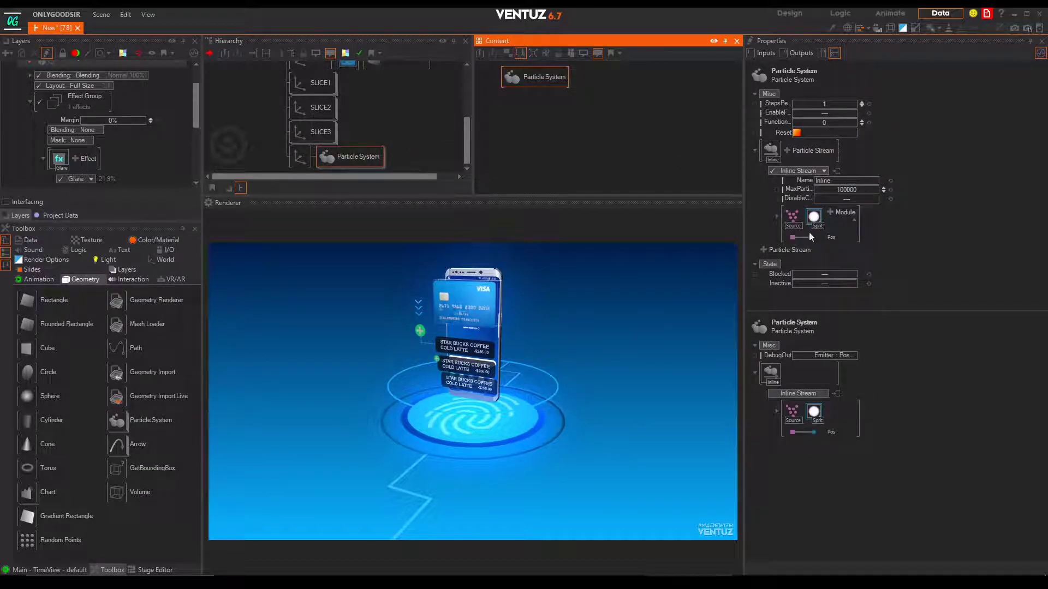
- Scale the particle system's axis to 4.7 and lower its Y position to about -7
left_click(299, 157)
mouse_move(824, 249)
left_mouse_down()
mouse_move(855, 247)
mouse_move(833, 247)
left_mouse_up()
left_click_drag(841, 113, 791, 113)
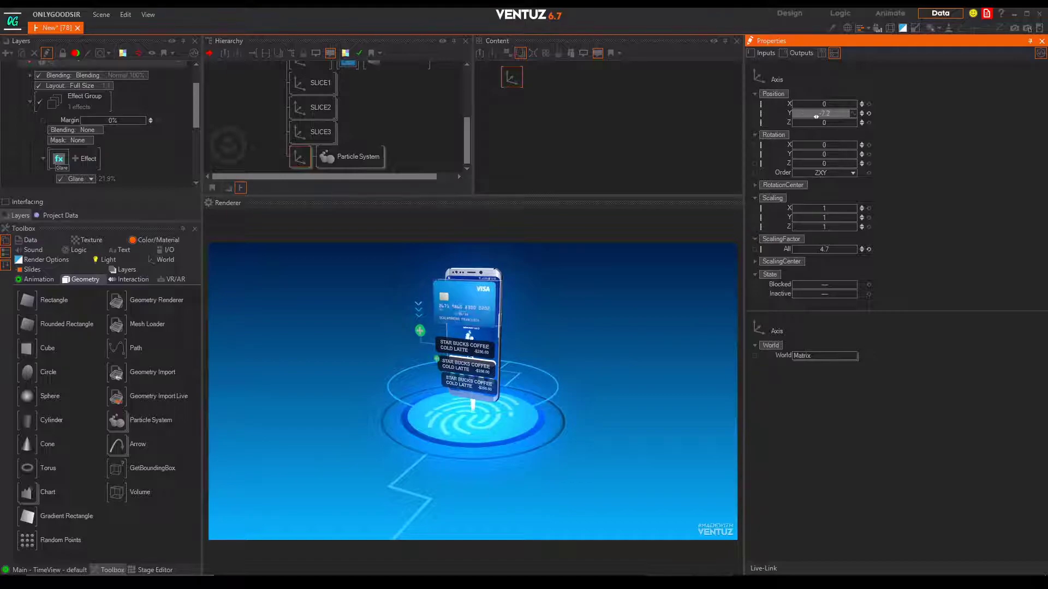
- In the particle system's Source module, set the random position shape to Disk
left_click(344, 154)
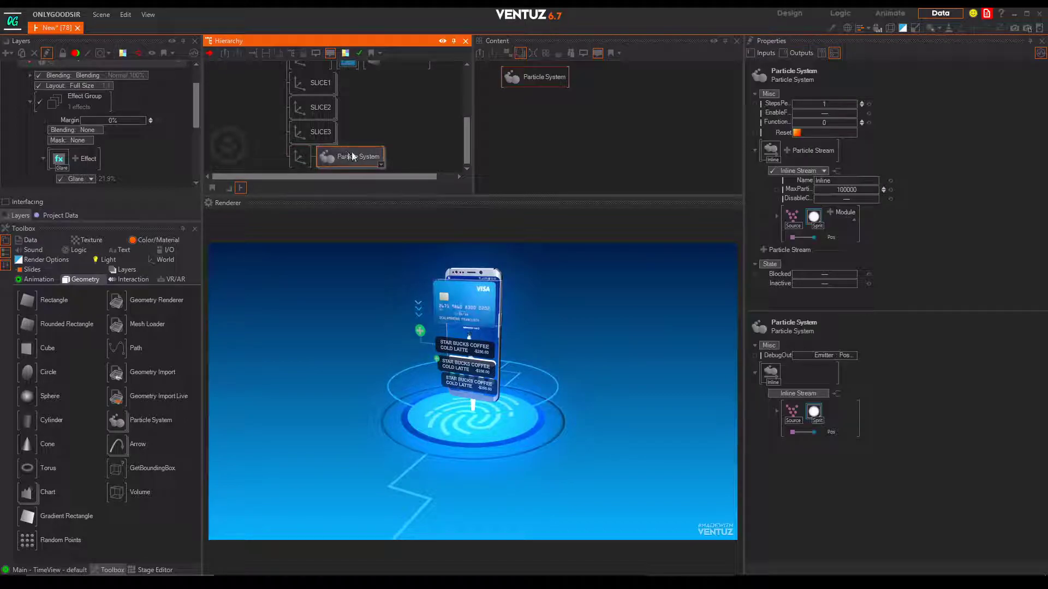
left_click(797, 221)
scroll(922, 218, "down", 3)
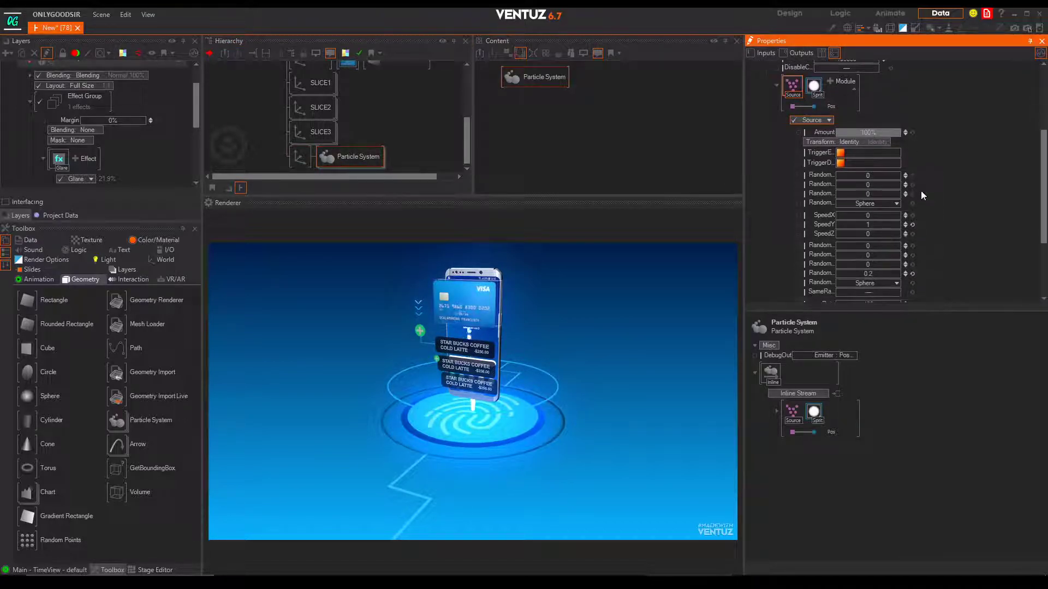
scroll(902, 213, "down", 2)
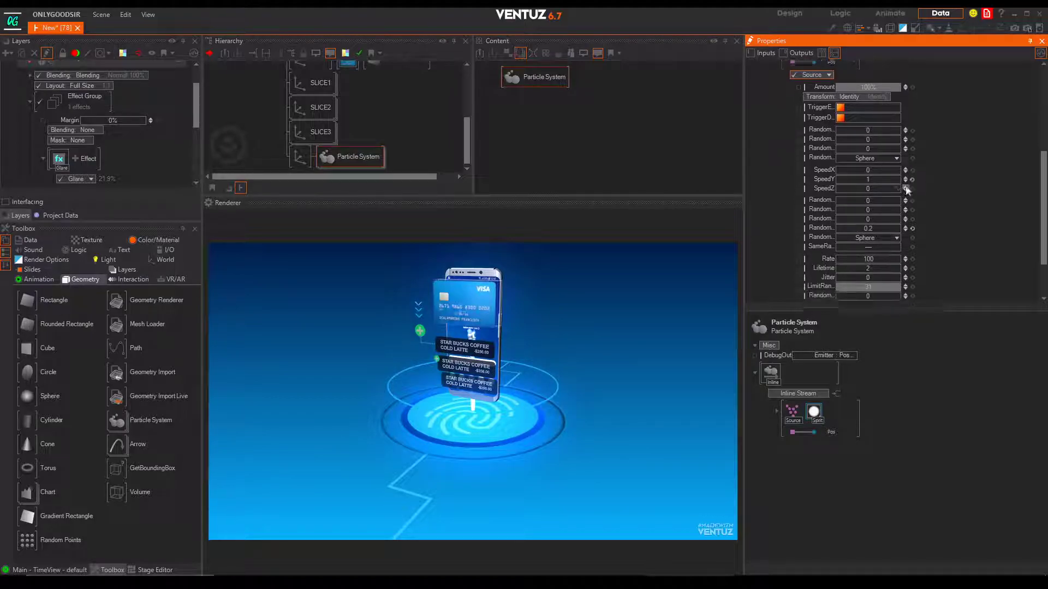
scroll(904, 148, "up", 2)
left_click(895, 182)
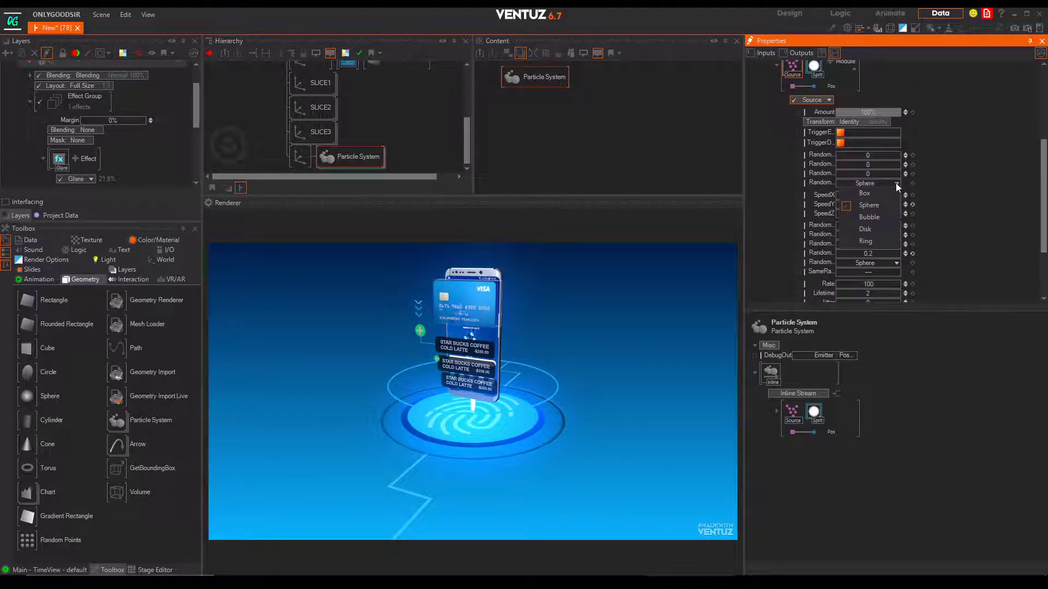
left_click(880, 232)
- Set the Source module's random position to 3.11 in X and 3.74 in Z, and its random speed amount to 0
scroll(879, 233, "down", 2)
left_click(873, 197)
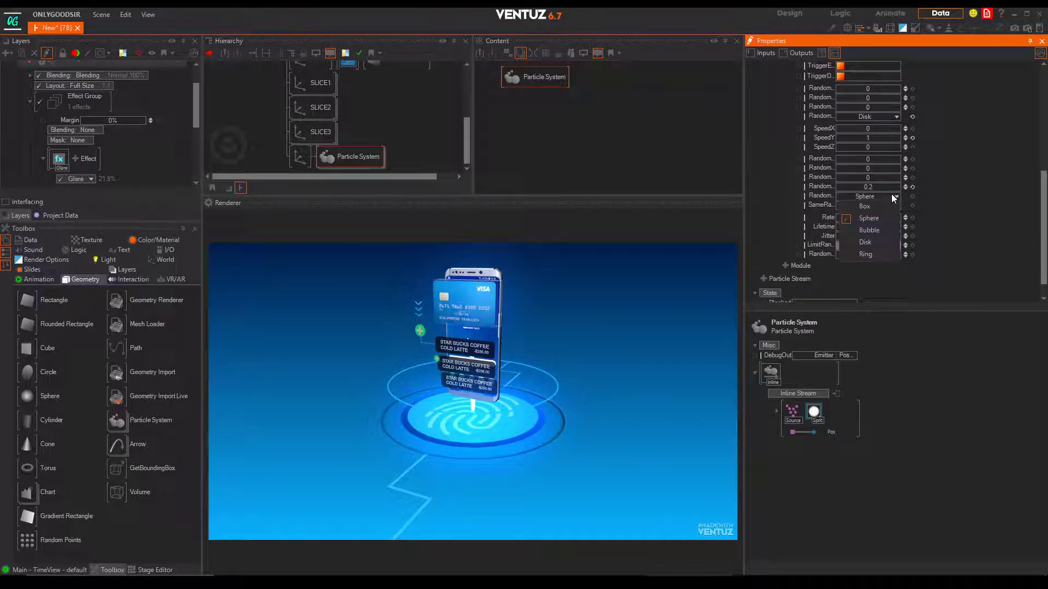
left_click(962, 193)
scroll(937, 230, "up", 2)
scroll(935, 251, "up", 1)
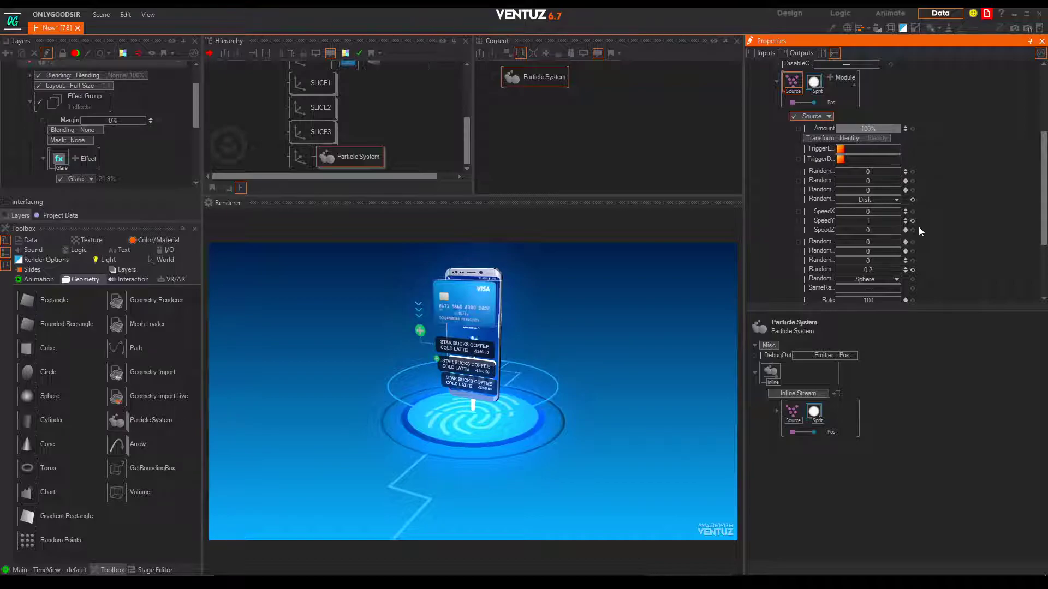
scroll(912, 225, "down", 3)
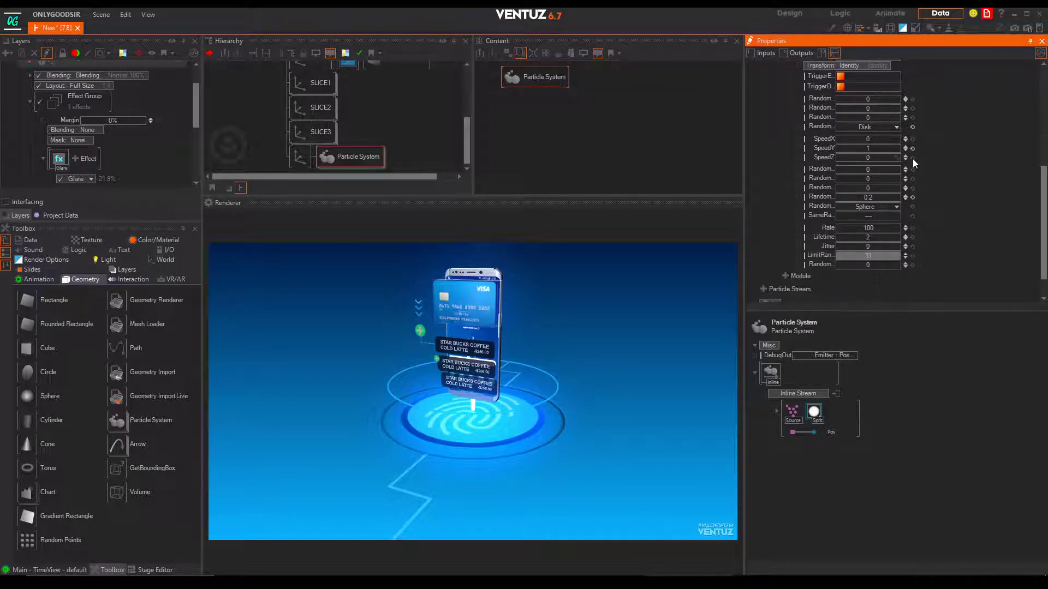
scroll(900, 143, "up", 1)
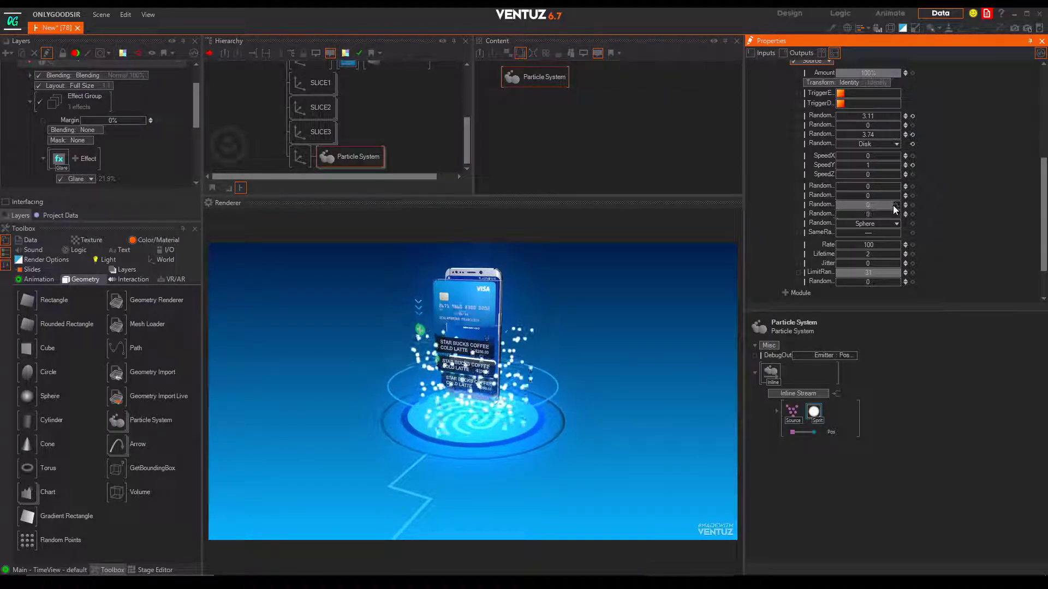
scroll(916, 238, "down", 1)
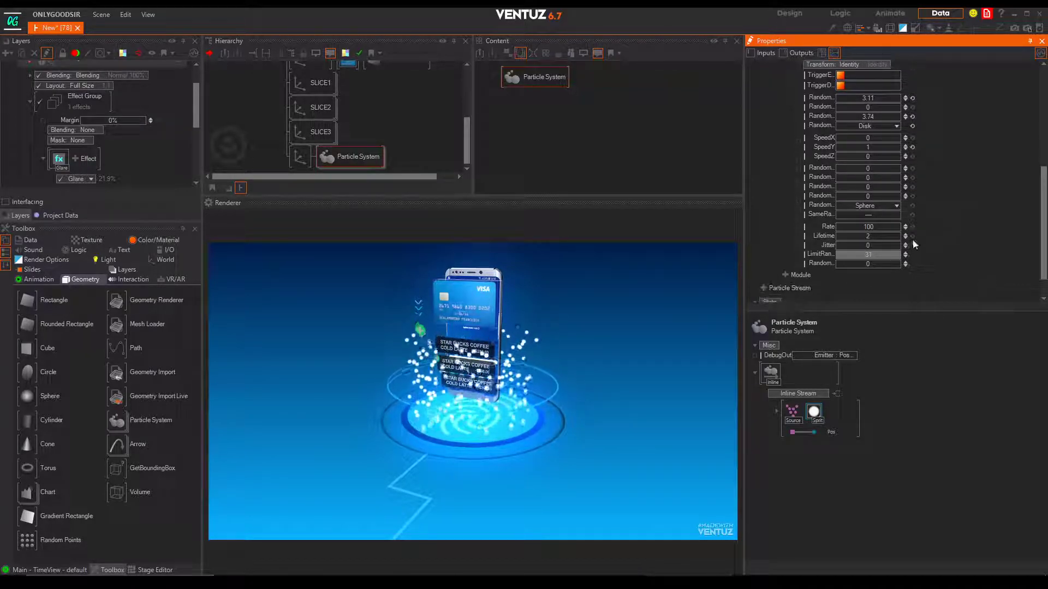
- Reduce the particle system's Sprite module scale to 0.0143
scroll(926, 193, "down", 2)
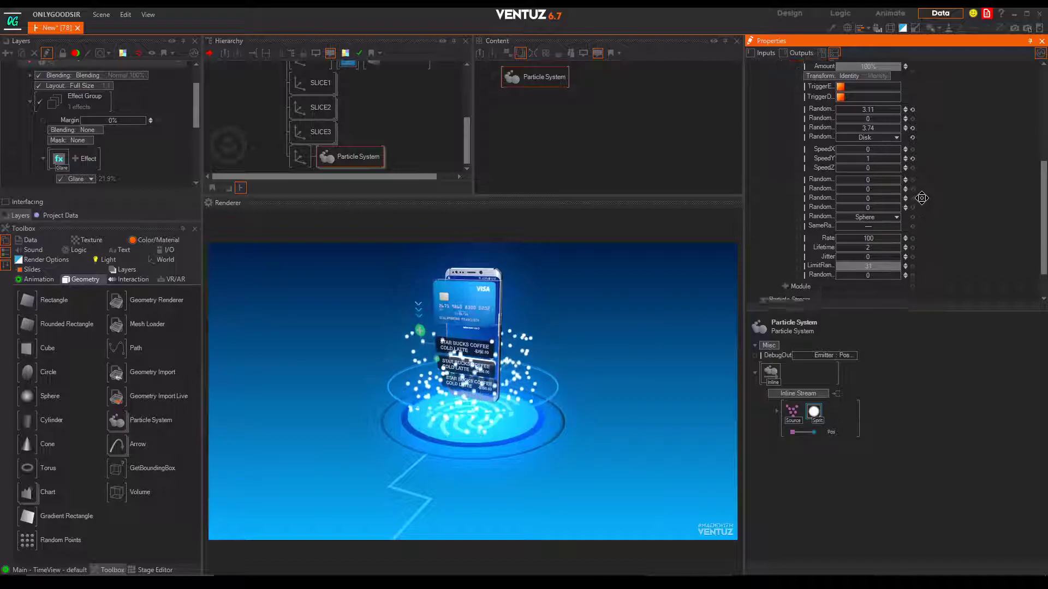
scroll(926, 206, "up", 5)
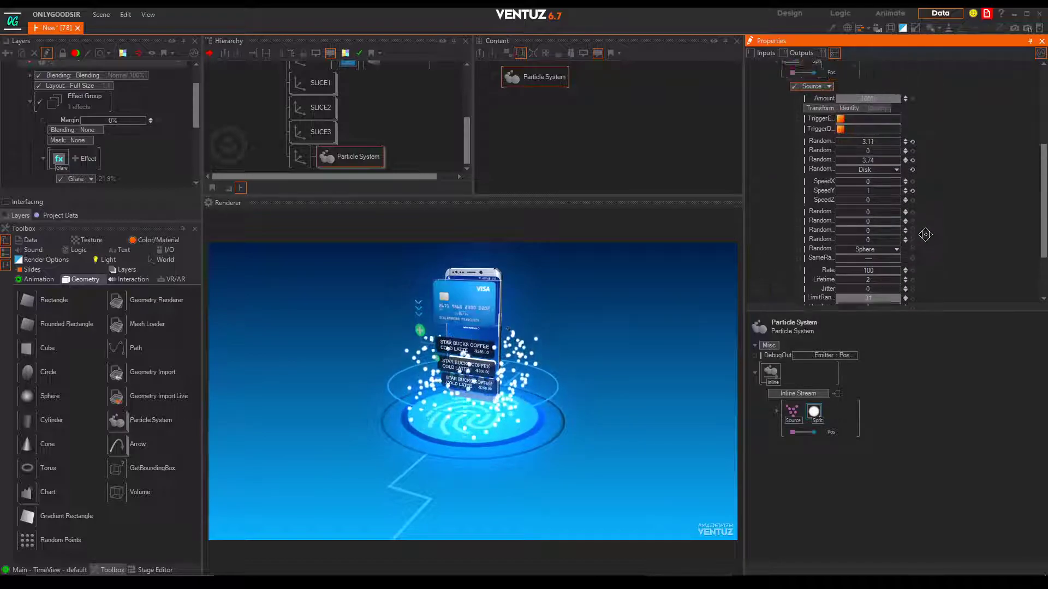
left_click(811, 75)
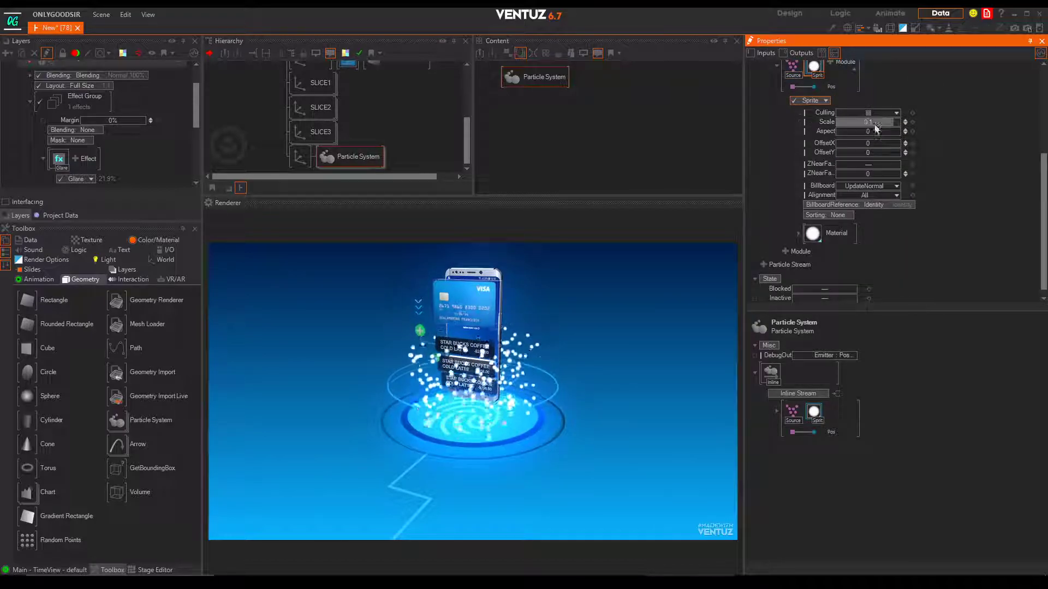
left_click_drag(876, 127, 843, 118)
scroll(255, 123, "up", 3)
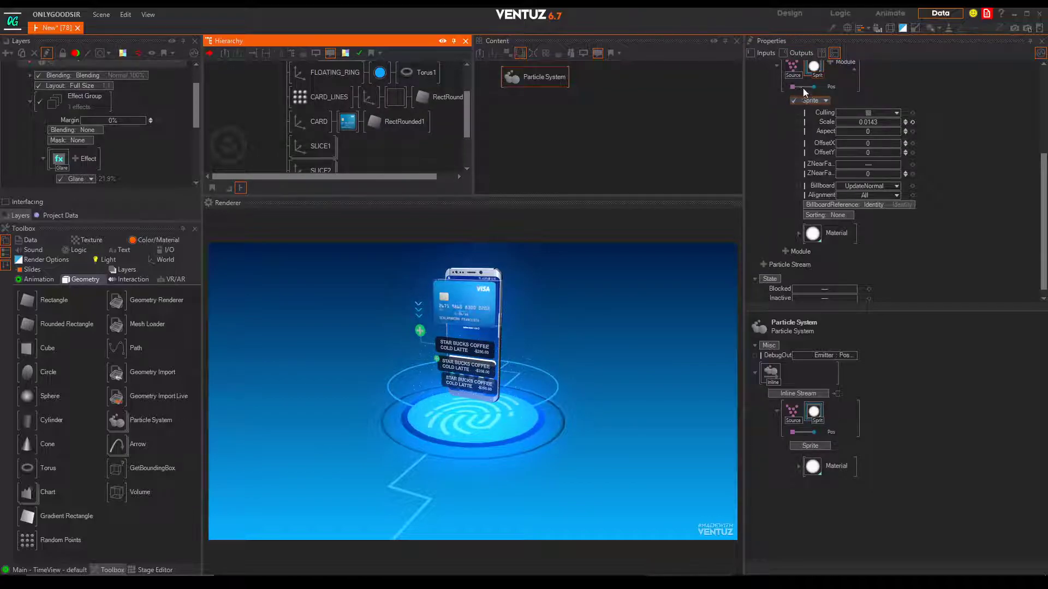
- Set the emission rate in the particle system's Source module to 25
left_click(792, 67)
scroll(922, 229, "down", 3)
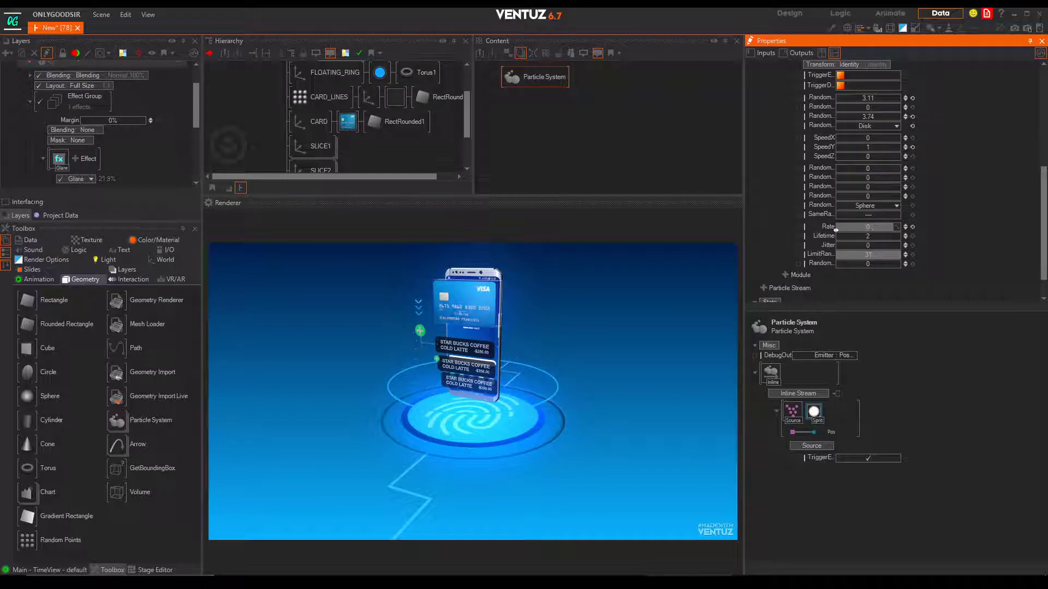
left_click_drag(949, 158, 950, 182)
left_click(872, 252)
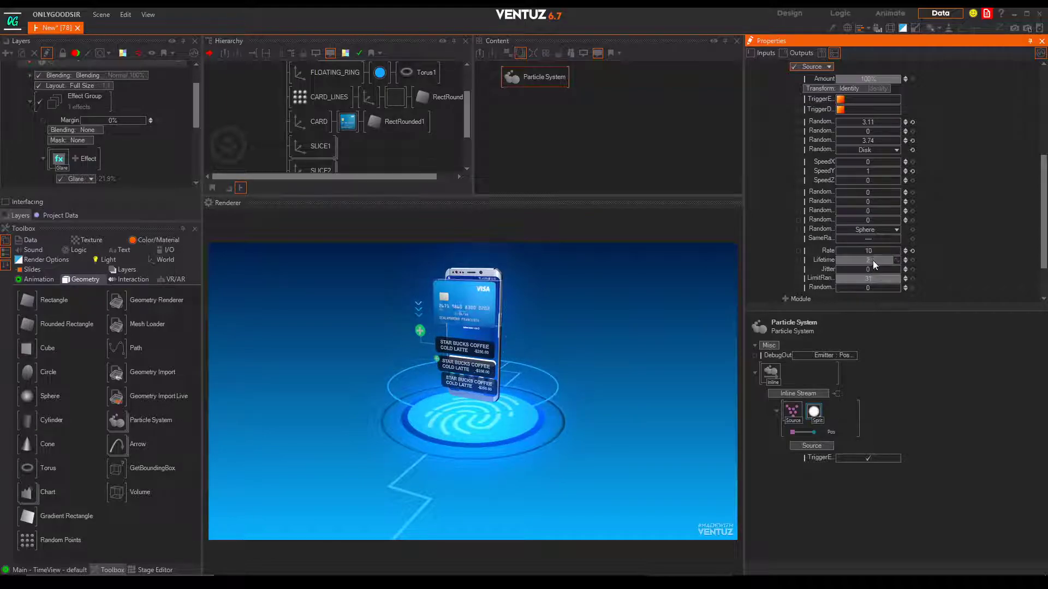
left_click(878, 251)
type("25")
key("Return")
- Try several particle lifetimes in the Source module and set the lifetime to 3
left_click_drag(885, 267, 896, 267)
left_click(884, 261)
type("5")
key("Return")
left_click(882, 260)
type("4")
key("Return")
left_click(883, 261)
type("3")
key("Return")
- Lower the Source module's amount to about 58%
middle_click_drag(937, 233, 926, 140)
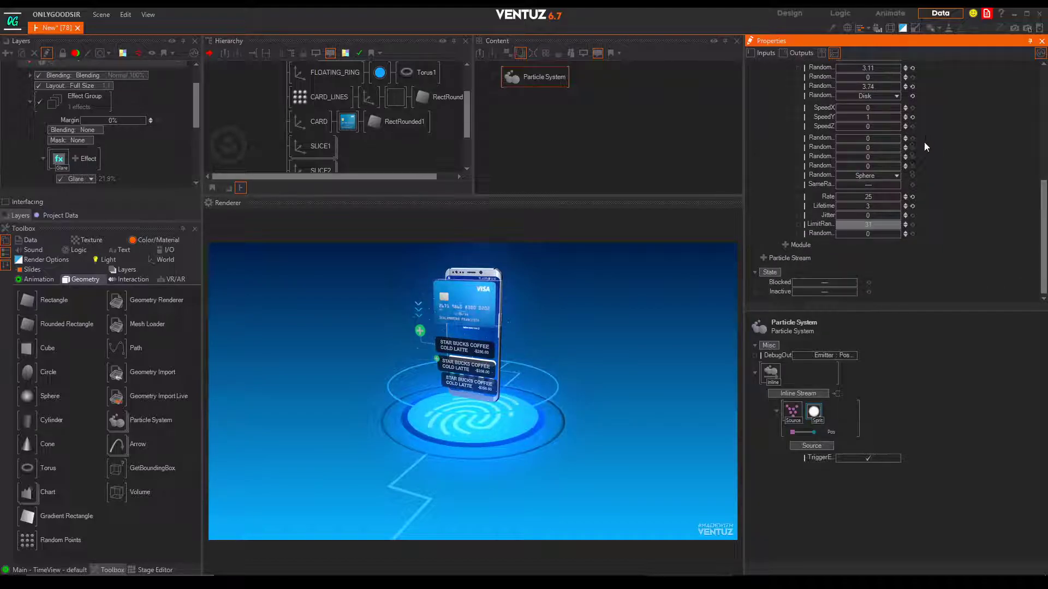
scroll(918, 266, "up", 3)
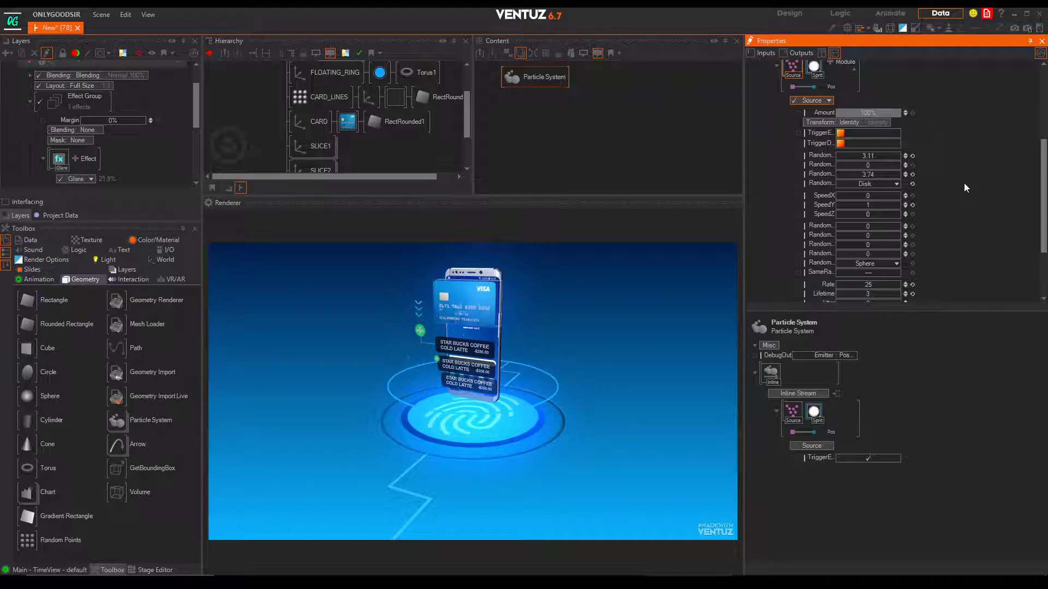
mouse_move(895, 112)
left_mouse_down()
mouse_move(870, 113)
mouse_move(880, 112)
left_mouse_up()
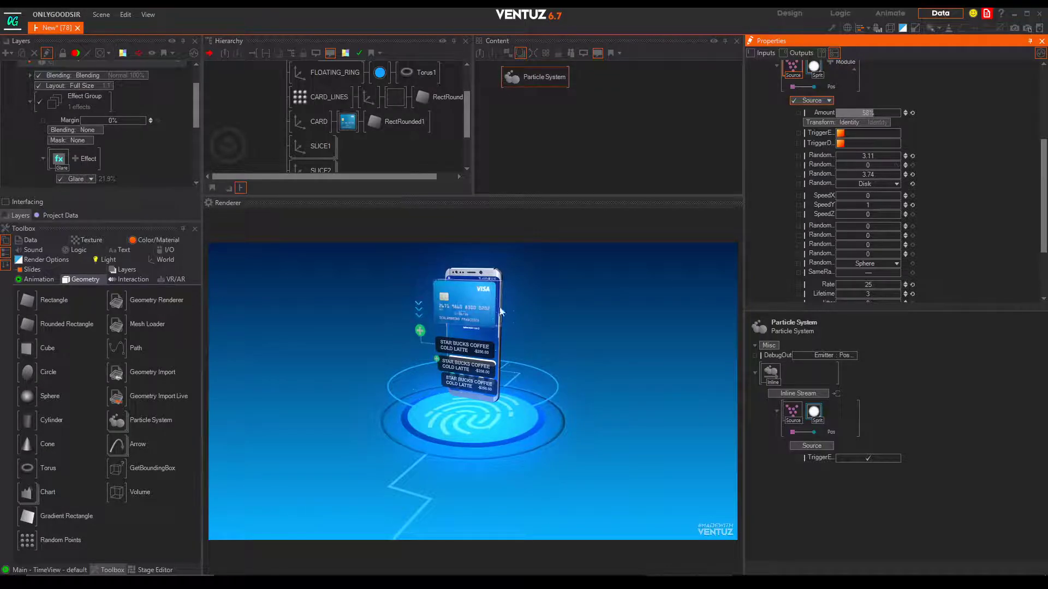
- Set the first axis under the 3D layer to position Y 0.1 and Z 1.1
scroll(307, 112, "up", 3)
left_click(241, 83)
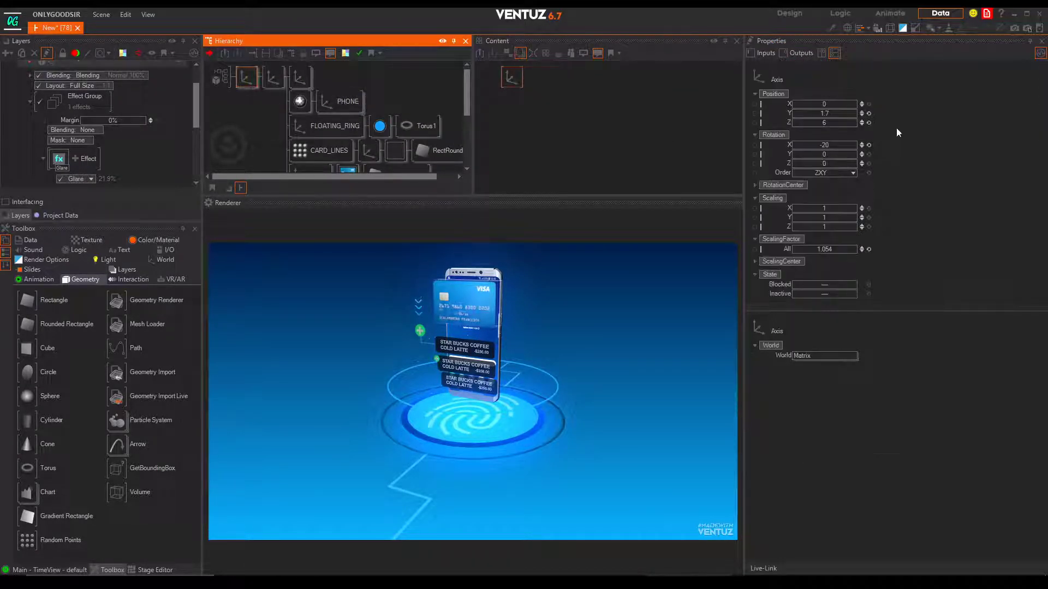
left_click_drag(823, 124, 670, 114)
- Add a Distortion effect after Glare on 3D Layer 1 and set its Radial1 value to -0.165
left_click(61, 117)
scroll(61, 93, "down", 2)
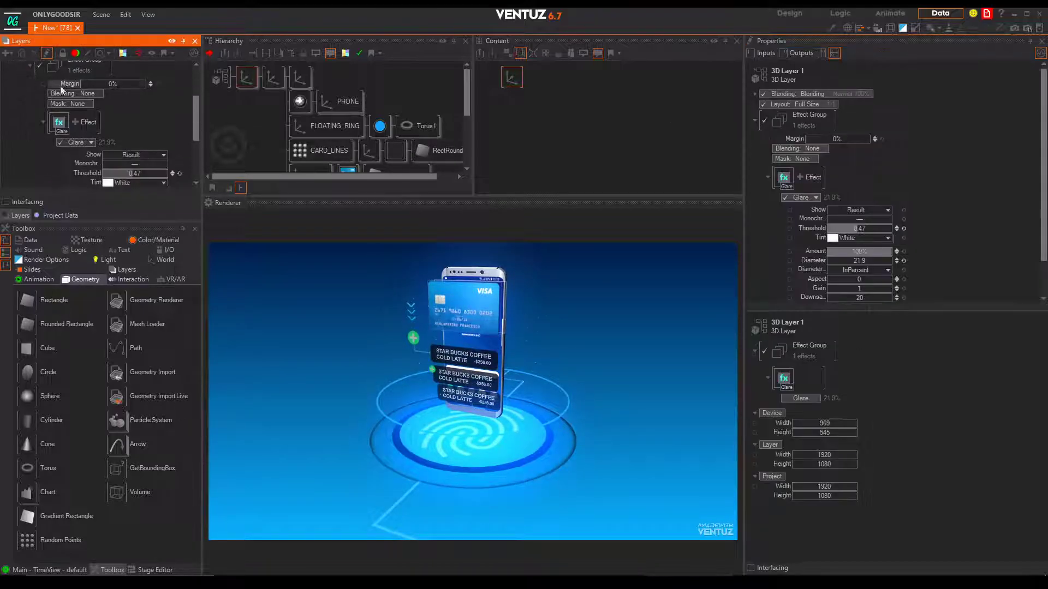
left_click(77, 122)
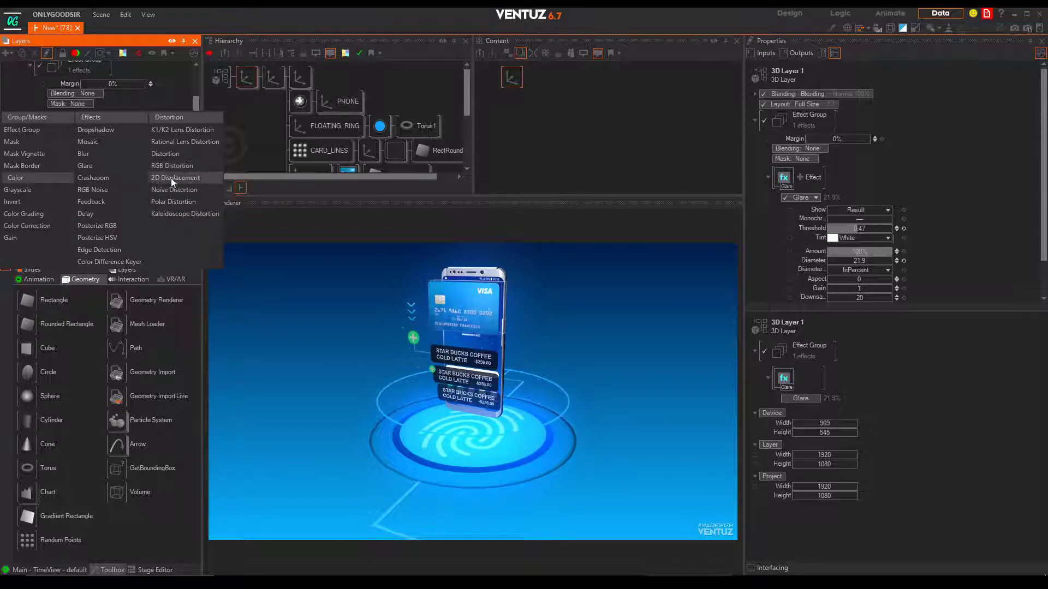
left_click(166, 153)
scroll(169, 121, "down", 5)
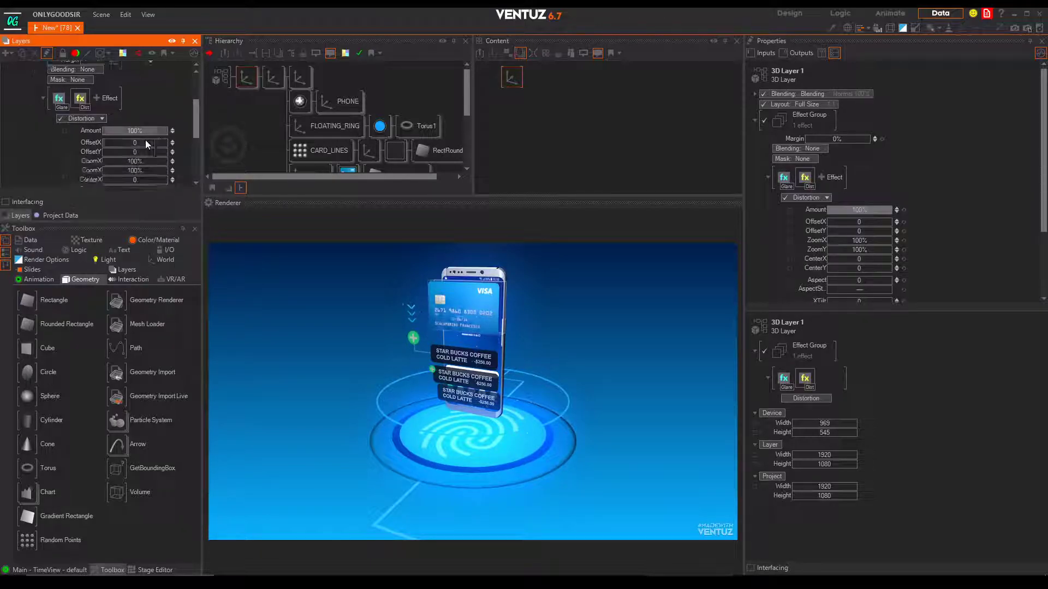
left_click_drag(130, 139, 95, 133)
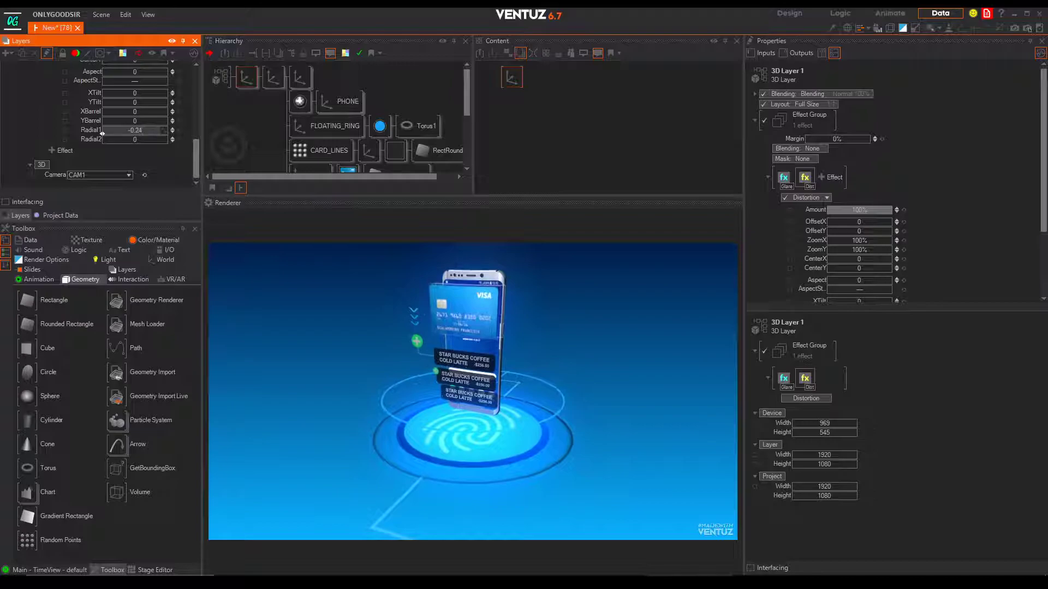
- Adjust the first axis's Z position to enlarge the scene in frame and rotate the second axis to -335 in Y
left_click(246, 77)
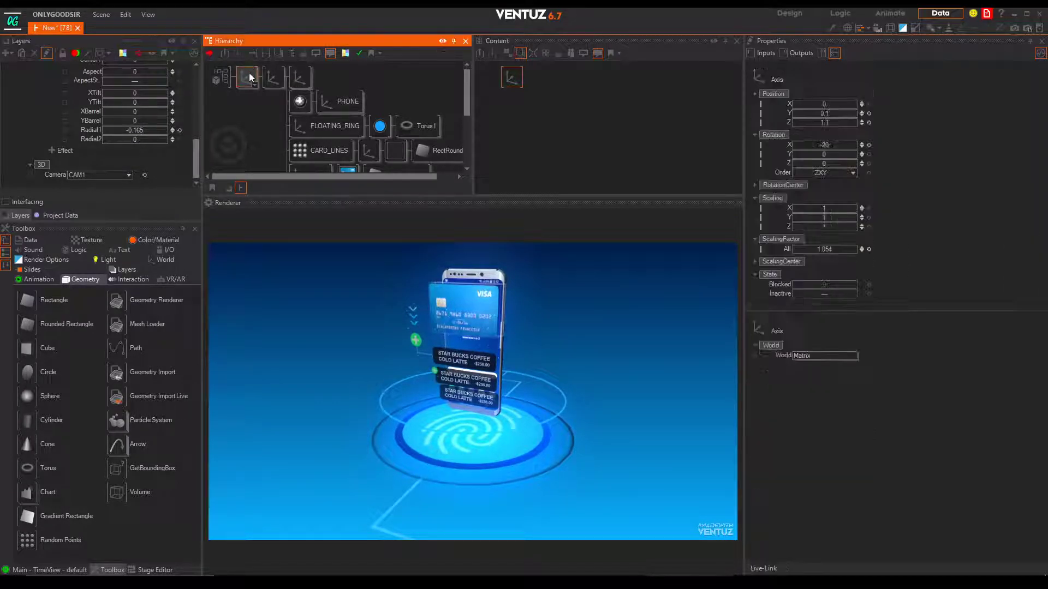
left_click(817, 123)
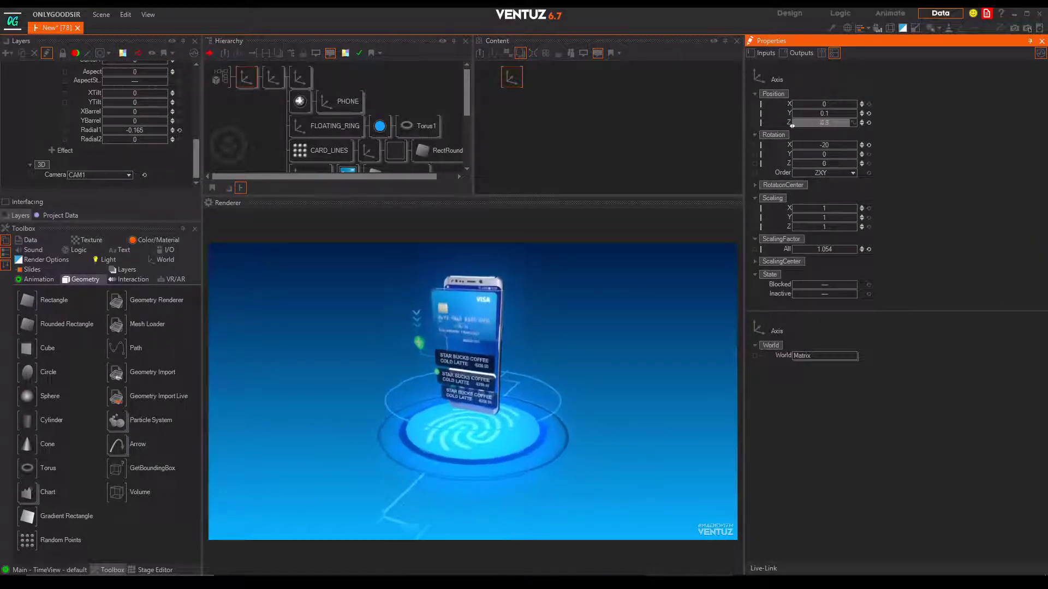
left_click(271, 78)
left_click_drag(847, 155, 805, 155)
- Review the node counts in the scene statistics and close the report
left_click(102, 15)
key("Escape")
left_click(100, 15)
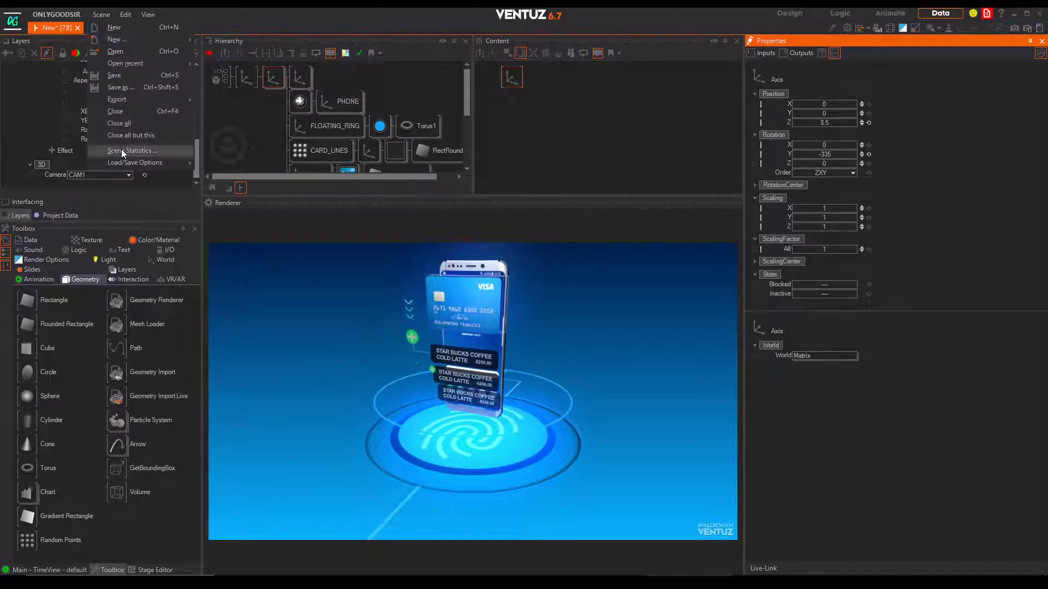
left_click(132, 151)
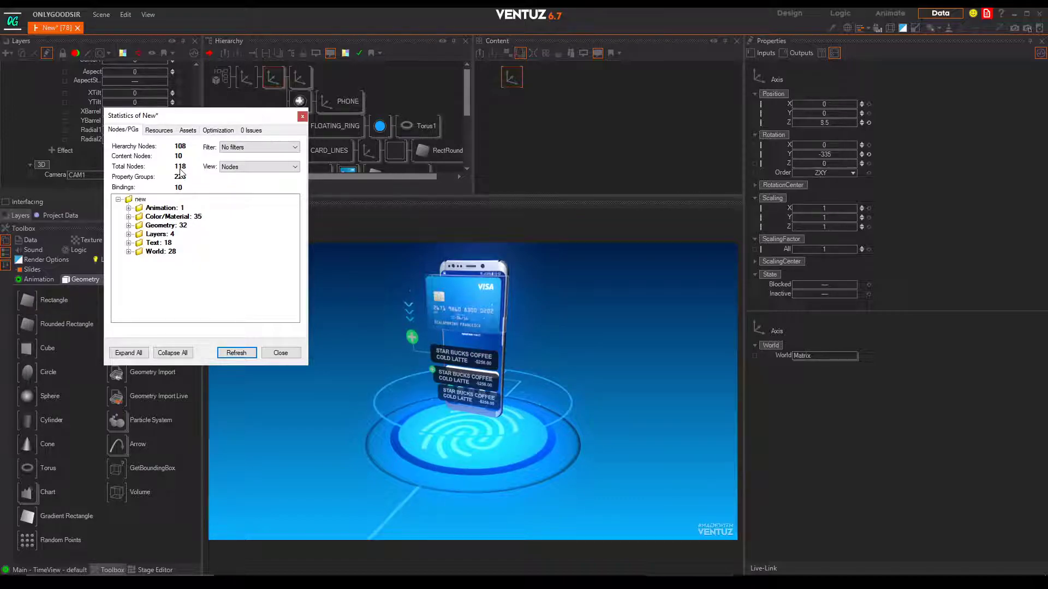
left_click(215, 107)
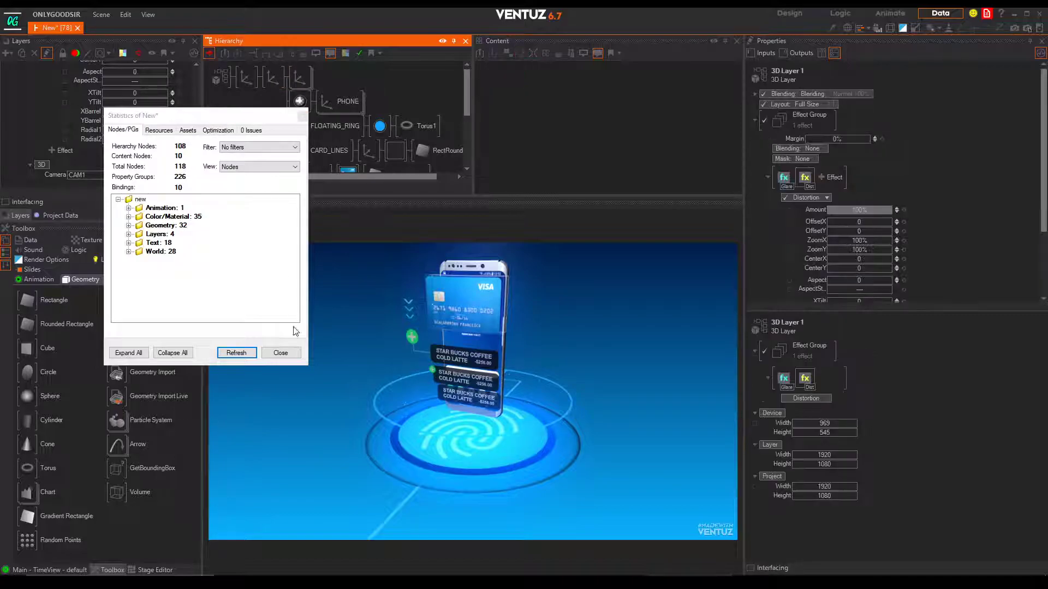
left_click(280, 353)
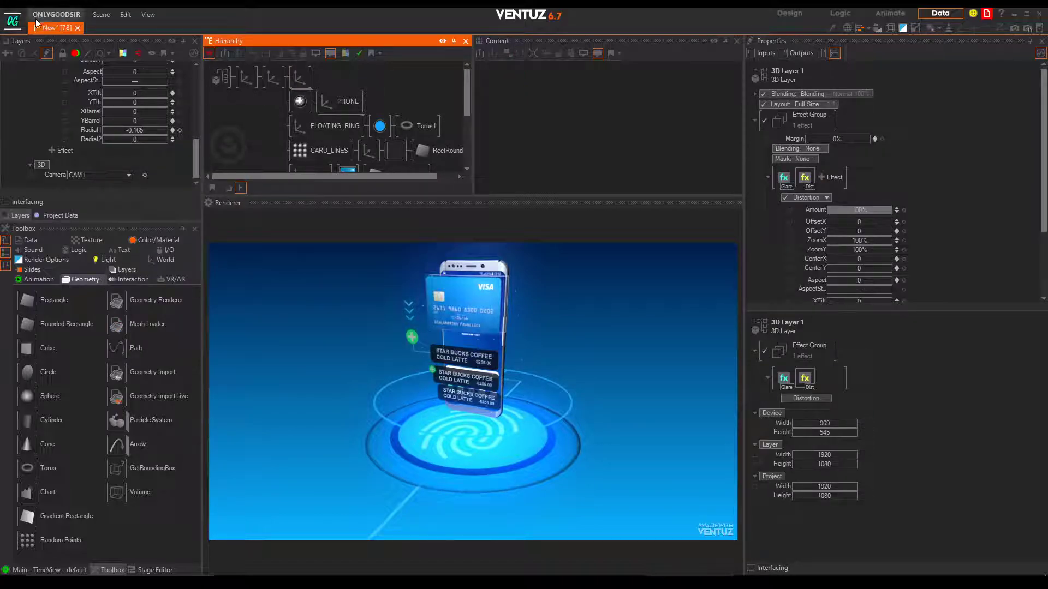
- Save the scene in the Scenes folder under the name PHONE
left_click(94, 16)
left_click(107, 87)
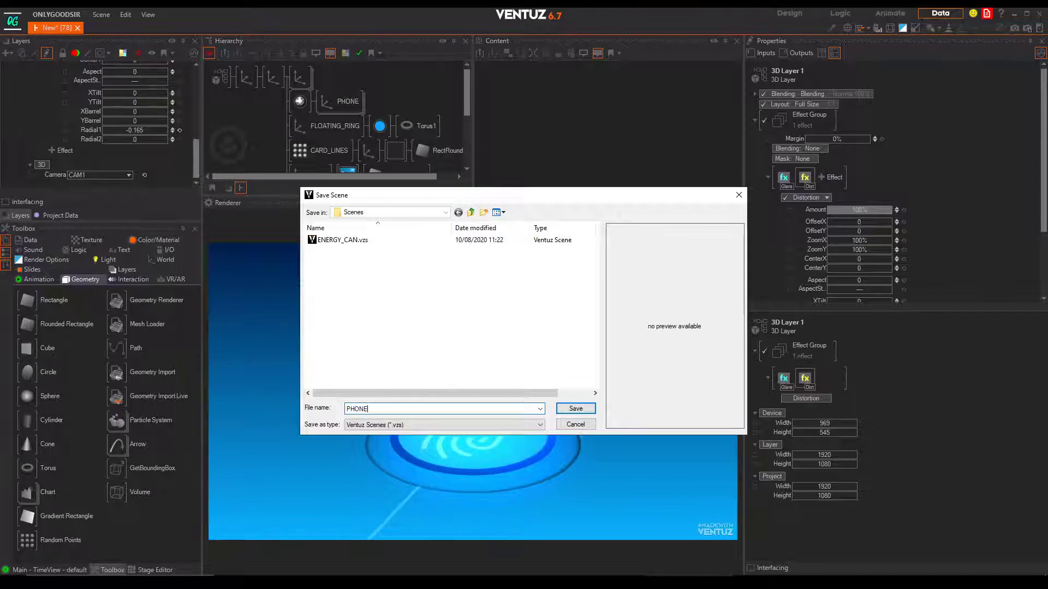
key("Return")
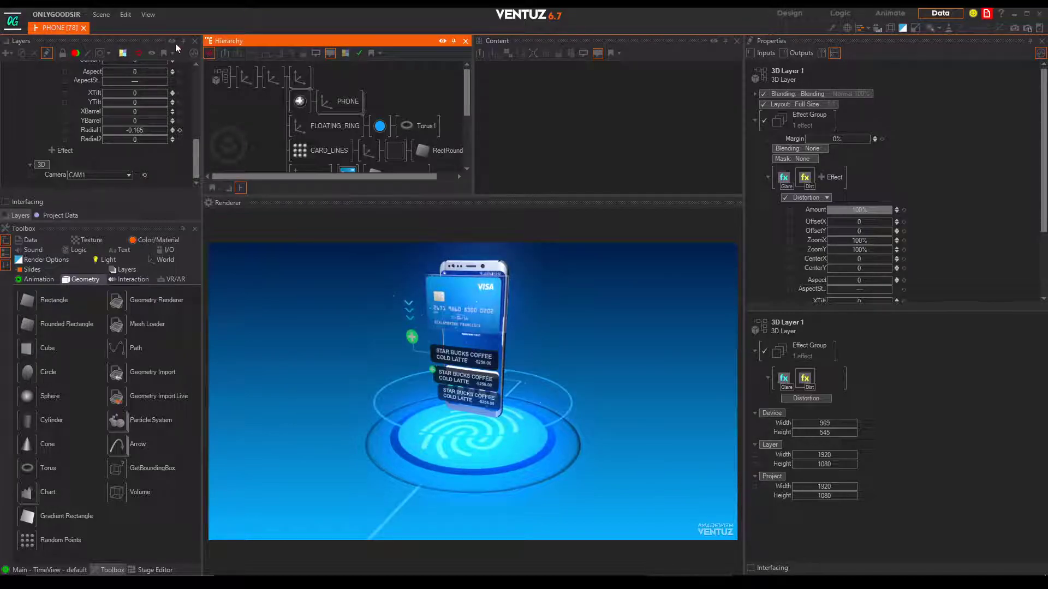
- Rotate the second axis to -342 in Y
left_click(273, 78)
left_click_drag(833, 154, 827, 156)
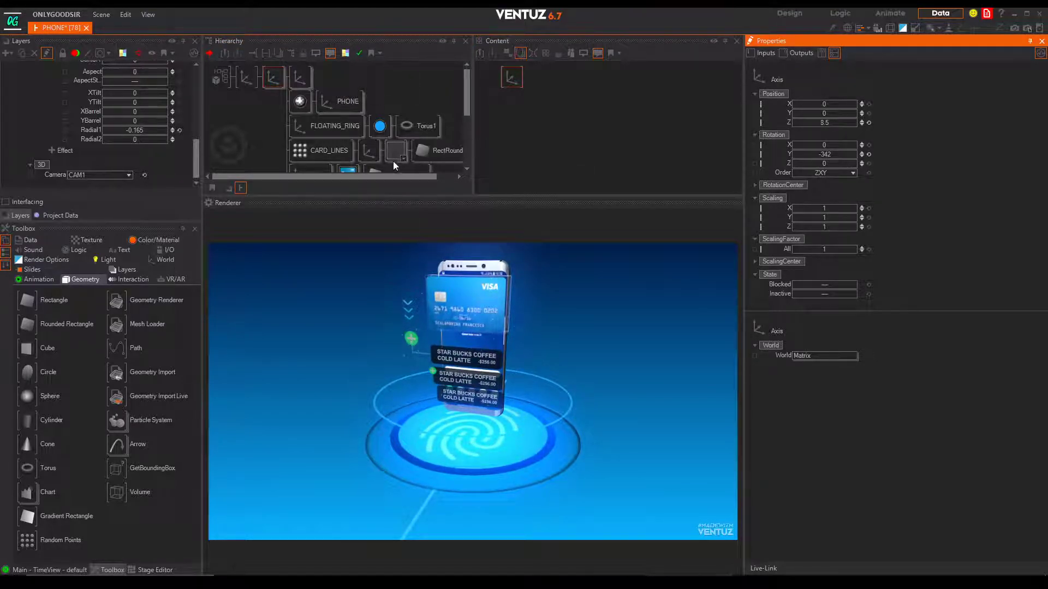
- Insert a white Material before SLICE2's plus-sign text, below Circle1, and change its shading from Base Color to No Light
scroll(393, 162, "down", 5)
double_click(307, 109)
scroll(412, 140, "down", 2)
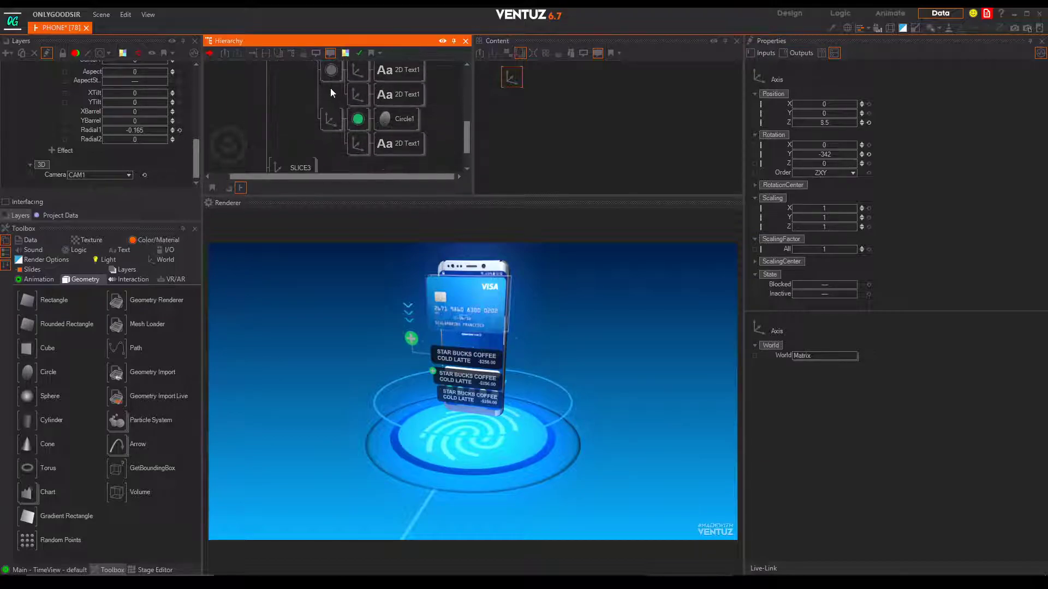
left_click(331, 71)
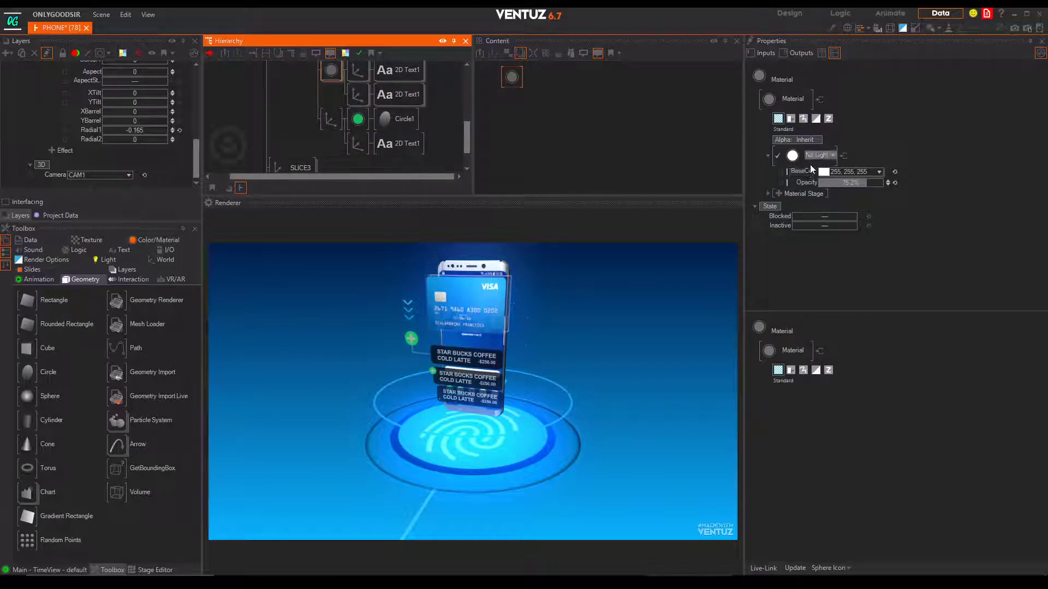
scroll(331, 102, "up", 1)
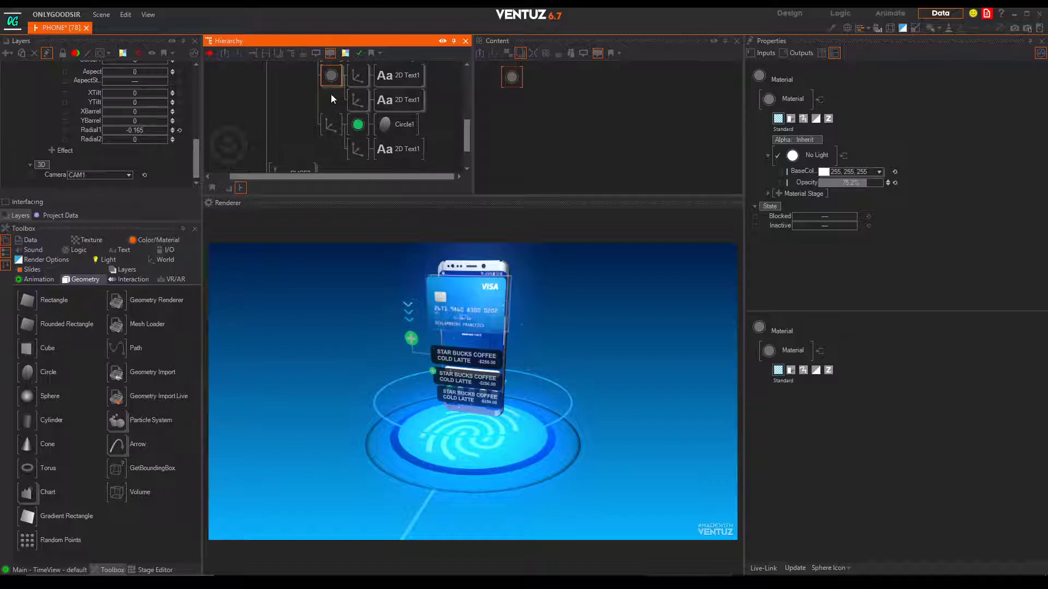
scroll(332, 83, "up", 3)
scroll(322, 112, "down", 3)
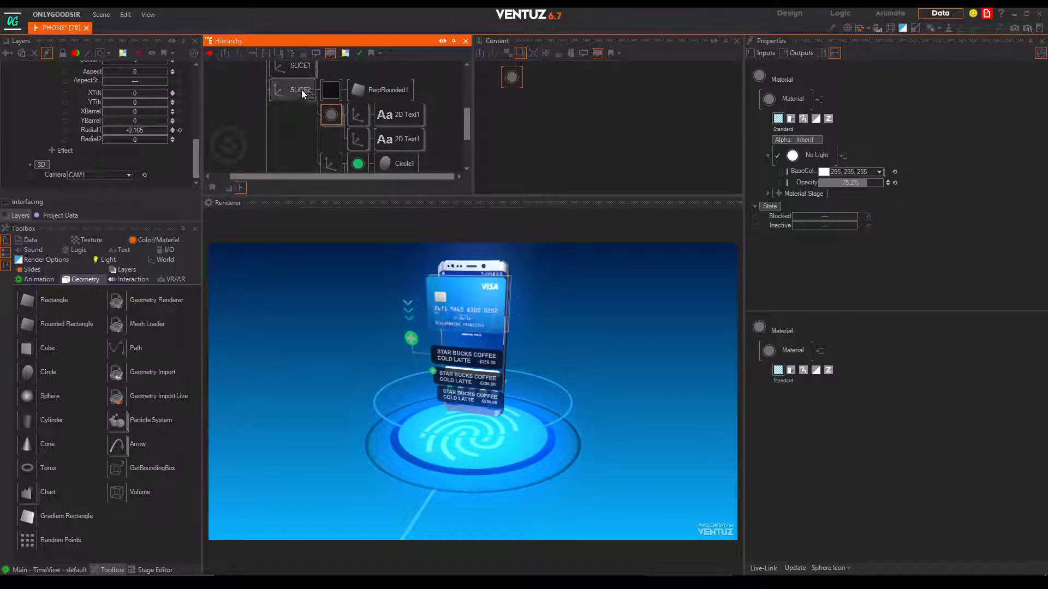
right_click(371, 156)
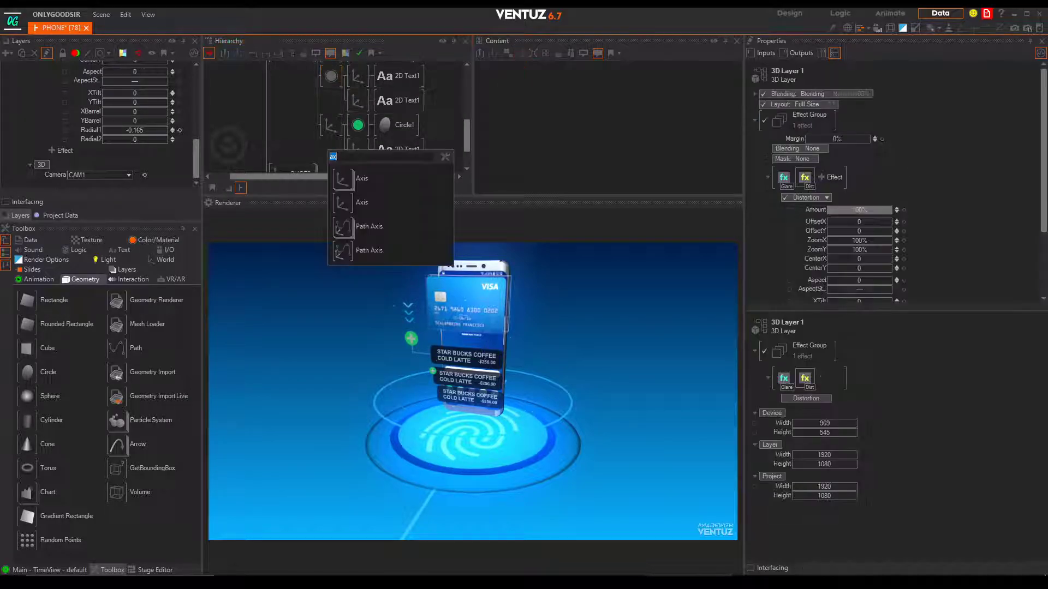
key("Escape")
left_click_drag(382, 150, 383, 150)
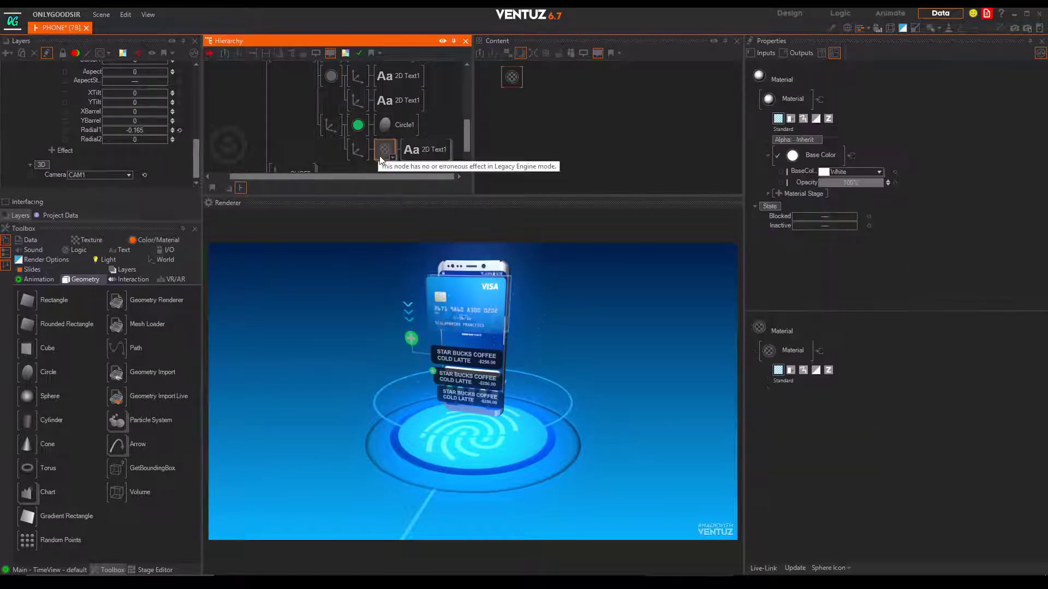
left_click(833, 156)
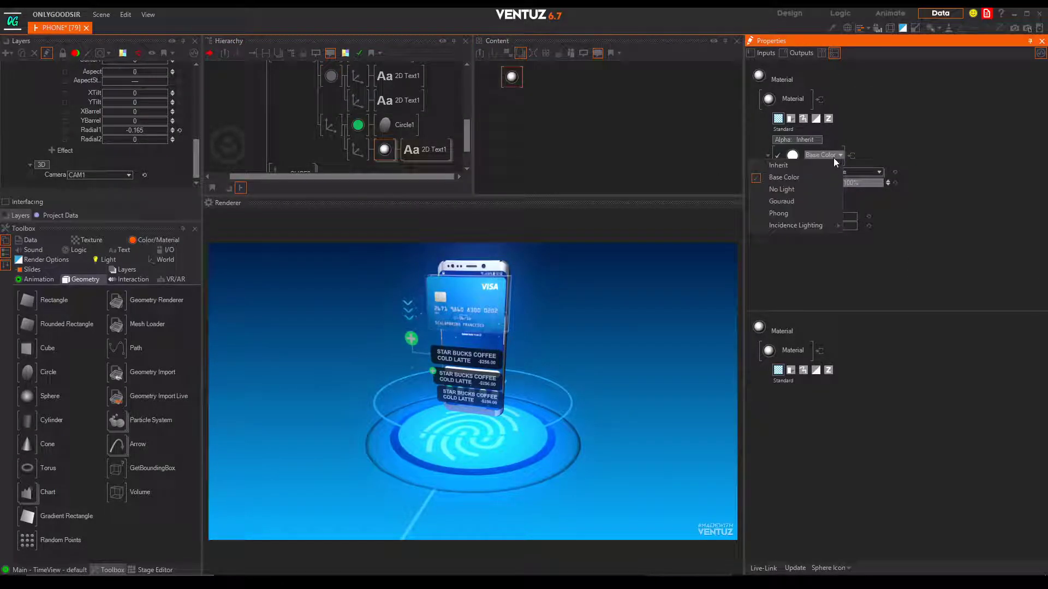
left_click(809, 190)
- Insert a white No Light Material before the plus-sign text below SLICE1's green circle
scroll(320, 129, "up", 2)
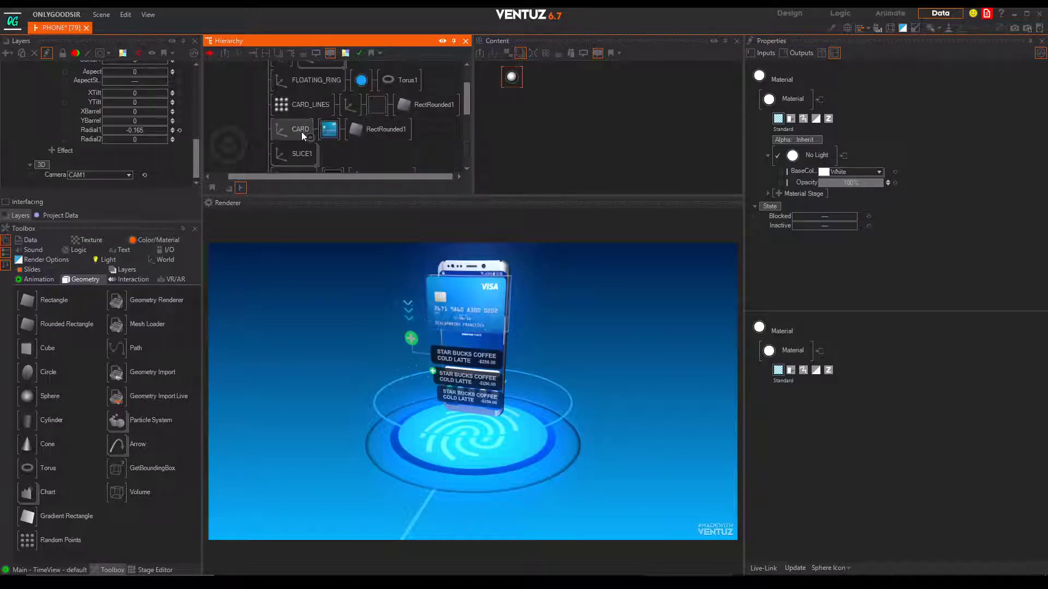
scroll(304, 157, "down", 2)
key("space")
left_click_drag(379, 152, 383, 136)
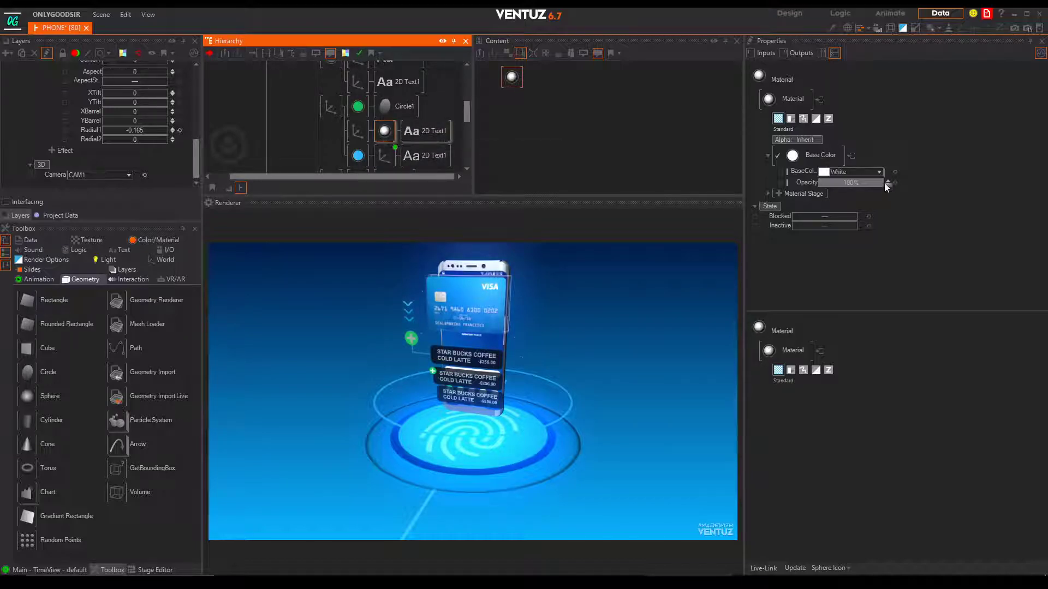
left_click(828, 157)
left_click(788, 191)
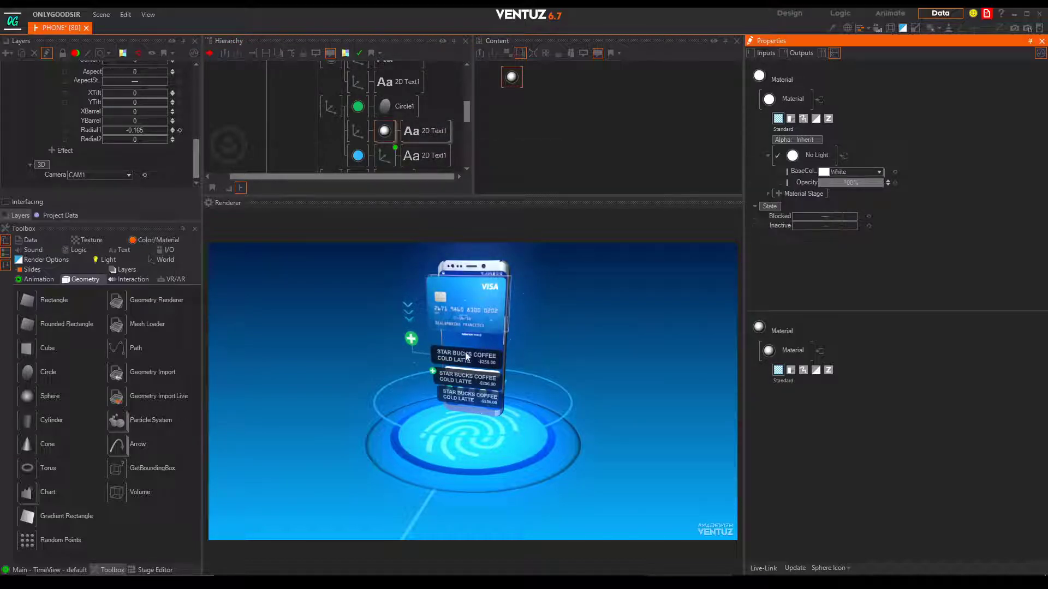
- Save the PHONE scene with the latest changes
scroll(281, 130, "up", 5)
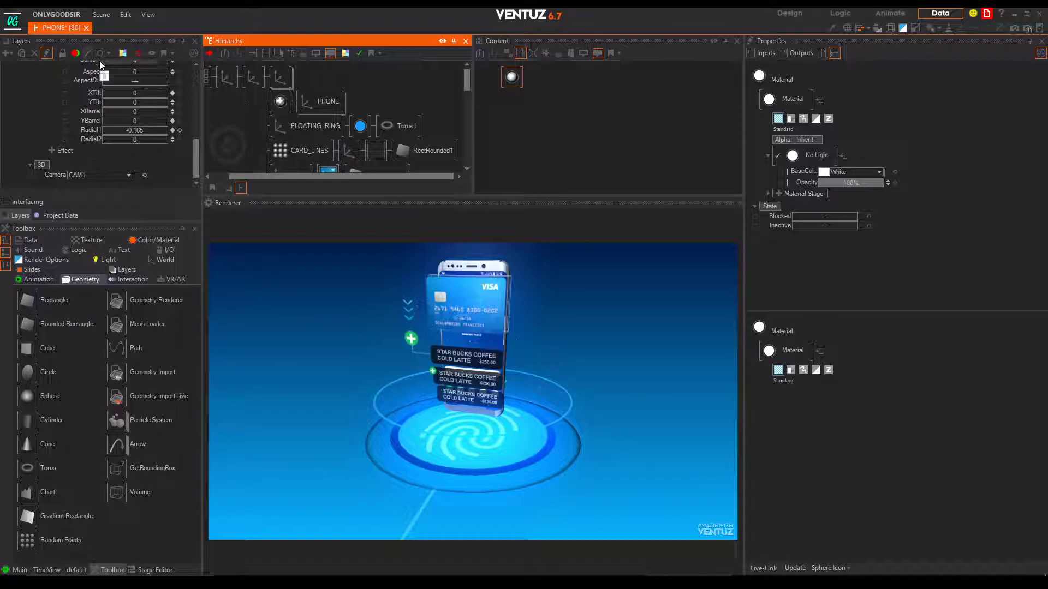
left_click(110, 18)
left_click(100, 74)
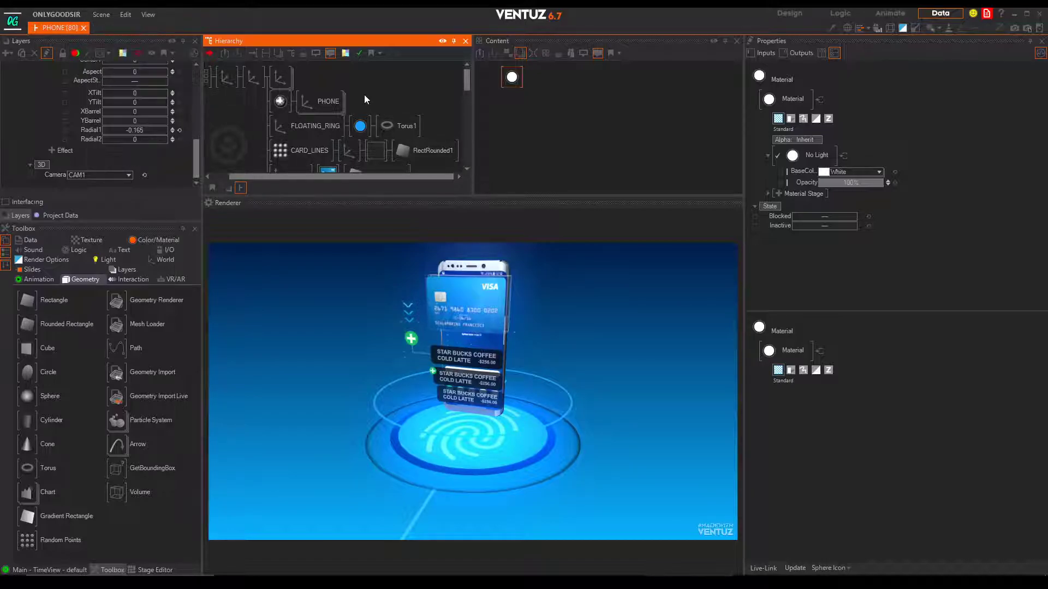
- Switch to the Chrome browser and search Google Images for "fingerprint texture"
scroll(327, 93, "down", 5)
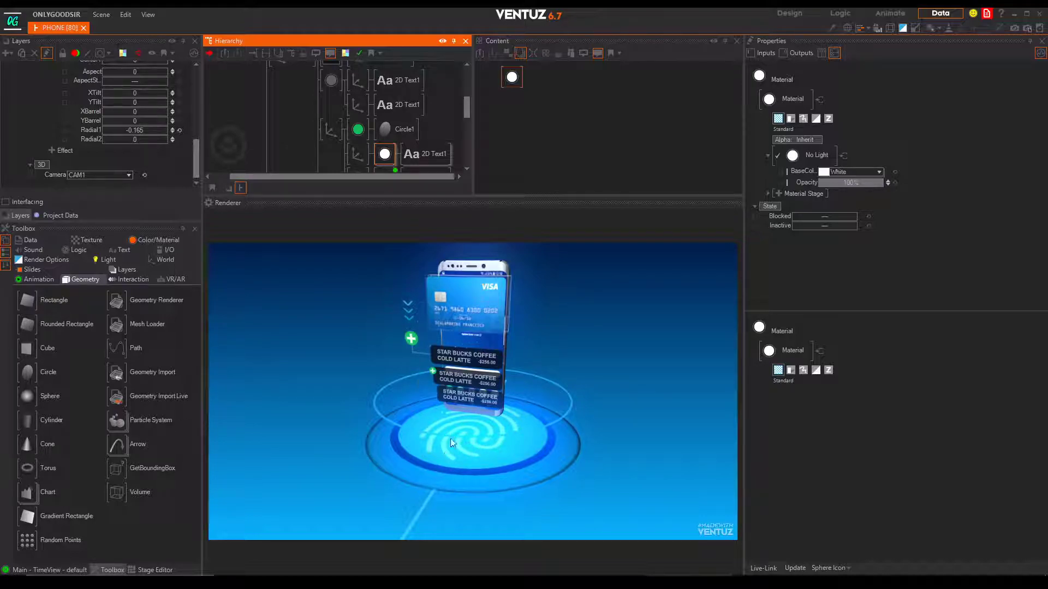
key("alt+Tab")
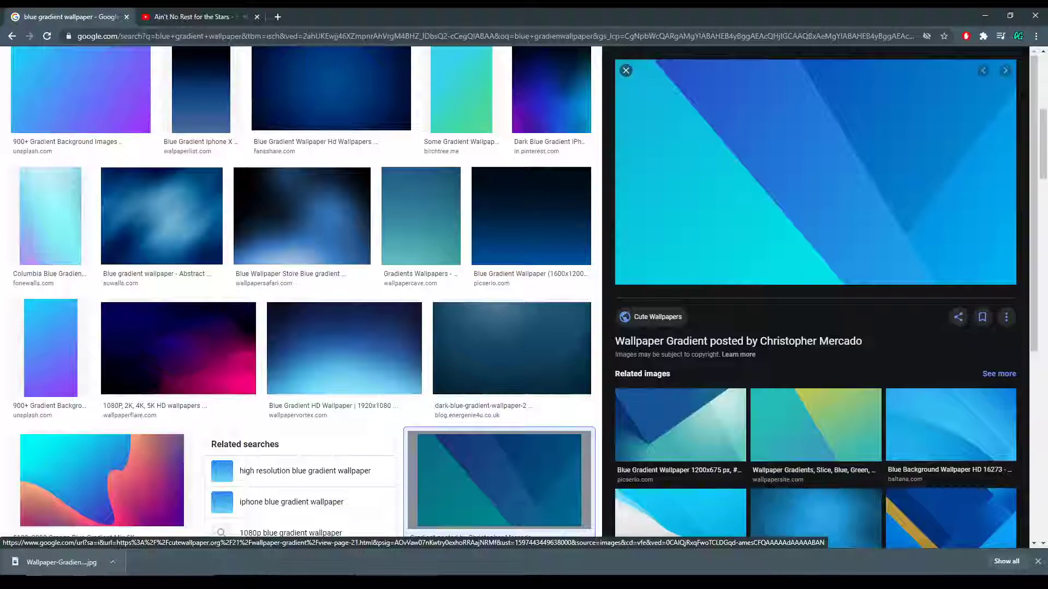
left_click(215, 40)
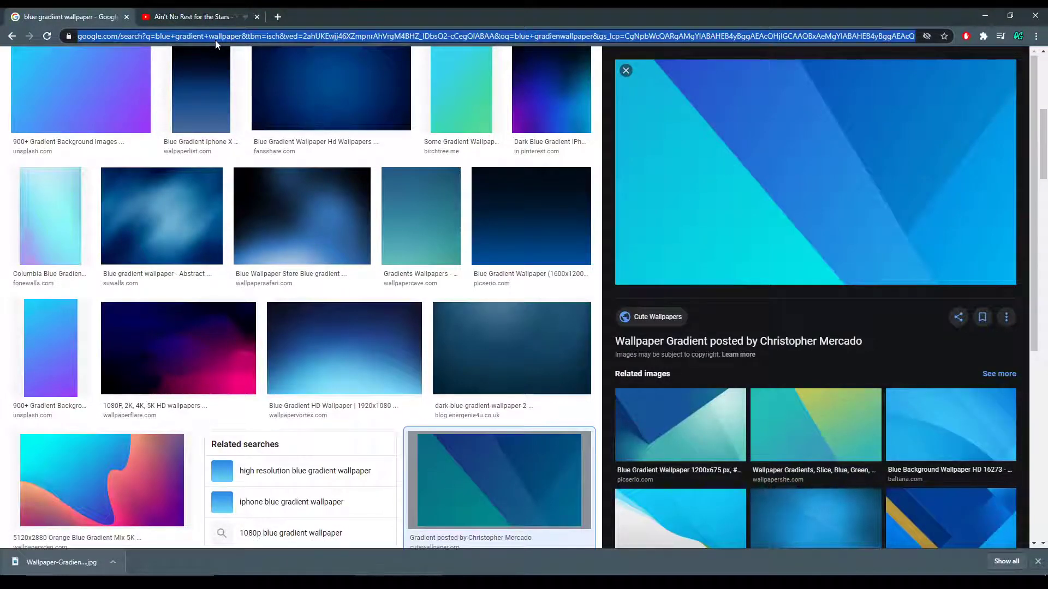
type("finger")
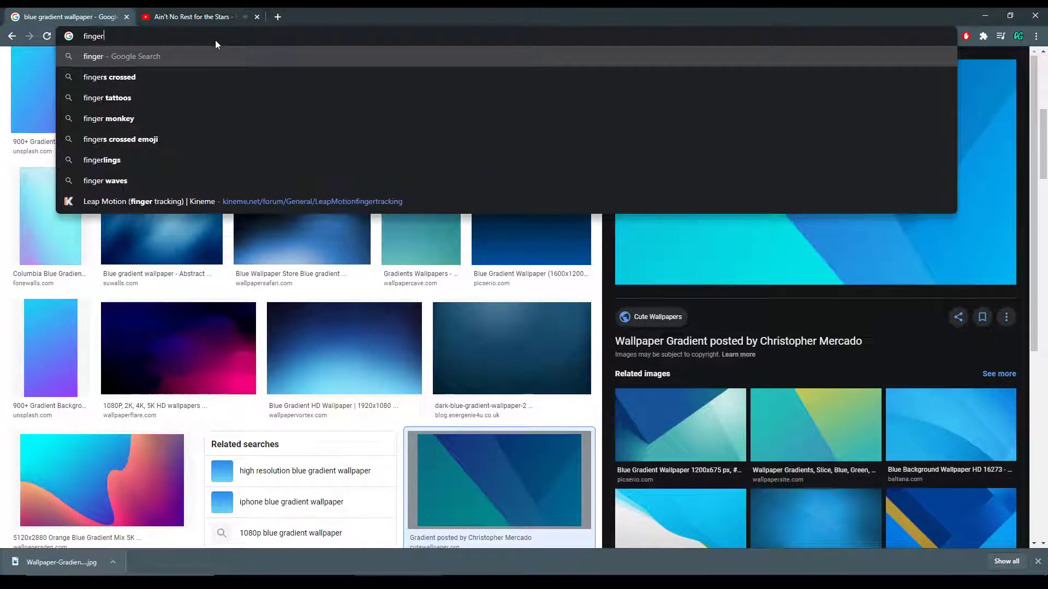
type(" print")
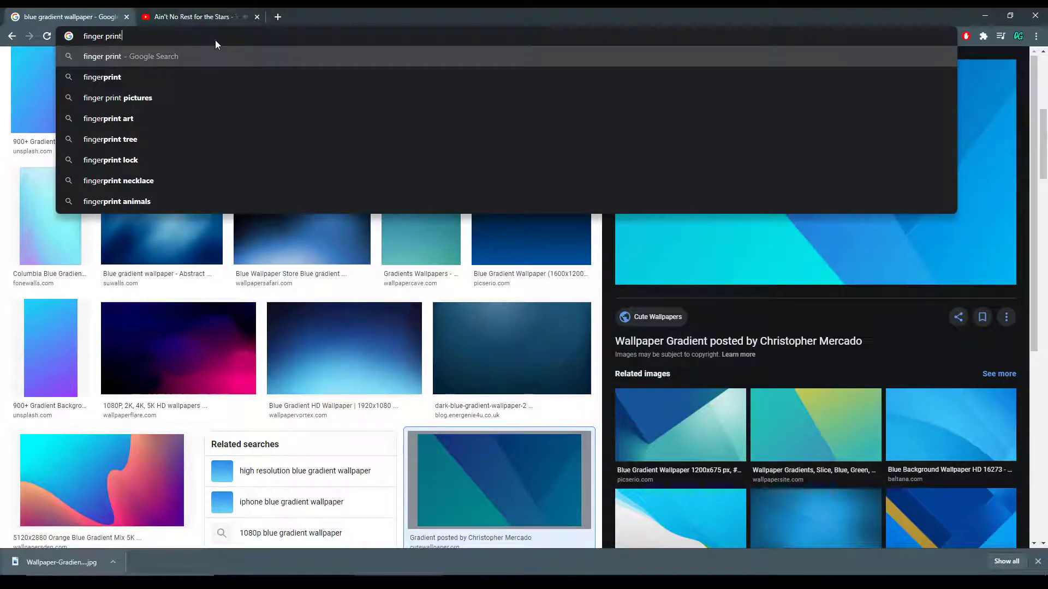
key("Return")
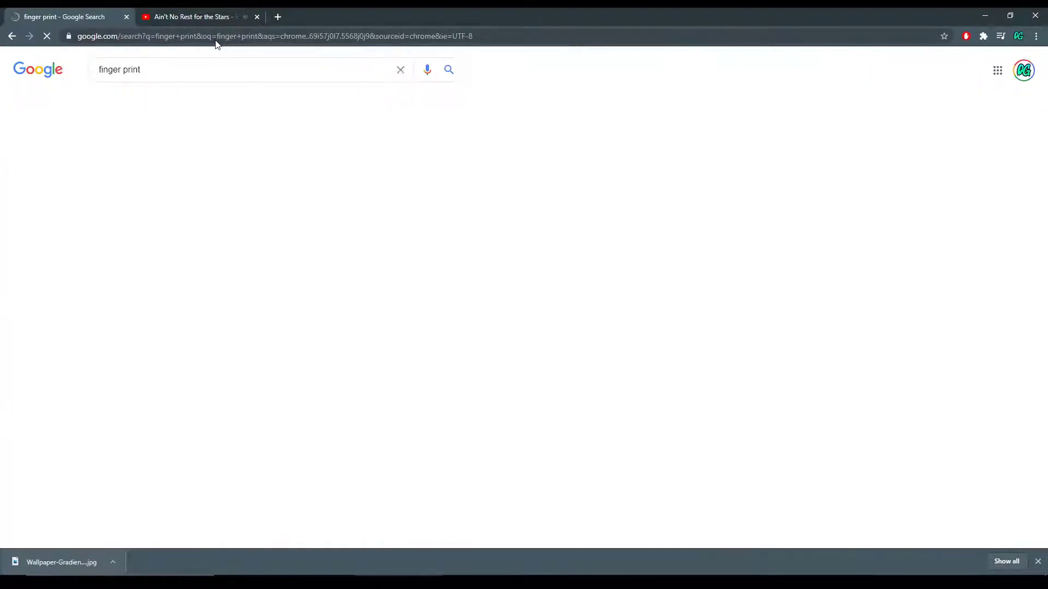
left_click(199, 148)
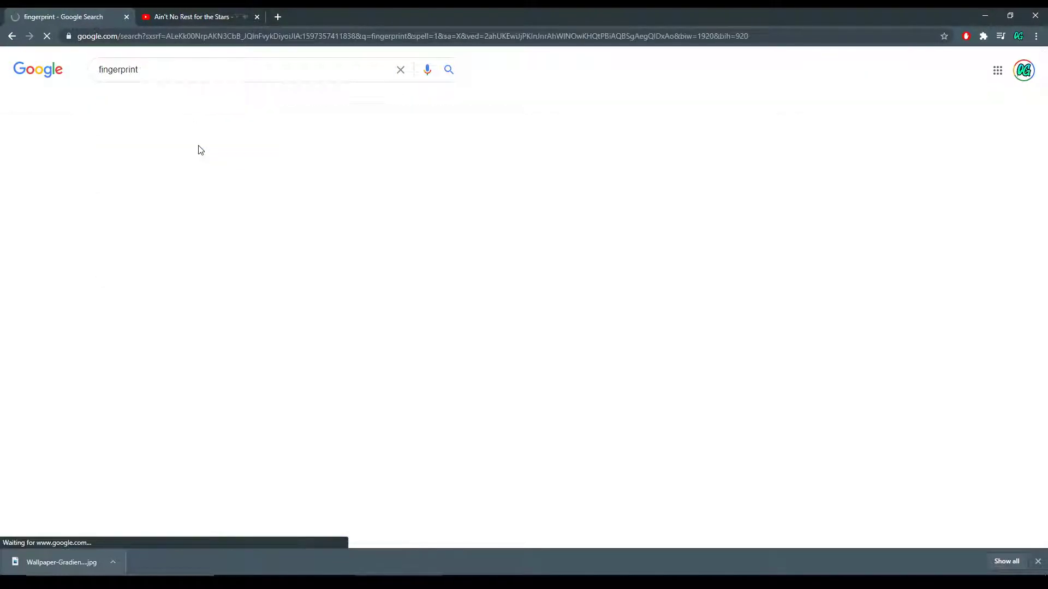
type("texture")
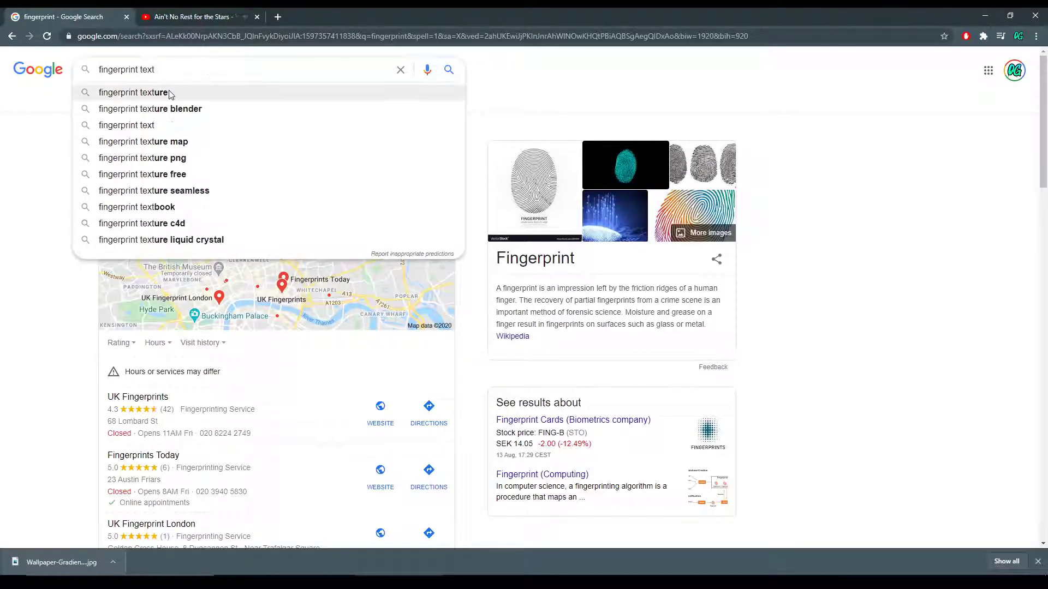
left_click(169, 93)
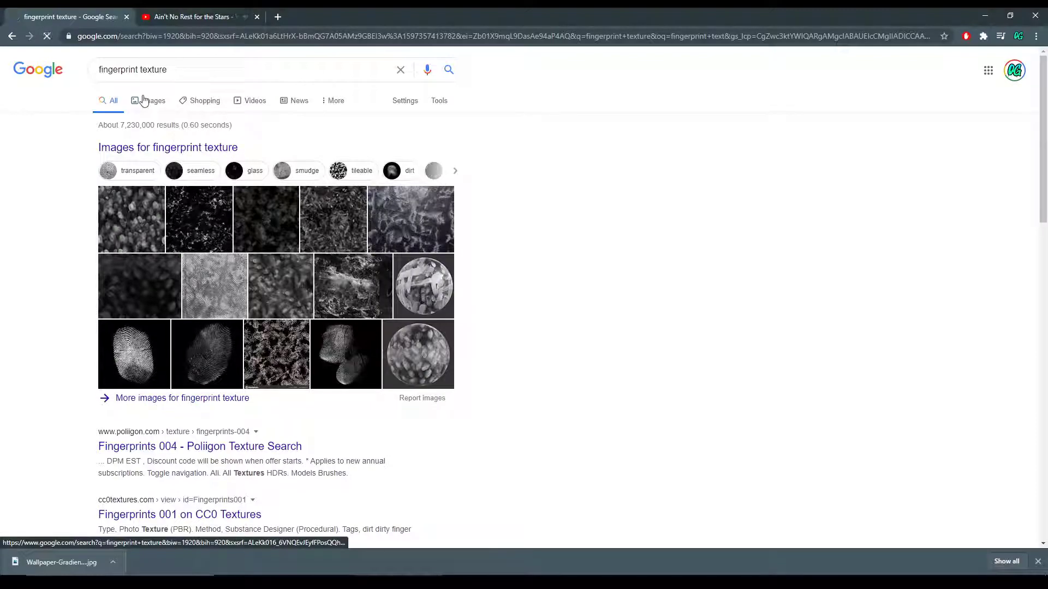
left_click(144, 101)
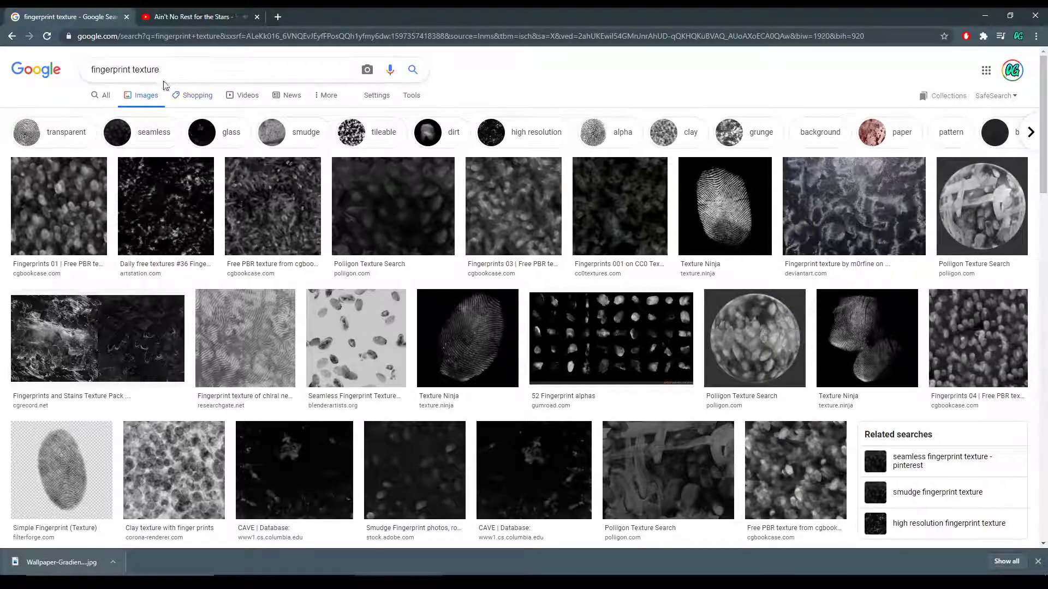
- Change the image search to "thumb print texture"
left_click_drag(111, 69, 82, 70)
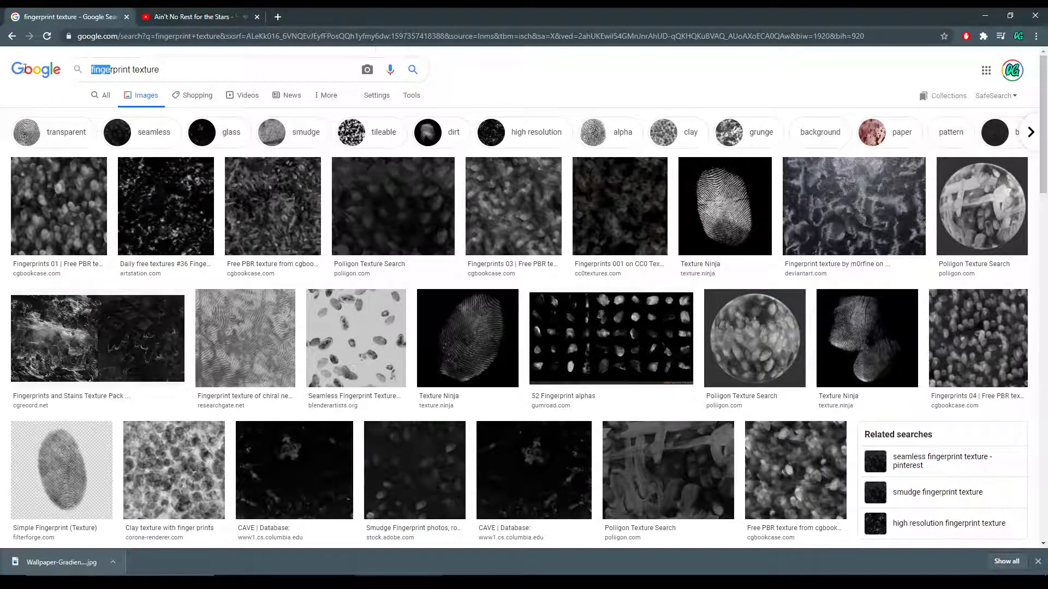
key("BackSpace")
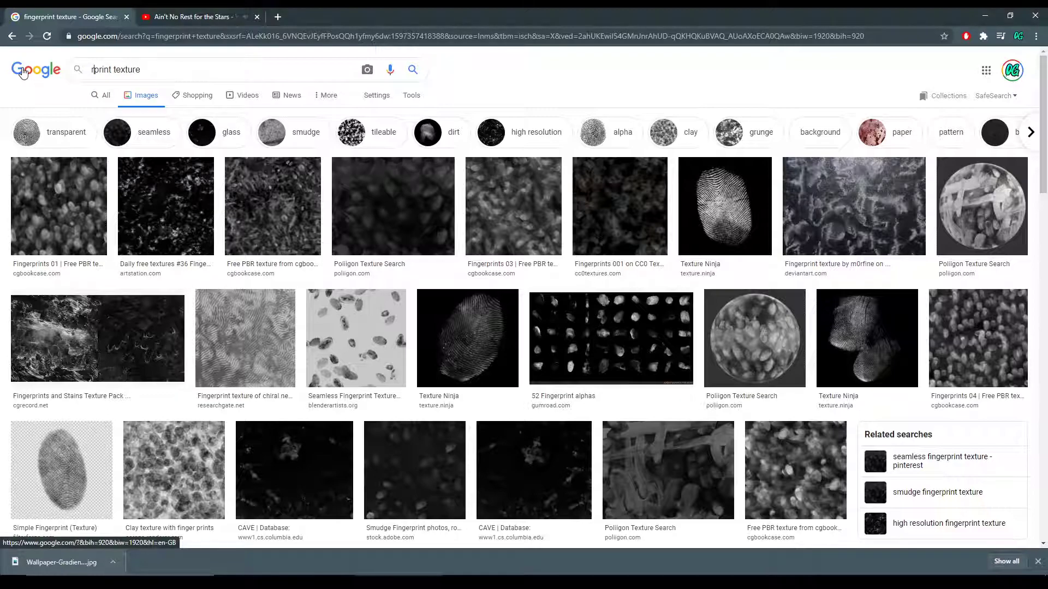
key("Delete")
type("thumb")
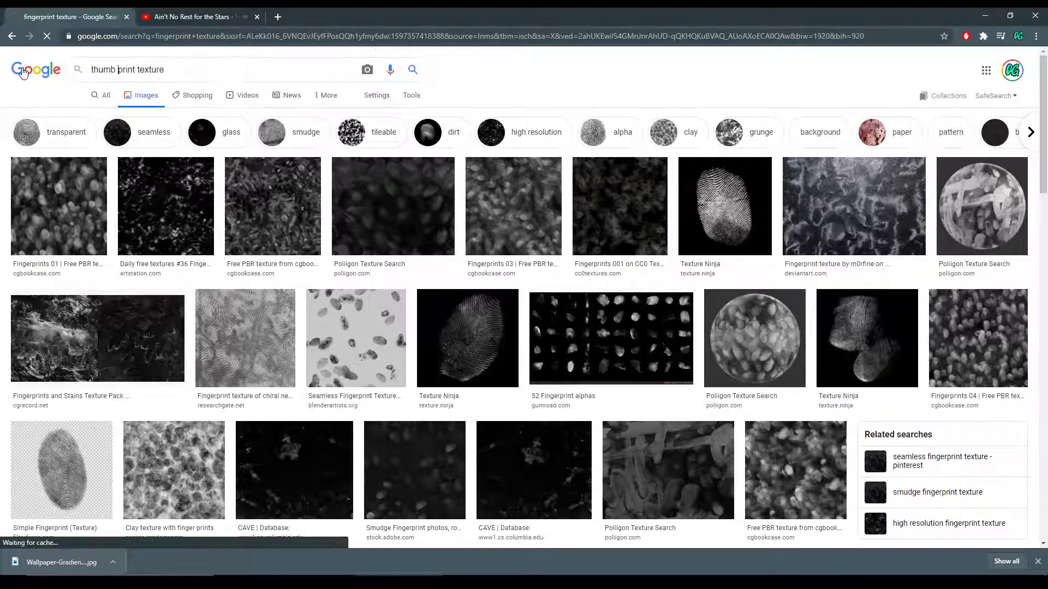
key("Return")
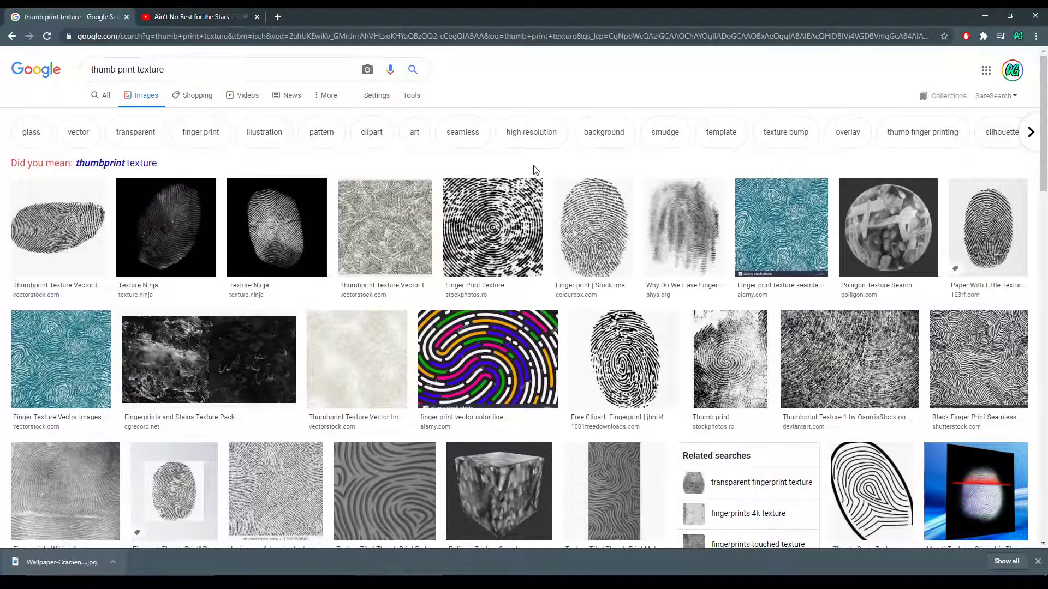
- Examine the thumb print image results, previewing the black-and-white thumbprint, the circular fingerprint icons and their related images
scroll(578, 207, "down", 4)
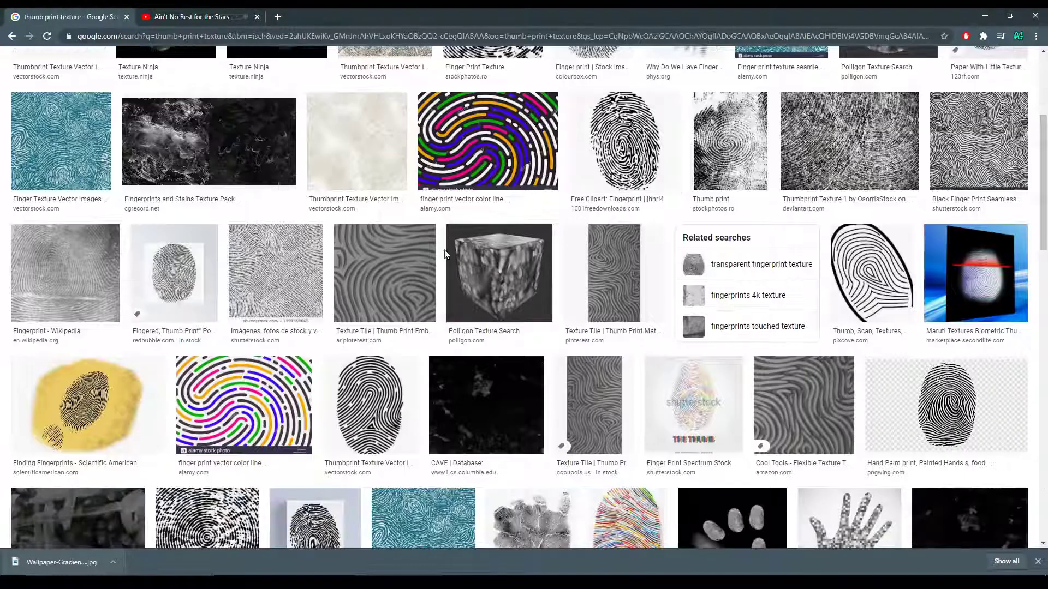
left_click(357, 386)
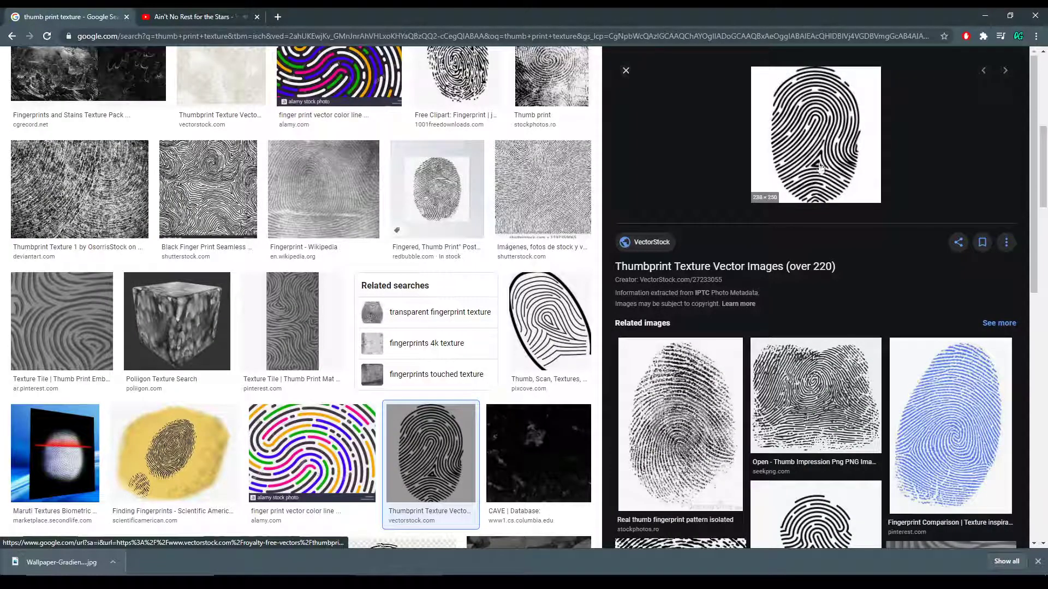
scroll(791, 273, "down", 3)
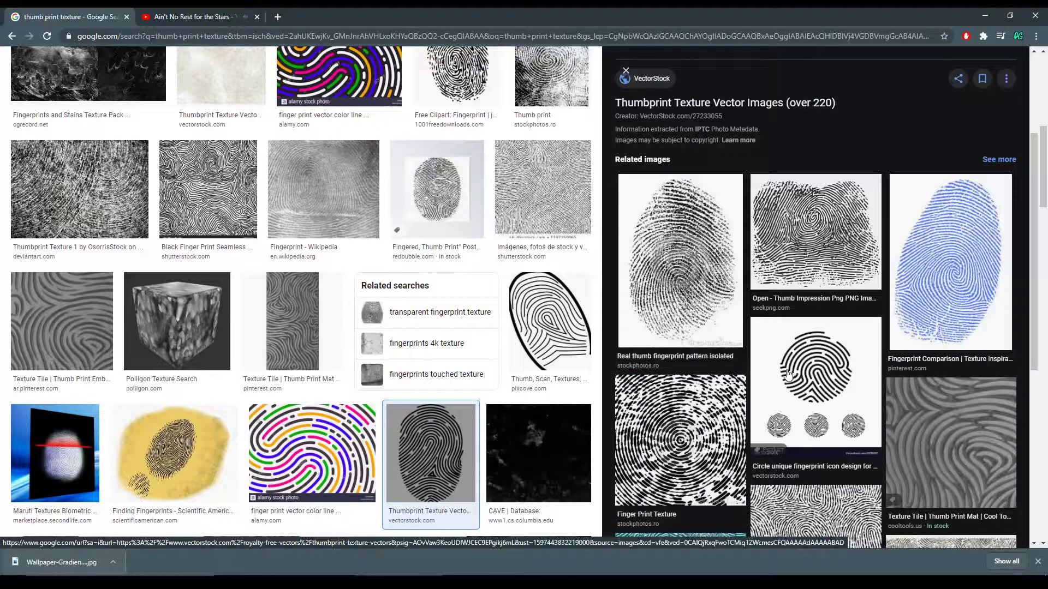
left_click(803, 381)
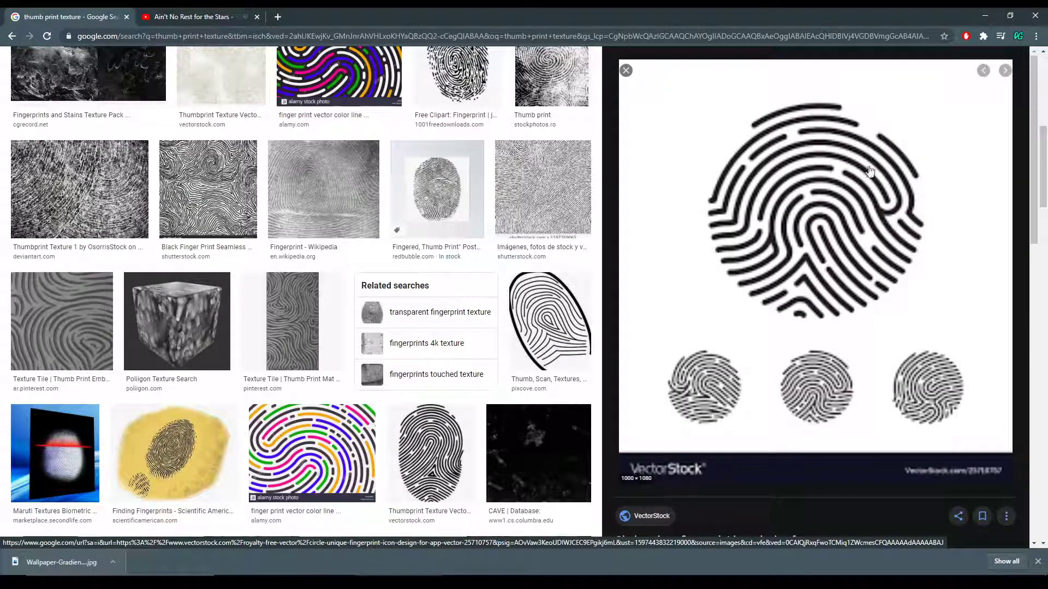
scroll(701, 297, "down", 7)
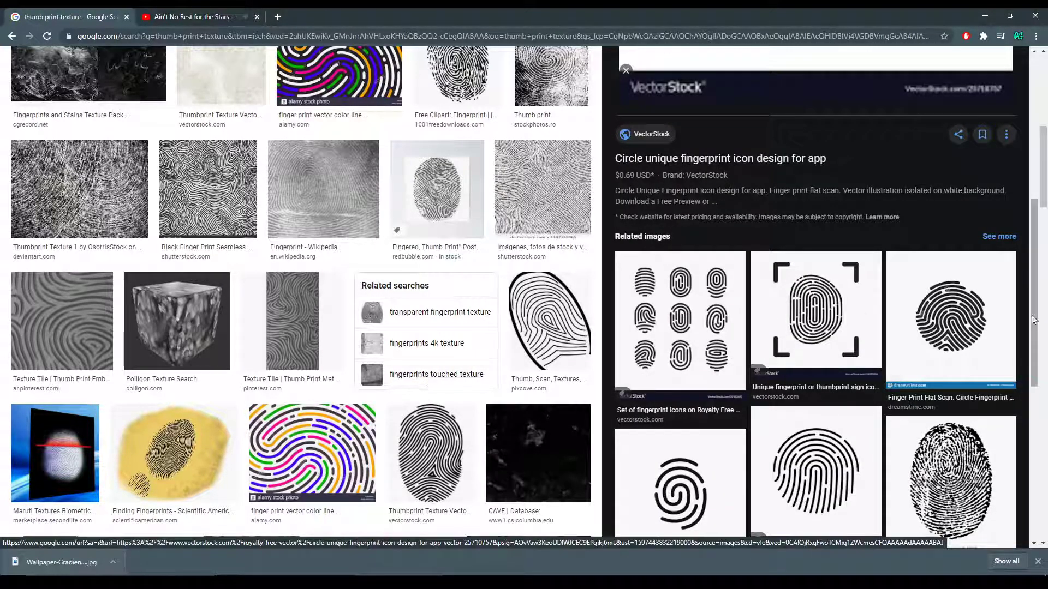
left_click(969, 314)
scroll(773, 397, "down", 6)
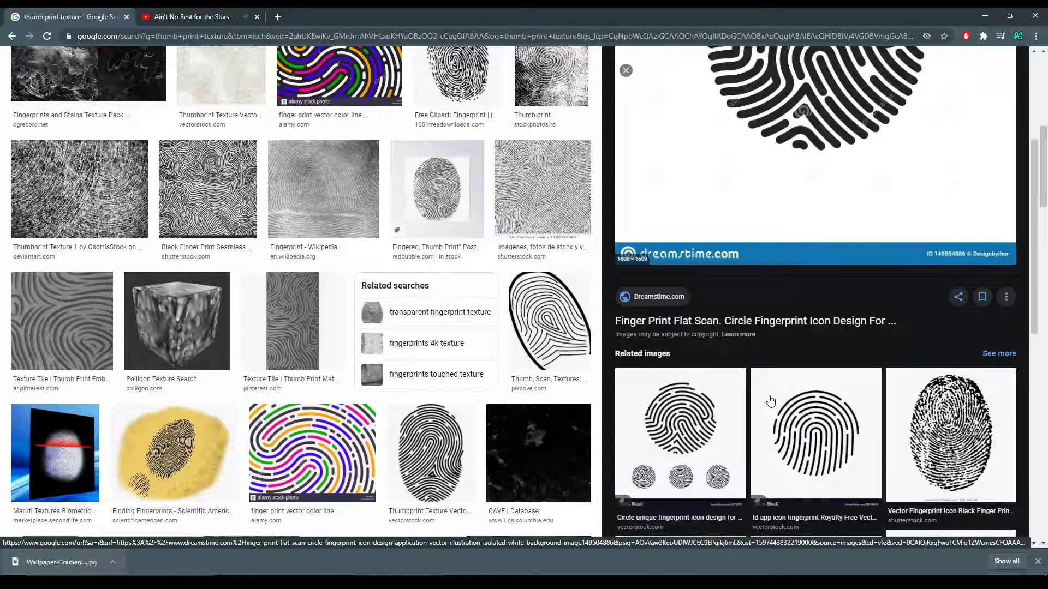
left_click(773, 398)
scroll(851, 353, "down", 10)
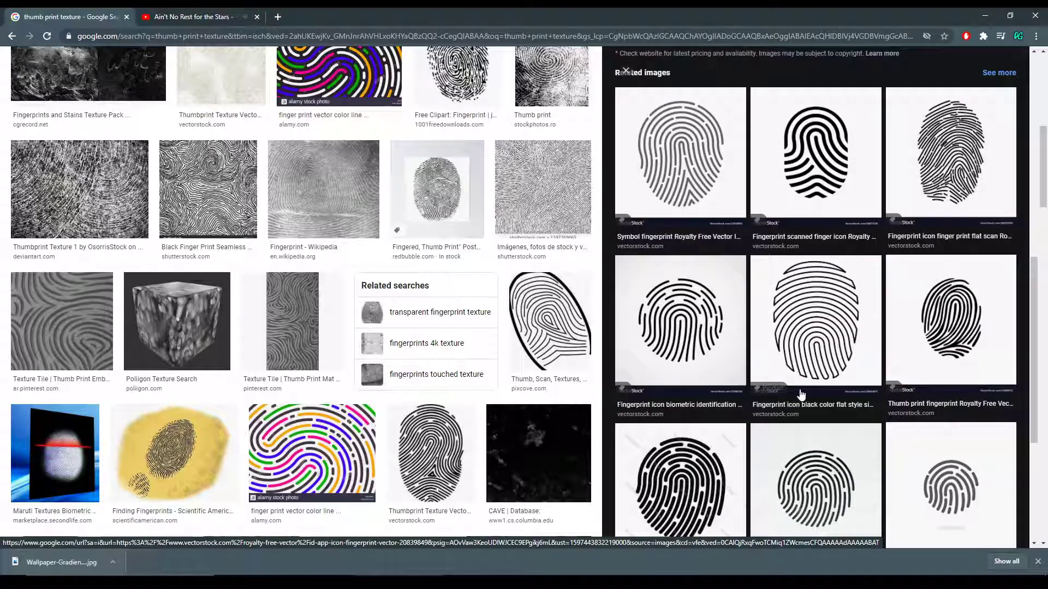
scroll(800, 394, "down", 5)
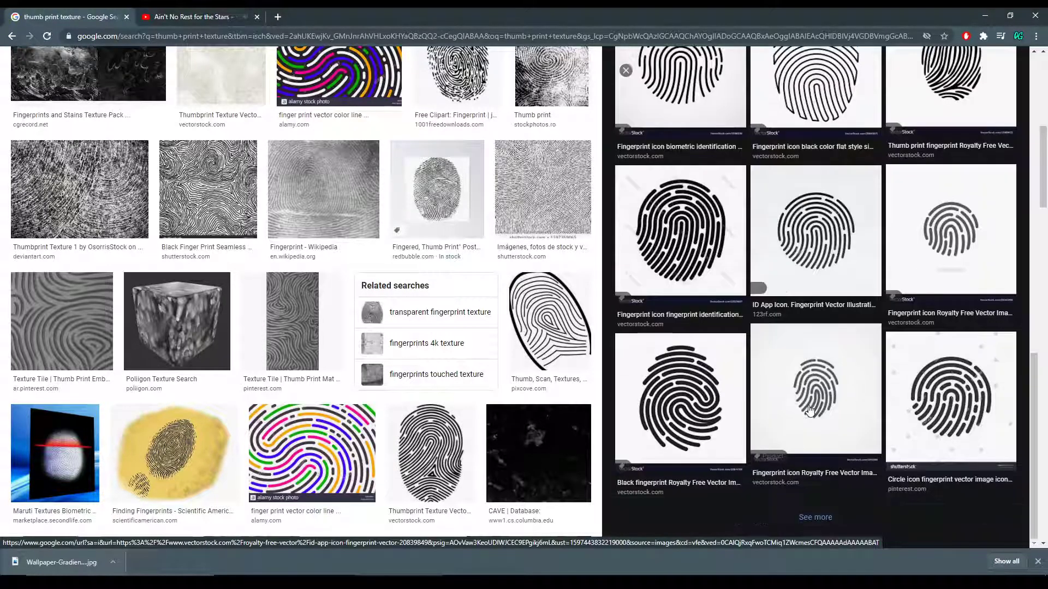
- Open the Envato Elements site and search its video templates for "thumb print"
left_click(321, 38)
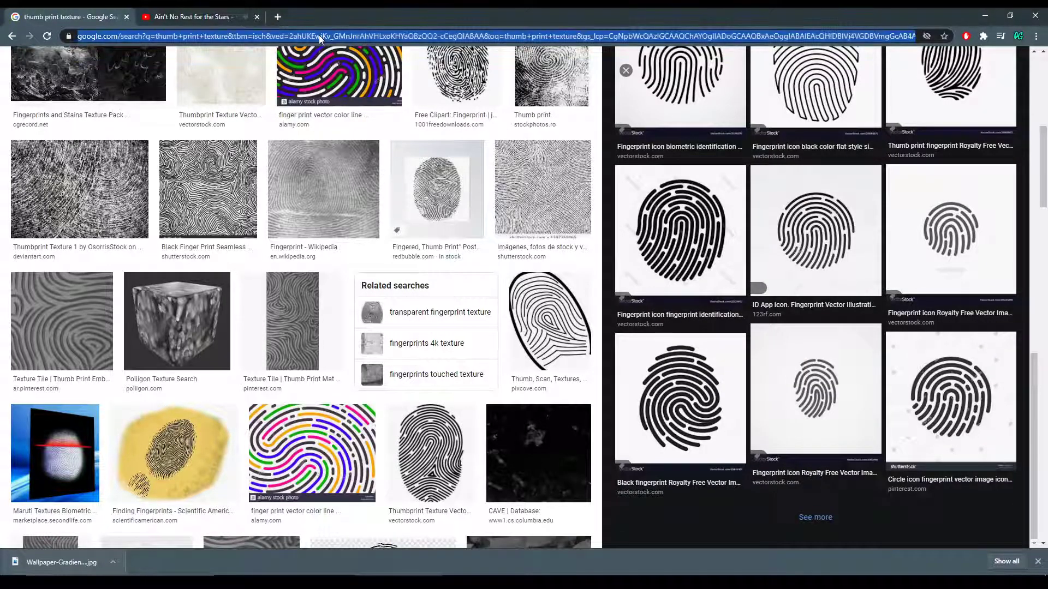
type("el")
key("Return")
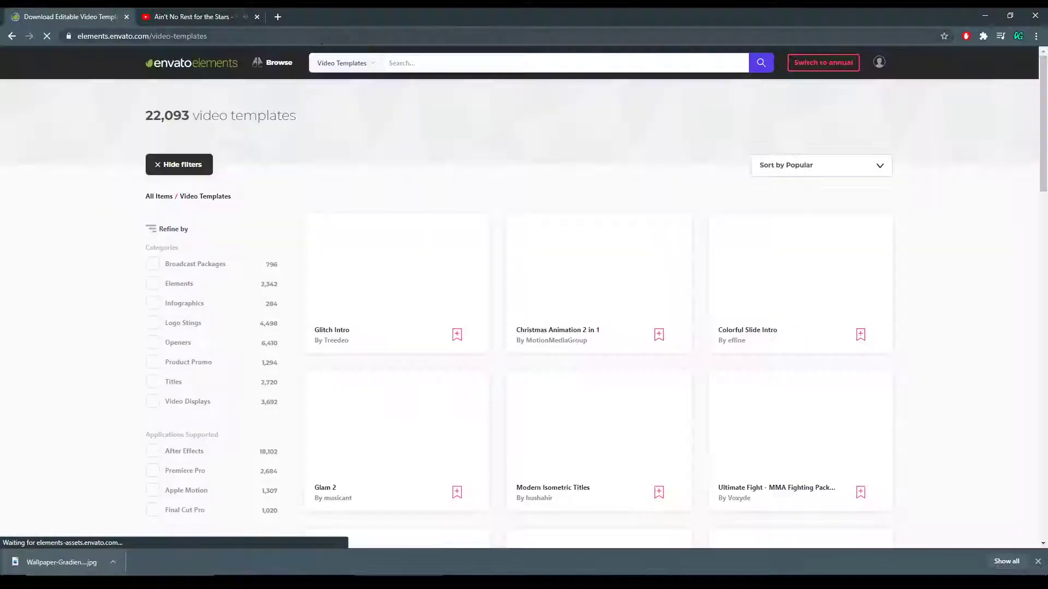
left_click(417, 63)
type("thumb")
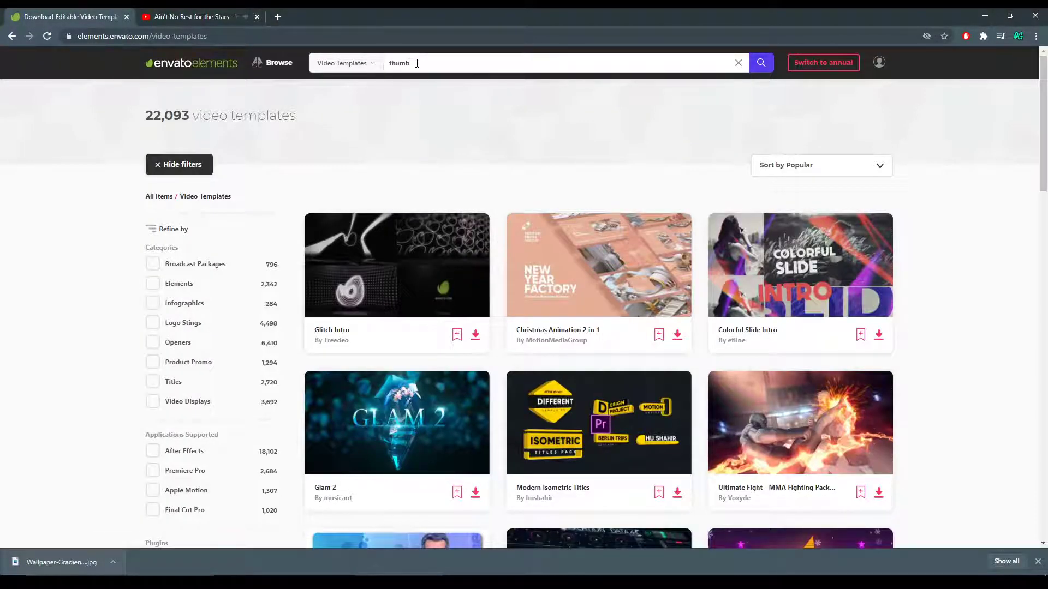
type(" print")
key("Return")
- Widen the "thumb print" search to All Items and look through the result categories for a usable fingerprint graphic
left_click(344, 63)
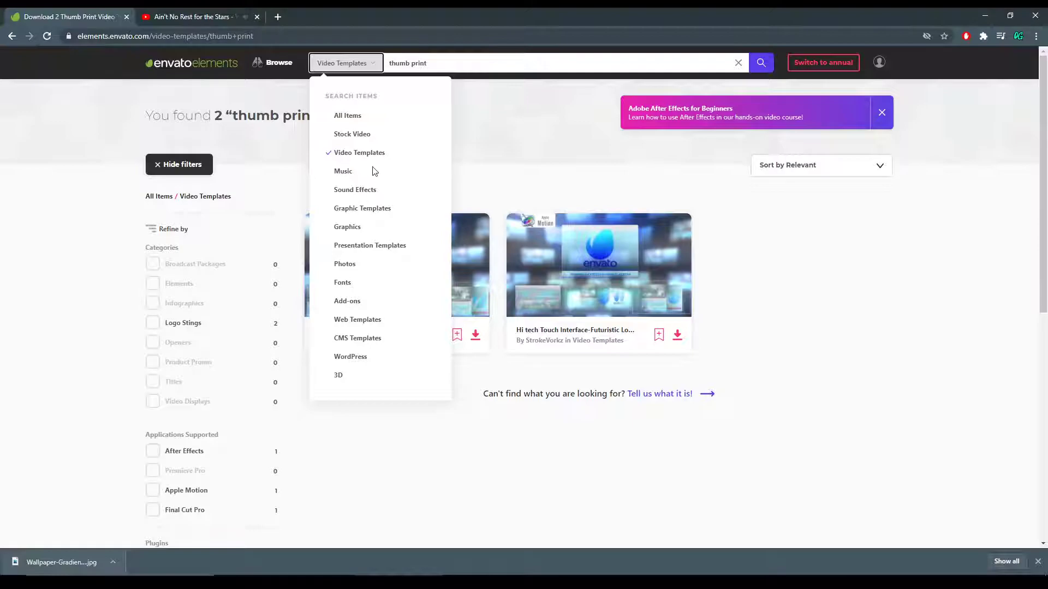
left_click(347, 116)
left_click(757, 66)
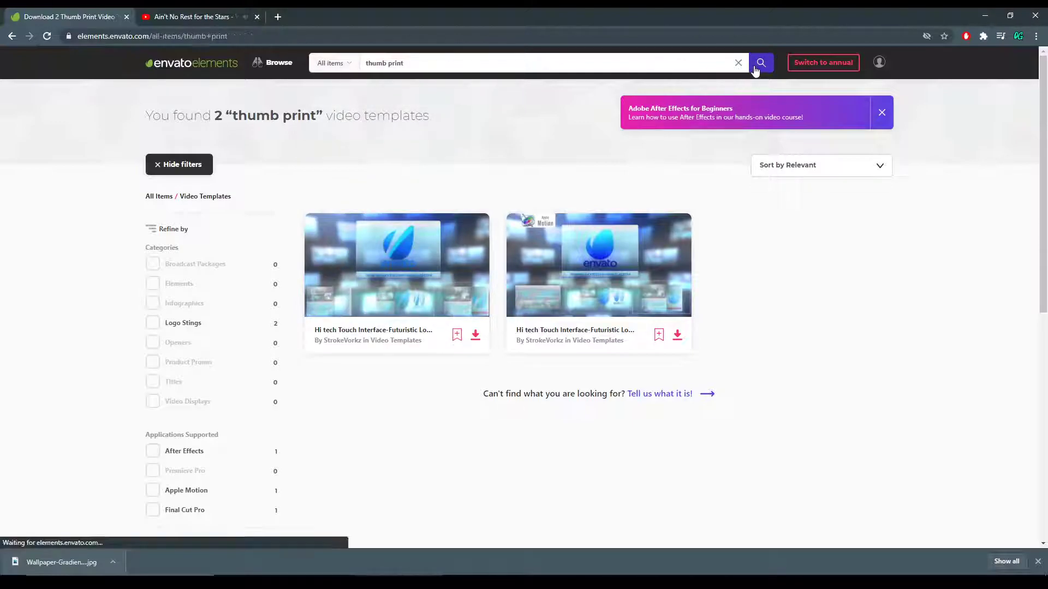
scroll(77, 303, "down", 10)
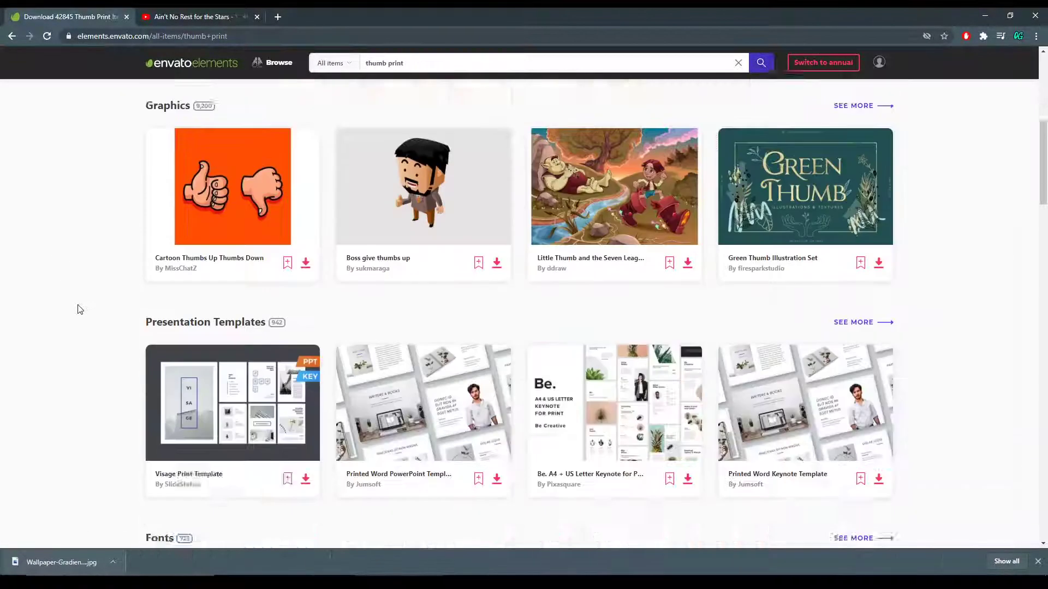
scroll(77, 310, "down", 10)
scroll(79, 308, "up", 20)
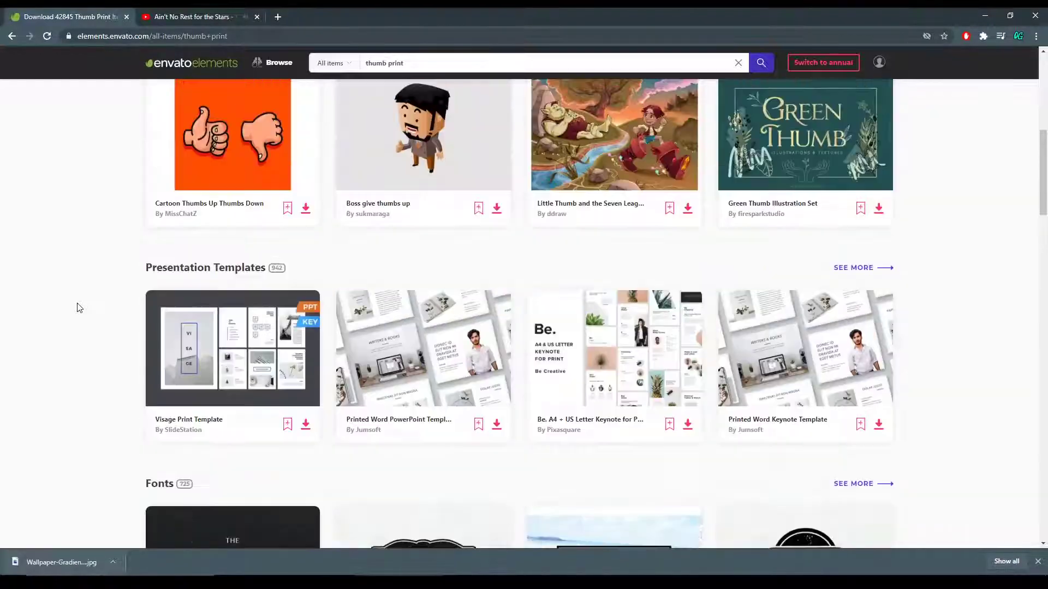
scroll(79, 309, "down", 20)
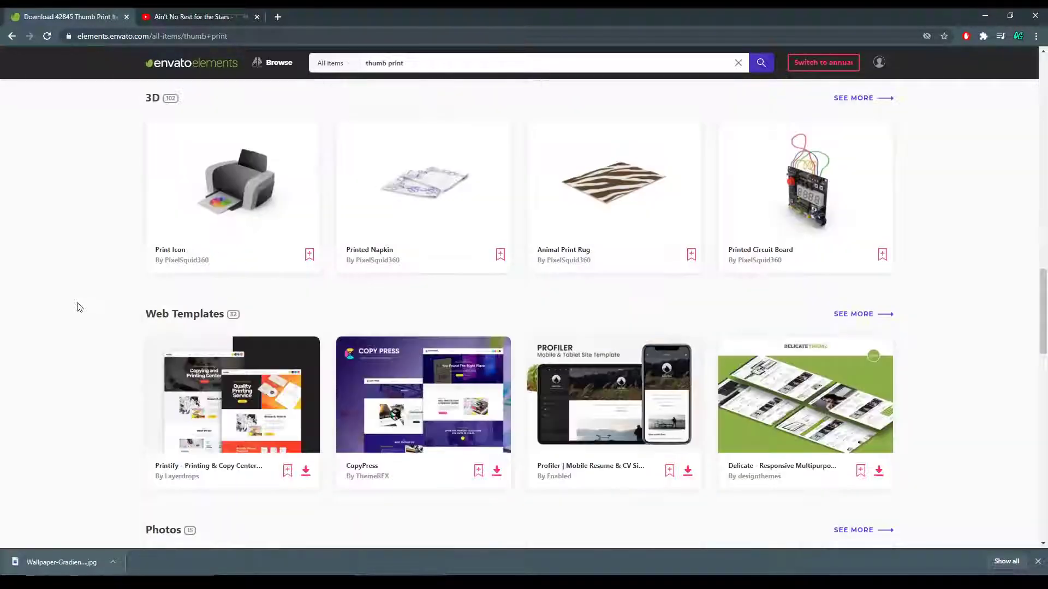
scroll(77, 304, "down", 15)
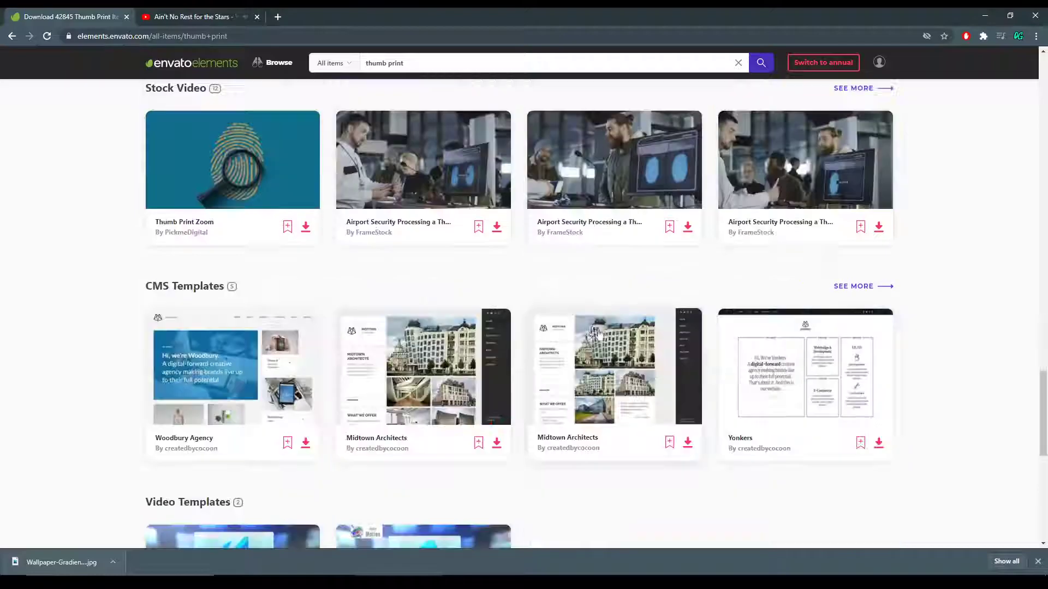
scroll(568, 324, "up", 20)
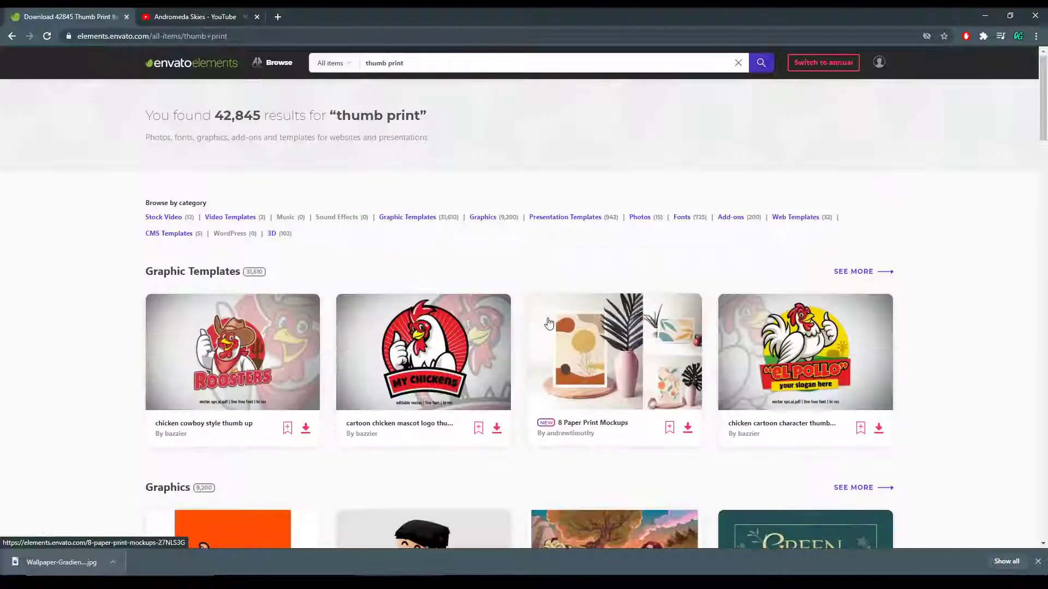
- Change the search term to "thumbprint" and look through the photo and stock video results
left_click(387, 64)
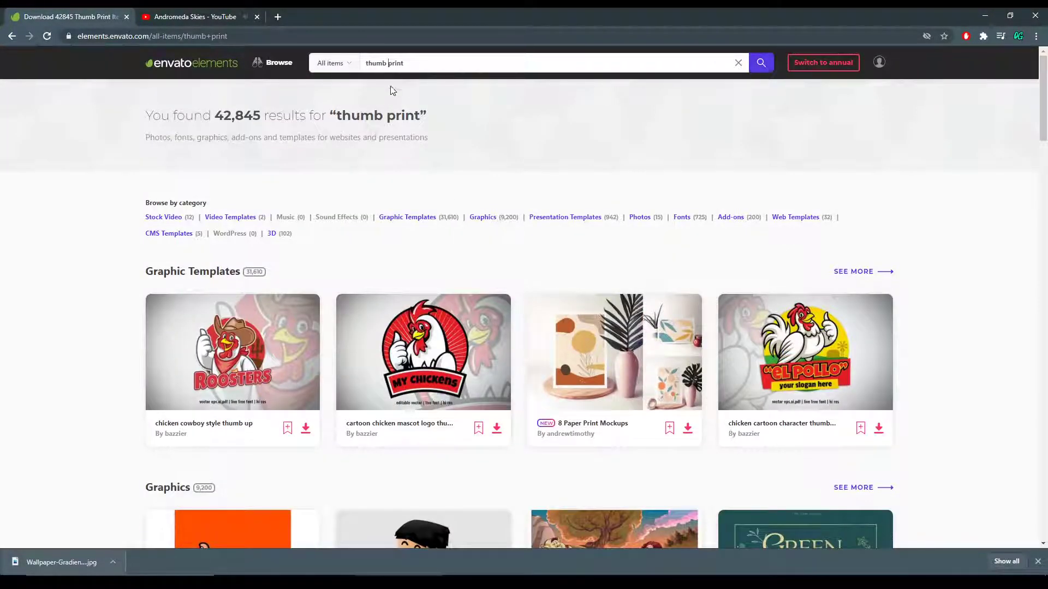
key("BackSpace")
key("Return")
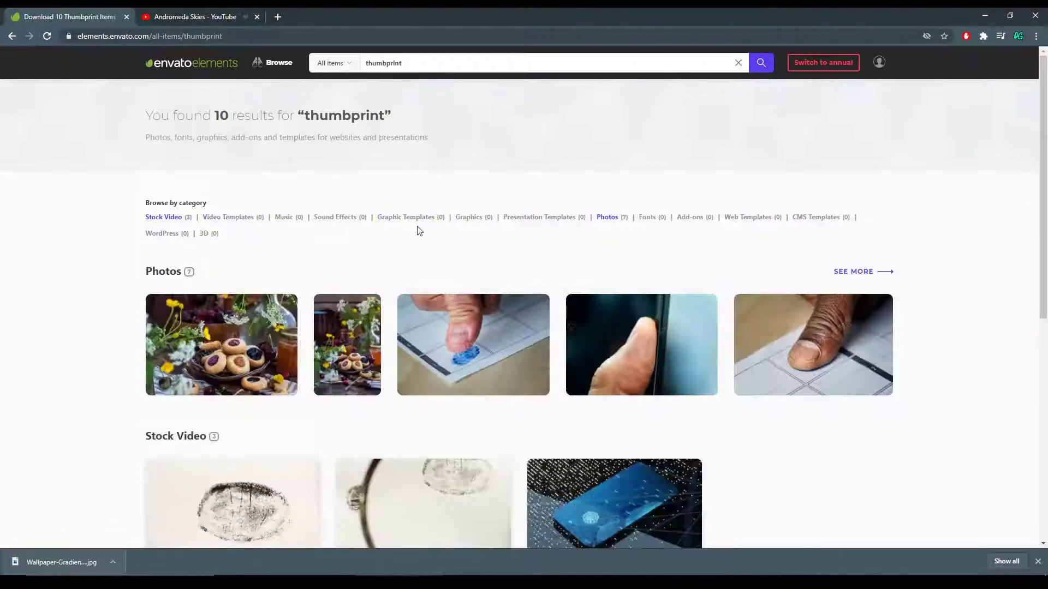
scroll(427, 344, "down", 4)
scroll(442, 335, "up", 3)
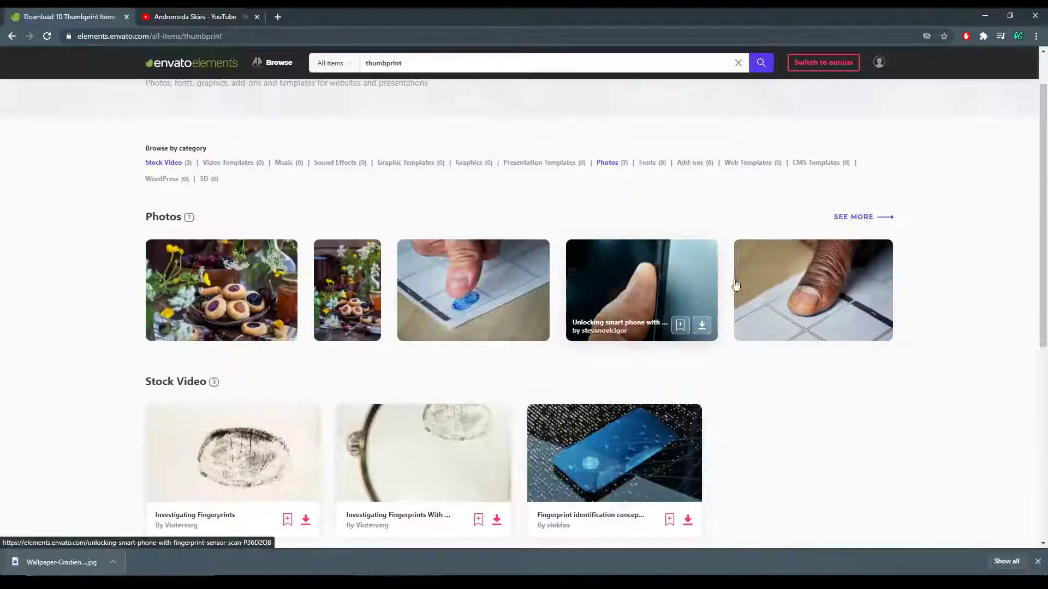
- Change the search term to "fingerprint" and look through the graphics, video template, 3D and add-on results
scroll(426, 268, "up", 1)
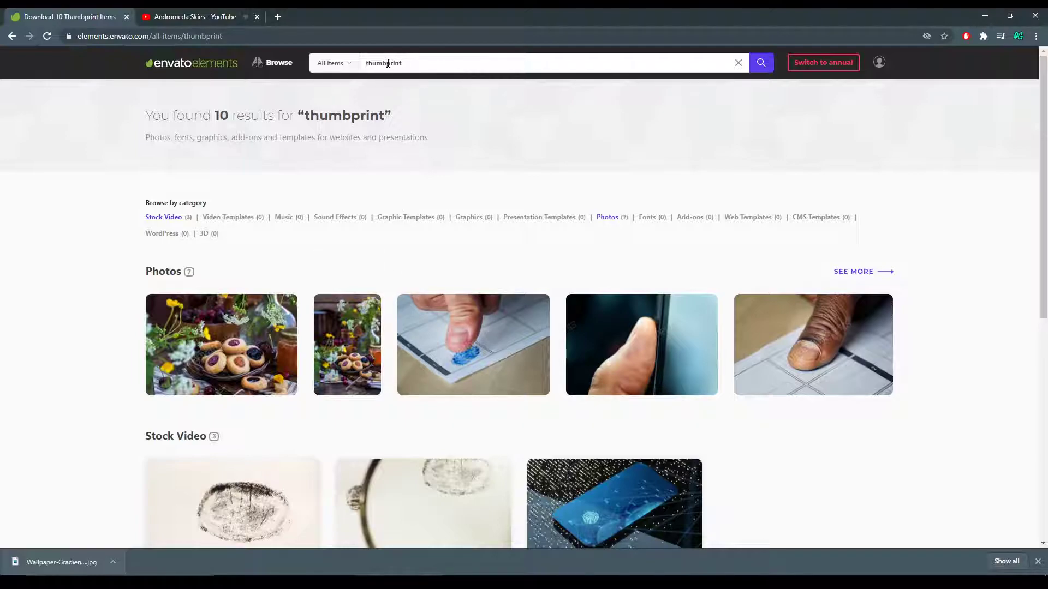
left_click_drag(387, 63, 318, 62)
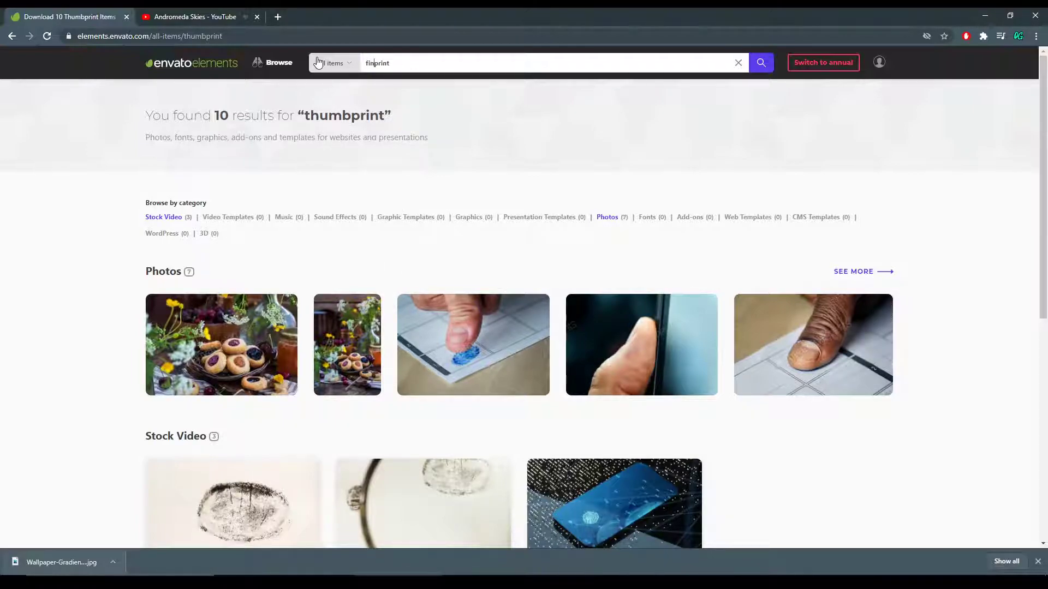
key("Return")
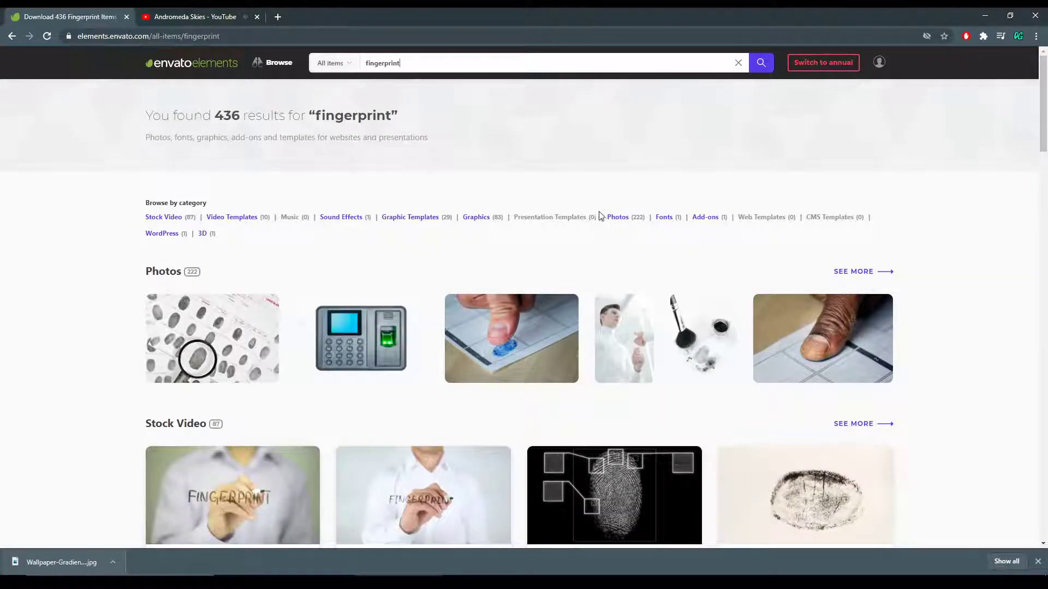
scroll(557, 222, "down", 4)
scroll(516, 262, "down", 4)
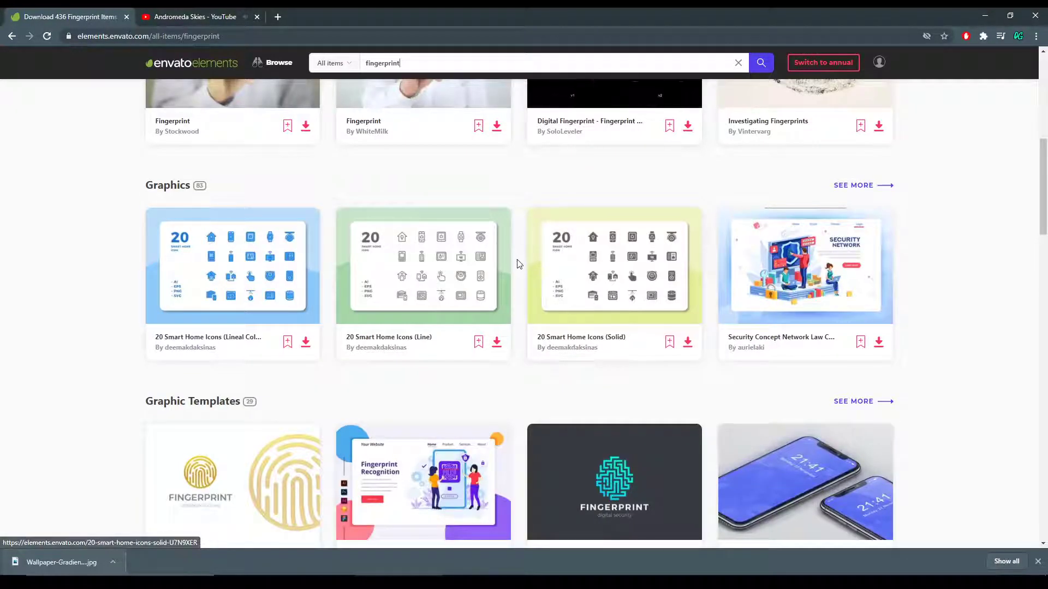
scroll(502, 284, "down", 5)
scroll(488, 300, "down", 4)
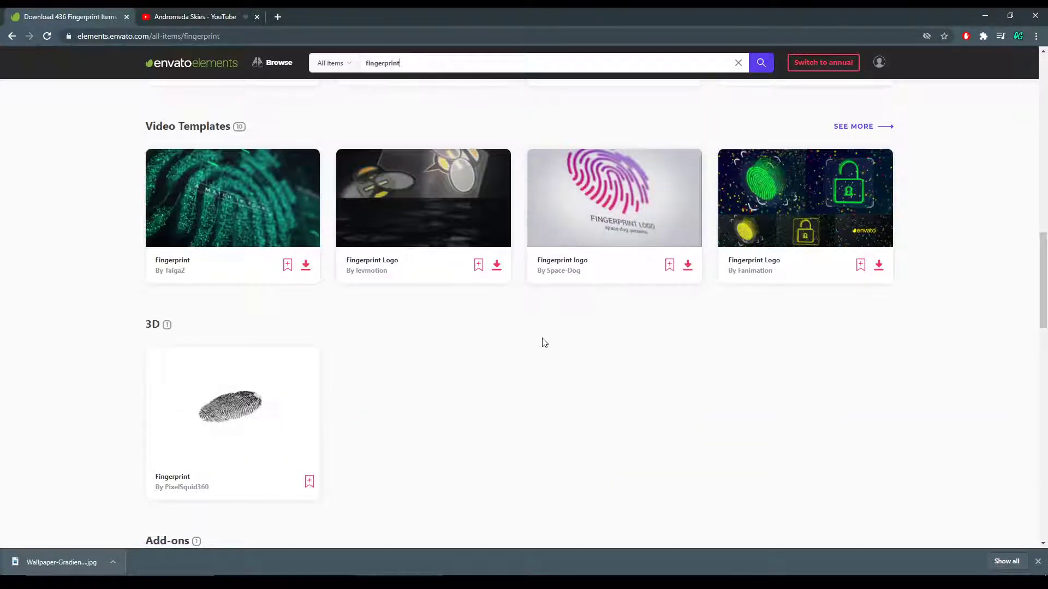
mouse_move(618, 193)
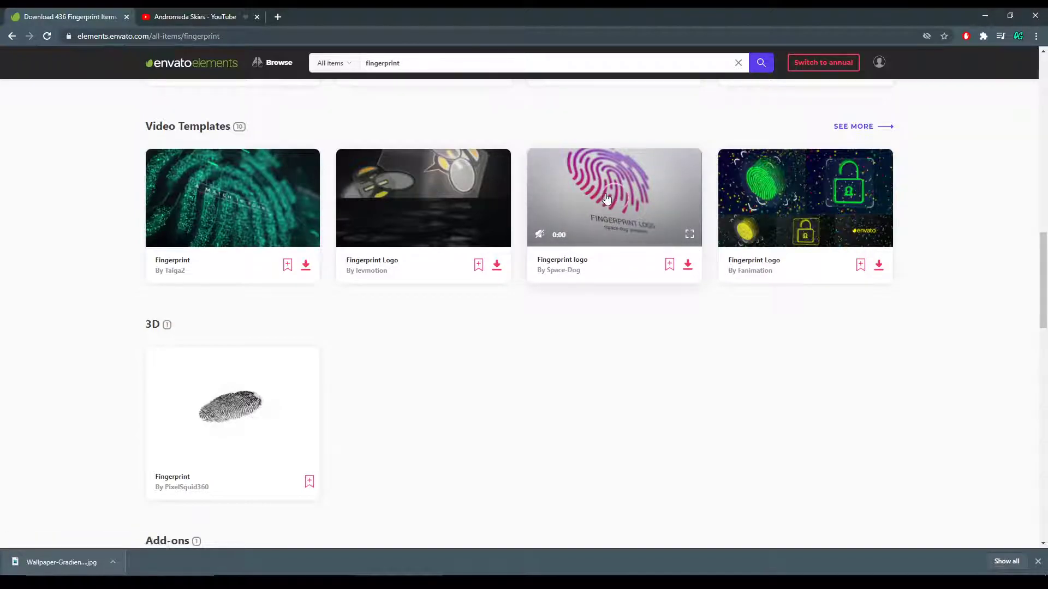
scroll(415, 248, "down", 4)
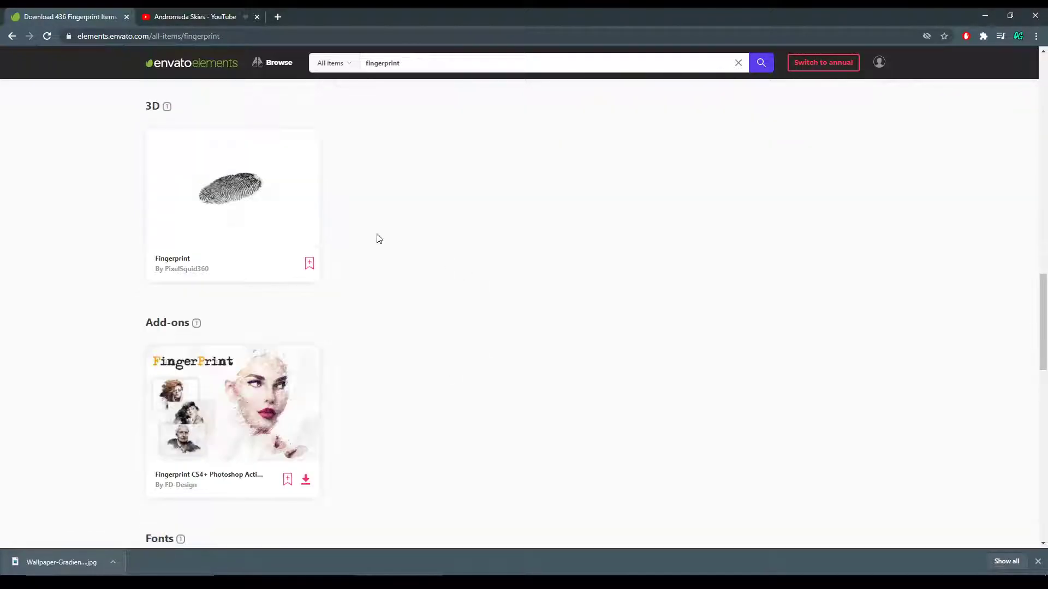
scroll(457, 273, "down", 5)
scroll(457, 274, "down", 5)
scroll(448, 273, "up", 11)
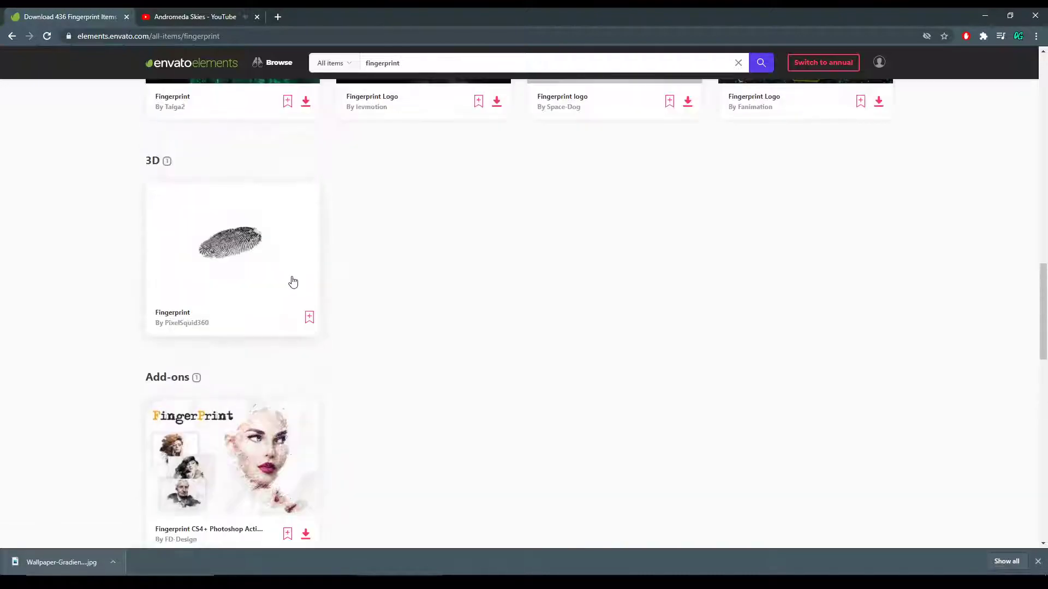
- Rotate the 3D Fingerprint item's 360 render to an upright, front-facing view and download that angle as PNG
left_click(281, 295)
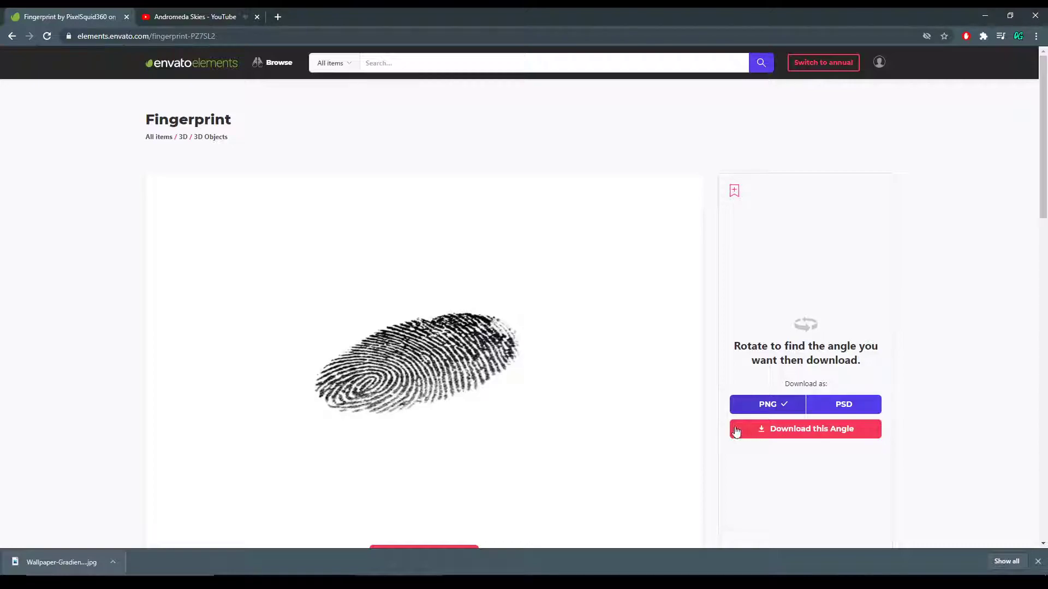
scroll(531, 388, "down", 3)
scroll(559, 353, "up", 2)
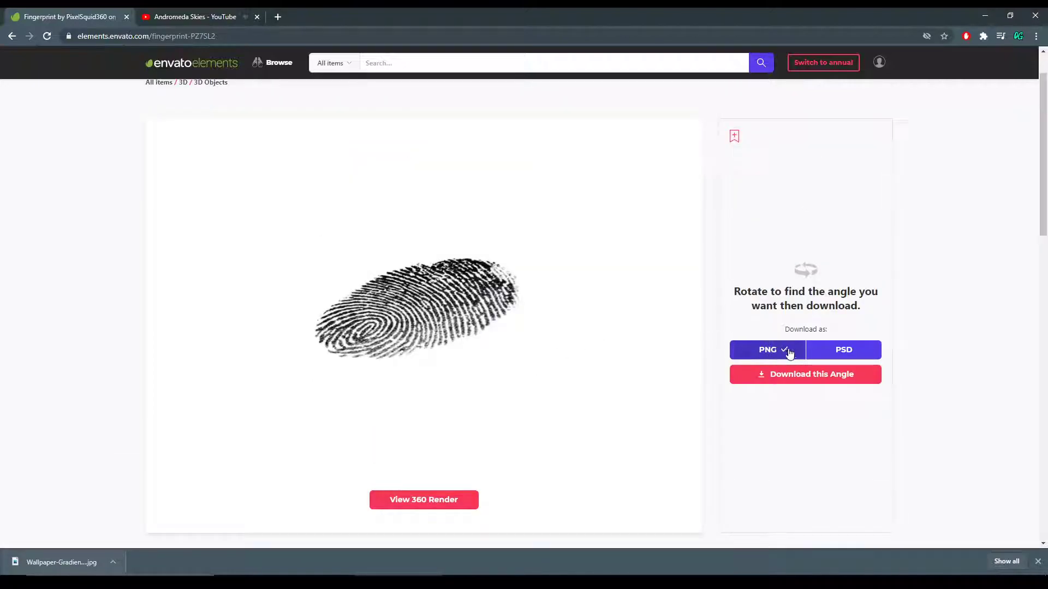
left_click(435, 500)
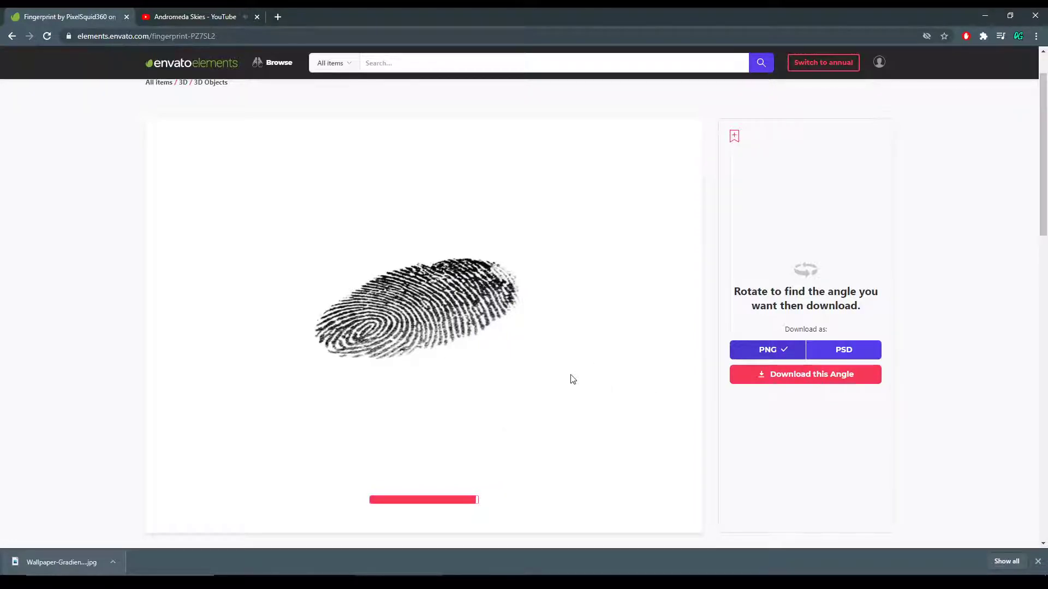
left_click_drag(432, 320, 448, 396)
left_click_drag(472, 331, 469, 347)
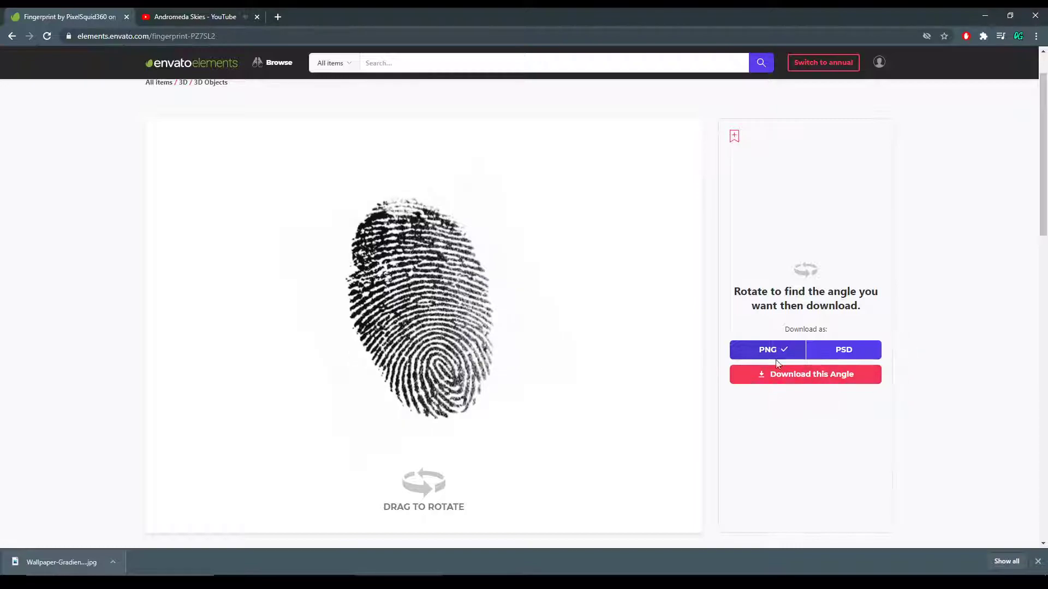
left_click(784, 373)
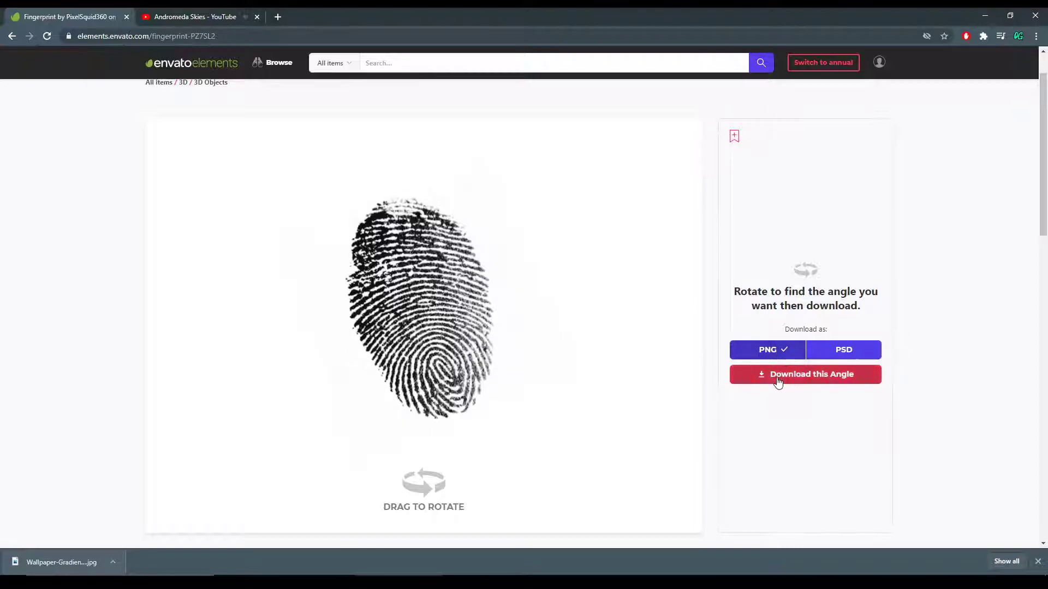
left_click(525, 386)
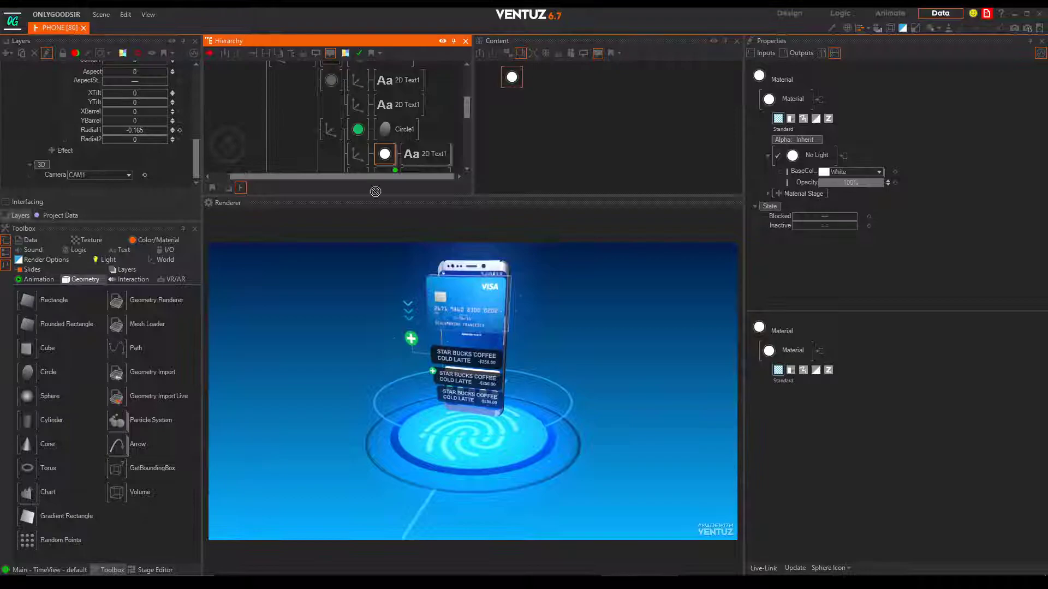
- In Ventuz, insert the downloaded fingerprint image as a material directly before Rect1 in the PRINT branch and make the old print material inactive
mouse_move(372, 151)
left_mouse_down()
mouse_move(311, 133)
mouse_move(291, 64)
left_mouse_up()
scroll(300, 90, "up", 1)
scroll(316, 109, "up", 2)
scroll(332, 115, "down", 1)
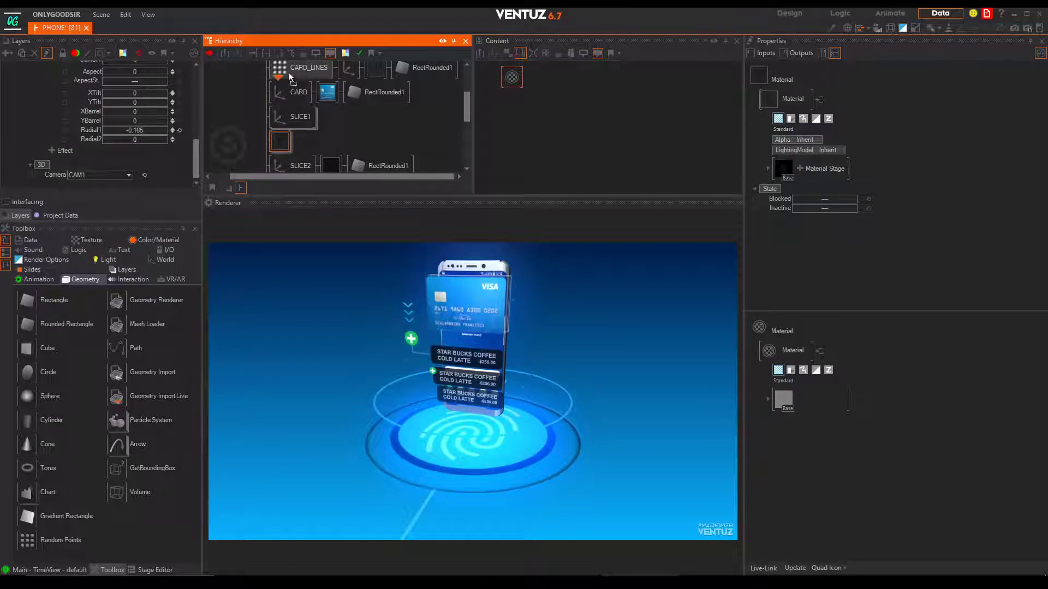
scroll(304, 106, "up", 2)
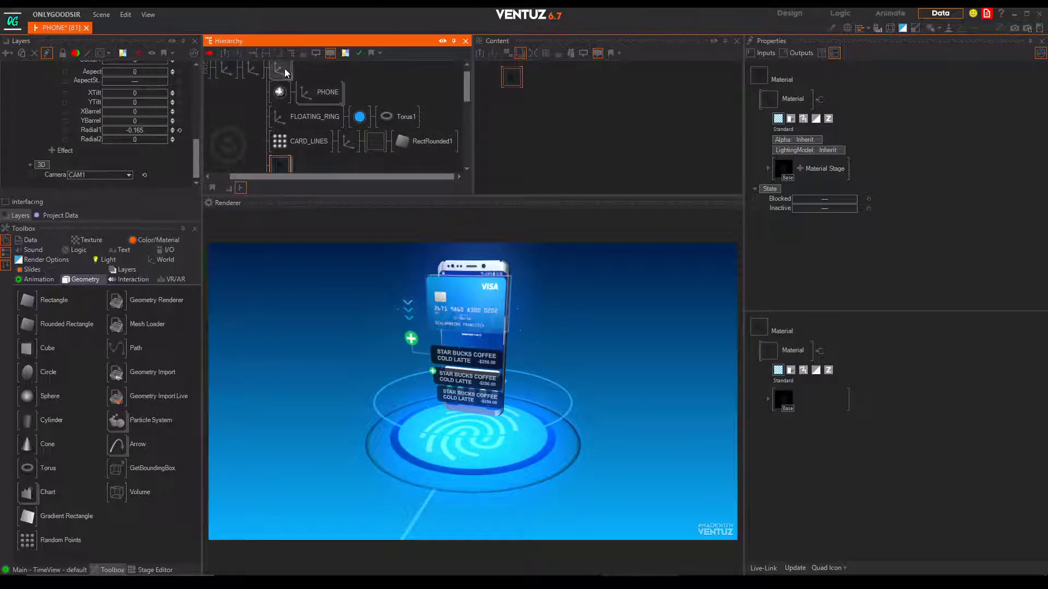
scroll(285, 68, "up", 1)
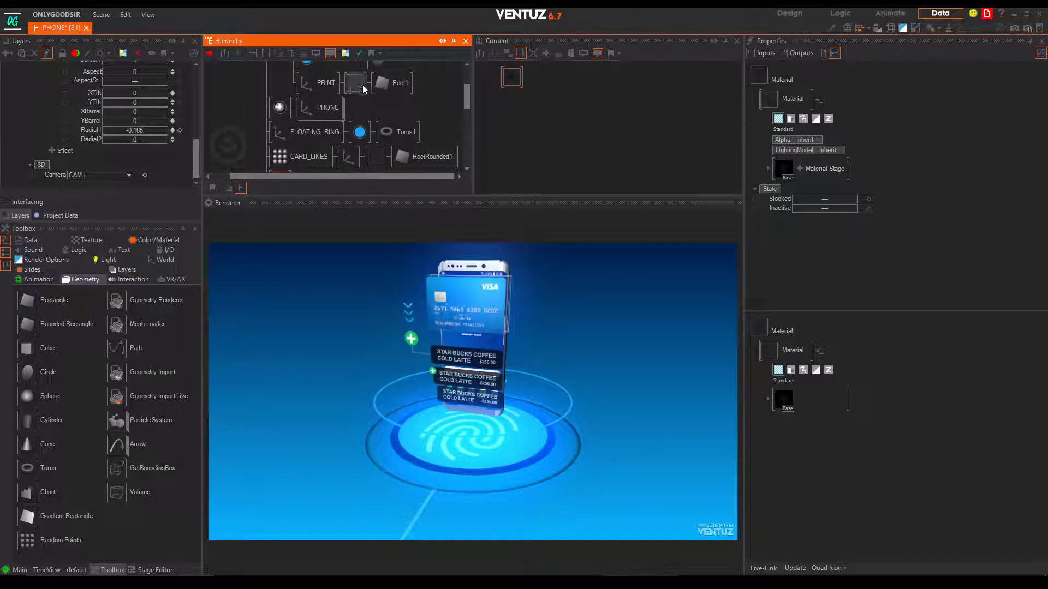
scroll(327, 120, "down", 1)
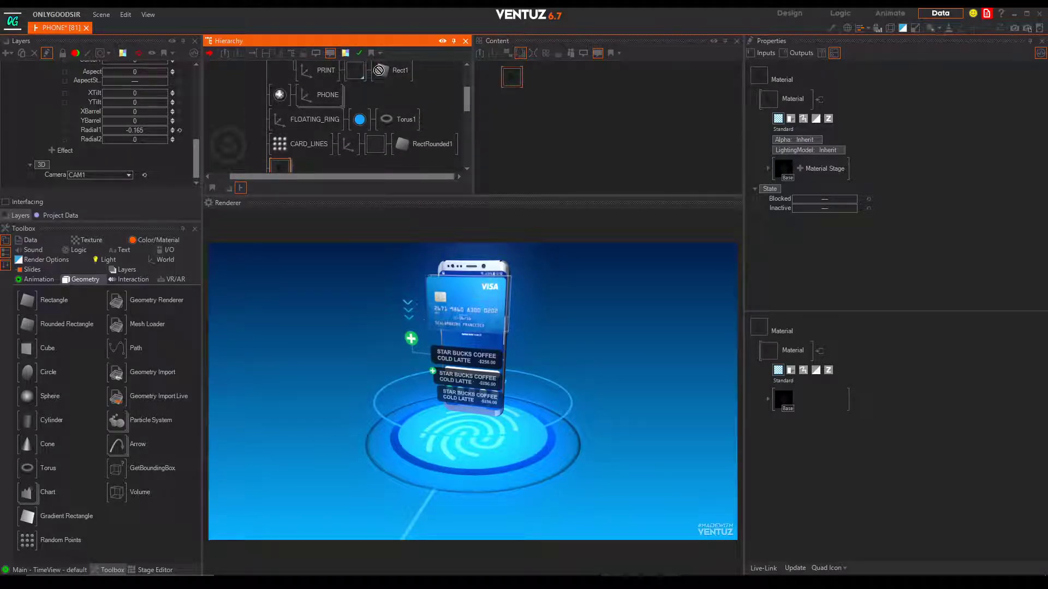
left_click_drag(377, 73, 376, 73)
scroll(371, 82, "up", 1)
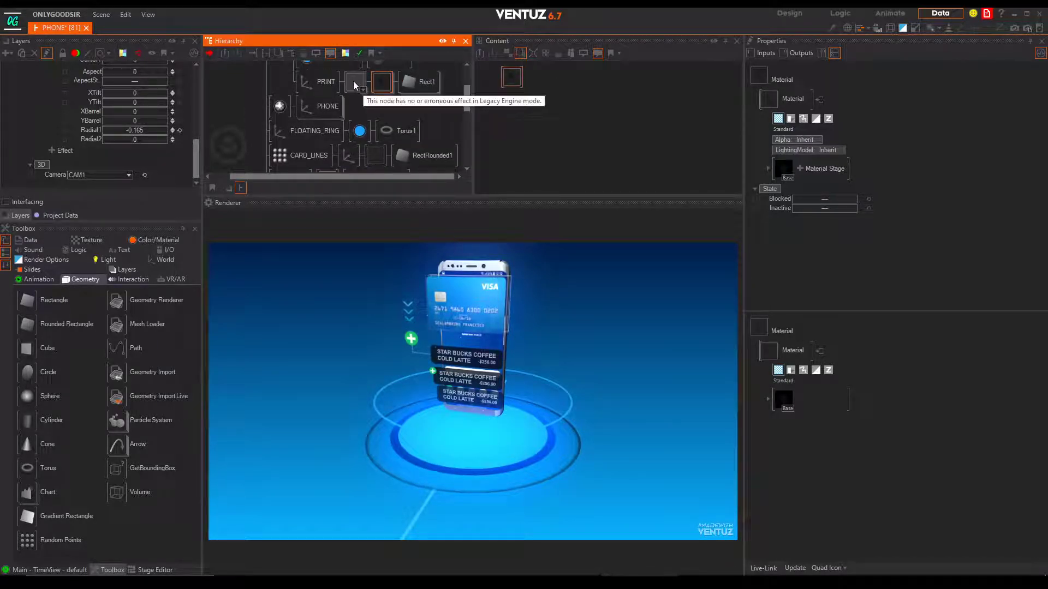
left_click(355, 85)
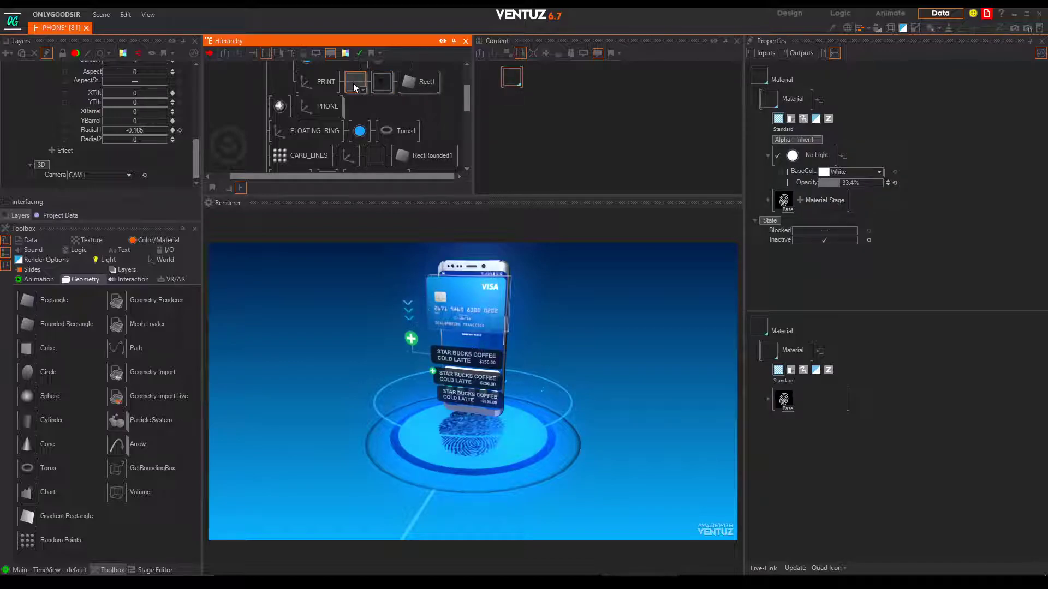
left_click(381, 83)
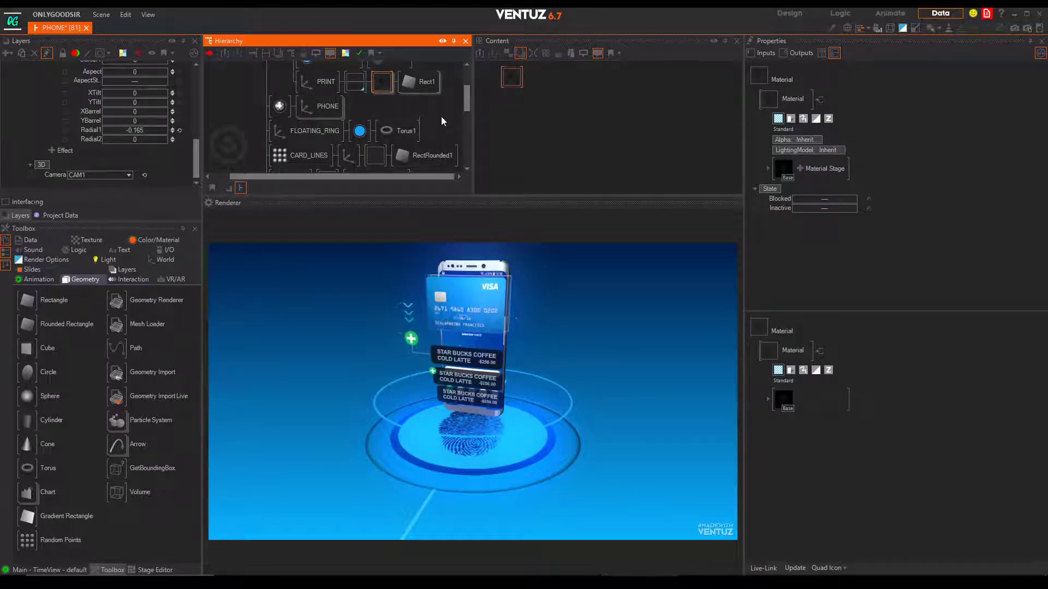
- Set the PRINT axis's overall scaling factor to 1.42 and its Z rotation to -46
left_click(315, 80)
left_click_drag(819, 249, 806, 246)
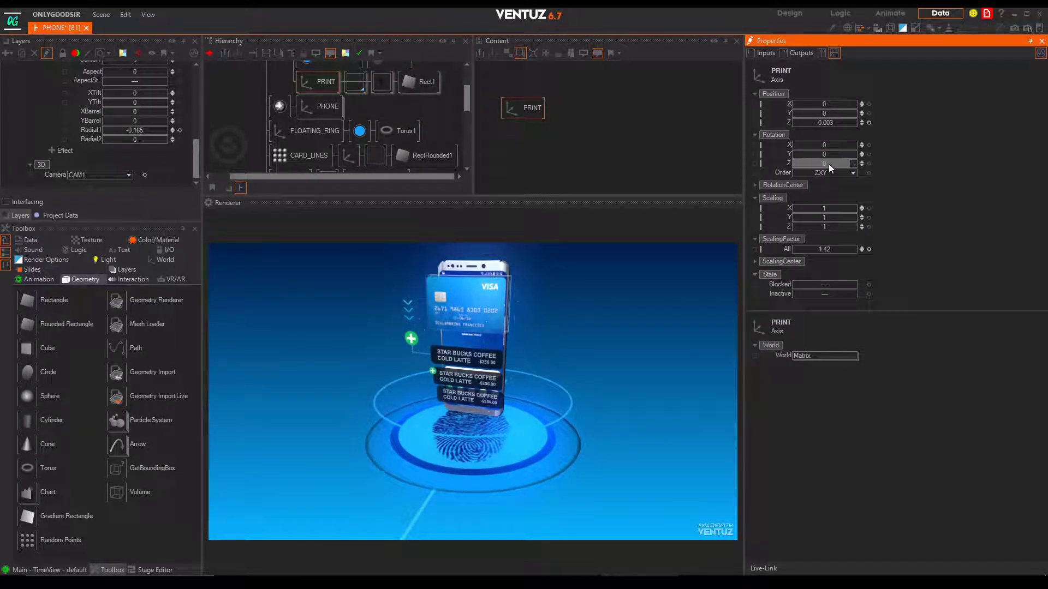
left_click_drag(829, 163, 512, 439)
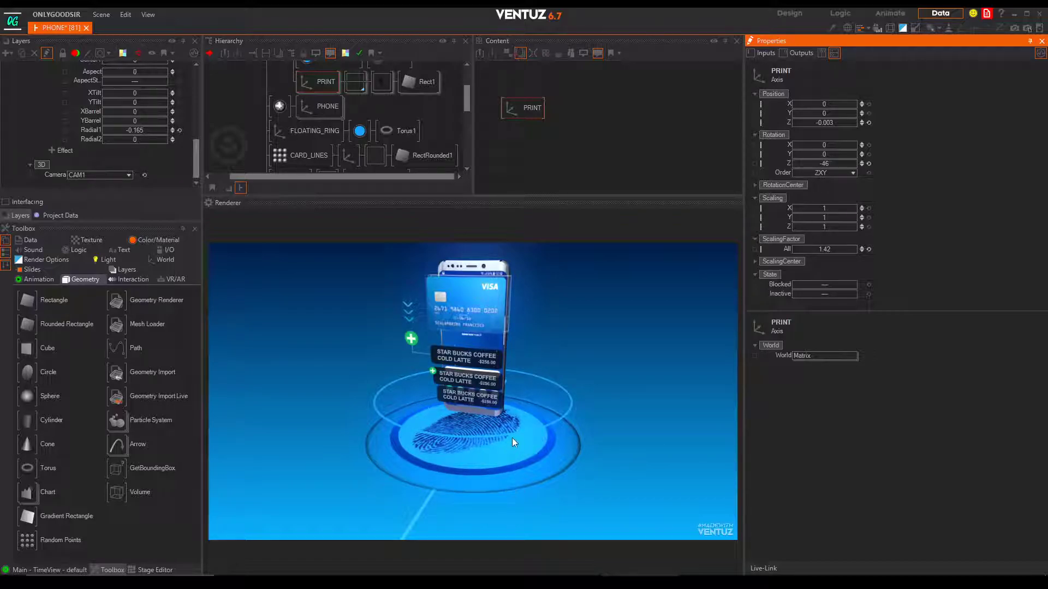
- Try the Screen and Glow presets for the new fingerprint material's advanced alpha blending
left_click(379, 90)
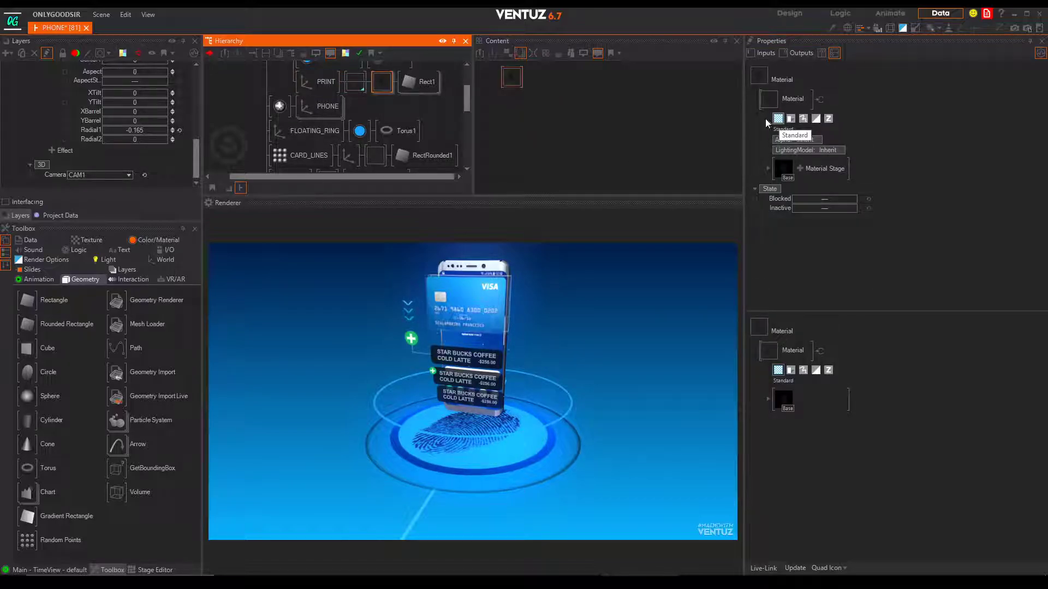
left_click(815, 119)
left_click(844, 150)
mouse_move(819, 196)
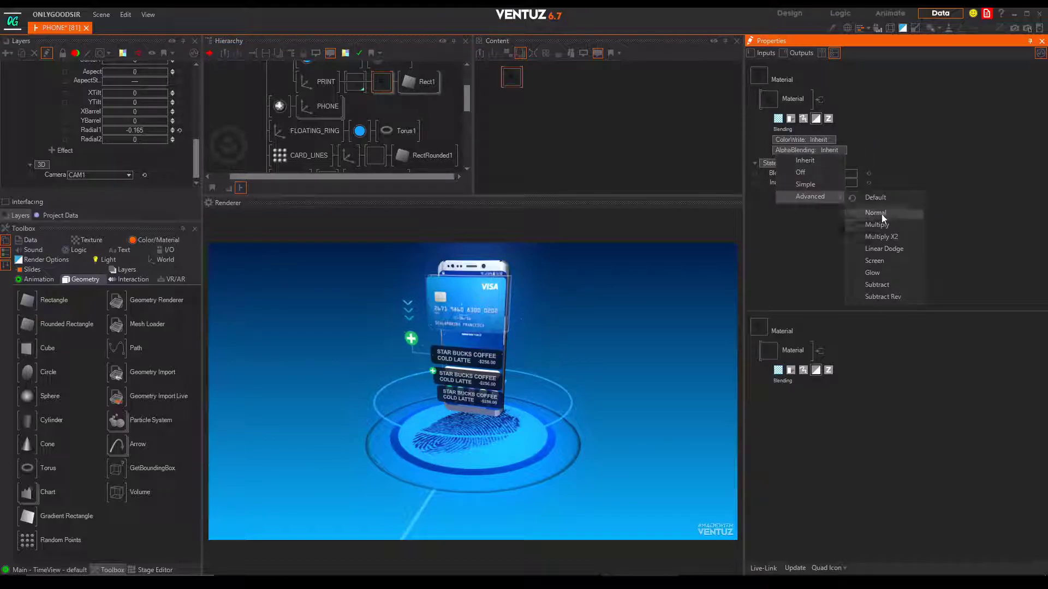
left_click(882, 262)
left_click(862, 150)
mouse_move(849, 200)
left_click(904, 267)
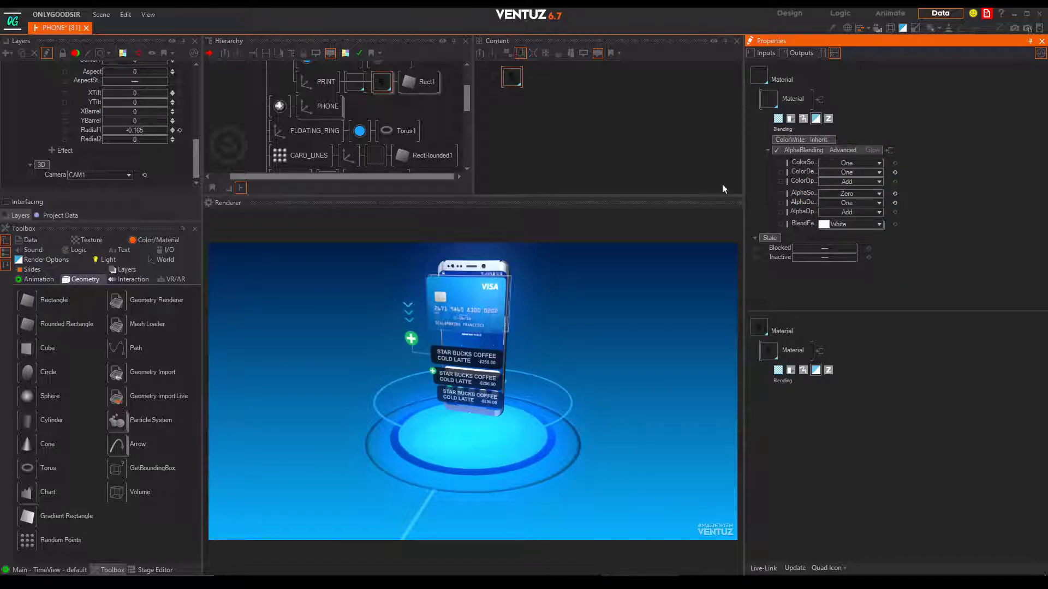
- Give the new fingerprint material the No Light lighting model and adjust its base color
left_click(780, 121)
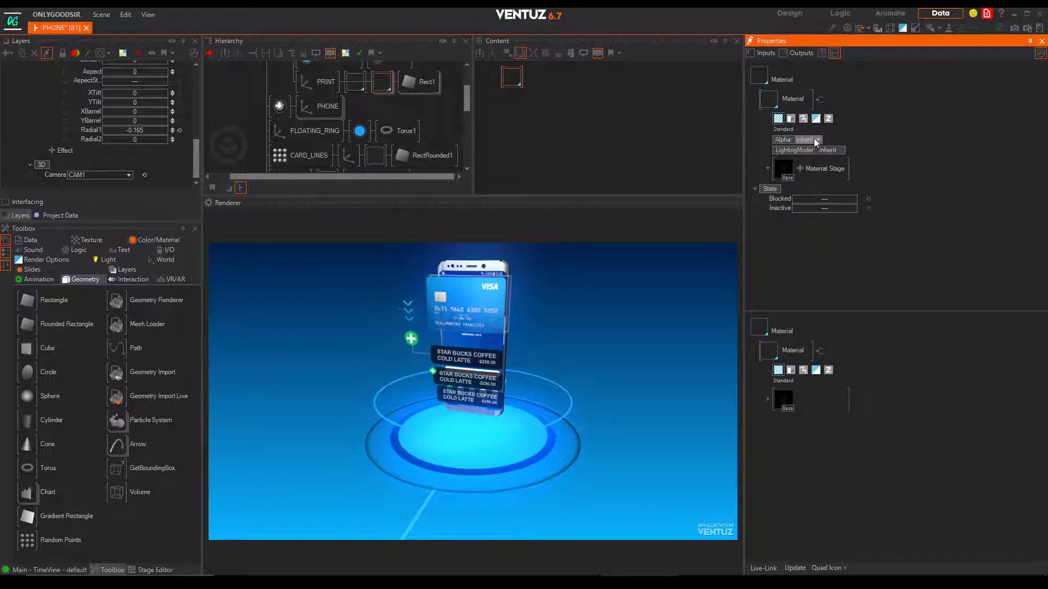
left_click(830, 150)
left_click(793, 184)
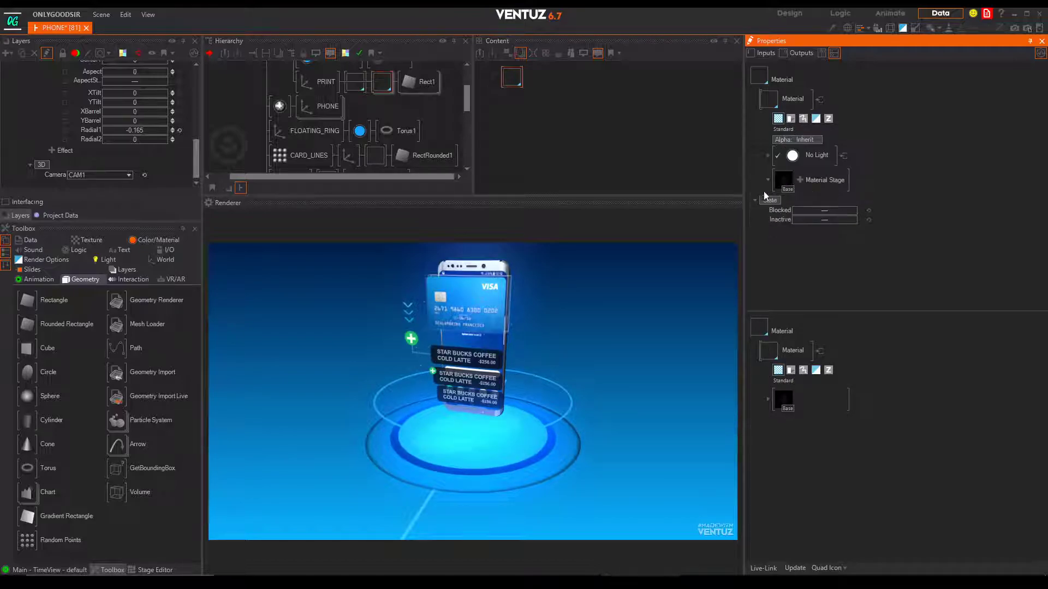
left_click(768, 156)
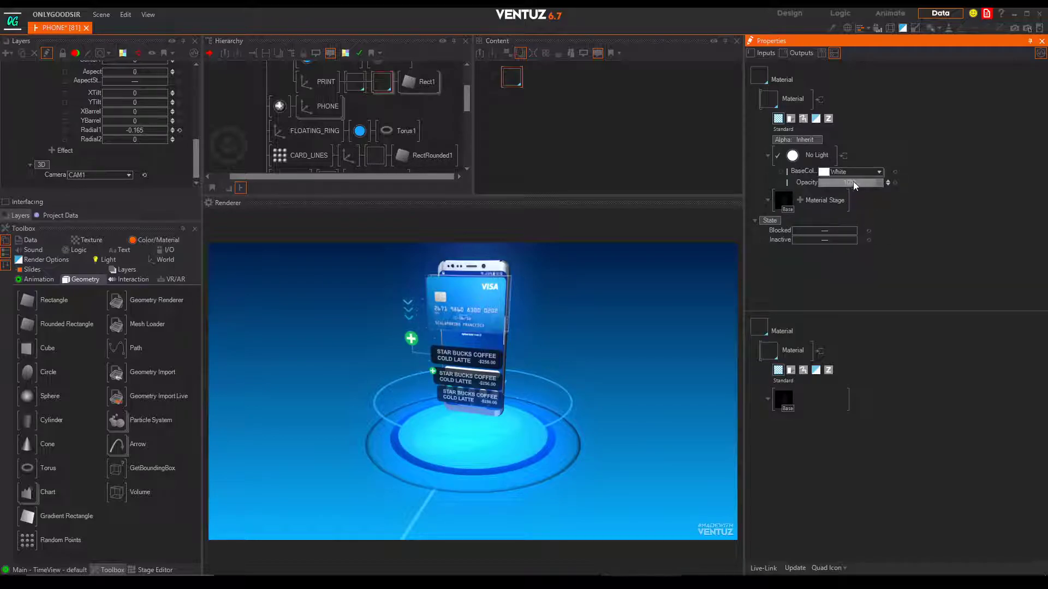
left_click(881, 172)
left_click_drag(837, 206, 786, 172)
left_click(929, 90)
- Set the blend factor color in the fingerprint material's alpha blending to 255, 255, 255
left_click(819, 118)
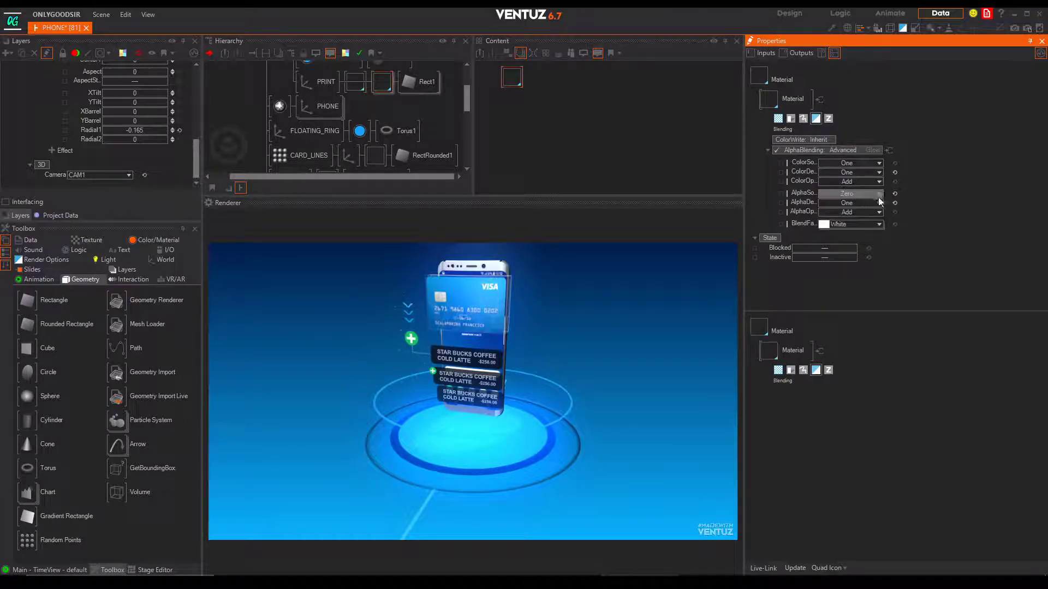
left_click(877, 227)
left_click_drag(841, 263, 762, 218)
left_click(940, 206)
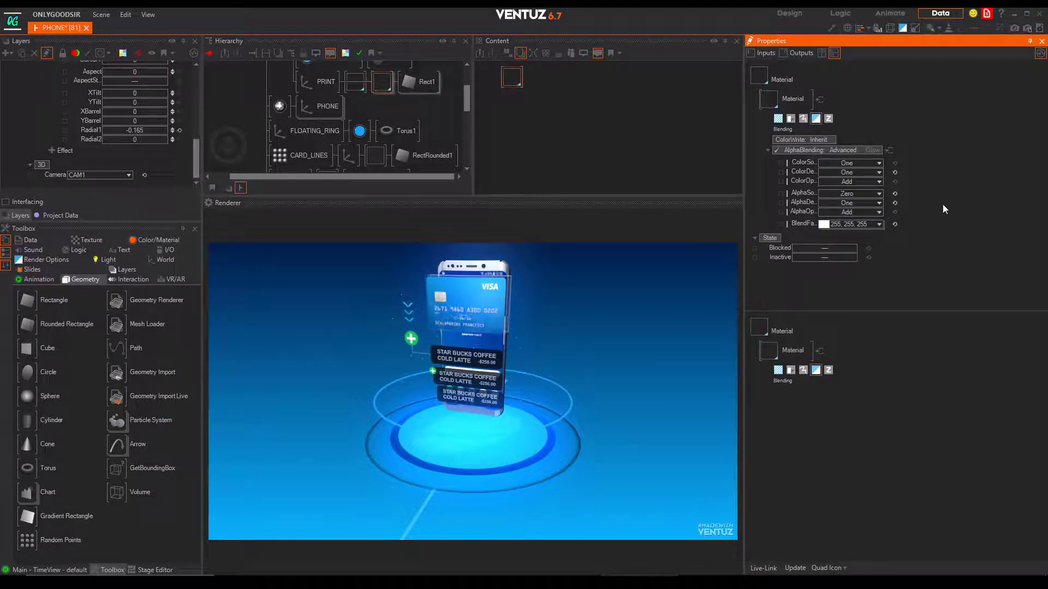
- Try the Multiply, Linear Dodge and Subtract presets for the fingerprint material's advanced alpha blending, and restore the Glow preset
left_click(860, 151)
mouse_move(835, 197)
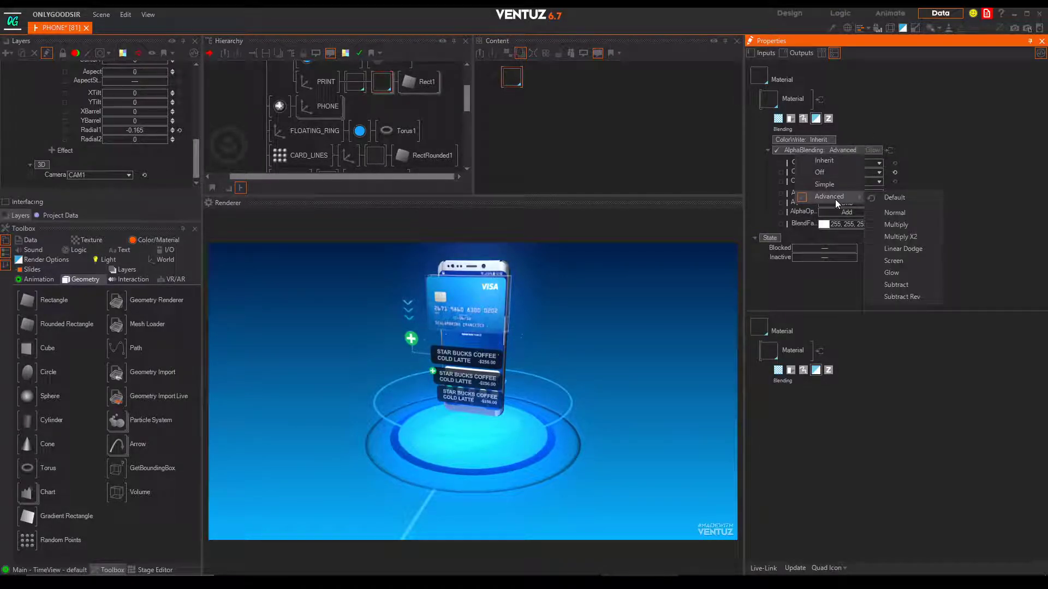
left_click(915, 225)
left_click(873, 150)
mouse_move(857, 200)
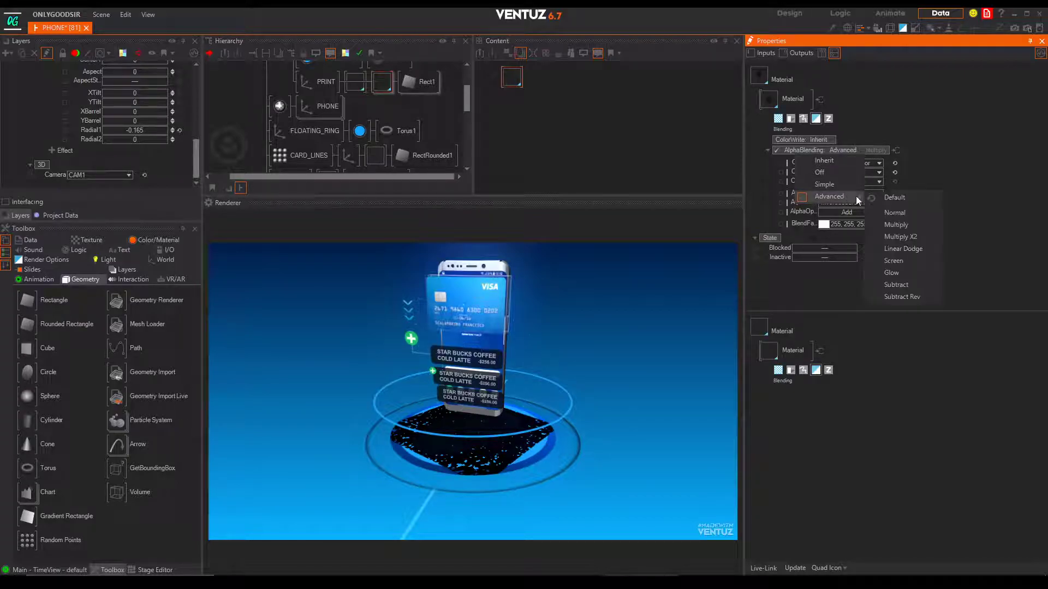
left_click(917, 247)
left_click(876, 149)
mouse_move(851, 197)
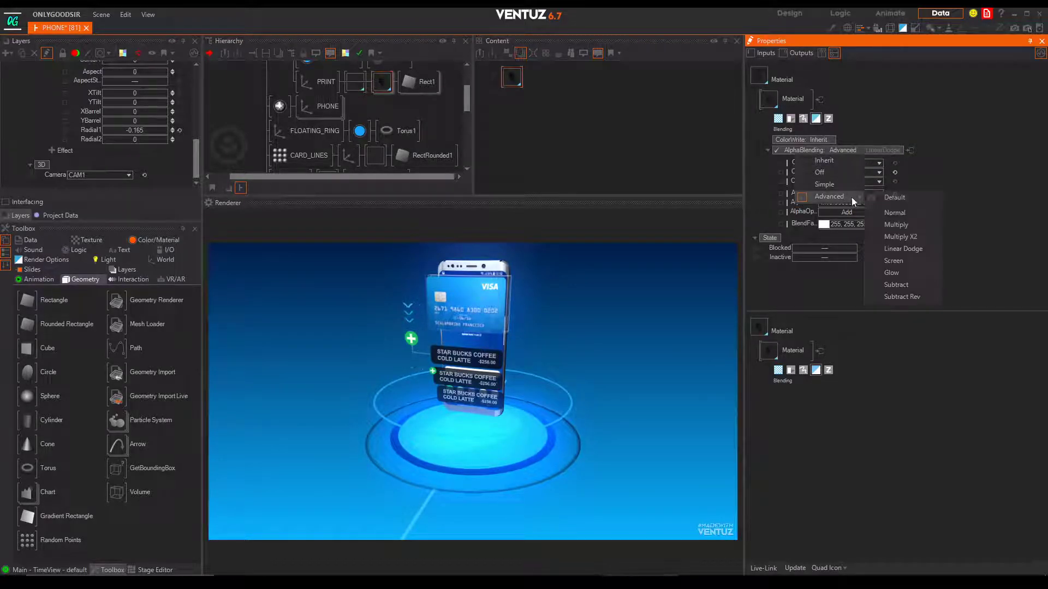
left_click(904, 286)
left_click(853, 149)
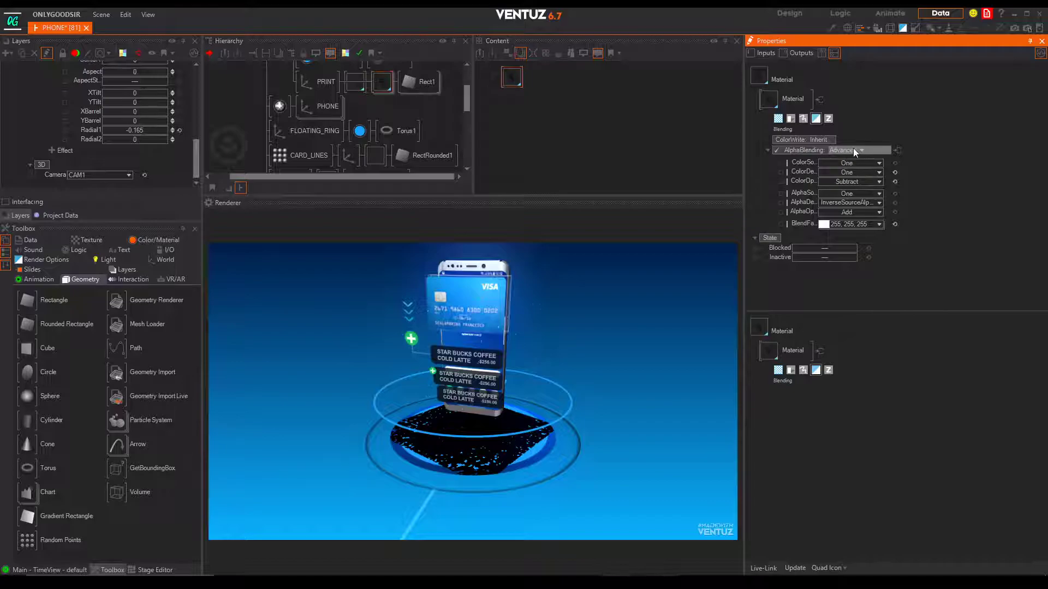
mouse_move(856, 195)
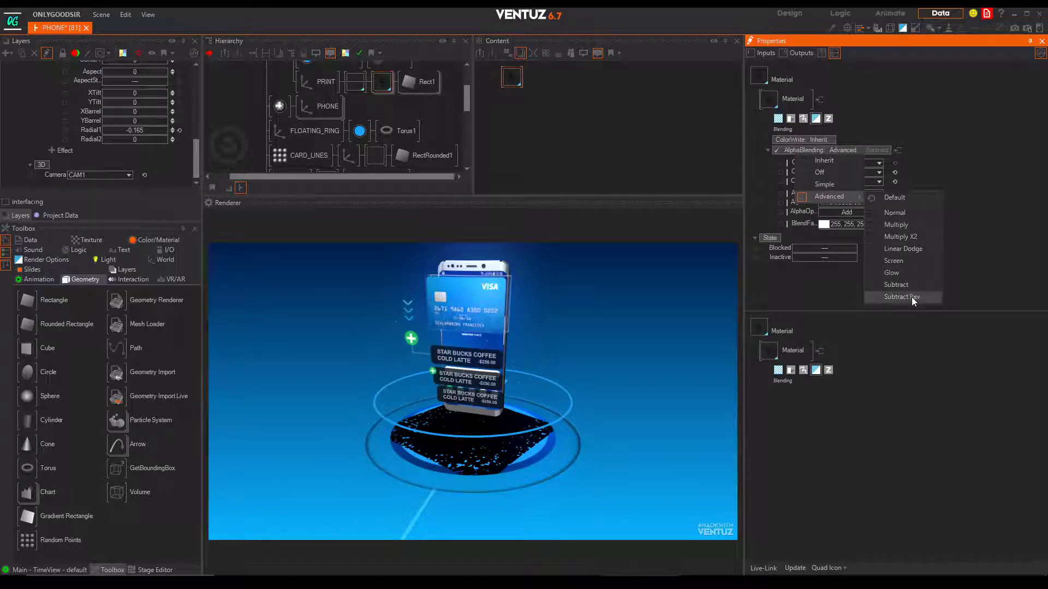
left_click(905, 273)
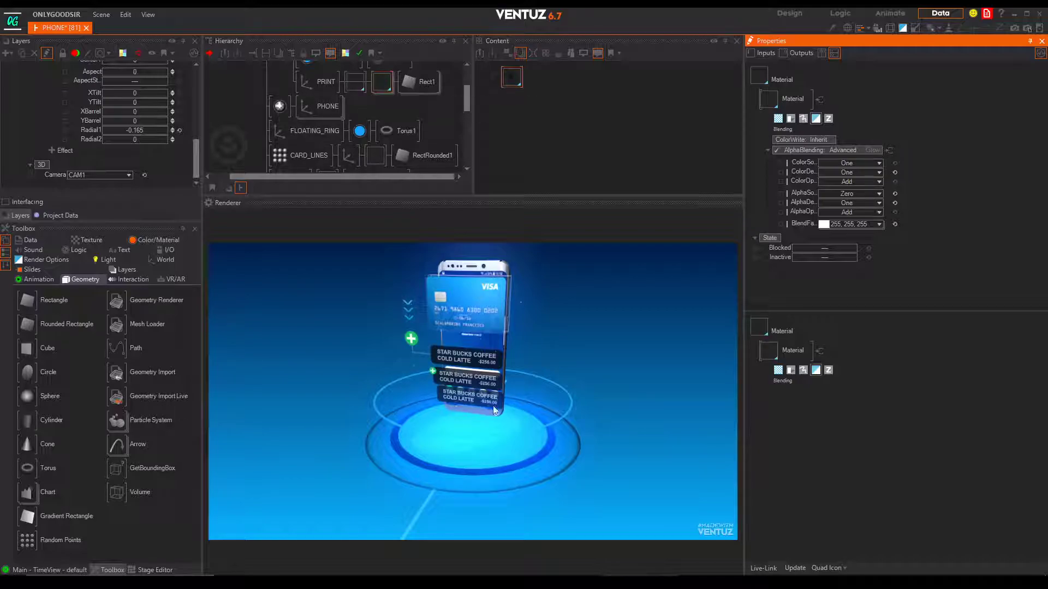
- Set the PRINT axis's overall scaling factor to 1.46
left_click(327, 83)
left_click_drag(824, 249, 803, 246)
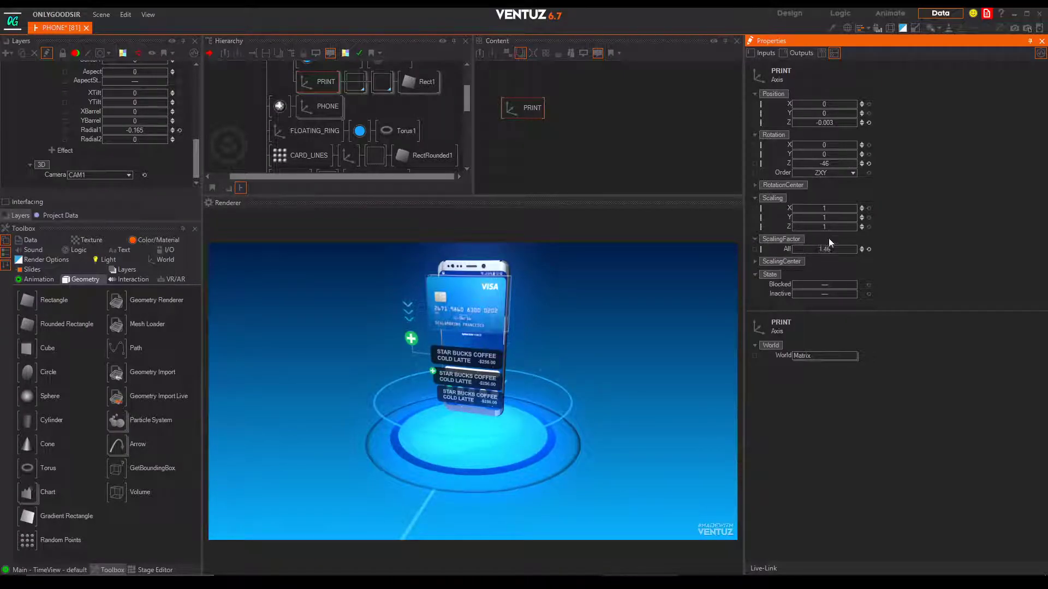
- Try and reset a Y rotation on the outermost scene axis, and set the second axis's Y rotation to -334
middle_click_drag(276, 62, 296, 125)
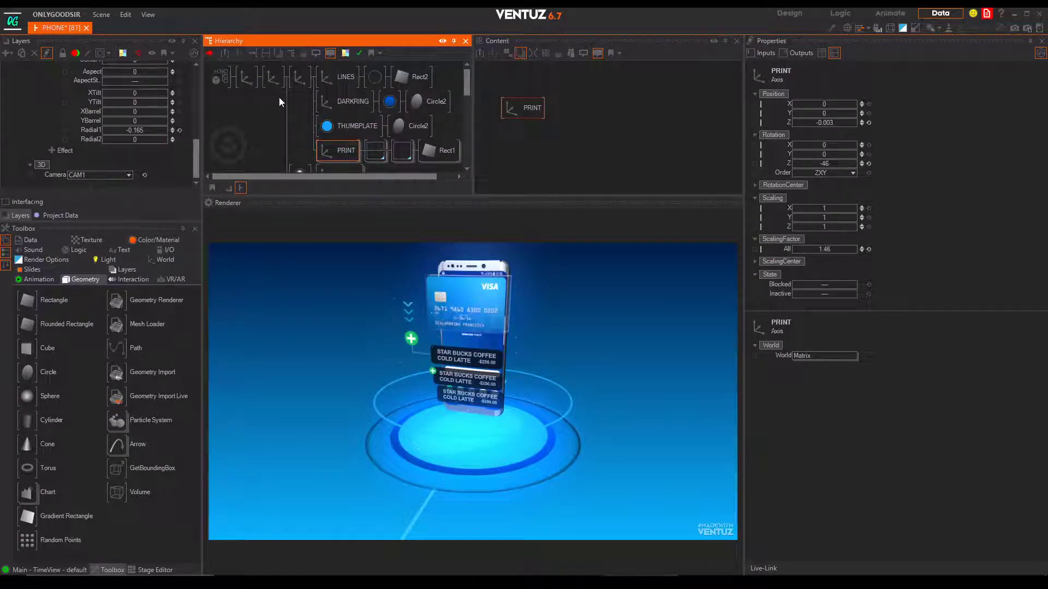
left_click(249, 82)
mouse_move(828, 153)
left_mouse_down()
mouse_move(846, 153)
mouse_move(795, 153)
mouse_move(807, 157)
left_mouse_up()
left_click(868, 155)
left_click(273, 77)
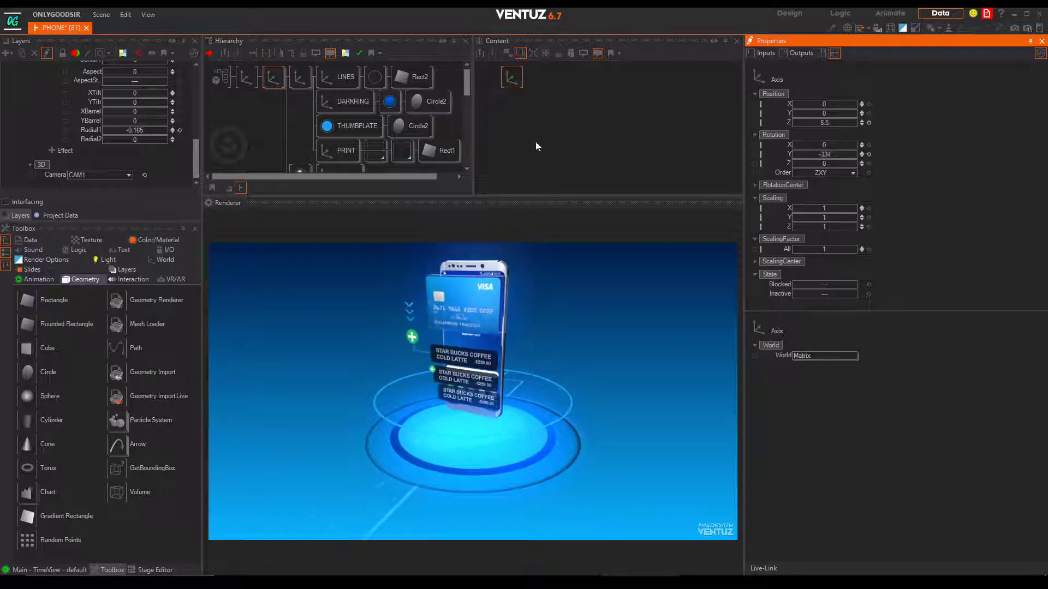
- Position the outermost axis at X 1.9, Y 1.5, Z 1.7 and set the second axis's Y rotation to -345
left_click(247, 80)
left_click_drag(813, 121, 830, 123)
mouse_move(832, 113)
left_mouse_down()
mouse_move(843, 114)
mouse_move(822, 110)
left_mouse_up()
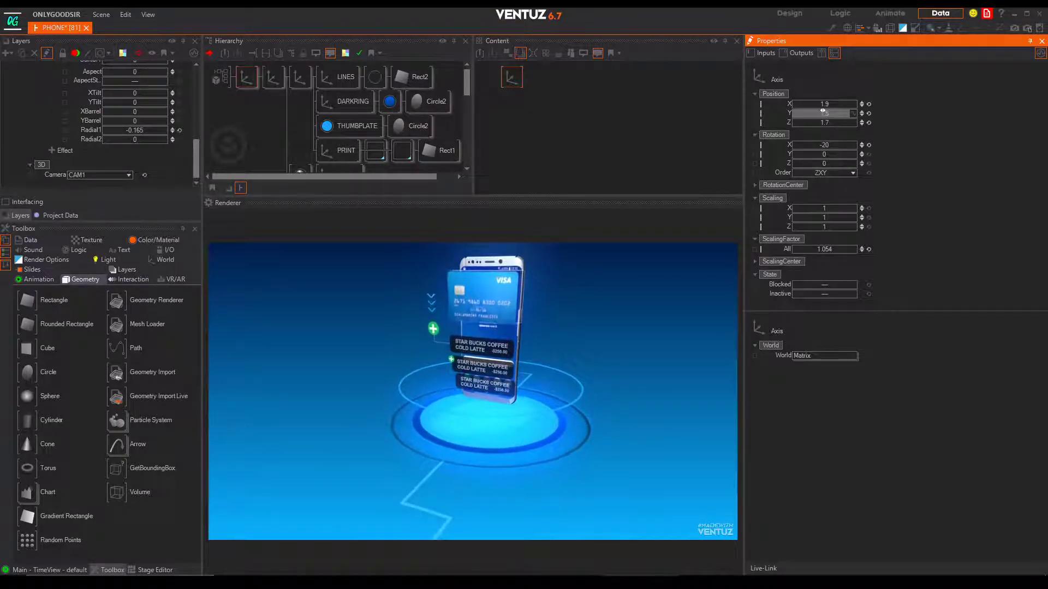
left_click(273, 77)
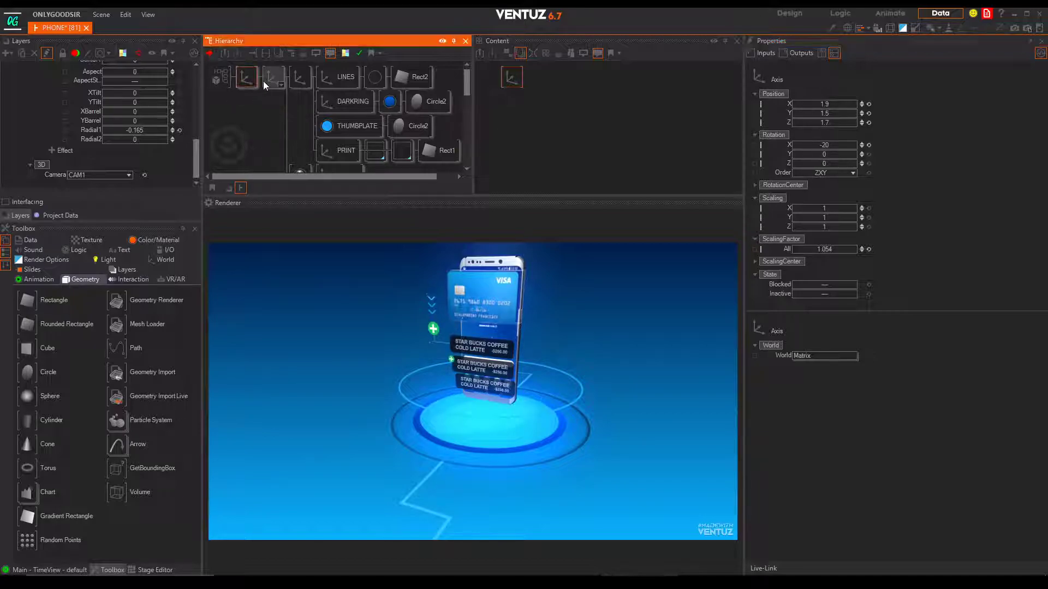
left_click_drag(822, 154, 824, 155)
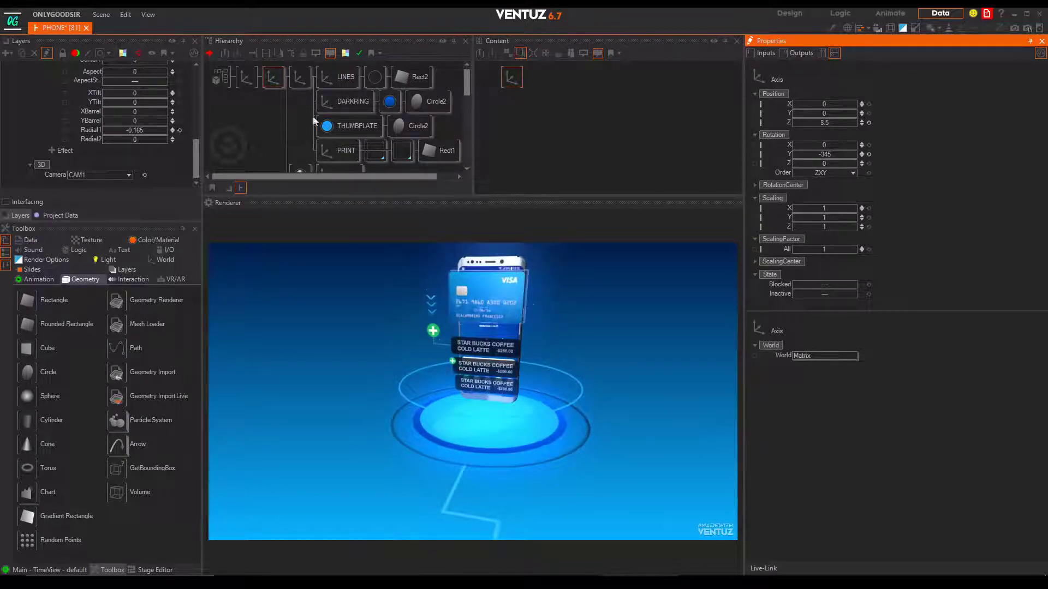
- Try a Y rotation of -10 on the PRINT axis and reset it to default
left_click(340, 155)
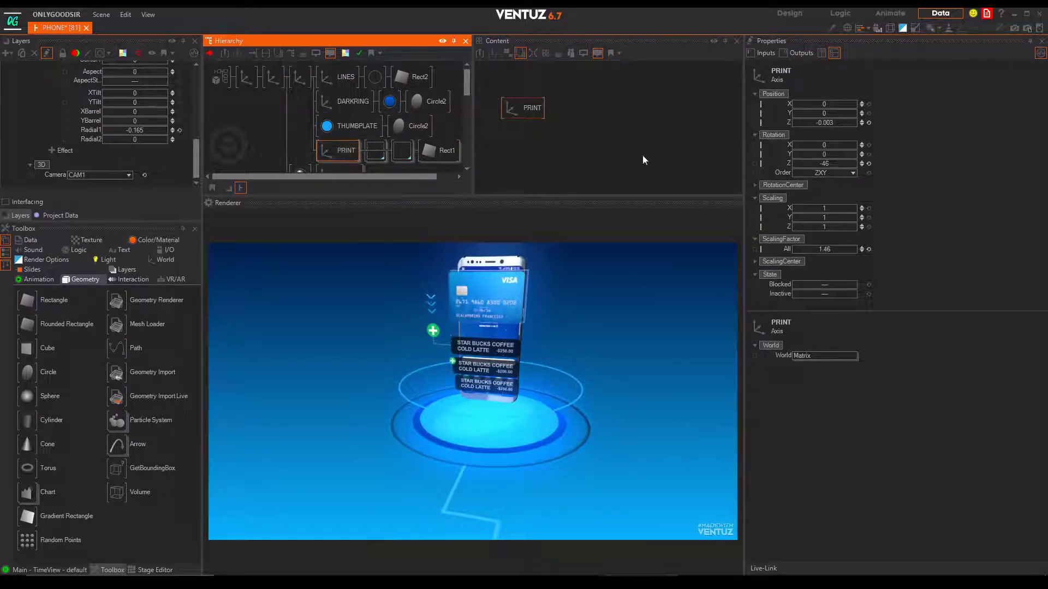
left_click(824, 155)
type("-10")
key("Return")
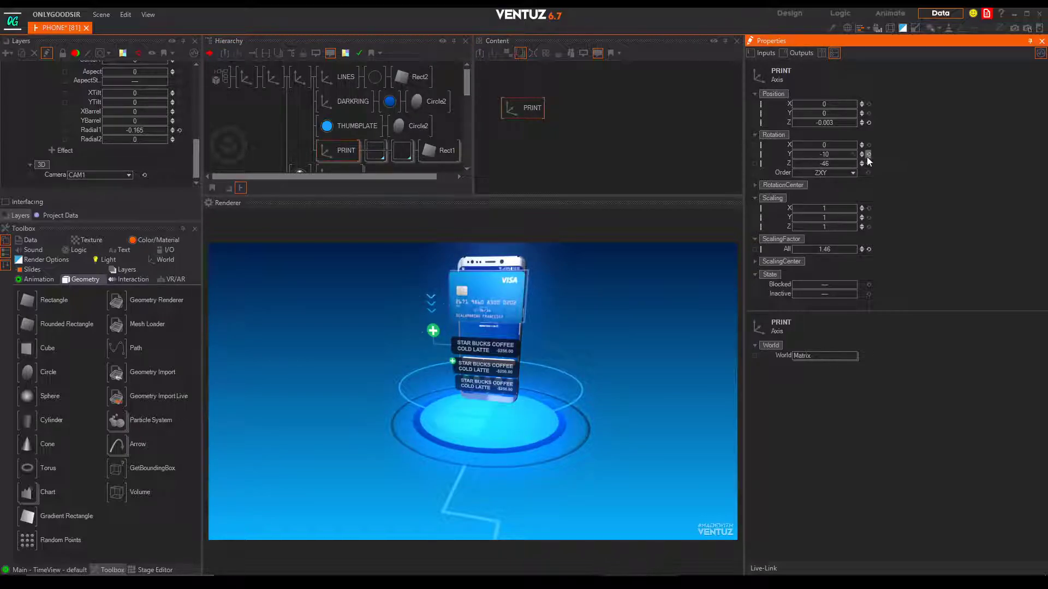
left_click(868, 155)
- Set the PRINT axis's X scaling to 1.19, Y scaling to 0.81 and overall scaling factor to 1.8, and adjust its Z rotation
left_click_drag(836, 164, 792, 166)
mouse_move(827, 218)
left_mouse_down()
mouse_move(818, 214)
mouse_move(831, 208)
left_mouse_up()
left_click_drag(830, 249, 840, 246)
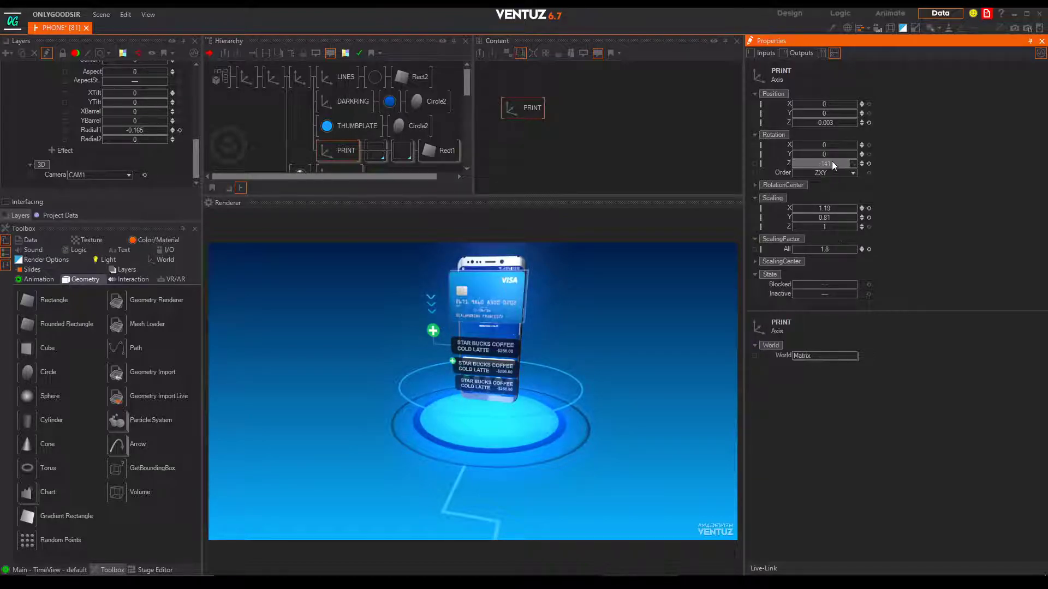
mouse_move(829, 163)
left_mouse_down()
mouse_move(856, 160)
mouse_move(837, 155)
left_mouse_up()
- Set the second scene axis's Y rotation to -329 and save the scene
left_click(279, 83)
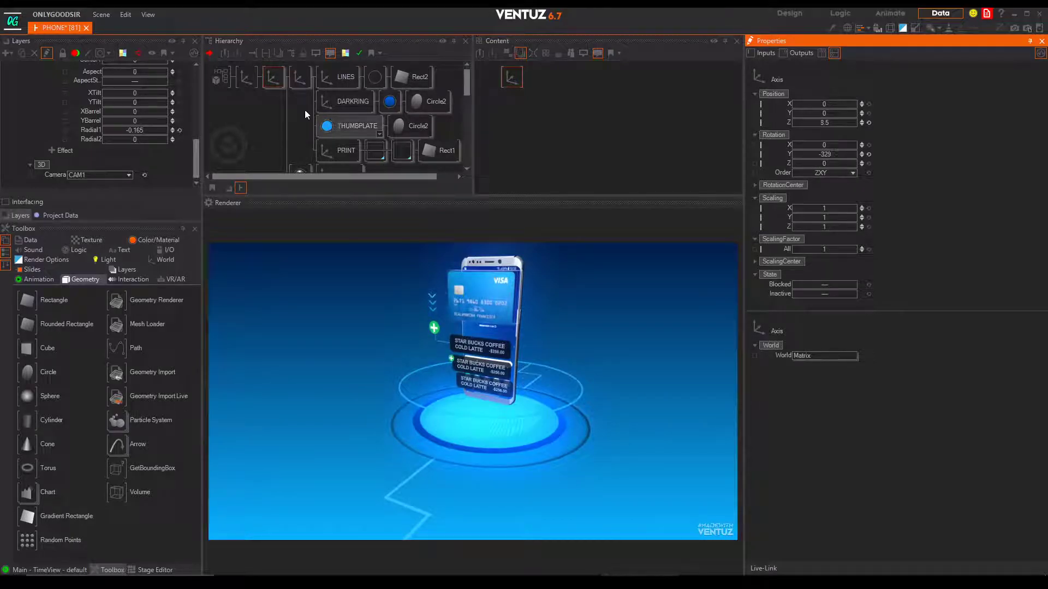
left_click(101, 15)
left_click(122, 77)
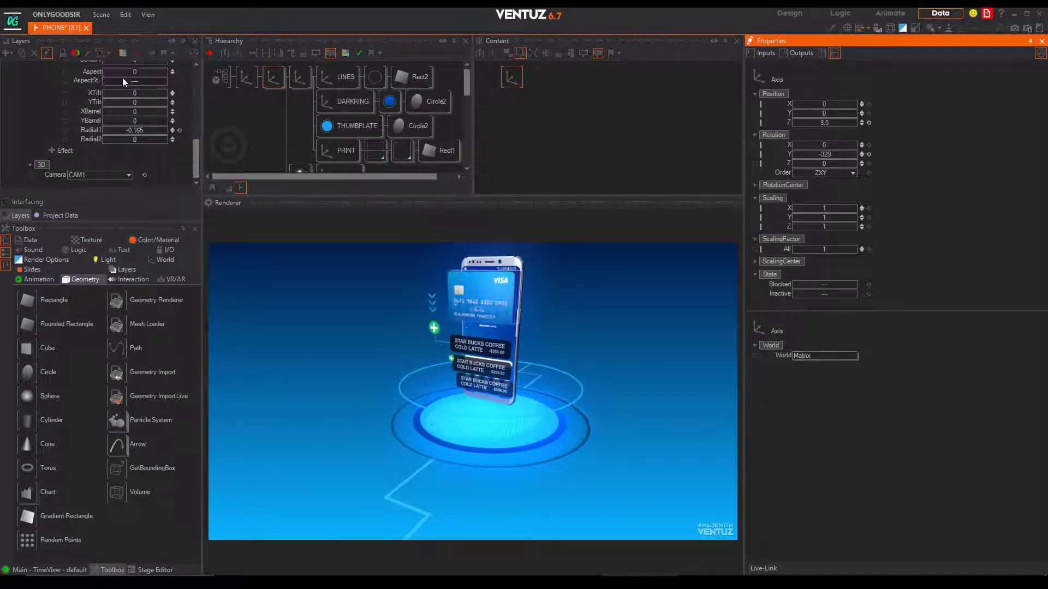
- Try a Bloom effect on 3D Layer 1 with threshold 0.2, amount 6.1% and diameter 56.8, and disable it
left_click(220, 77)
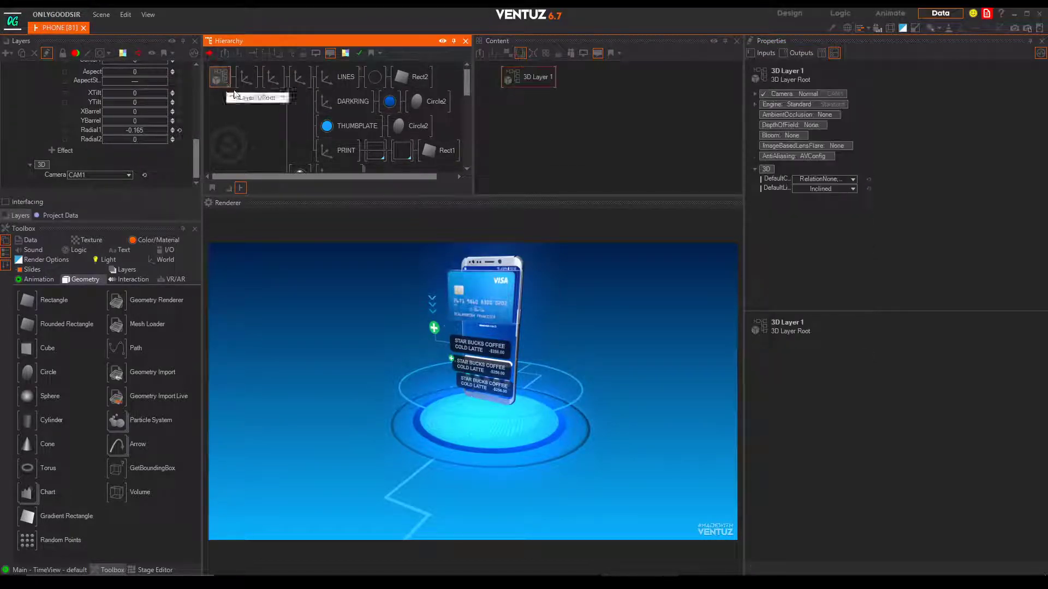
left_click(798, 135)
left_click(797, 157)
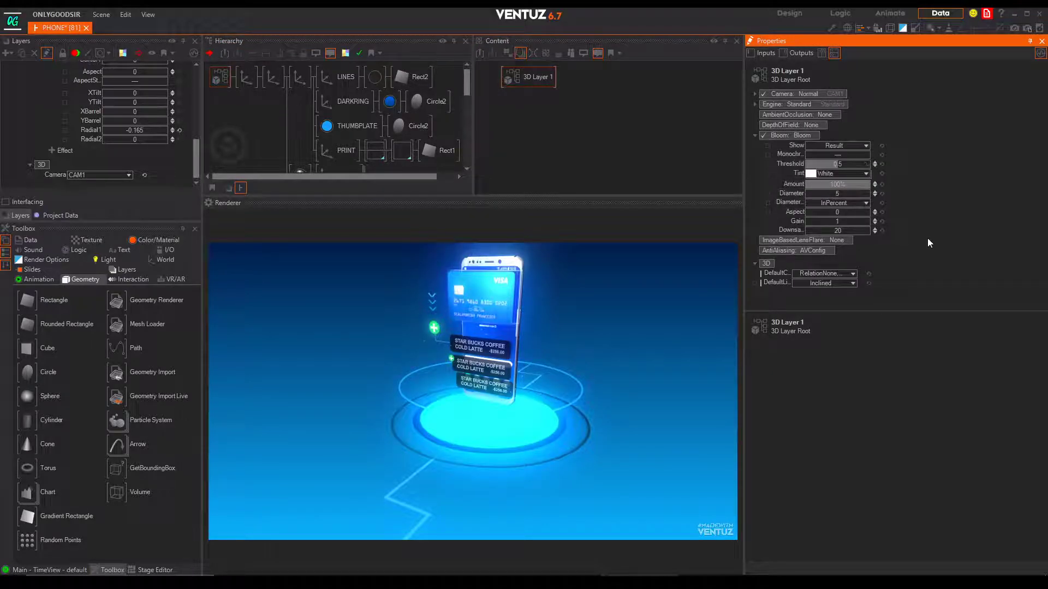
left_click_drag(843, 164, 833, 164)
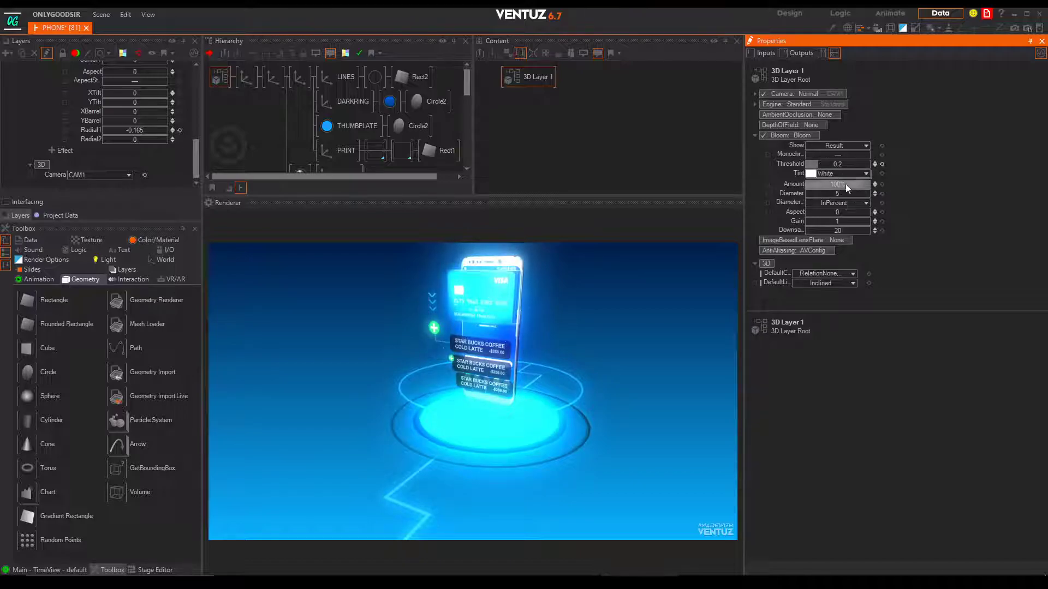
left_click_drag(840, 193, 807, 188)
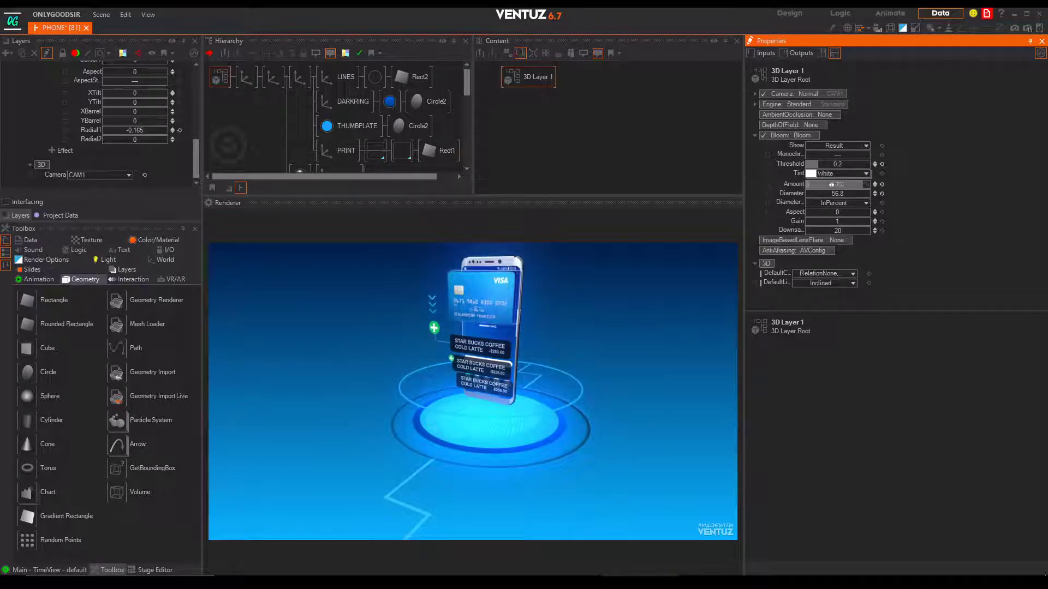
left_click(764, 135)
- Add Screen-Space Ambient-Occlusion to 3D Layer 1 with amount 69%, radius 1.173 and bias 0.675
left_click(827, 116)
left_click(777, 133)
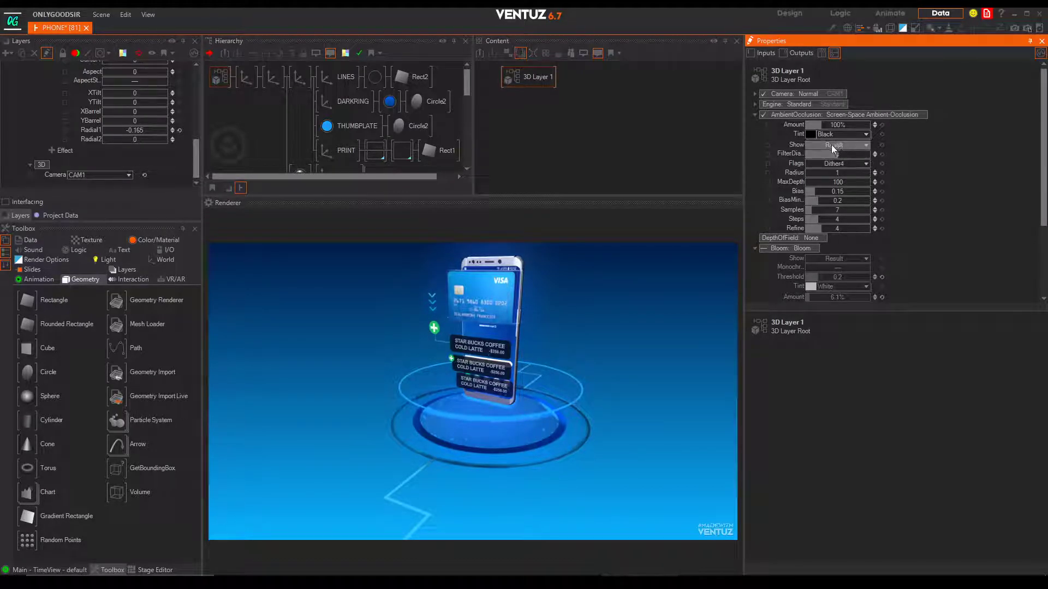
left_click_drag(821, 125, 816, 126)
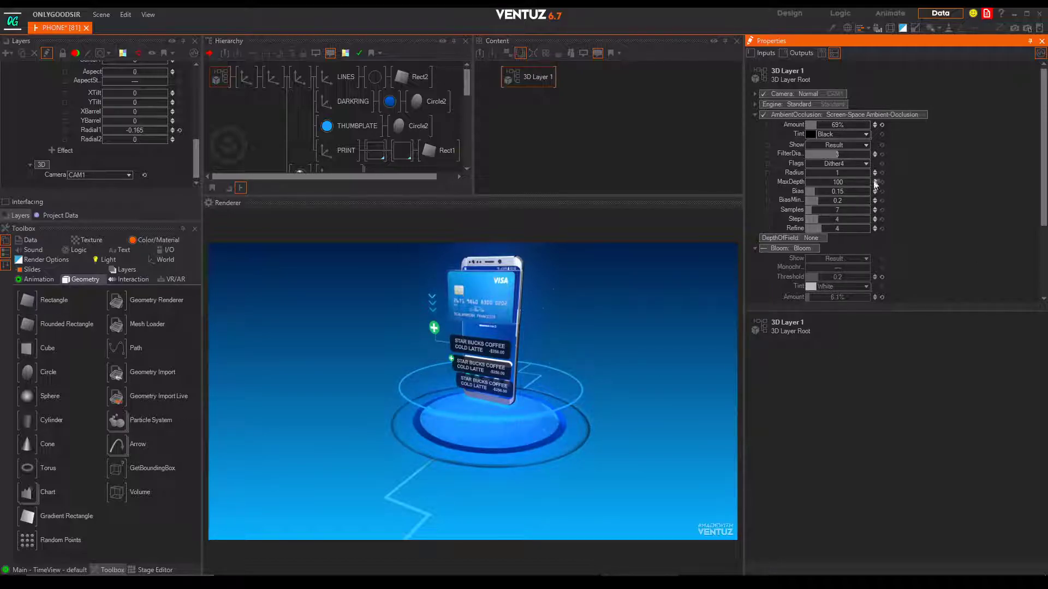
left_click_drag(830, 174, 843, 191)
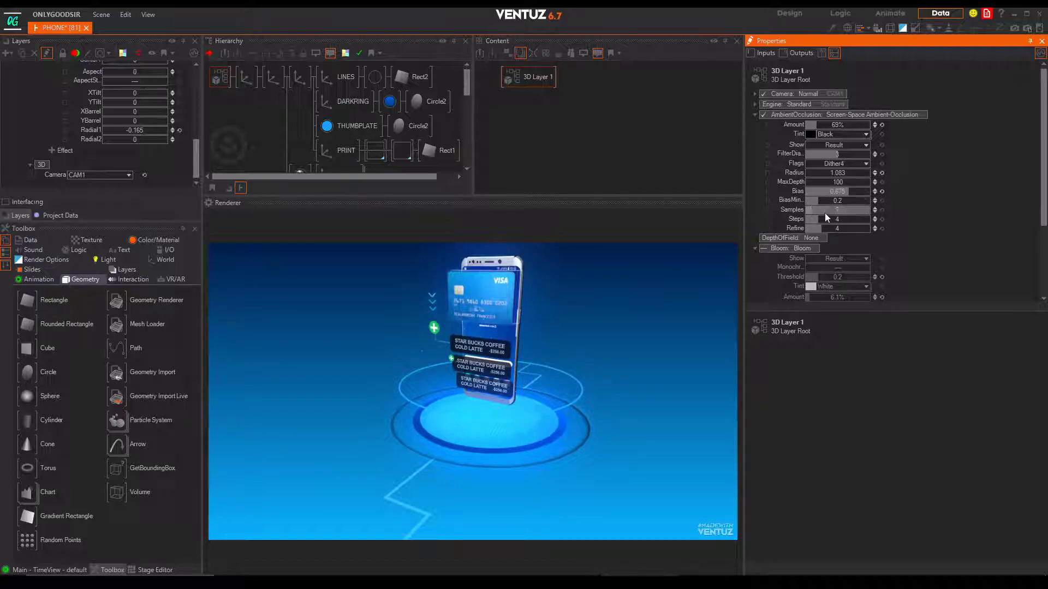
left_click_drag(835, 173, 844, 173)
- Add Simple DepthOfField to 3D Layer 1 with amount 100, focus distance 35.76 and far range 15.42
left_click(816, 239)
left_click(808, 264)
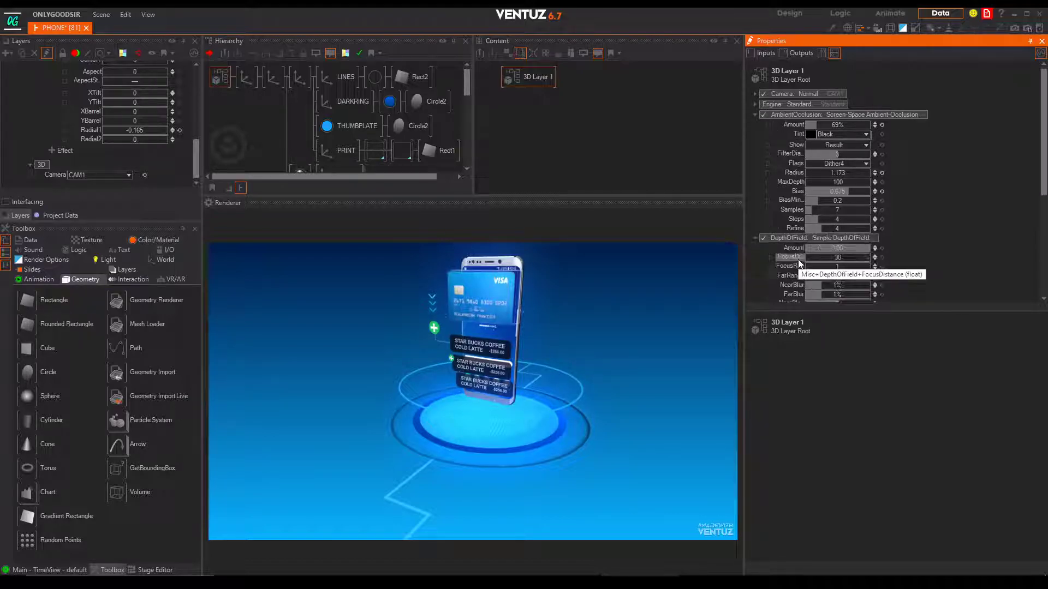
scroll(899, 241, "down", 1)
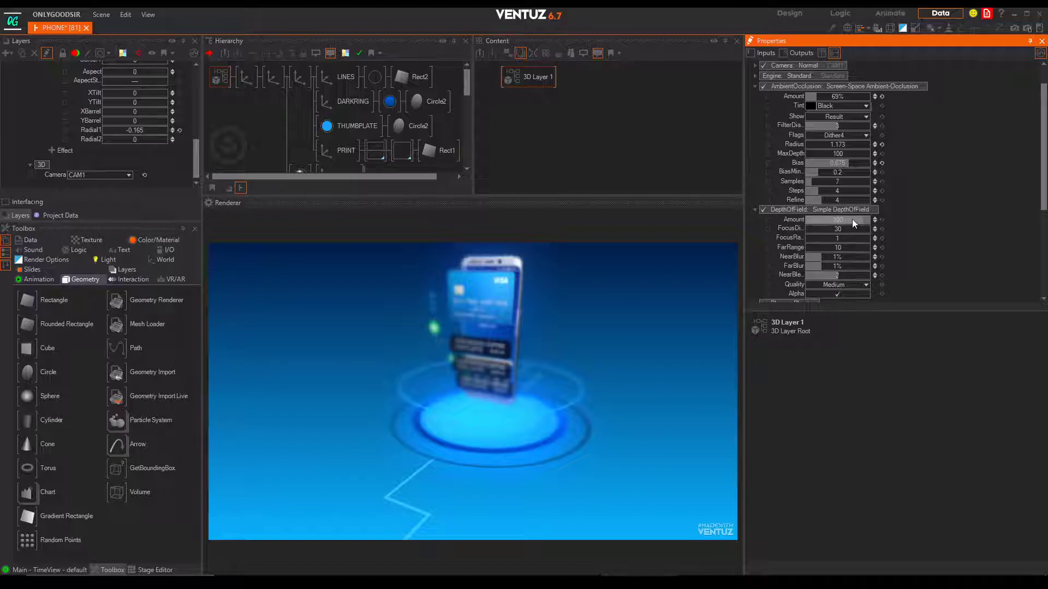
left_click_drag(852, 220, 805, 222)
mouse_move(868, 223)
left_mouse_down()
mouse_move(878, 224)
mouse_move(842, 231)
mouse_move(869, 231)
mouse_move(869, 219)
left_mouse_up()
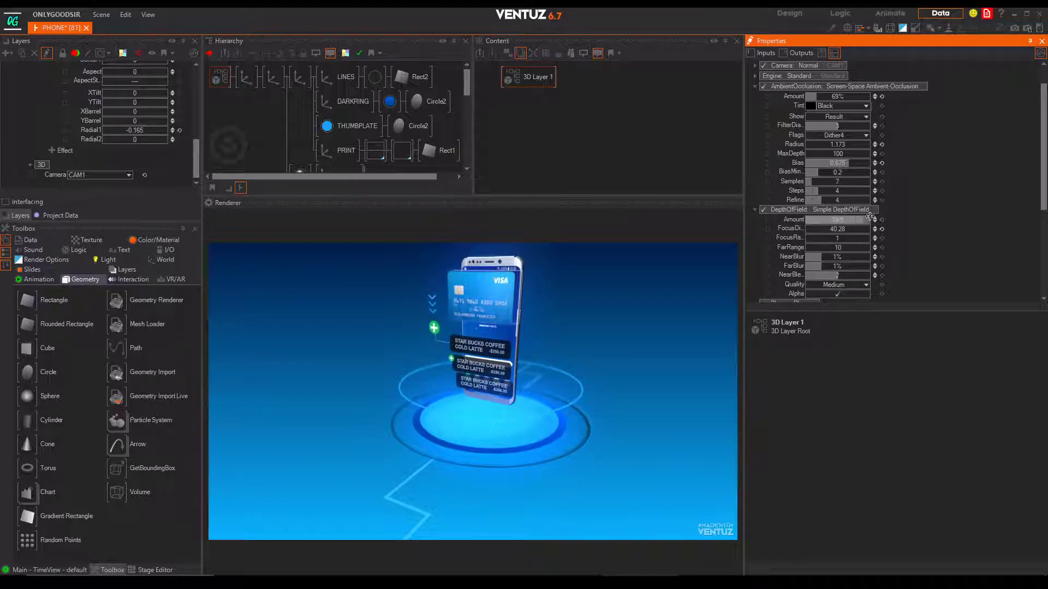
left_click_drag(869, 223, 870, 217)
left_click_drag(840, 248, 806, 229)
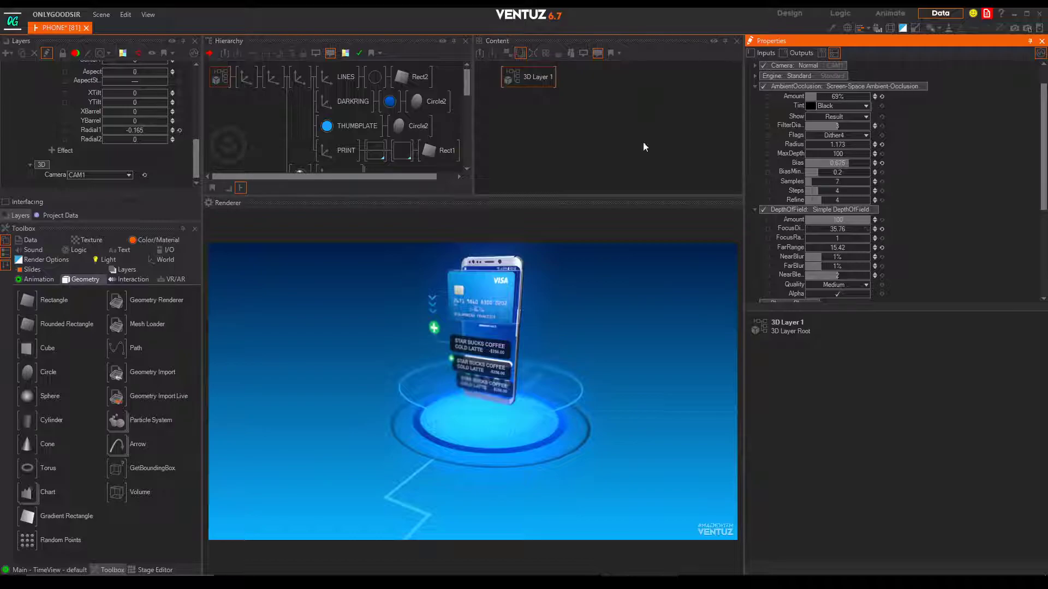
- Adjust the outermost axis's position to bring the phone scene closer to the camera
left_click(246, 77)
left_click_drag(795, 123, 811, 113)
- Disable 3D Layer 1's depth of field and collapse its ambient occlusion, depth of field and bloom settings
left_click(219, 77)
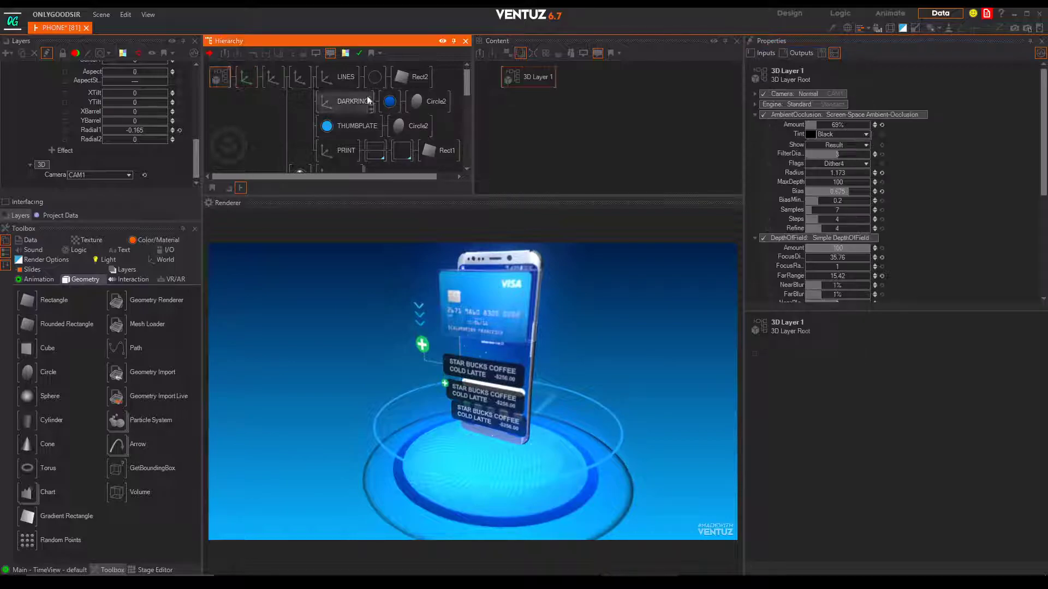
left_click(755, 114)
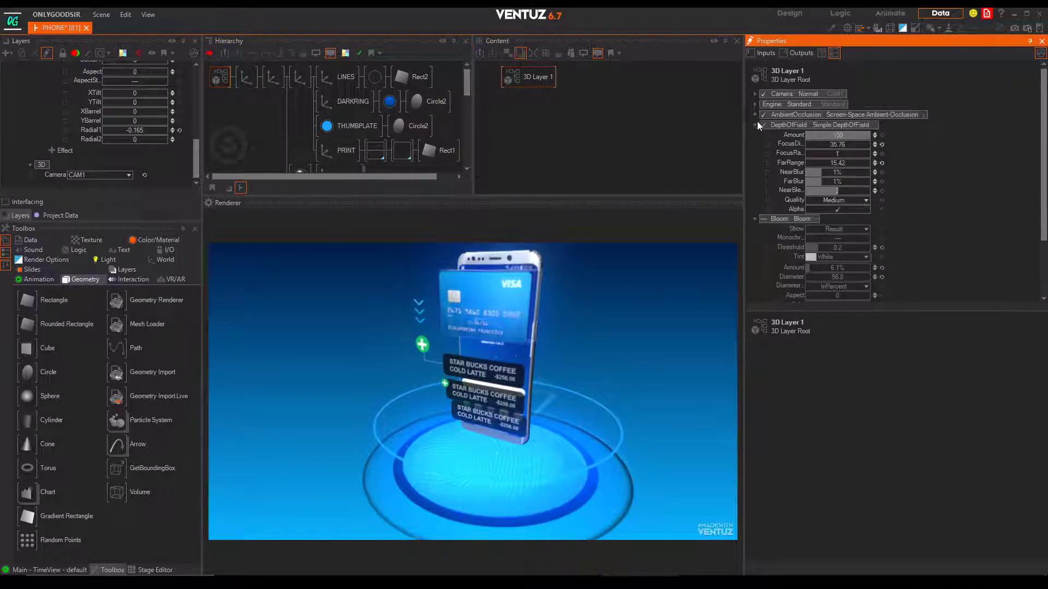
left_click(764, 126)
left_click(755, 125)
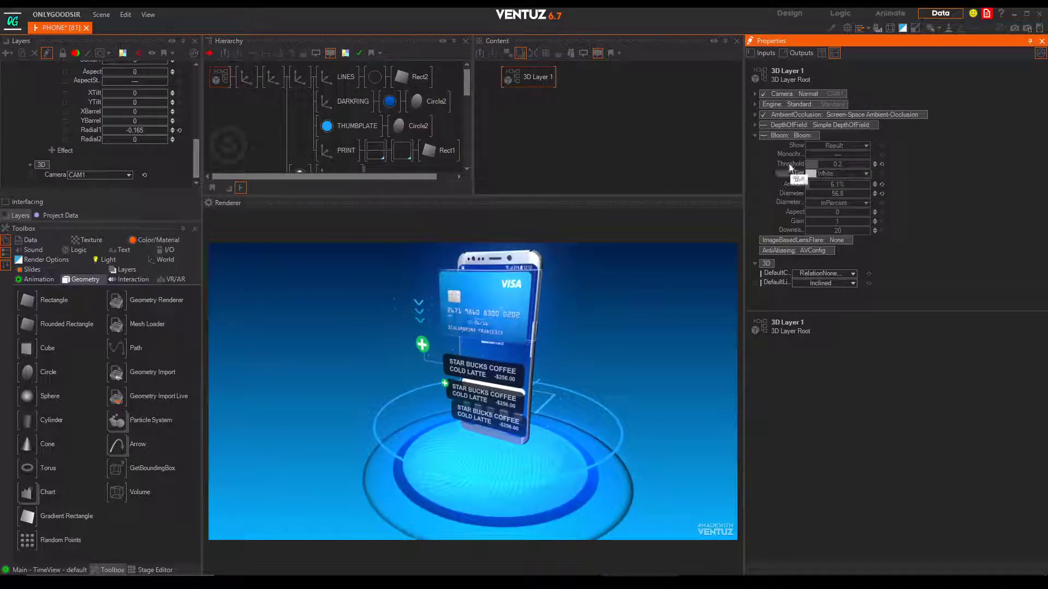
left_click(755, 136)
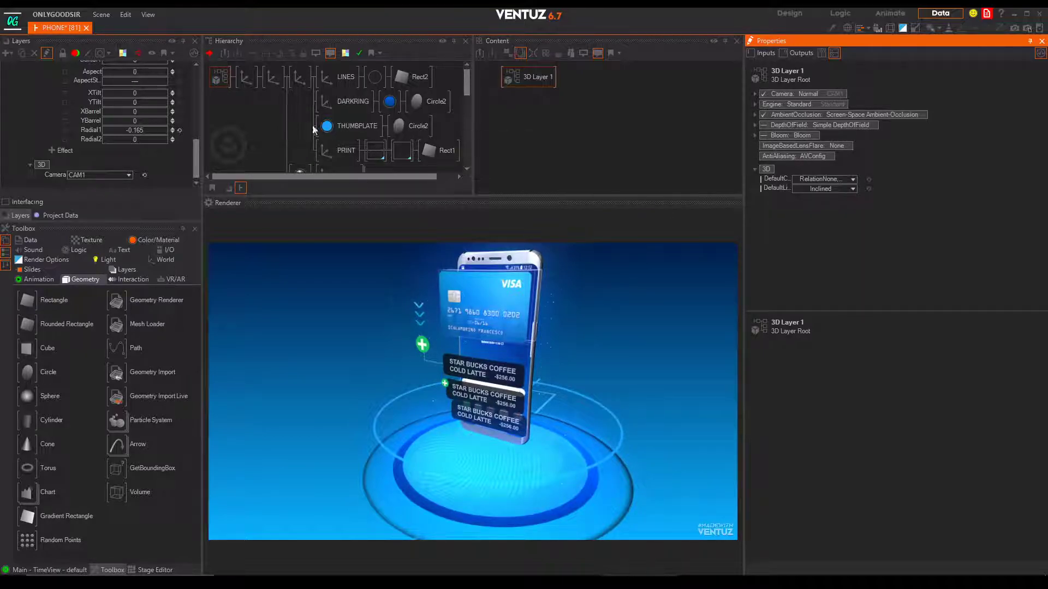
- Set the second scene axis's Y rotation to -339 and its Z position to 14
left_click(271, 76)
left_click_drag(830, 157, 832, 125)
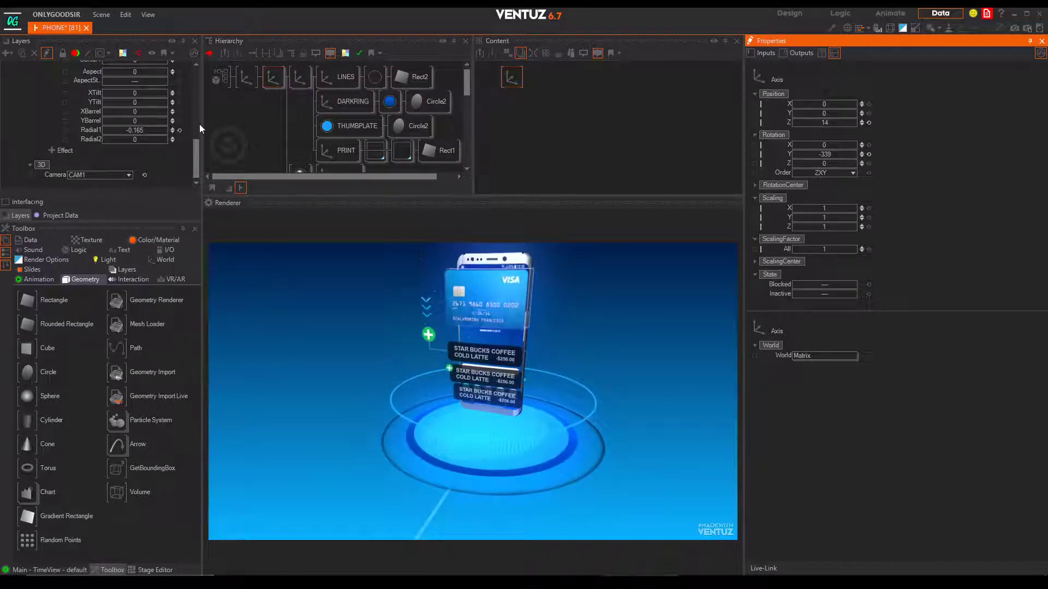